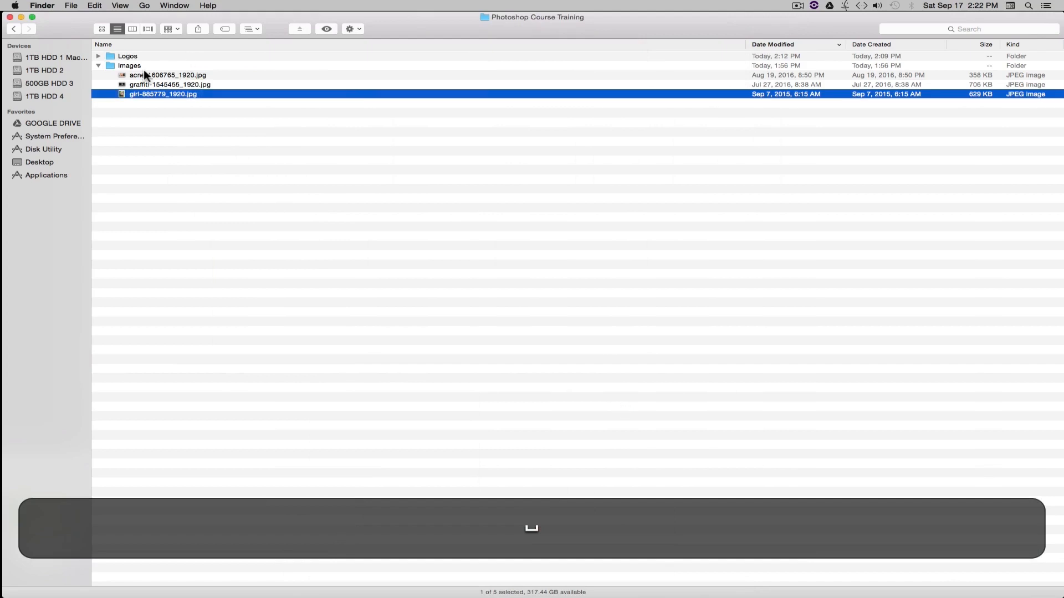
Step: Collapse the Images folder and expand the Logos folder in the Photoshop Course Training folder
left_click(98, 65)
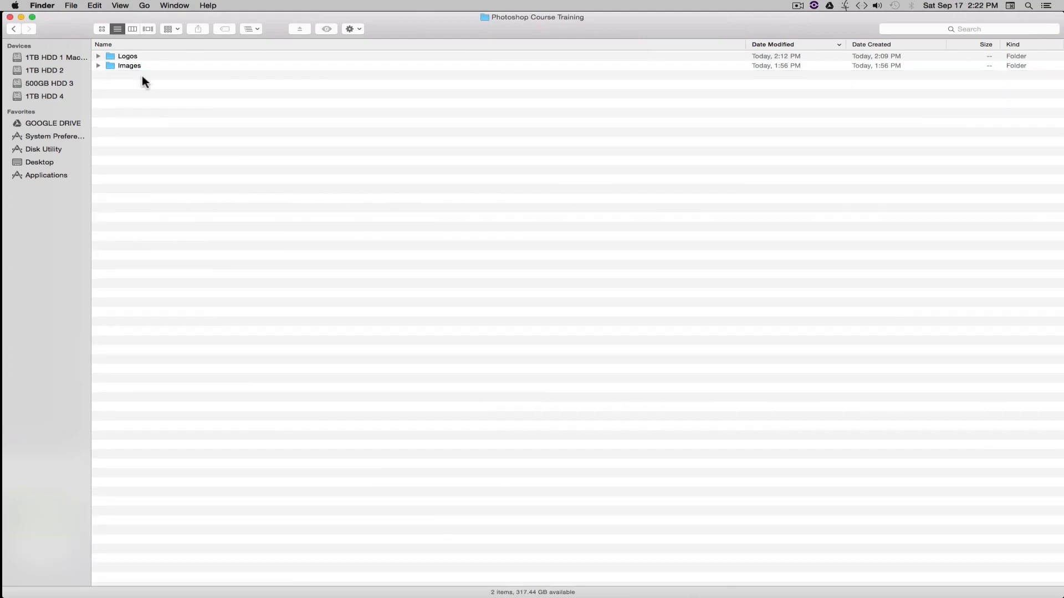
left_click(98, 56)
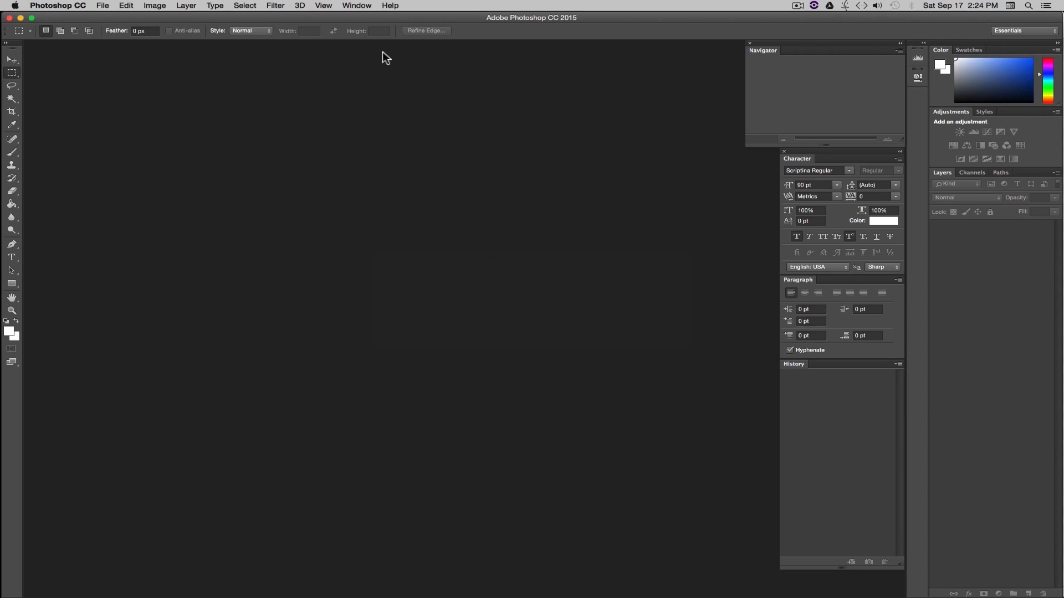
left_click(356, 5)
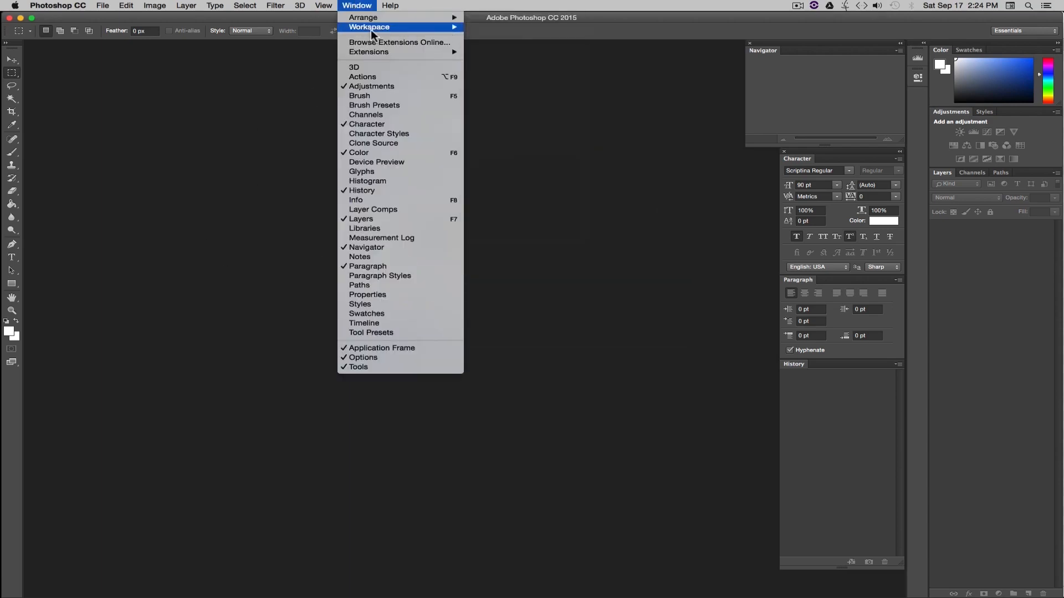
mouse_move(374, 30)
left_click(525, 42)
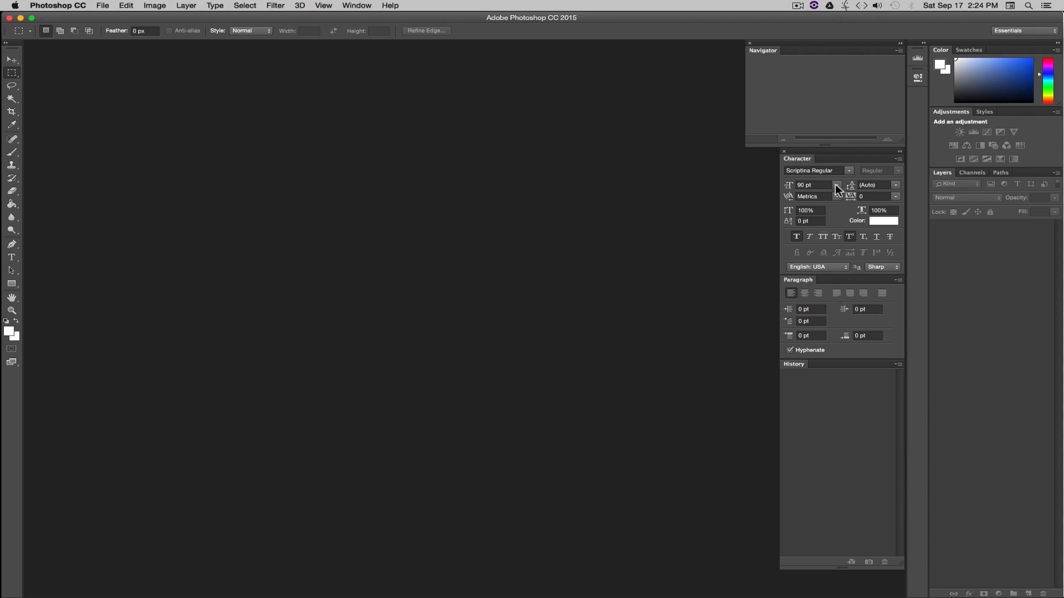
left_click(104, 6)
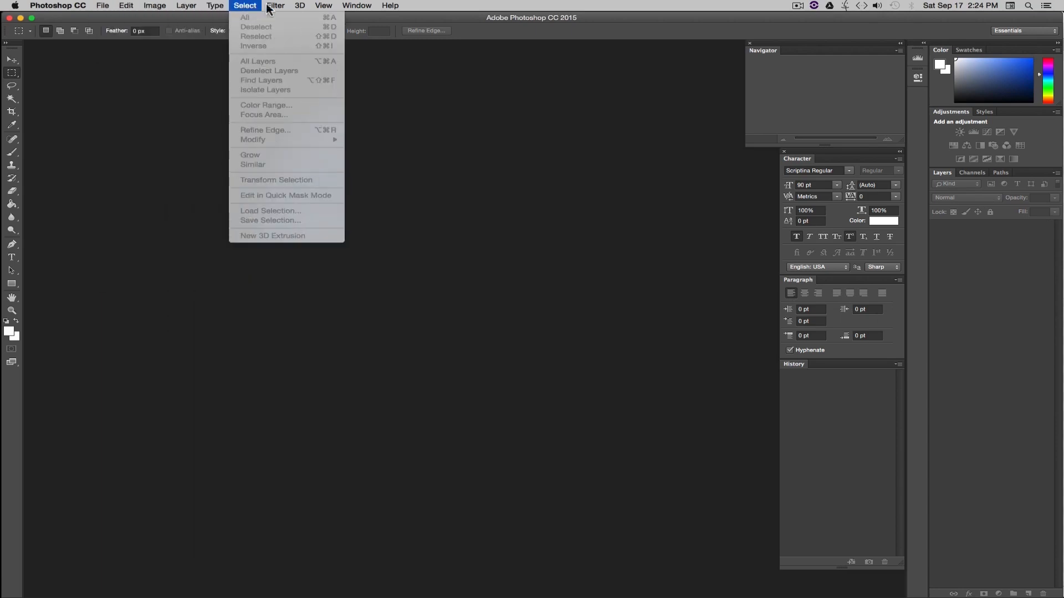
left_click(449, 93)
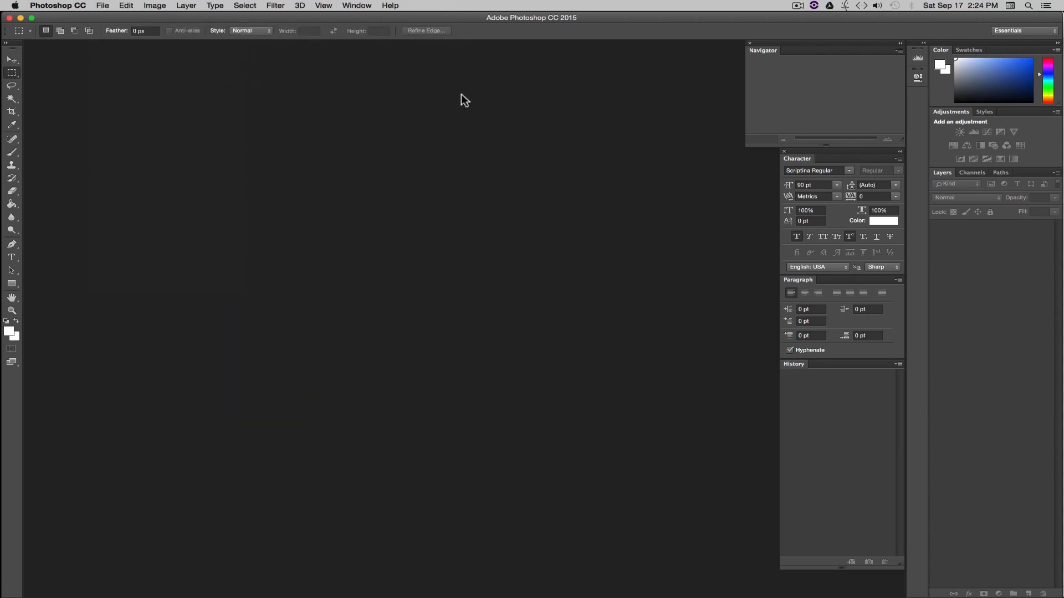
left_click(360, 6)
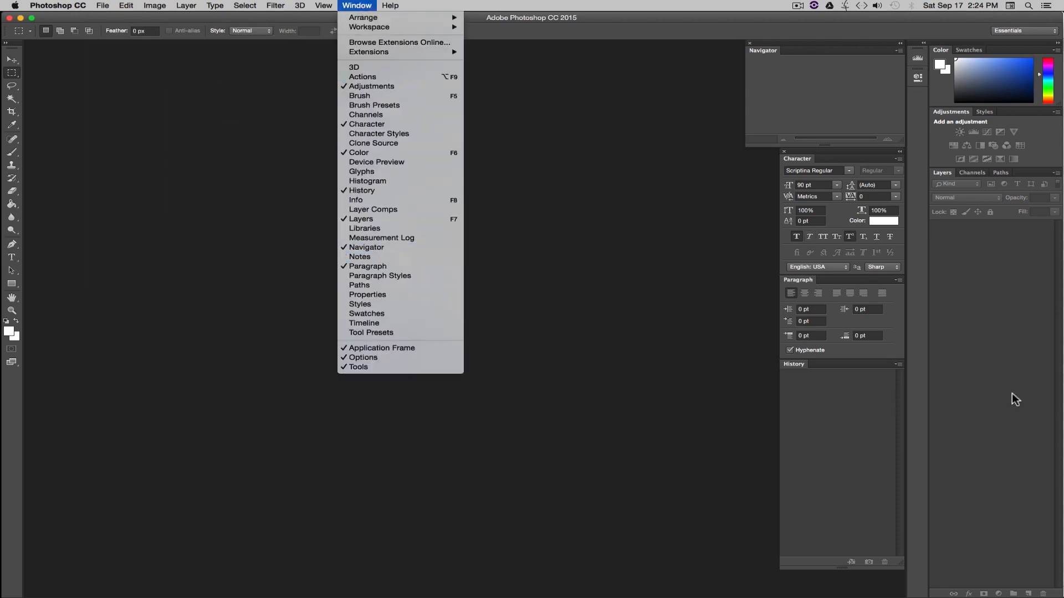
left_click(650, 213)
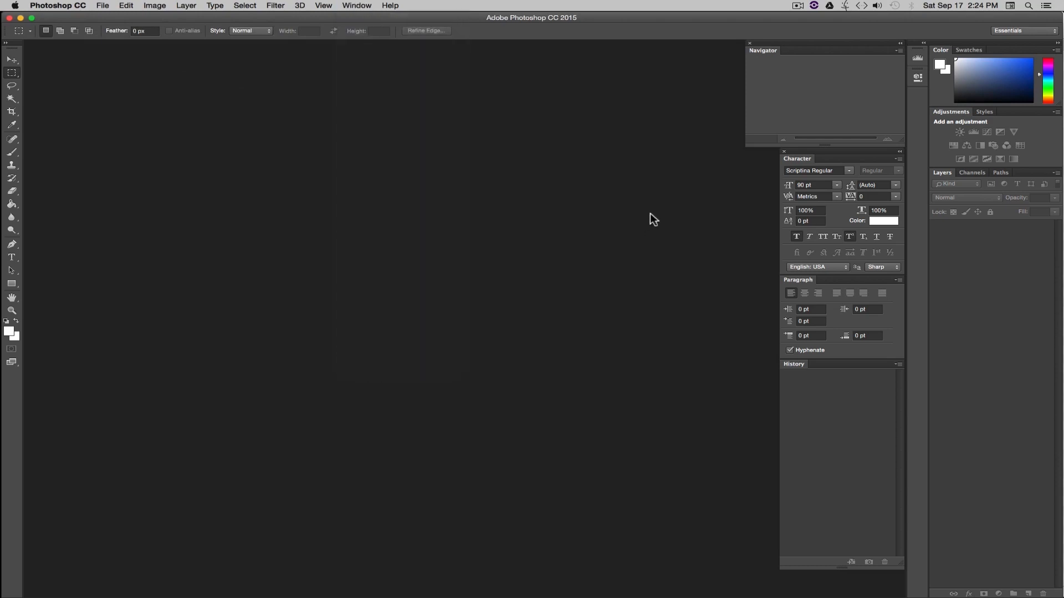
Step: Close the Navigator panel and display it again
left_click(750, 43)
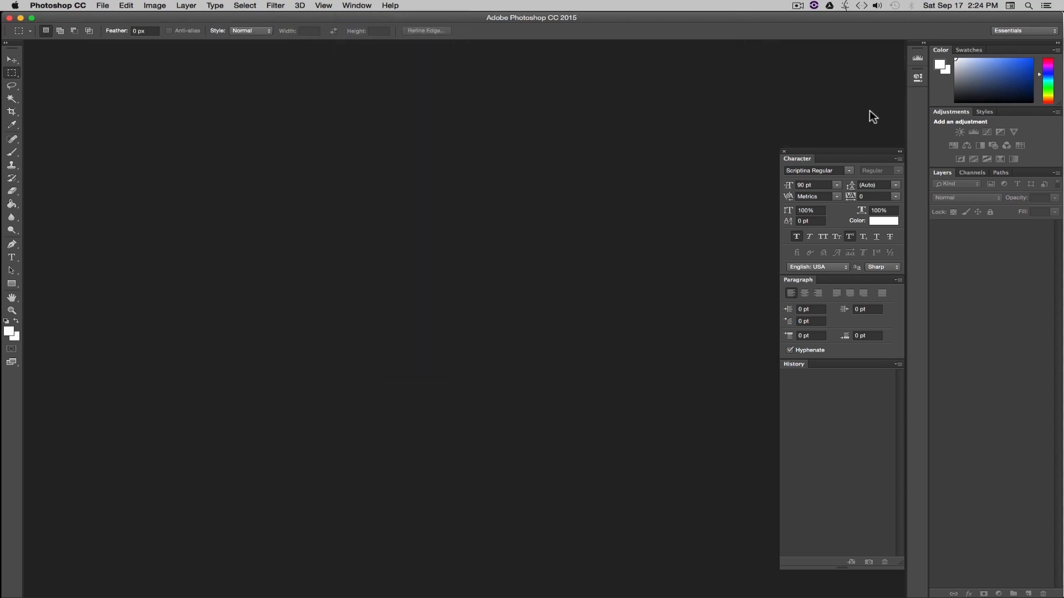
left_click(357, 6)
left_click(374, 251)
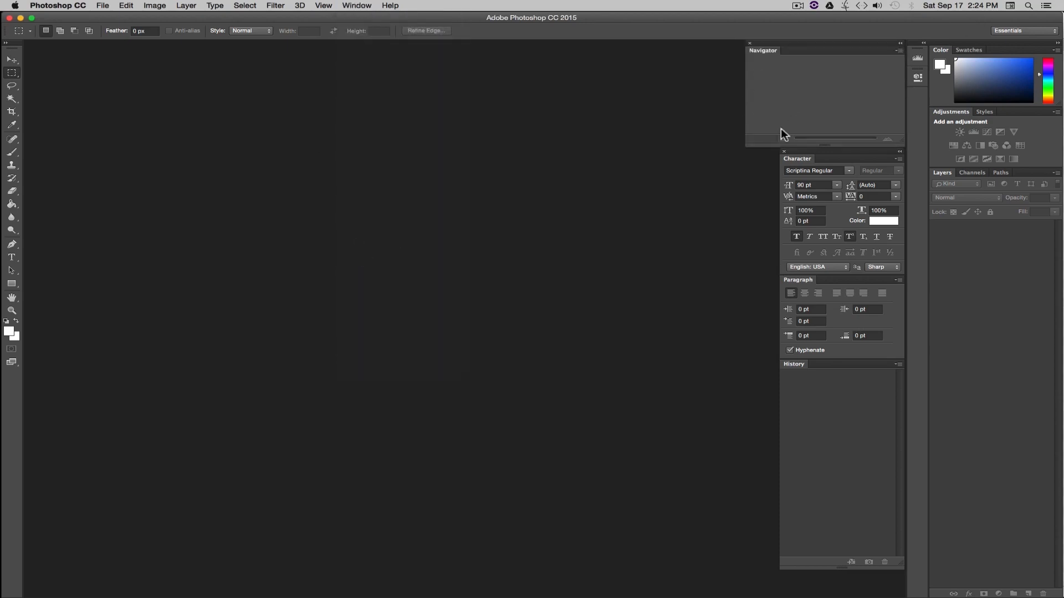
Step: Close the panel group containing Character, Paragraph and History, and restore it by showing the Character panel
left_click(784, 152)
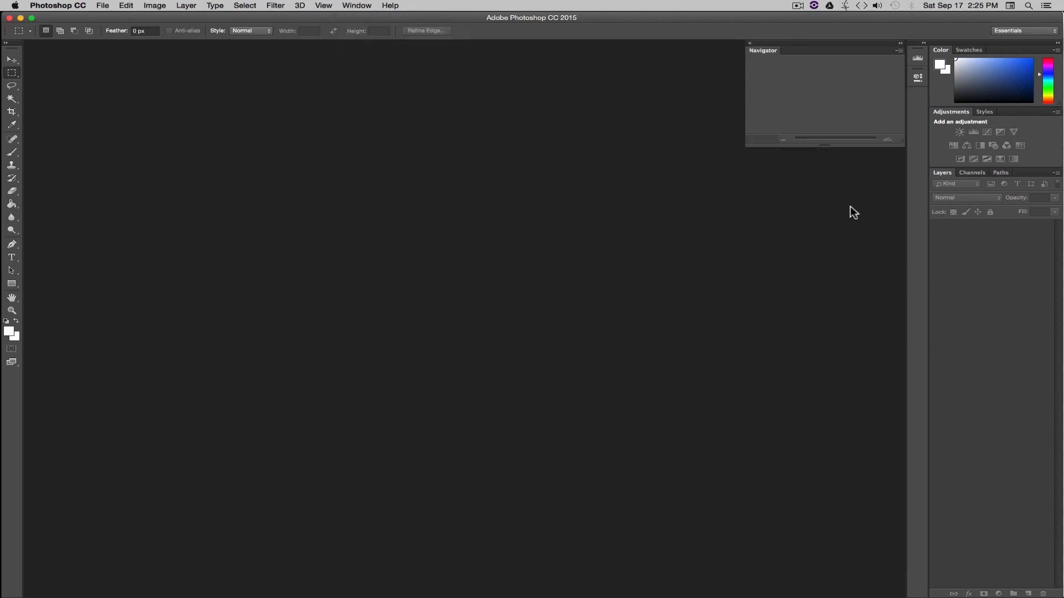
left_click(349, 5)
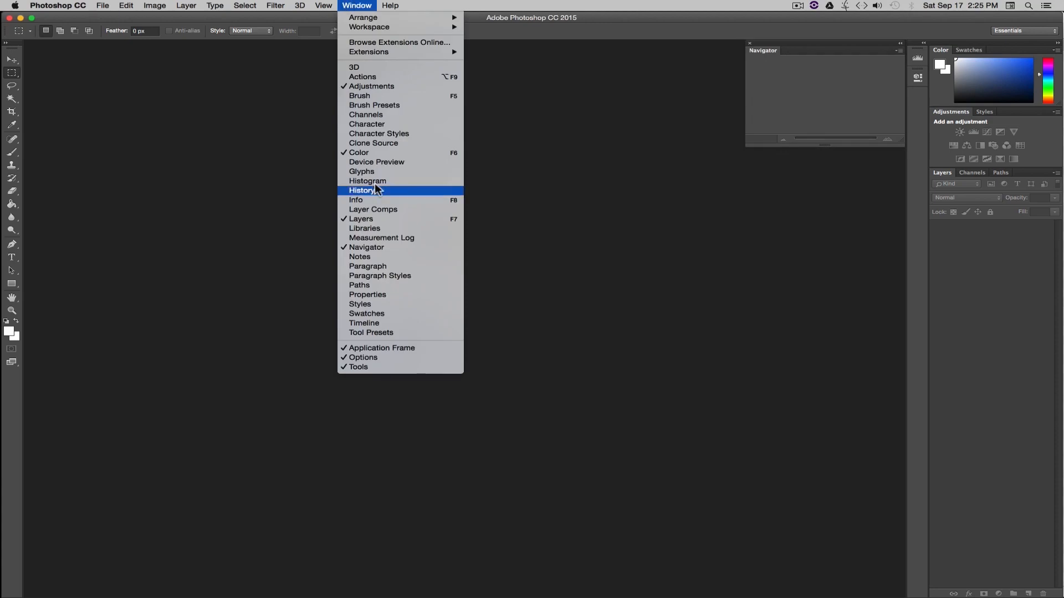
left_click(365, 124)
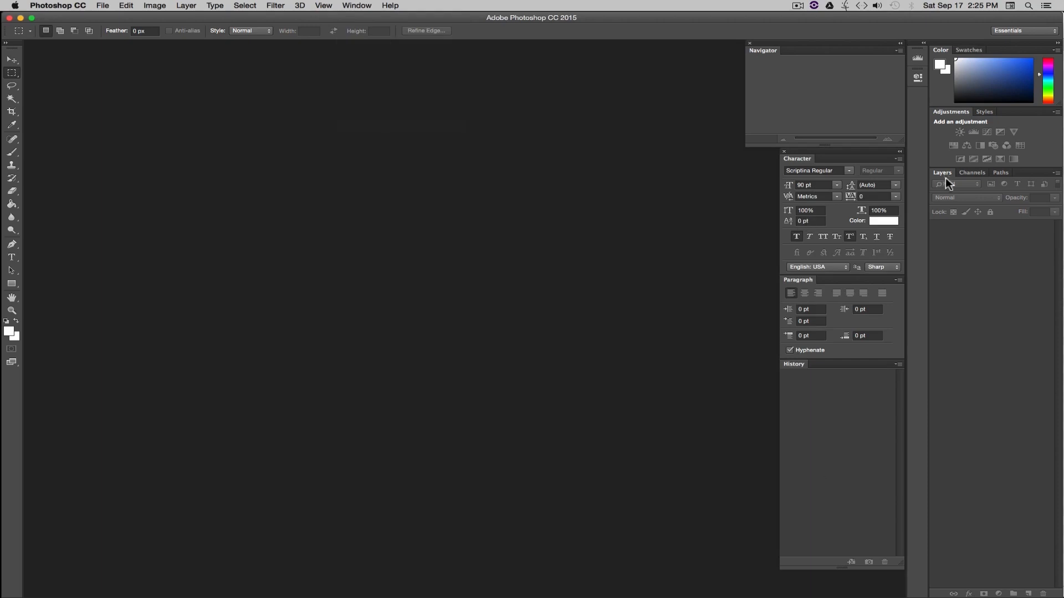
left_click(357, 6)
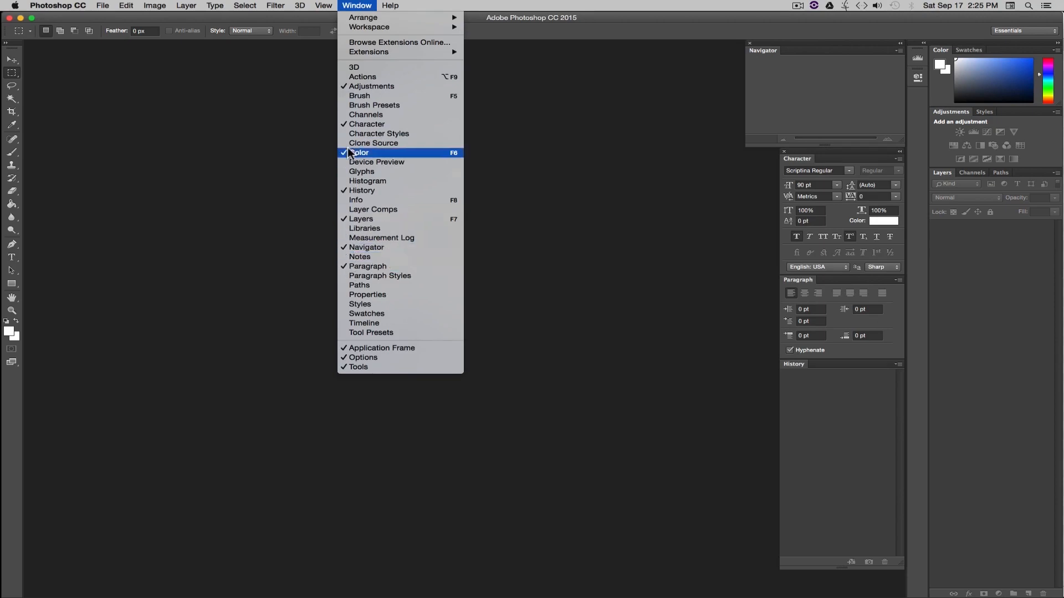
left_click(560, 253)
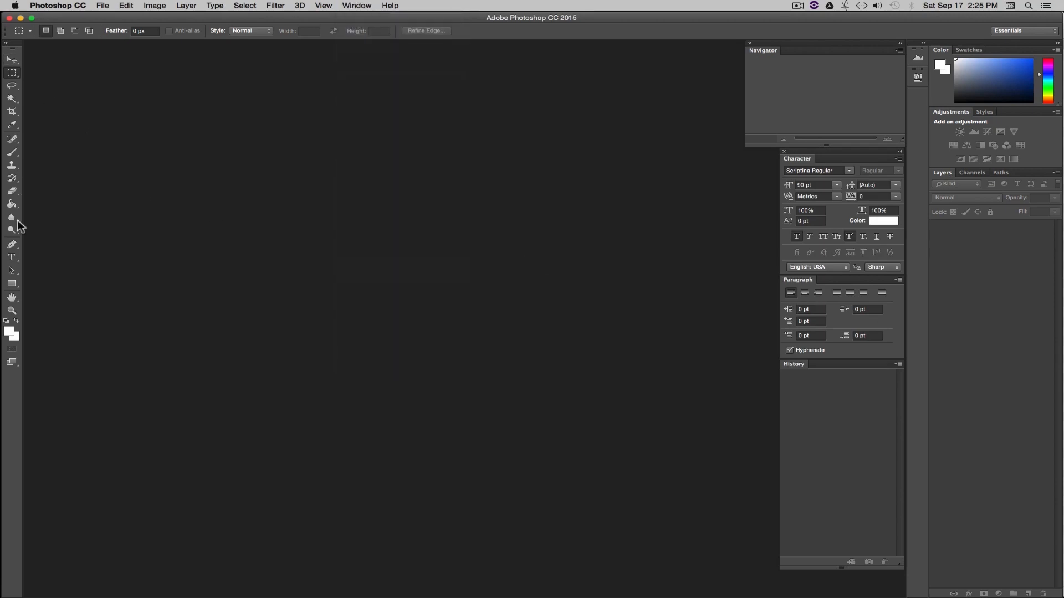
Step: Try the Move and Rectangular Marquee tools and view the alternative tools grouped with the marquee
left_click(11, 60)
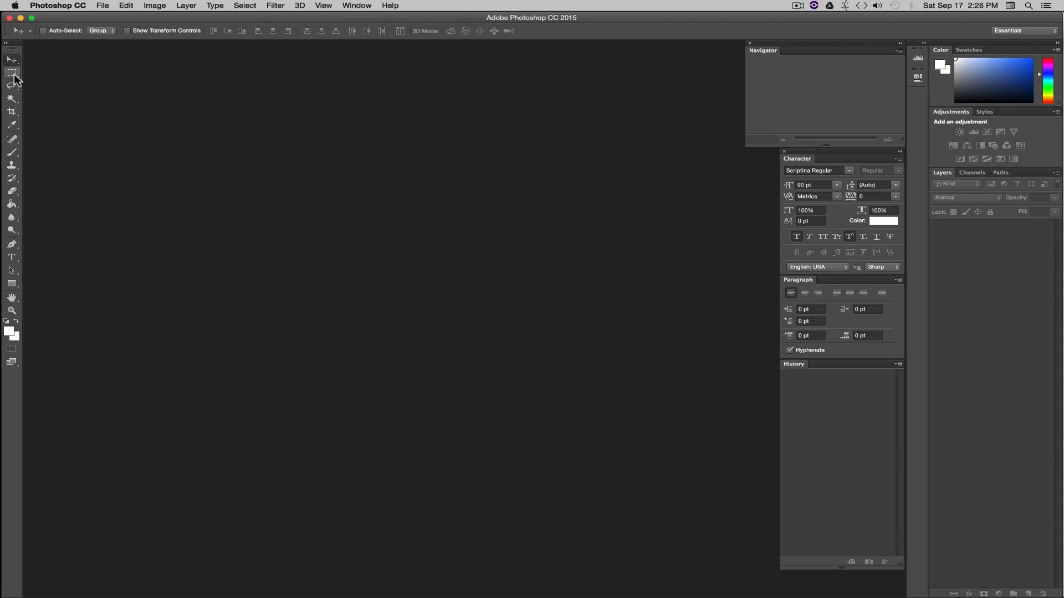
left_click(14, 77)
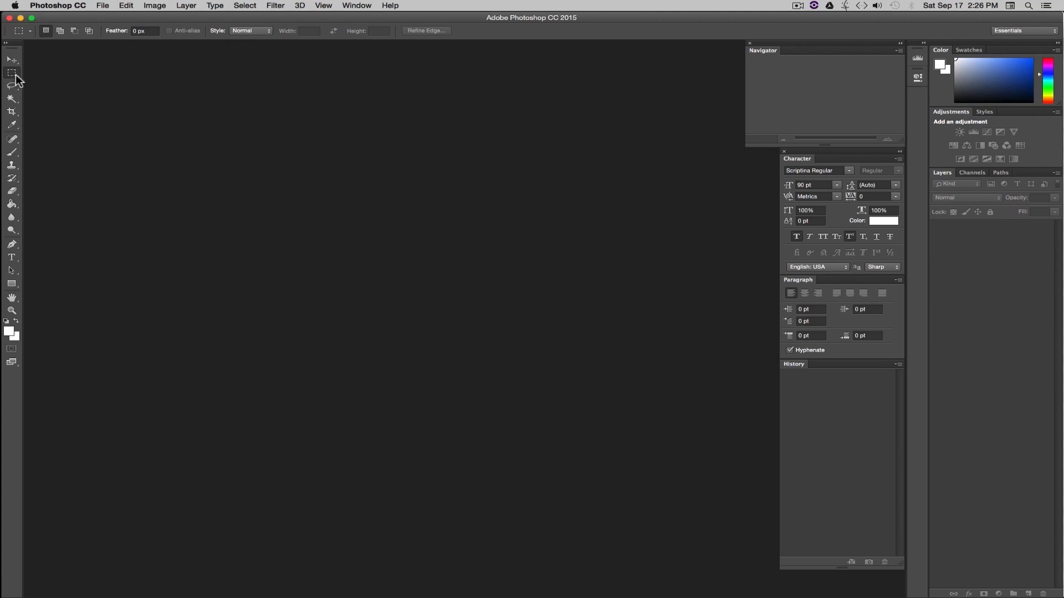
right_click(15, 76)
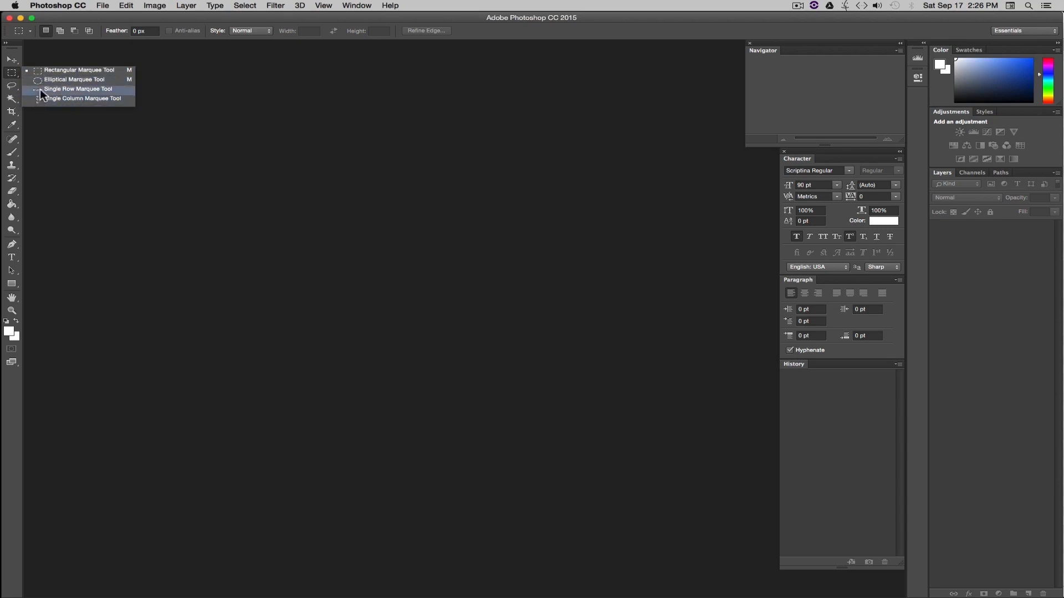
left_click(144, 141)
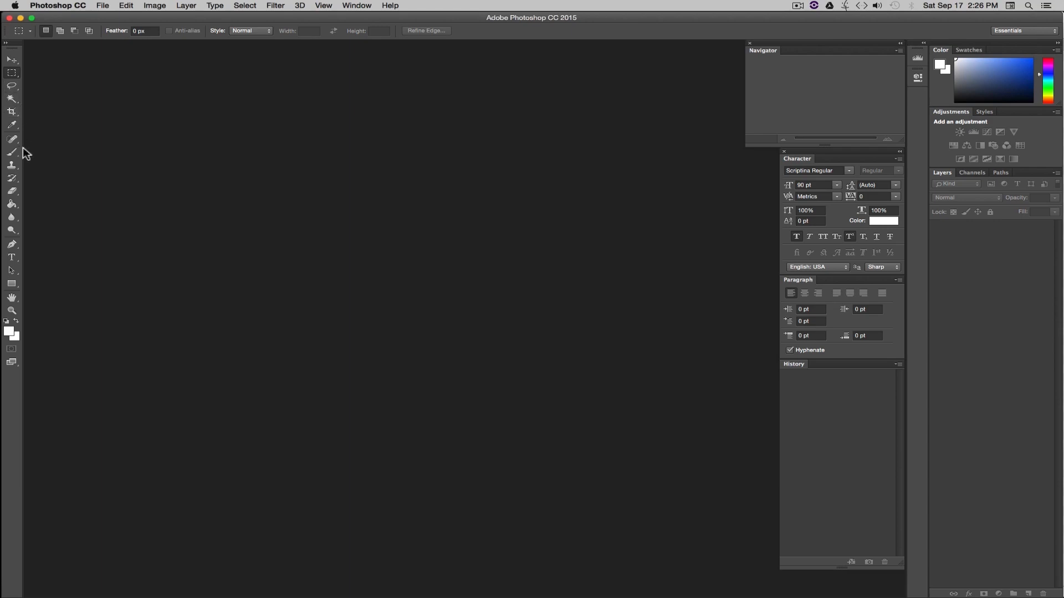
mouse_move(16, 88)
left_mouse_down()
mouse_move(65, 91)
mouse_move(68, 101)
mouse_move(72, 85)
mouse_move(77, 102)
left_mouse_up()
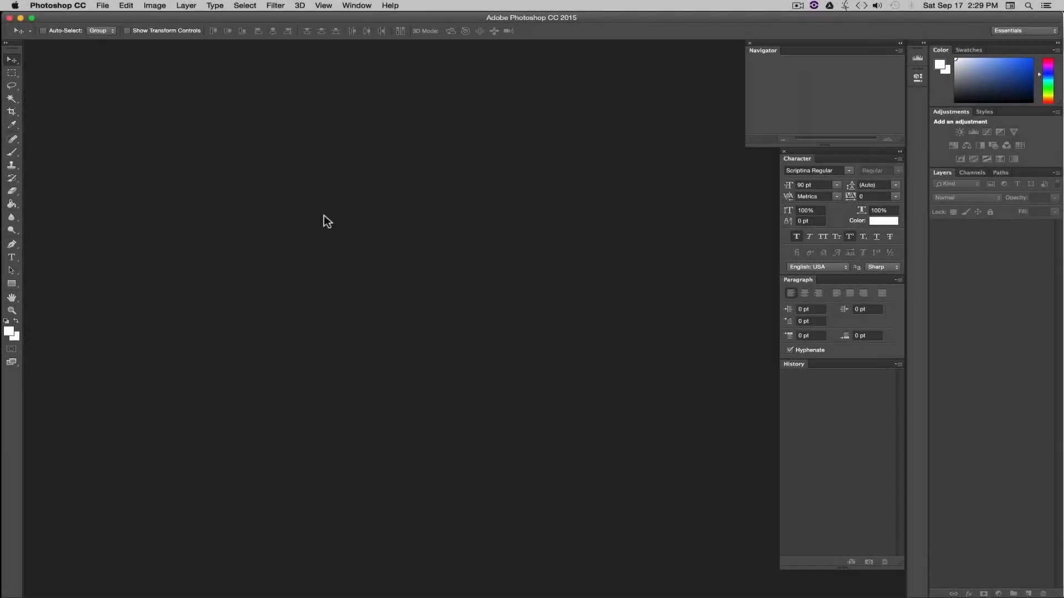
Step: Start setting up a new document and name it New Project1
left_click(102, 6)
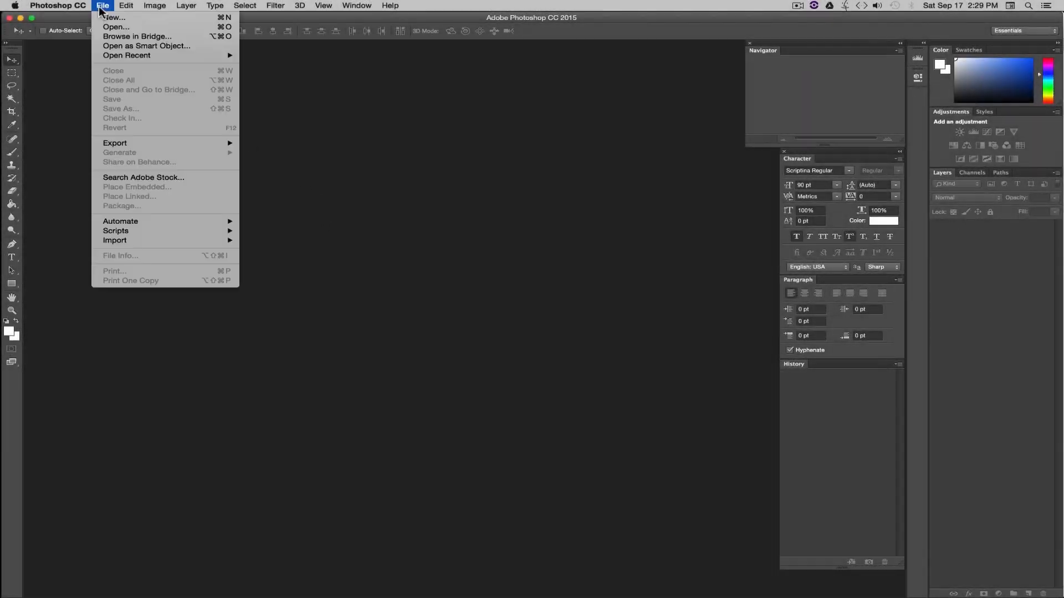
left_click(113, 21)
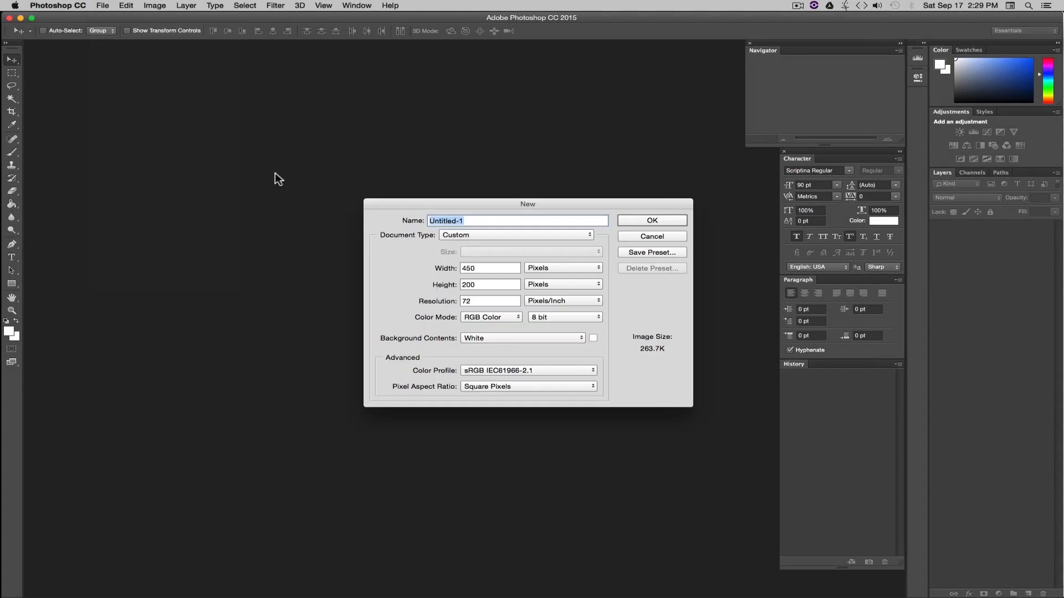
left_click_drag(554, 203, 498, 199)
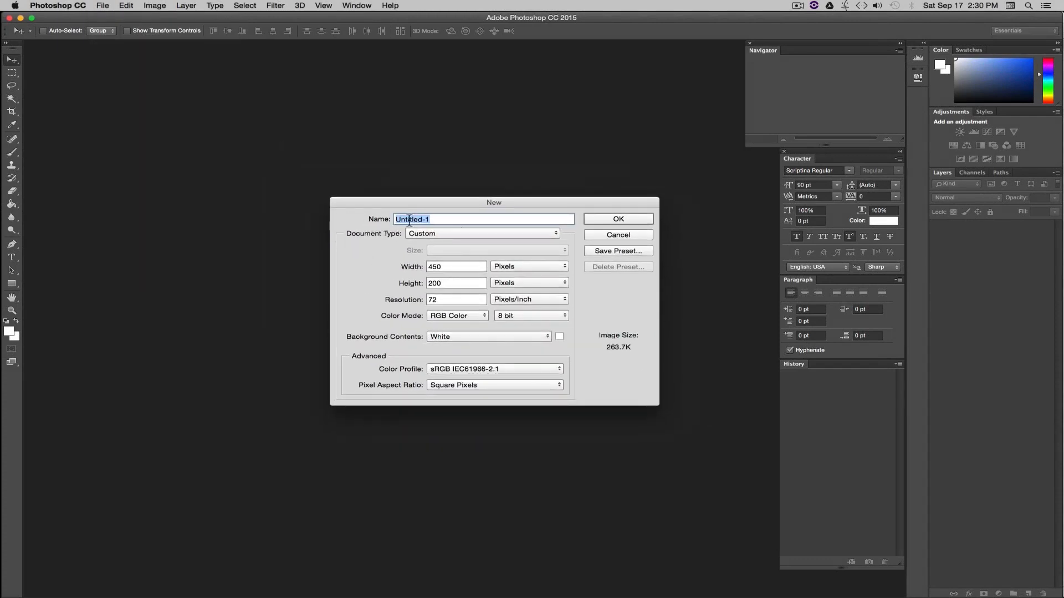
type("New Project1")
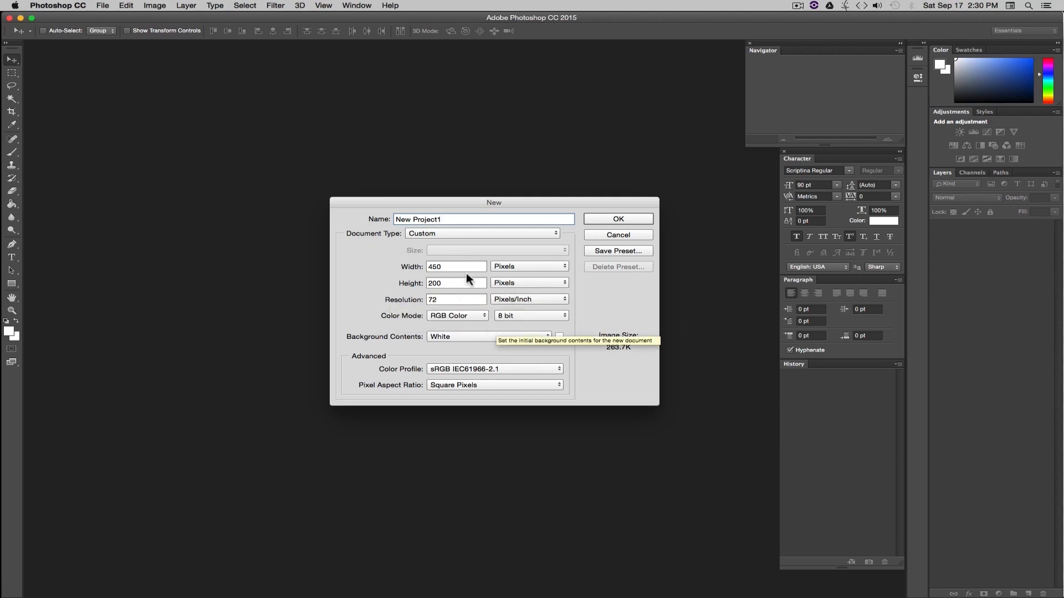
Step: Keep the document units in pixels and set the width to 1920 and the height to 1080
left_click(513, 266)
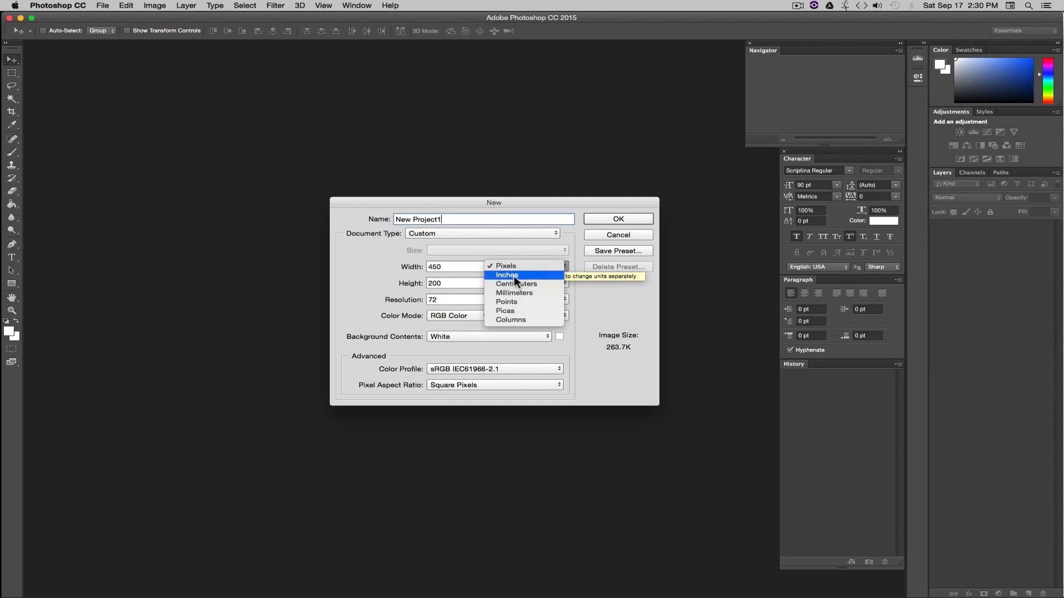
left_click(511, 267)
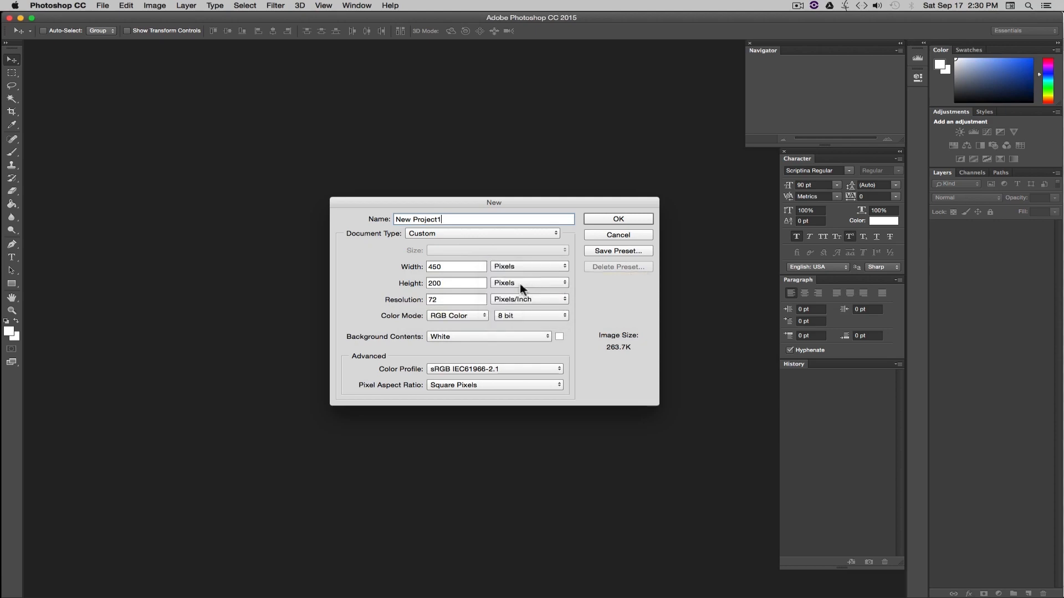
key("Tab")
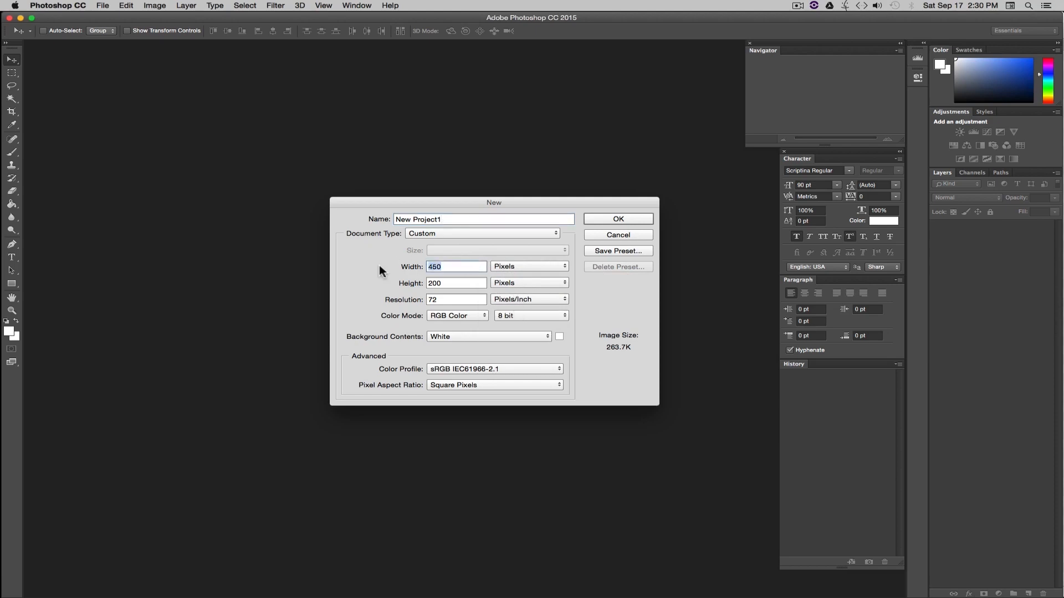
type("1920")
key("Tab")
type("1080")
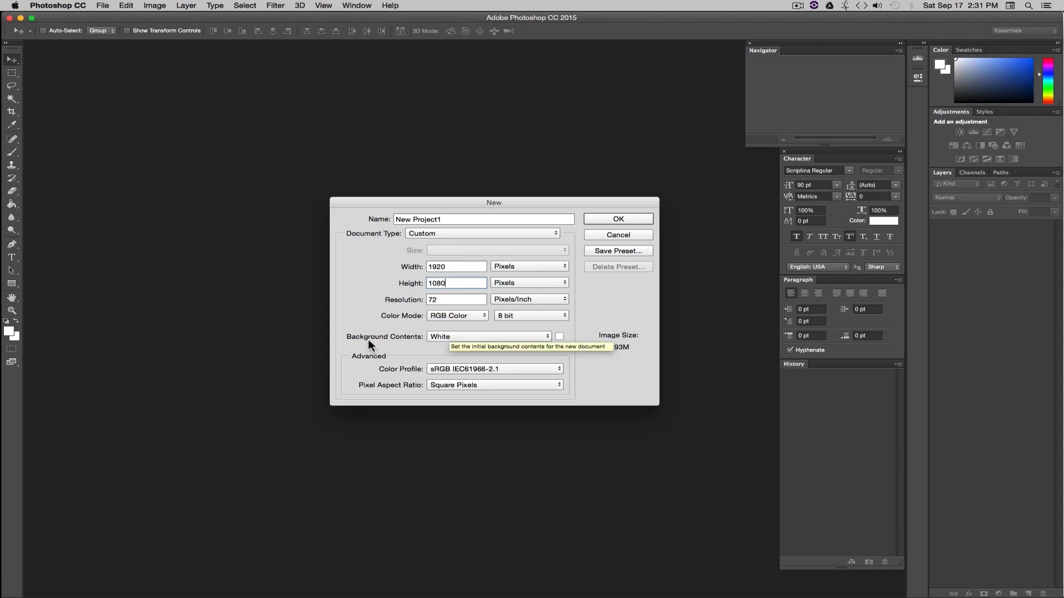
Step: Keep RGB Color as the color mode and create the new document
left_click(470, 316)
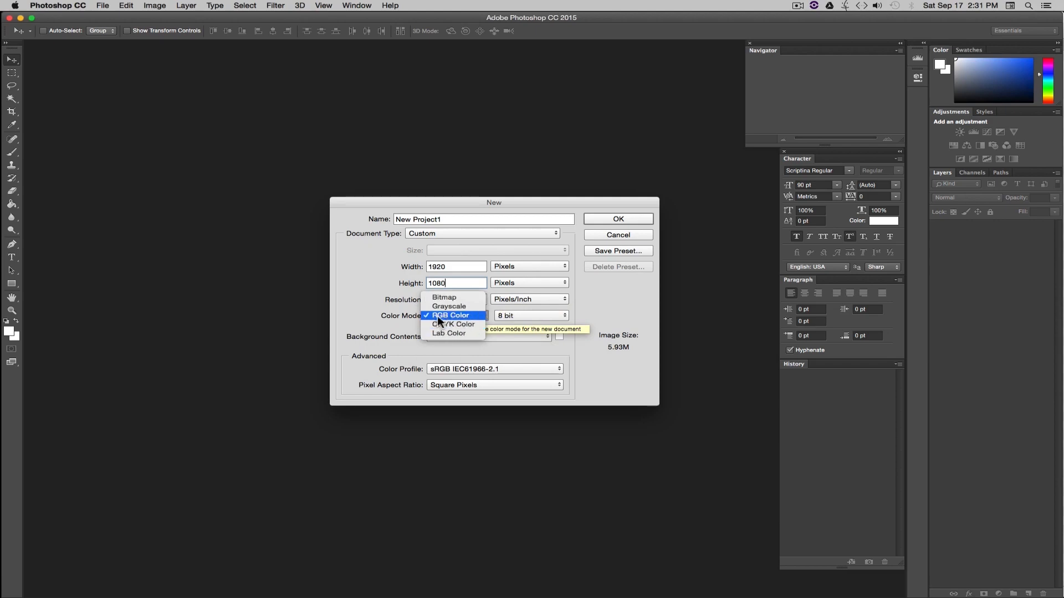
left_click(450, 316)
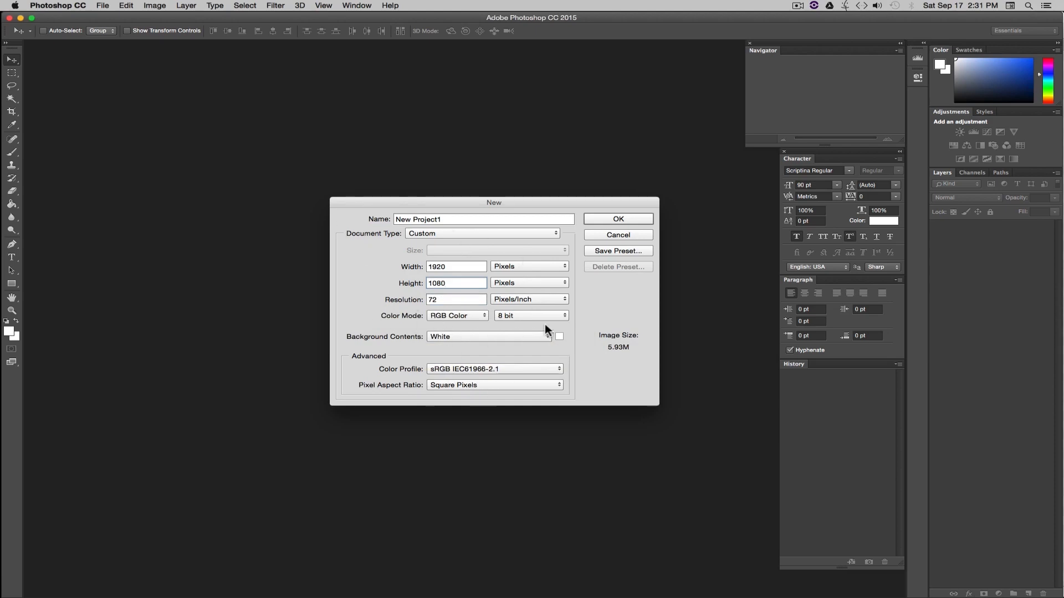
left_click(628, 219)
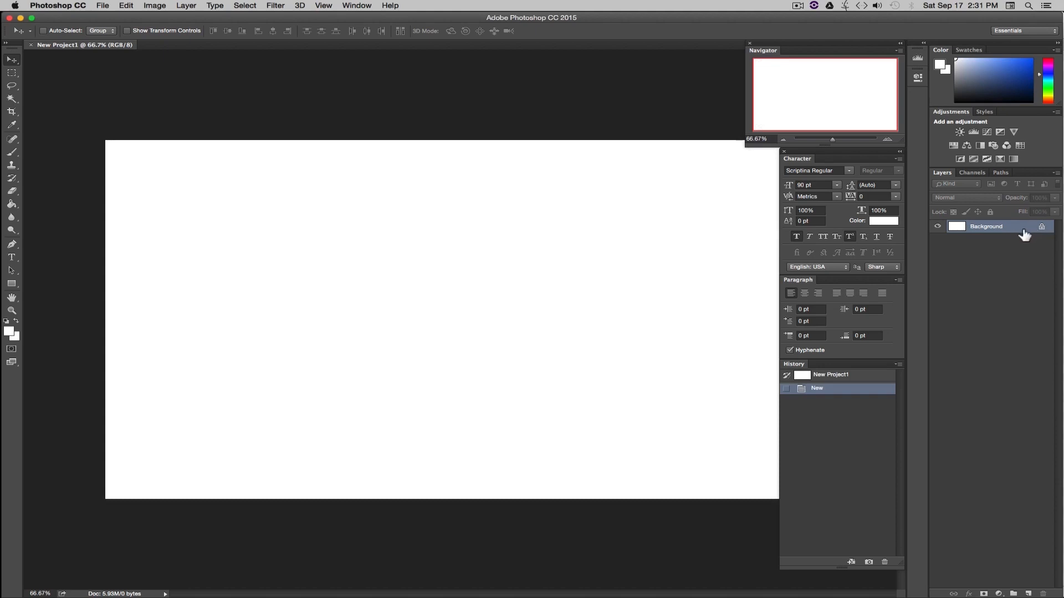
Step: Convert the locked Background into a regular editable layer and keep it selected
key("alt")
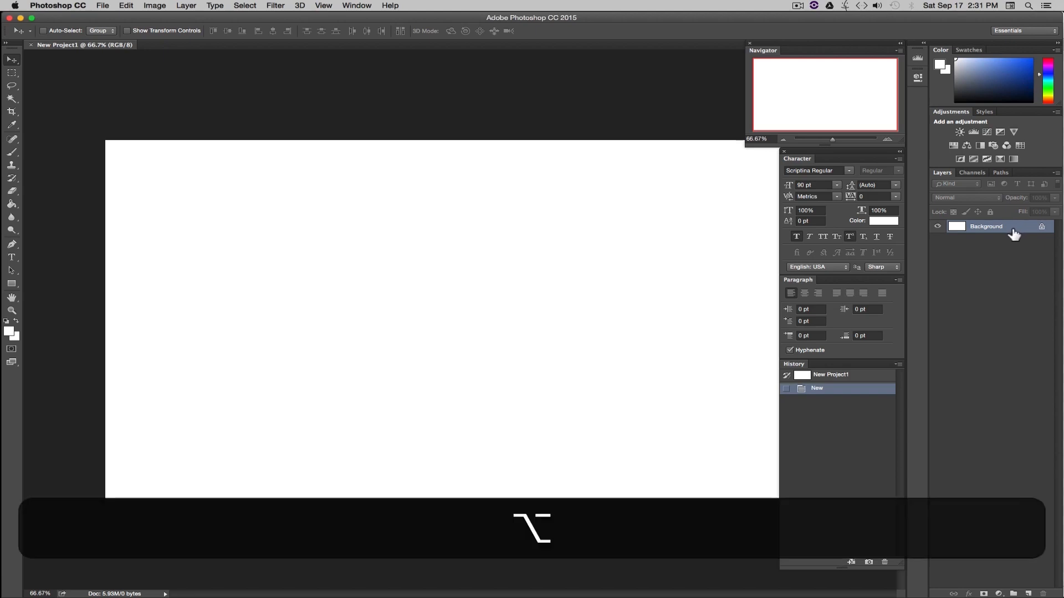
double_click(1016, 230, "alt")
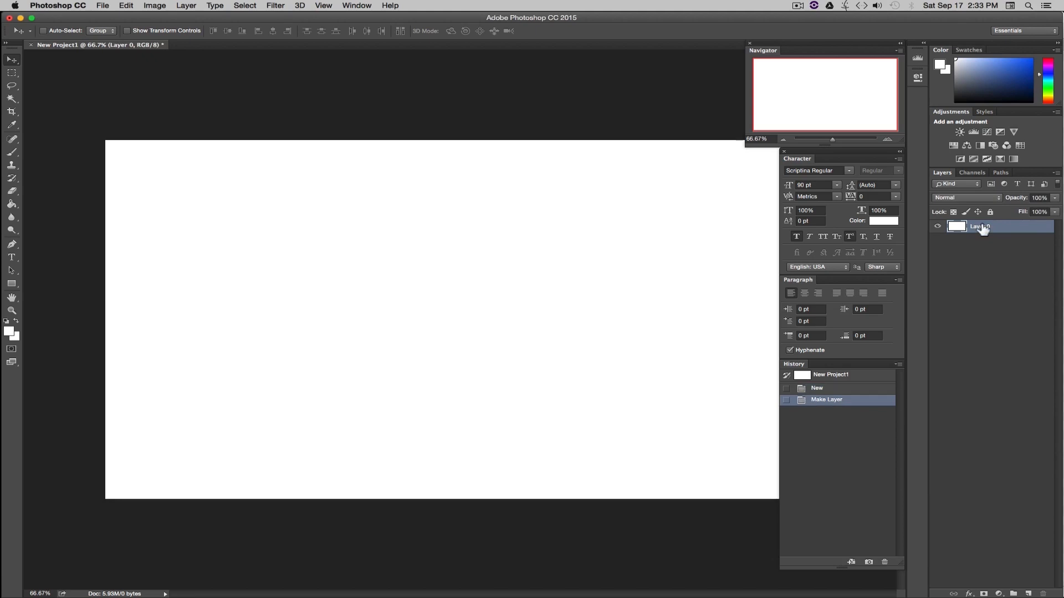
left_click(992, 243)
left_click(998, 231)
Step: Move the white layer around freely, leaving it offset toward the canvas's lower right
left_click_drag(441, 243, 363, 336)
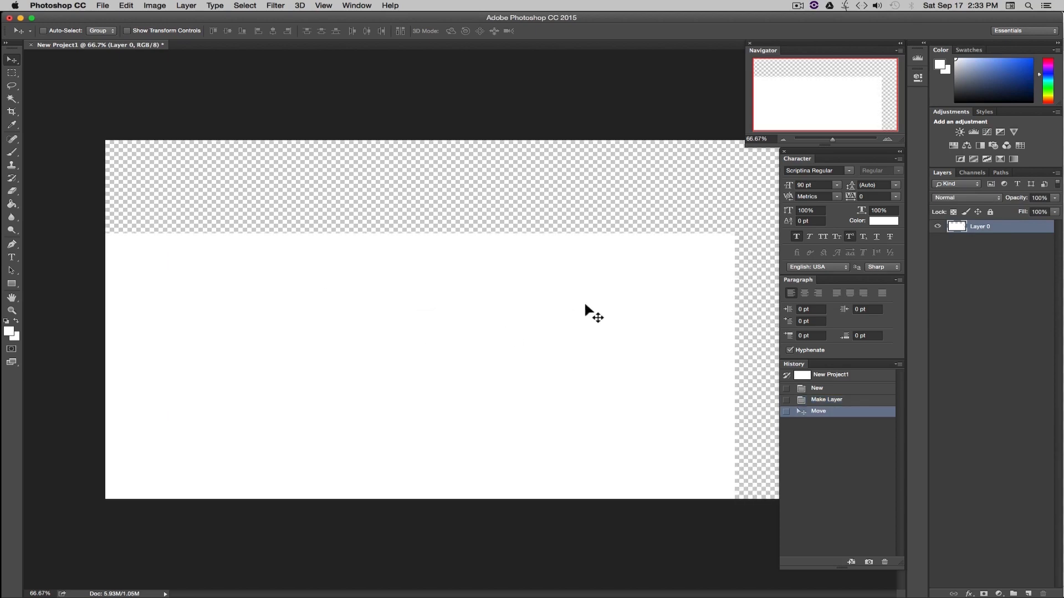
left_click_drag(585, 305, 389, 180)
left_click_drag(337, 261, 721, 344)
left_click_drag(430, 331, 534, 327)
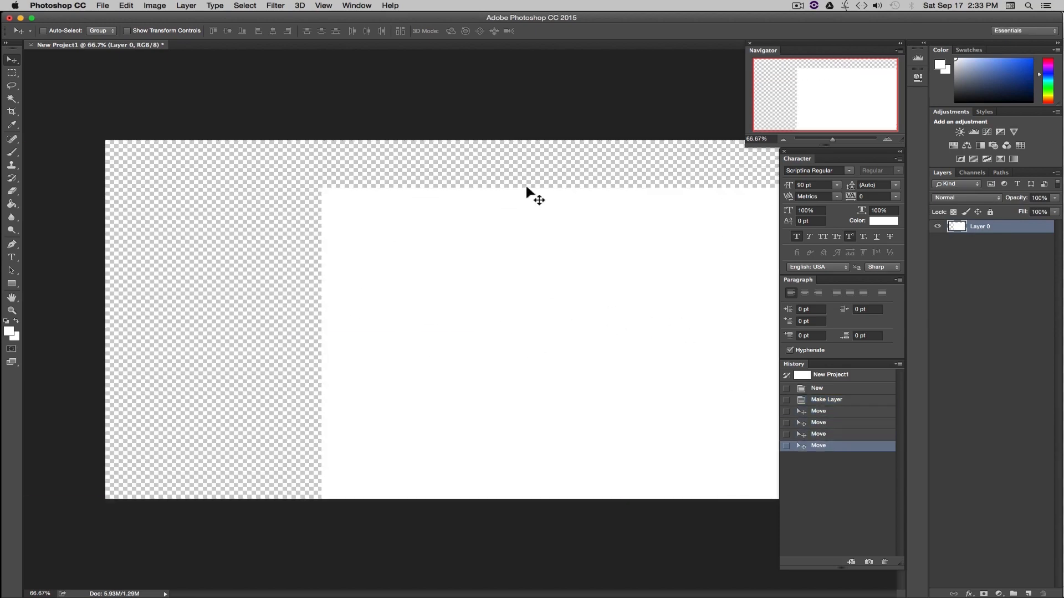
Step: Move the white layer back so that it lines up with the canvas edges and covers the whole canvas
left_click_drag(500, 377, 301, 325)
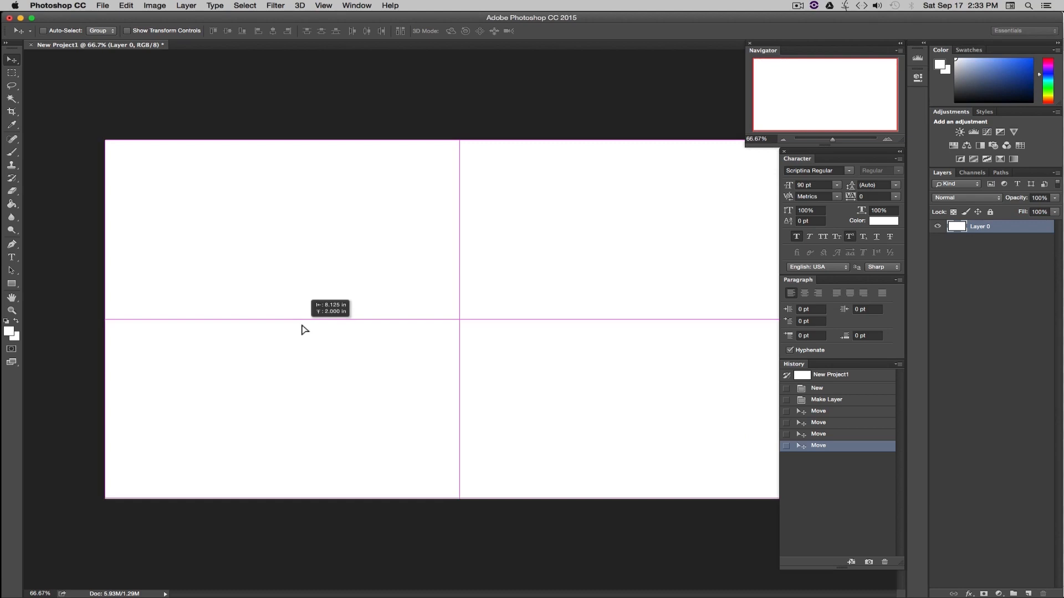
left_click_drag(304, 331, 442, 351)
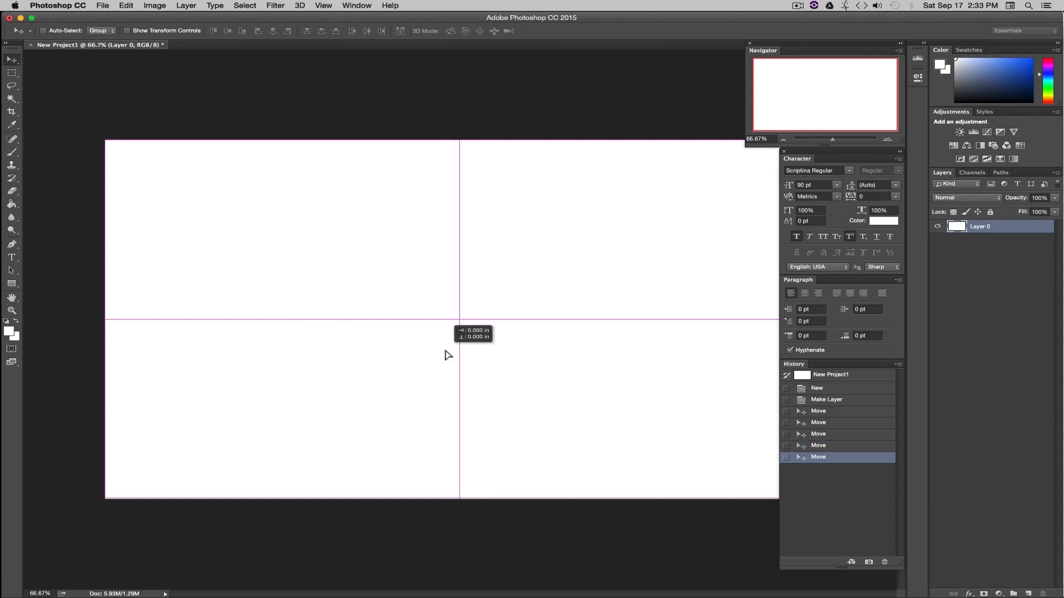
left_click_drag(448, 355, 448, 355)
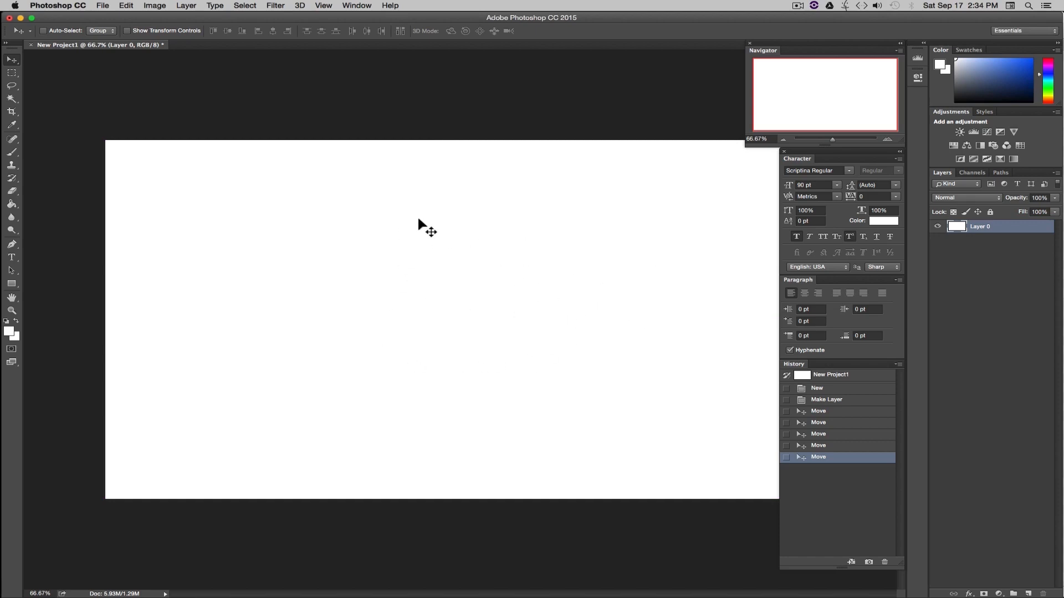
left_click(105, 5)
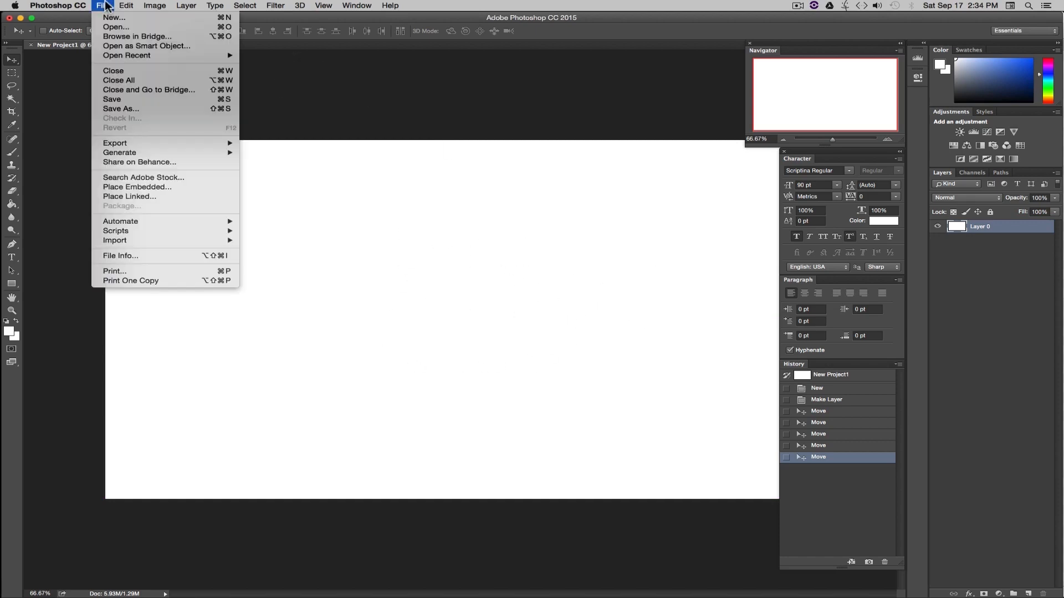
left_click(109, 17)
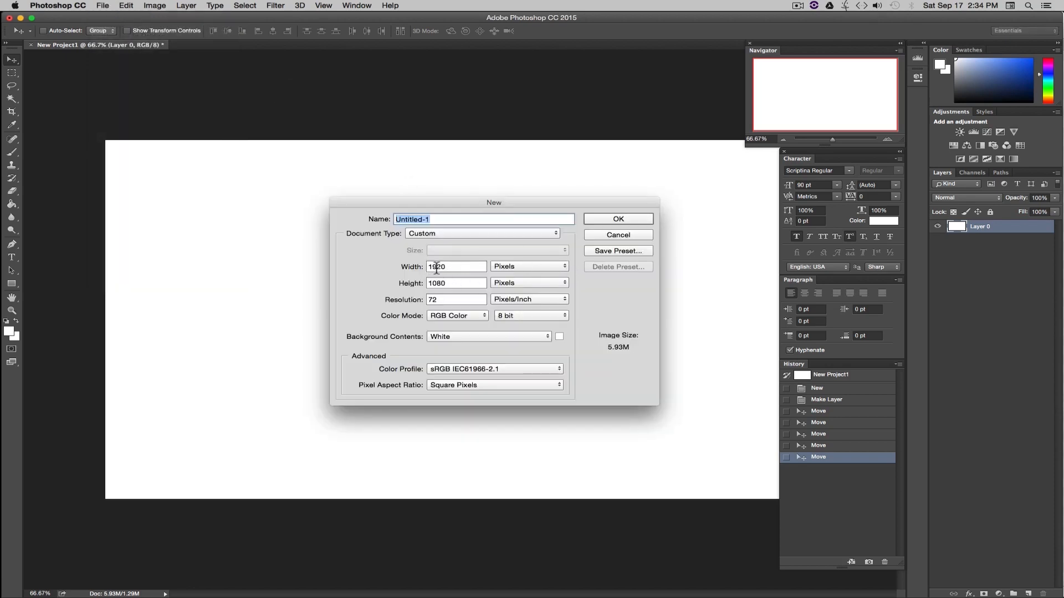
left_click(624, 235)
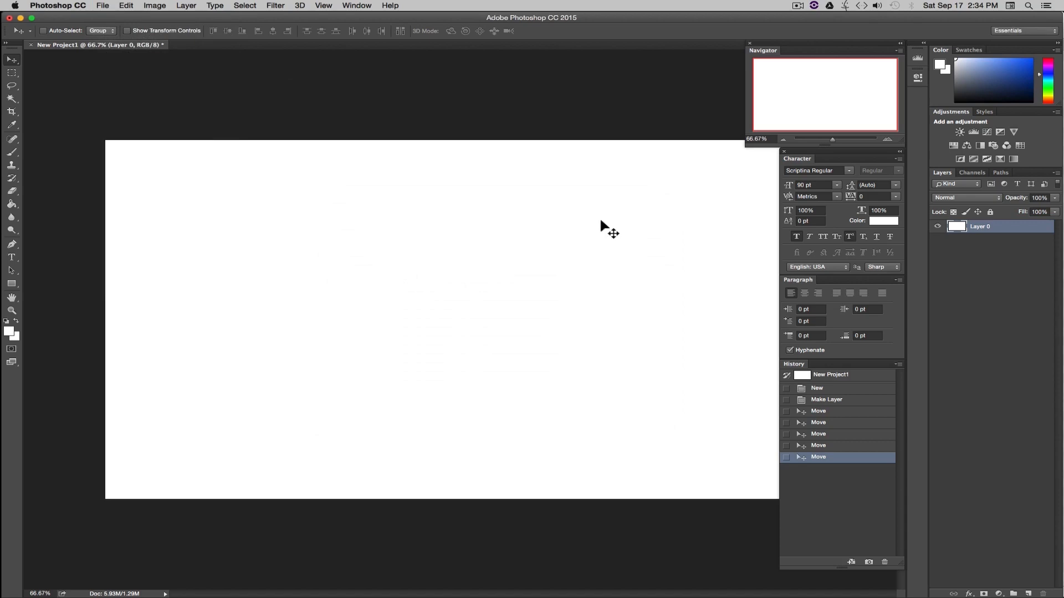
Step: Resize the canvas in pixels to a width of 3840 and a height of 2160, keeping the anchor centered
left_click(156, 6)
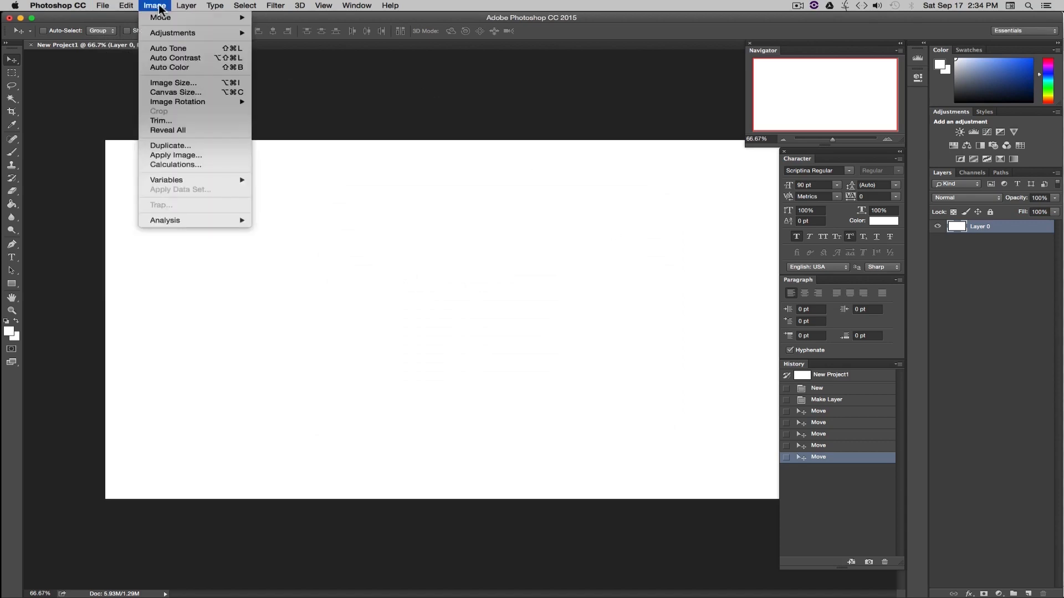
left_click(203, 93)
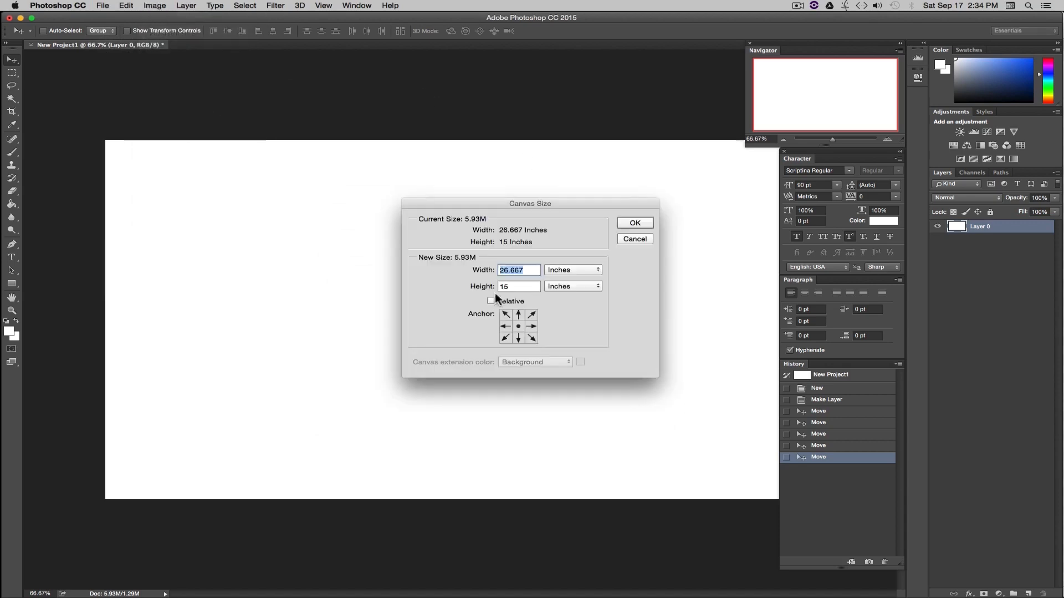
left_click(558, 270)
left_click(574, 267)
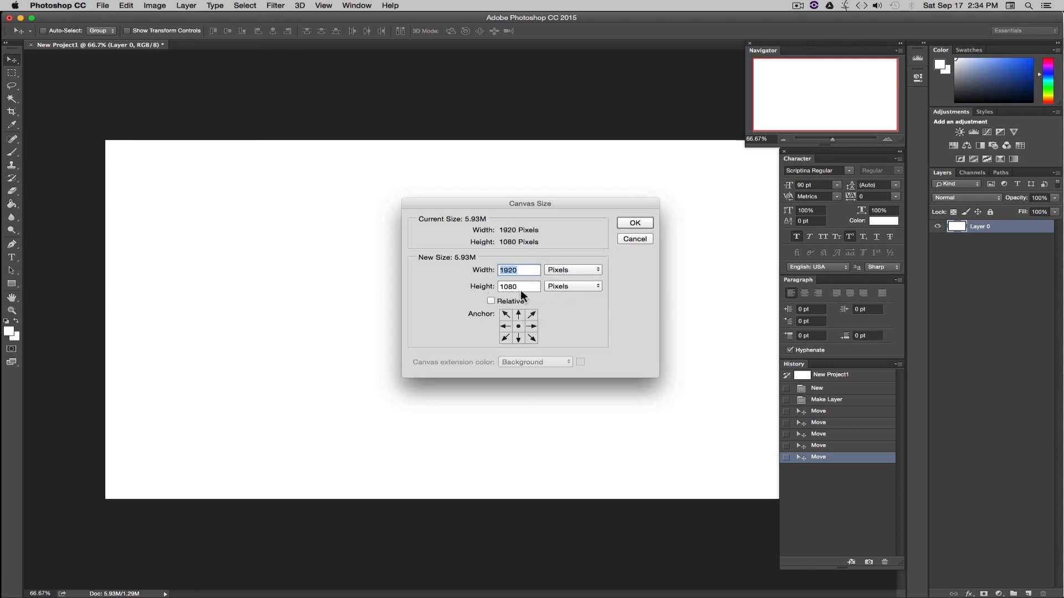
type("3840")
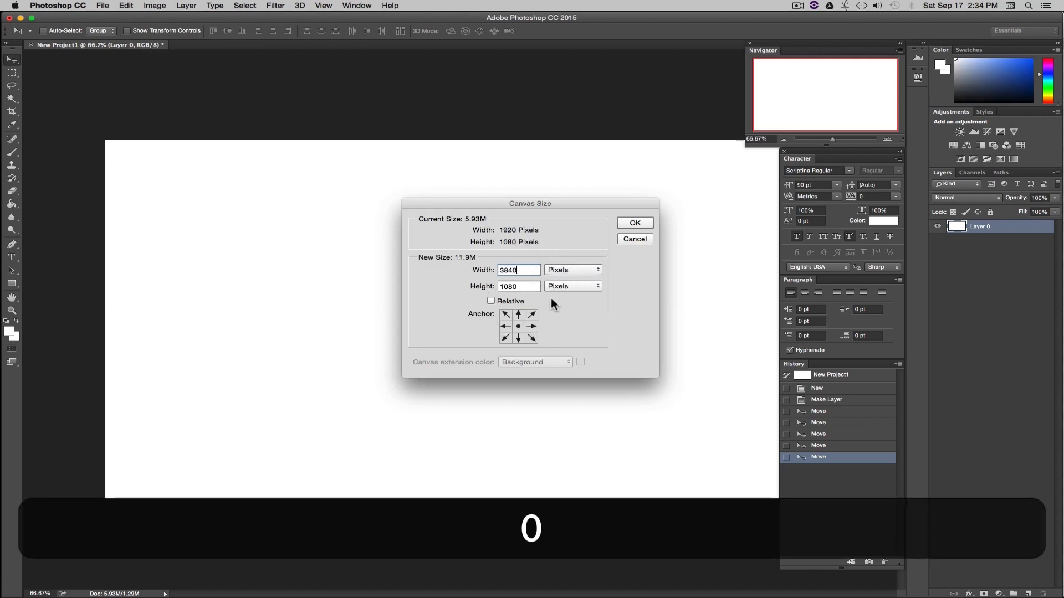
key("Tab")
type("2160")
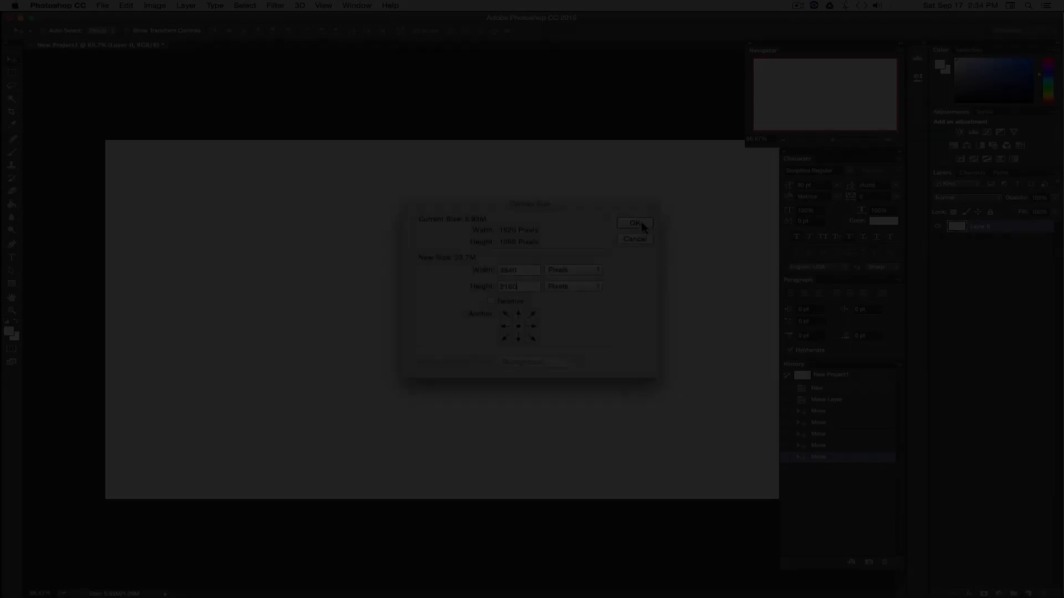
left_click(635, 223)
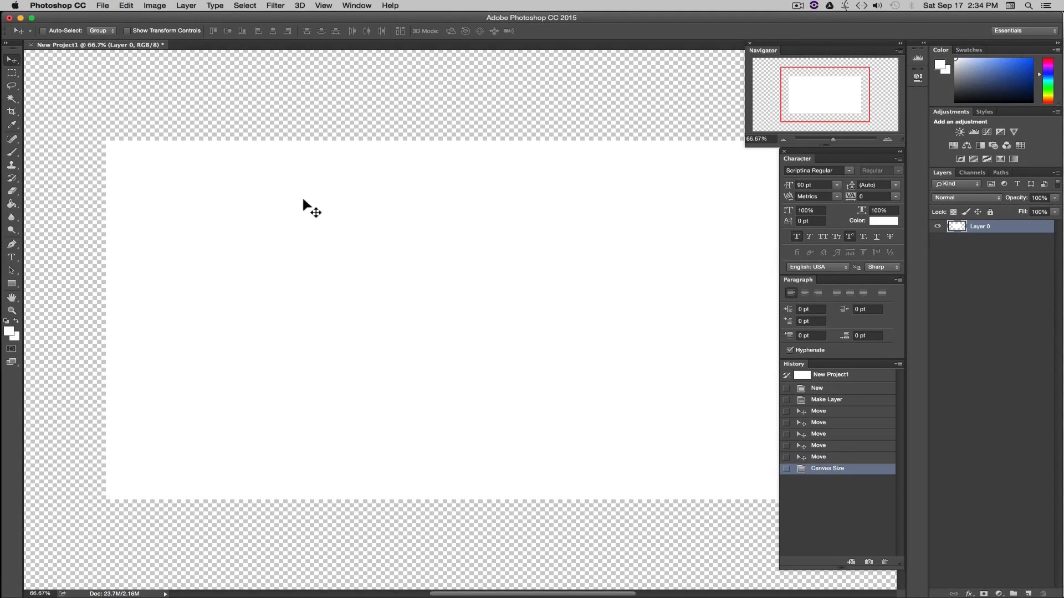
Step: Zoom in on the canvas, set the zoom to 100%, and zoom out to about 27% to view the entire canvas
mouse_move(833, 139)
left_mouse_down()
mouse_move(842, 139)
mouse_move(813, 143)
mouse_move(848, 140)
left_mouse_up()
mouse_move(823, 95)
left_mouse_down()
mouse_move(797, 84)
mouse_move(839, 84)
mouse_move(854, 103)
mouse_move(806, 109)
mouse_move(798, 89)
mouse_move(843, 85)
mouse_move(816, 96)
mouse_move(825, 94)
left_mouse_up()
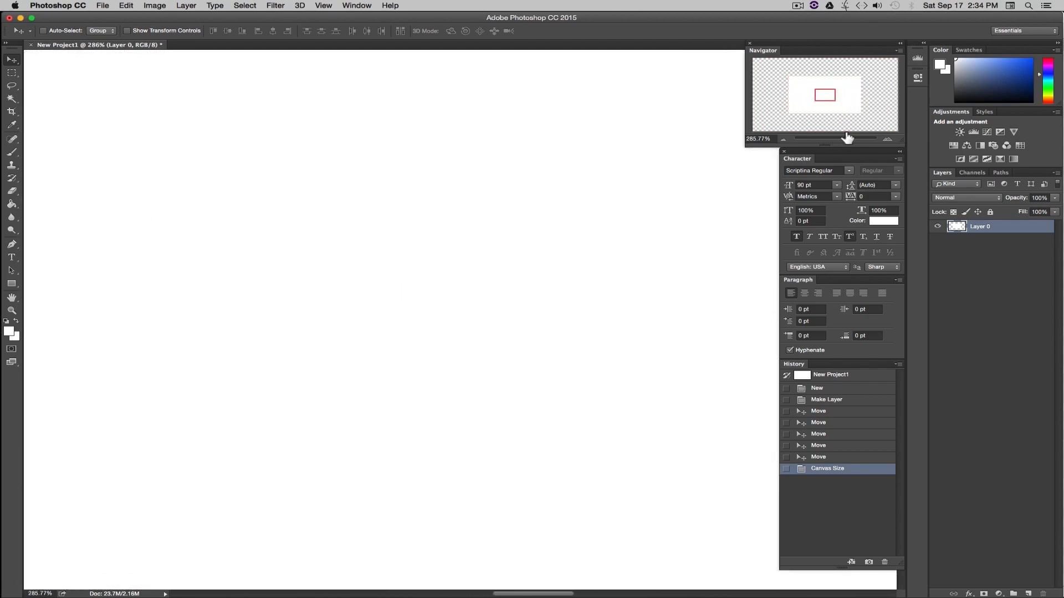
left_click(758, 139)
type("100")
key("Return")
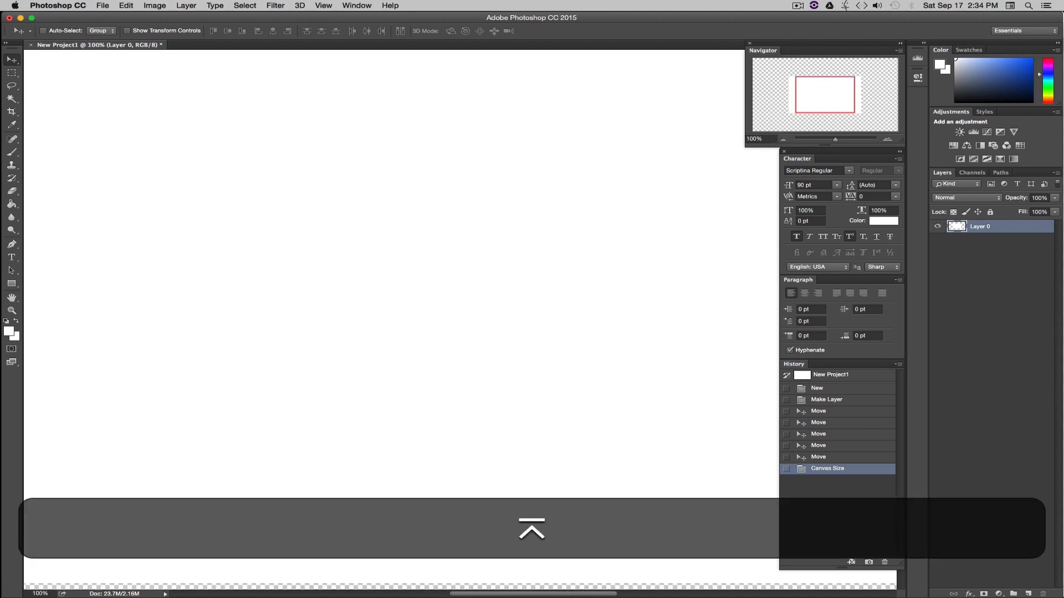
left_click_drag(835, 137, 827, 138)
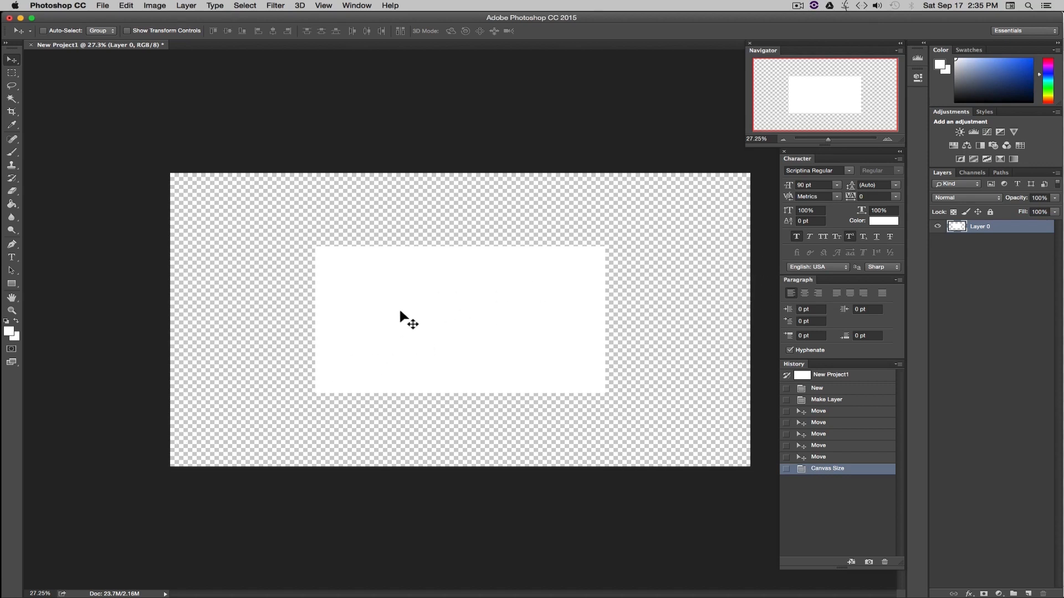
Step: Scale the white layer proportionally to about 203% and position it so that it extends past the canvas edges
left_click(125, 7)
mouse_move(185, 218)
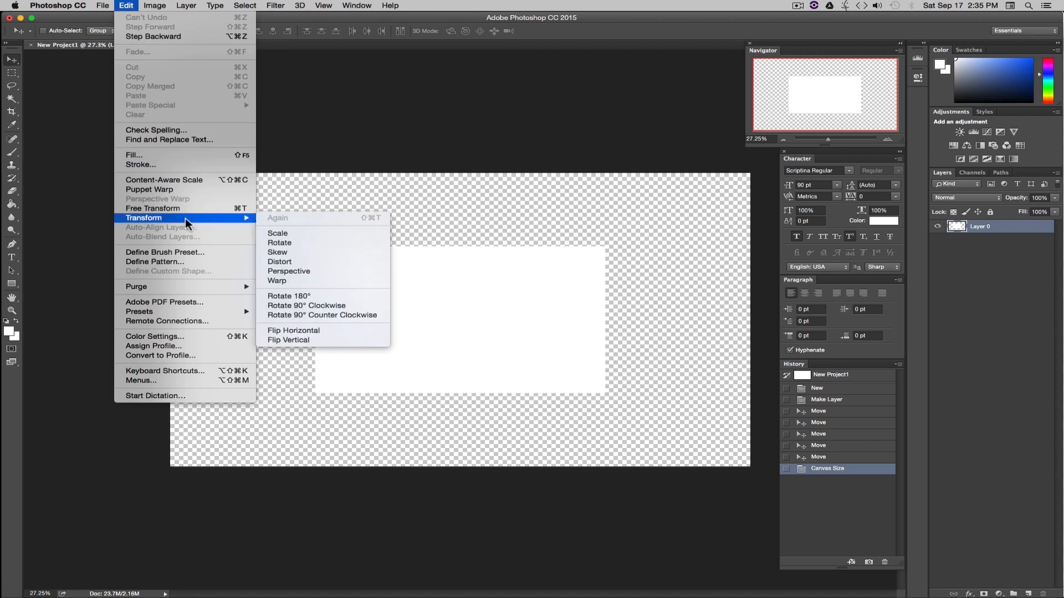
left_click(310, 231)
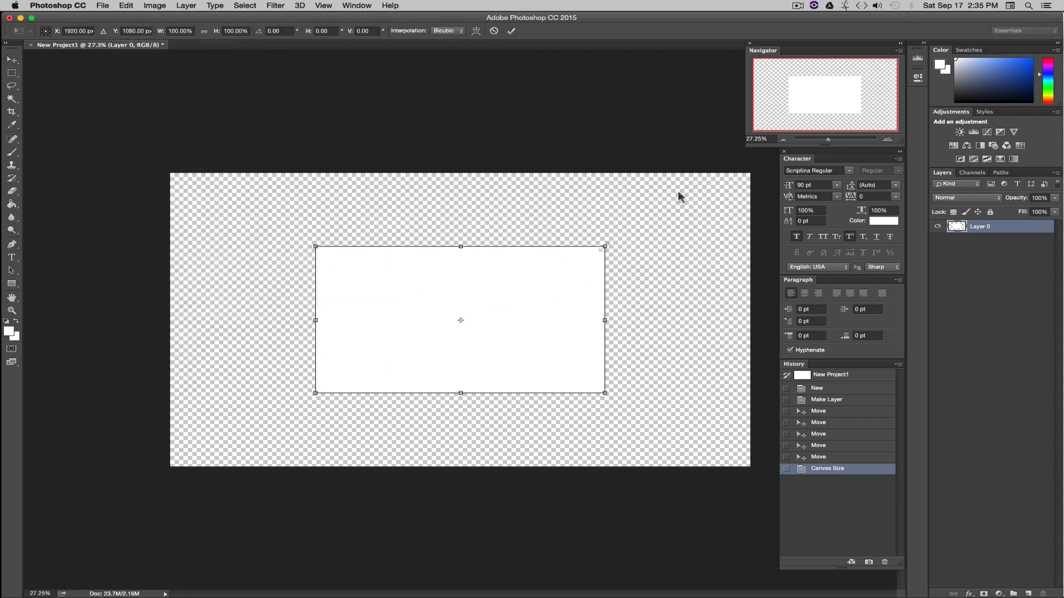
key("shift")
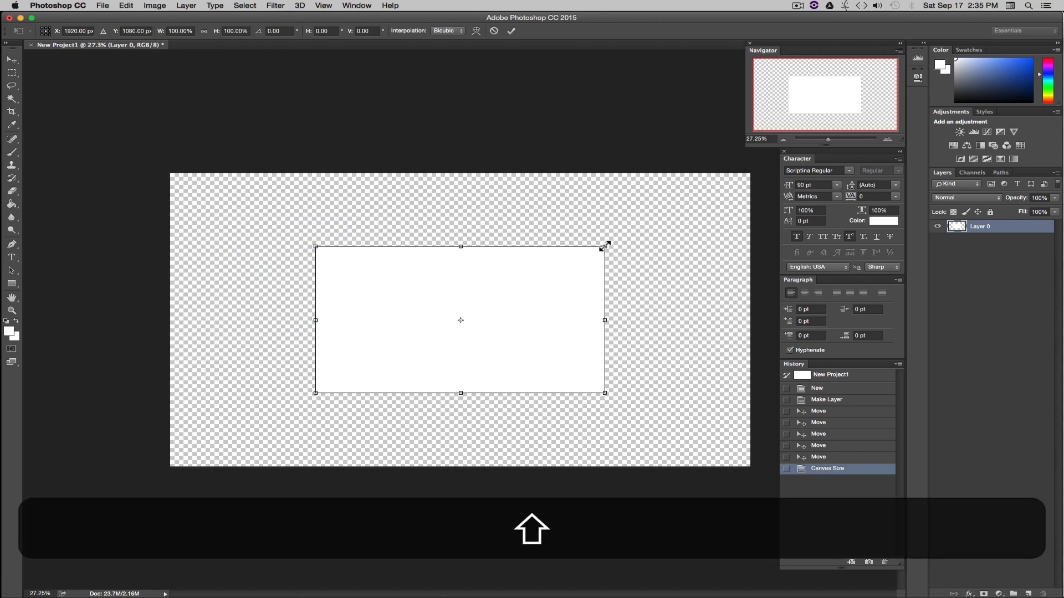
left_click_drag(604, 247, 749, 114)
left_click_drag(692, 234, 549, 305)
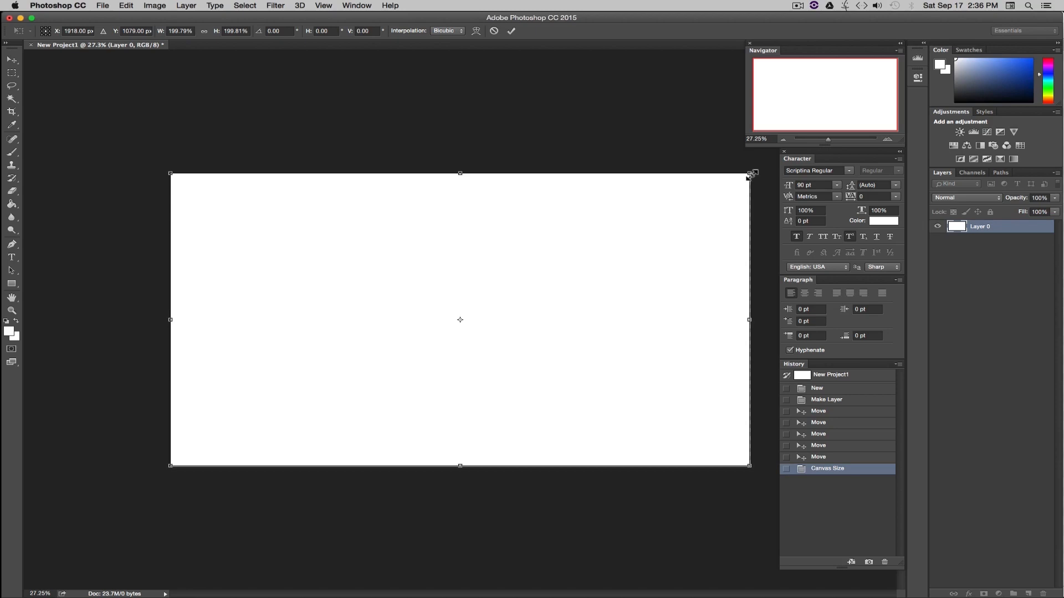
left_click_drag(749, 174, 758, 169)
left_click_drag(704, 220, 700, 221)
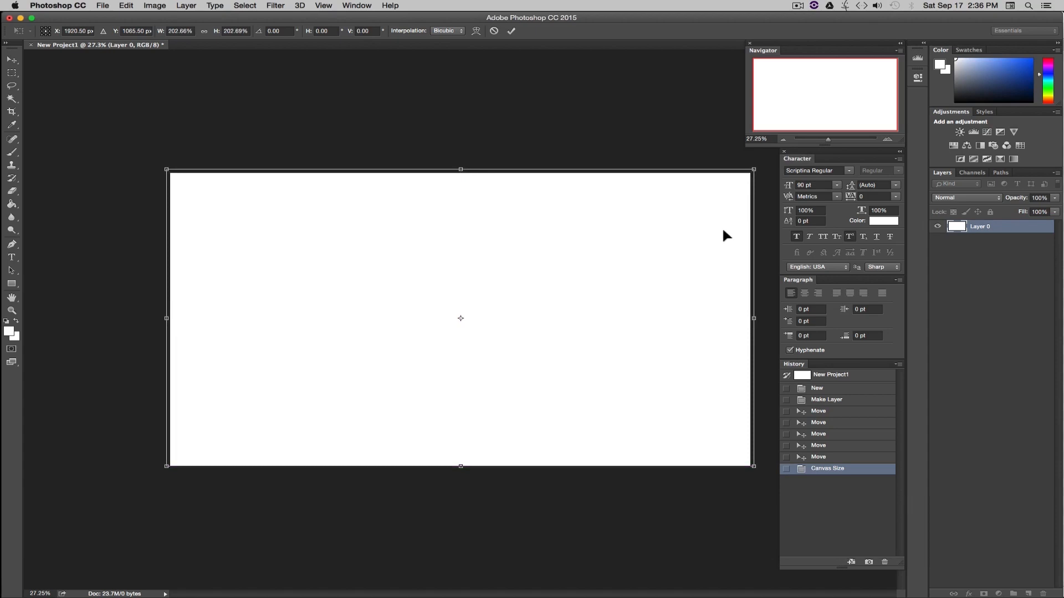
Step: Nudge the scaled layer down and slightly left to center it over the canvas, and commit the transform
key("Down")
key("Down")
key("Down")
key("Down")
key("Left")
key("Left")
key("Left")
key("Left")
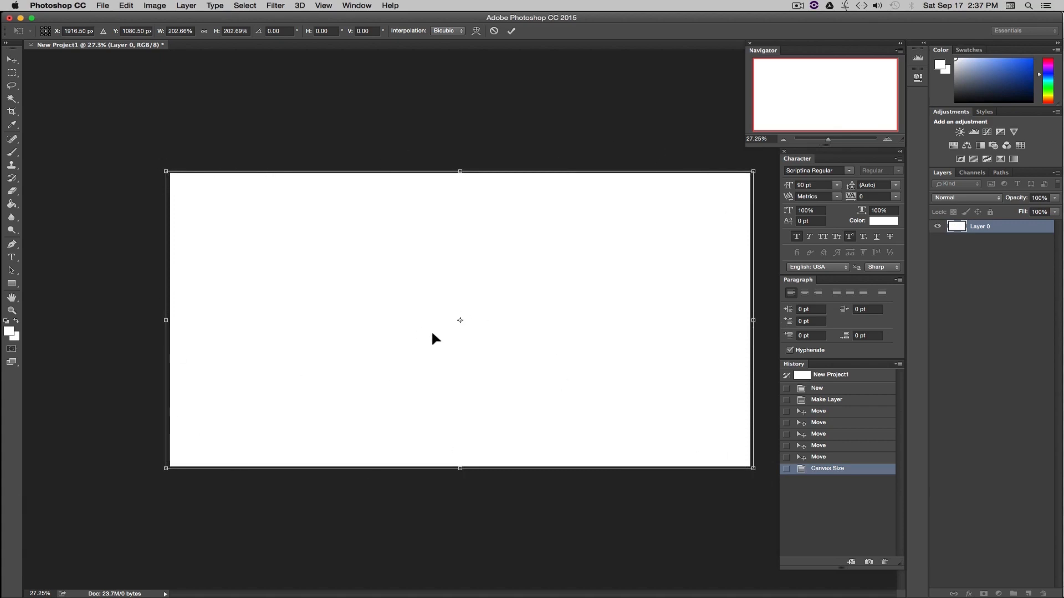
key("Return")
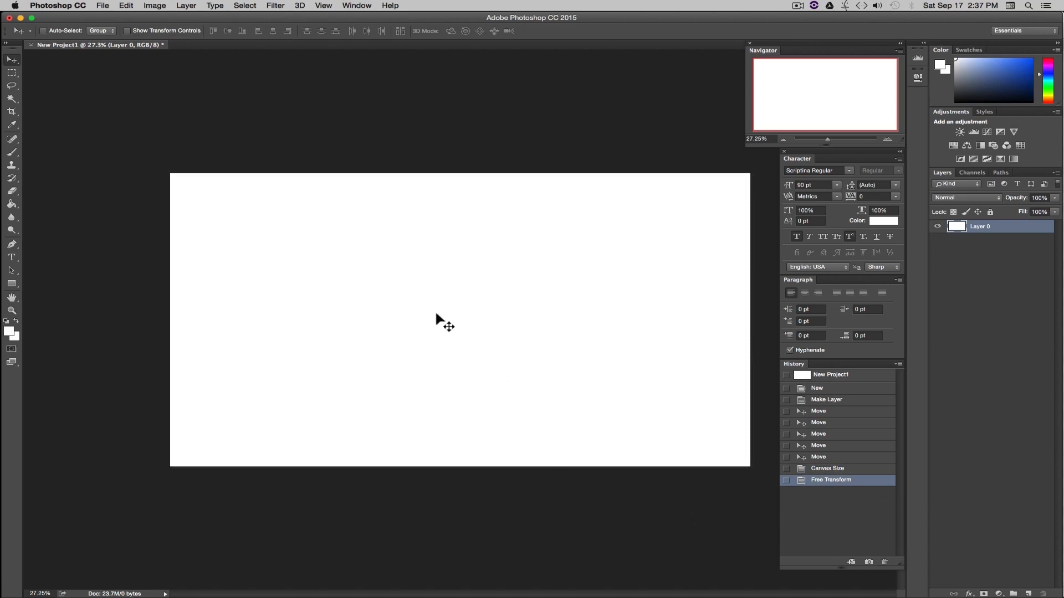
Step: Compare the canvas before and after the Free Transform history state, and delete that state to remove the scaling
left_click(827, 470)
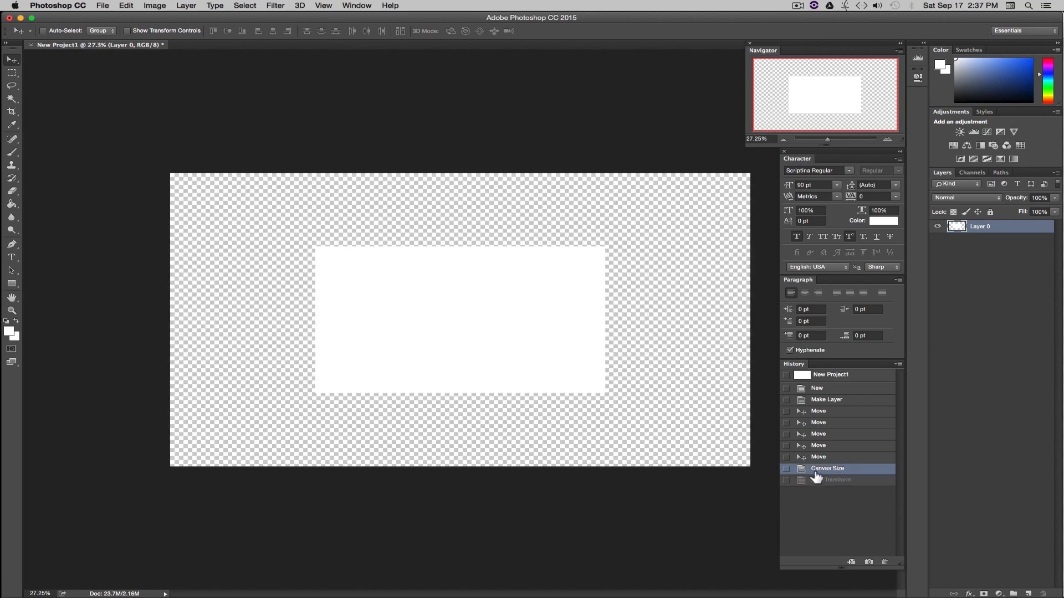
left_click(829, 481)
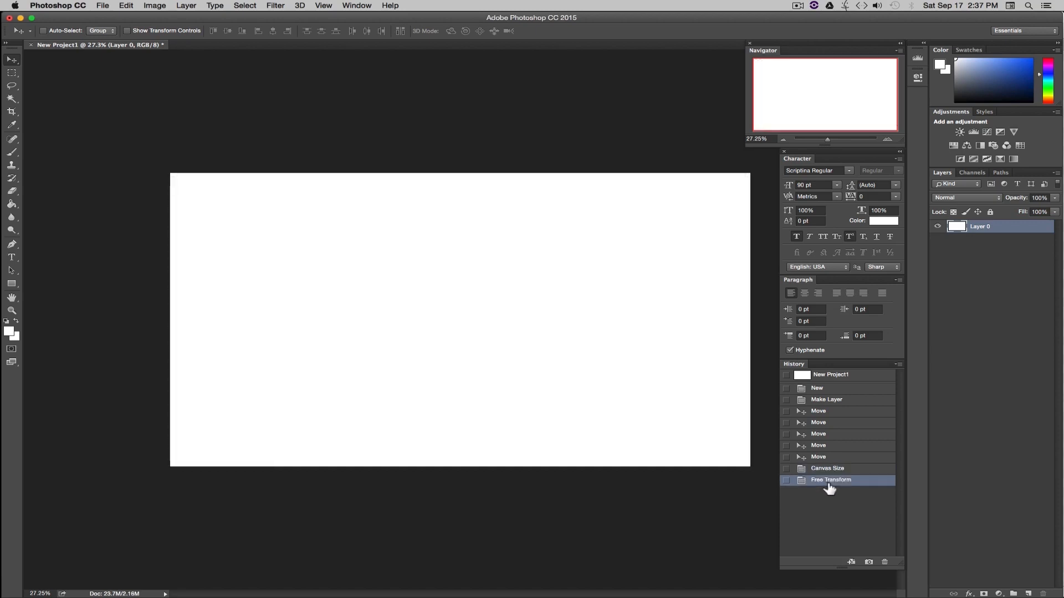
left_click(883, 562)
left_click(608, 201)
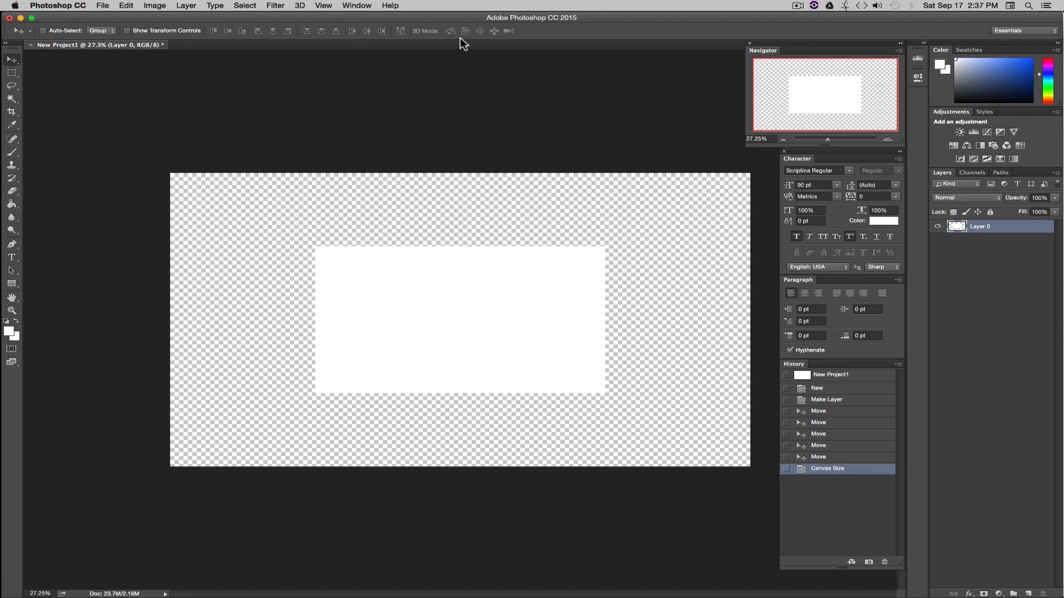
left_click(357, 6)
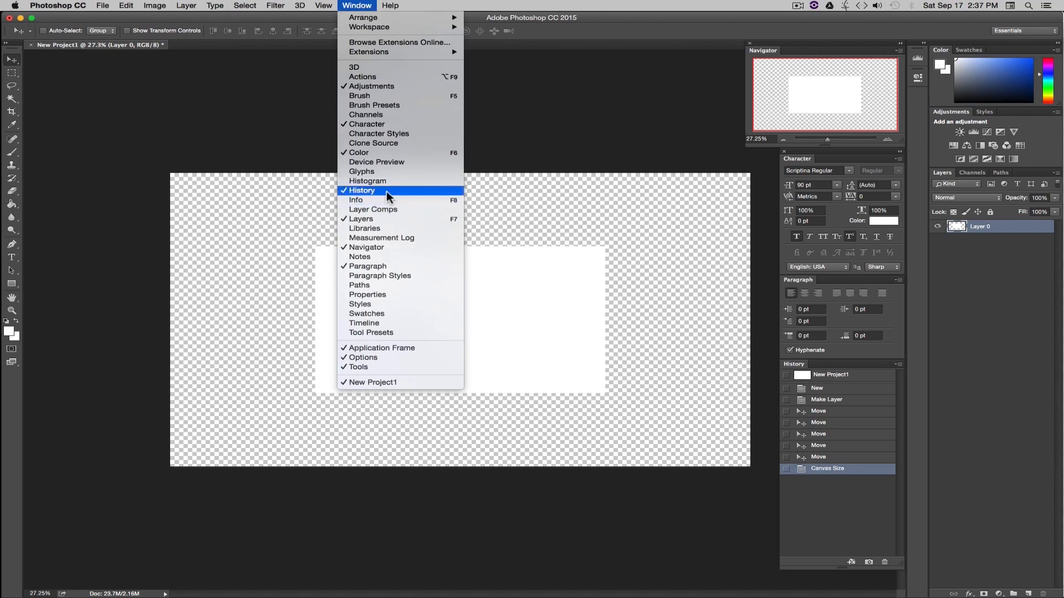
left_click(654, 255)
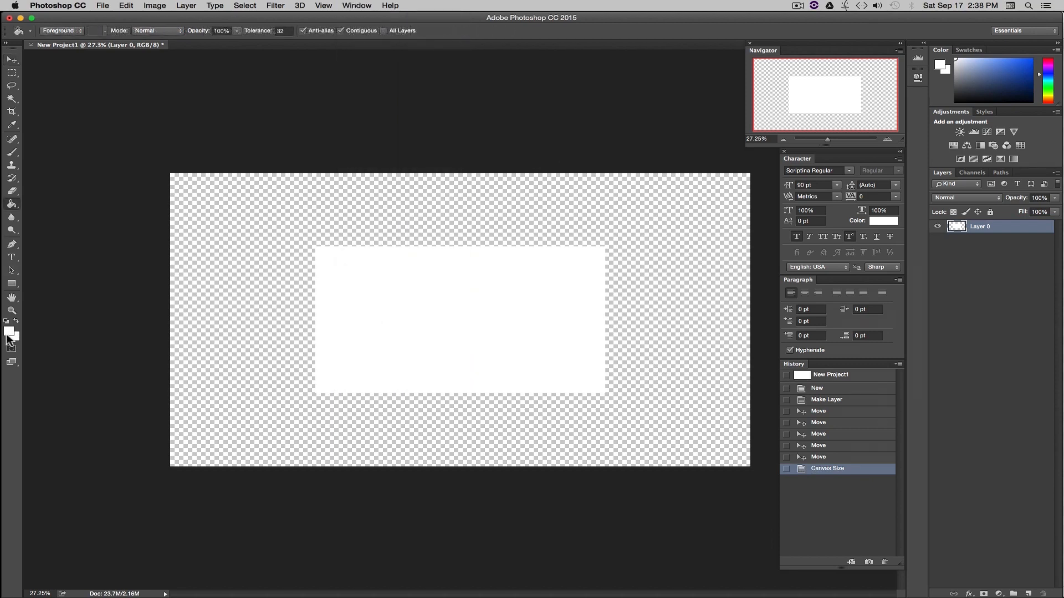
Step: Keep the foreground color at white (ffffff) and fill the transparent area around the white rectangle with the Paint Bucket tool
left_click(9, 332)
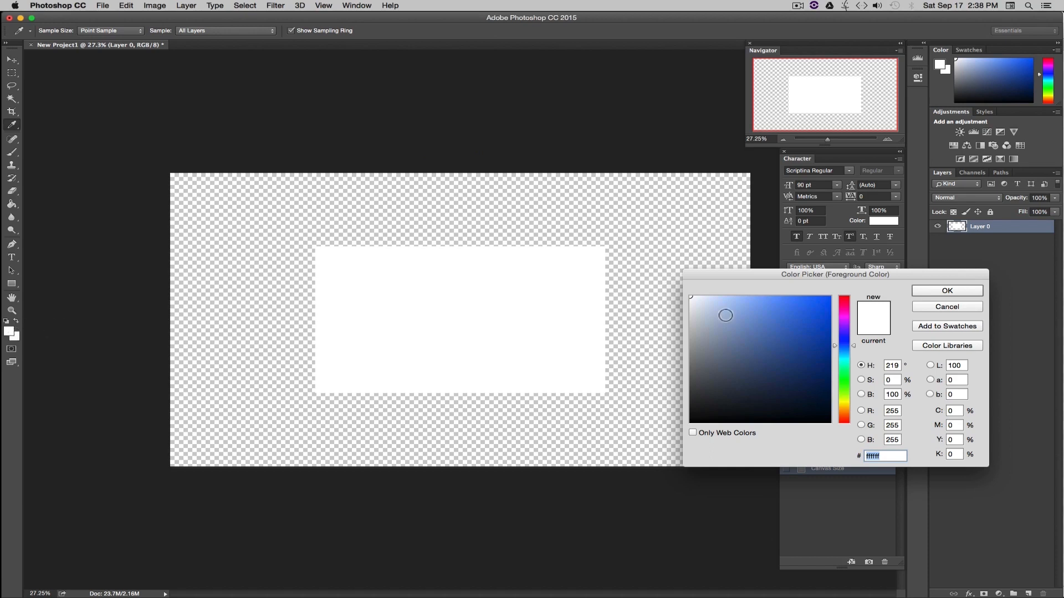
left_click_drag(858, 273, 809, 294)
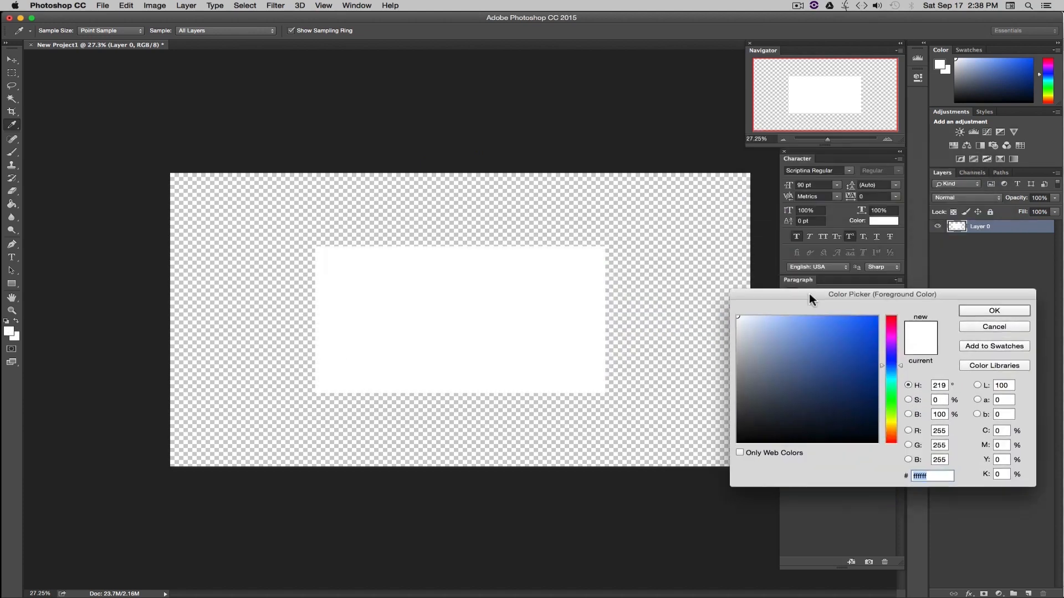
left_click(448, 311)
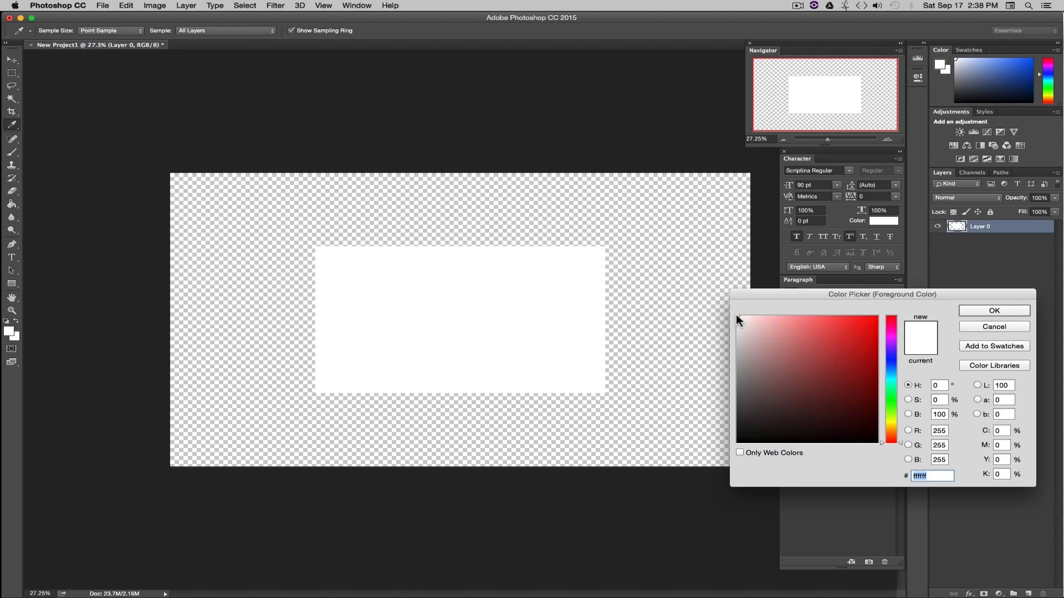
left_click(980, 311)
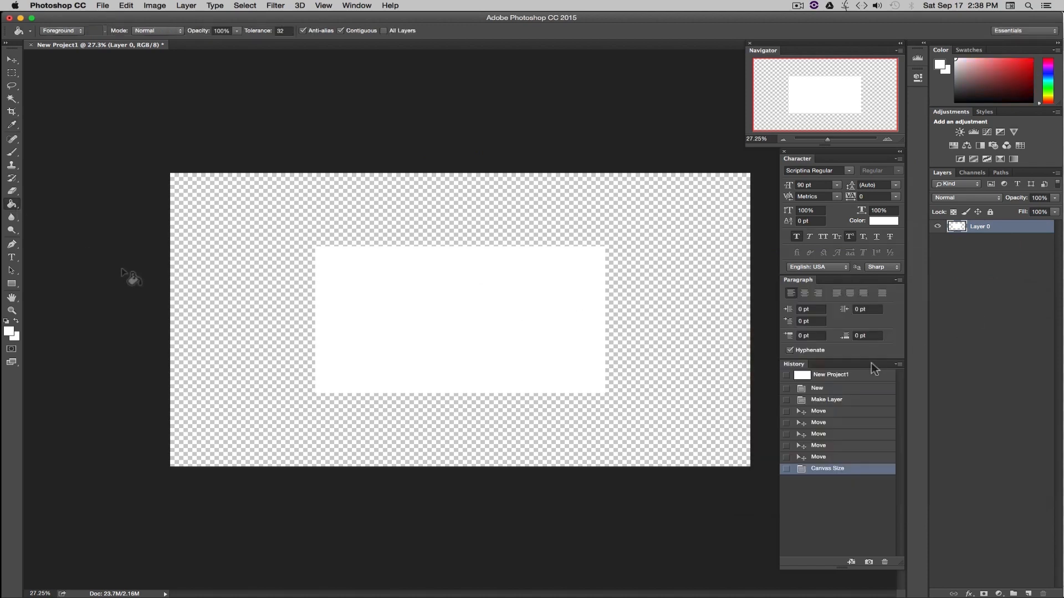
left_click(12, 205)
left_click(252, 224)
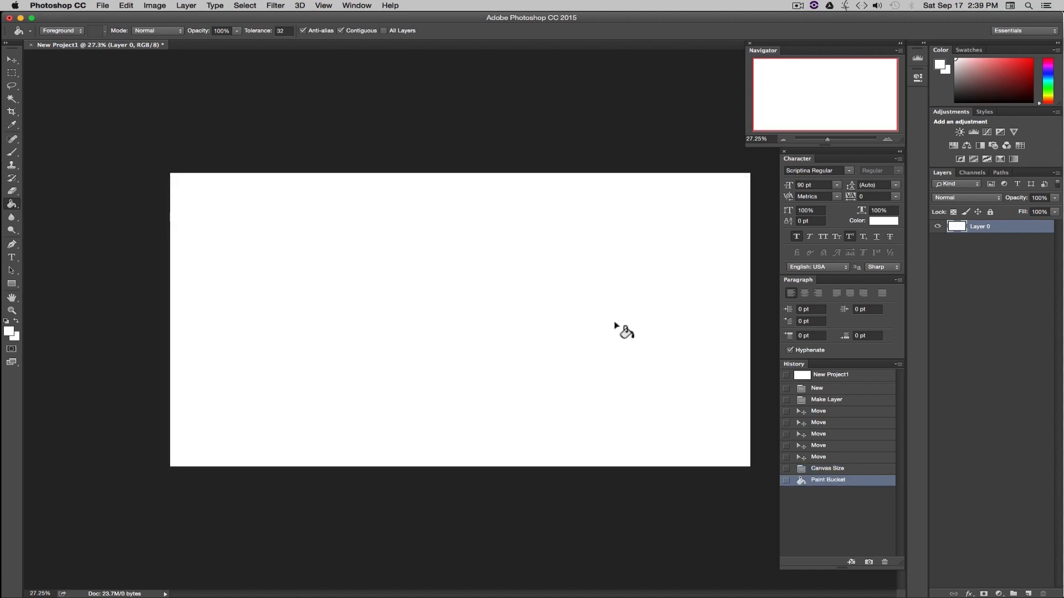
Step: Try moving the filled layer with the Move tool and bring it back over the canvas
left_click(12, 59)
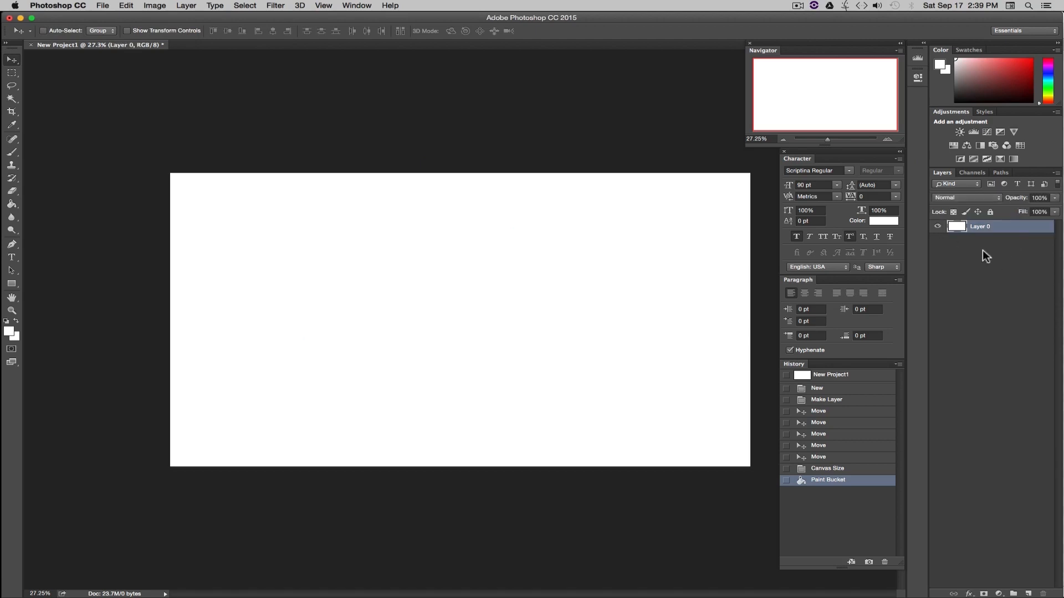
left_click_drag(527, 238, 533, 290)
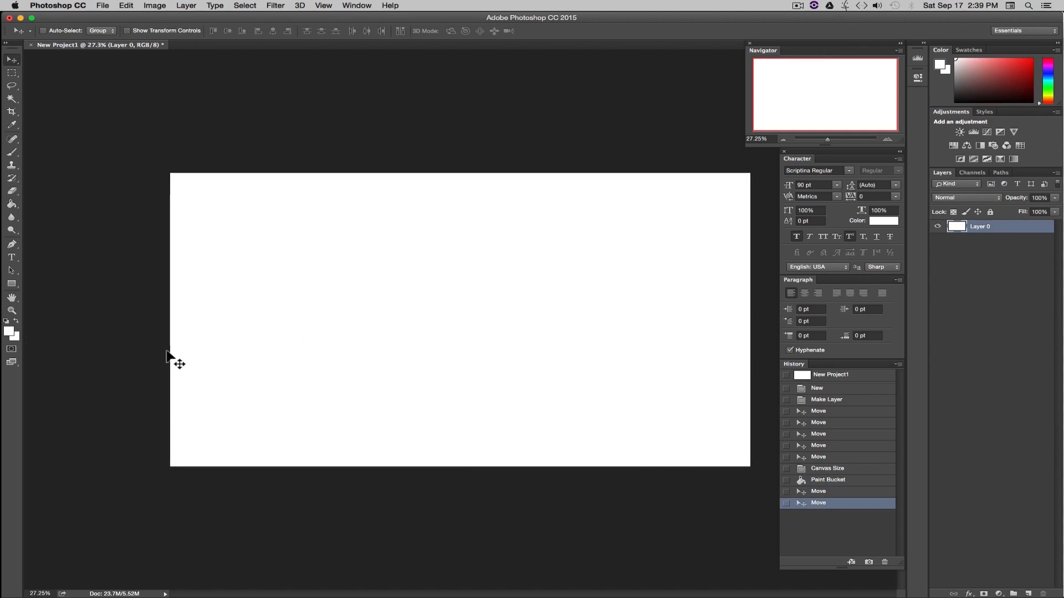
Step: Pick a dark red foreground color and fill Layer 0 with it using the Paint Bucket tool
left_click(946, 271)
left_click(990, 229)
left_click(12, 205)
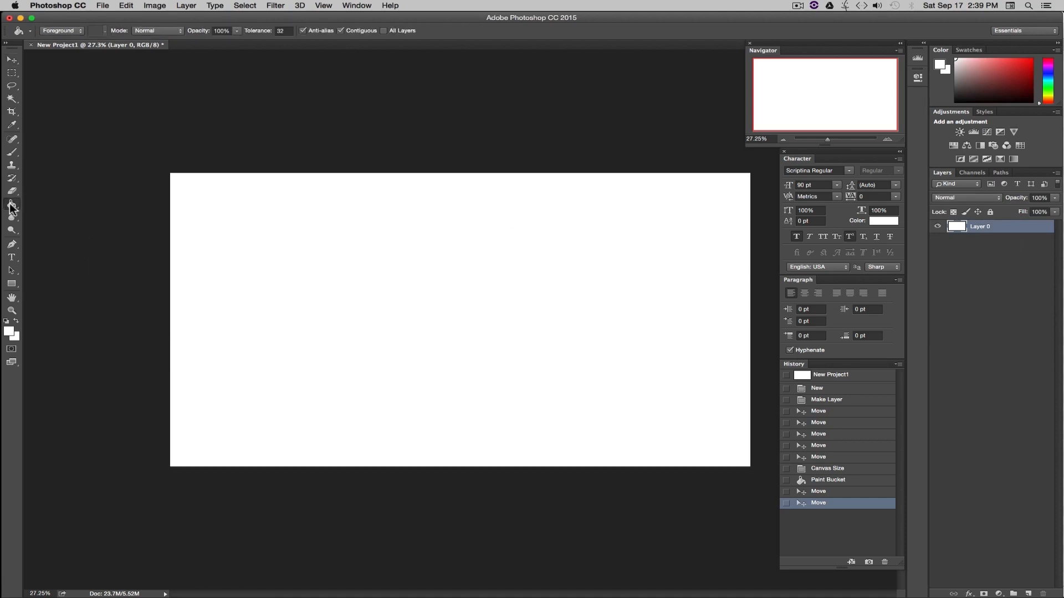
left_click(8, 334)
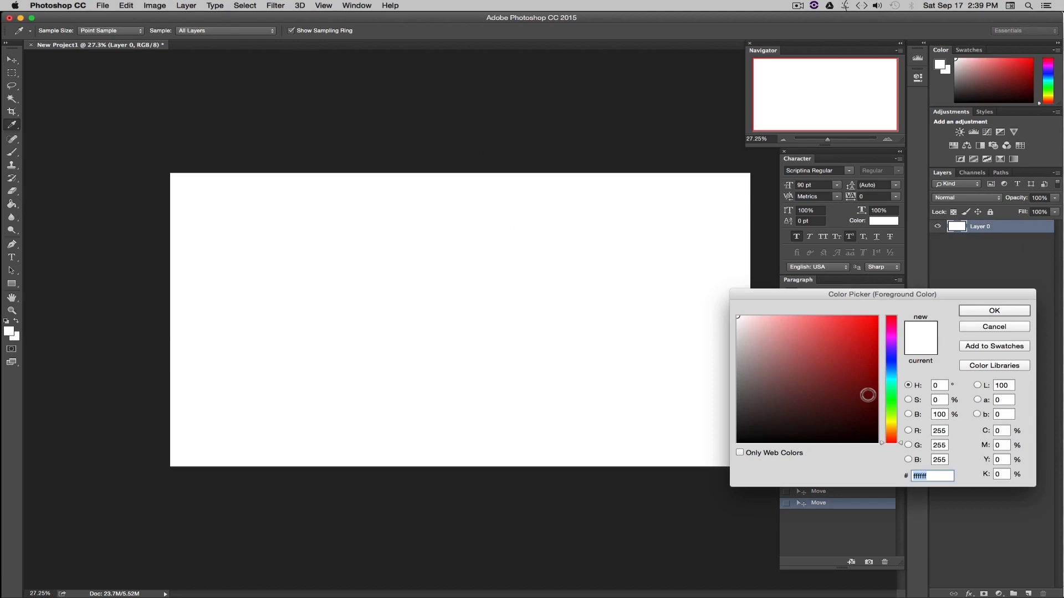
left_click(867, 395)
left_click(1011, 310)
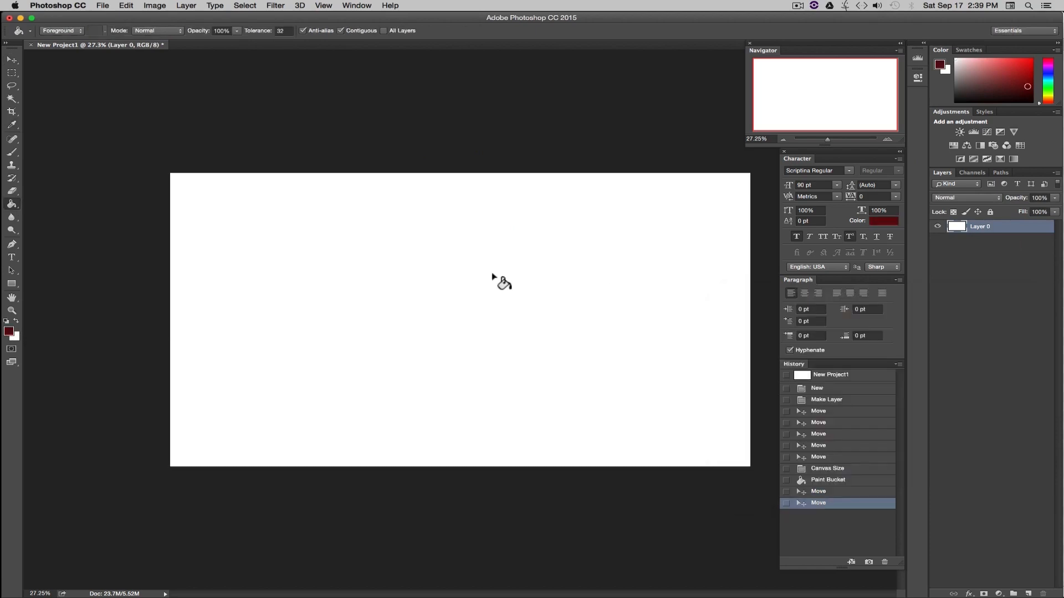
left_click(575, 409)
left_click(11, 59)
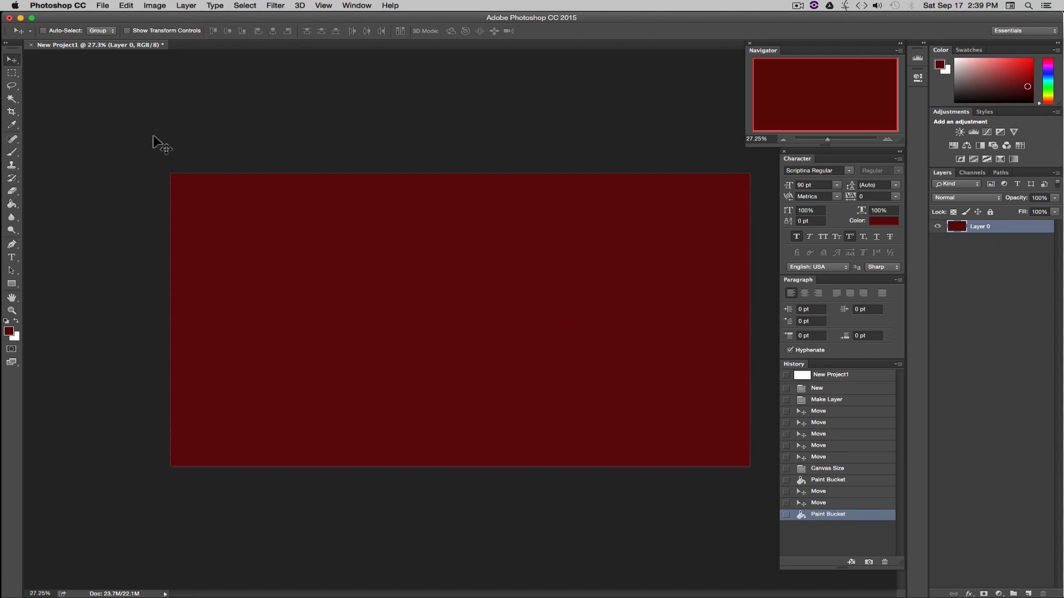
Step: Create a new empty layer above the red layer, keeping the default name and settings
left_click(194, 5)
mouse_move(208, 17)
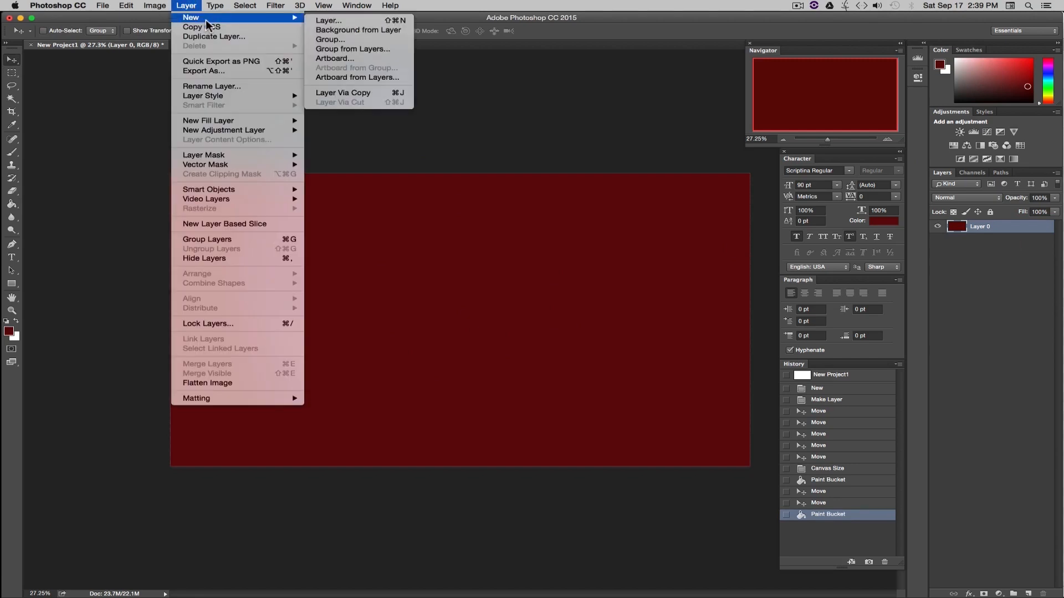
left_click(350, 21)
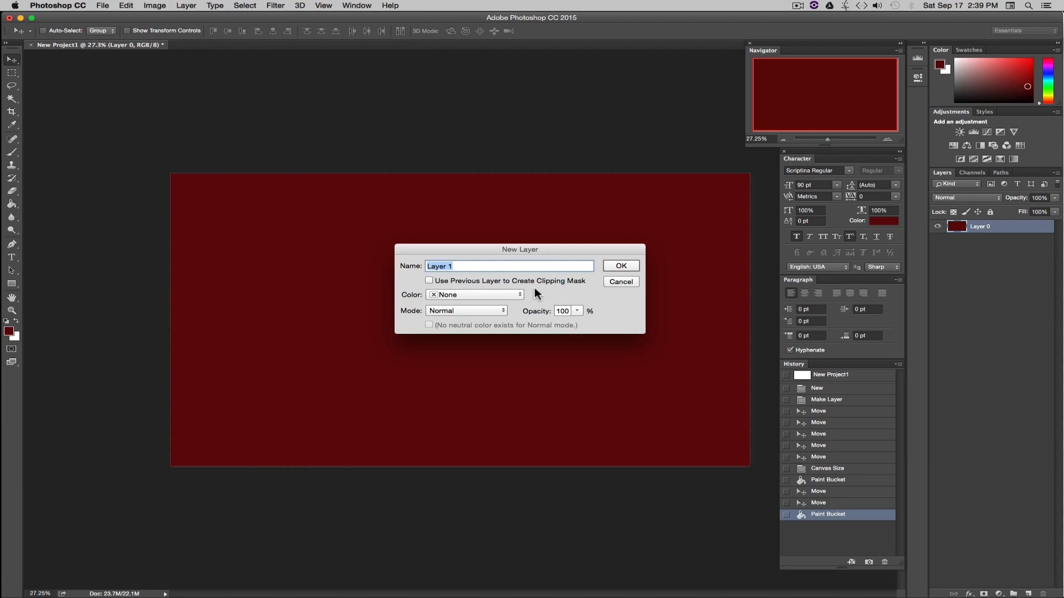
left_click(622, 266)
left_click(1009, 268)
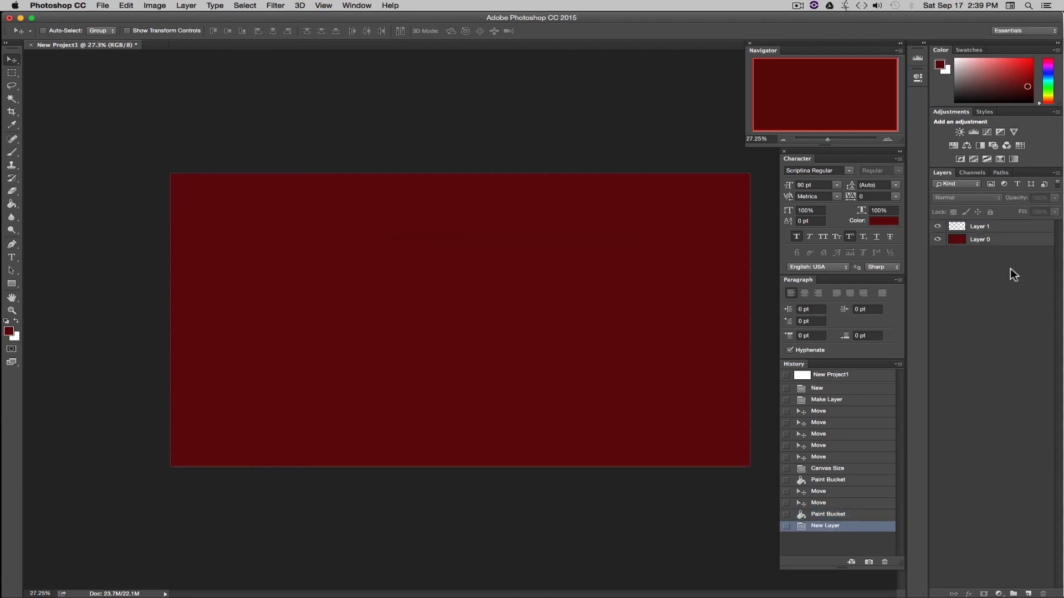
Step: Rename Layer 0 as Red and Layer 1 as Blue
left_click(982, 244)
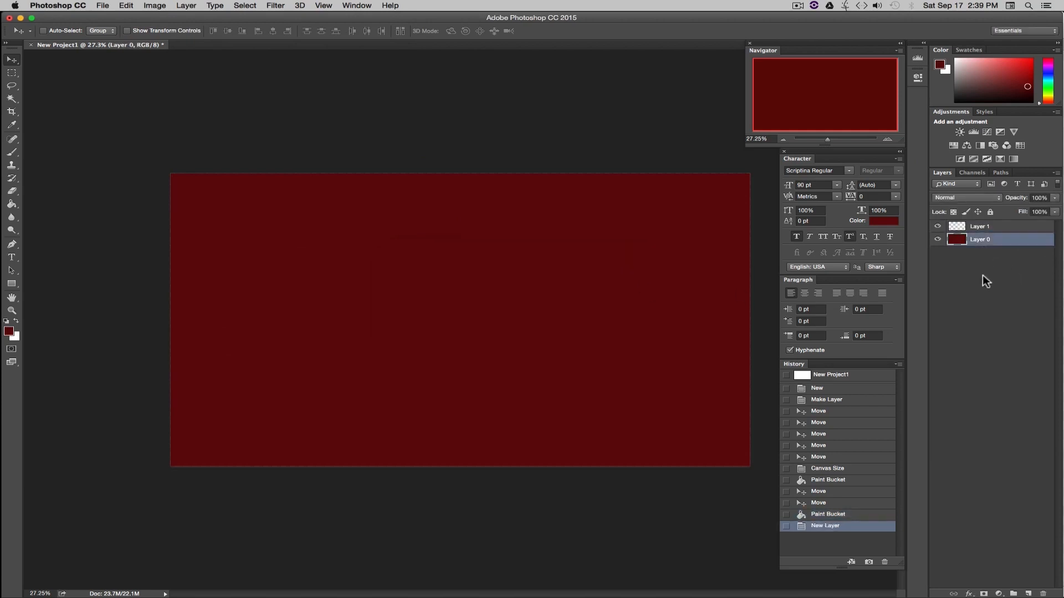
double_click(982, 240)
type("Red")
key("Return")
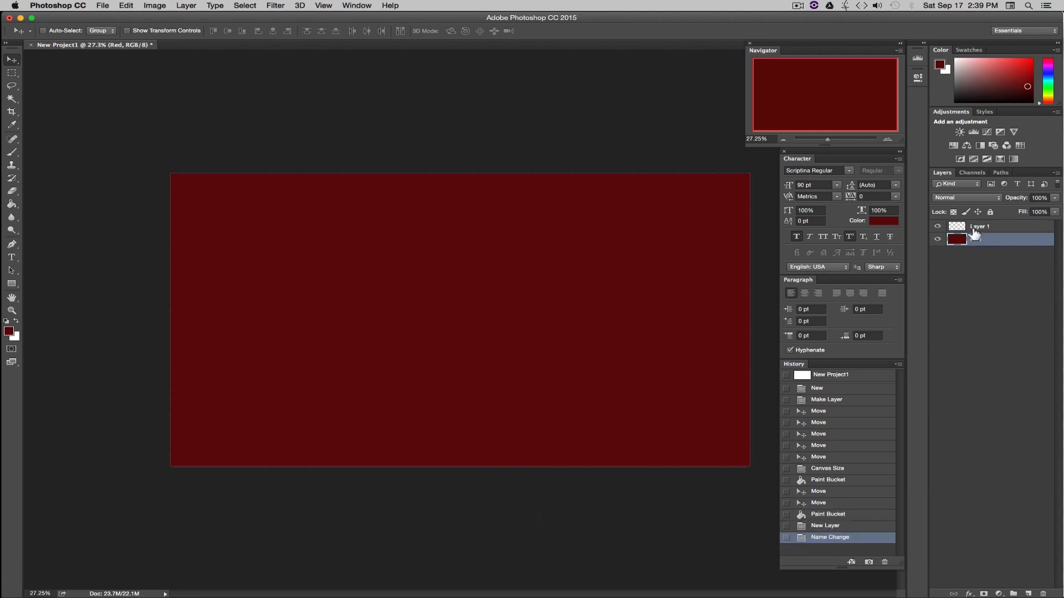
double_click(979, 228)
type("Blue")
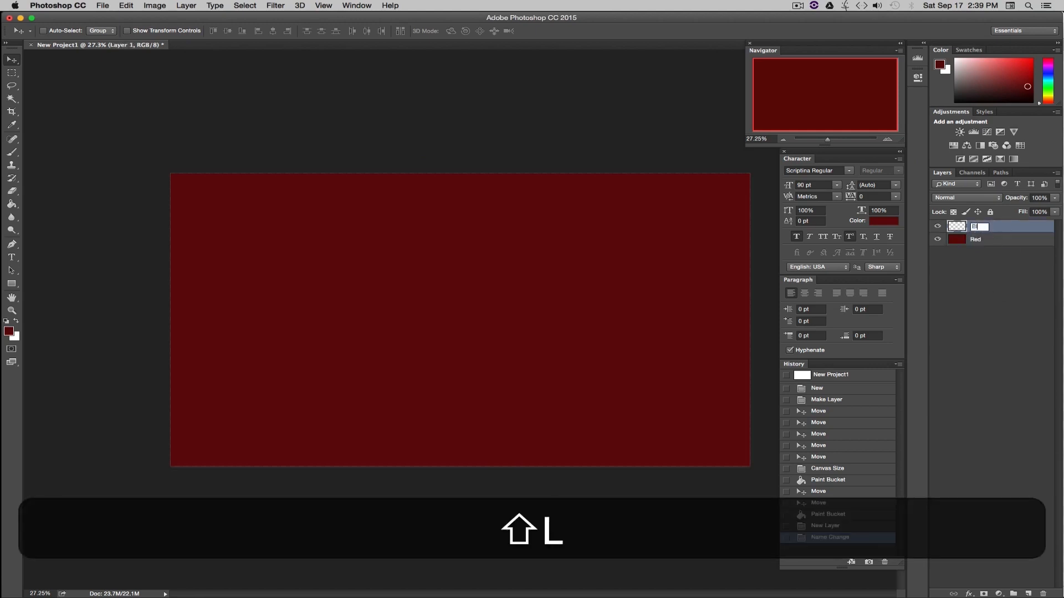
key("Return")
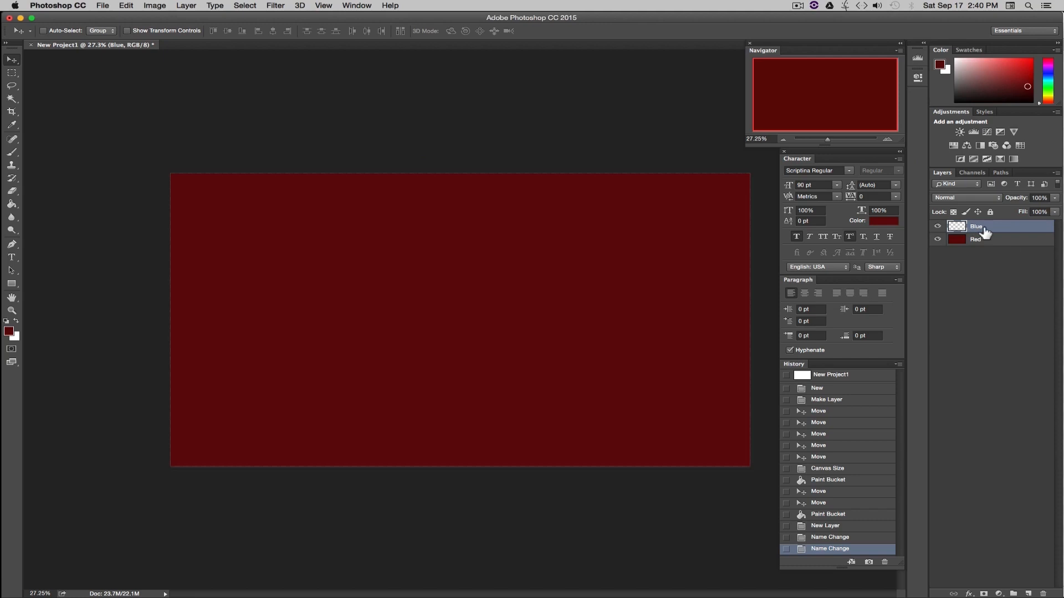
Step: Set the foreground color to blue (203cb8) and fill the Blue layer with it using the Paint Bucket tool
left_click(14, 204)
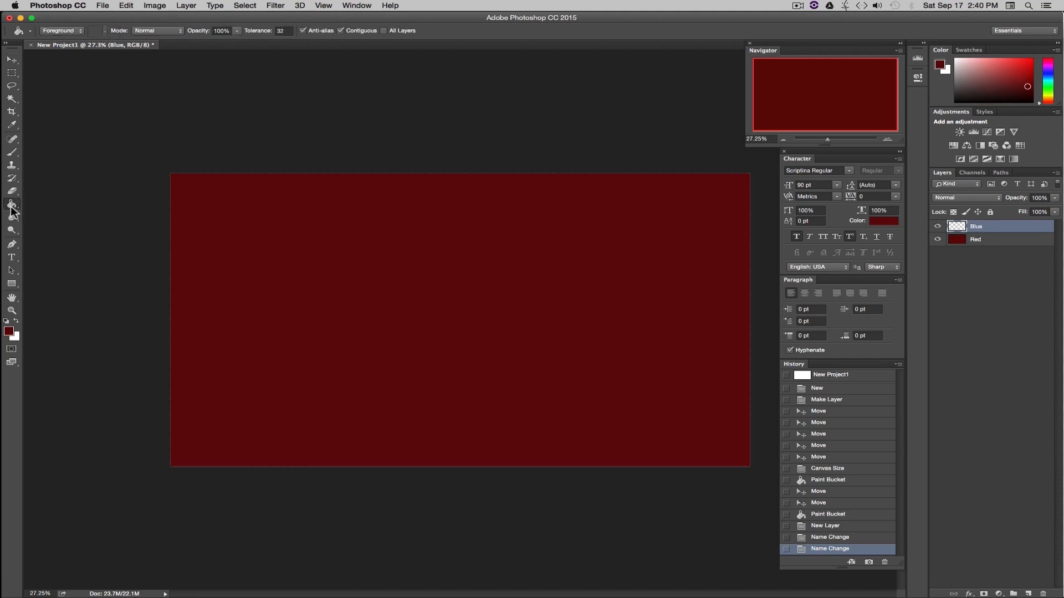
left_click(9, 331)
left_click_drag(892, 370, 898, 362)
left_click(854, 352)
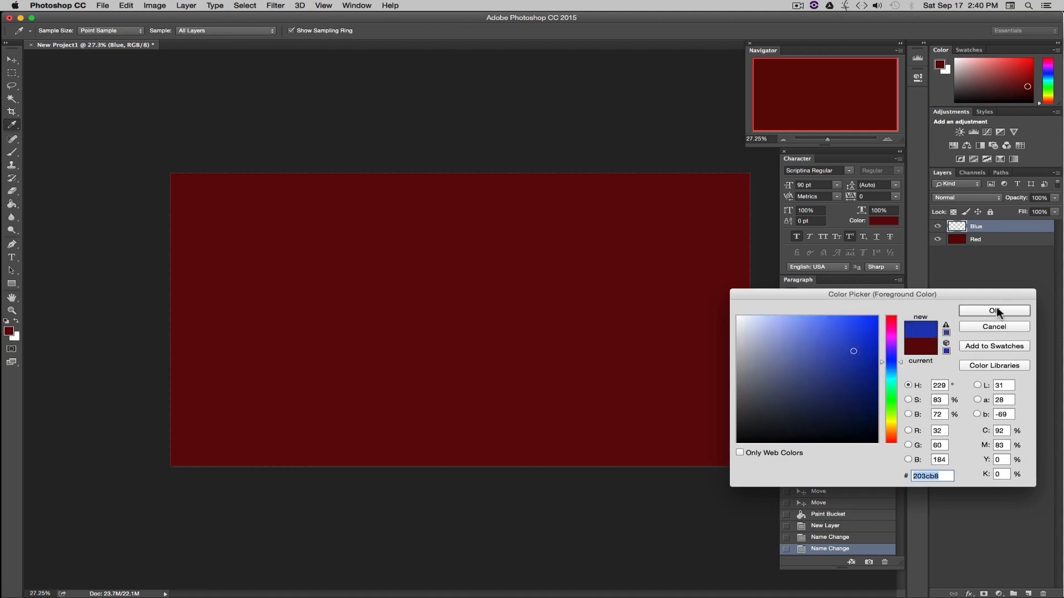
left_click(995, 311)
left_click(600, 316)
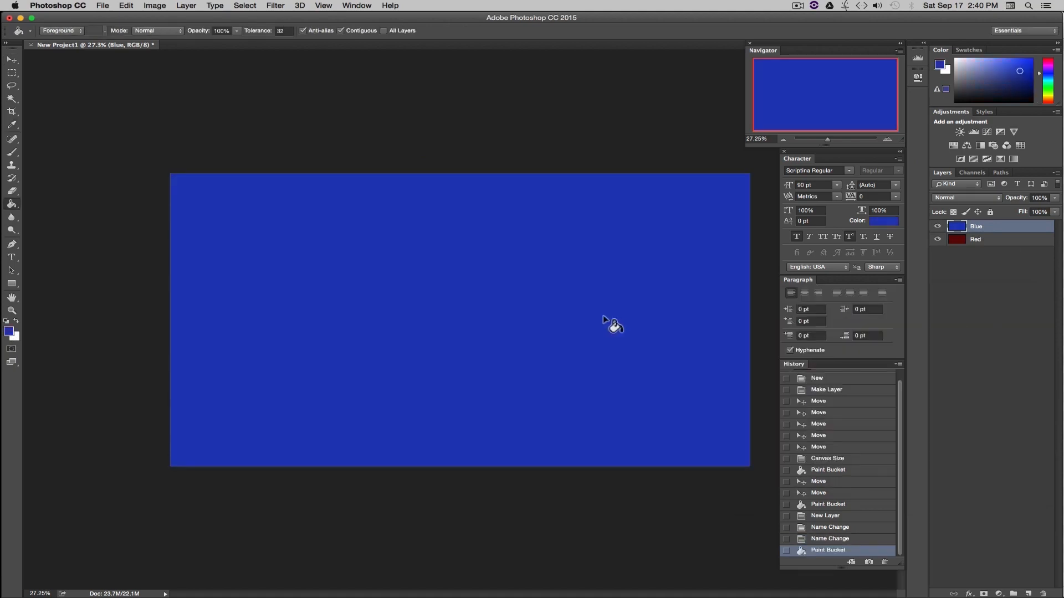
left_click(11, 59)
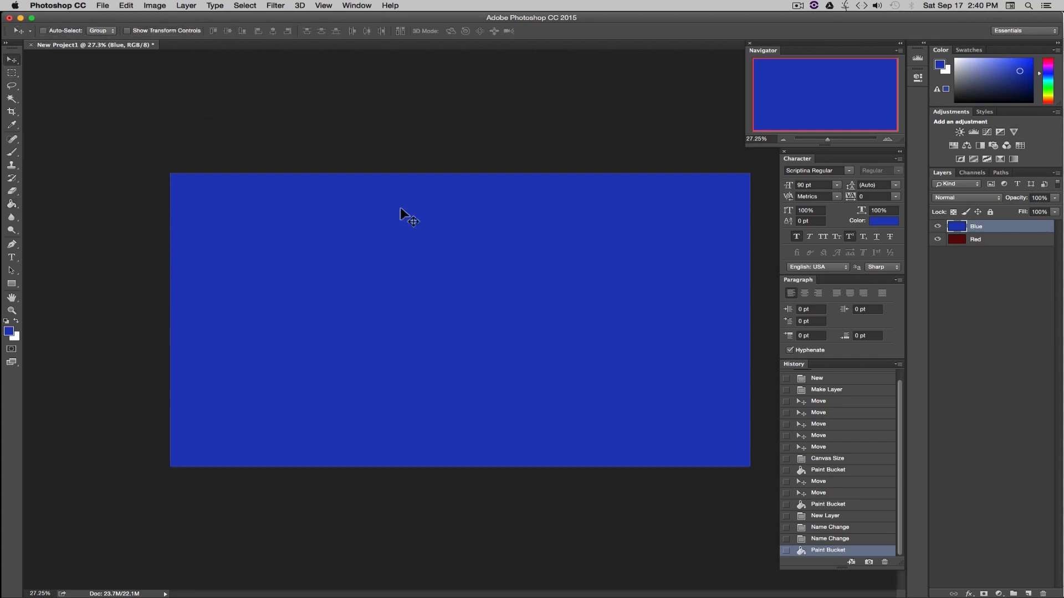
Step: Hide and show the Blue layer several times to compare it with the Red layer beneath
left_click(951, 253)
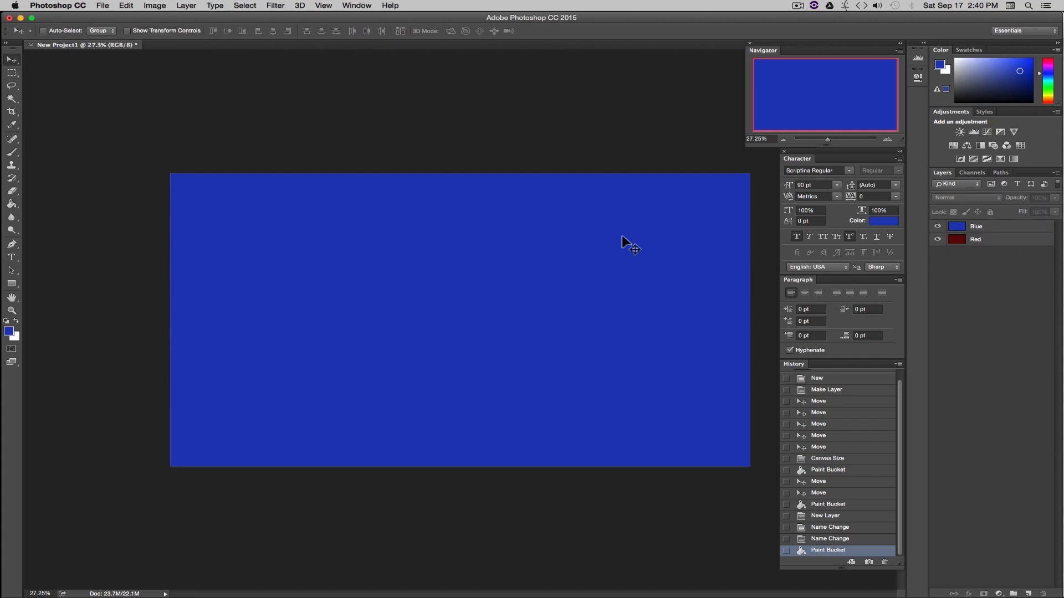
left_click(982, 228)
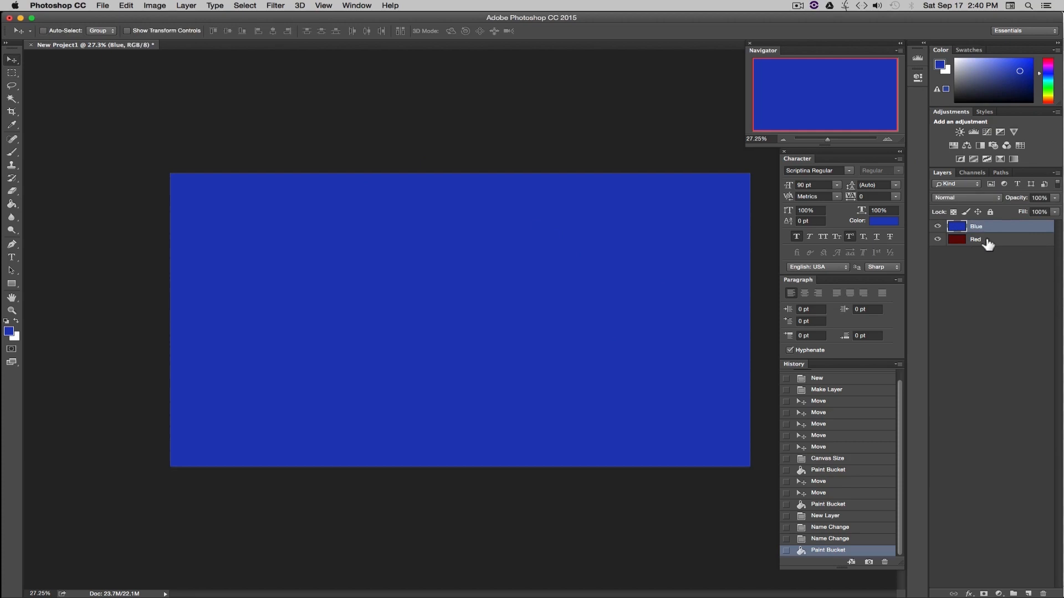
left_click(988, 241)
left_click(933, 249)
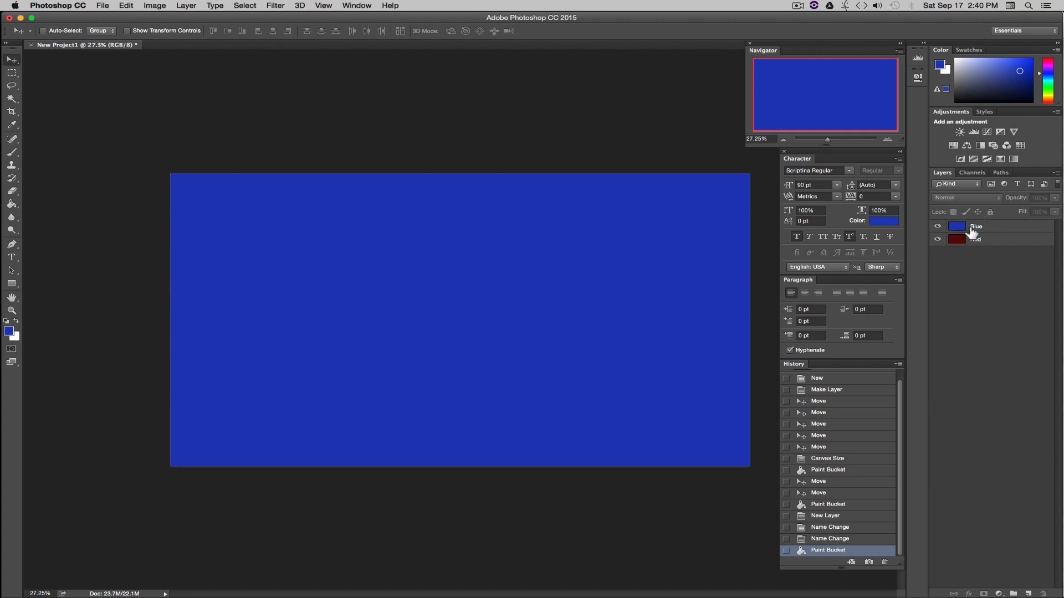
left_click(938, 227)
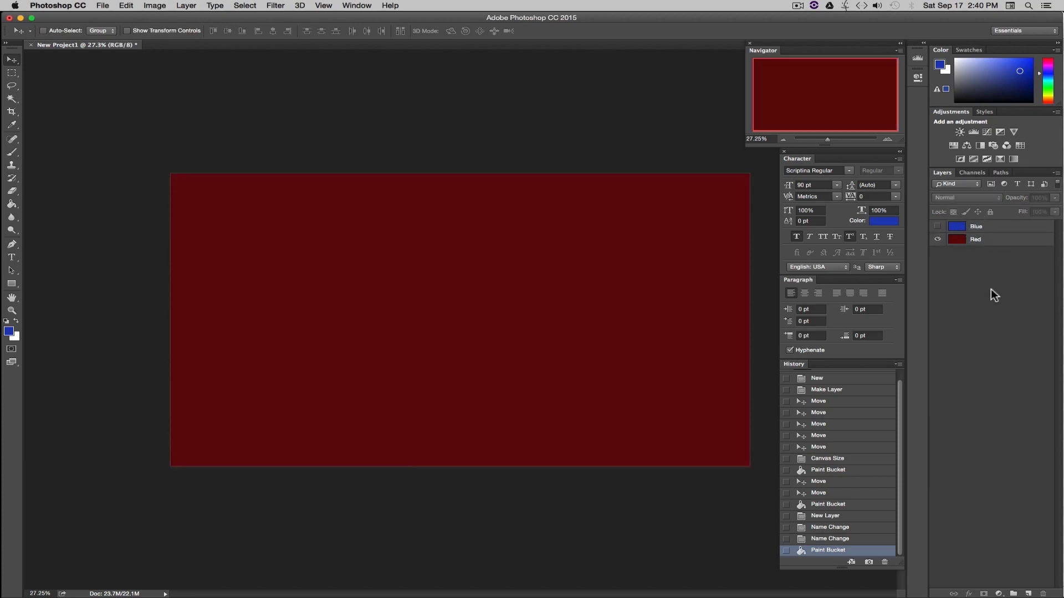
left_click(938, 227)
left_click(938, 227)
left_click(938, 227)
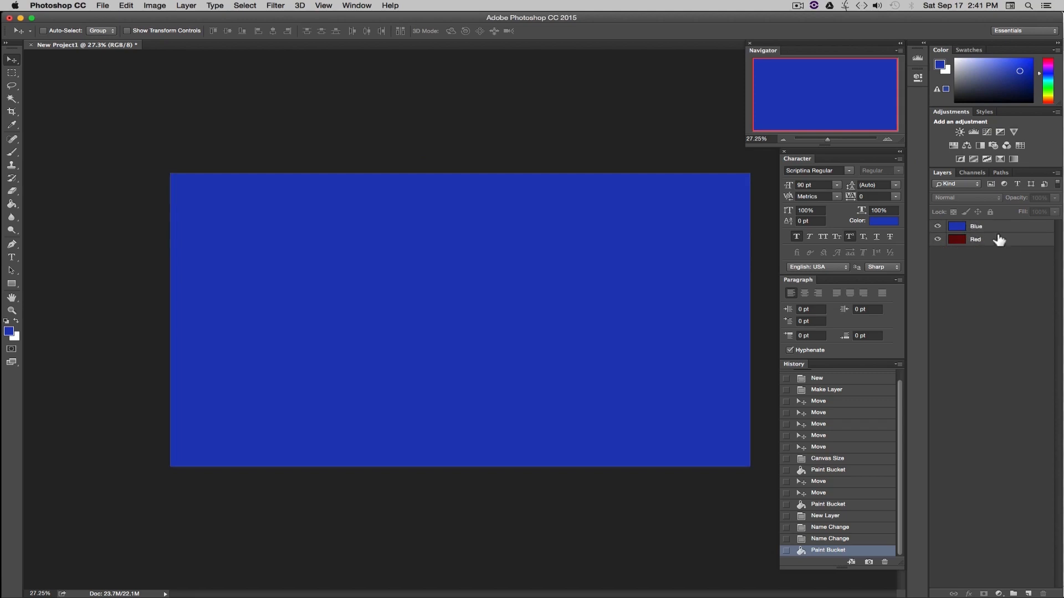
left_click(938, 227)
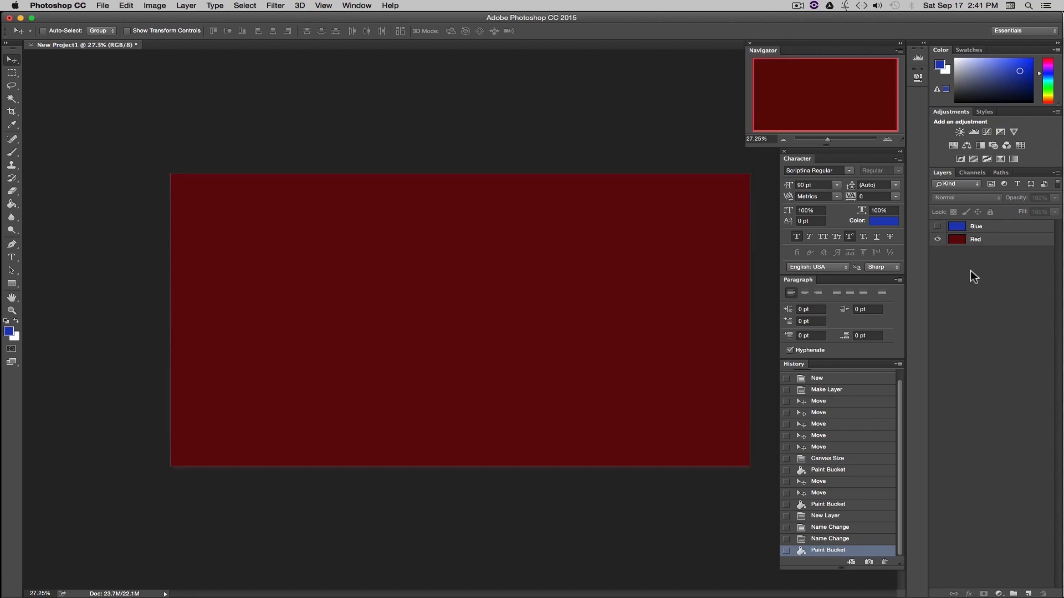
left_click(937, 226)
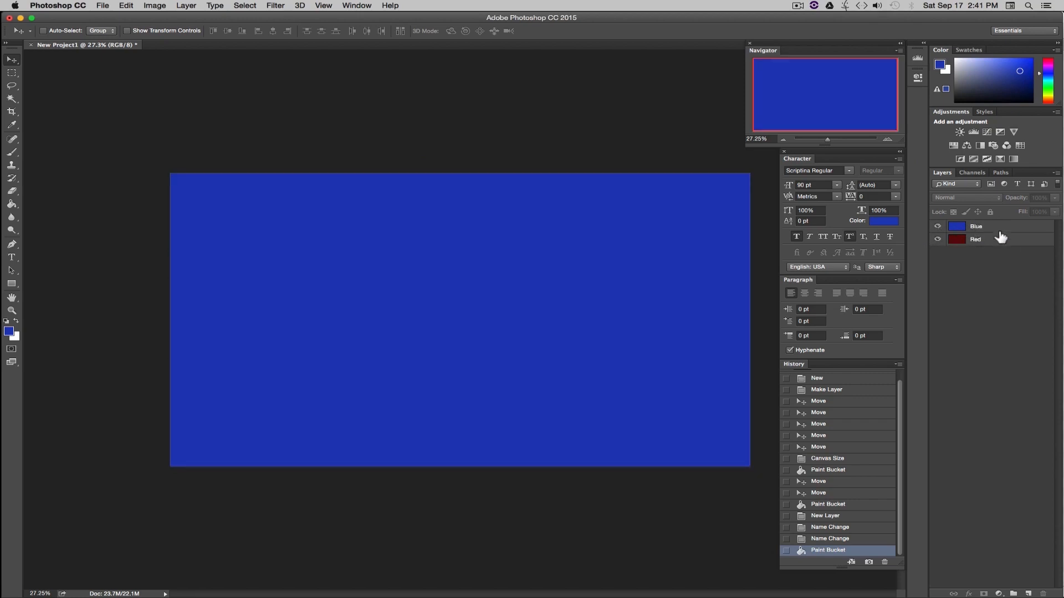
Step: Move the Red layer above the Blue layer and check the stacking by hiding and showing Red
left_click(1000, 228)
left_click(984, 242)
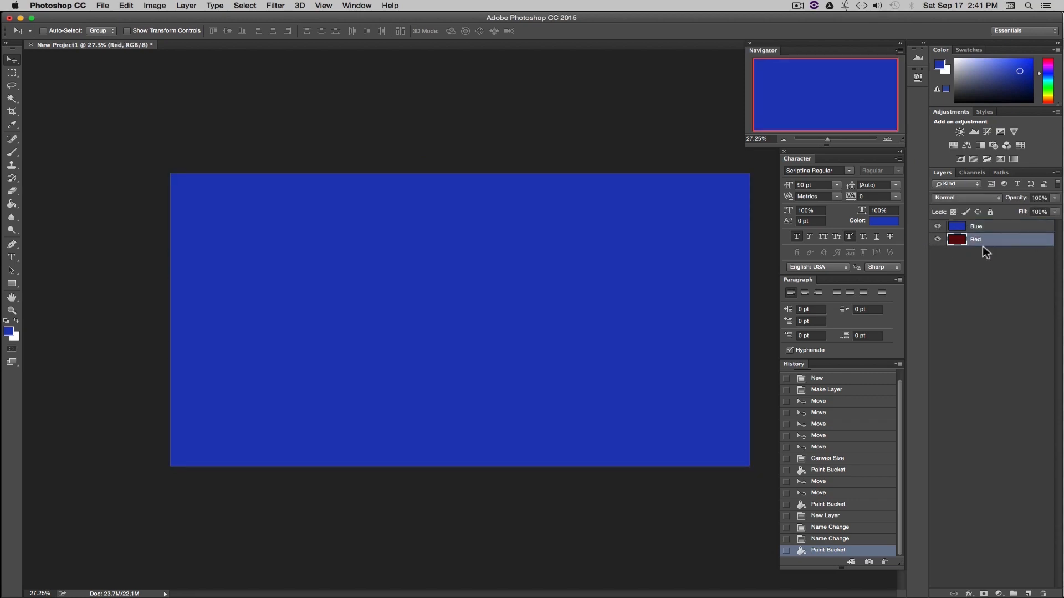
left_click_drag(990, 245, 988, 224)
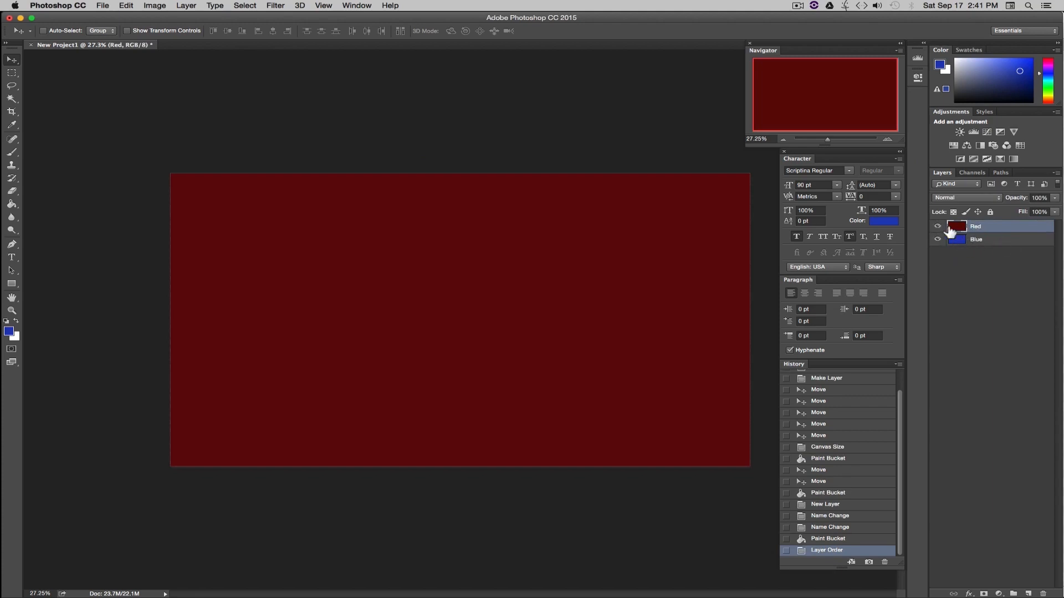
left_click(938, 228)
left_click(937, 227)
Step: Duplicate the Red layer and rename the copy as Red 2
right_click(993, 225)
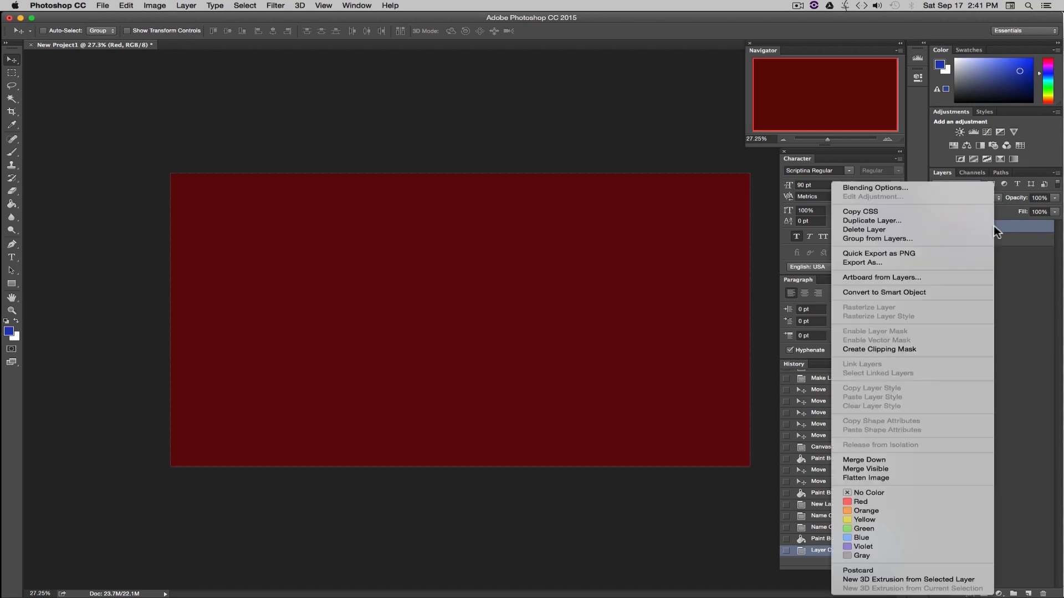
left_click(873, 221)
left_click(626, 262)
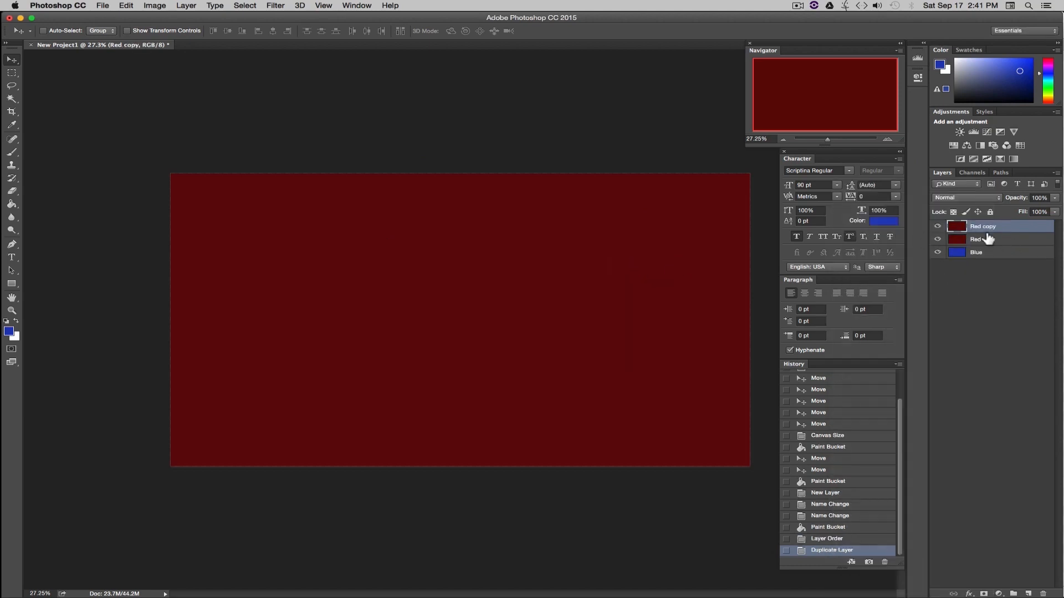
double_click(984, 227)
left_click(996, 227)
key("BackSpace")
key("BackSpace")
key("BackSpace")
key("BackSpace")
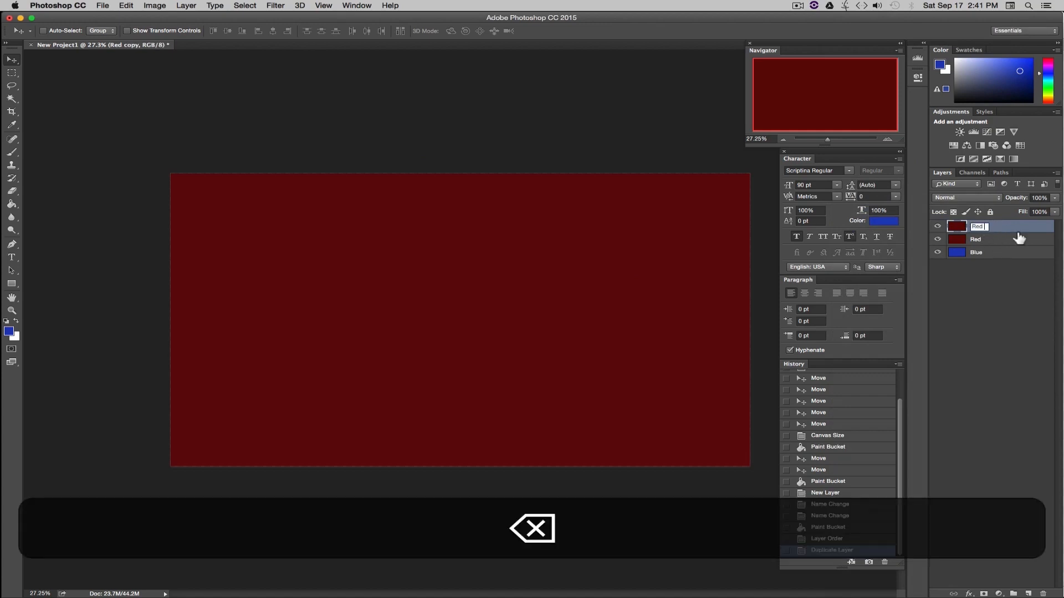
type("2")
left_click(1001, 304)
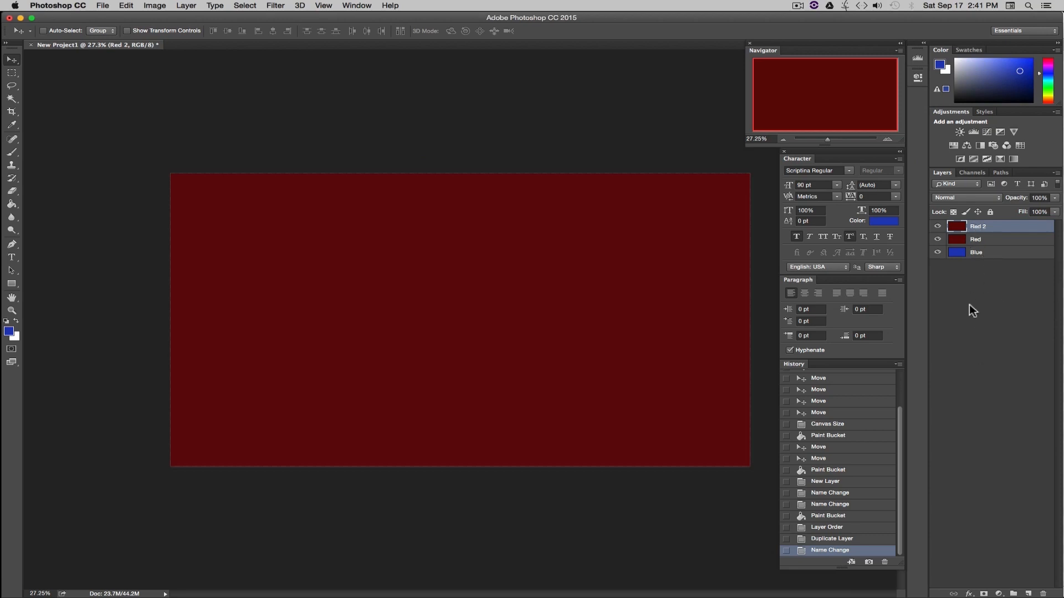
Step: Delete the Red 2 layer and deselect the remaining layers
right_click(991, 227)
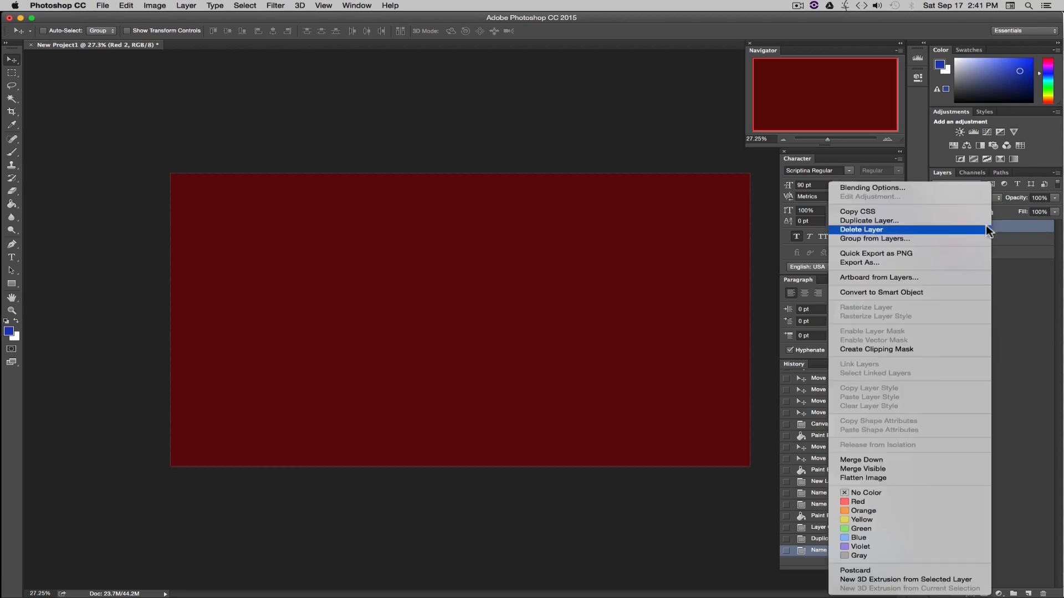
left_click(995, 233)
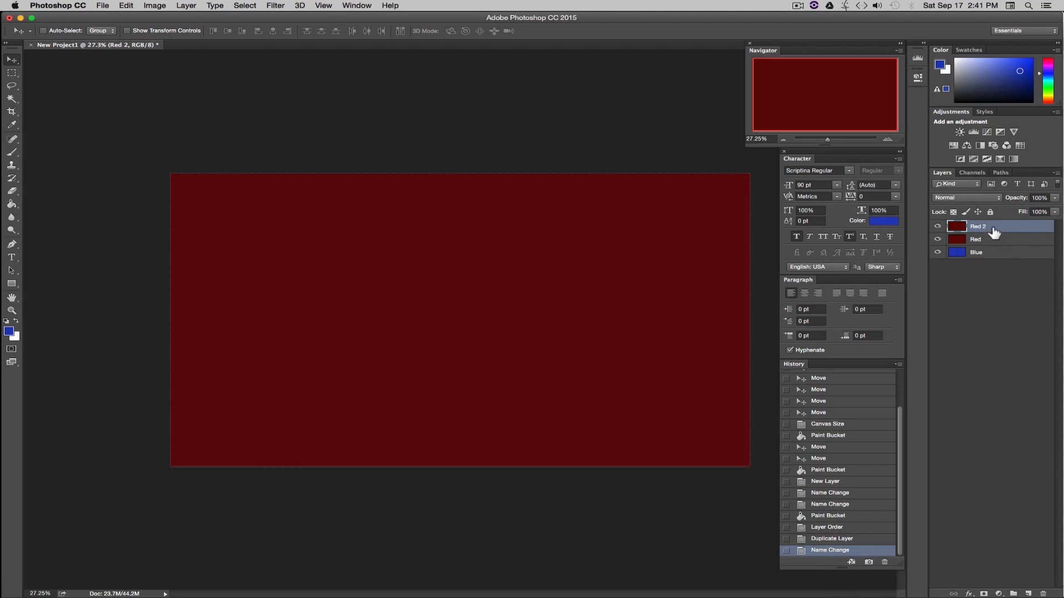
left_click(1044, 594)
left_click(614, 207)
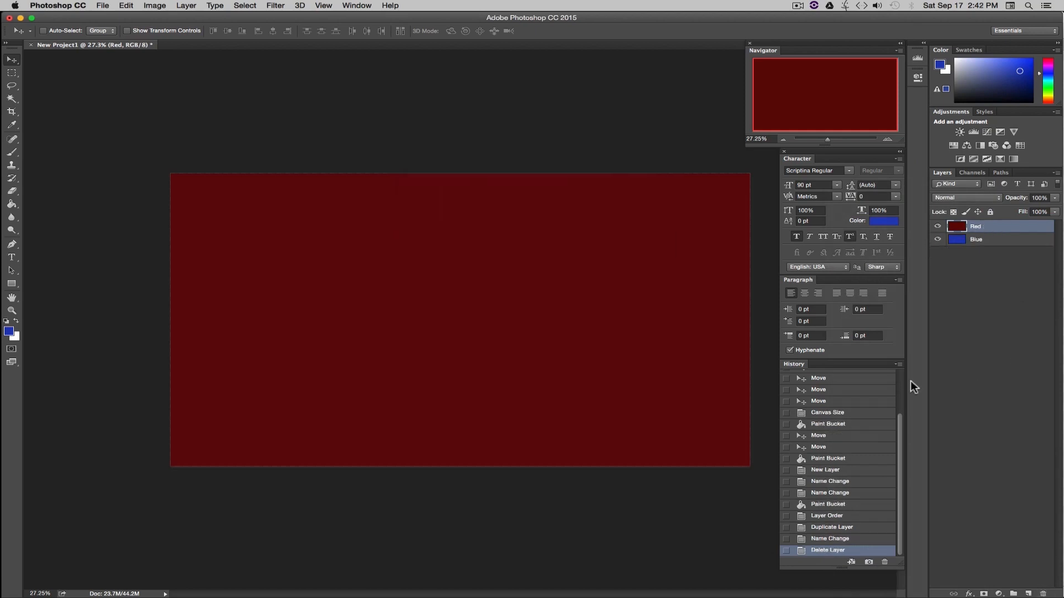
left_click(969, 323)
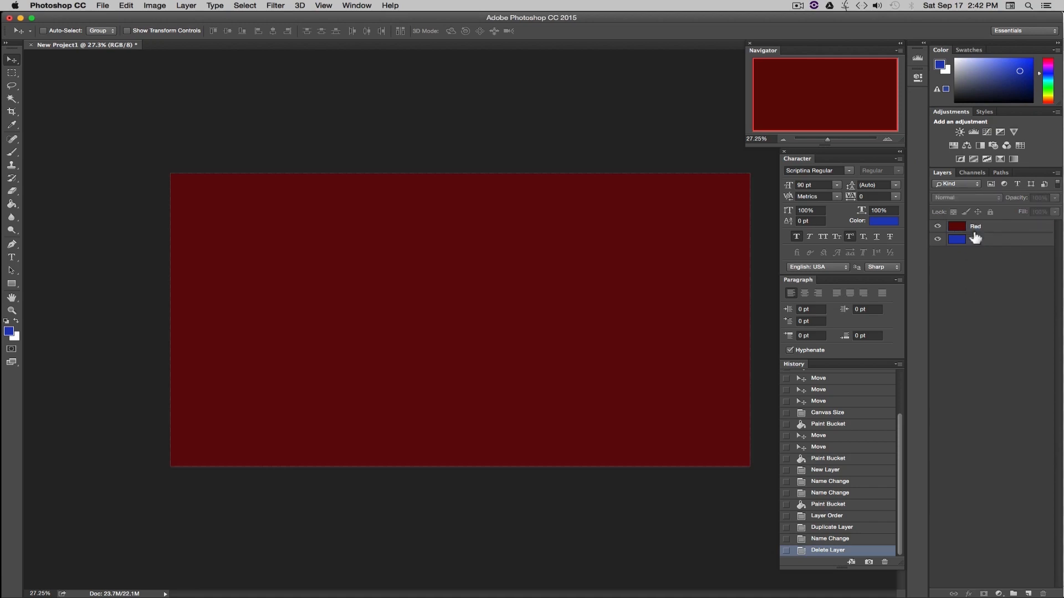
Step: Try the Red layer's opacity at 50%, 80% and close to 0% over the Blue layer, and restore it to 100%
left_click(989, 226)
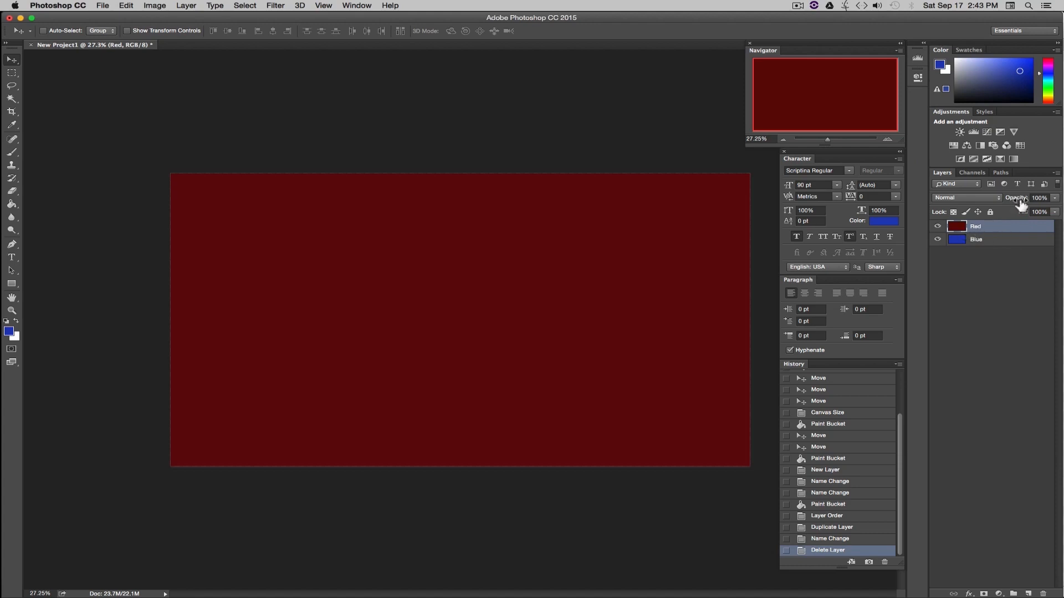
left_click(1055, 198)
left_click_drag(1054, 214, 1038, 213)
left_click_drag(1008, 209, 1017, 209)
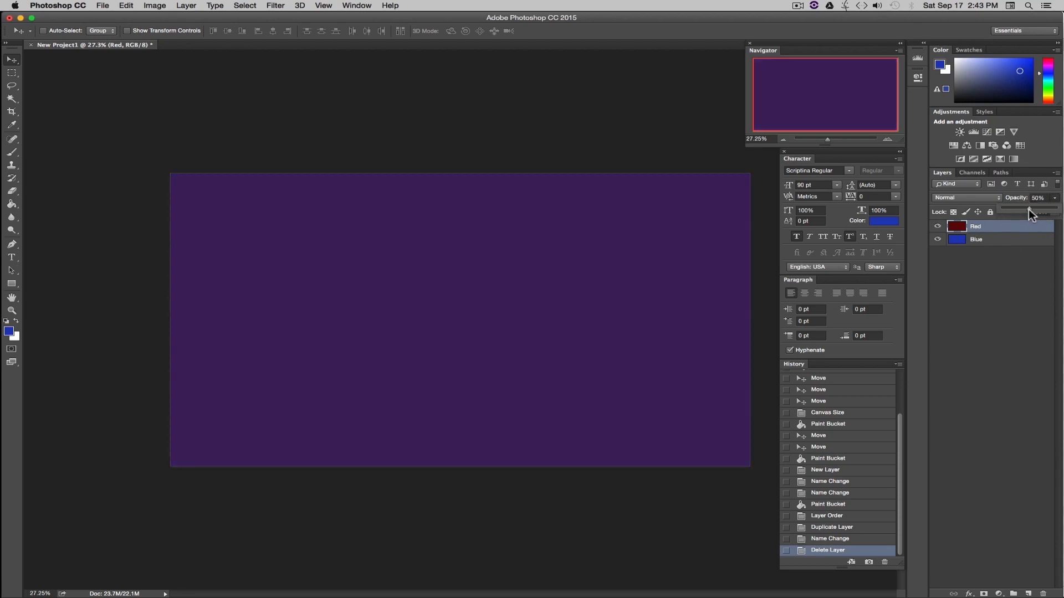
left_click_drag(1028, 209, 1045, 210)
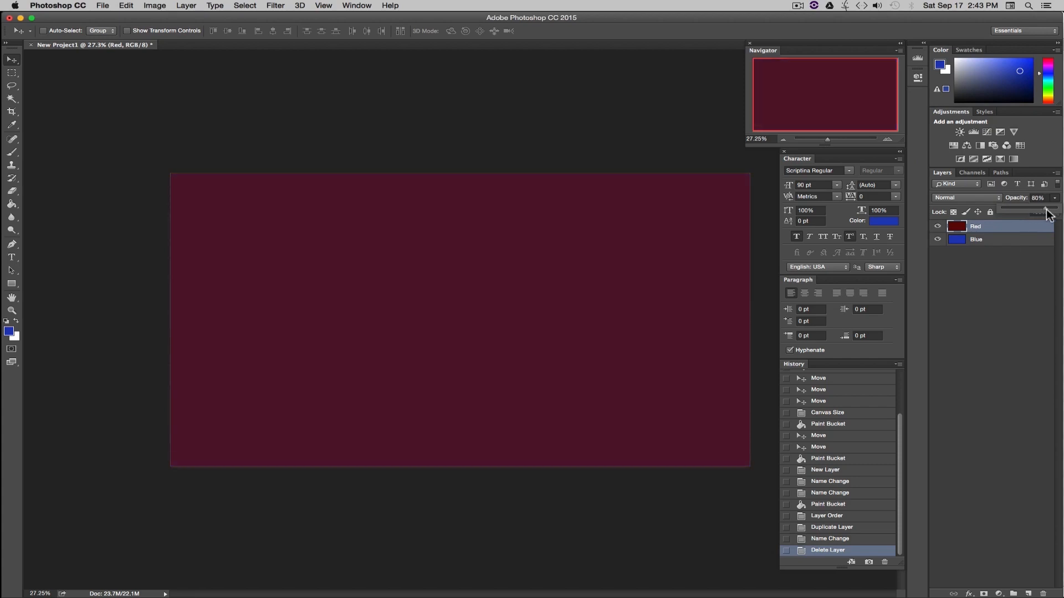
left_click_drag(1045, 210, 996, 209)
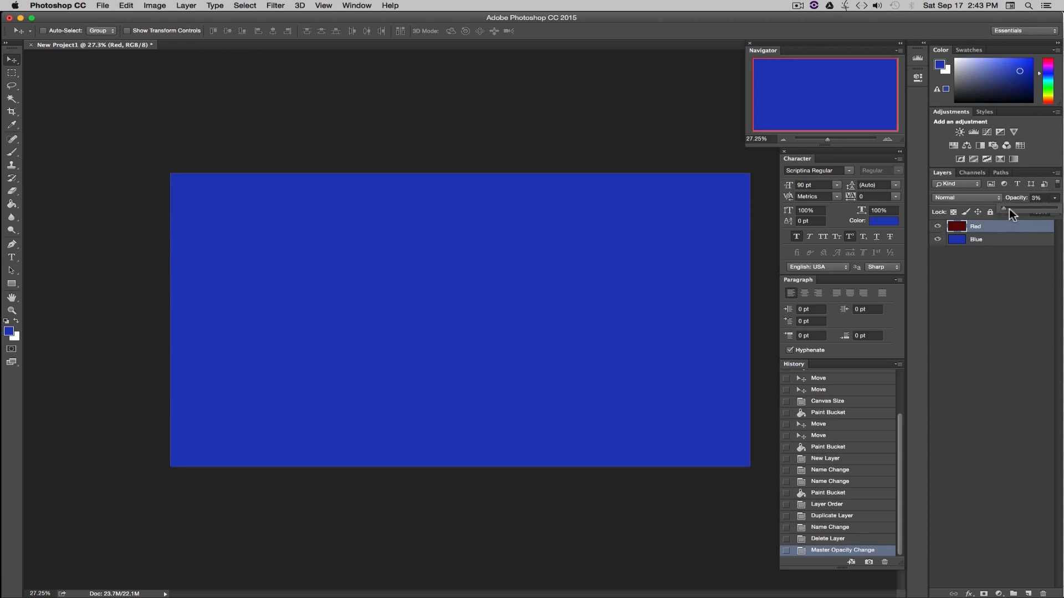
left_click_drag(1003, 209, 1058, 208)
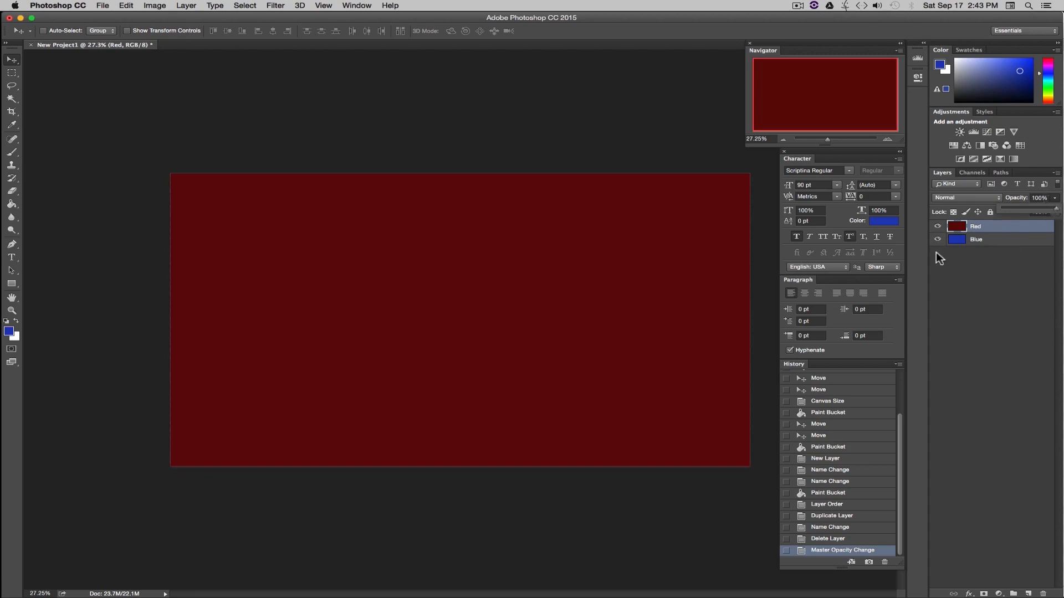
left_click(1015, 266)
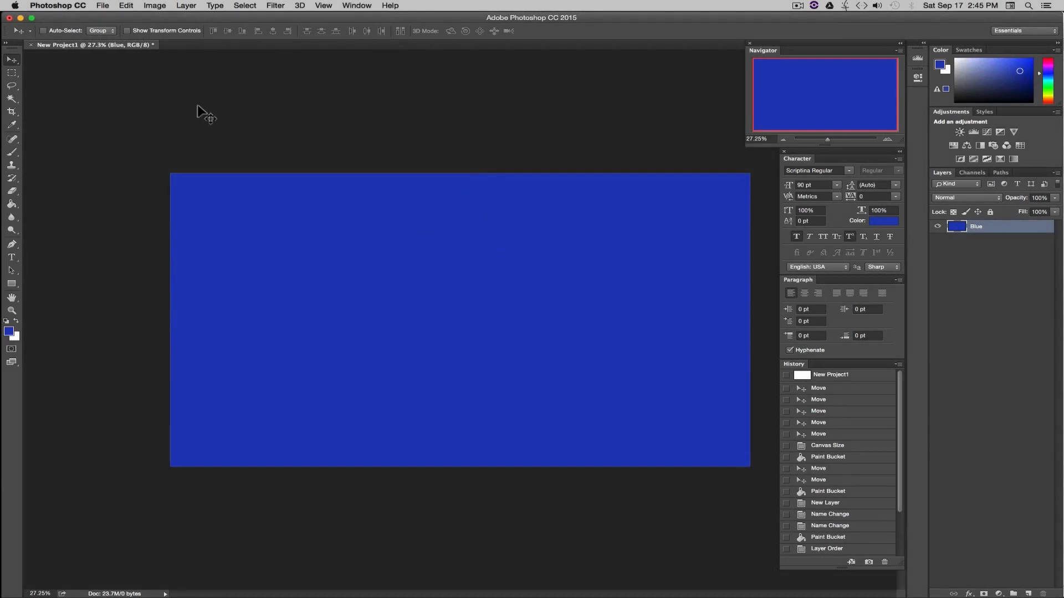
Step: Open acne-1606765_1920.jpg from the Images folder as a separate document
left_click(102, 6)
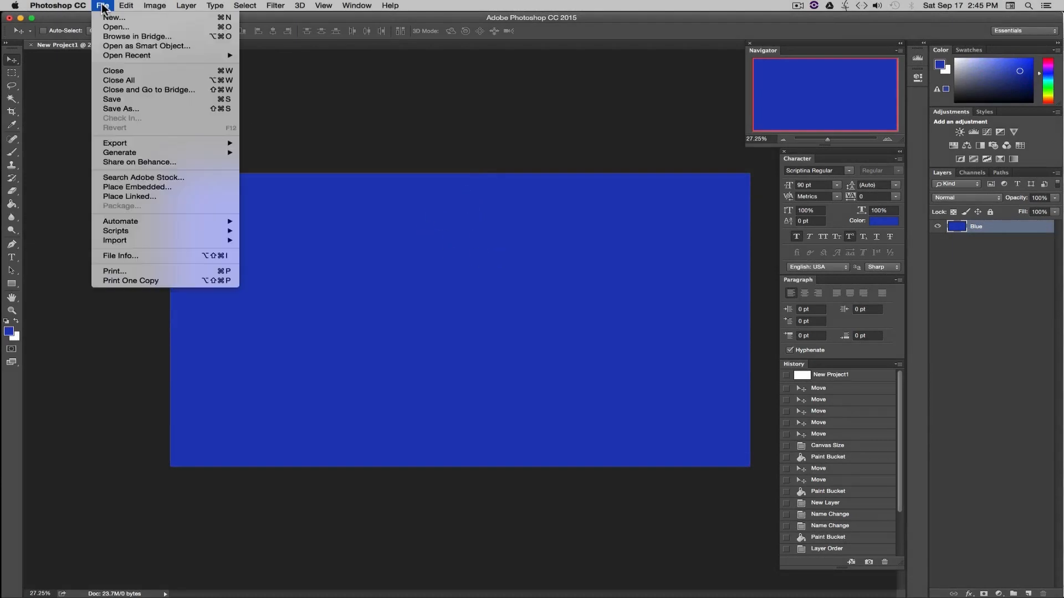
left_click(118, 27)
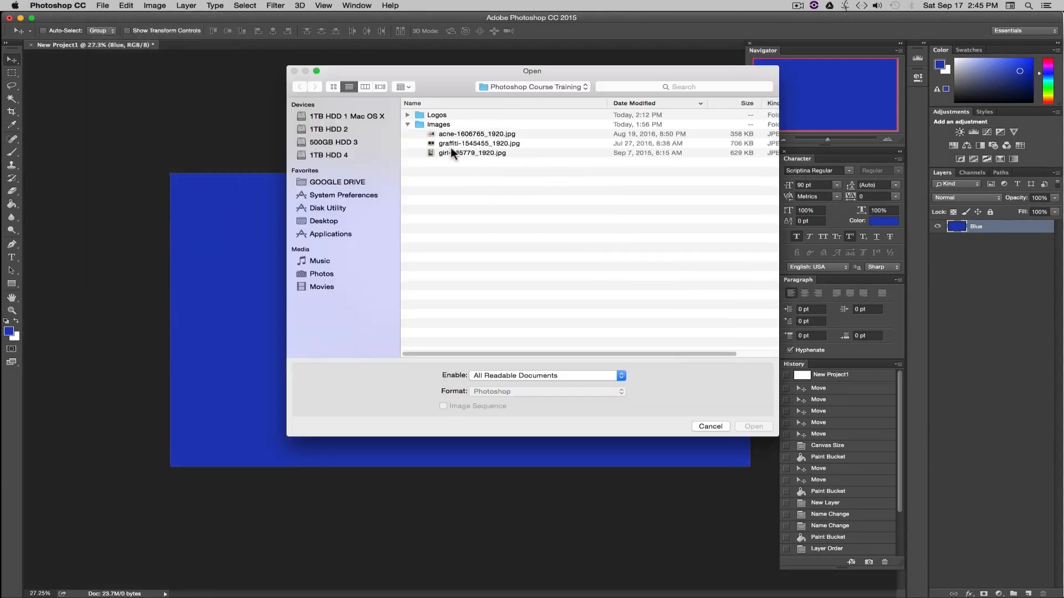
left_click(435, 126)
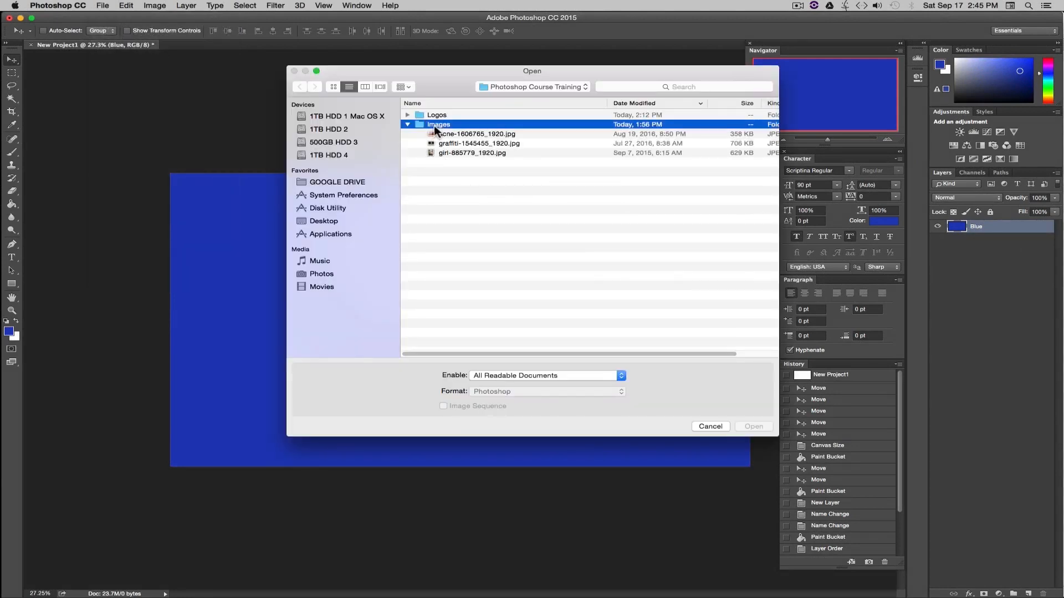
left_click(455, 134)
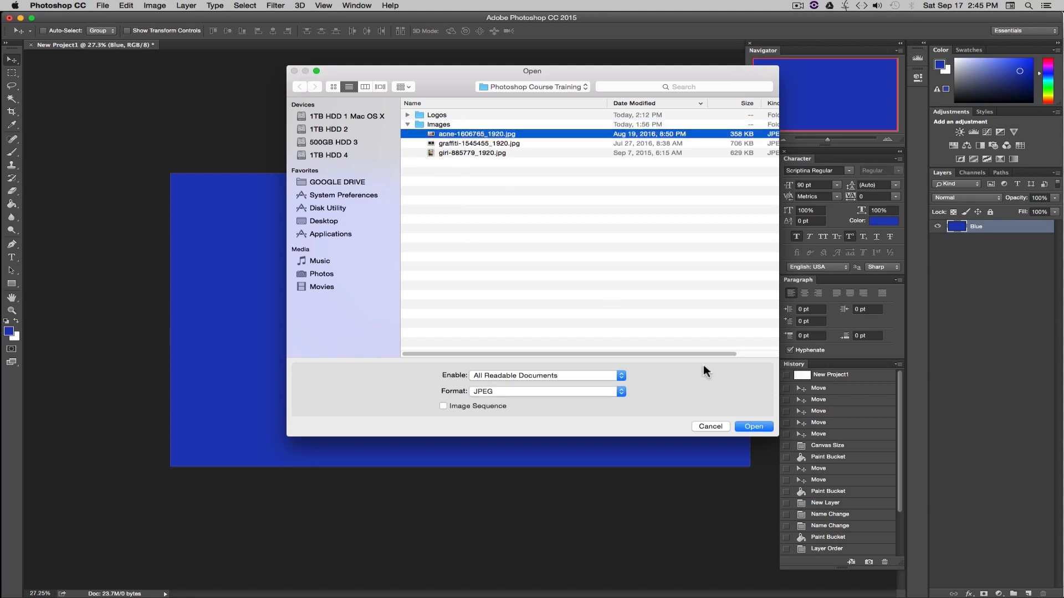
left_click(764, 430)
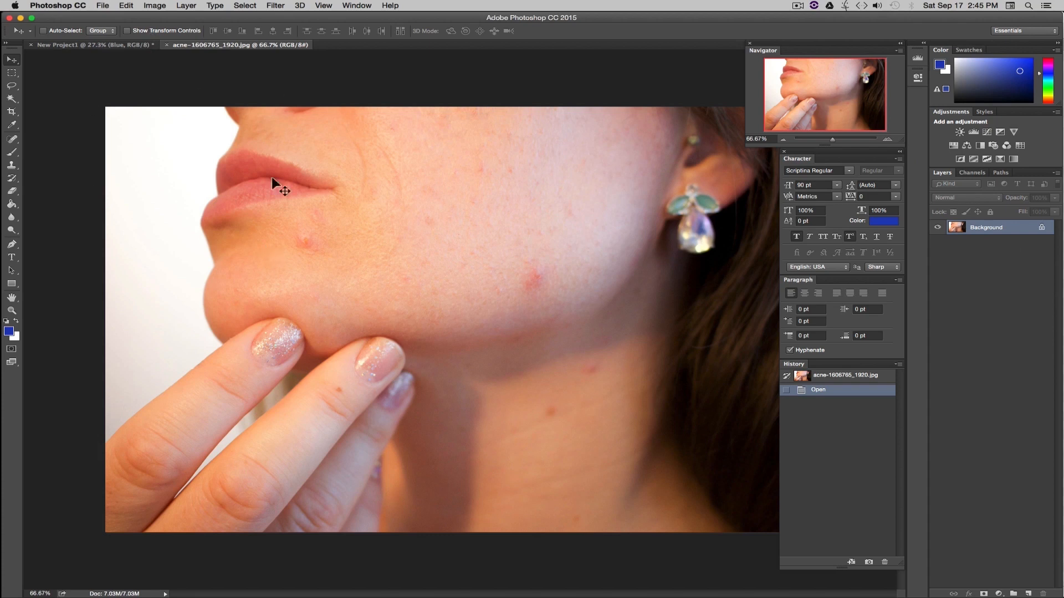
Step: Look at the New Project1 document, return to the opened acne photo and close the photo's document
left_click(117, 47)
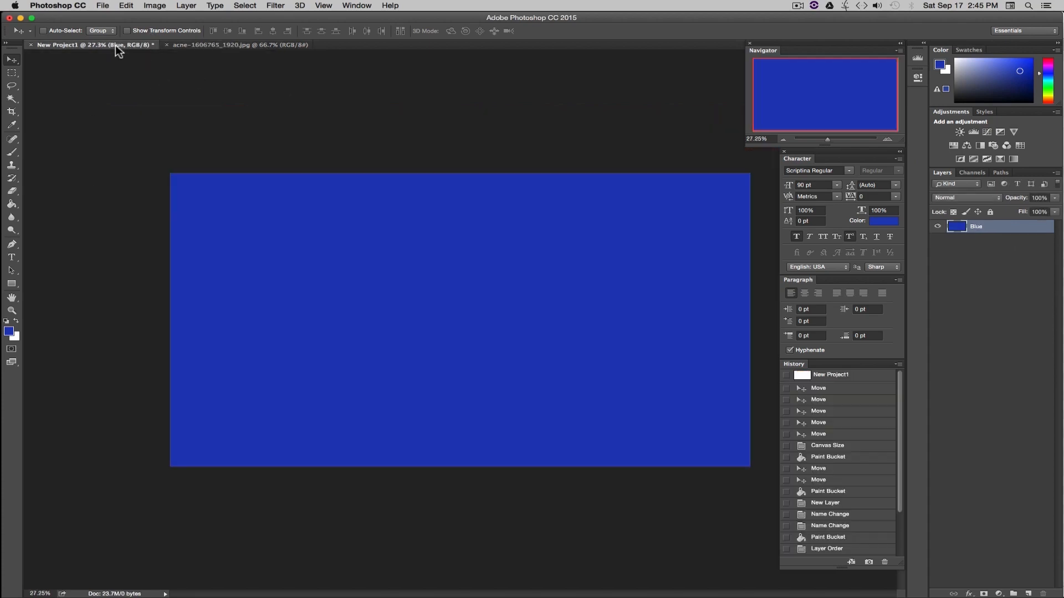
left_click(266, 46)
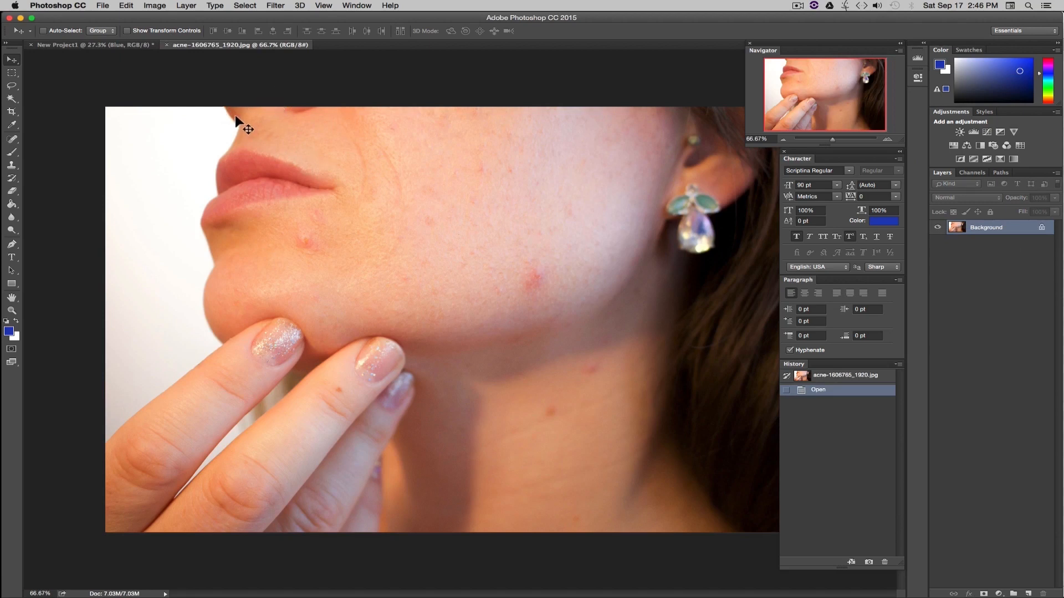
left_click(167, 45)
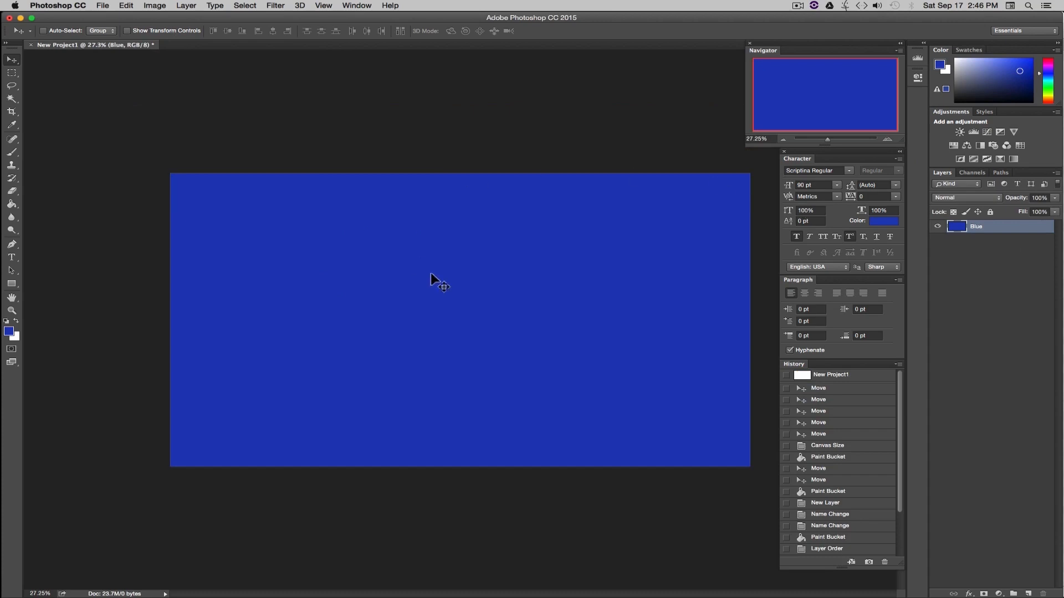
Step: Switch to Finder and place acne-1606765_1920.jpg from the Images folder into the New Project1 canvas
key("super+Tab")
key("super+Tab")
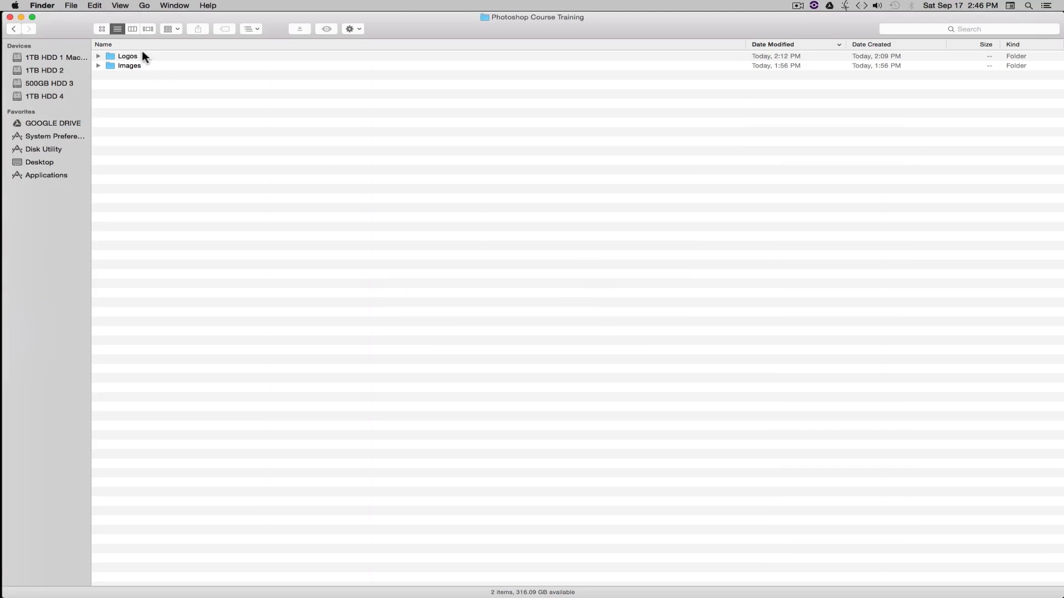
left_click(97, 65)
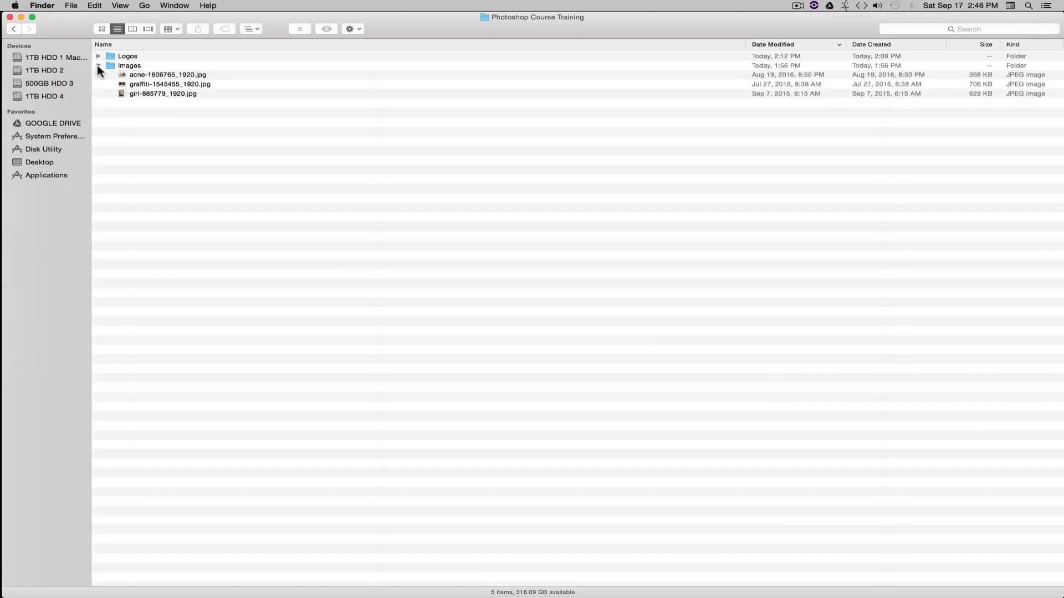
left_click(172, 75)
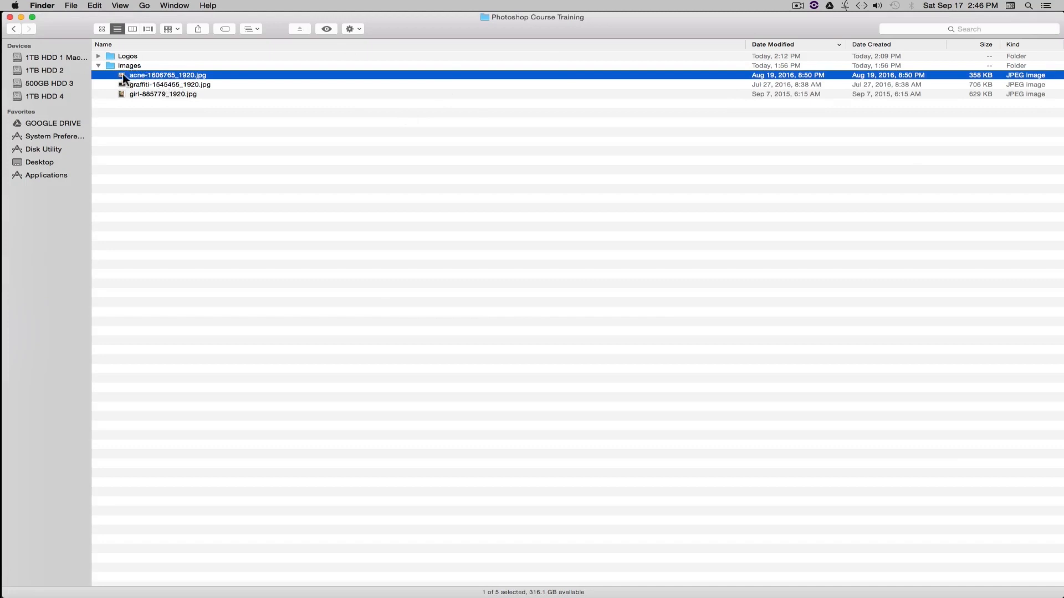
left_click_drag(122, 75, 404, 300)
key("super+Tab")
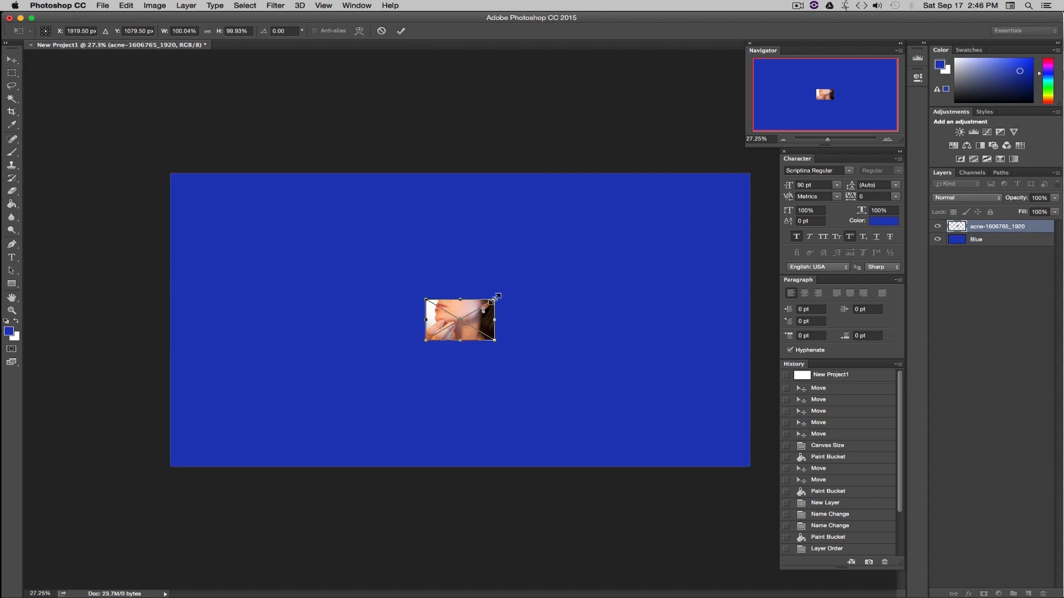
Step: Enlarge the placed acne photo to about 291%, center it on the blue canvas and commit the placement
left_click_drag(497, 297, 629, 219)
left_click_drag(583, 289, 517, 324)
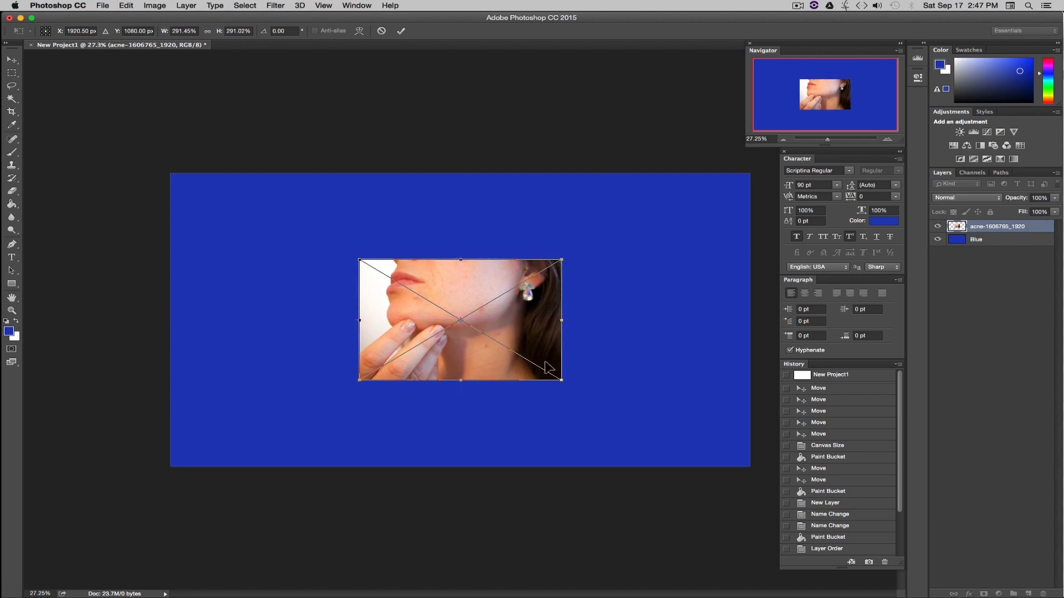
key("Return")
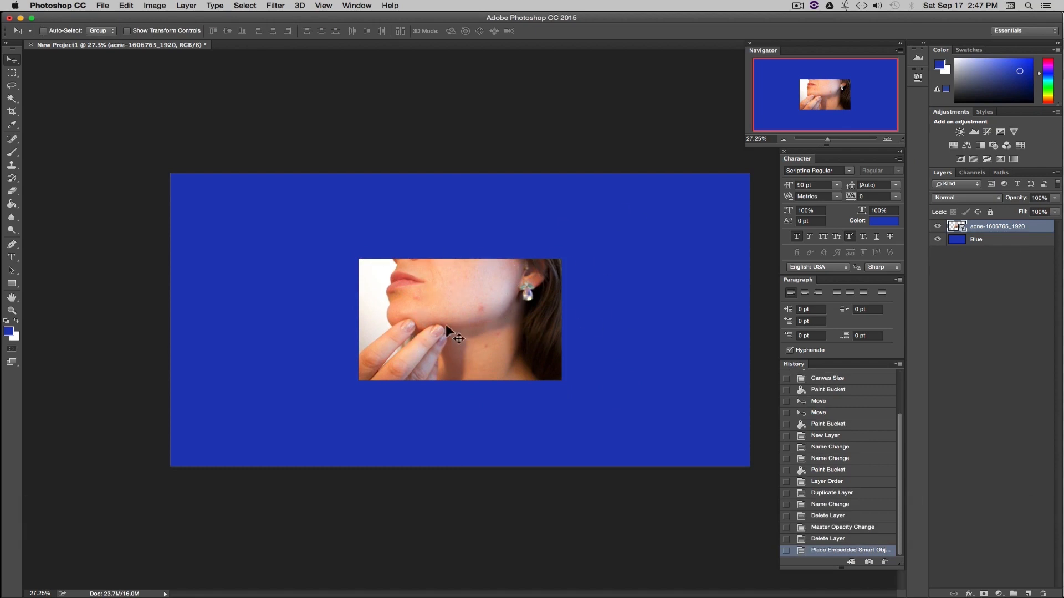
Step: Reduce the canvas size to 1920 x 1080 pixels and accept the clipping
left_click(158, 6)
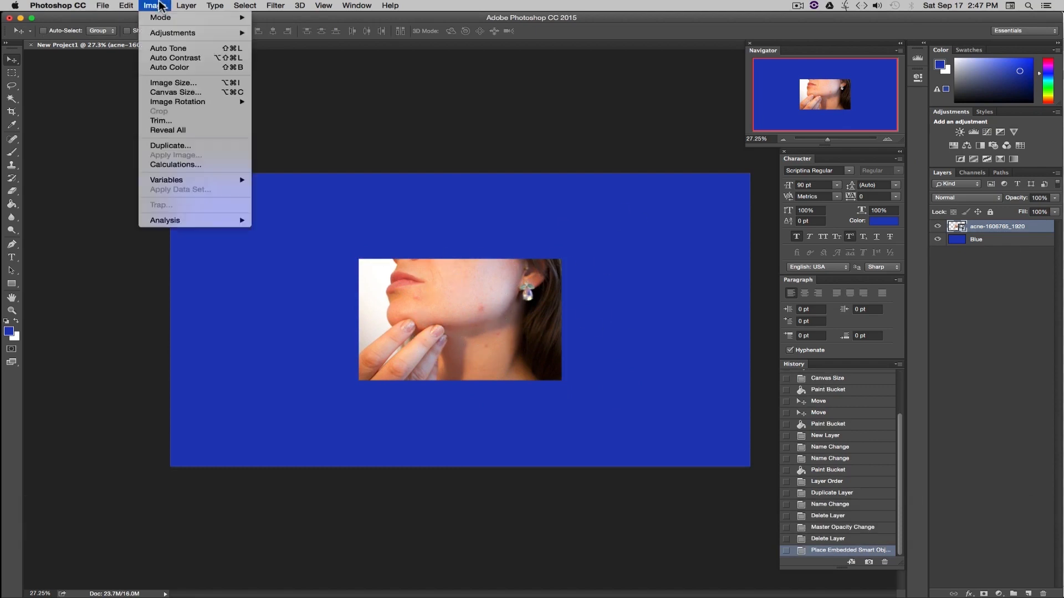
left_click(197, 95)
left_click(560, 270)
left_click(564, 259)
type("1920")
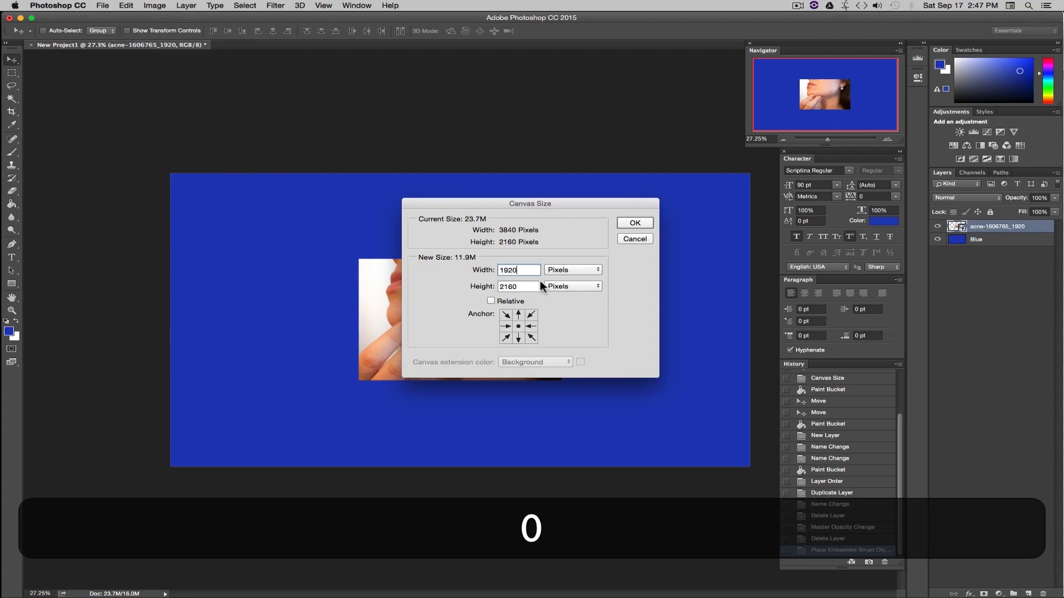
key("Tab")
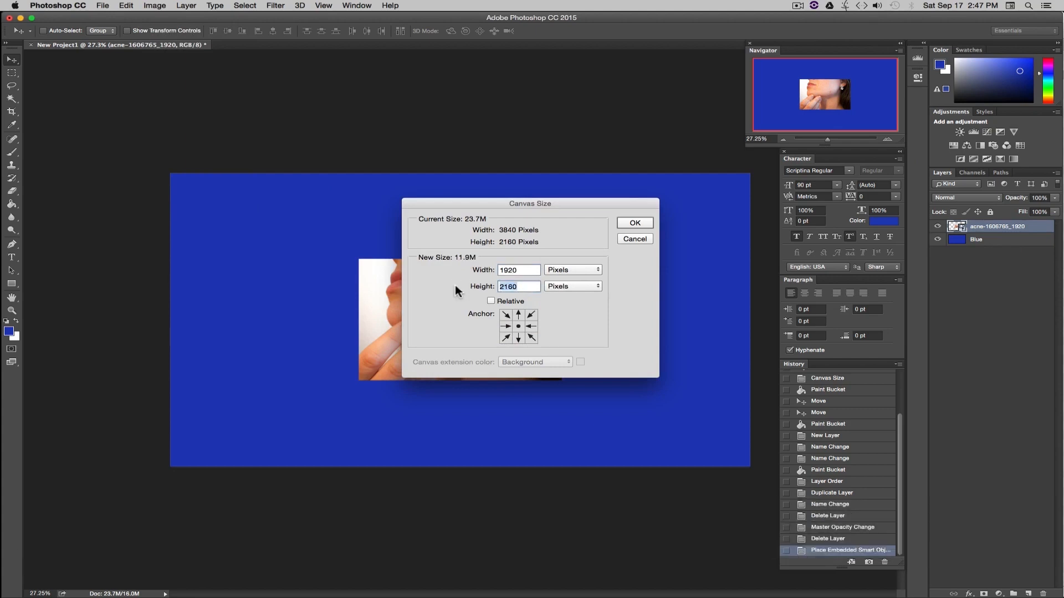
type("10")
left_click(623, 224)
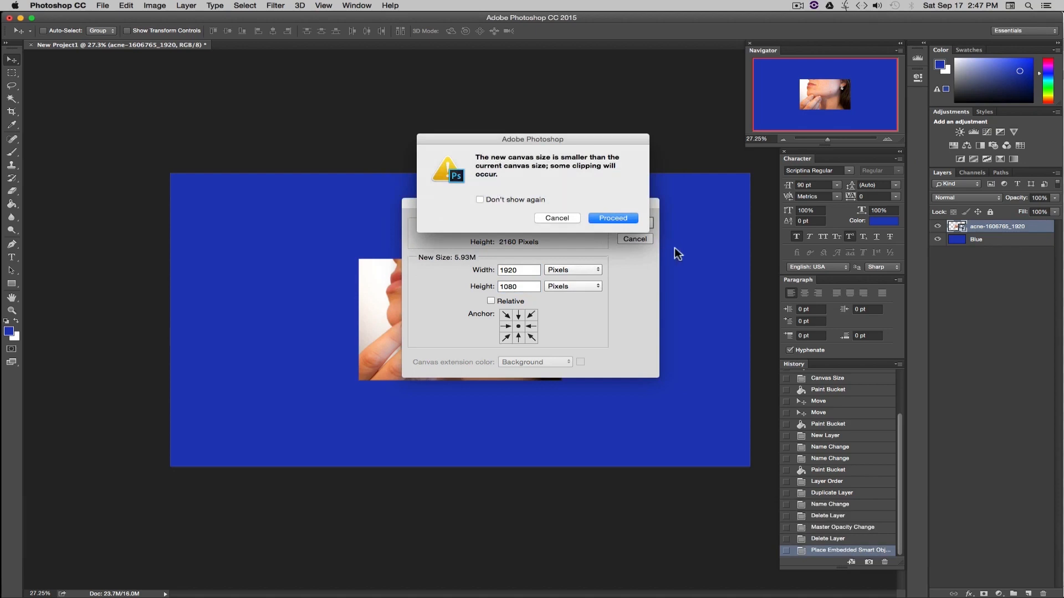
left_click(618, 220)
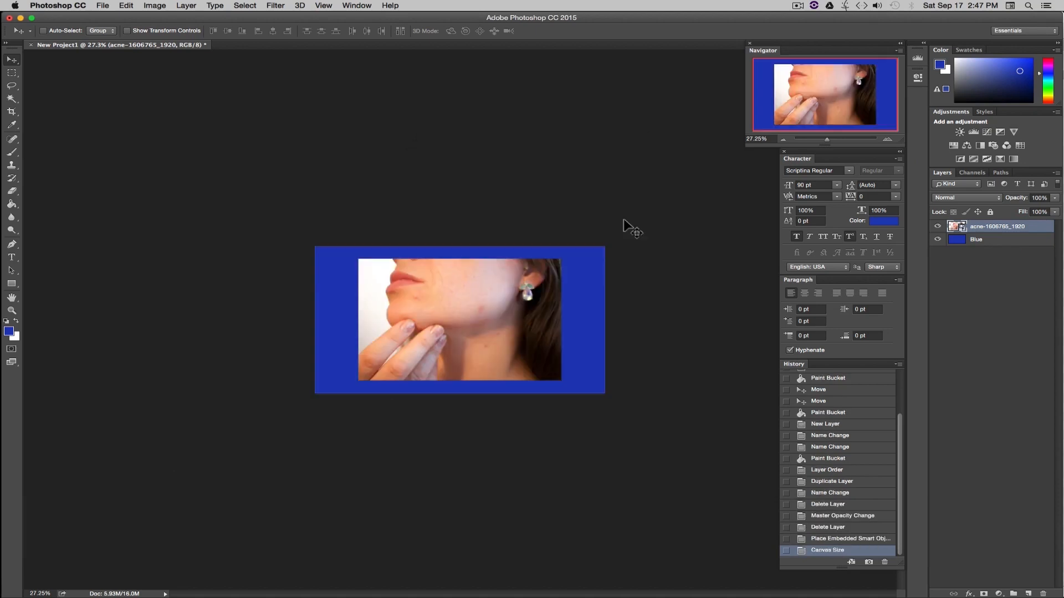
Step: Delete the Blue layer beneath the acne photo
left_click(978, 246)
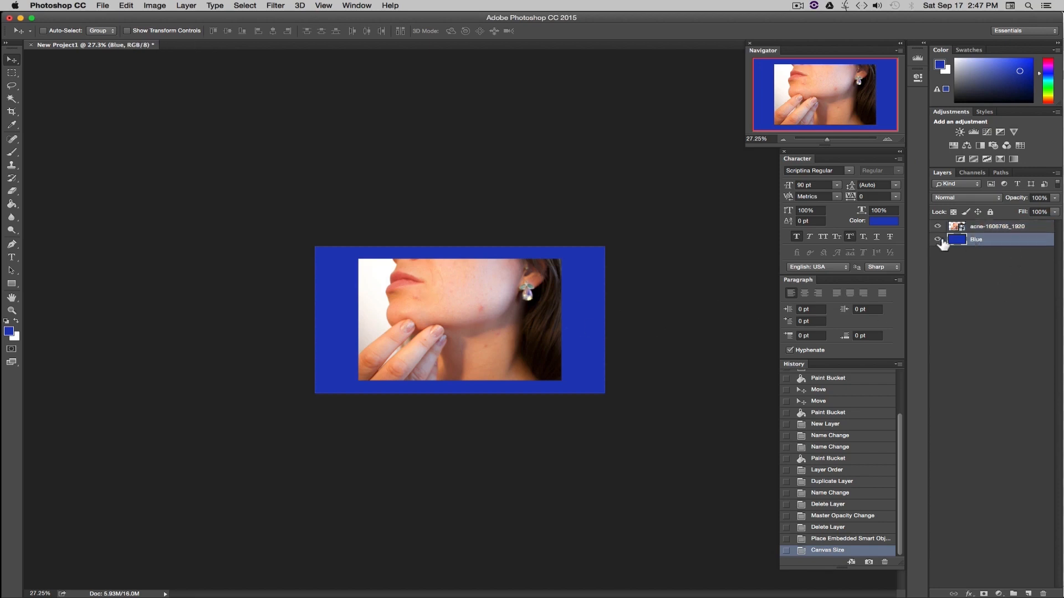
right_click(1012, 248)
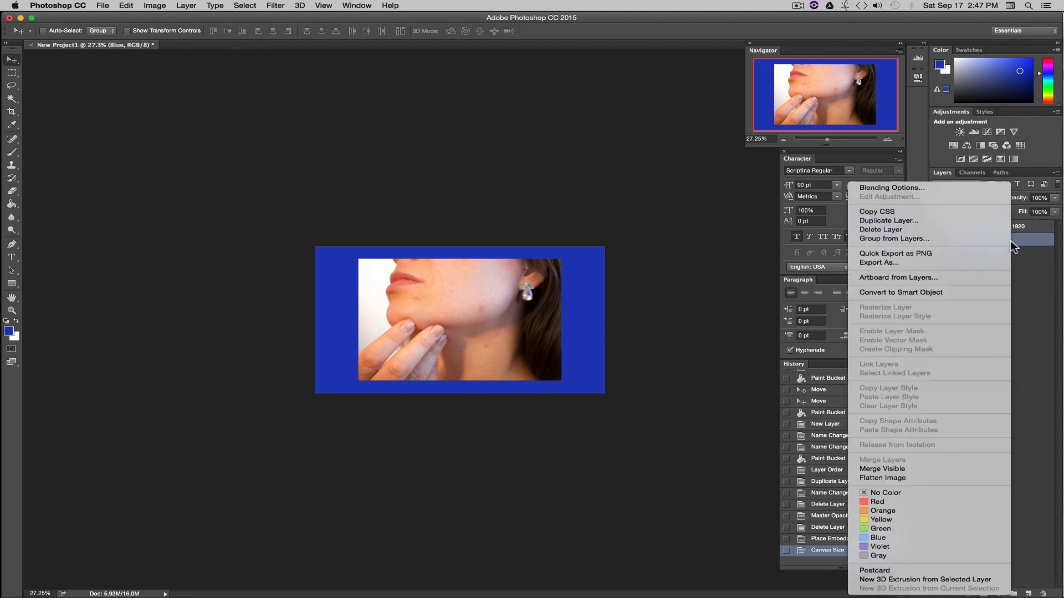
left_click(887, 230)
left_click(625, 209)
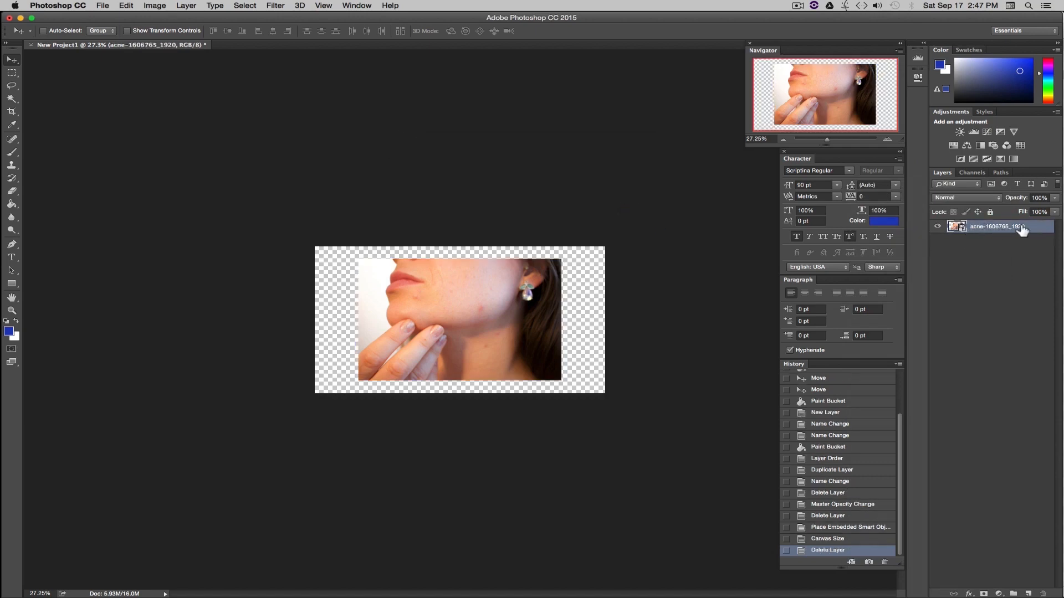
Step: Scale the acne photo layer to about 420% and position it to cover the whole canvas
left_click(126, 6)
mouse_move(155, 5)
mouse_move(122, 6)
mouse_move(180, 220)
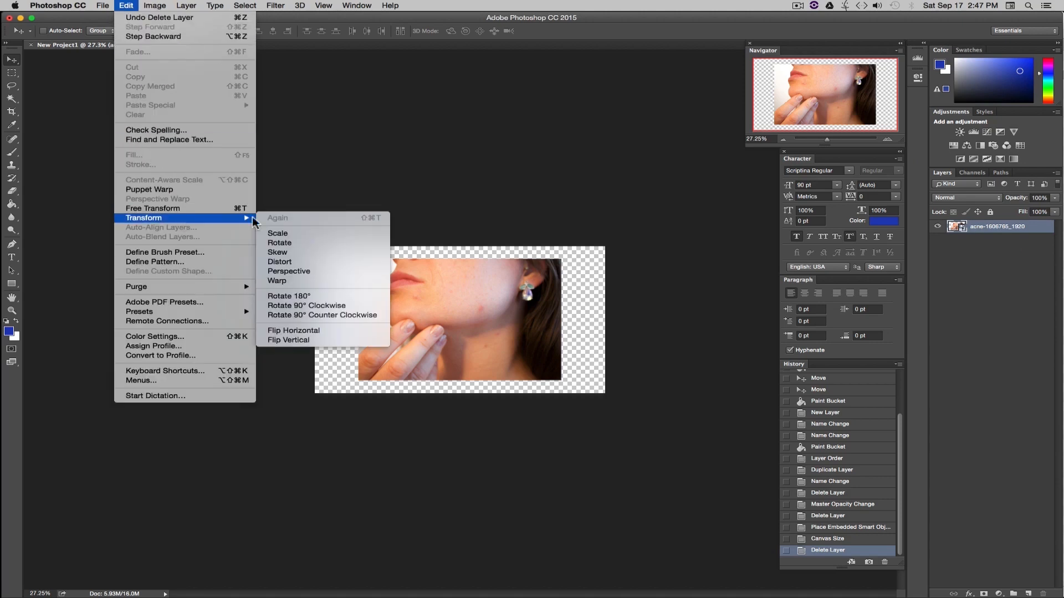
left_click(287, 234)
left_click_drag(564, 258, 654, 216)
left_click_drag(603, 289, 562, 320)
left_click_drag(605, 232, 608, 230)
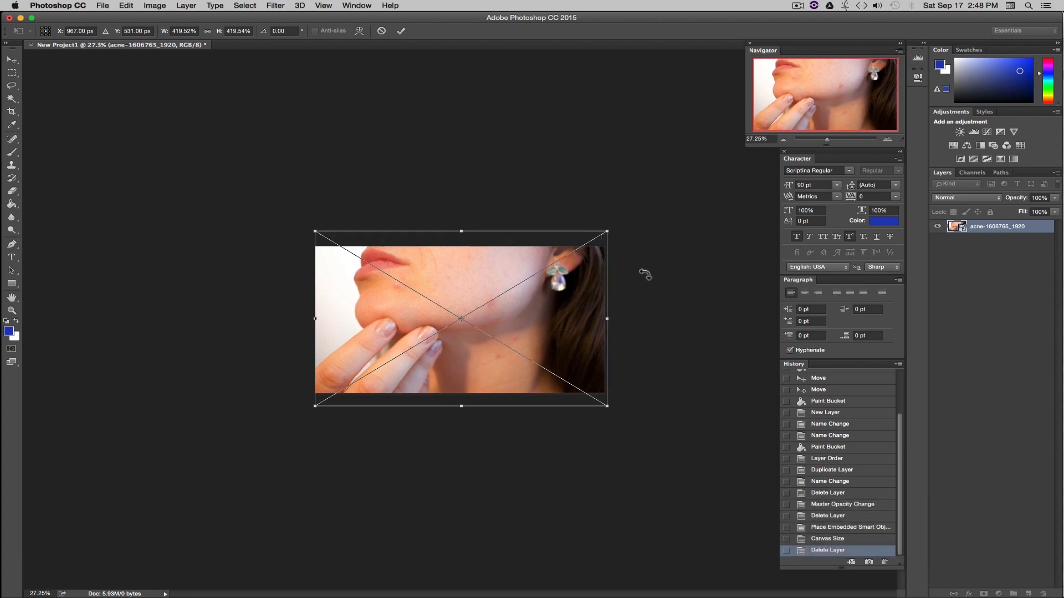
key("Return")
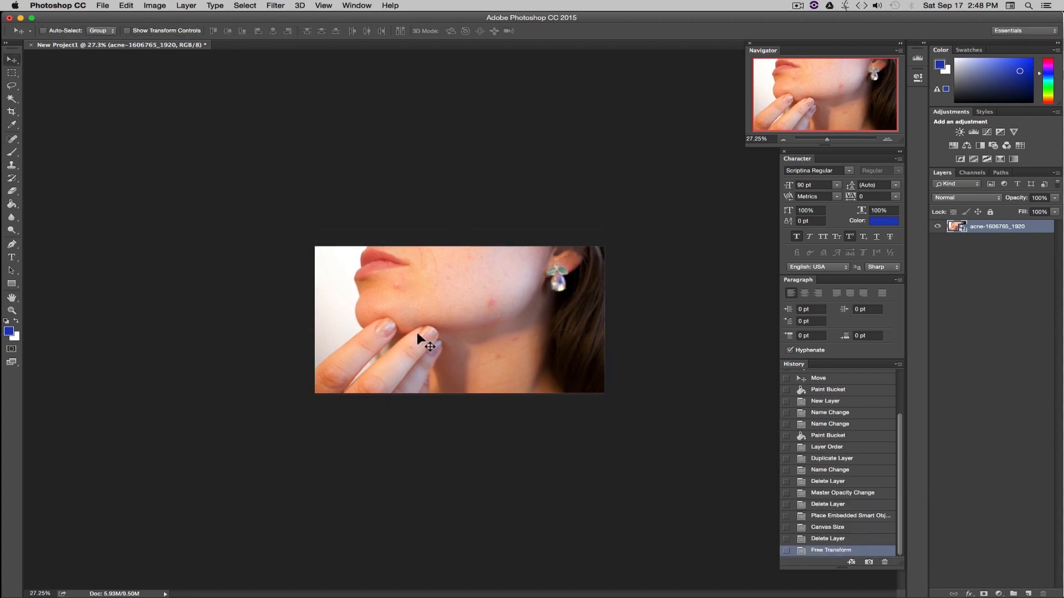
Step: Switch to Finder and place graffiti-1545455_1920.jpg from the Images folder above the acne photo
key("super+Tab")
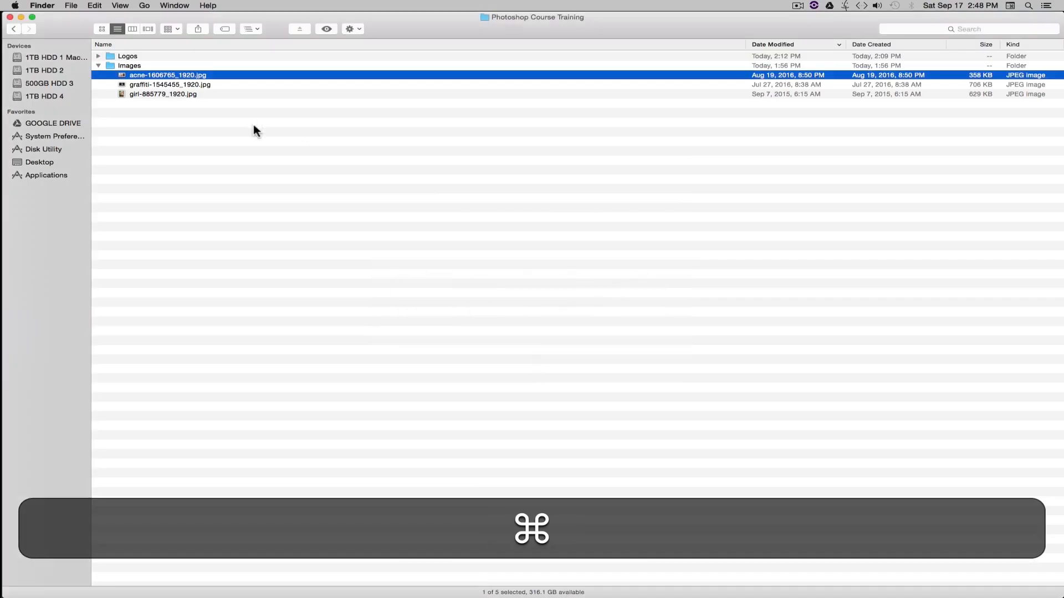
left_click(254, 131)
left_click(170, 88)
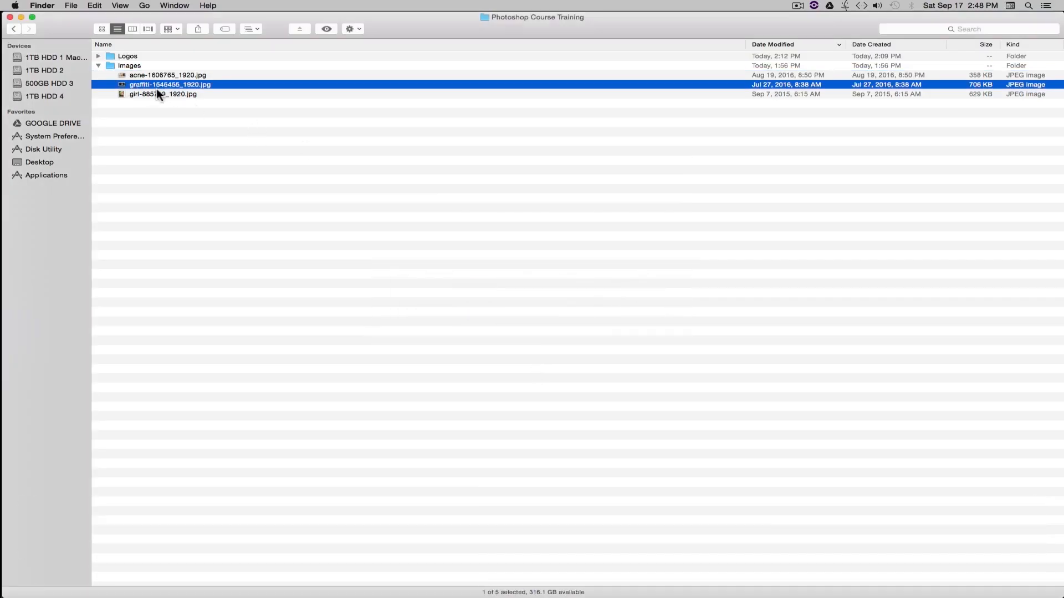
left_click_drag(124, 84, 469, 305)
key("super+Tab")
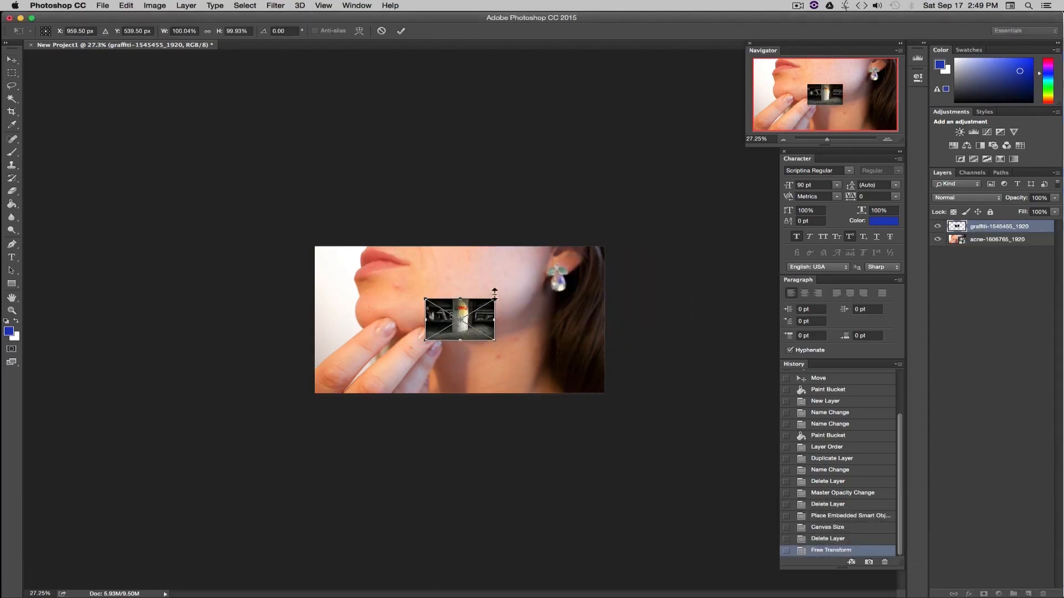
Step: Scale the placed graffiti photo to about 419% and position it to cover the whole canvas
left_click_drag(496, 297, 719, 164)
left_click_drag(621, 287, 512, 369)
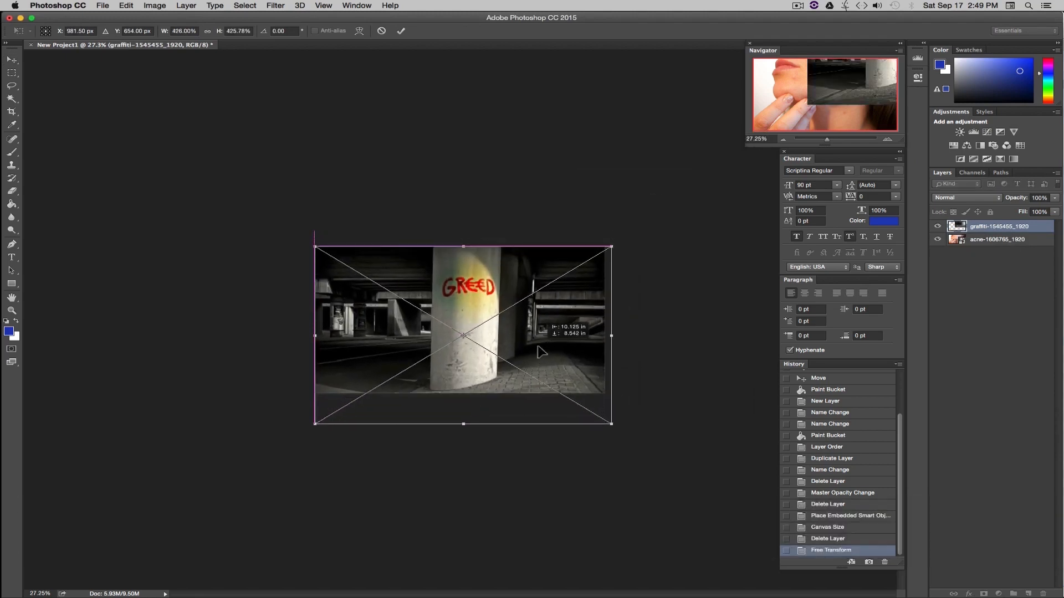
left_click_drag(611, 424, 604, 423)
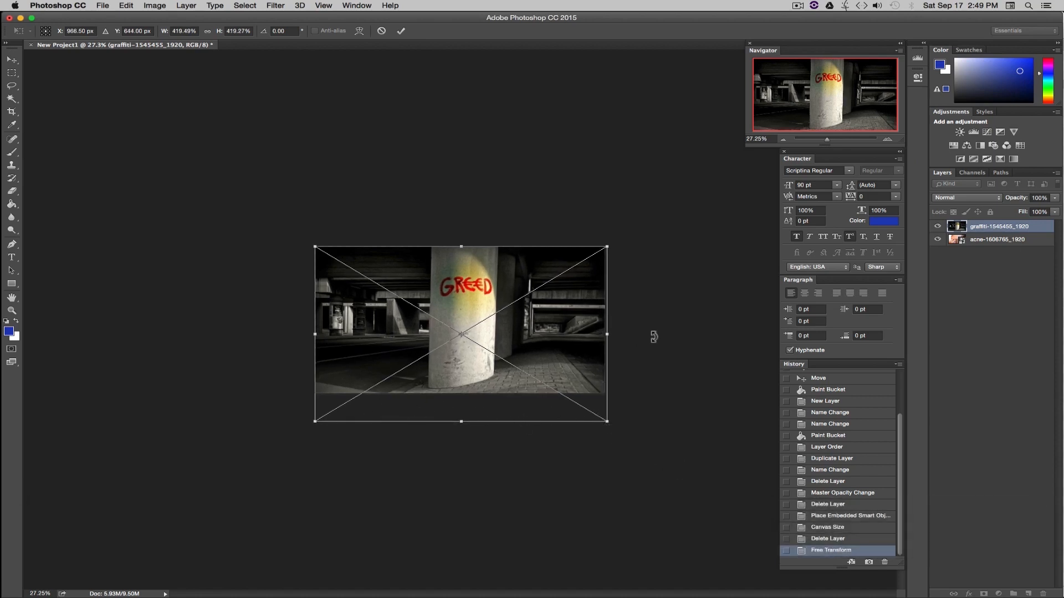
key("Return")
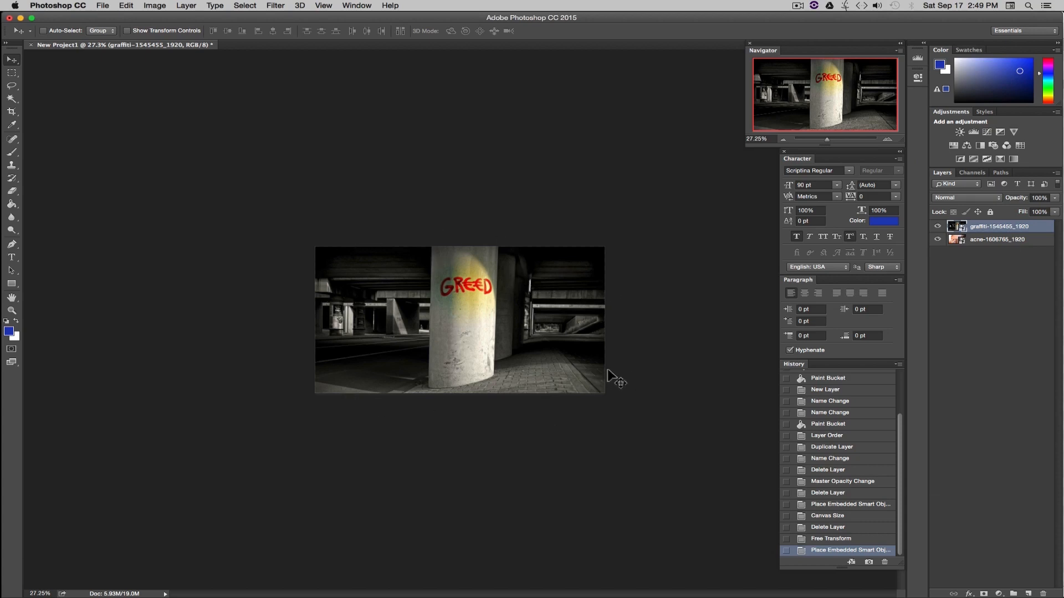
key("super+Tab")
right_click(146, 84)
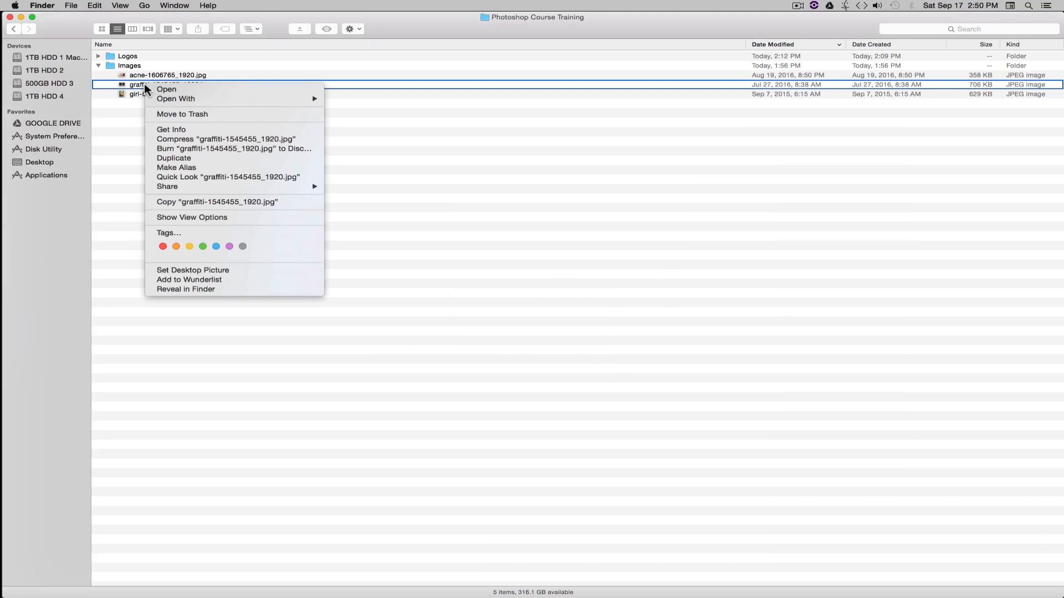
left_click(510, 142)
key("super+Tab")
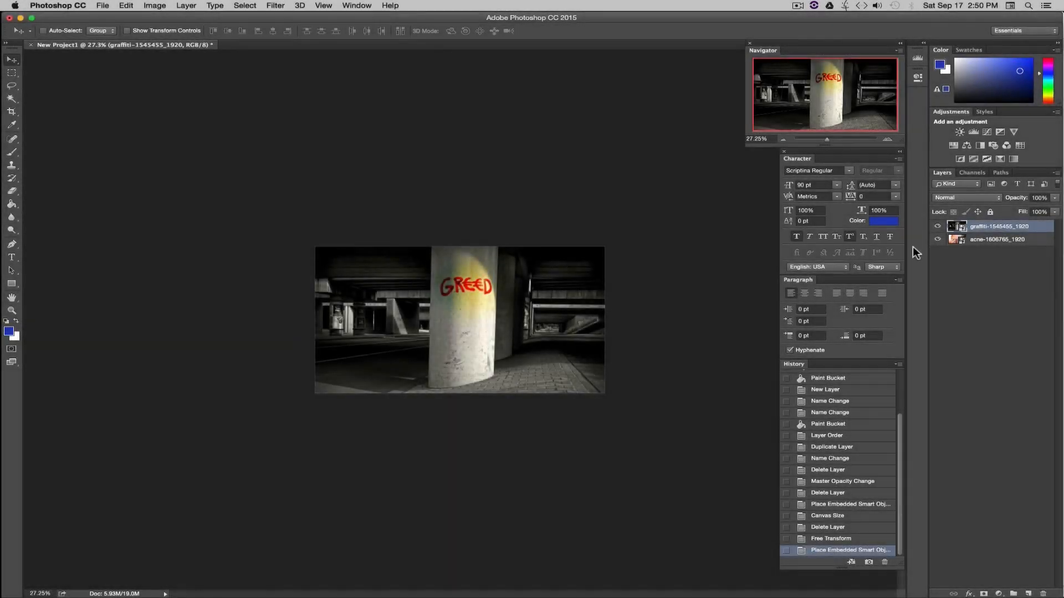
Step: Hide the graffiti layer and place girl-885779_1920.jpg from the Images folder in Finder as the top layer
left_click(937, 227)
key("super+Tab")
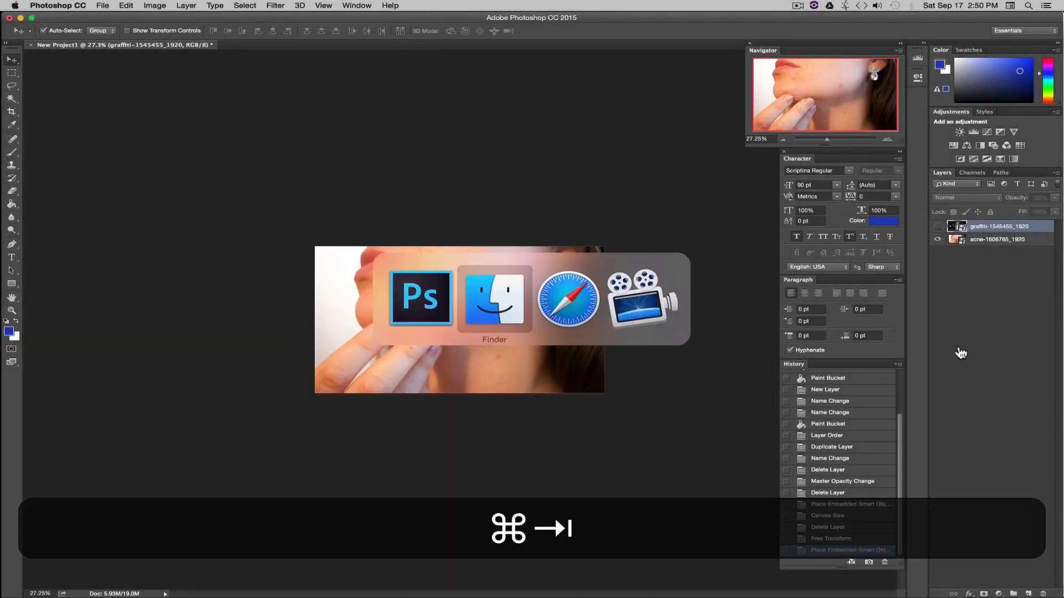
left_click(164, 96)
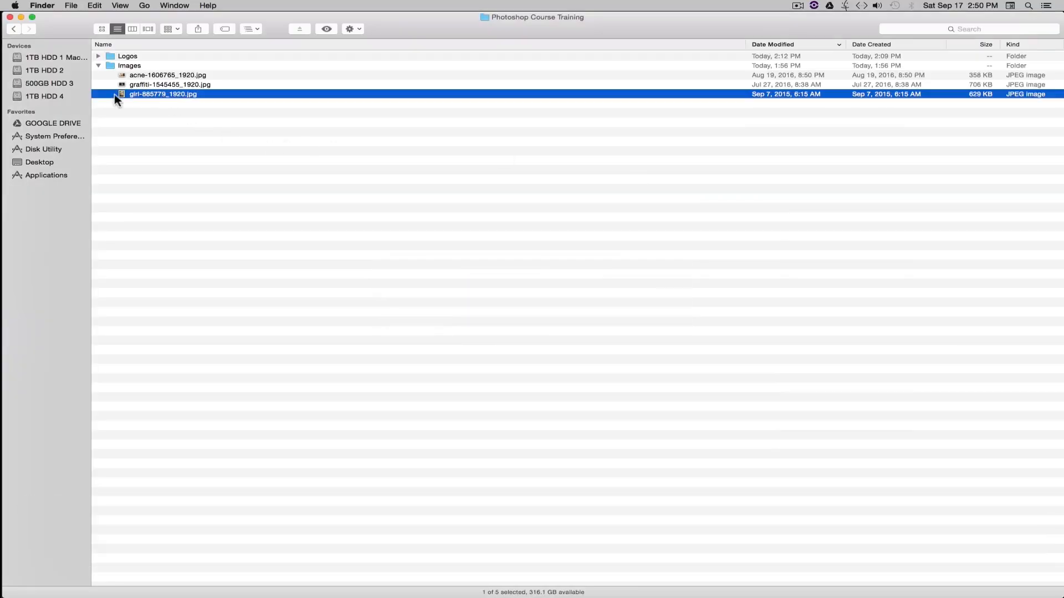
left_click_drag(125, 94, 458, 285)
key("super+Tab")
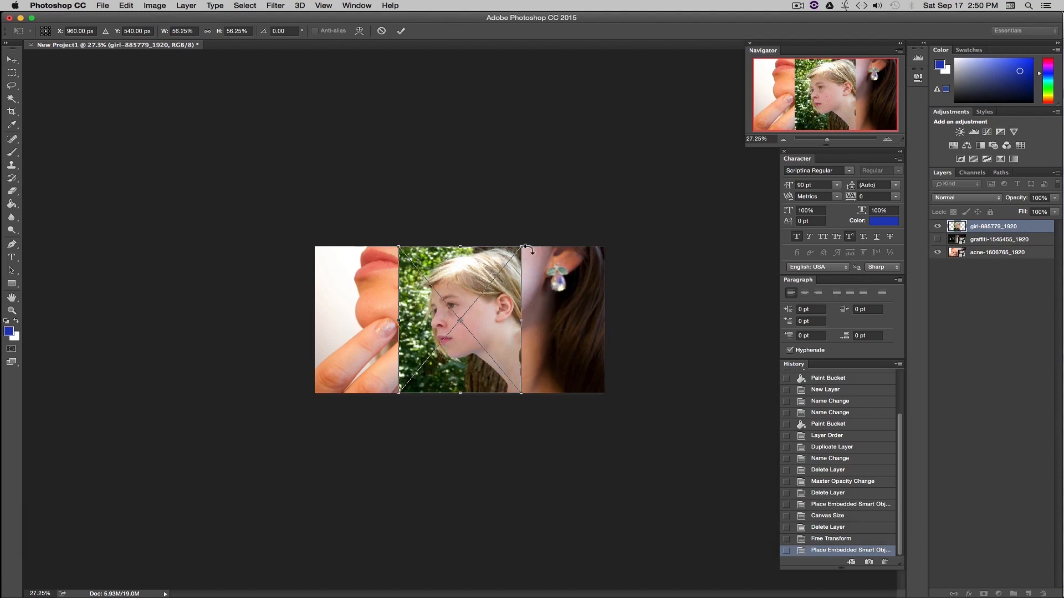
Step: Scale the placed girl photo to about 138% and position it so the face covers the whole canvas
left_click_drag(524, 245, 817, 64)
left_click_drag(643, 205, 521, 267)
left_click_drag(274, 461, 306, 427)
left_click_drag(436, 326, 431, 354)
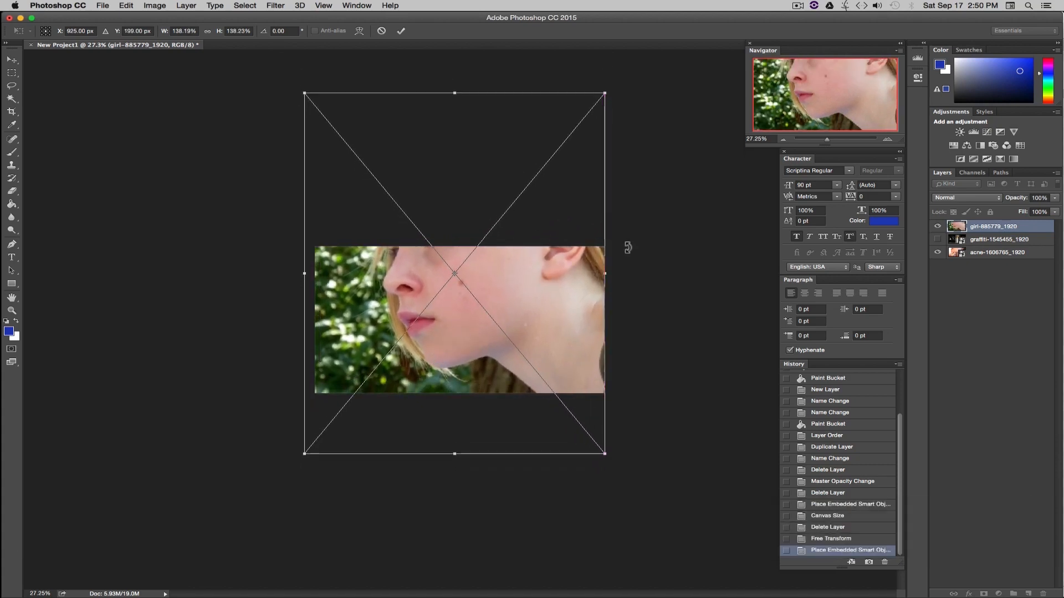
key("Return")
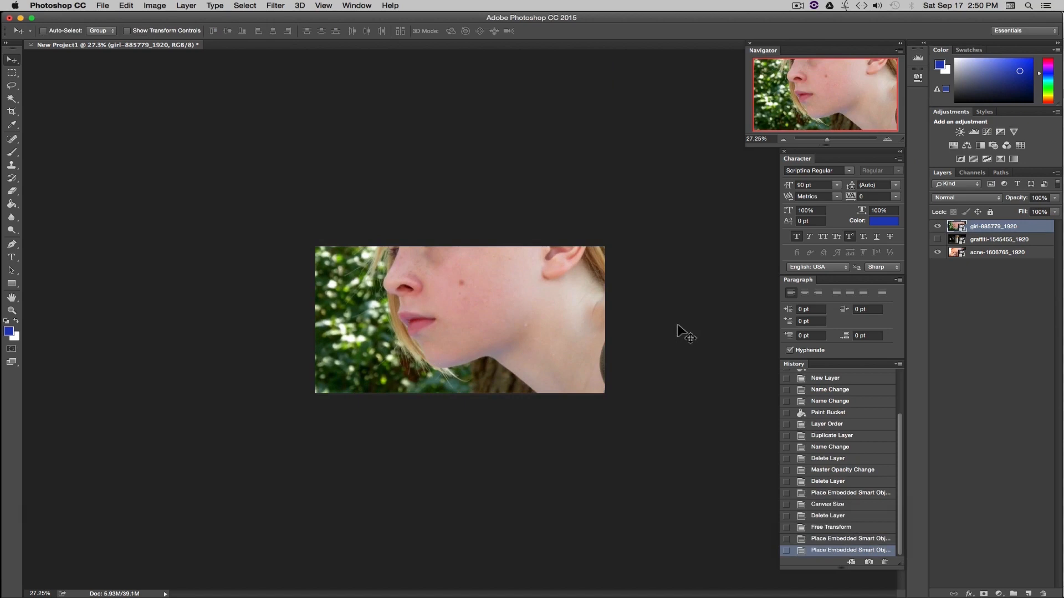
Step: Move the girl layer to the bottom of the layer stack and make the graffiti layer visible again
left_click_drag(998, 271, 982, 312)
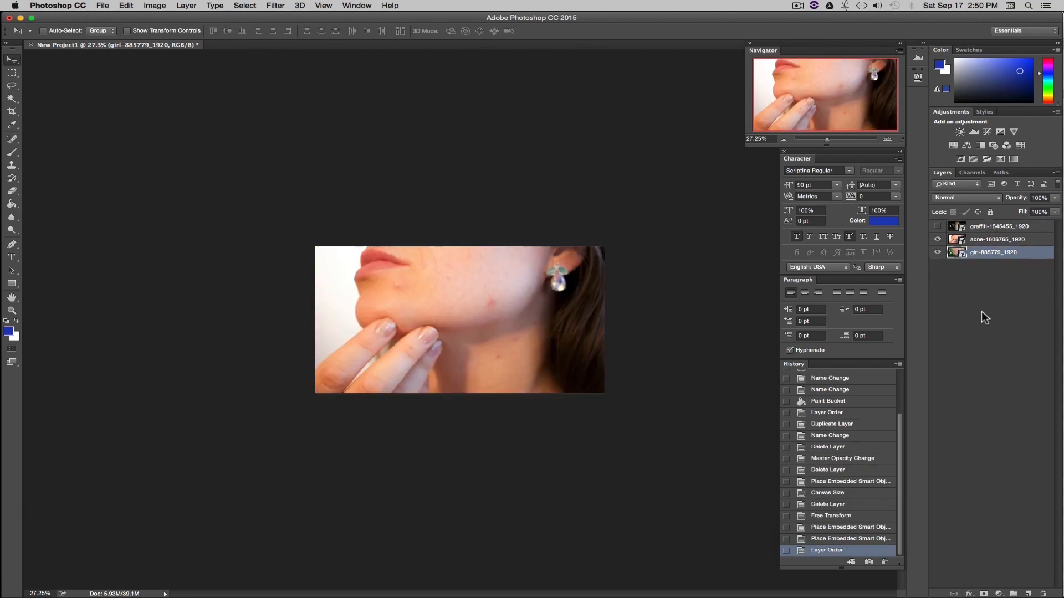
left_click(985, 306)
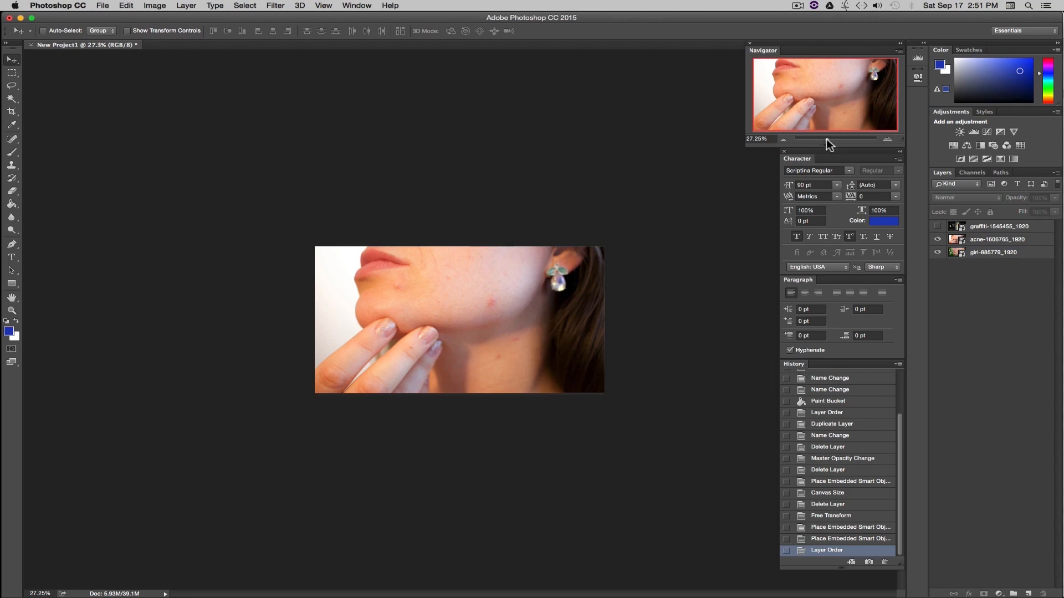
left_click_drag(827, 139, 831, 140)
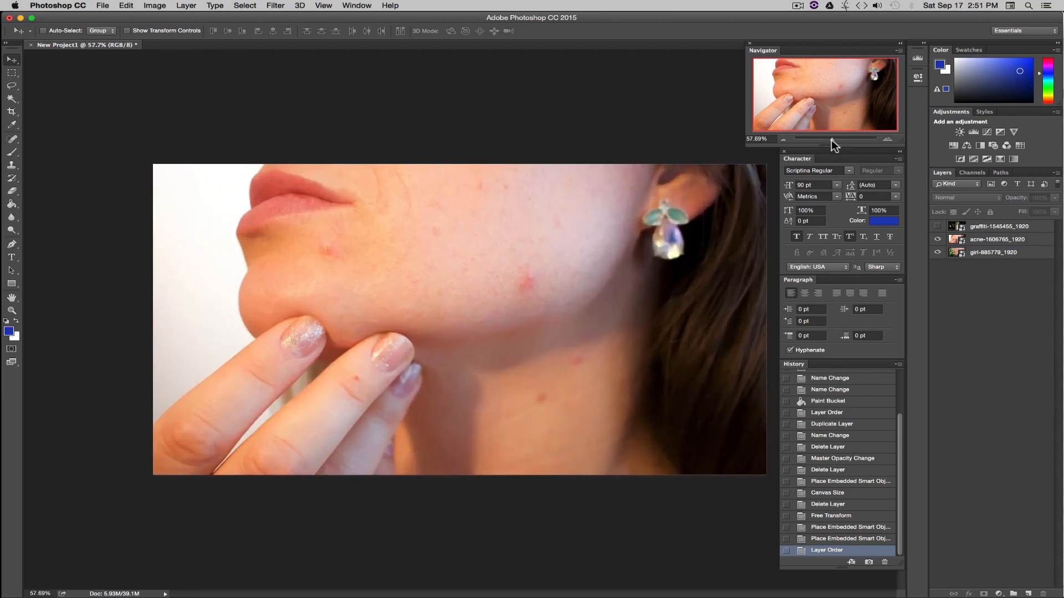
left_click(937, 226)
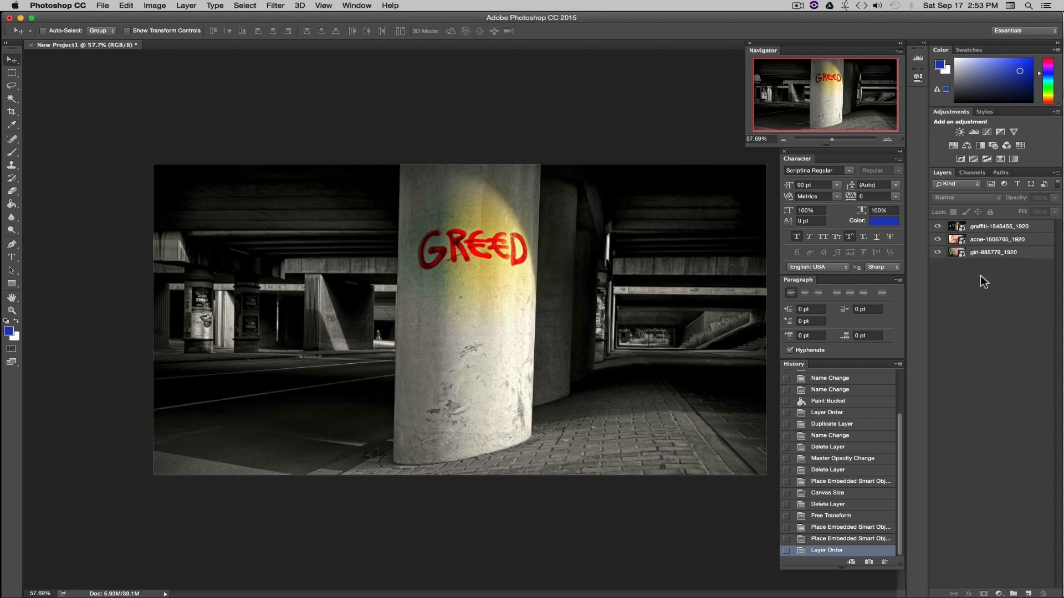
Step: Rasterize the graffiti-1545455_1920 layer
left_click(982, 228)
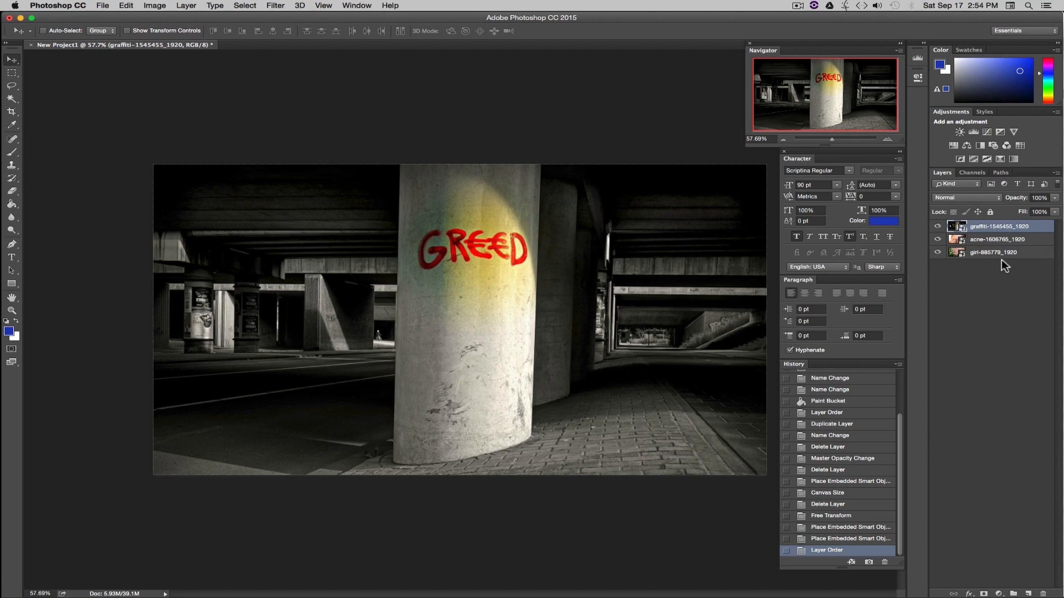
right_click(974, 226)
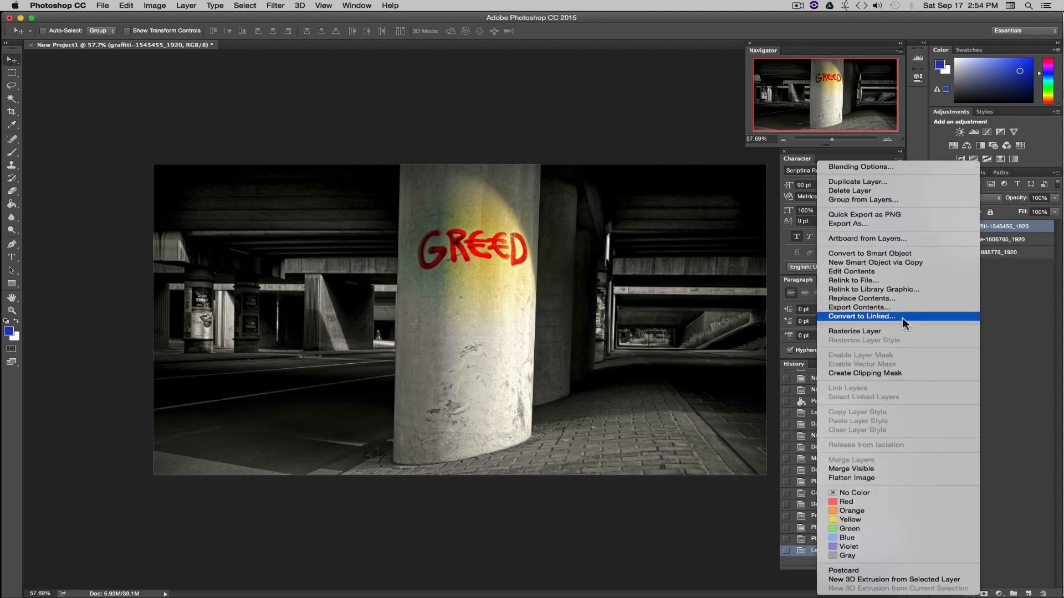
left_click(882, 331)
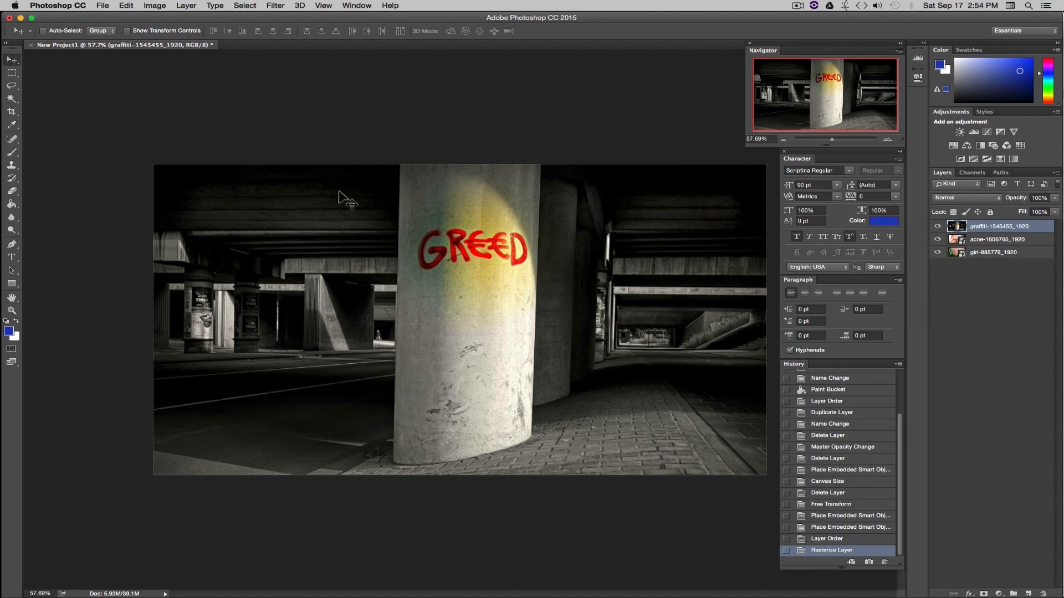
Step: Crop a strip off the lower edge of the canvas, just above the base of the graffiti pillar
left_click(16, 113)
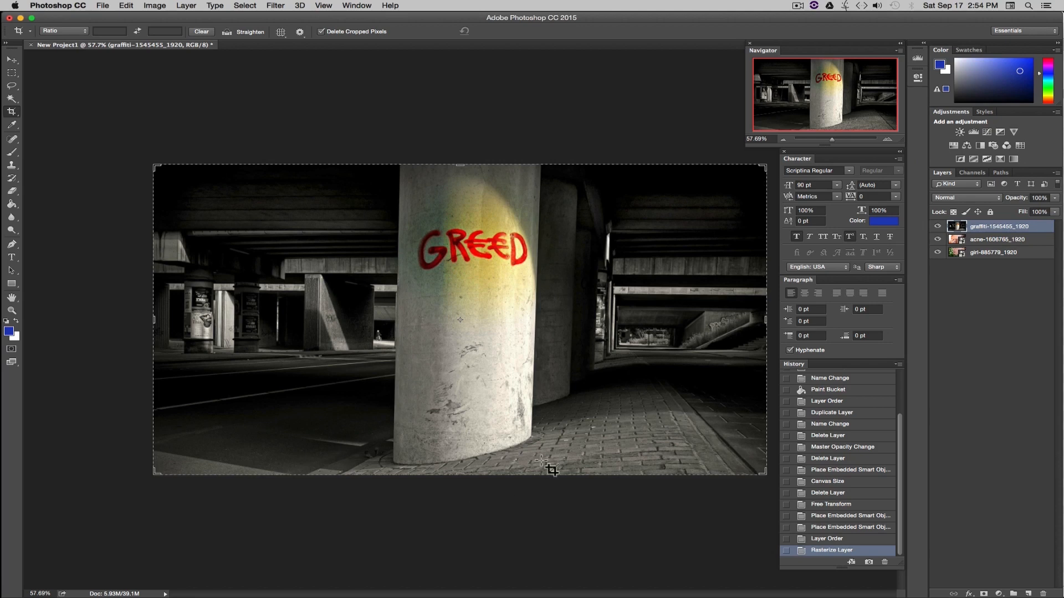
left_click_drag(461, 472, 460, 447)
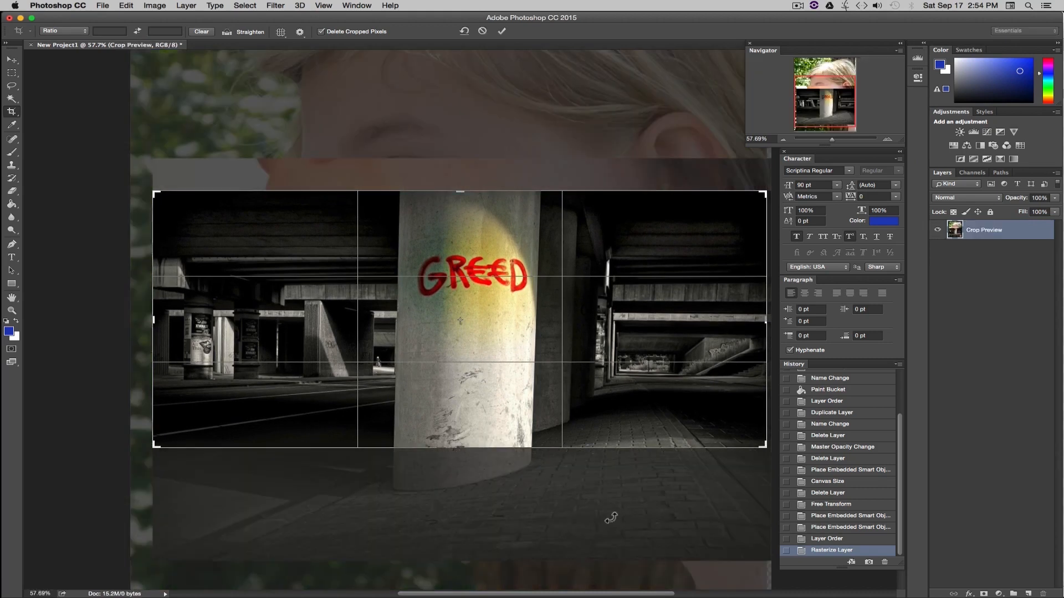
key("Return")
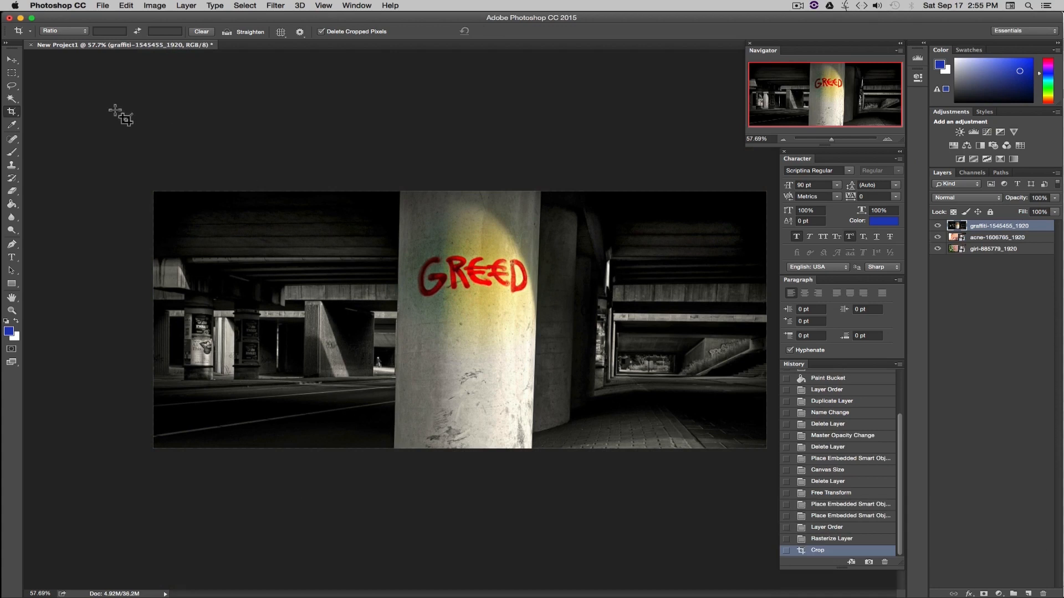
Step: Use the Crop tool to extend the canvas above and below the graffiti photo, exposing the acne and girl layers
left_click(12, 113)
left_click_drag(461, 448, 452, 540)
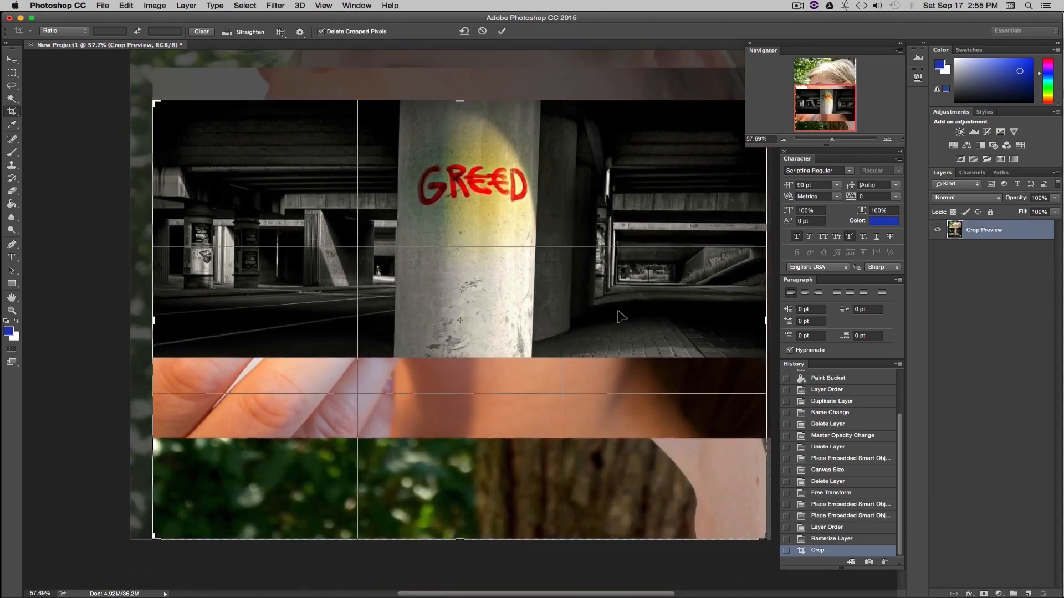
left_click_drag(461, 101, 449, 55)
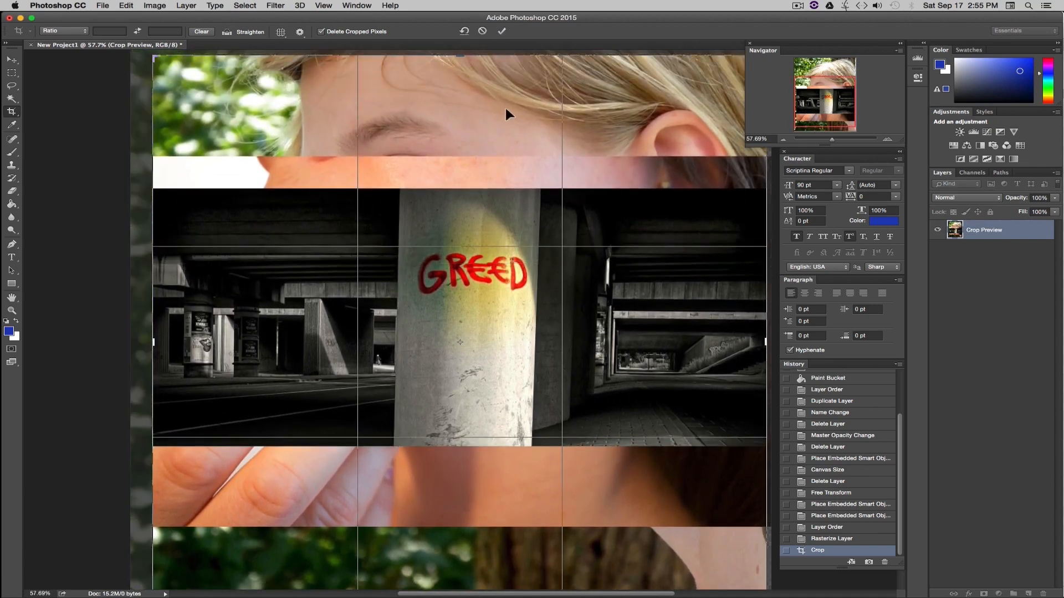
key("Return")
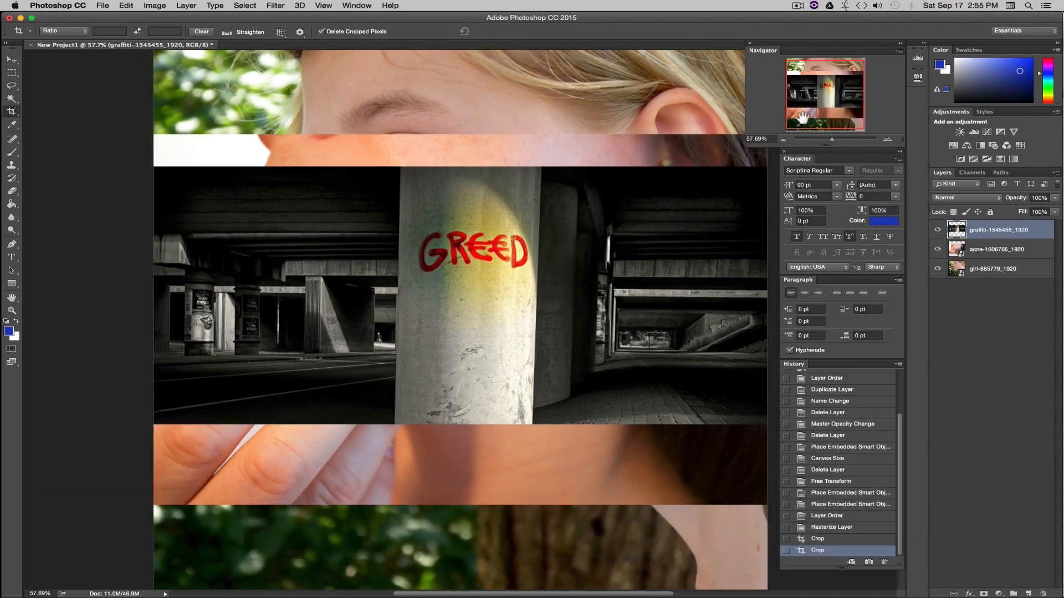
left_click_drag(831, 139, 830, 140)
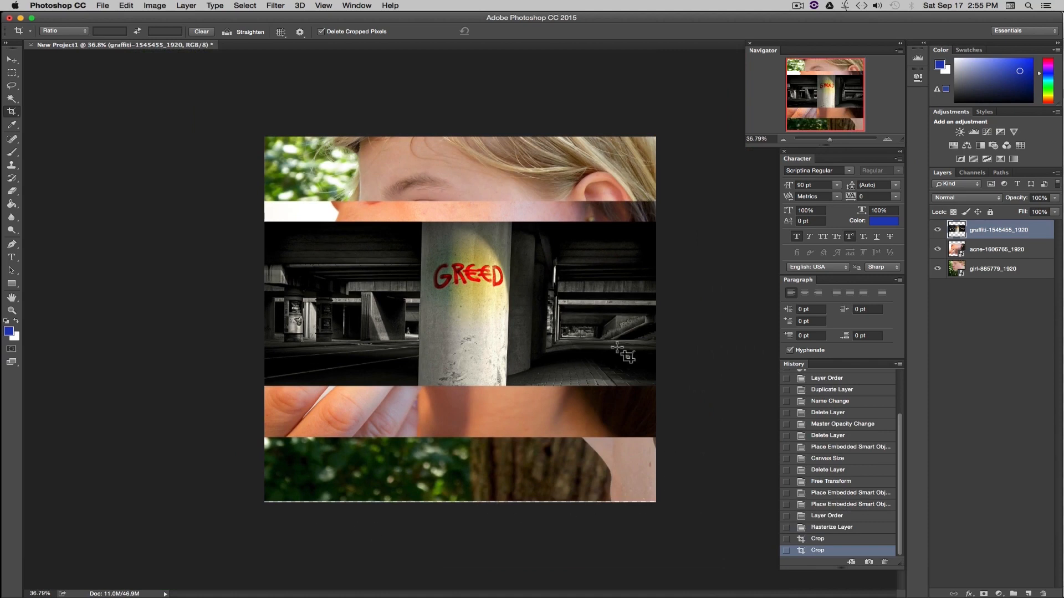
Step: Crop the canvas back to the upper and lower edges of the graffiti photo and return to the Move tool
key("v")
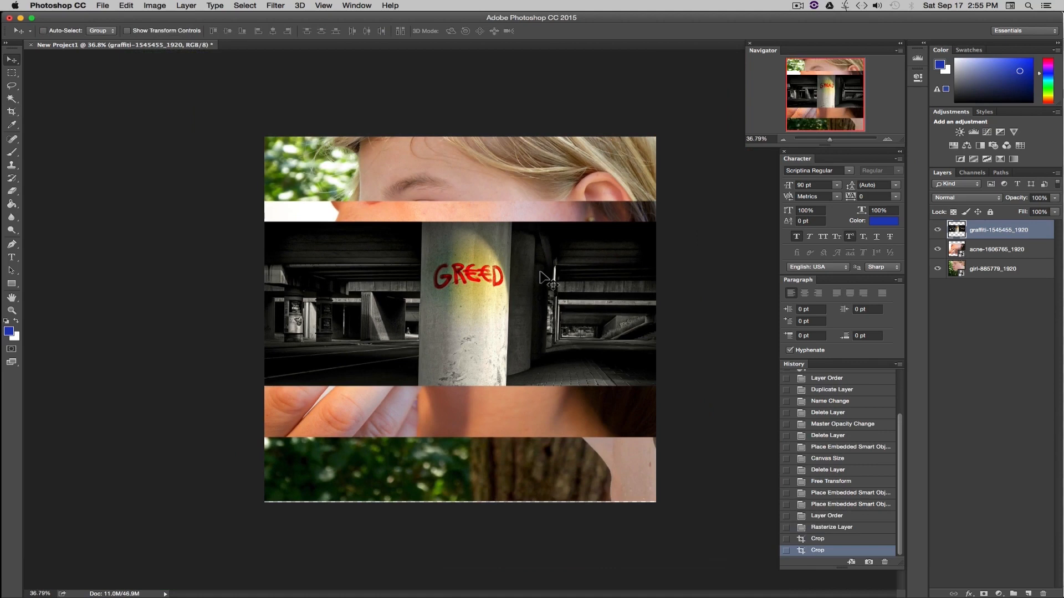
key("c")
left_click_drag(460, 500, 459, 444)
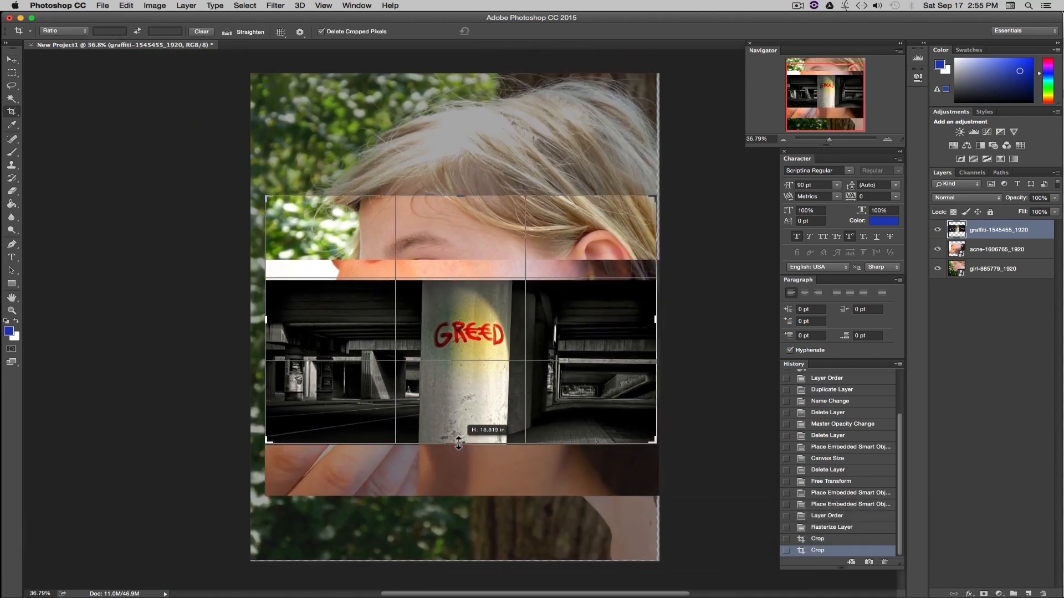
left_click_drag(458, 197, 460, 240)
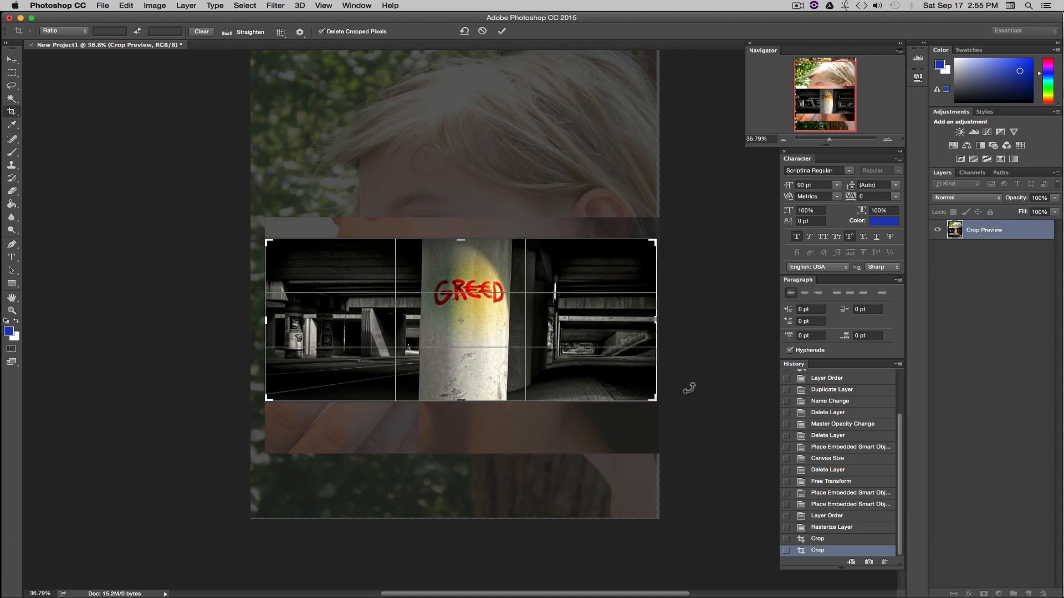
key("Return")
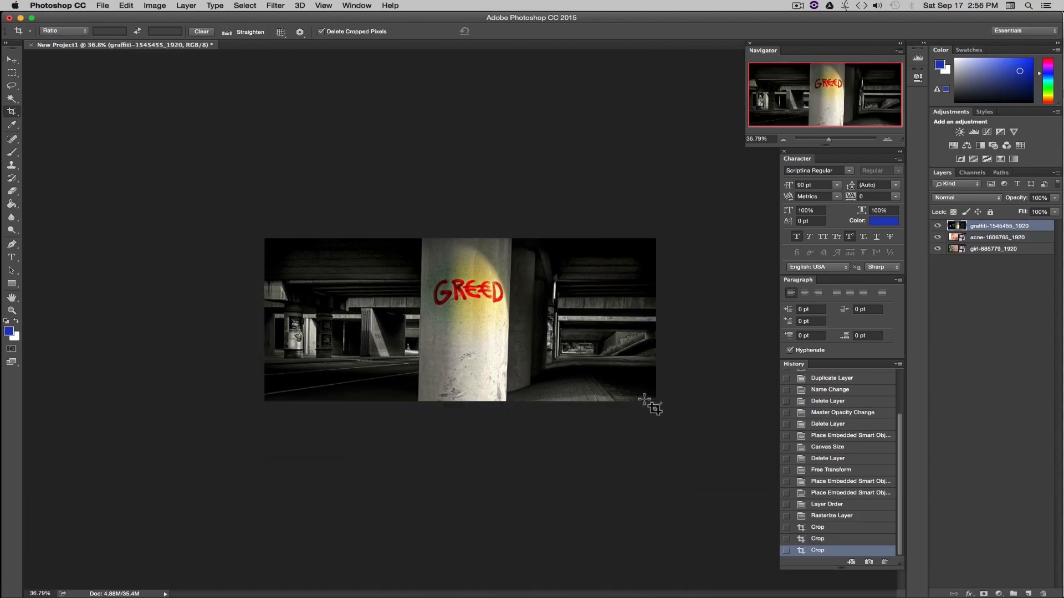
left_click_drag(826, 139, 831, 142)
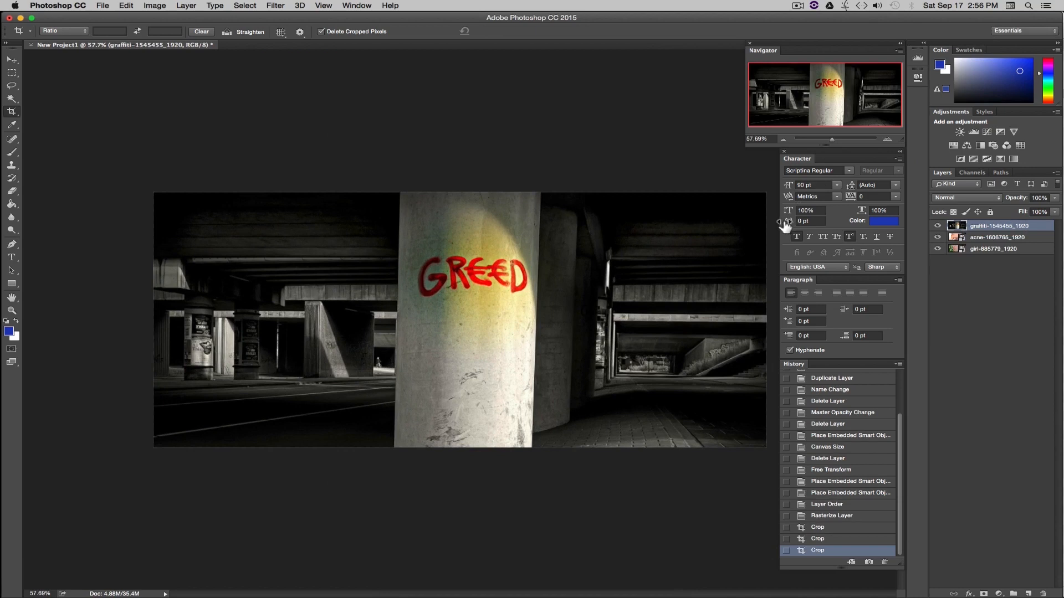
left_click(11, 60)
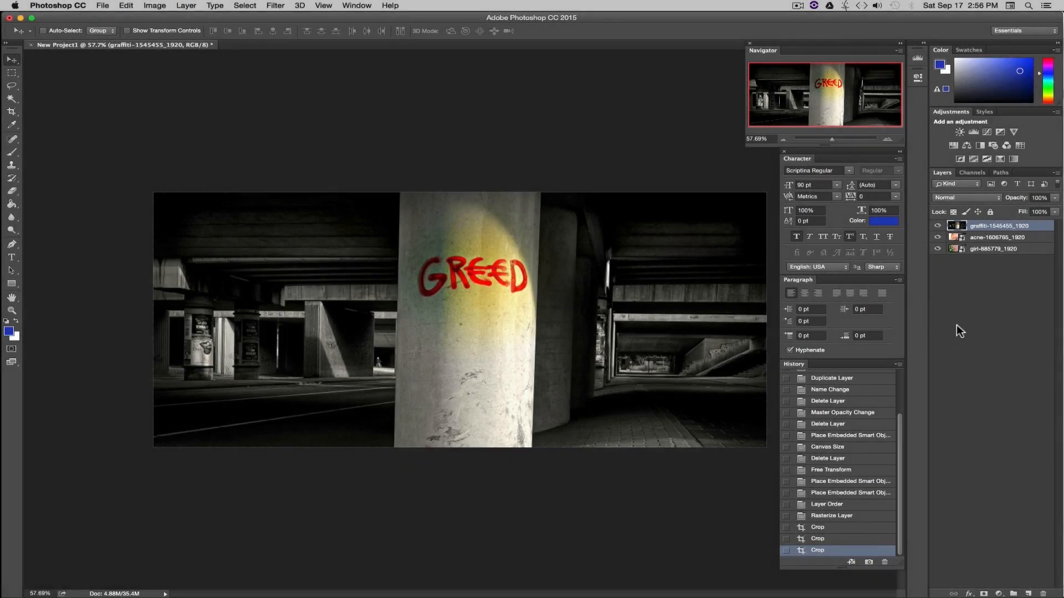
Step: Open the Blending Options of the graffiti layer
right_click(983, 226)
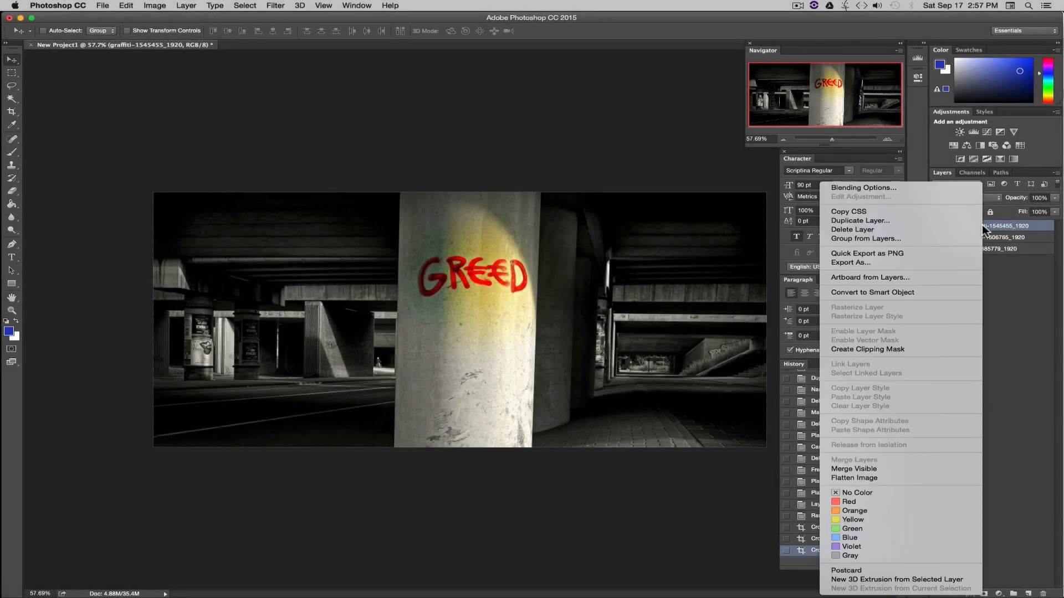
left_click(859, 188)
left_click_drag(521, 241, 554, 204)
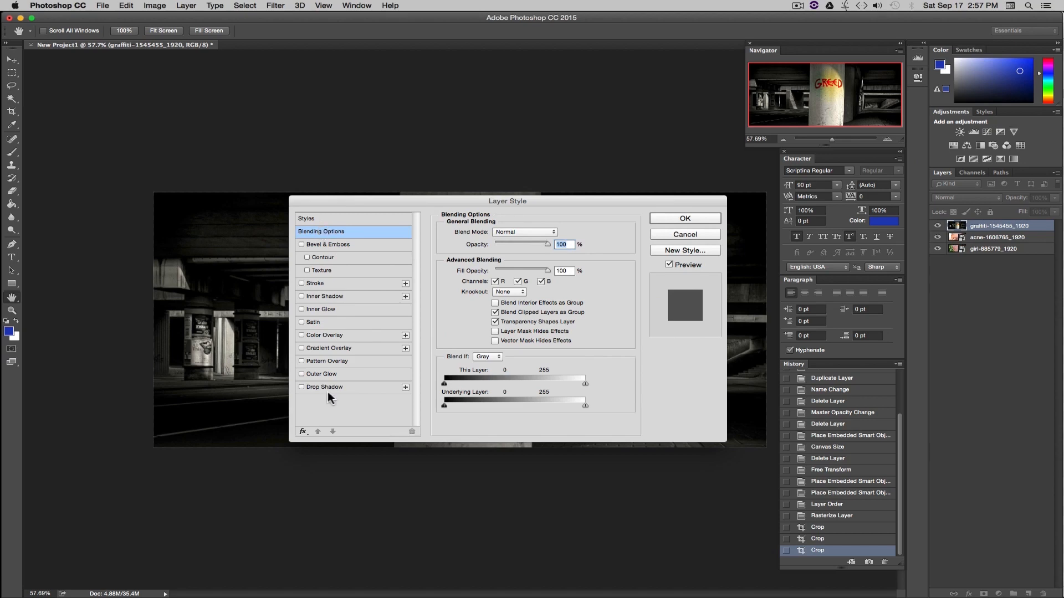
Step: Try the Bevel & Emboss and Satin effects on the graffiti layer, moving the Layer Style dialog clear of the graffiti
left_click(301, 245)
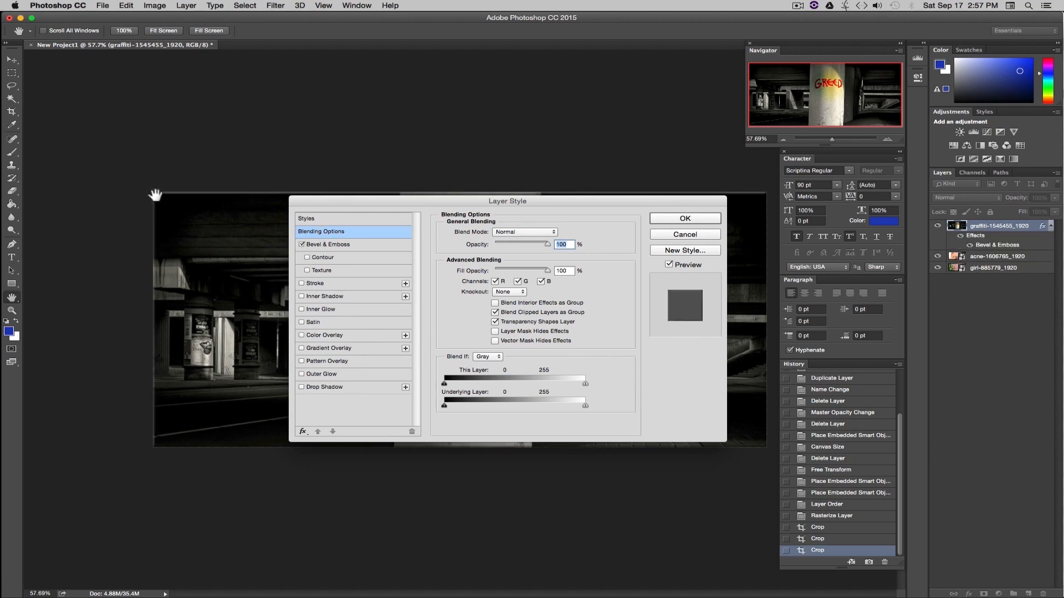
left_click(301, 244)
left_click_drag(369, 204, 693, 213)
left_click(652, 253)
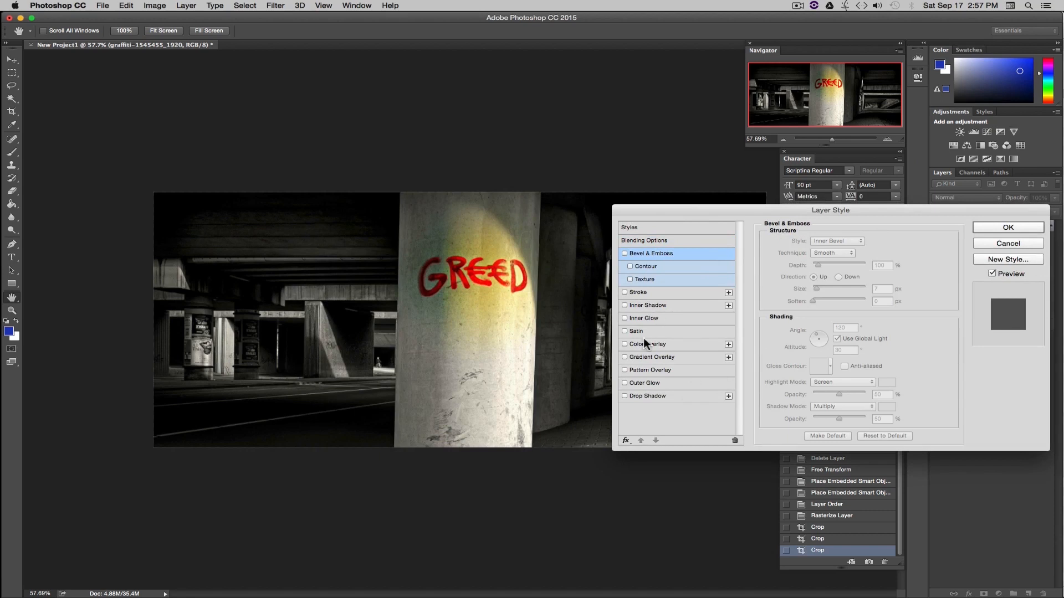
left_click(624, 332)
left_click(625, 332)
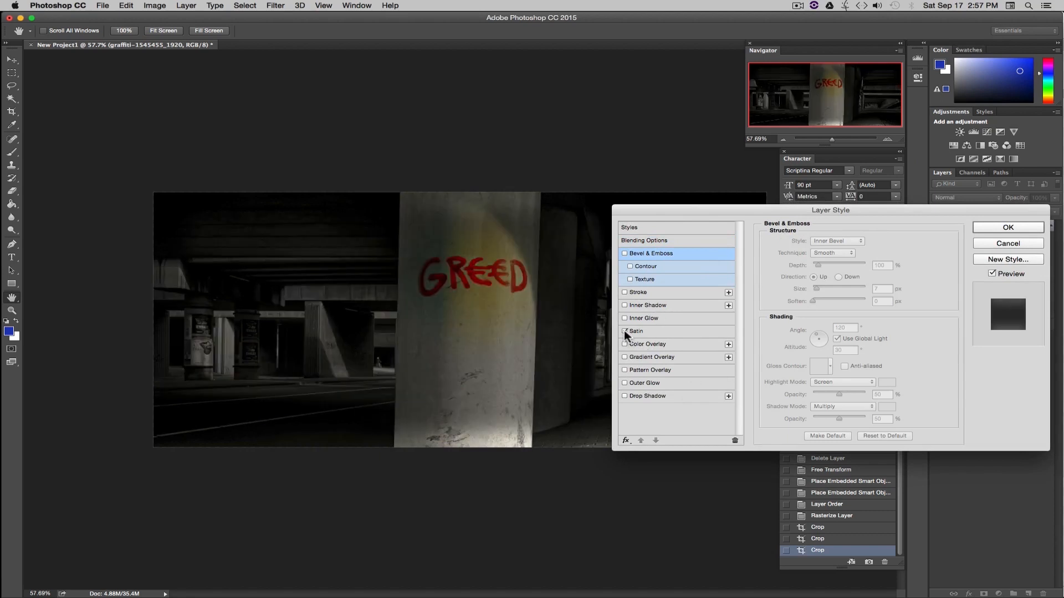
Step: Try the Satin effect on the graffiti layer at 41% opacity, and turn it off again
left_click(638, 331)
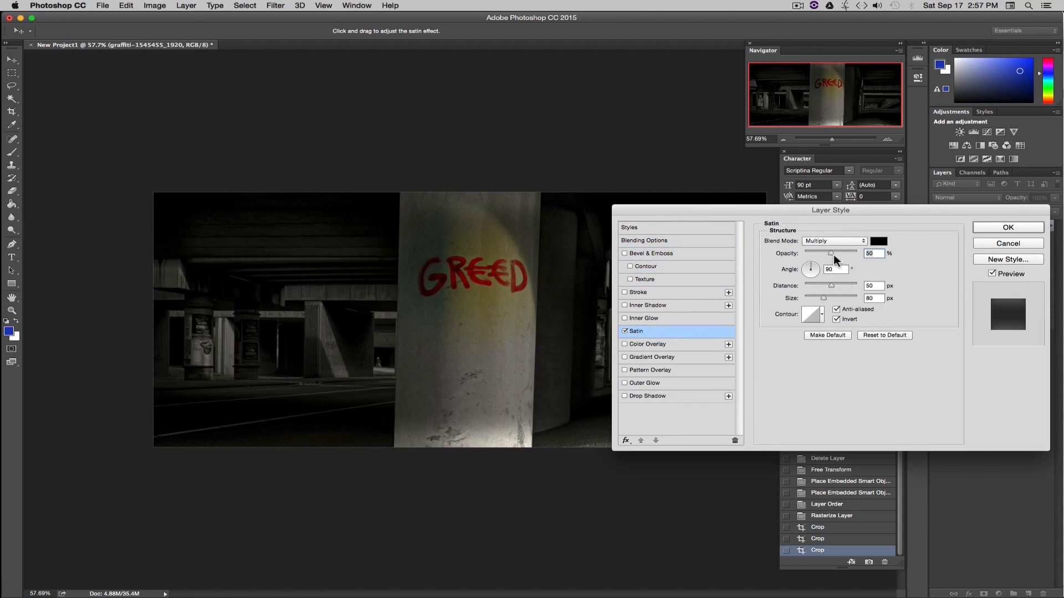
mouse_move(832, 253)
left_mouse_down()
mouse_move(792, 261)
mouse_move(858, 254)
mouse_move(826, 253)
left_mouse_up()
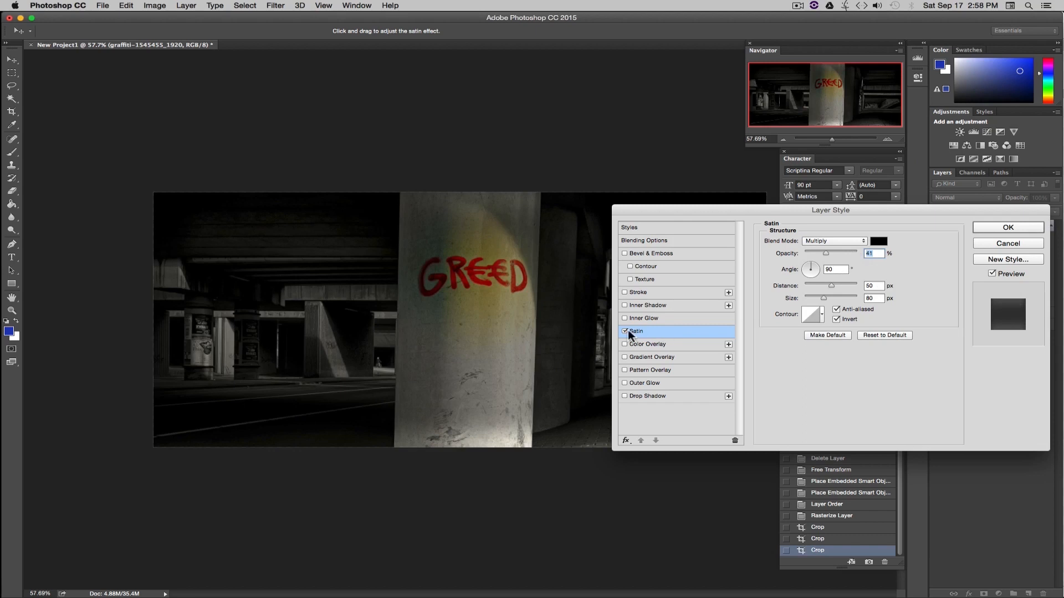
left_click(625, 332)
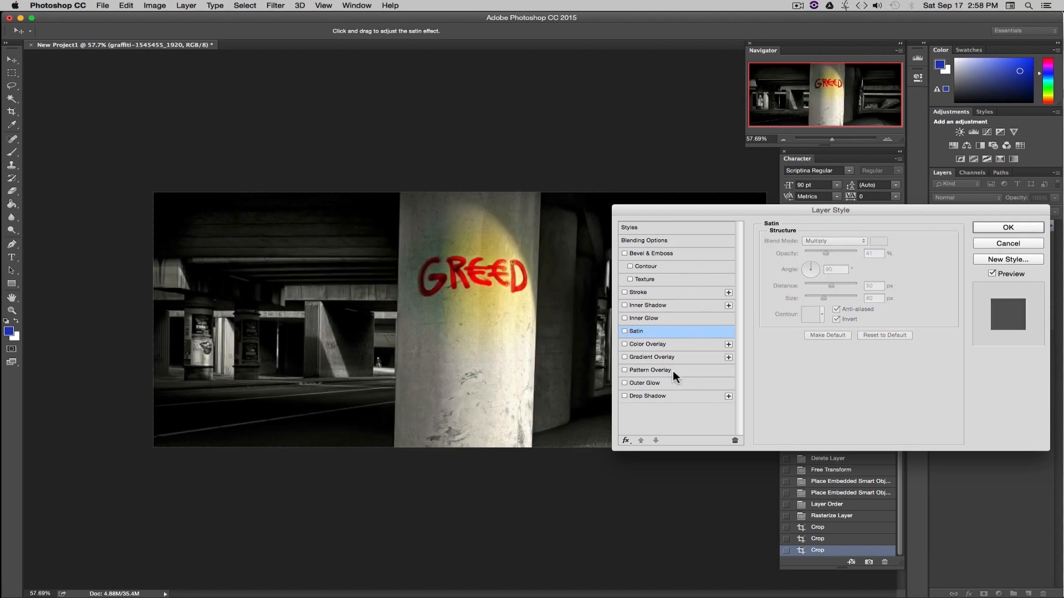
Step: View the Color Overlay settings and try the Gradient Overlay effect on the graffiti layer, leaving both disabled
left_click(633, 346)
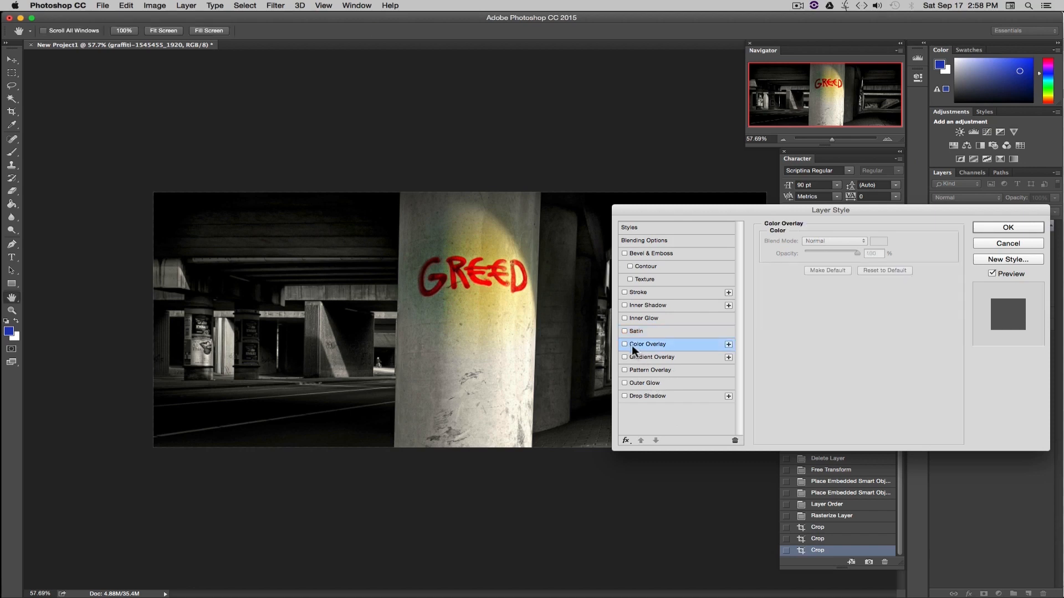
left_click(624, 356)
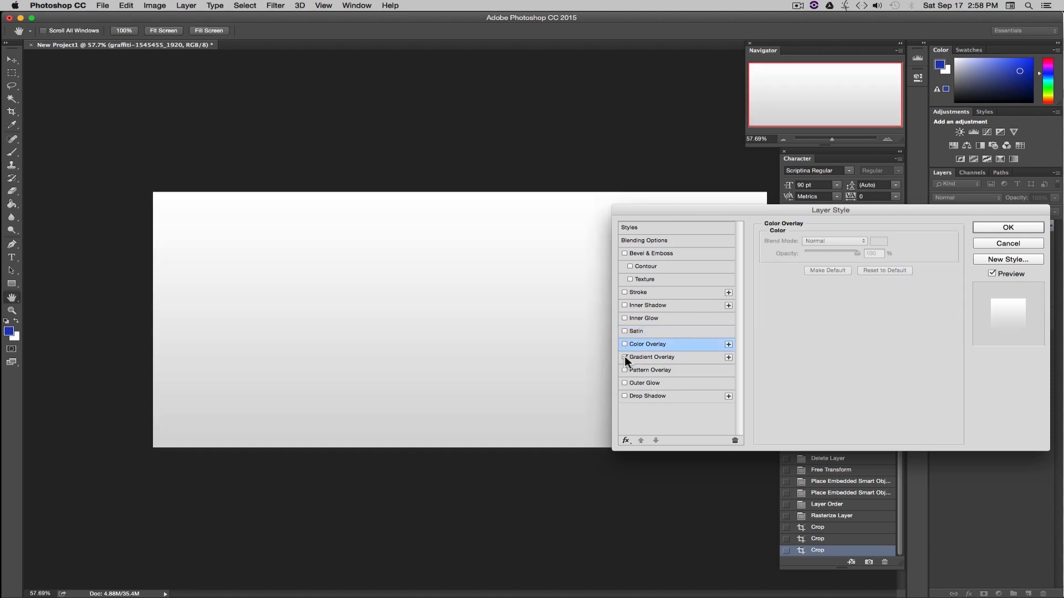
left_click(647, 357)
left_click(625, 355)
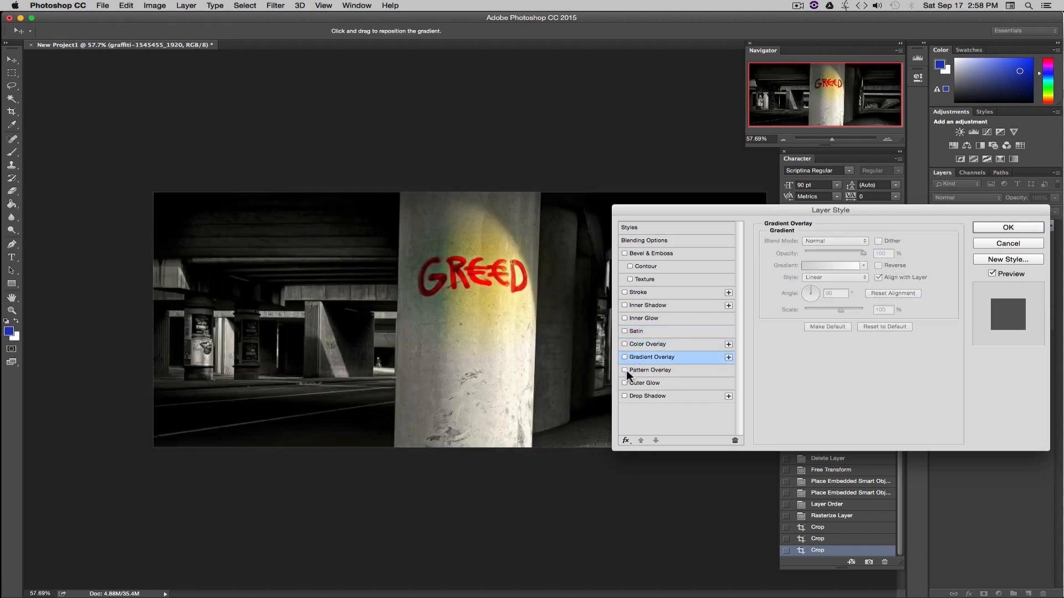
Step: Try a Pattern Overlay at 24% opacity on the graffiti layer, disable it and close the Layer Style dialog
left_click(625, 370)
left_click(650, 371)
left_click_drag(857, 253, 830, 254)
left_click_drag(810, 256, 820, 259)
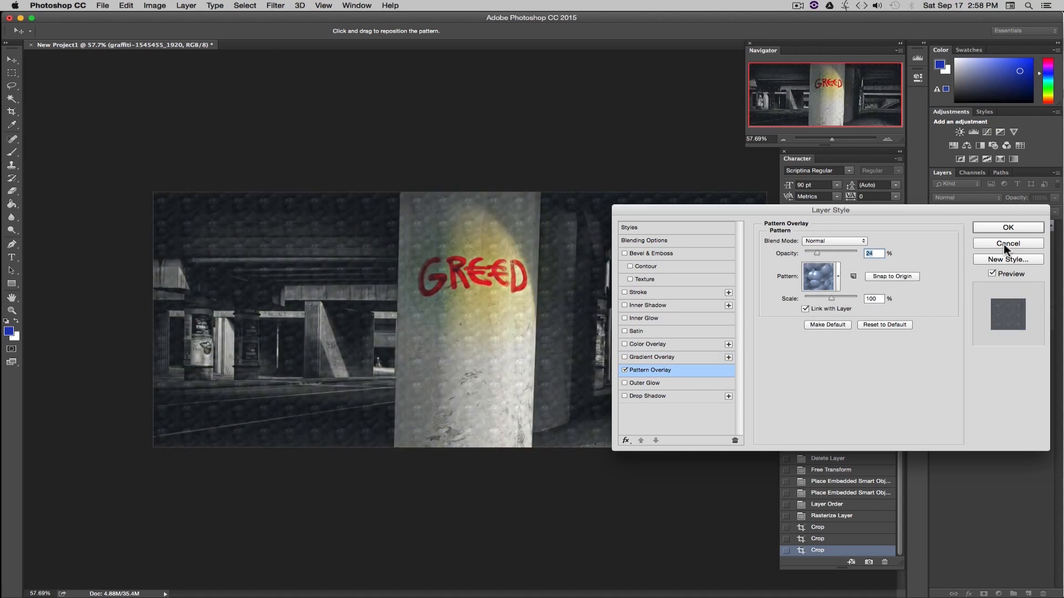
left_click(624, 371)
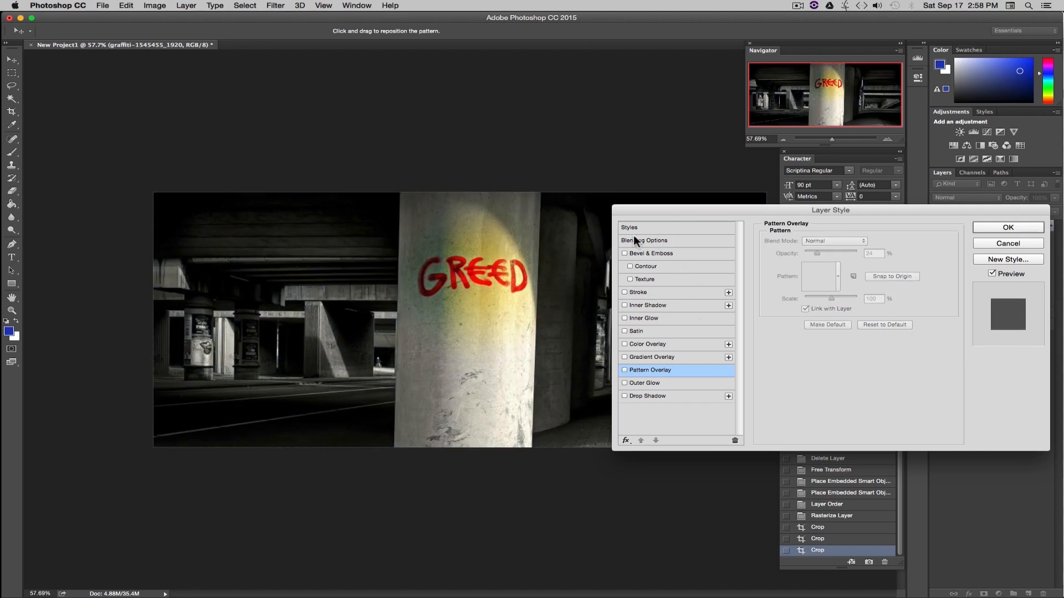
left_click(1008, 227)
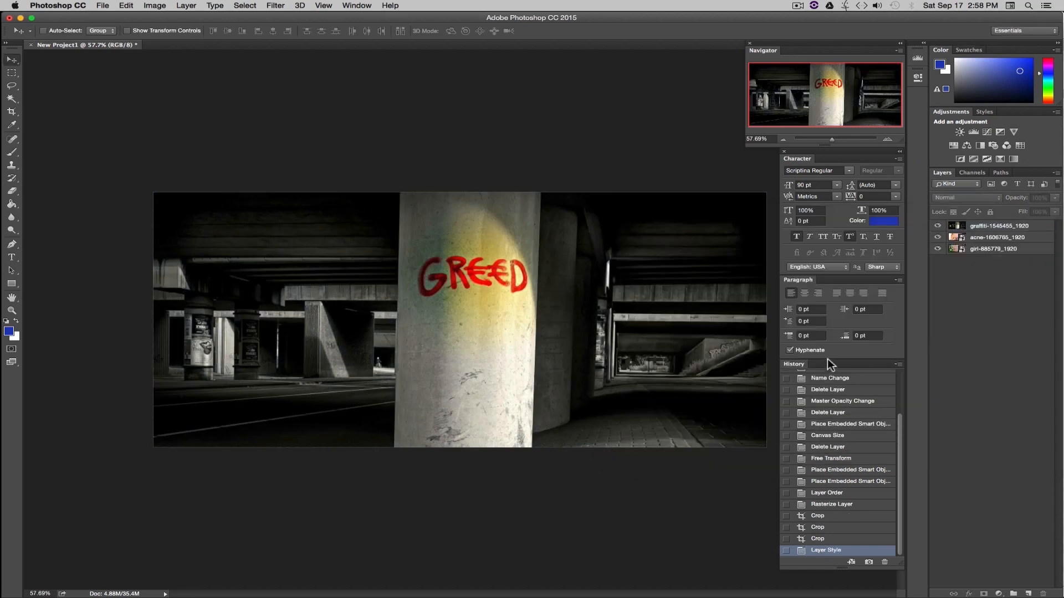
Step: View the Blending Options of the graffiti, acne and girl layers one after another, closing each dialog without changing any settings
double_click(1043, 229)
left_click_drag(851, 216, 485, 215)
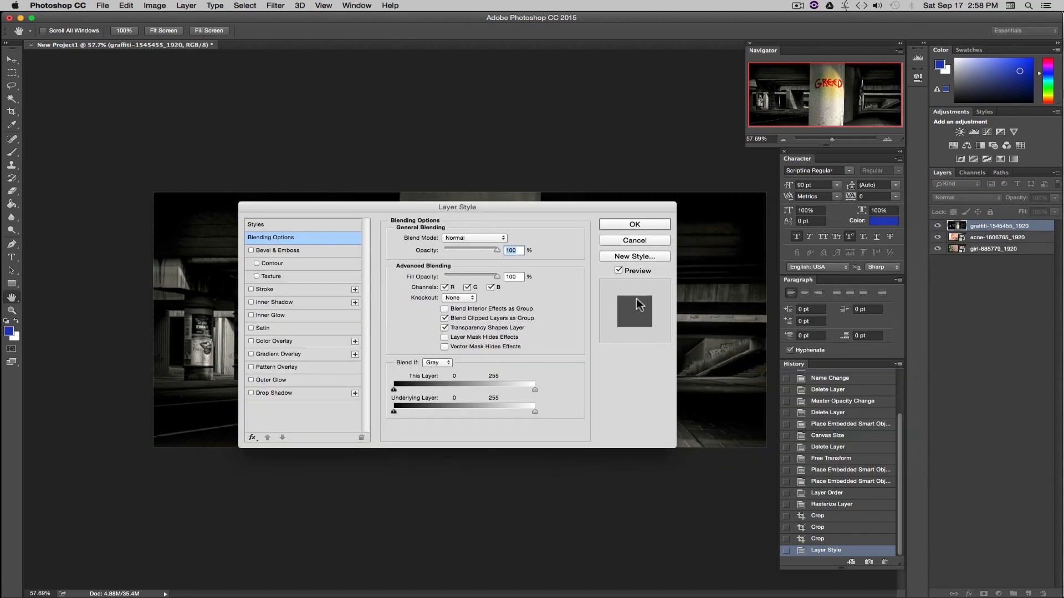
left_click(648, 239)
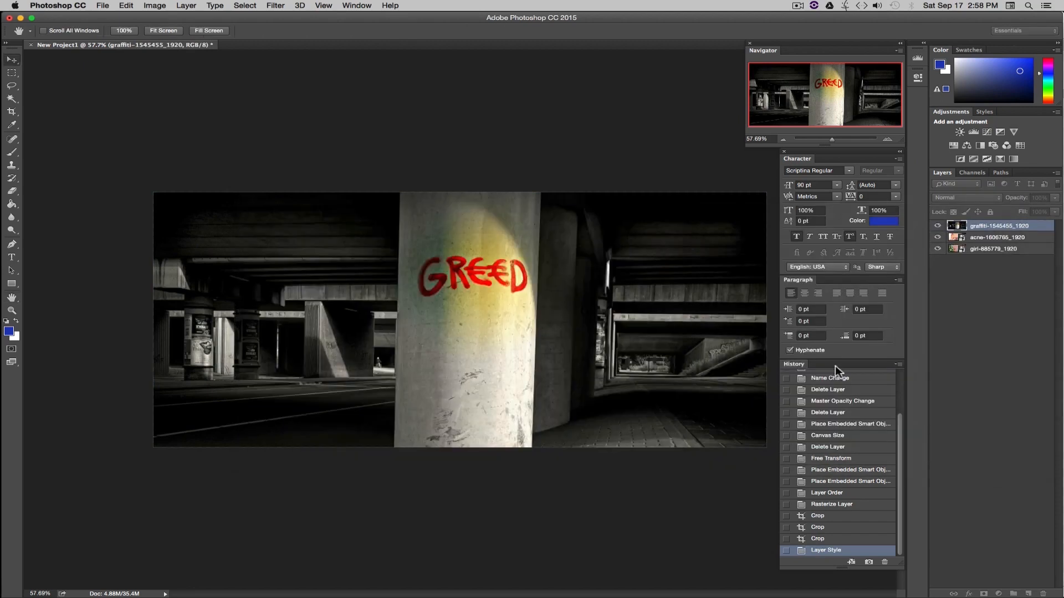
double_click(1036, 237)
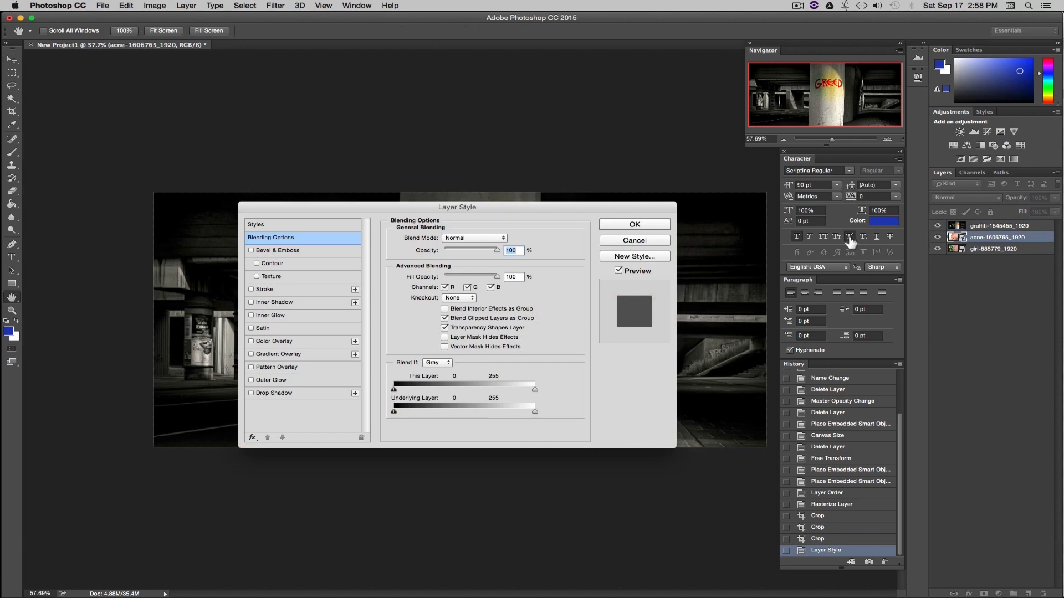
left_click_drag(468, 213, 483, 226)
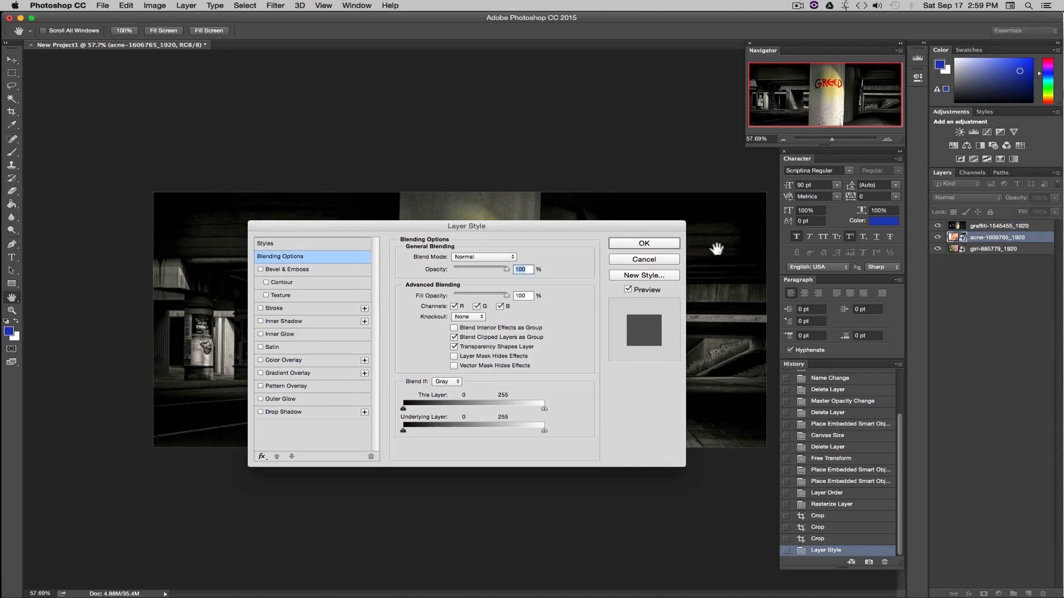
left_click(673, 245)
double_click(1031, 250)
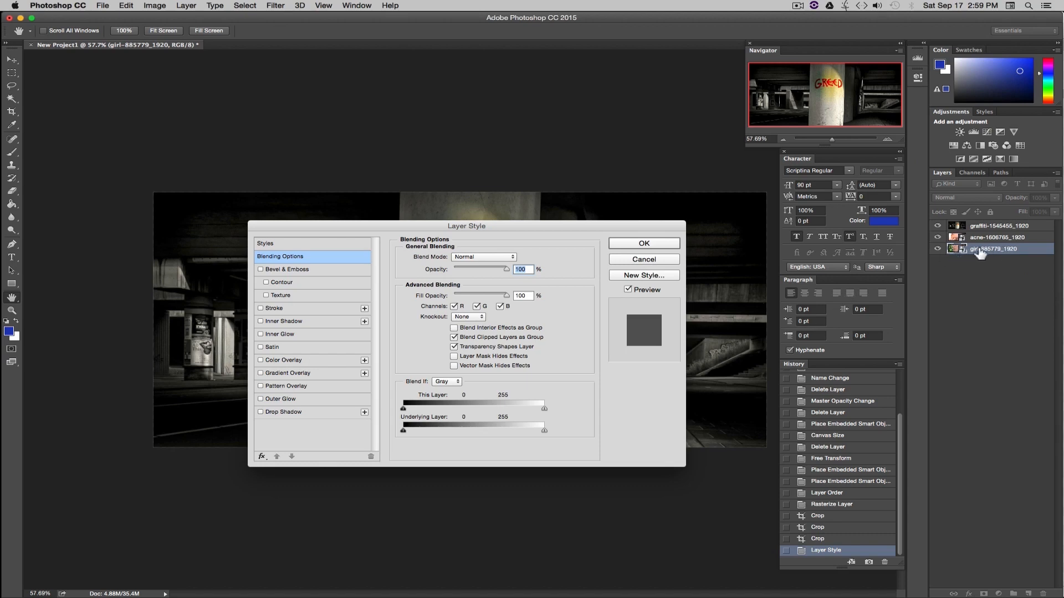
left_click(644, 246)
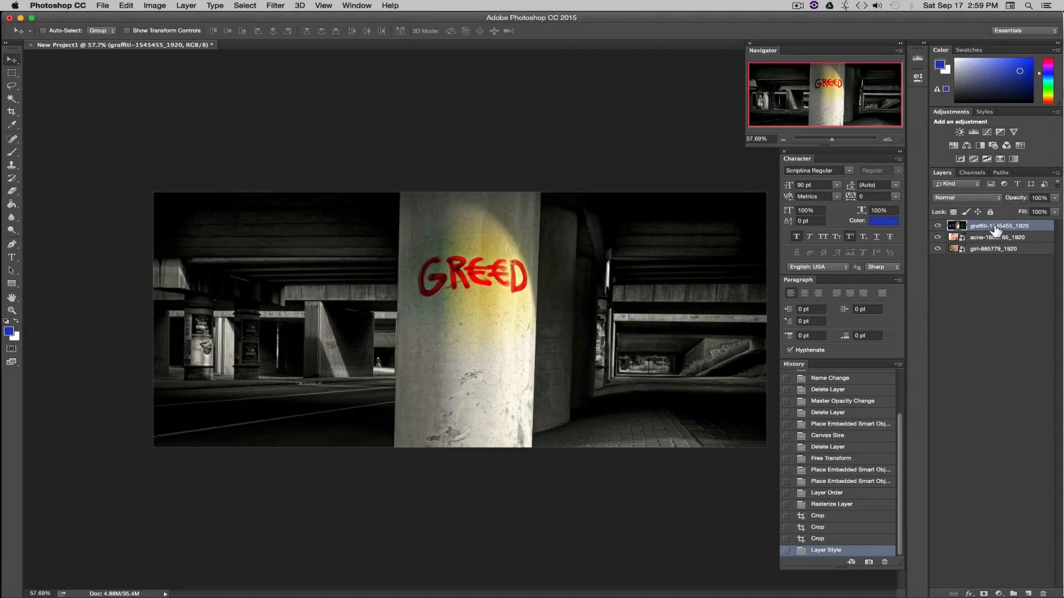
Step: Draw a large Elliptical Marquee selection around the pillar and its GREED lettering, and delete the selected area from the graffiti layer
left_click(12, 73)
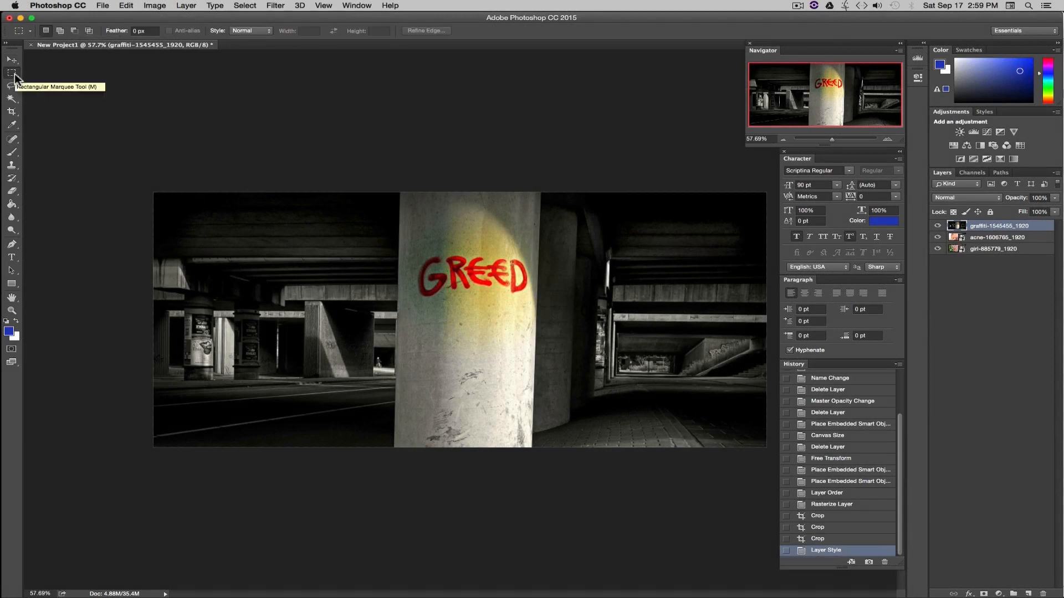
left_click(14, 74)
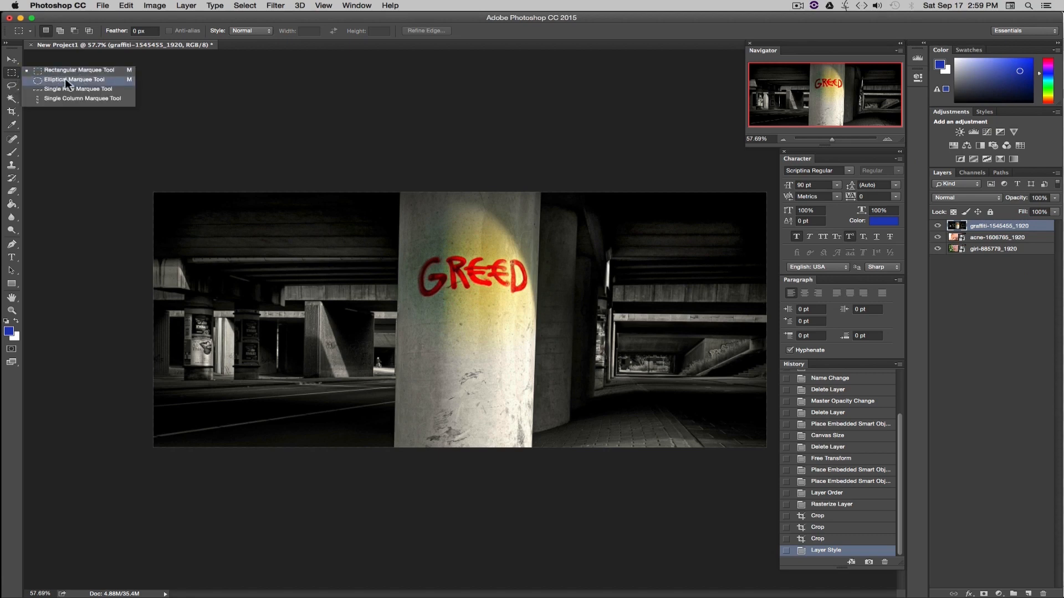
left_click(56, 79)
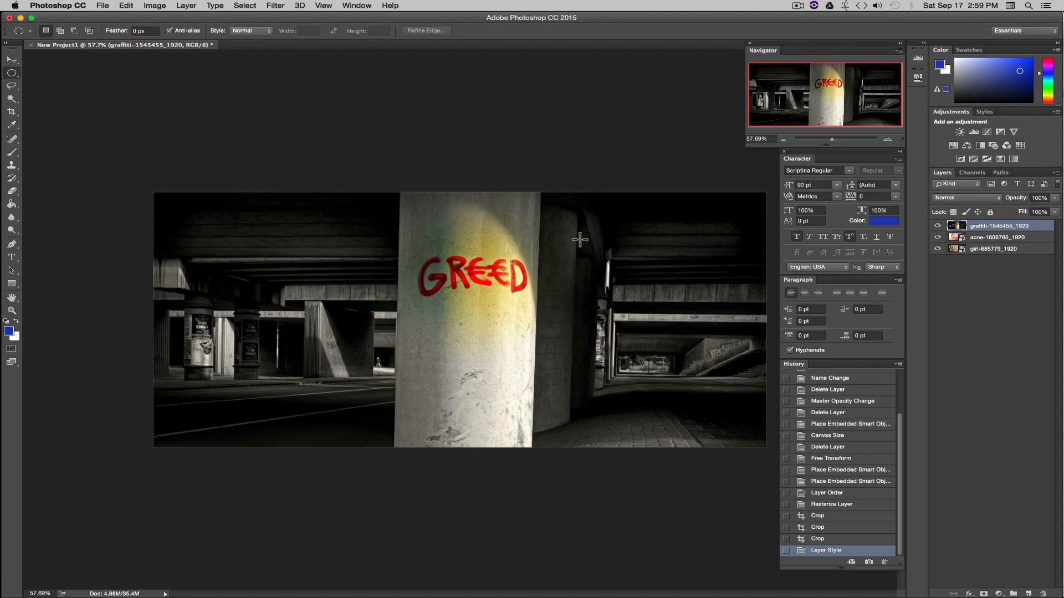
left_click_drag(623, 212, 280, 433)
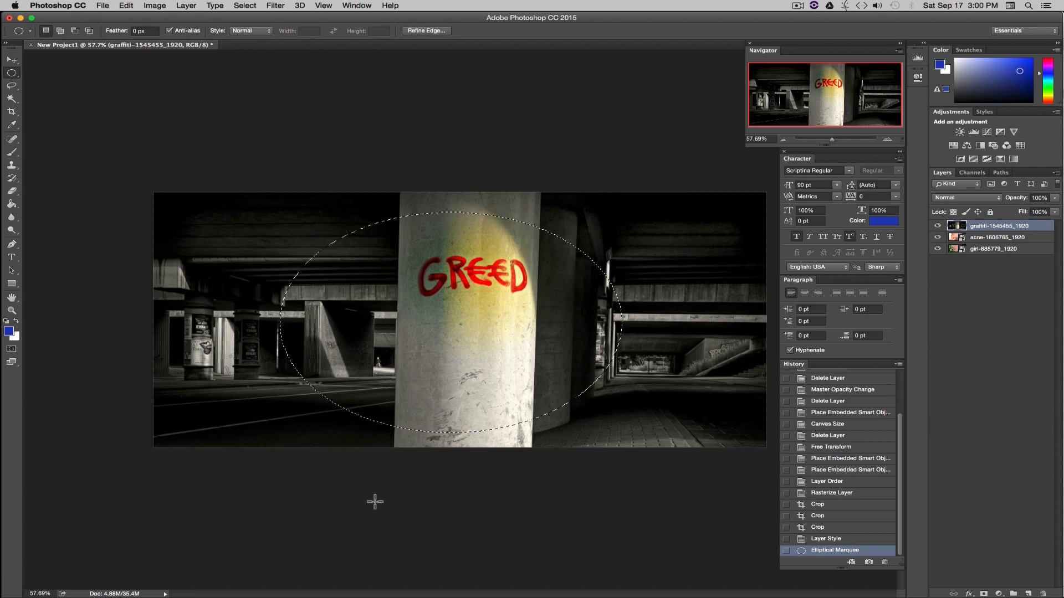
key("BackSpace")
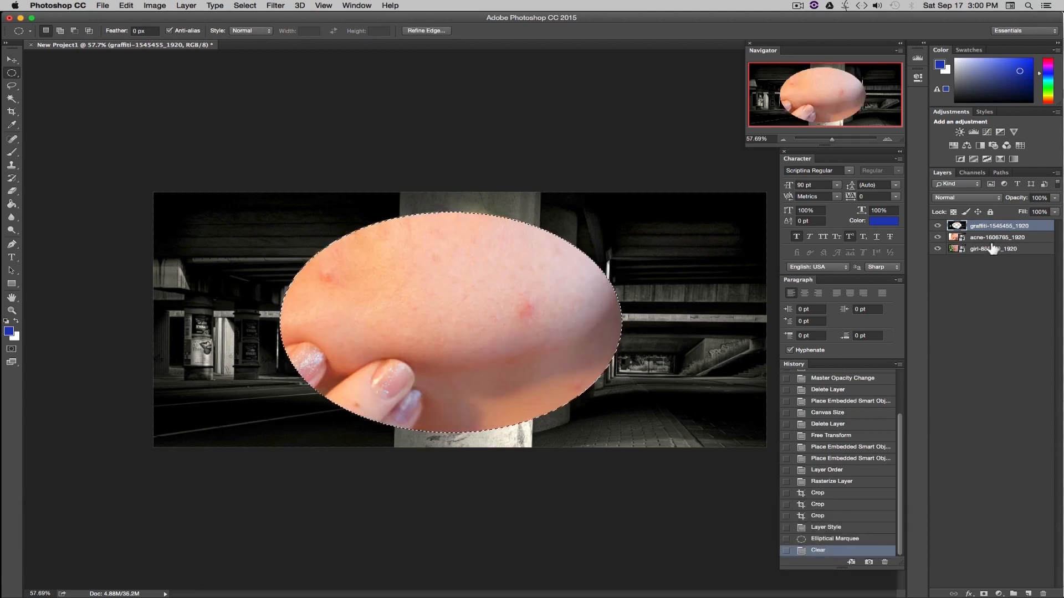
Step: Deselect the elliptical area with the Move tool active, and revert the document to the Layer Style history state
left_click(14, 62)
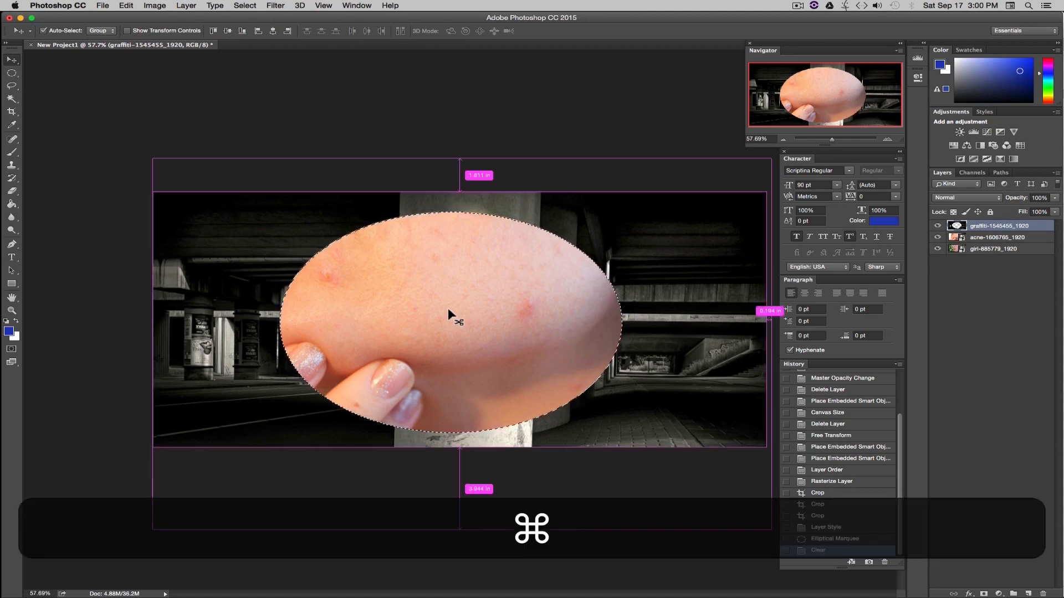
key("super+d")
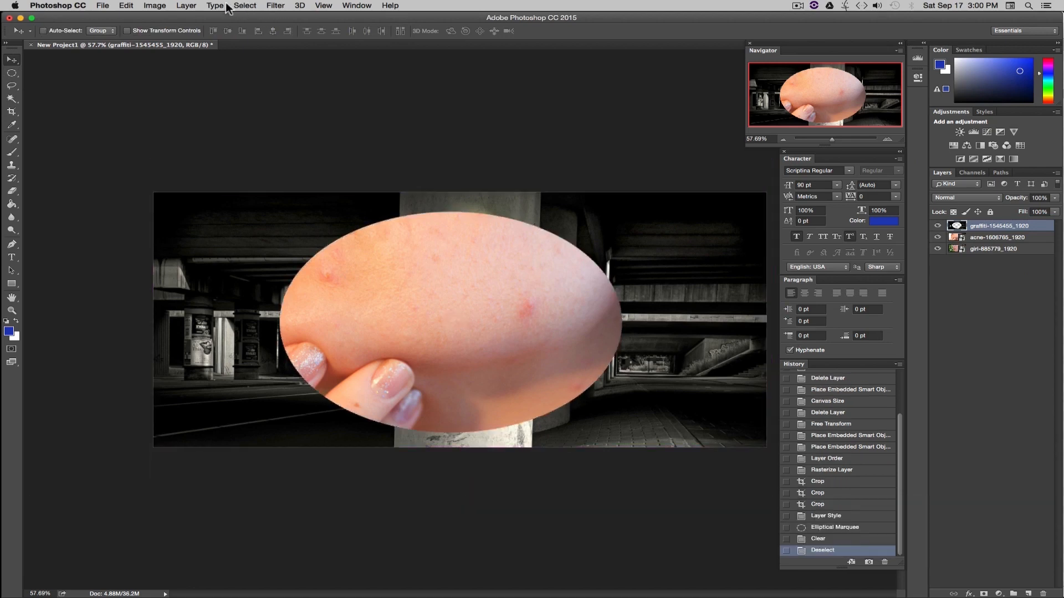
left_click(244, 5)
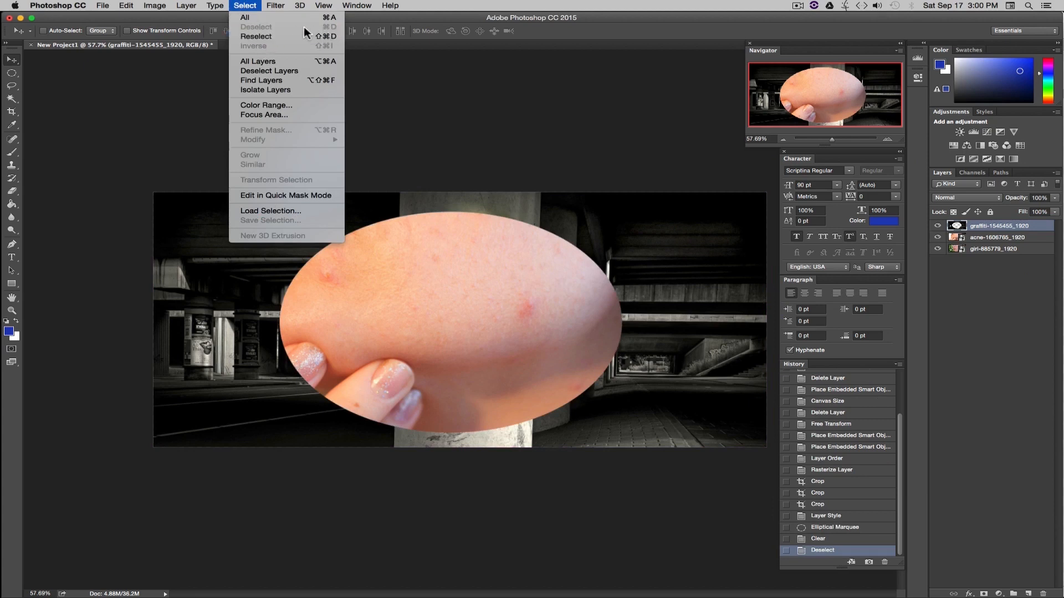
left_click(35, 86)
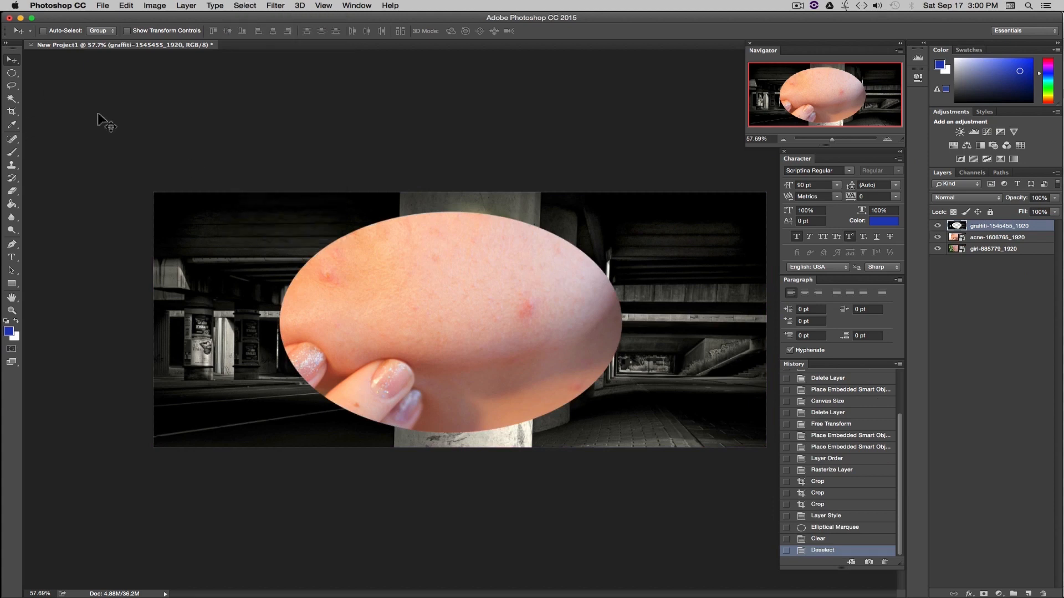
left_click(826, 516)
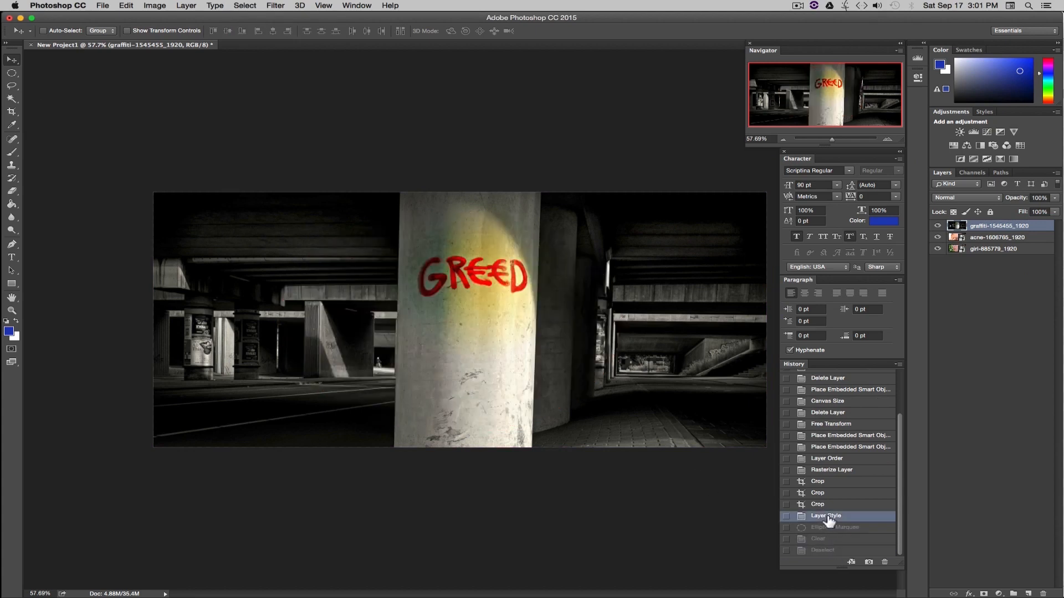
Step: Draw a Rectangular Marquee selection around the GREED lettering and delete the selected area from the graffiti layer
left_click(11, 72)
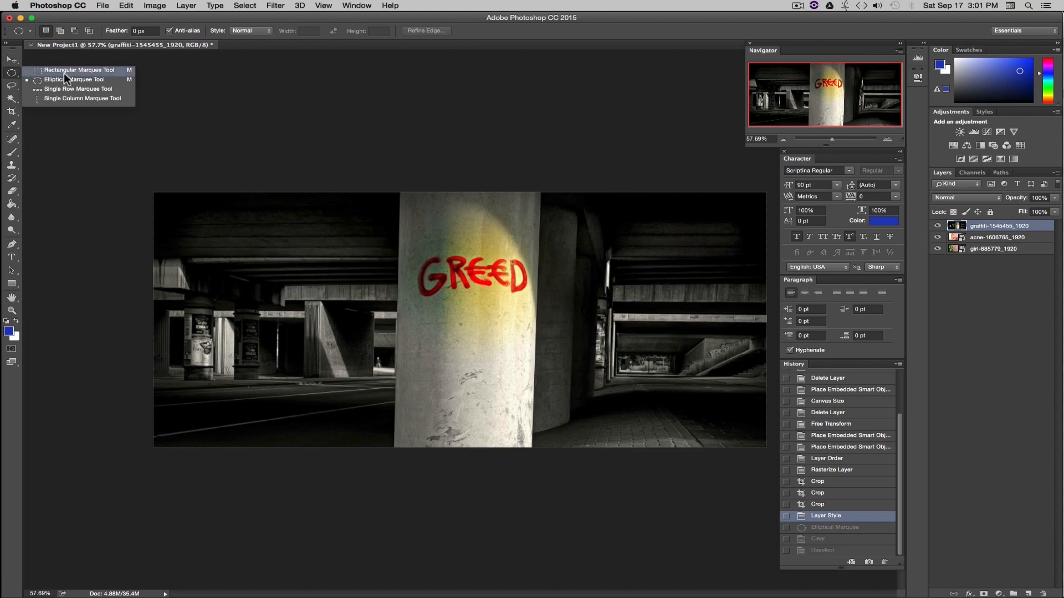
left_click(65, 71)
left_click_drag(546, 251, 379, 314)
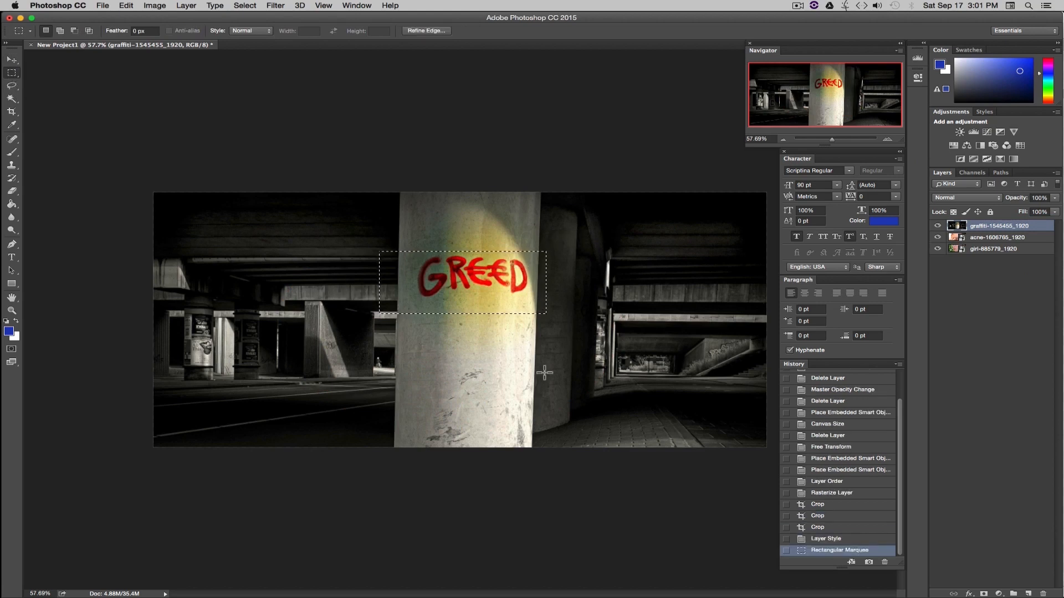
key("BackSpace")
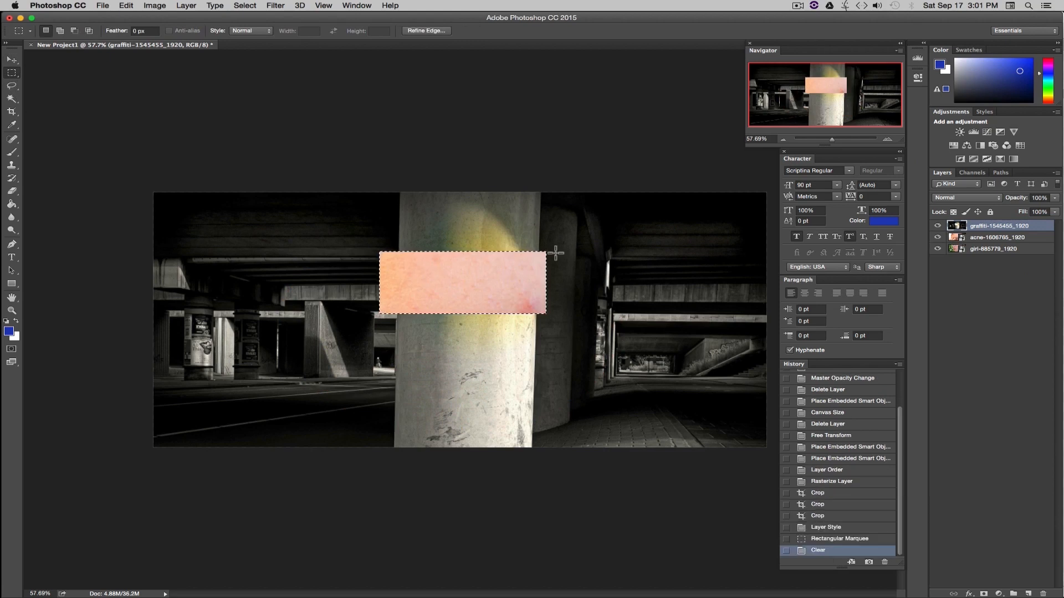
Step: Deselect the rectangular area, restore the Layer Style history state and return to the Move tool
left_click(255, 6)
left_click(264, 27)
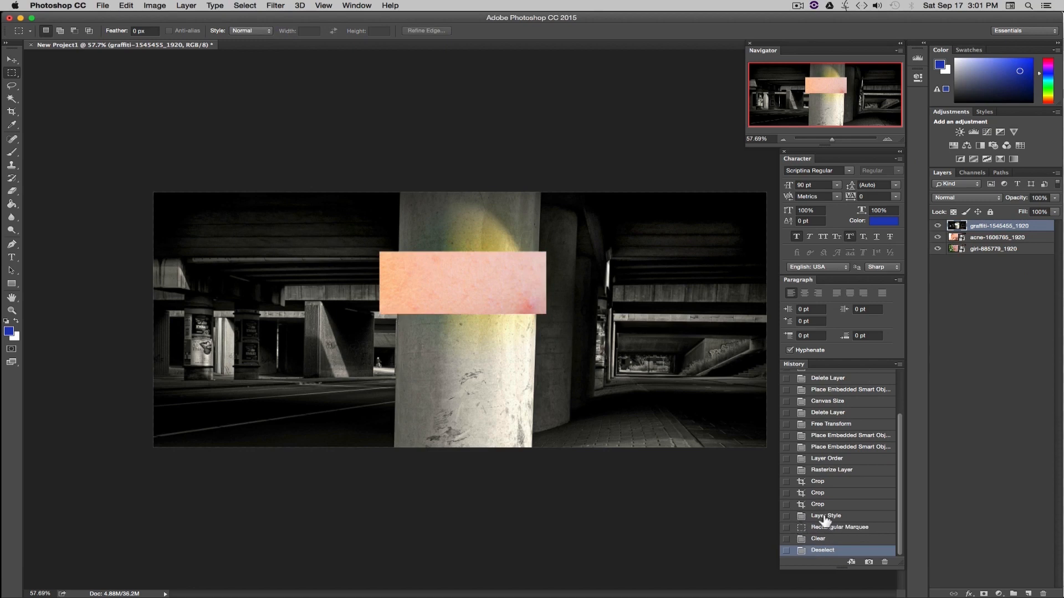
left_click(826, 516)
left_click(14, 61)
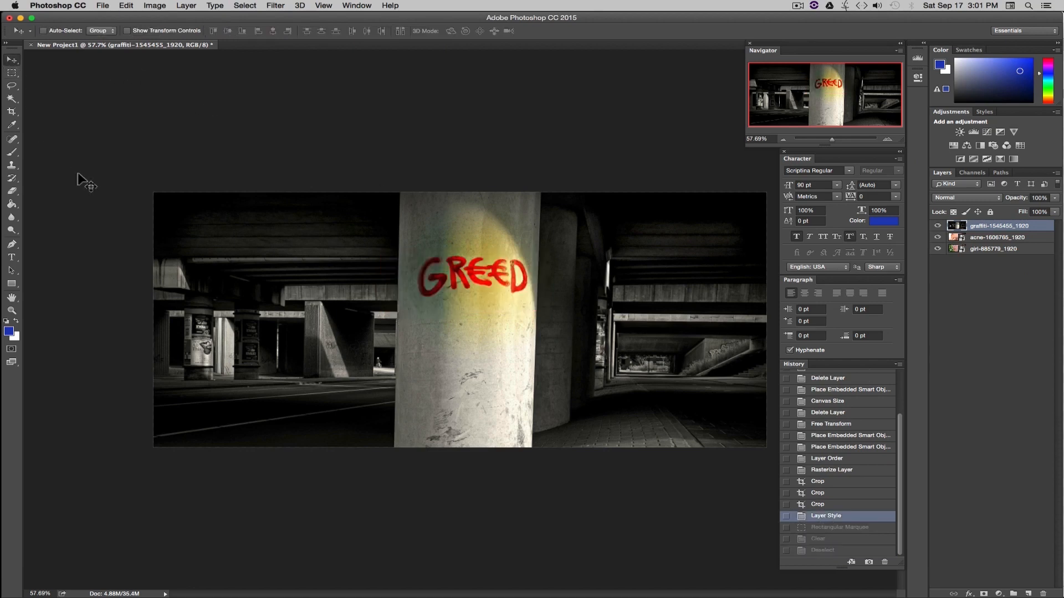
Step: Try deleting an irregular Lasso selection across the graffiti pillar, and revert to the Layer Style history state
left_click(12, 87)
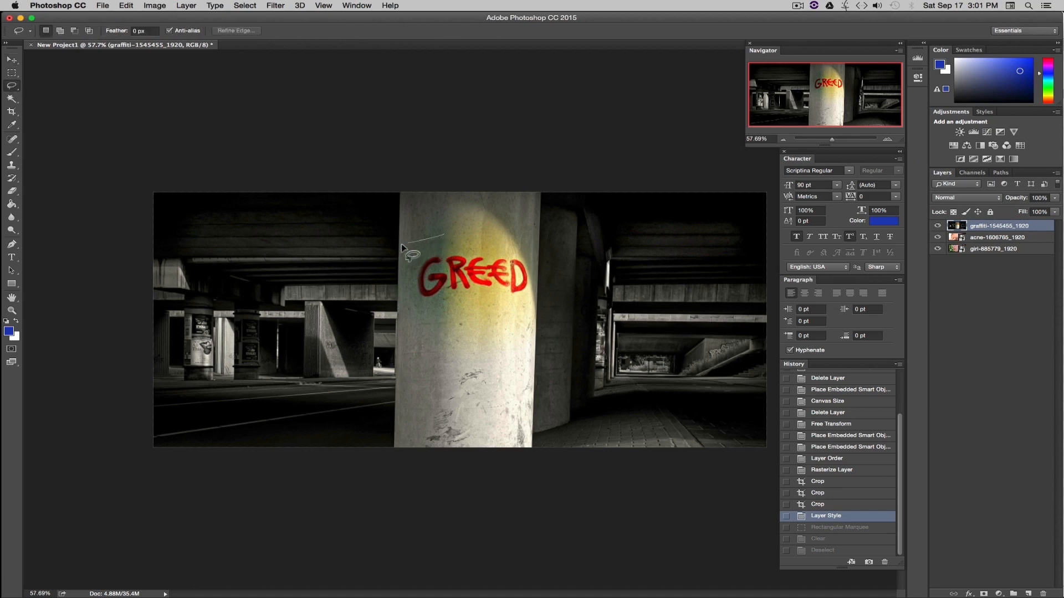
mouse_move(367, 357)
left_mouse_down()
mouse_move(427, 391)
mouse_move(508, 357)
mouse_move(581, 379)
mouse_move(650, 344)
mouse_move(544, 305)
mouse_move(570, 254)
mouse_move(549, 220)
mouse_move(522, 303)
mouse_move(498, 318)
mouse_move(455, 313)
mouse_move(424, 356)
mouse_move(443, 235)
left_mouse_up()
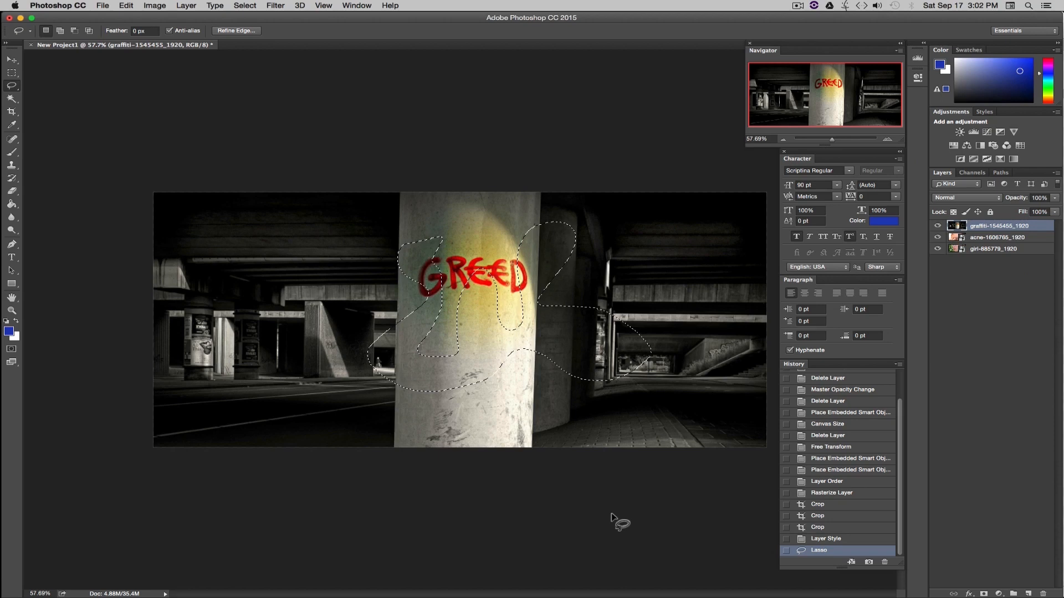
key("BackSpace")
left_click(825, 528)
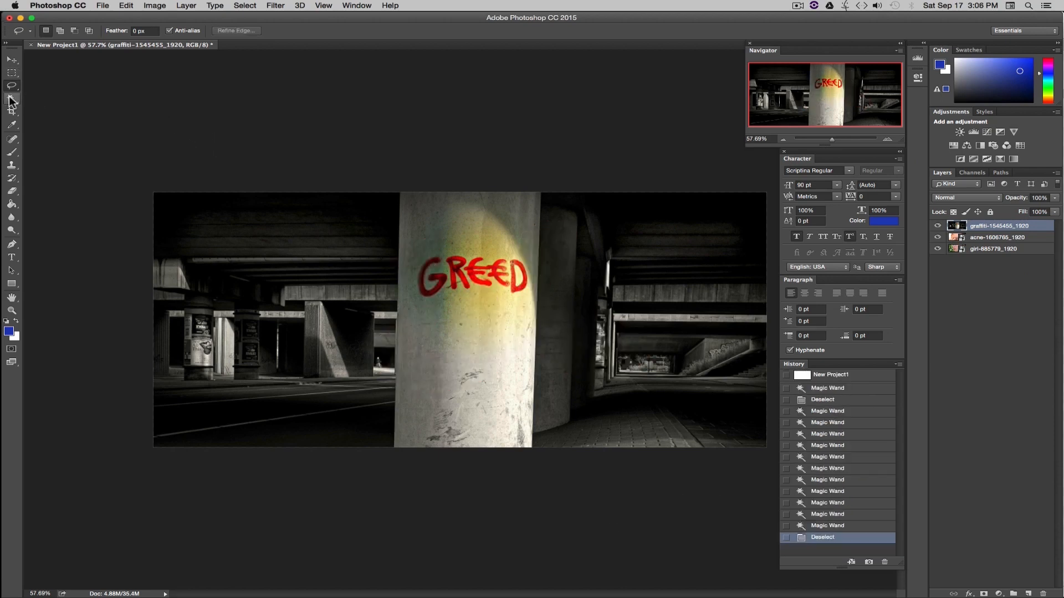
Step: Hide the graffiti layer and make the acne-1606765_1920 layer active for the Magic Wand tool
left_click(11, 99)
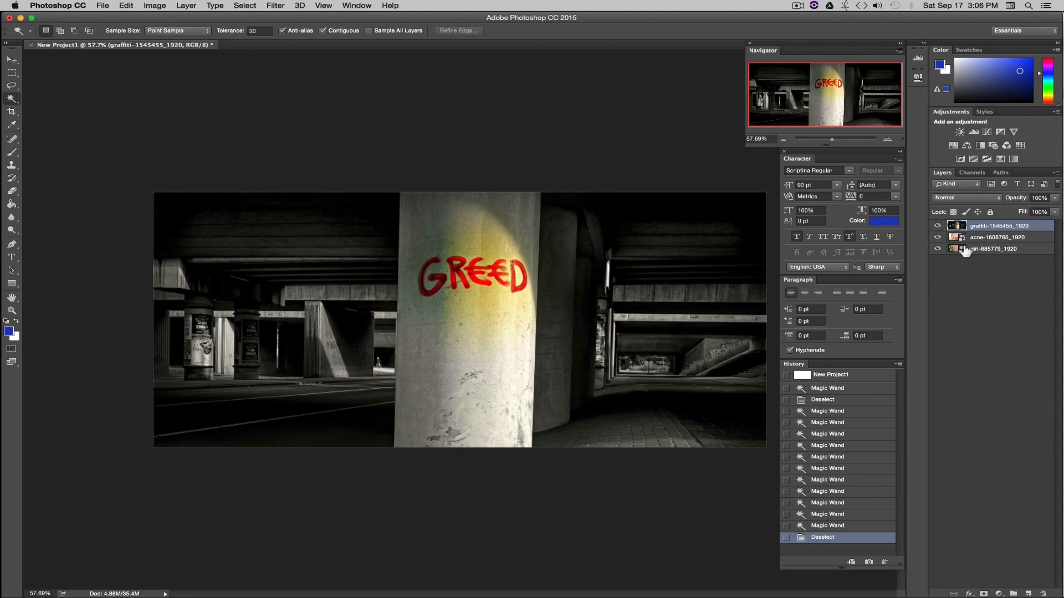
left_click(938, 226)
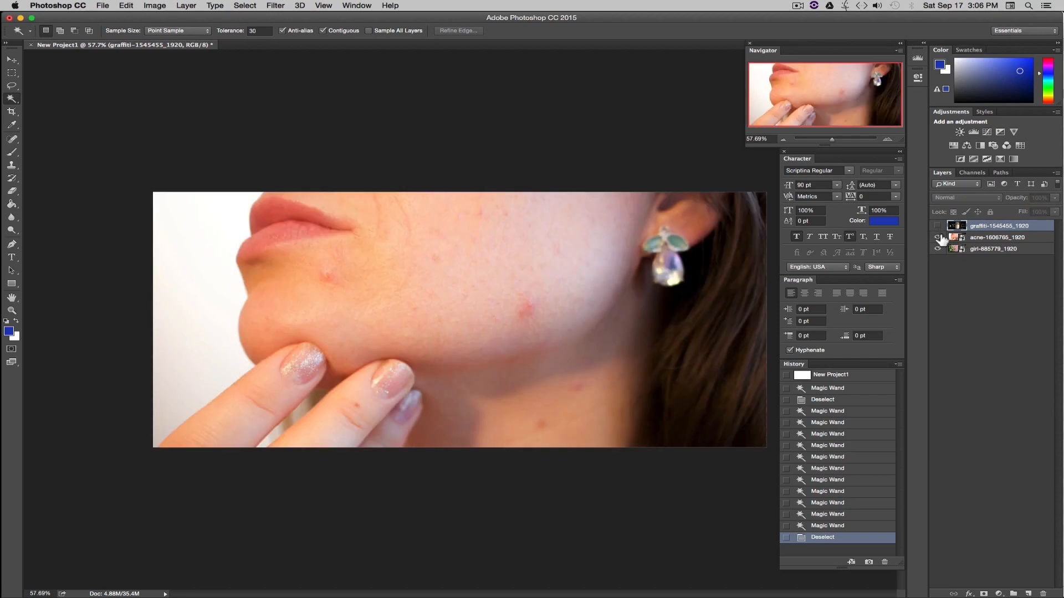
left_click(1026, 238)
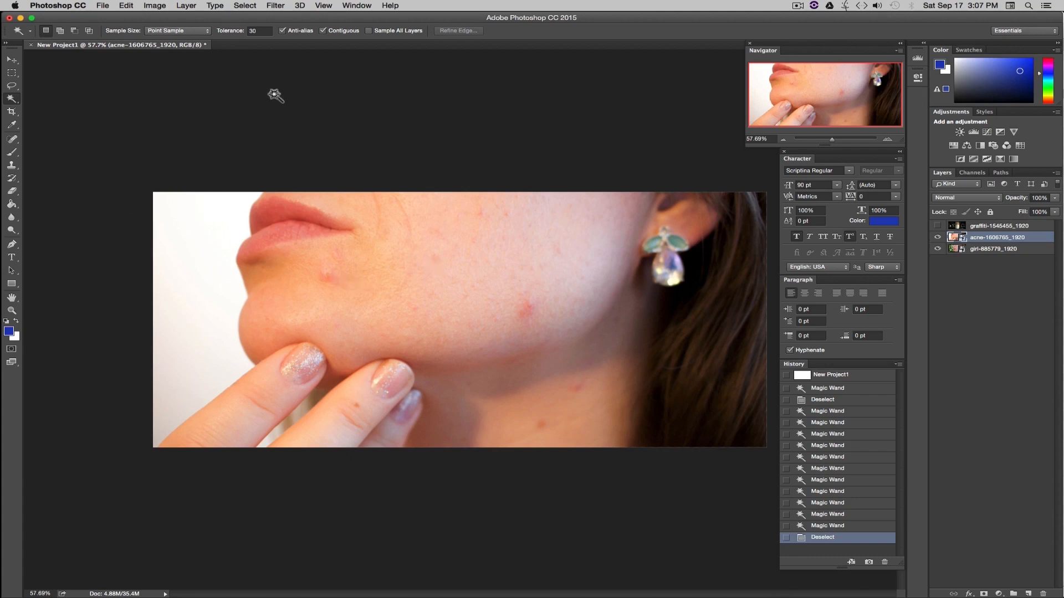
Step: Set the Magic Wand tolerance to 40 and select the white background beside the face
left_click_drag(260, 31, 230, 30)
type("40")
key("Return")
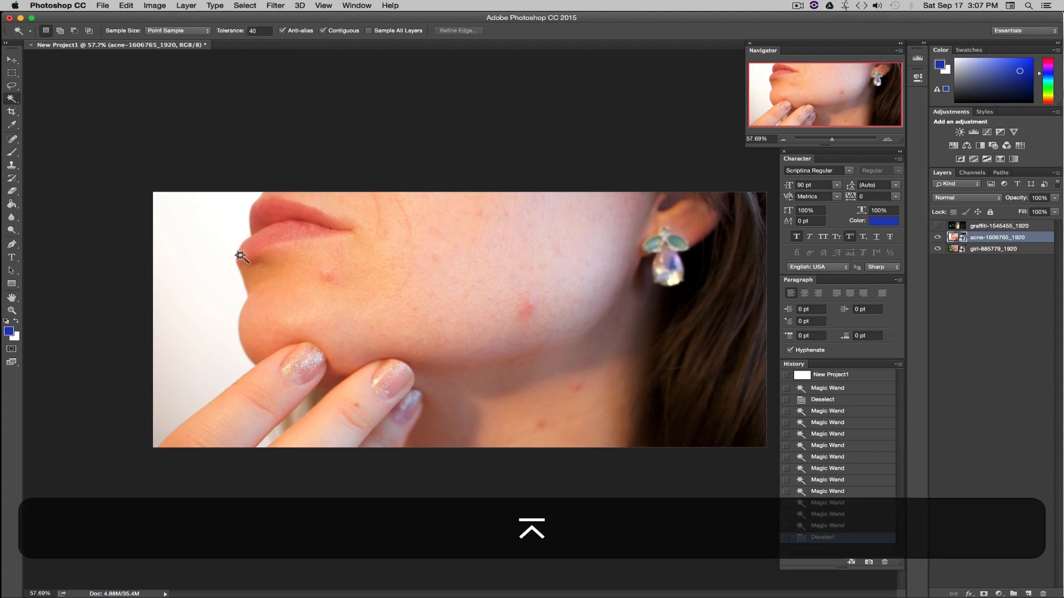
left_click(248, 348)
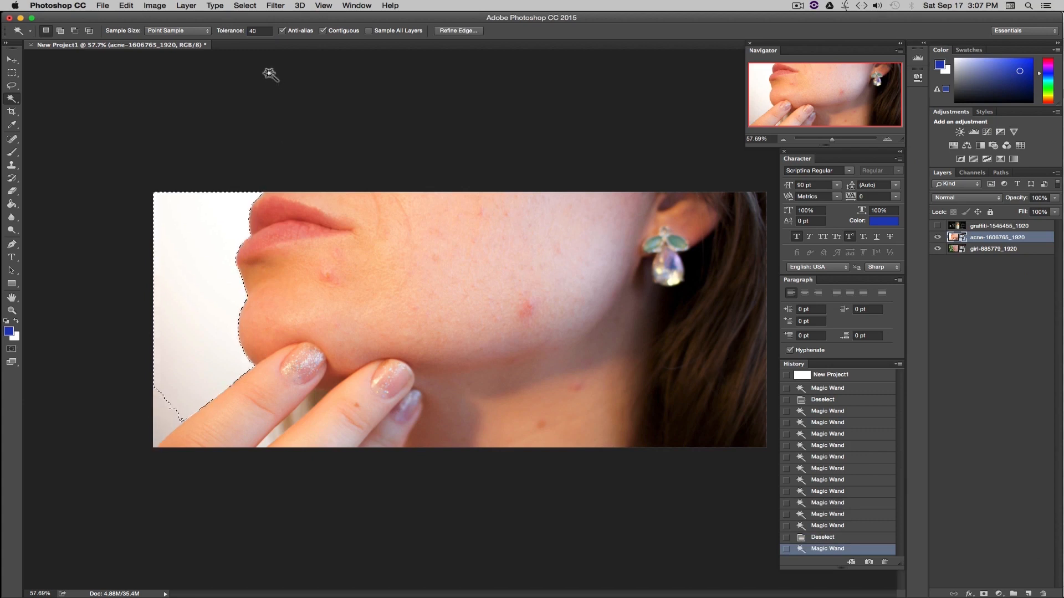
Step: Raise the Magic Wand tolerance to 50, clear the selection and select the white background again
left_click(253, 31)
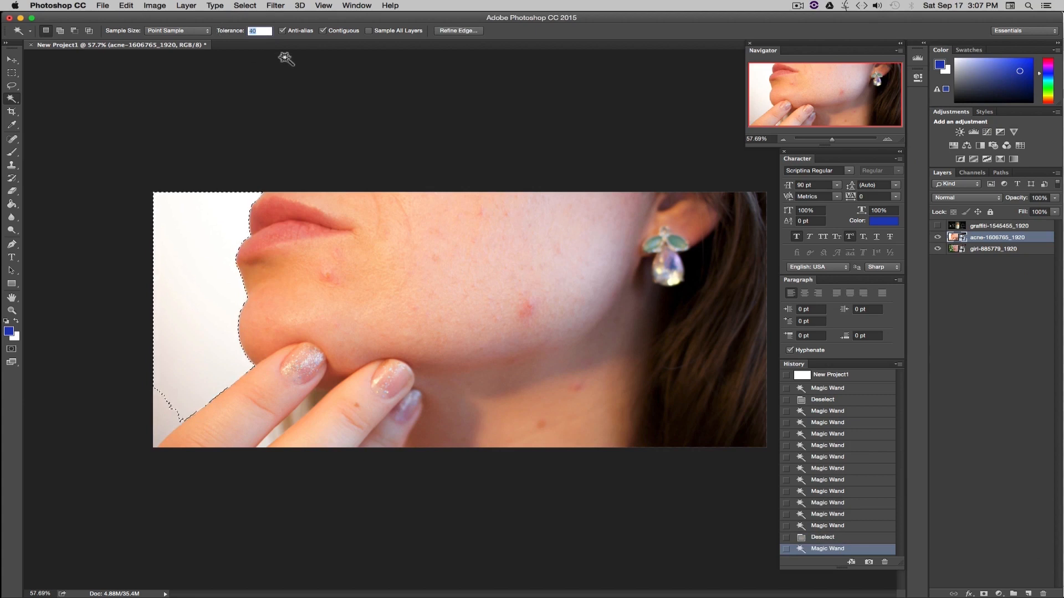
type("50")
key("Return")
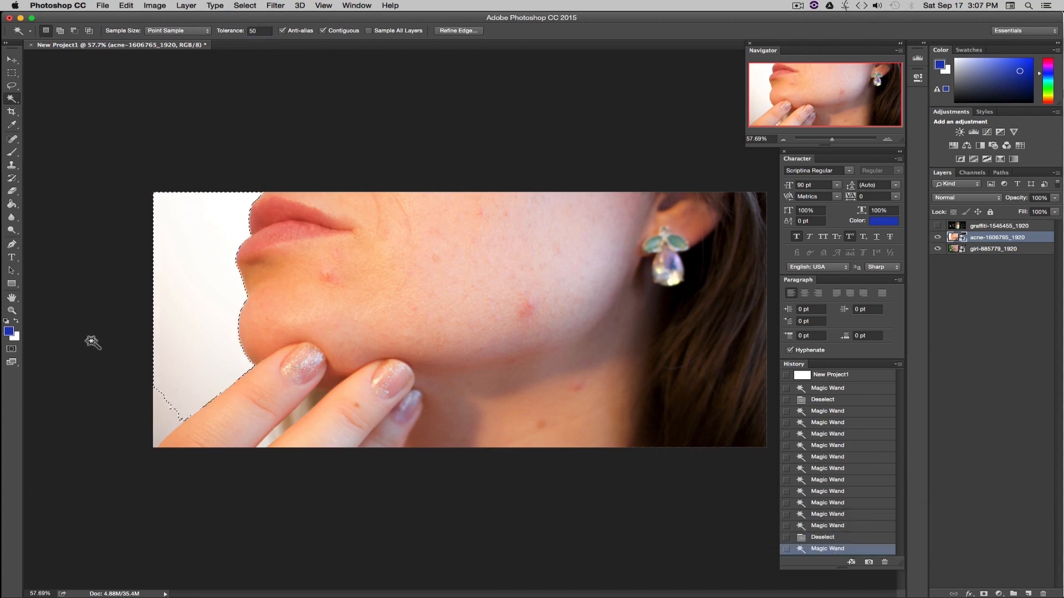
left_click(245, 5)
left_click(256, 26)
left_click(191, 265)
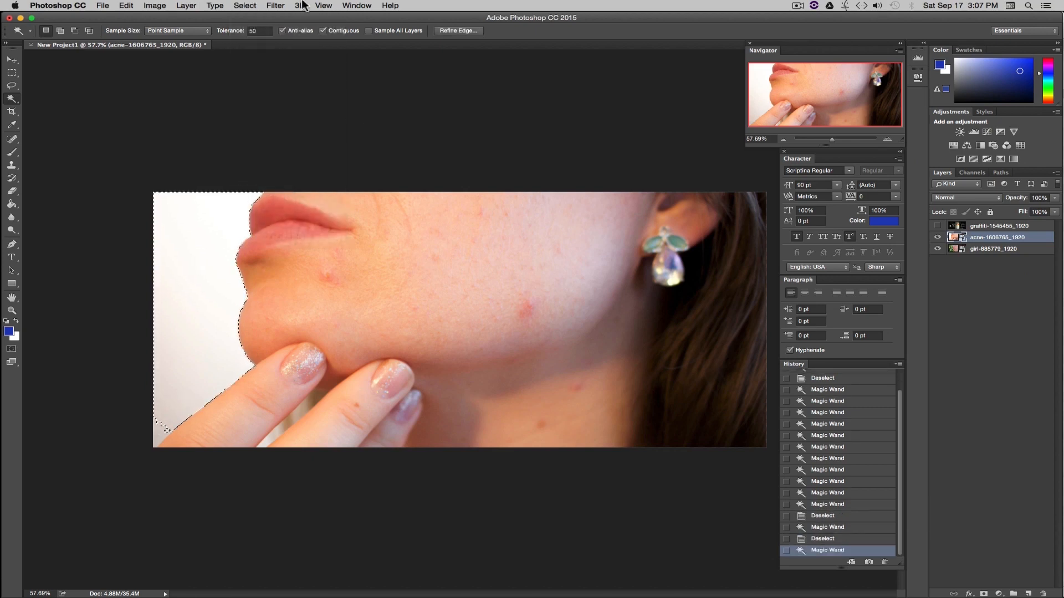
Step: Set the Magic Wand tolerance to 60, deselect, and reselect the white background down to the fingers
left_click(215, 32)
type("60")
key("Return")
left_click(246, 6)
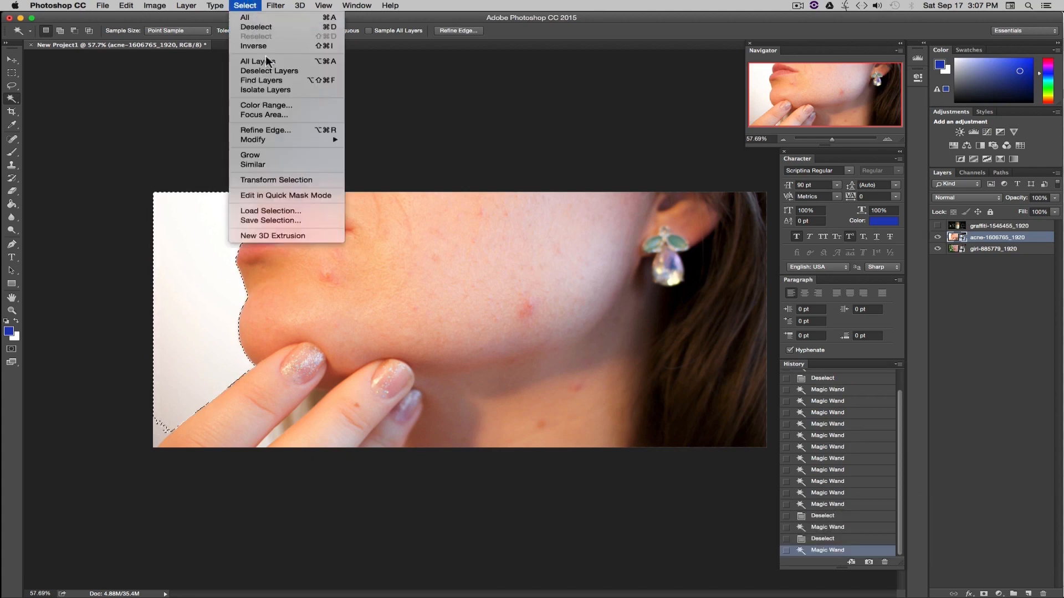
left_click(258, 28)
left_click(194, 307)
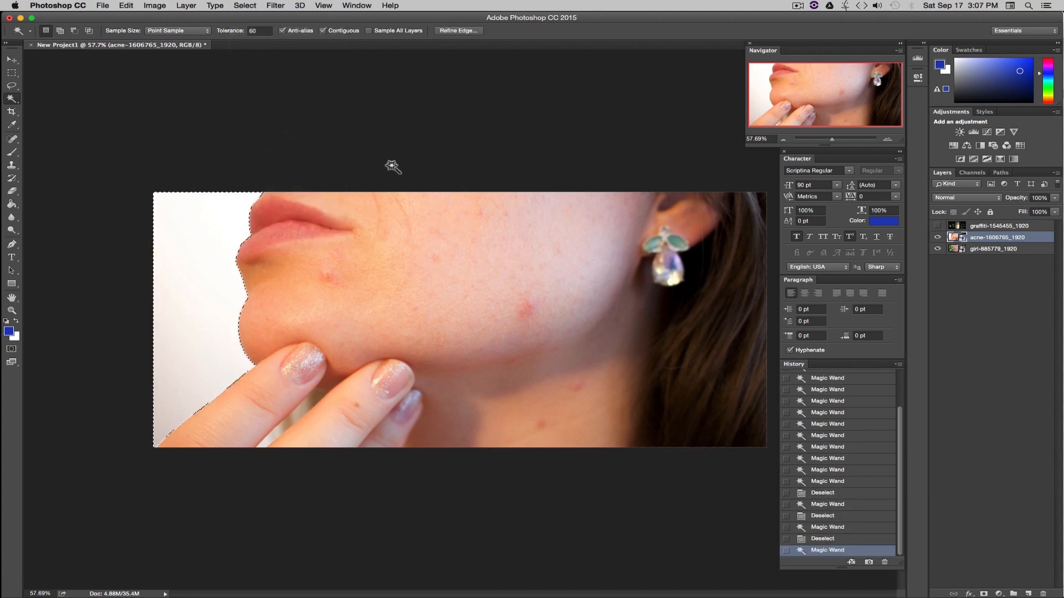
Step: Try deleting the selected background from the acne smart object, and rasterize that layer
key("BackSpace")
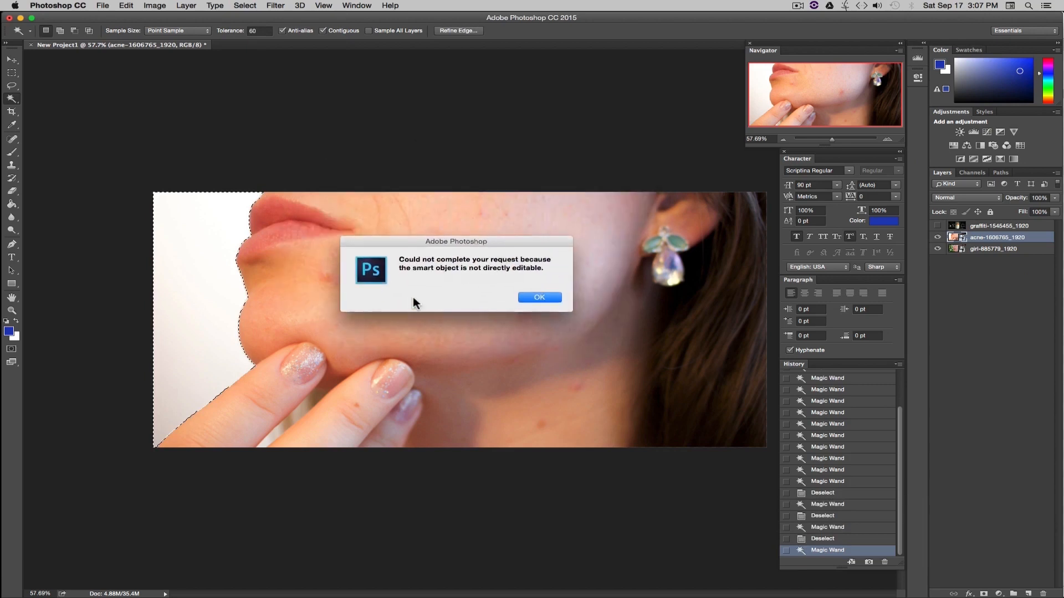
left_click(535, 298)
right_click(1028, 237)
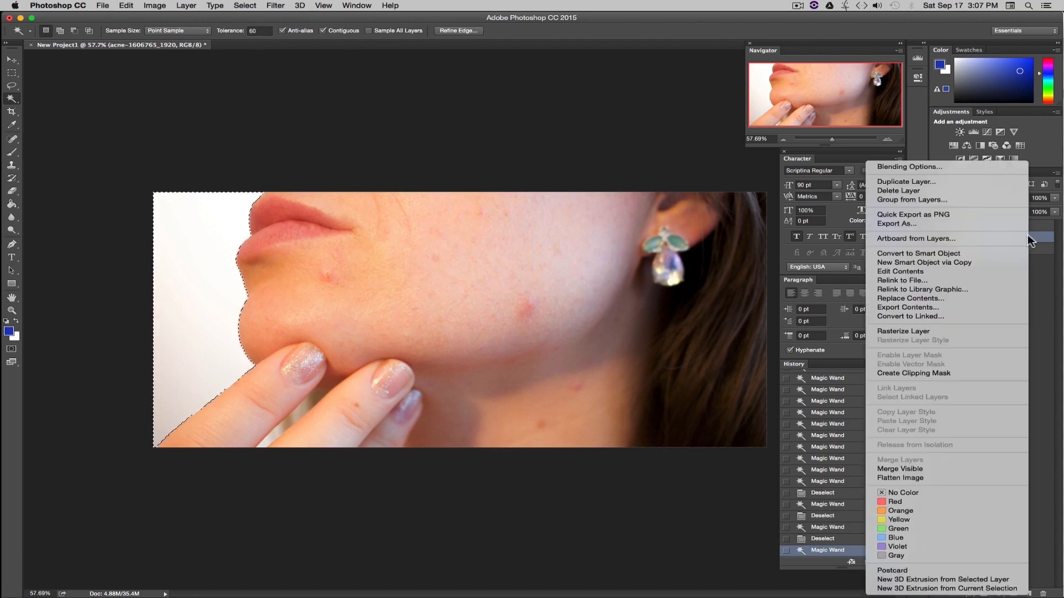
left_click(909, 331)
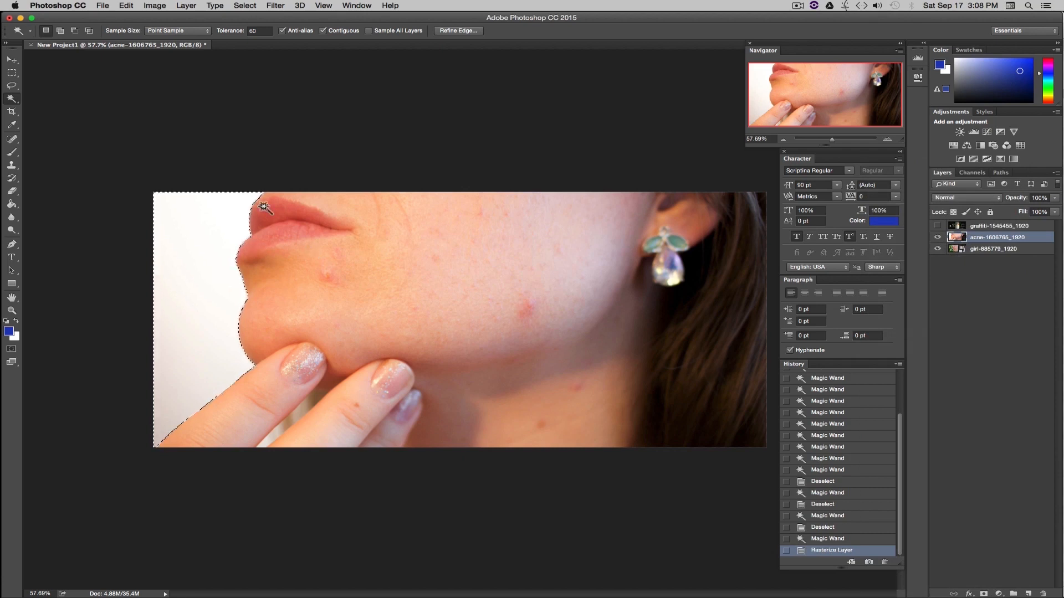
Step: Try deleting the selected white background from the rasterized acne layer, revert to the Rasterize Layer history state, and deselect
key("BackSpace")
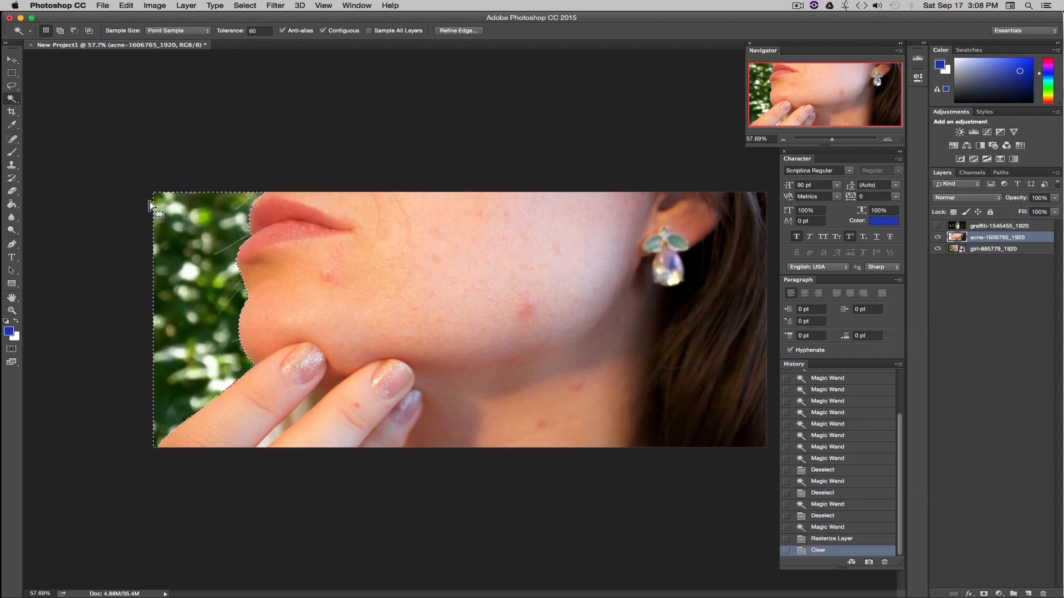
key("super+d")
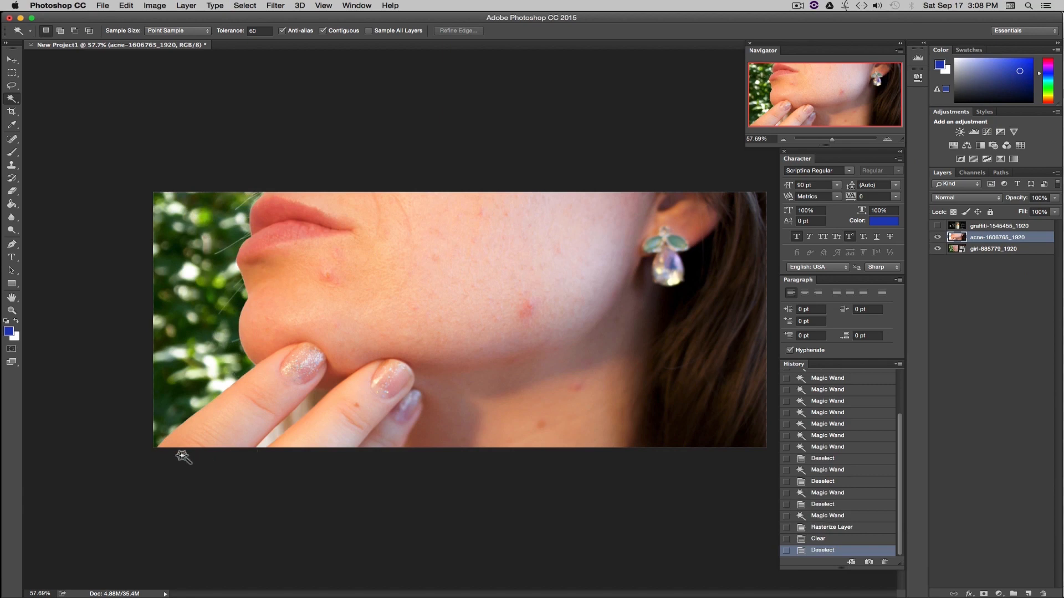
left_click(828, 537)
left_click(828, 530)
key("super+d")
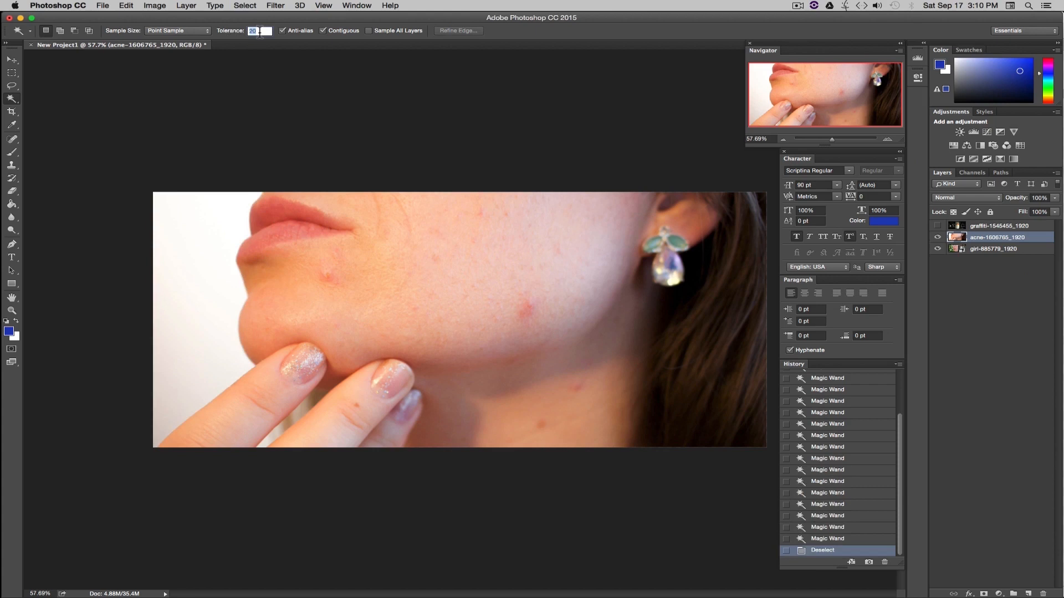
Step: Select the upper lip and parts of the lower lip with the Magic Wand at a tolerance of 15
type("15")
key("Return")
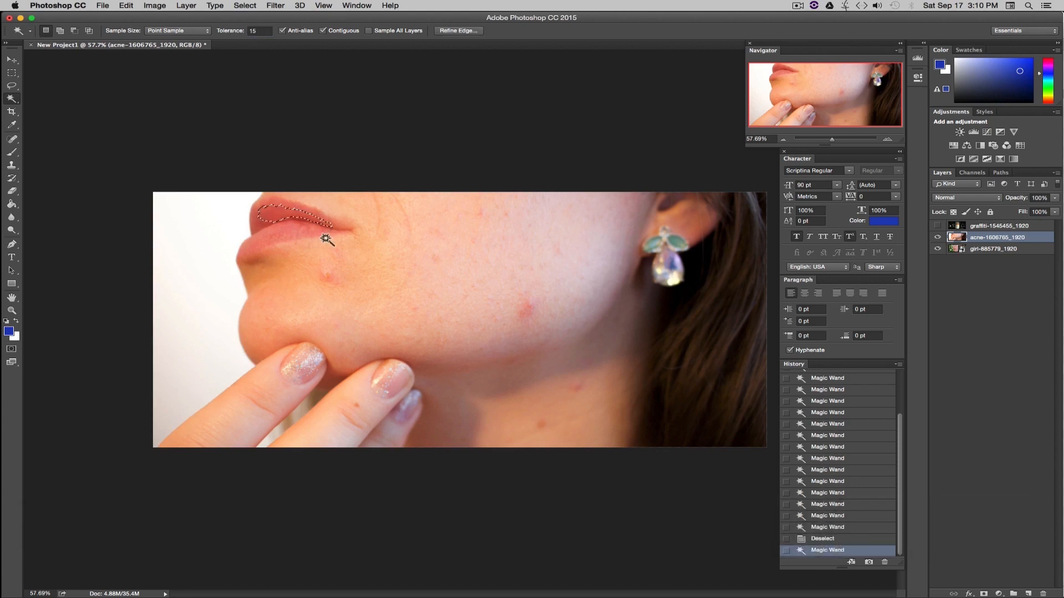
left_click(255, 220, "shift")
left_click(254, 212, "shift")
left_click(287, 219, "shift")
left_click(292, 238, "shift")
left_click(290, 225, "shift")
left_click(301, 234, "shift")
left_click(285, 224, "shift")
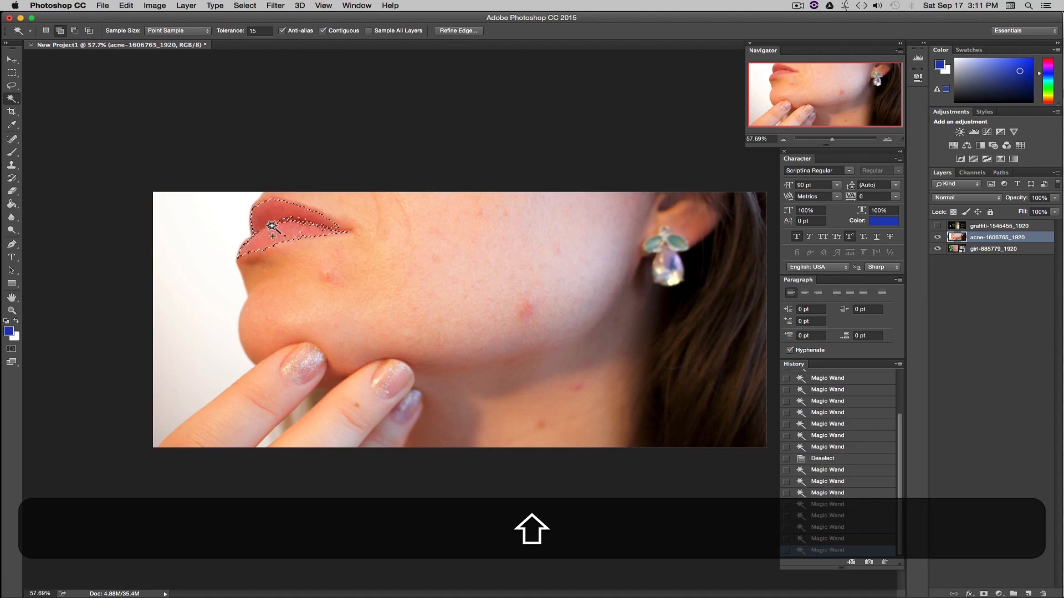
Step: Add the unselected patches between the lips and across the lower lip to the Magic Wand selection
left_click(287, 227, "shift")
left_click(291, 230, "shift")
left_click(291, 233, "shift")
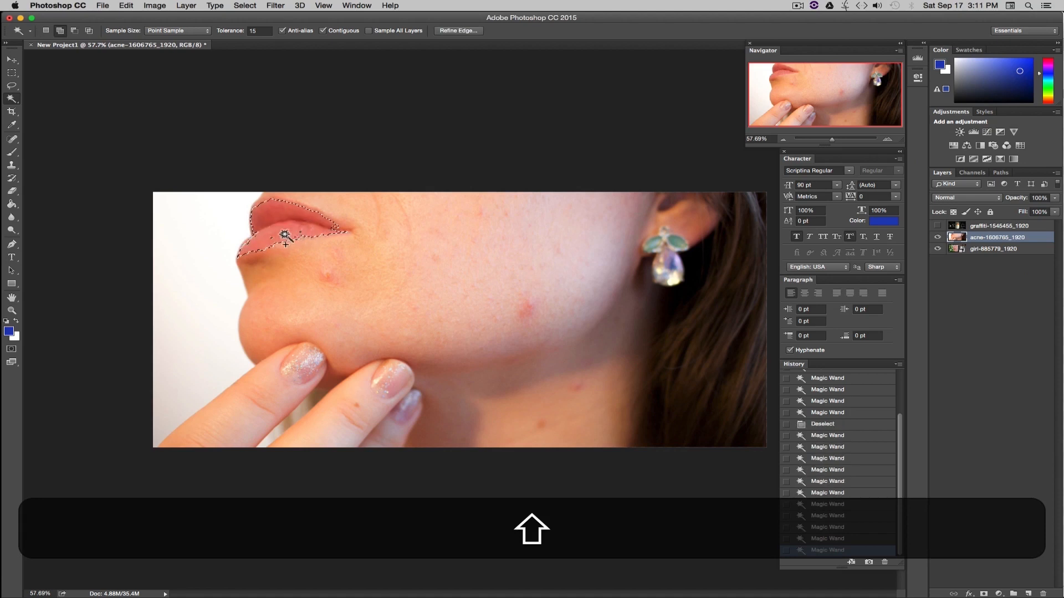
left_click(280, 237, "shift")
left_click(301, 238, "shift")
left_click(316, 243, "shift")
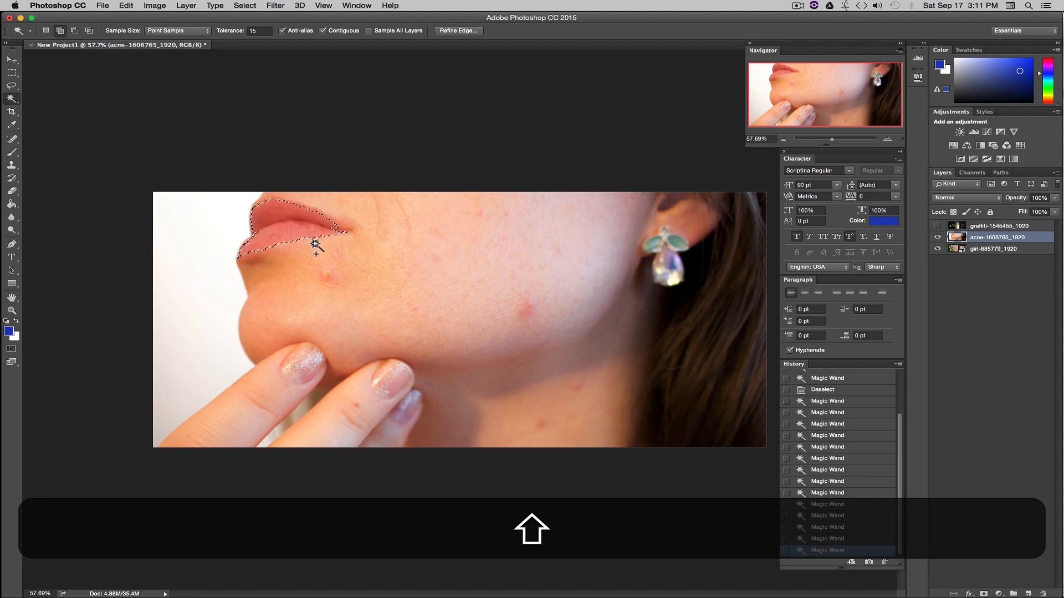
Step: Refine the lip selection's outer edges and corners using the Magic Wand's add and subtract modes
left_click(251, 251, "shift")
left_click(255, 250, "shift")
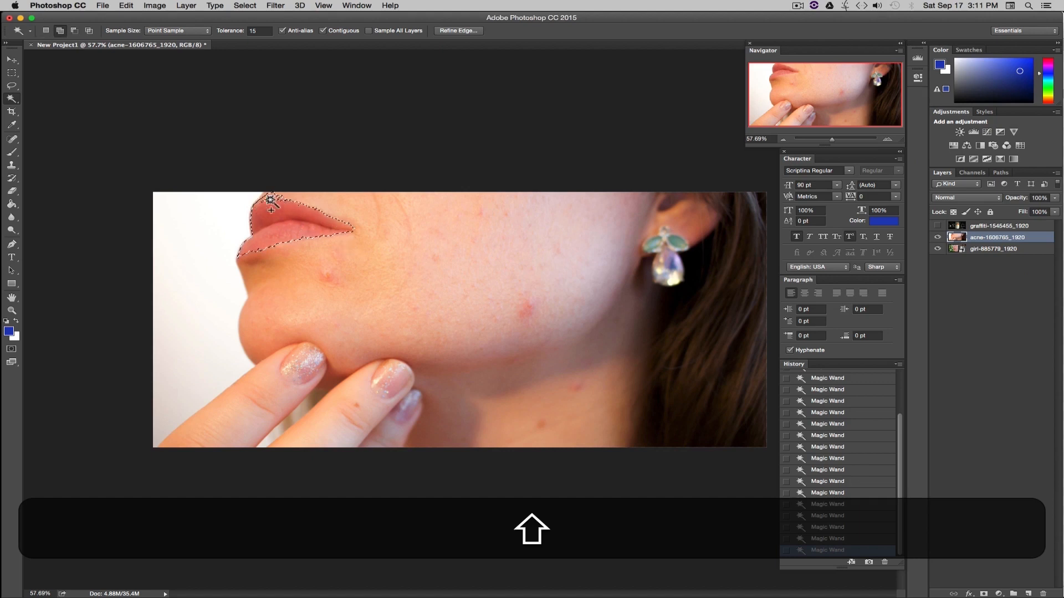
key("alt")
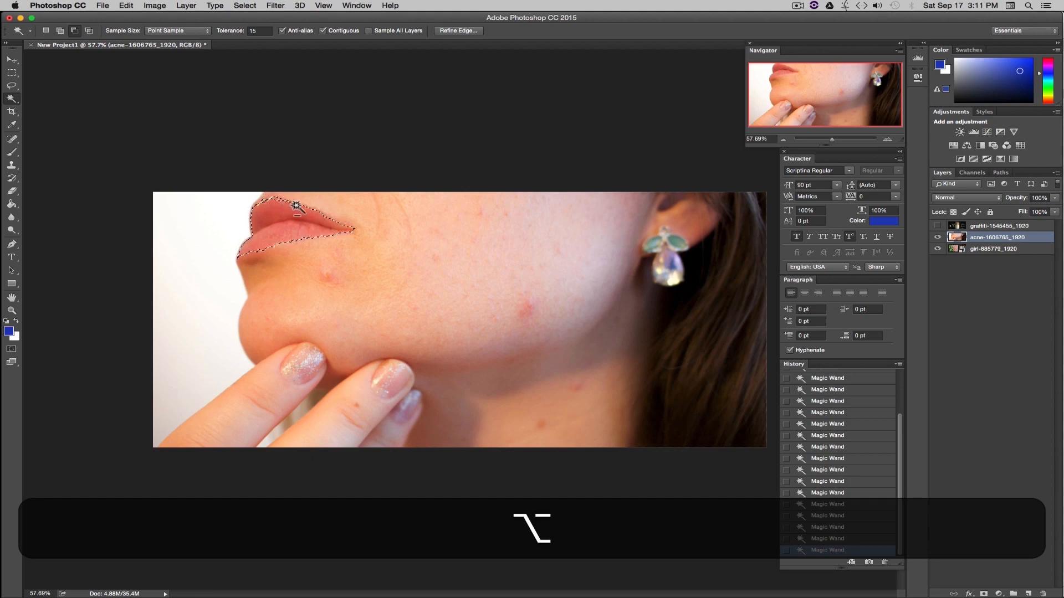
key("shift")
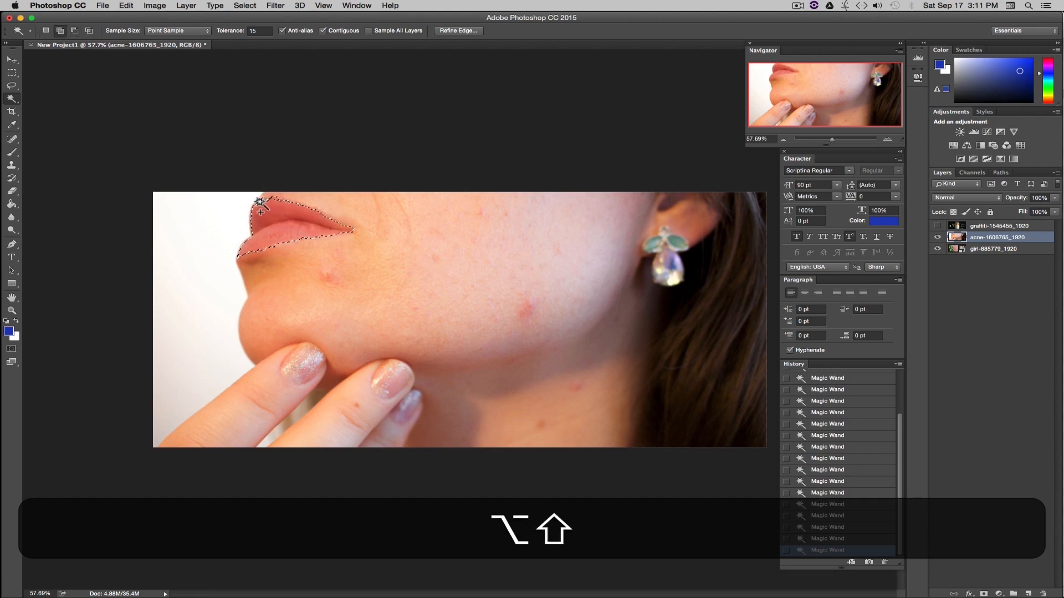
key("alt")
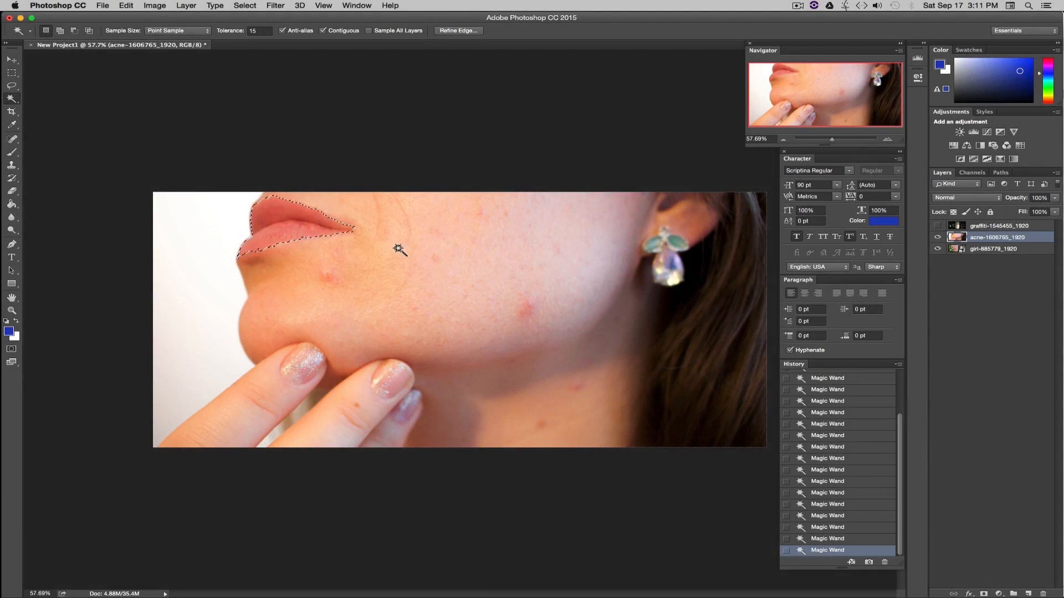
Step: Duplicate the acne-1606765_1920 layer within New Project1 under the default copy name
right_click(1029, 238)
left_click(935, 221)
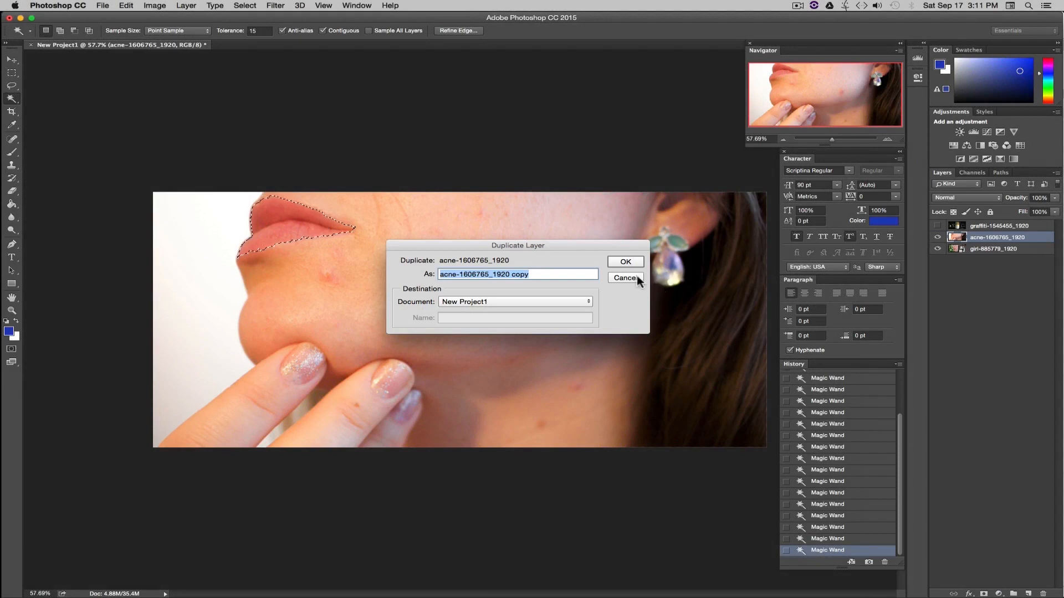
left_click(626, 263)
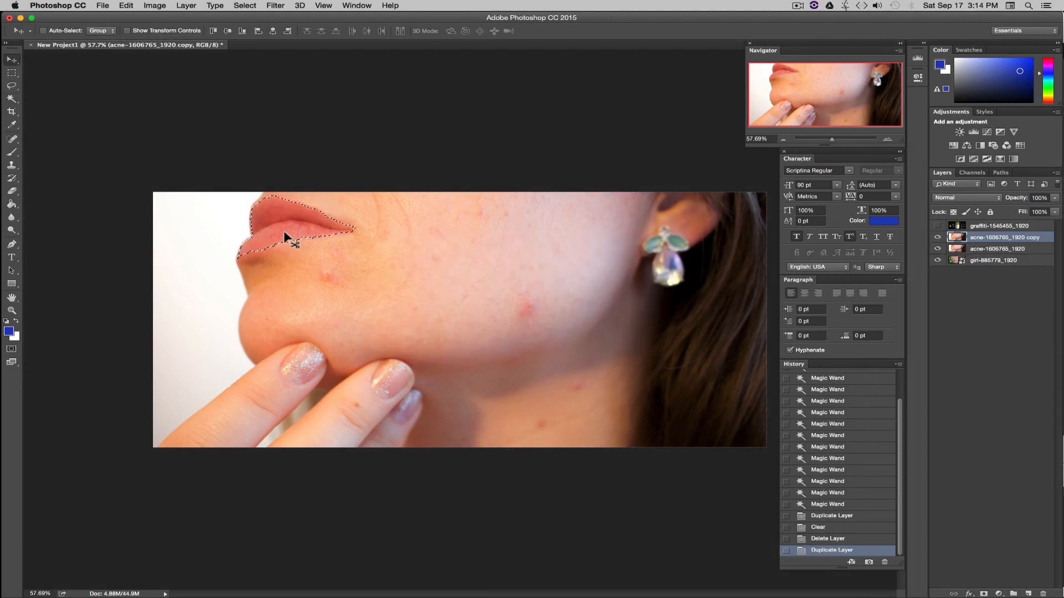
Step: Invert the lip selection, delete everything outside the lips on the duplicate layer, and deselect
left_click(245, 5)
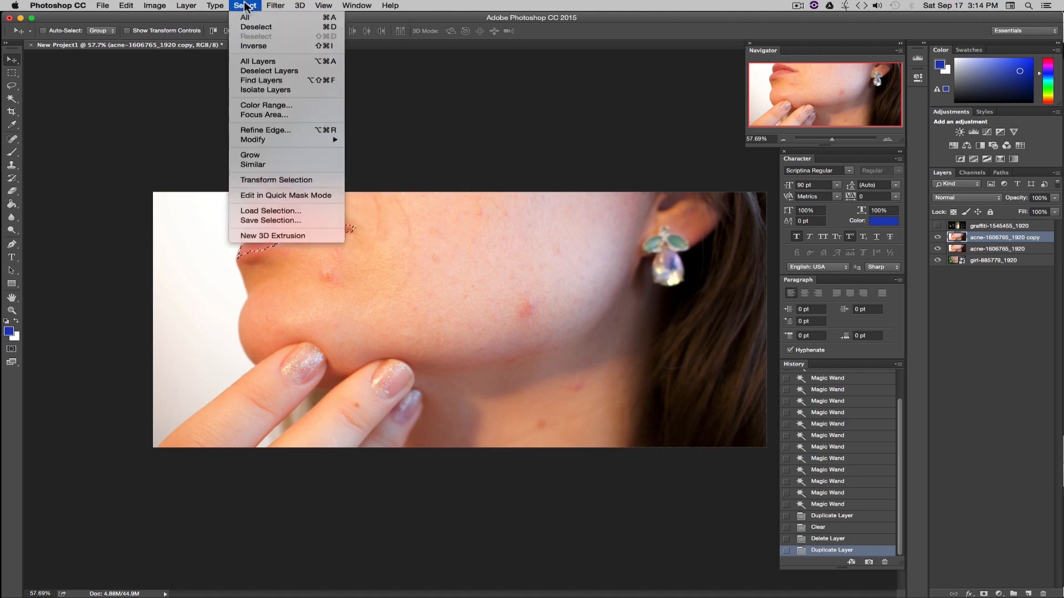
left_click(260, 47)
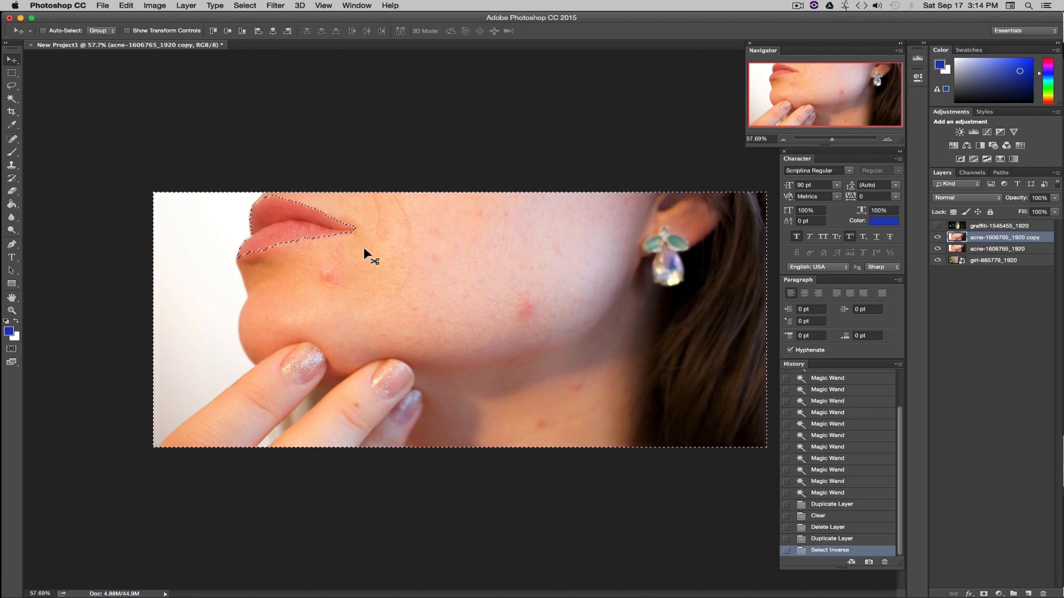
key("BackSpace")
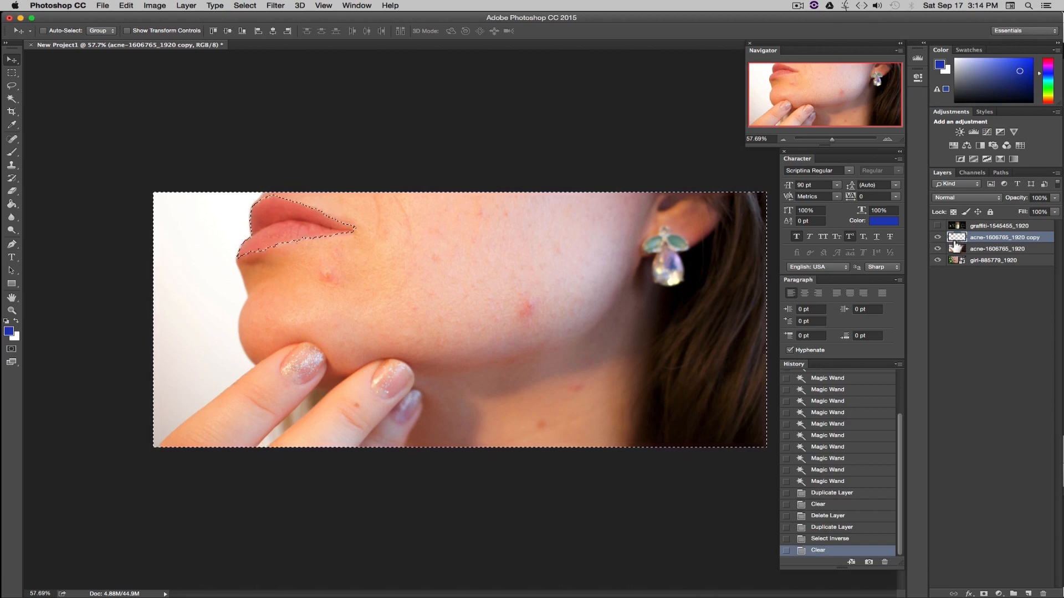
left_click(247, 5)
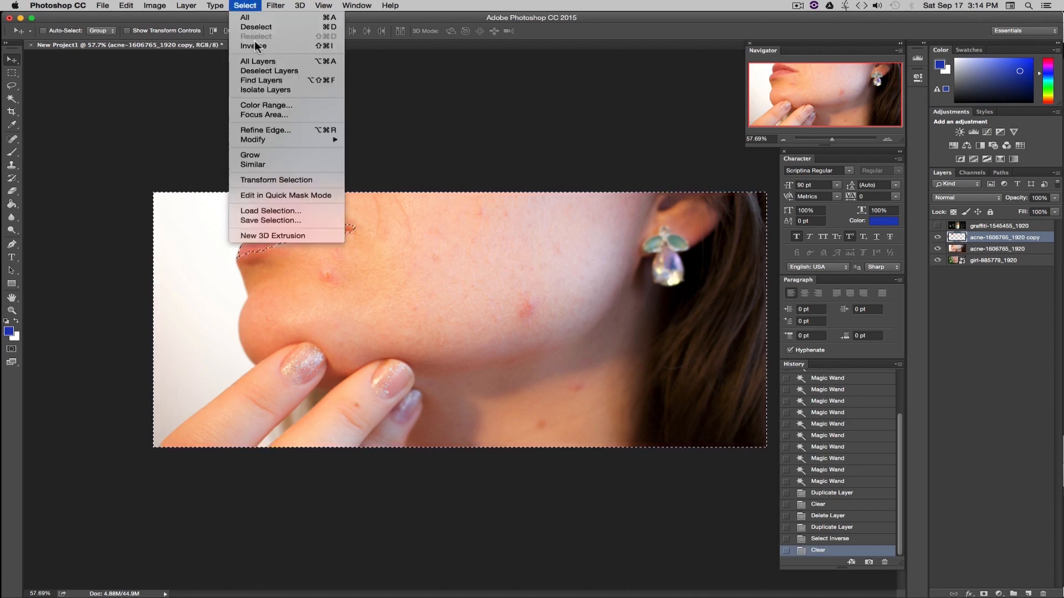
left_click(257, 26)
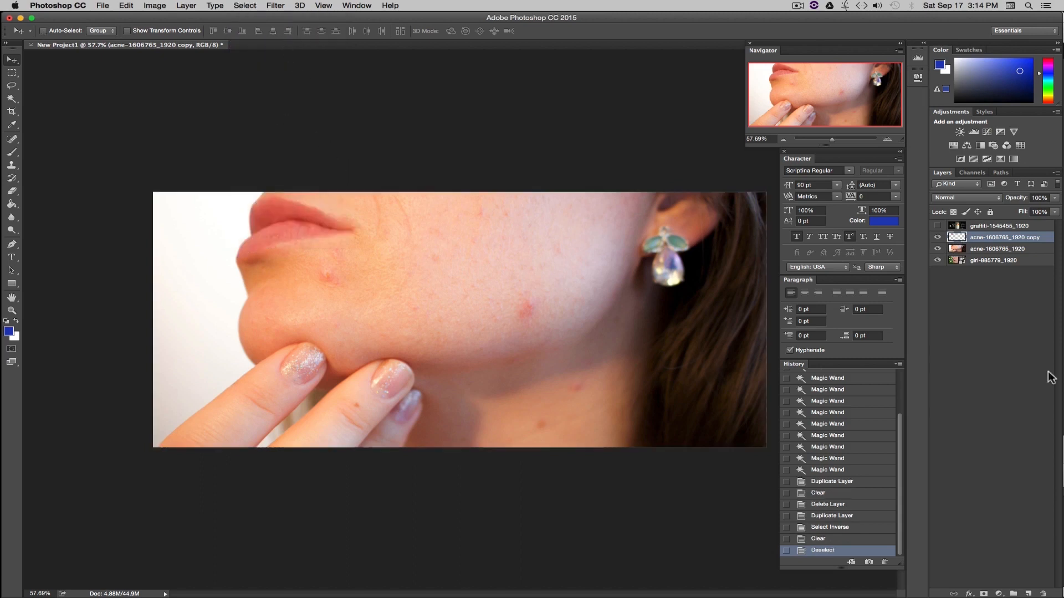
Step: Hide the girl and original acne layers to isolate the lip cutout, and show the original acne layer again
left_click(937, 260)
left_click(937, 248)
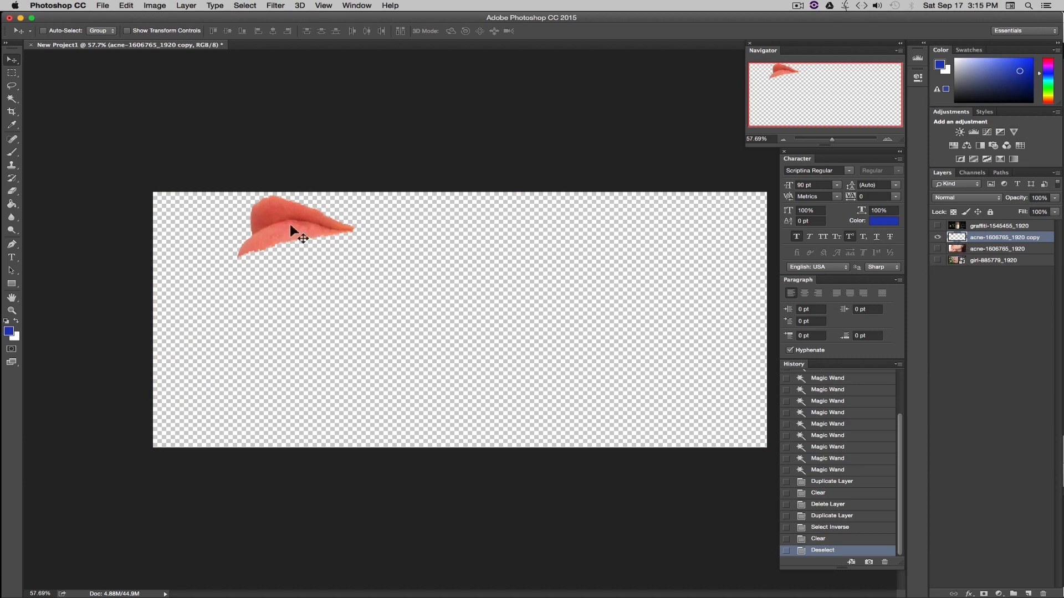
left_click(937, 249)
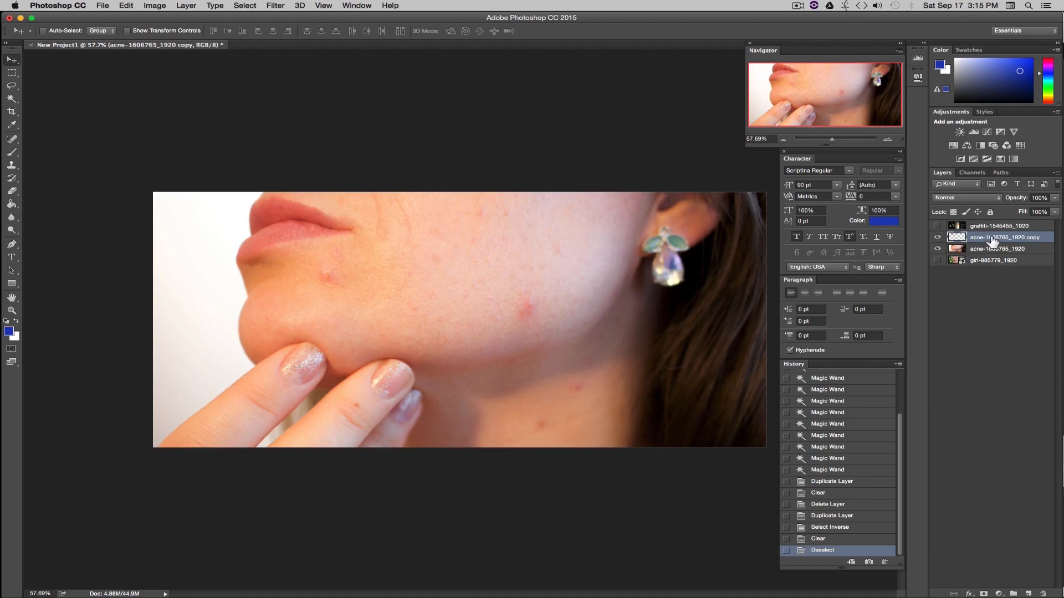
Step: Rename the duplicate acne layer as Lips
double_click(989, 238)
type("Lips")
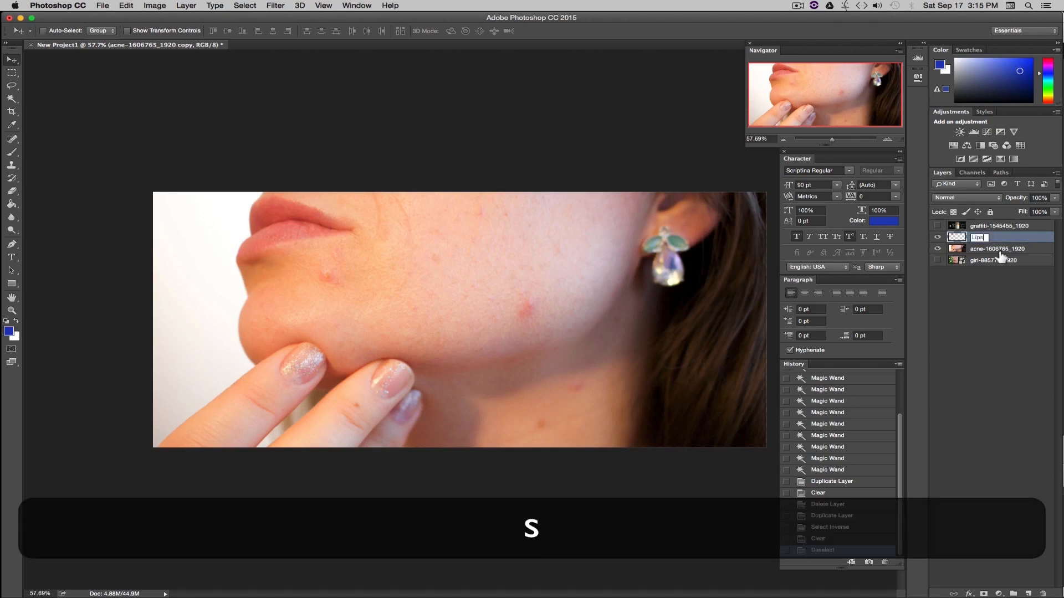
key("Return")
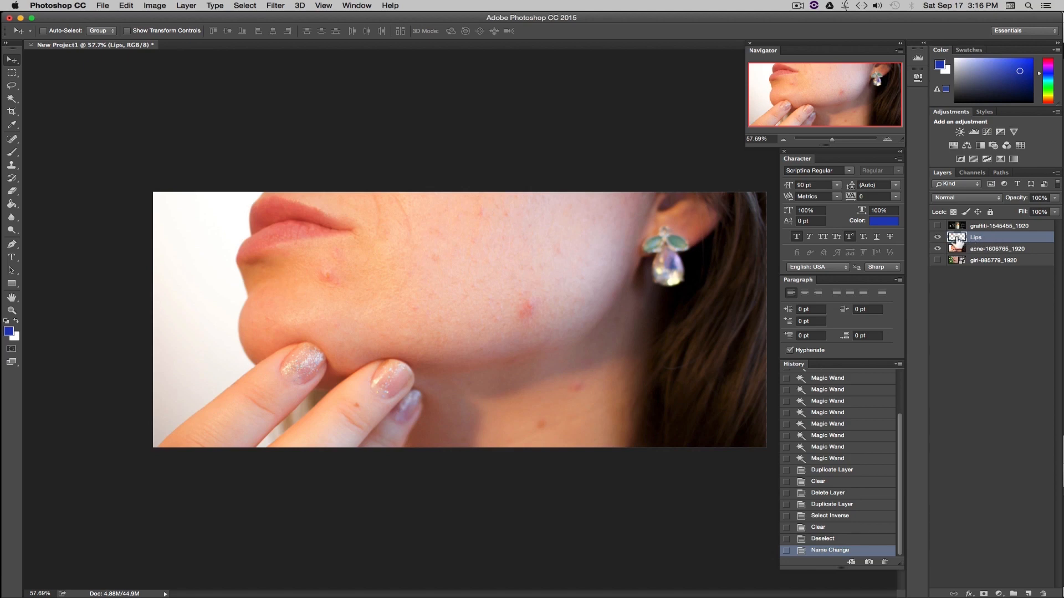
Step: Try Brightness/Contrast on the Lips layer with brightness at 123 and the contrast raised, and cancel the adjustment
left_click(156, 5)
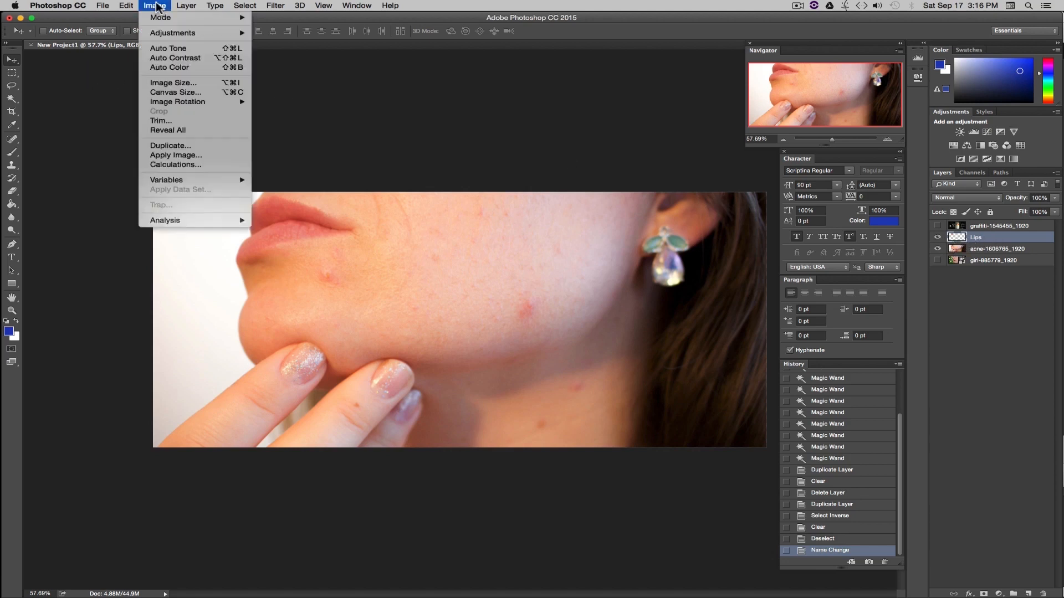
mouse_move(177, 35)
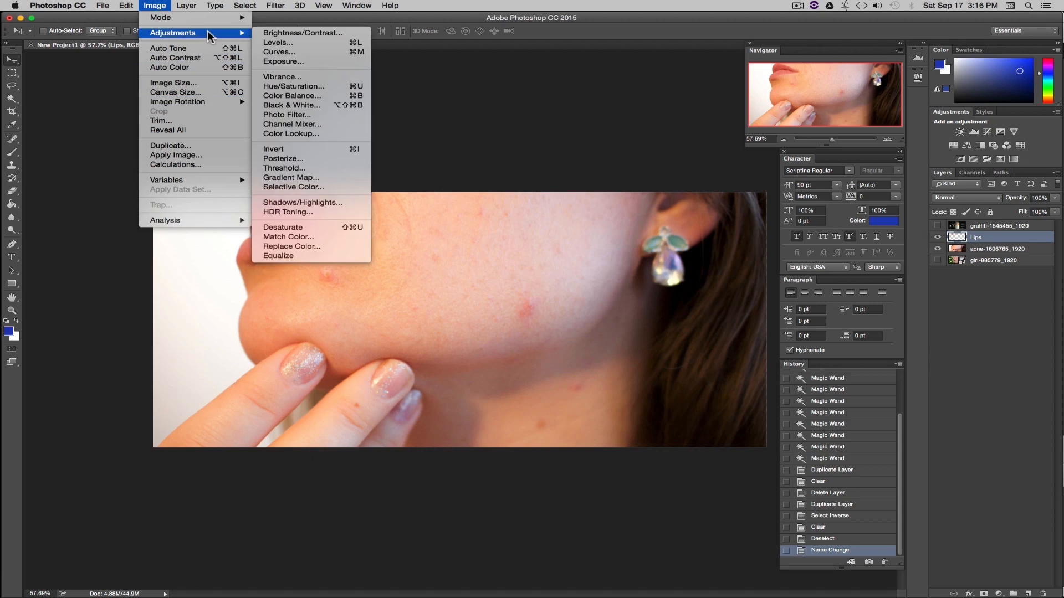
left_click(317, 35)
left_click_drag(506, 276, 549, 277)
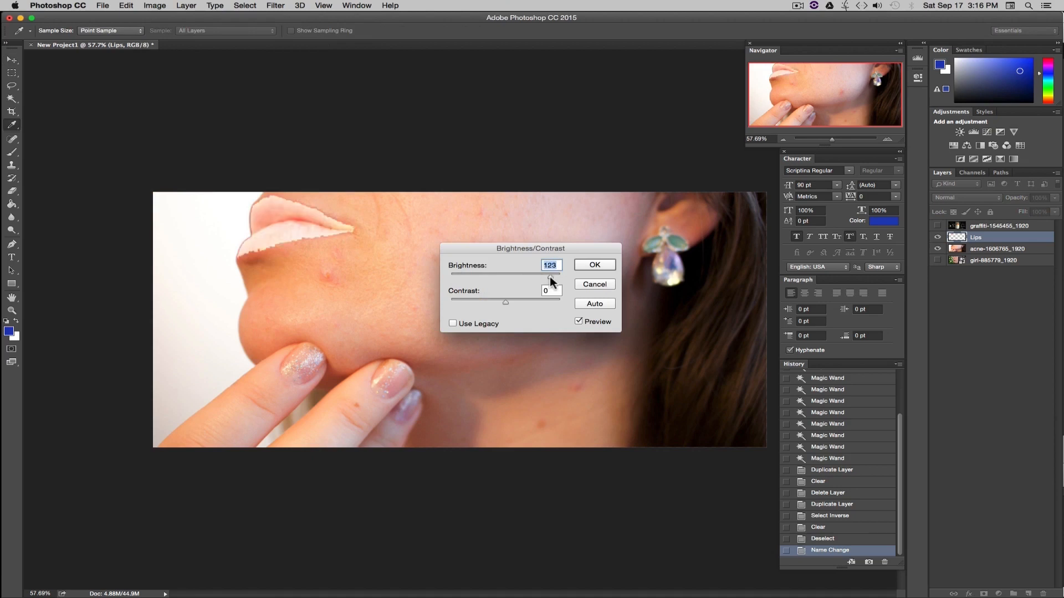
left_click_drag(497, 300, 539, 299)
left_click(594, 280)
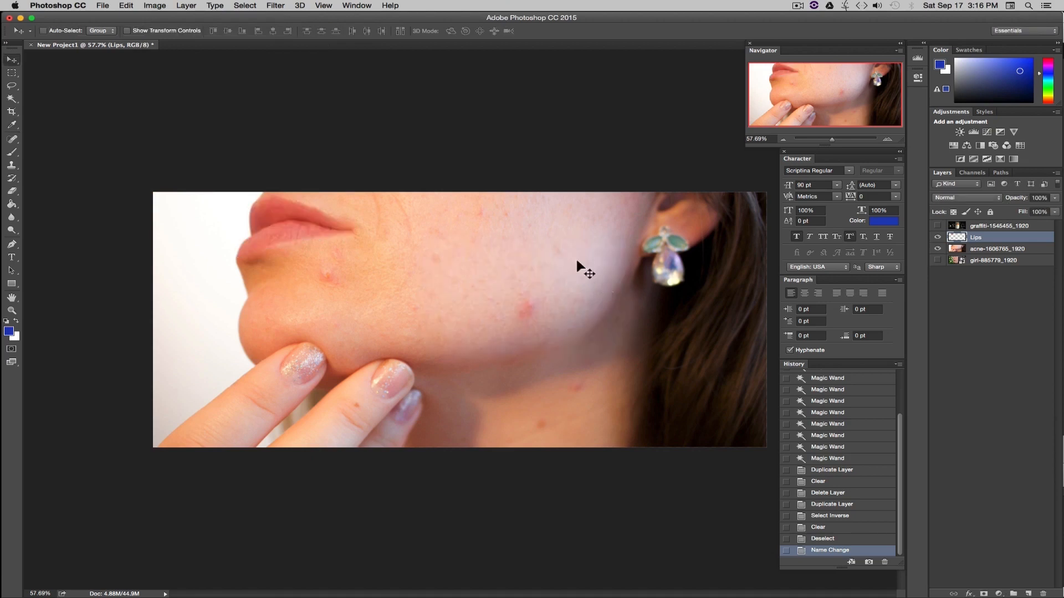
Step: Apply a three-point Curves adjustment to the Lips layer, setting shadows to input 60, output 41 and highlights to input 189, output 213
left_click(167, 8)
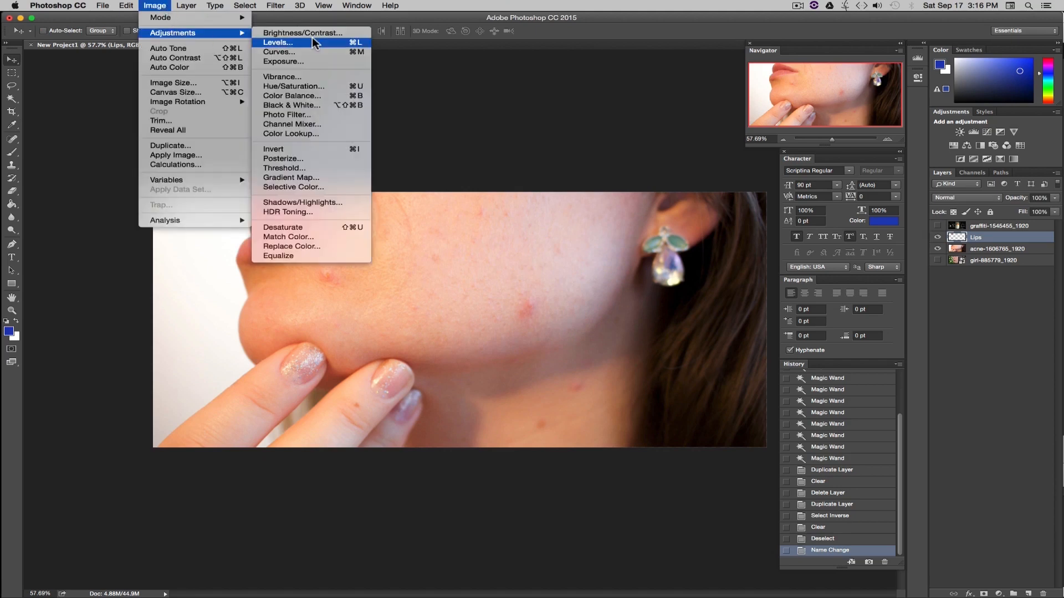
left_click(297, 52)
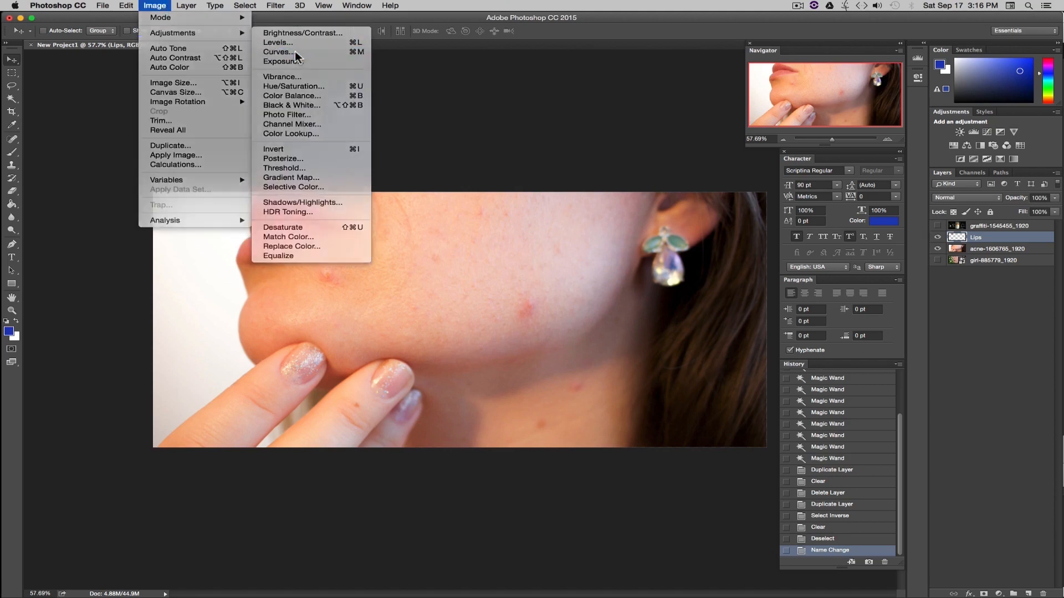
left_click(756, 288)
left_click(720, 320)
left_click(794, 255)
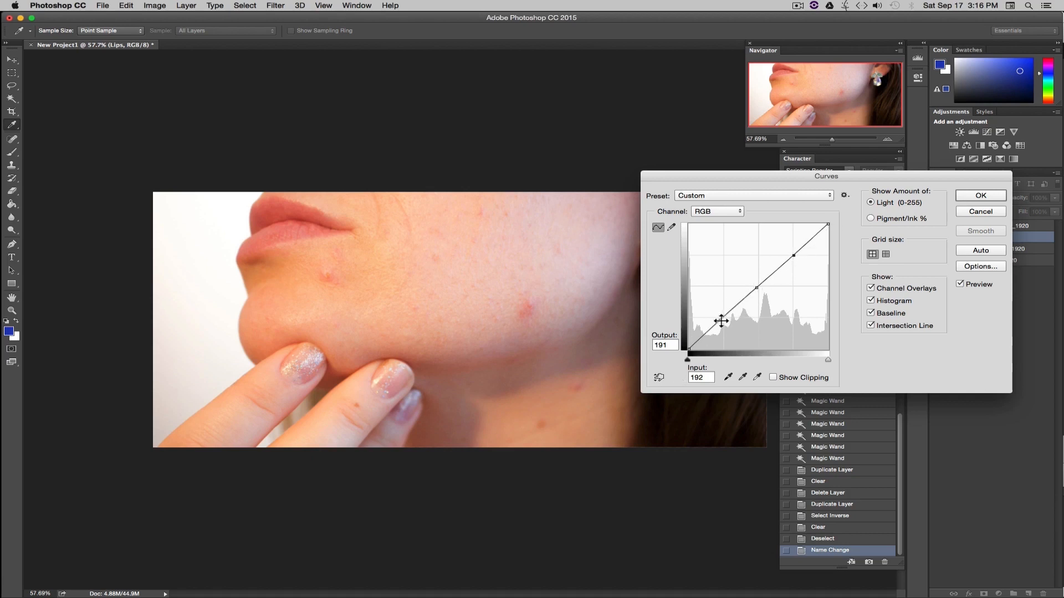
left_click_drag(719, 320, 722, 330)
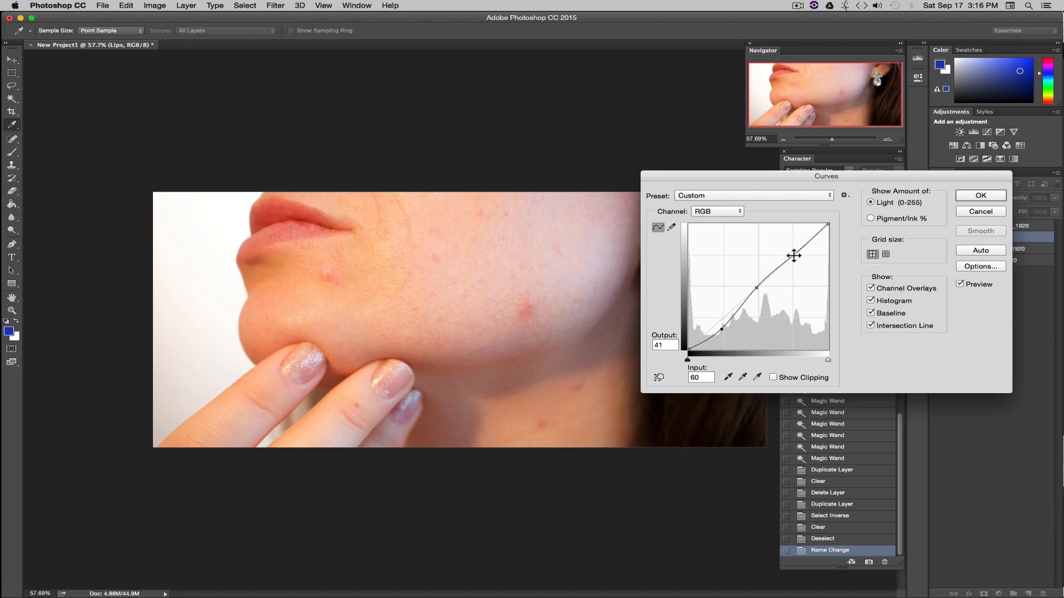
left_click_drag(794, 256, 792, 245)
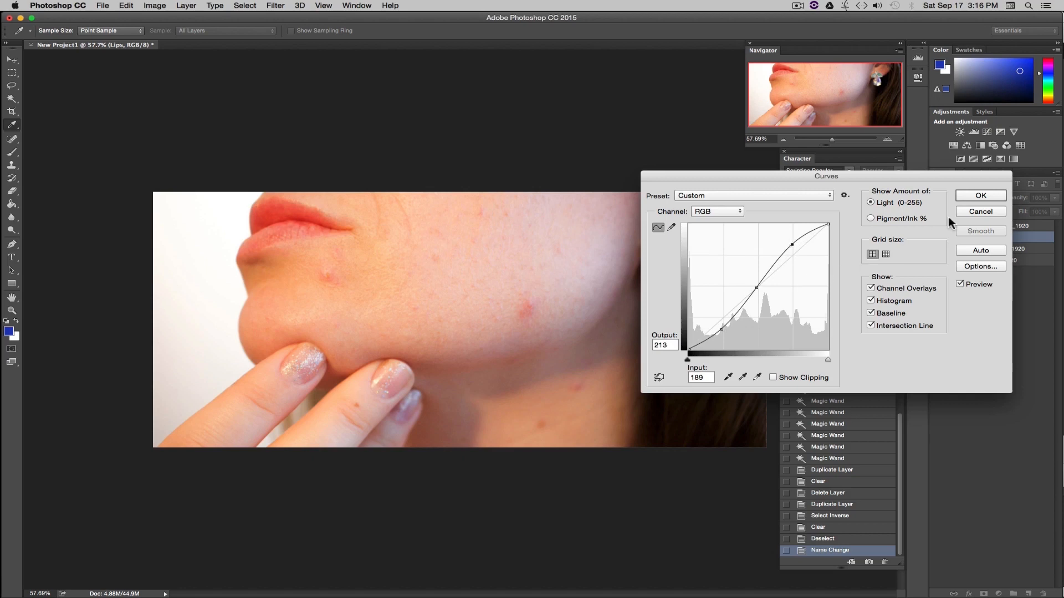
left_click(972, 196)
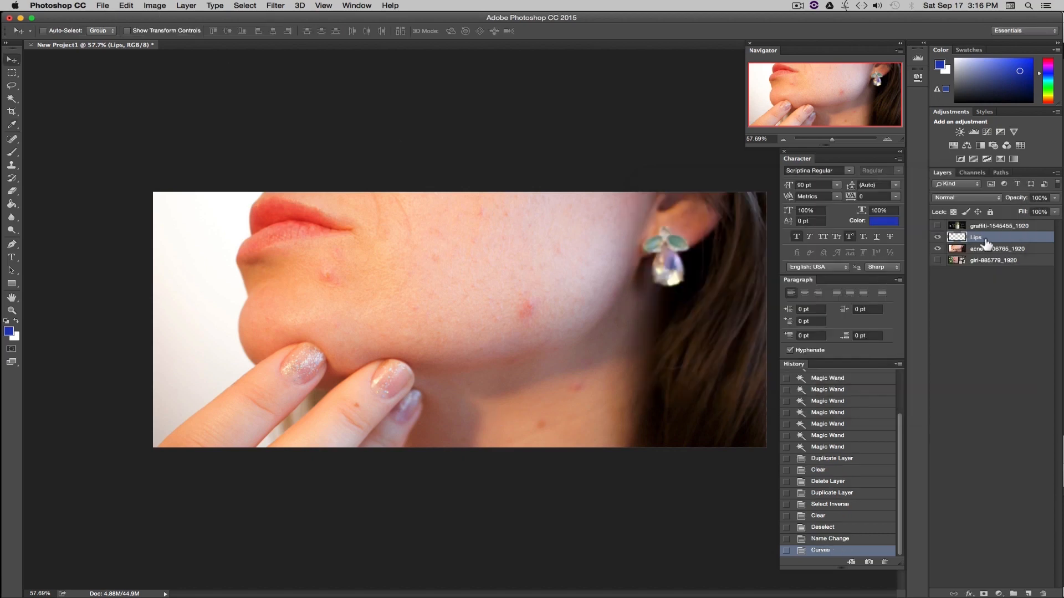
Step: Increase the vibrance of the Lips layer with the Vibrance adjustment, leaving saturation at 0
left_click(149, 6)
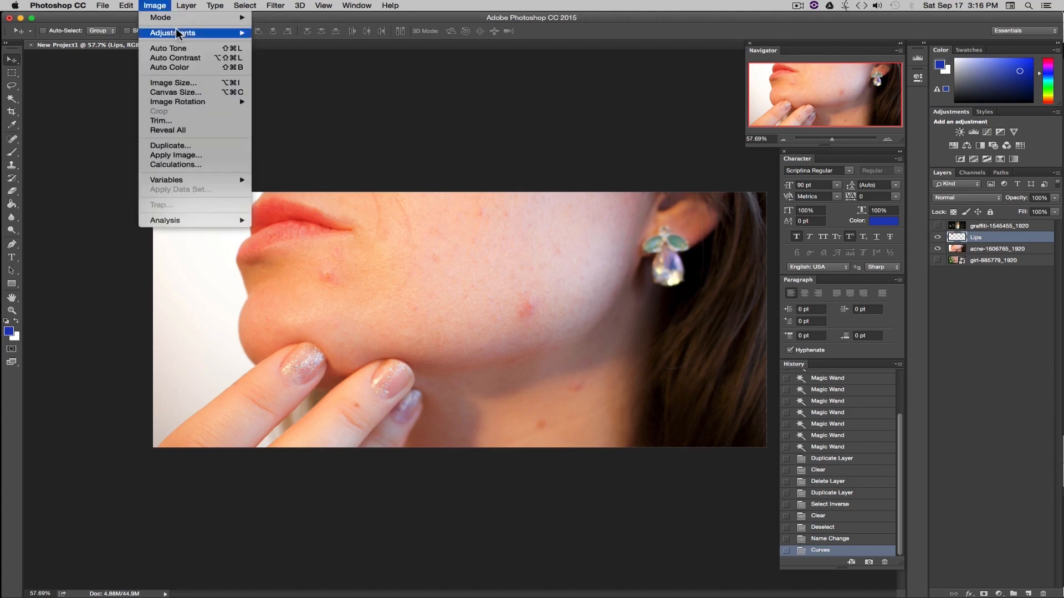
mouse_move(188, 33)
left_click(330, 77)
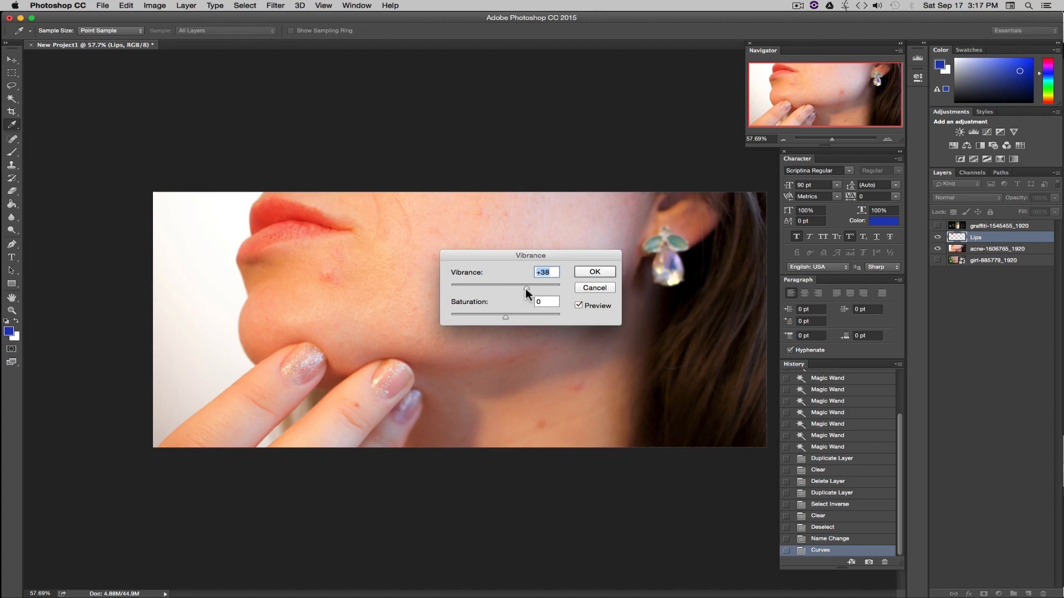
left_click_drag(543, 288, 551, 287)
left_click(603, 271)
key("v")
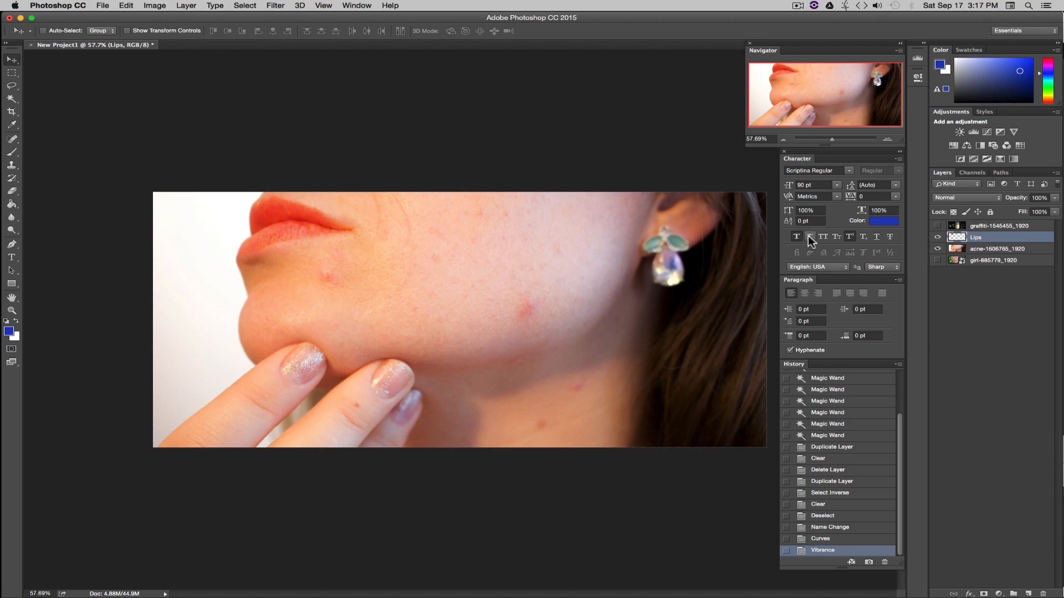
Step: Preview the Black & White adjustment with its Default preset on the Lips layer, and cancel it
left_click(155, 5)
mouse_move(178, 34)
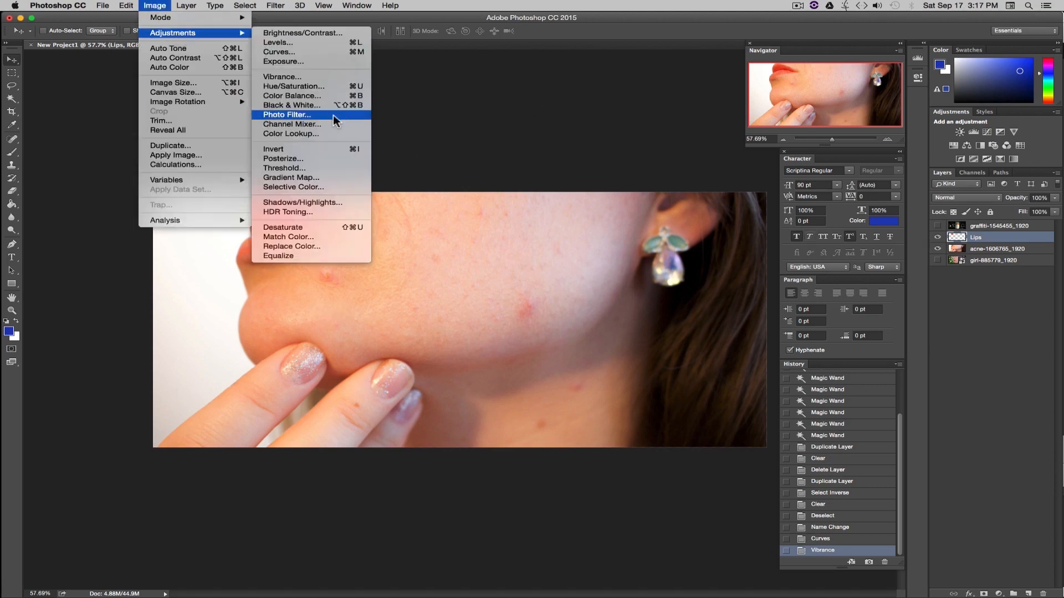
left_click(293, 105)
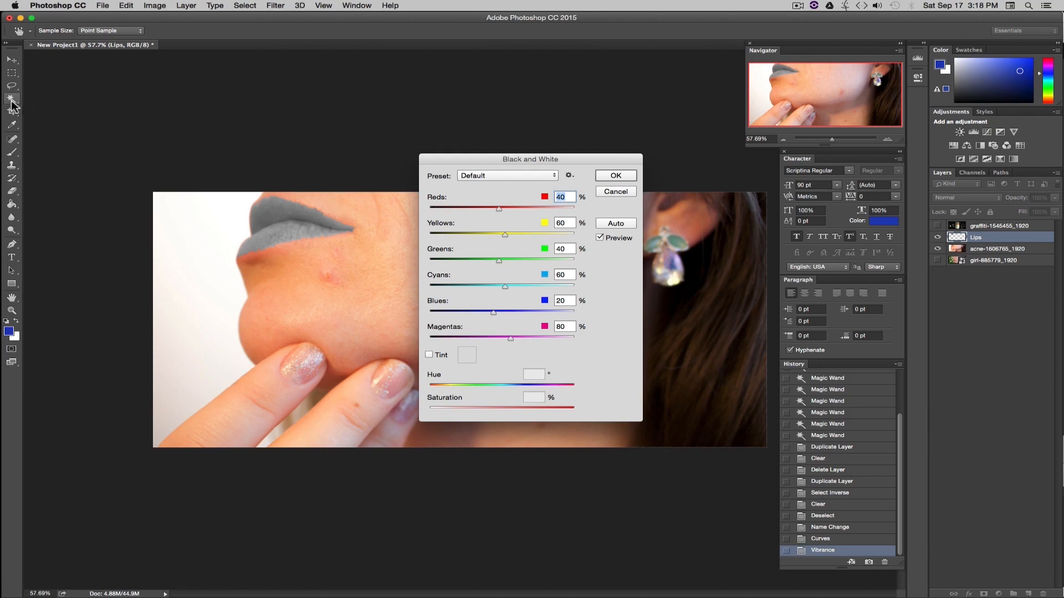
left_click(615, 192)
key("v")
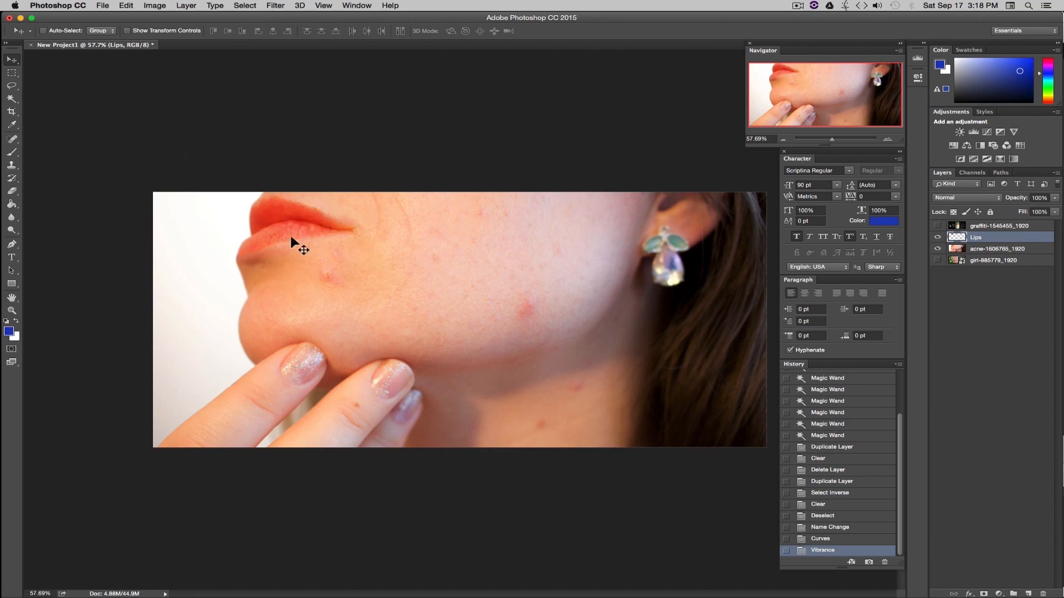
Step: Toggle the Lips layer's visibility repeatedly to compare the adjusted lips with the original photo
left_click(938, 237)
left_click(938, 237)
left_click(937, 237)
left_click(937, 237)
left_click(937, 237)
left_click(938, 237)
left_click(938, 237)
left_click(937, 237)
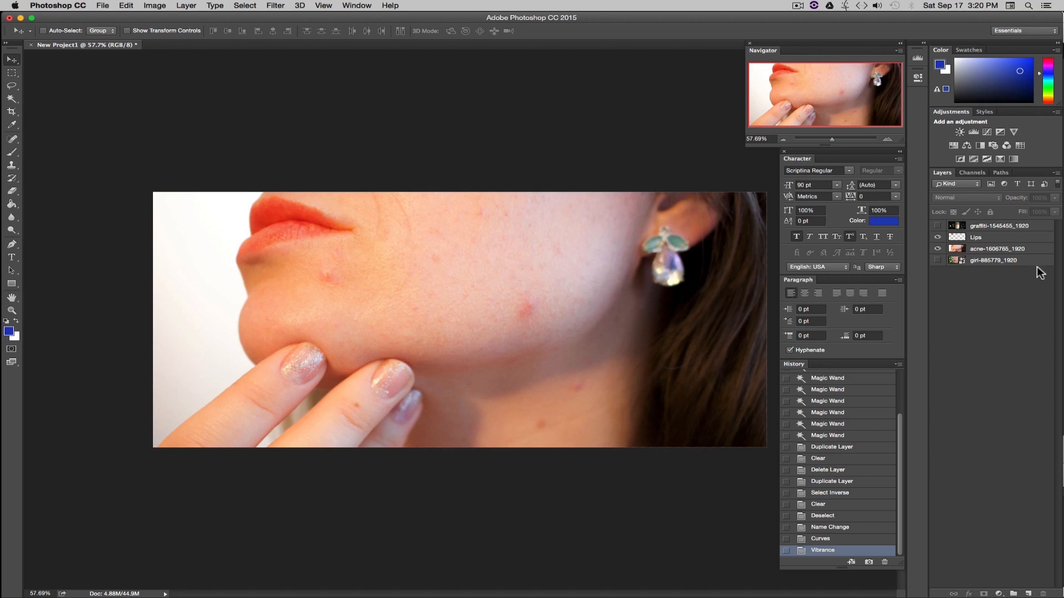
Step: Start a Curves adjustment on the acne-1606765_1920 layer and add shadow, midtone and highlight points to the curve
left_click(1003, 253)
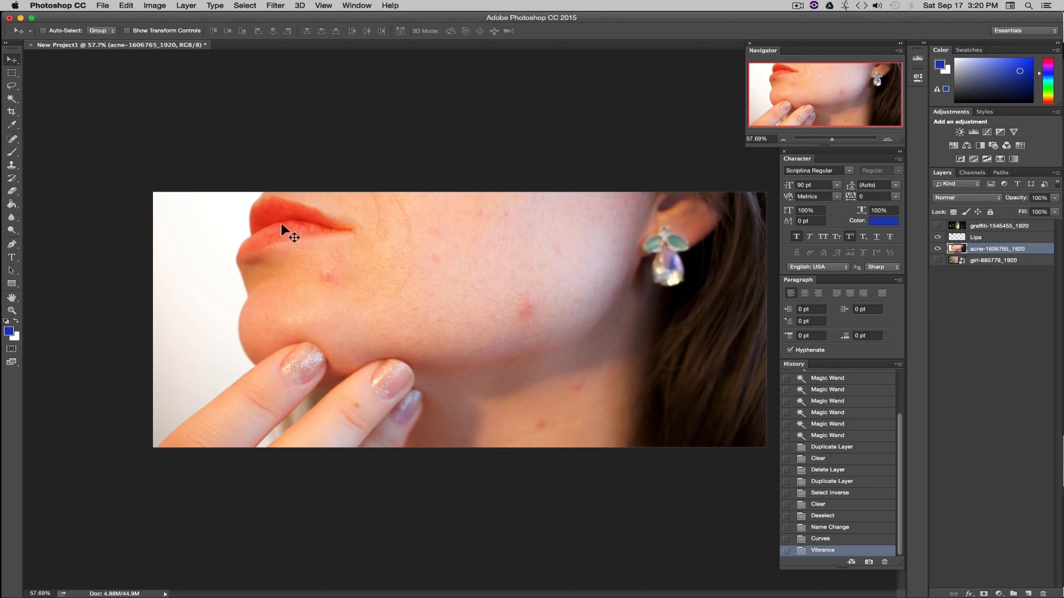
left_click(995, 238)
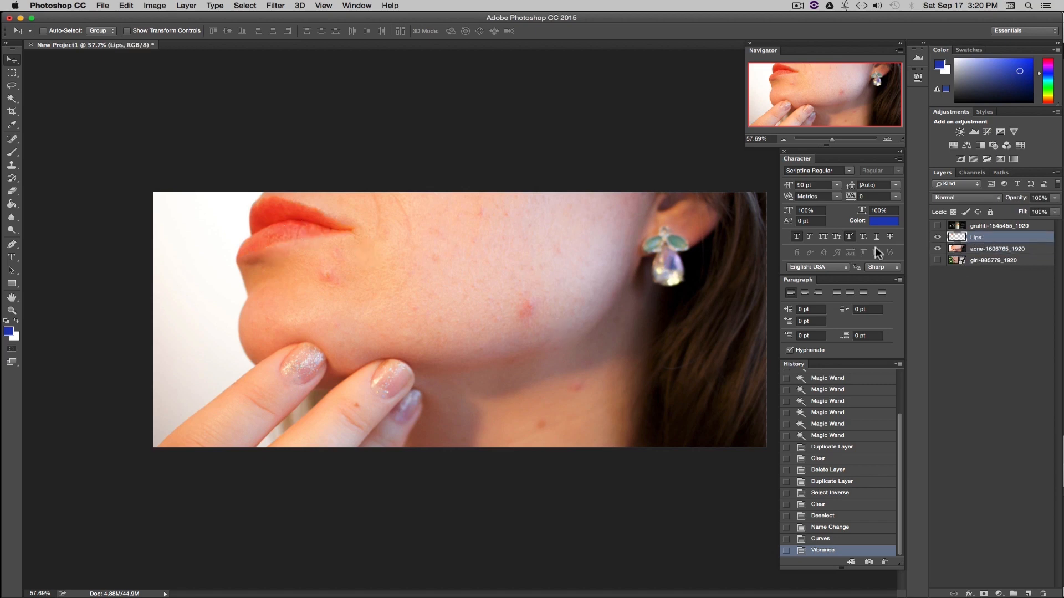
left_click(984, 251)
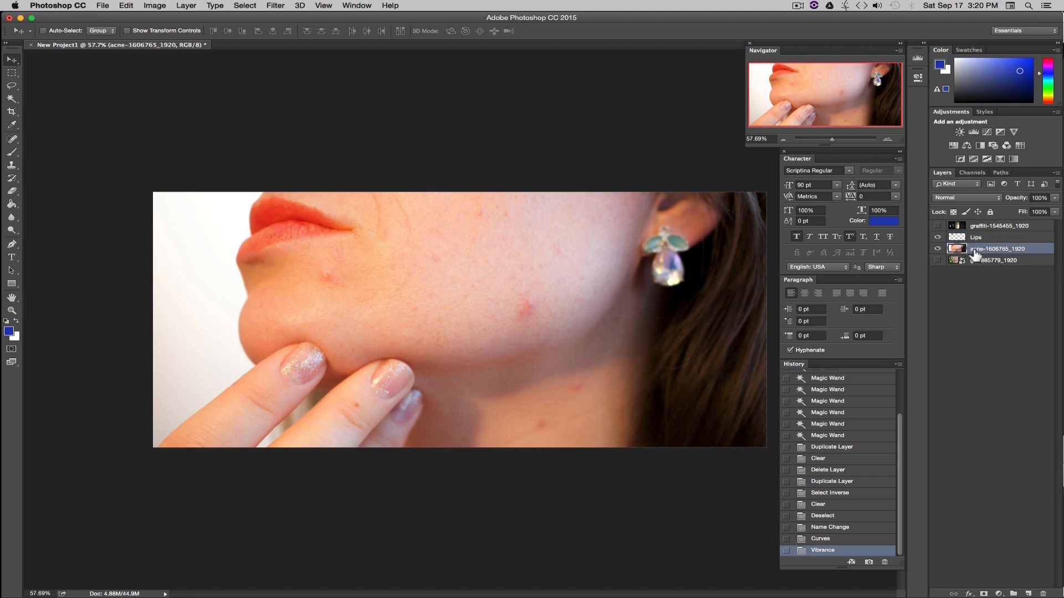
left_click(154, 5)
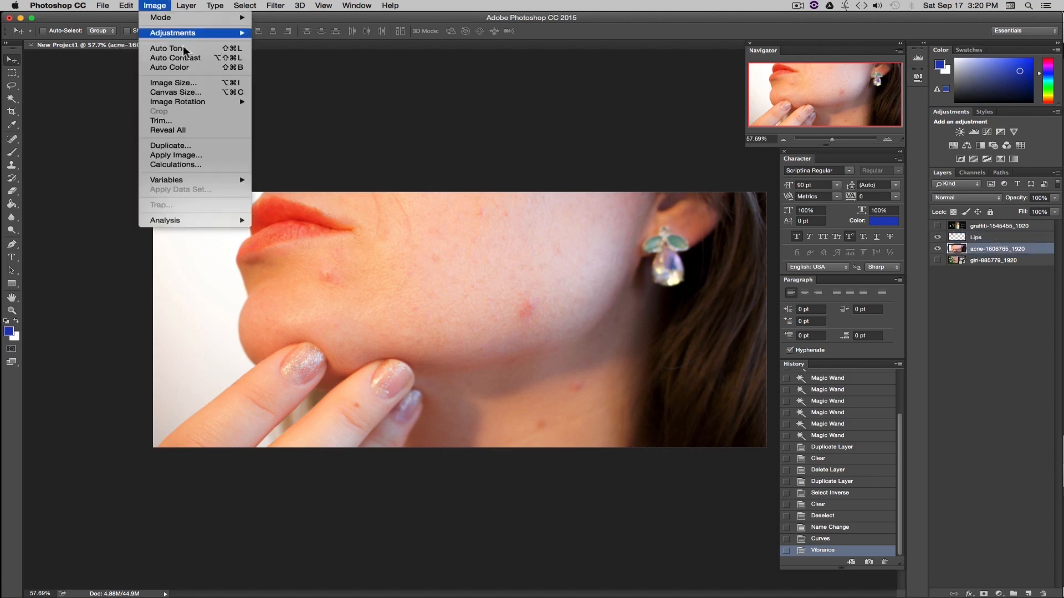
mouse_move(202, 39)
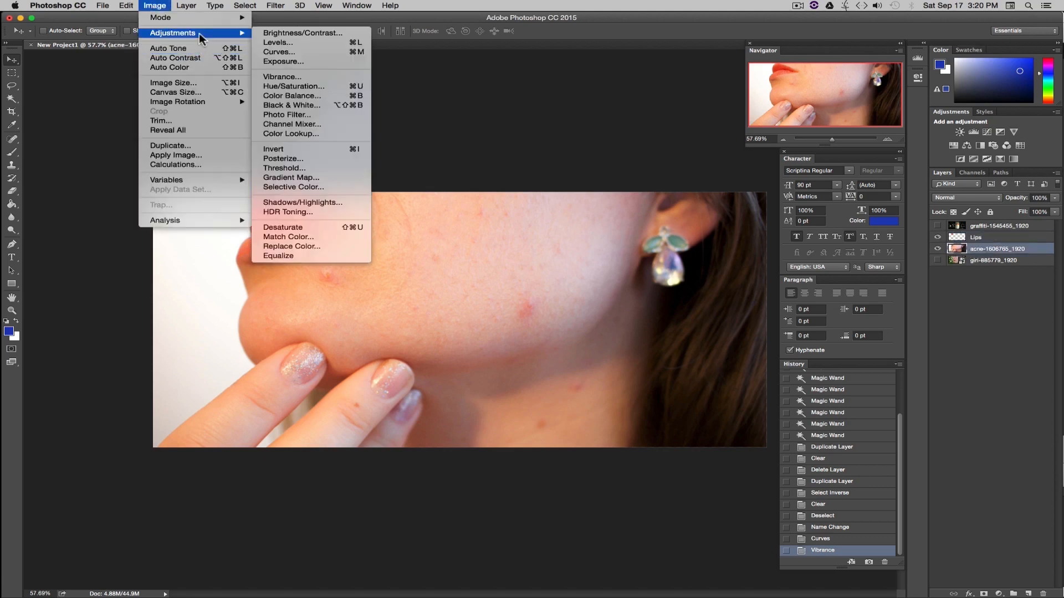
left_click(298, 52)
left_click(759, 285)
left_click(721, 320)
left_click(795, 256)
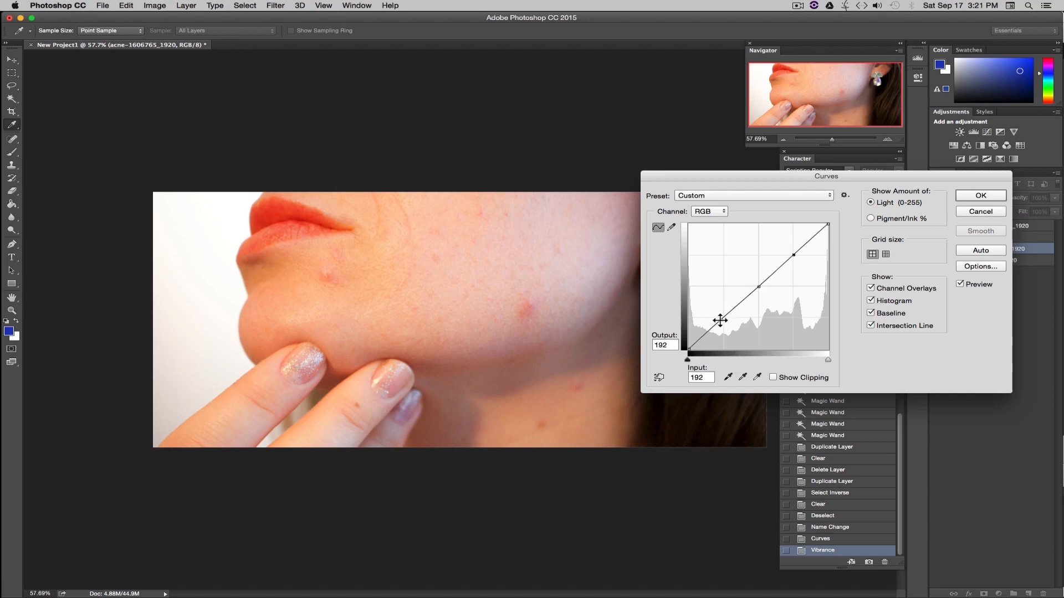
Step: Try lowering the curve's shadow point to input 68, output 25, and ease it back to output 55
left_click_drag(721, 320, 721, 323)
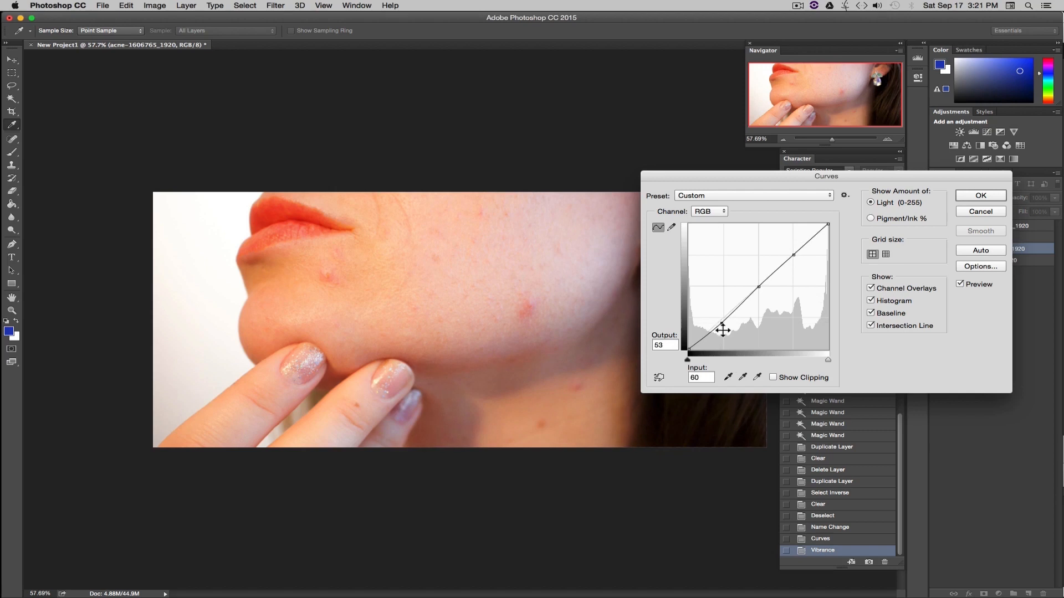
left_click_drag(722, 324, 723, 329)
left_click_drag(730, 177, 806, 53)
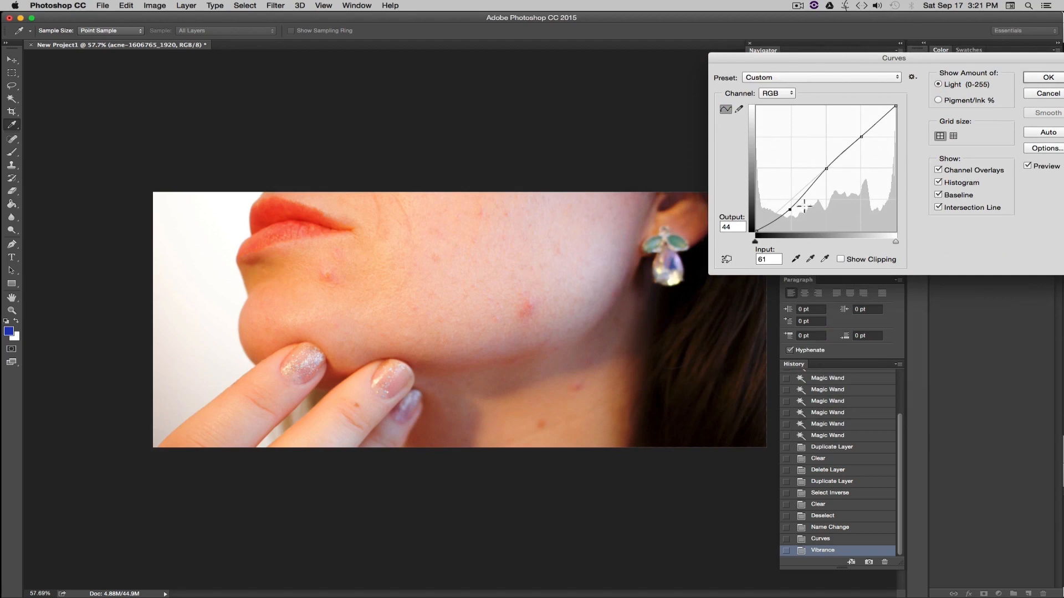
left_click_drag(792, 209, 803, 219)
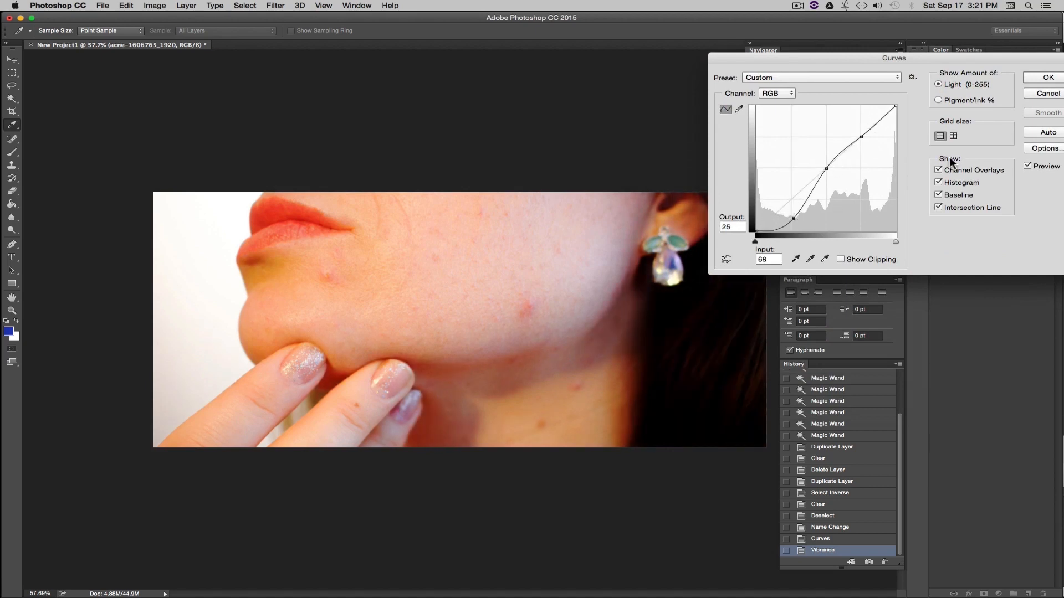
left_click_drag(793, 218, 794, 209)
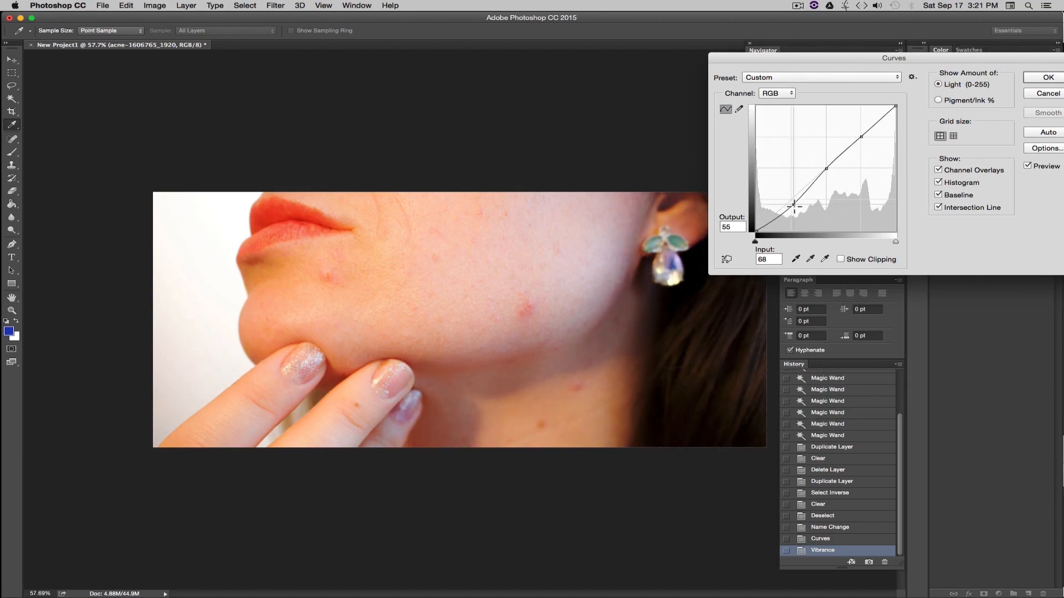
Step: Try a lower curve midpoint and a white point output of 206, restore the white point to 255, and cancel Curves
left_click(826, 167)
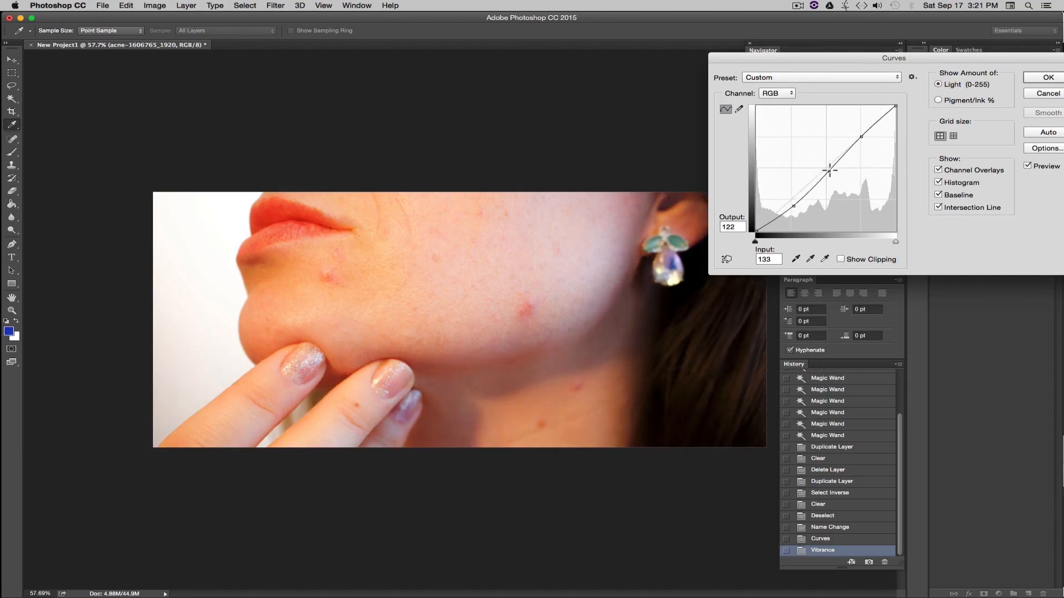
left_click_drag(826, 168, 827, 169)
left_click_drag(893, 106, 896, 130)
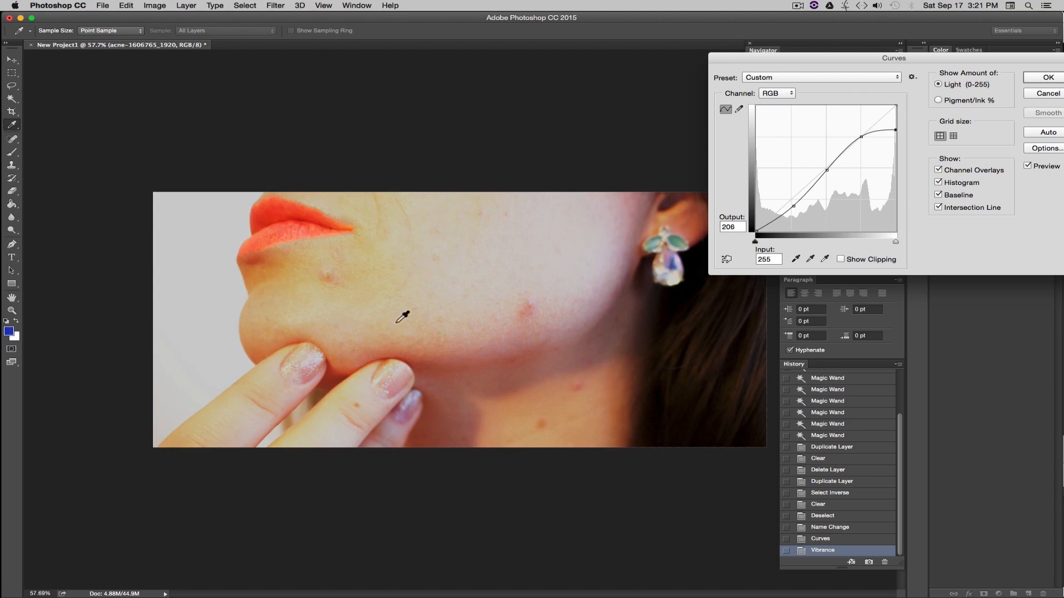
left_click_drag(897, 129, 898, 105)
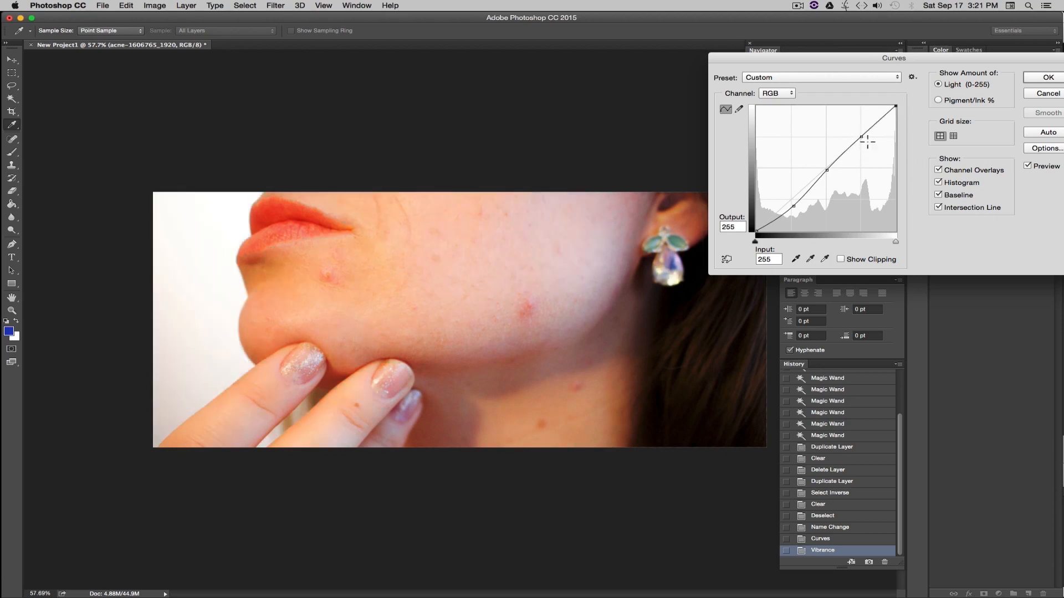
mouse_move(862, 138)
left_mouse_down()
mouse_move(855, 131)
mouse_move(864, 139)
left_mouse_up()
left_click(1045, 94)
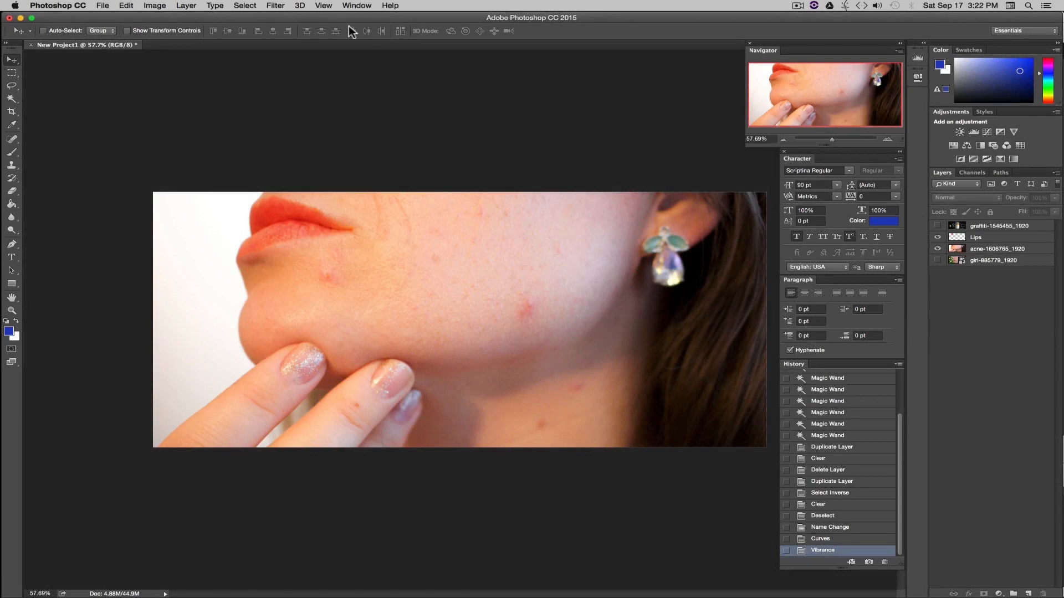
Step: Add a Curves adjustment layer with the default name Curves 1, and dock its Properties panel beside History
left_click(185, 5)
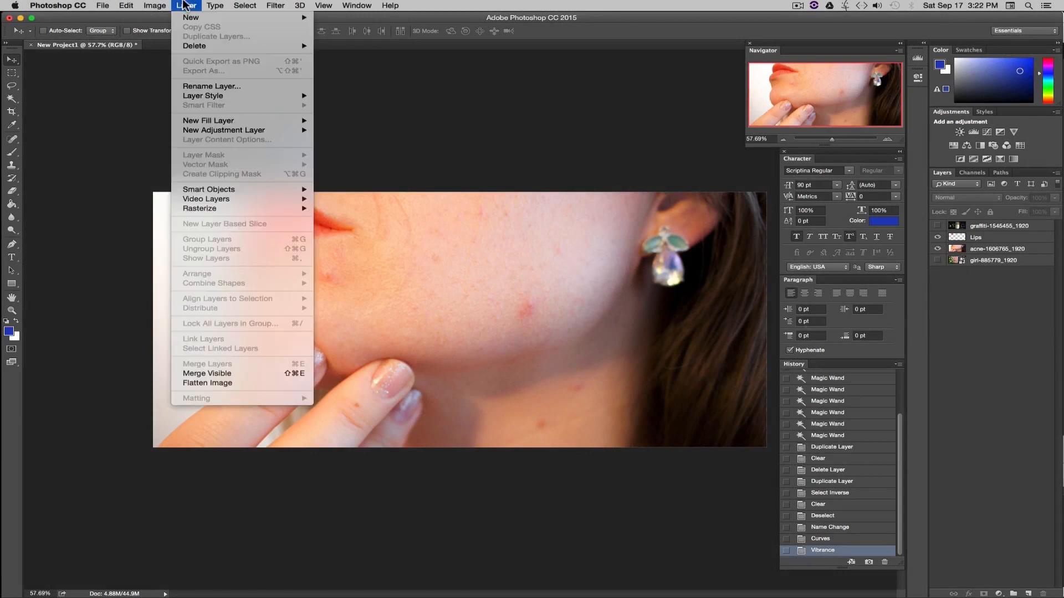
mouse_move(205, 133)
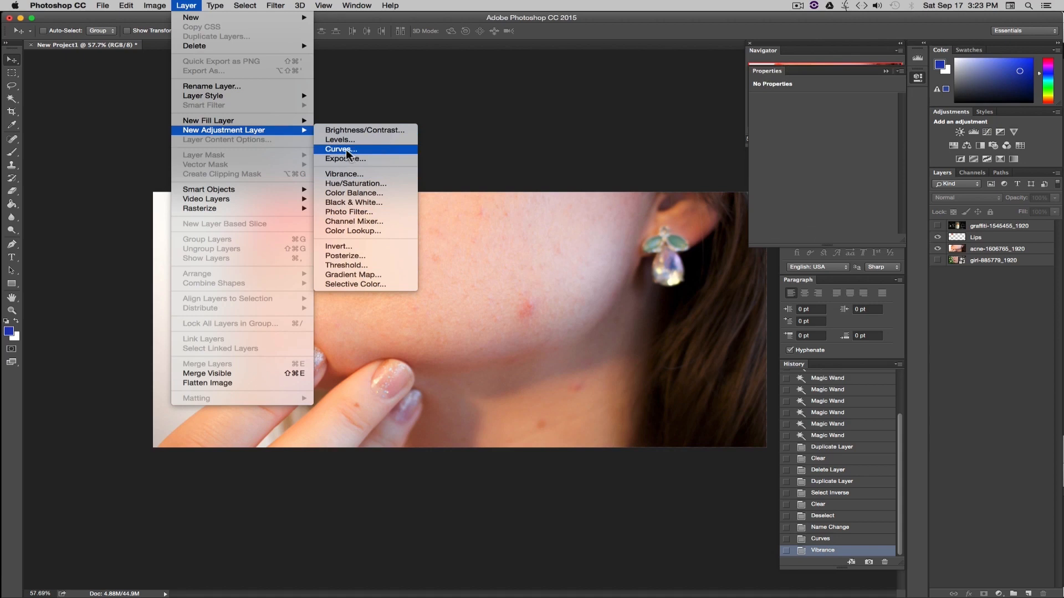
left_click(350, 149)
left_click(618, 267)
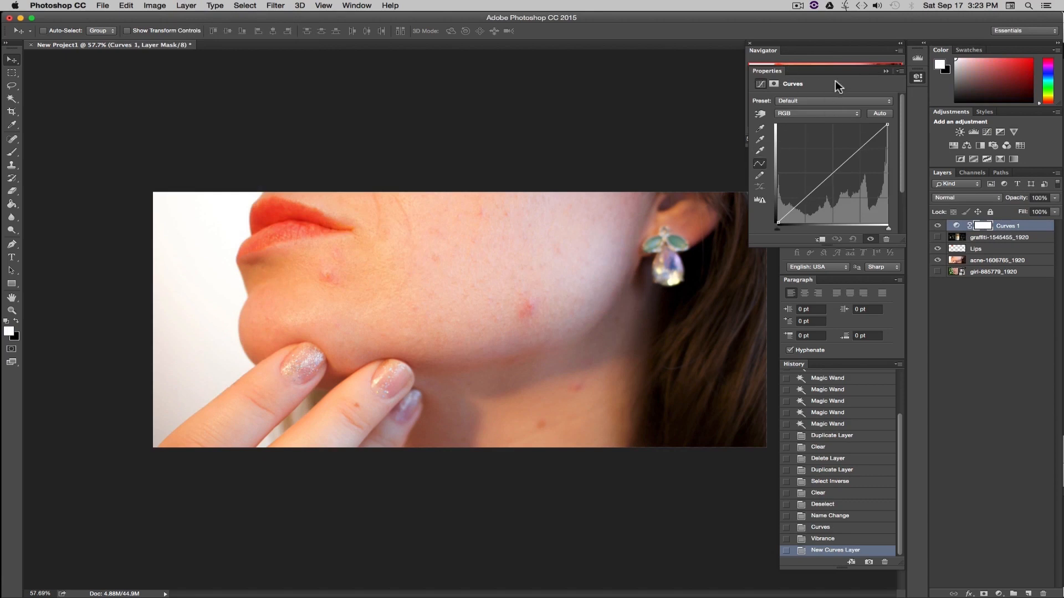
left_click_drag(763, 68, 826, 542)
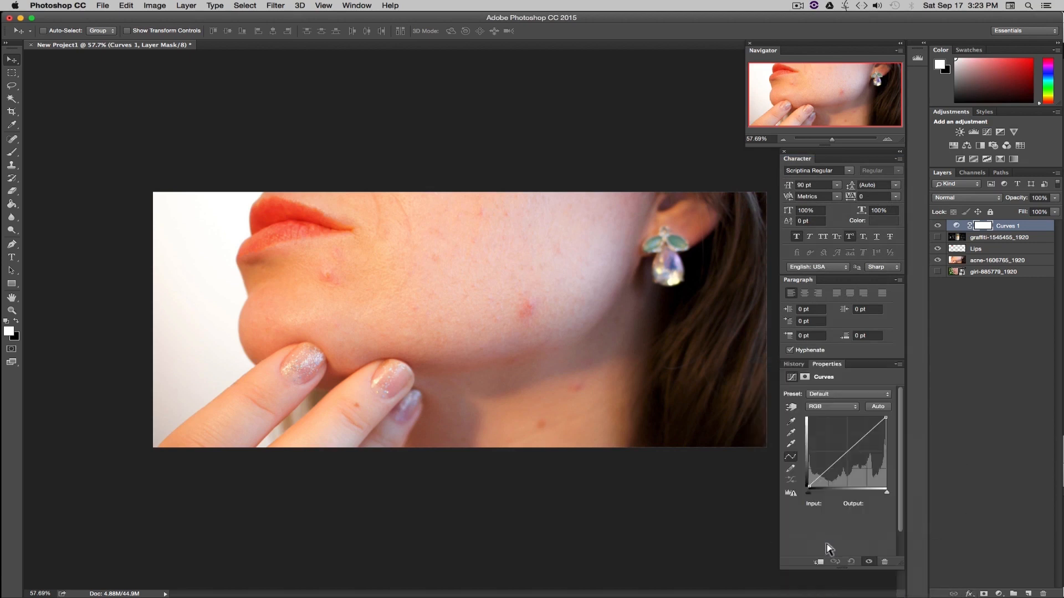
Step: Float the Properties panel separately from History, widen it, and move it clear of most of the image
left_click(803, 364)
left_click(826, 364)
left_click_drag(822, 367, 443, 197)
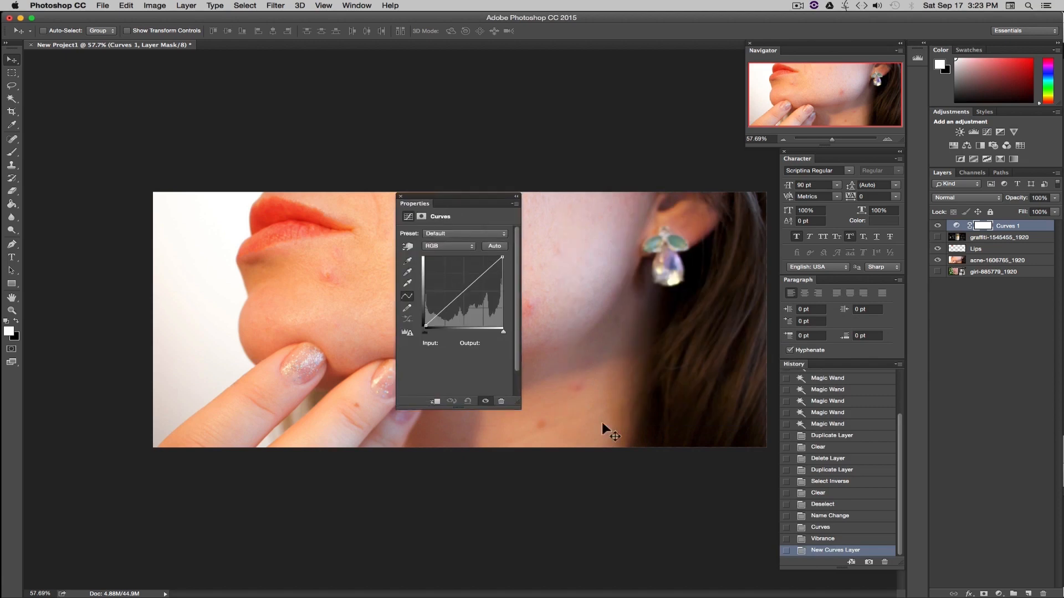
left_click_drag(523, 404, 601, 408)
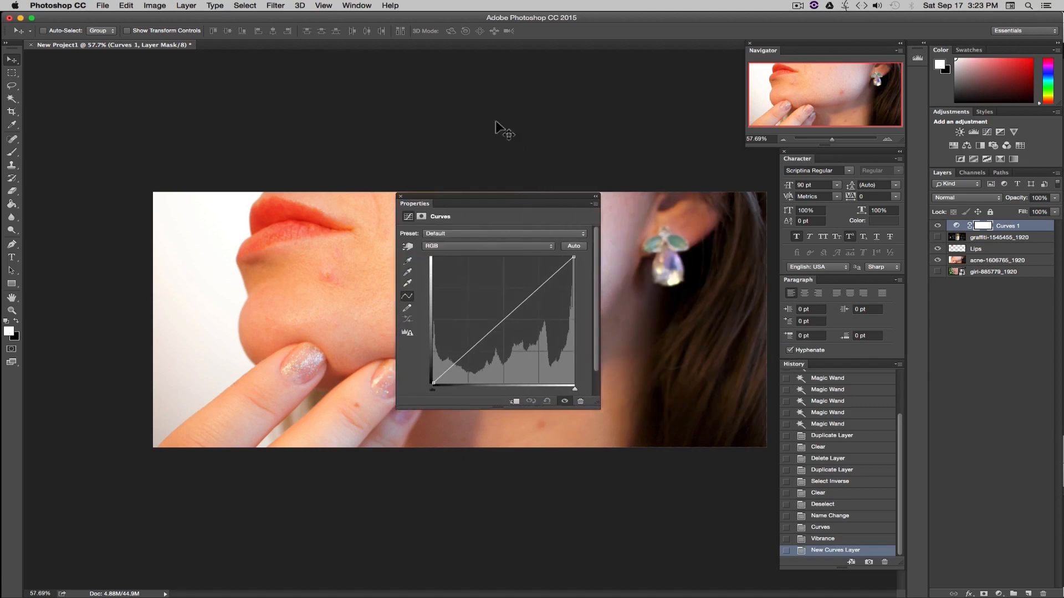
left_click_drag(507, 195, 769, 205)
Step: Add midtone, shadow and highlight points to the RGB curve of the Curves 1 adjustment layer
left_click(763, 329)
left_click_drag(730, 362, 729, 364)
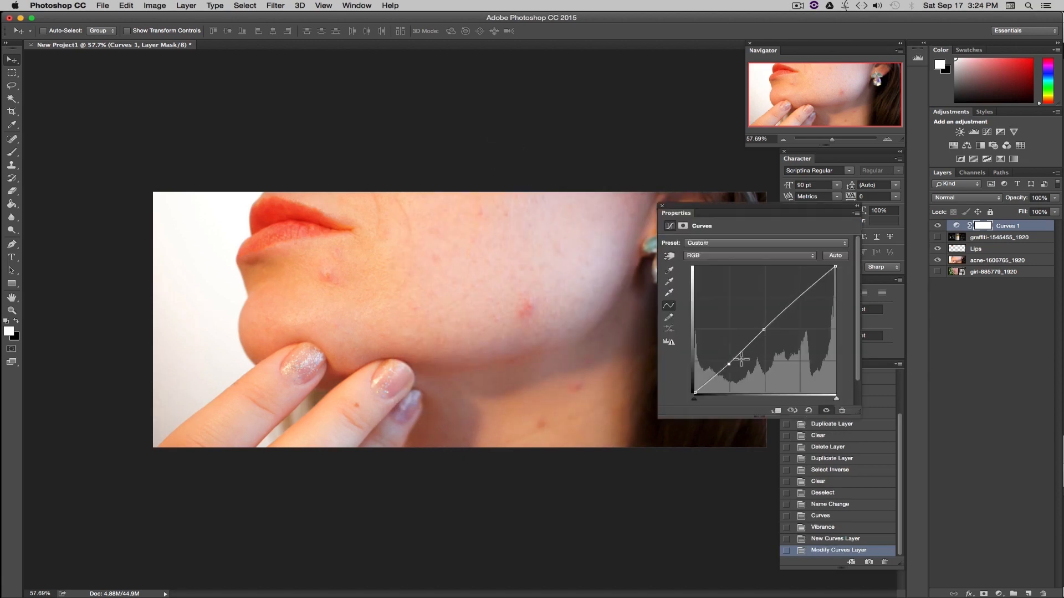
left_click(802, 296)
Step: Raise the shadow, midtone and highlight points of the Curves 1 curve slightly to brighten the image
left_click_drag(729, 365, 727, 362)
left_click_drag(764, 329, 763, 325)
left_click_drag(802, 295, 801, 292)
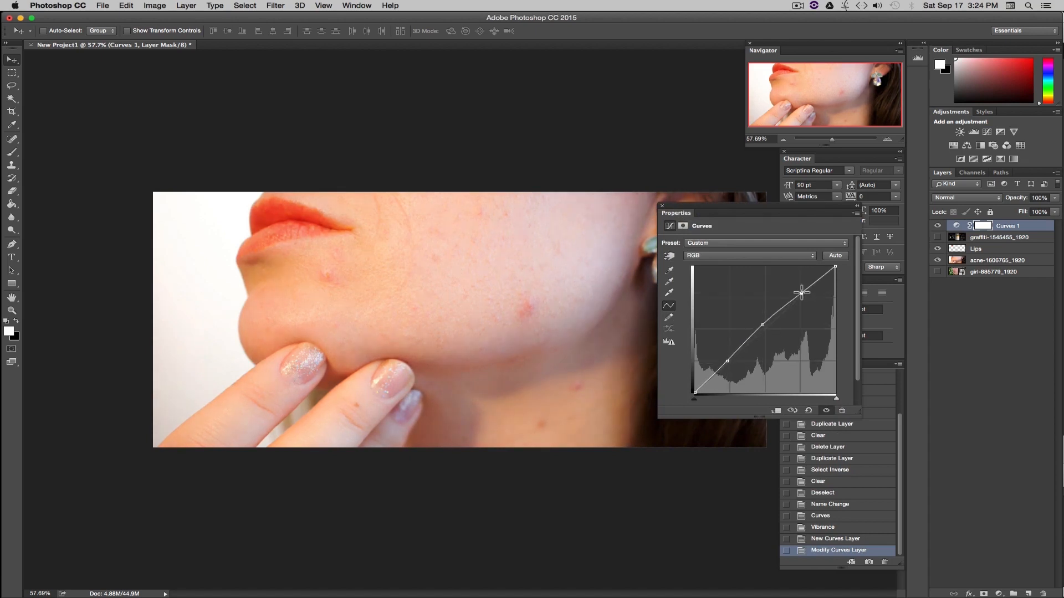
left_click_drag(727, 361, 723, 359)
left_click_drag(764, 325, 764, 323)
left_click_drag(805, 295, 806, 293)
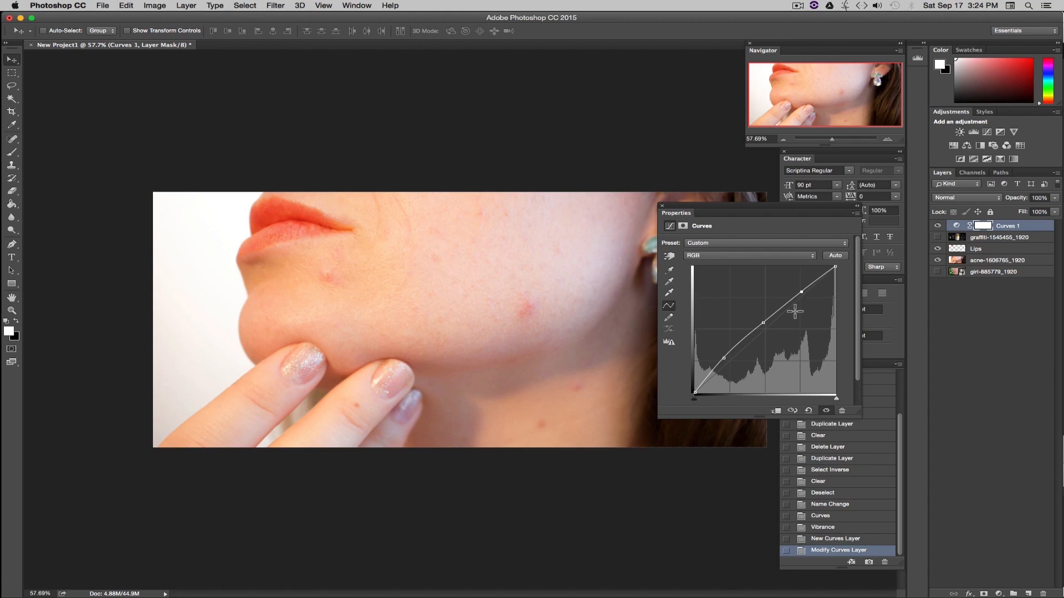
Step: Close the Curves properties and compare the image with the Curves 1 layer hidden and shown
left_click(661, 207)
left_click(937, 226)
left_click(937, 226)
left_click(937, 226)
left_click(937, 226)
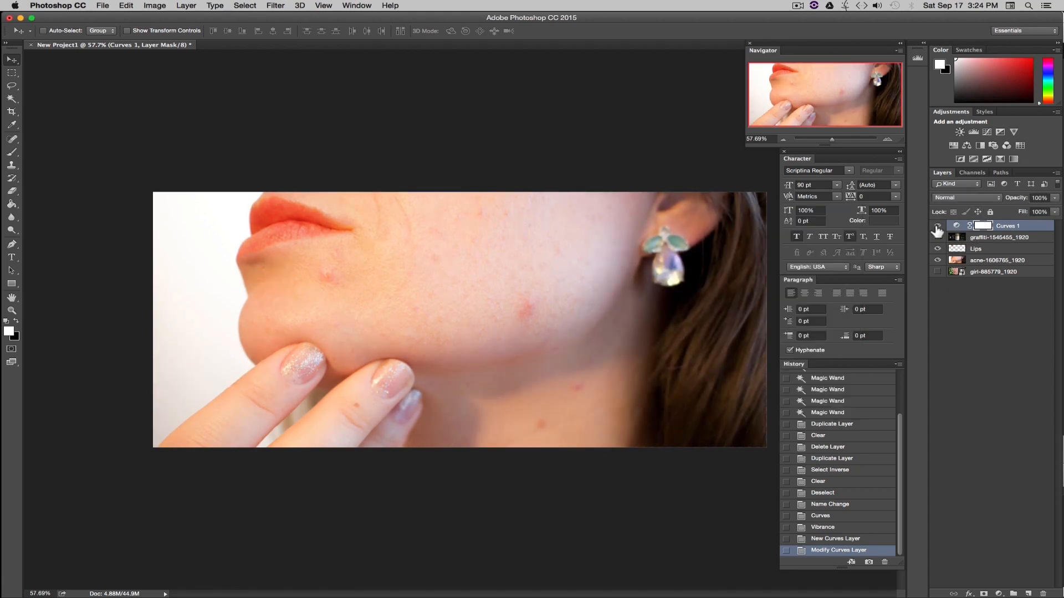
Step: Add a Black & White adjustment layer with the default name Black & White 1, and compare the image with it hidden and shown
left_click(186, 5)
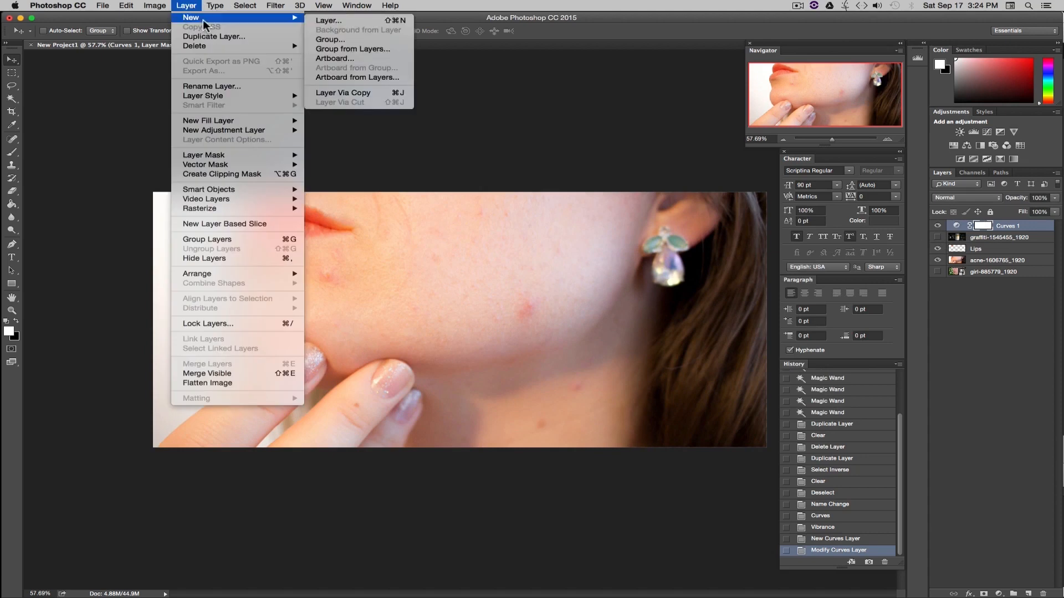
mouse_move(260, 129)
left_click(359, 203)
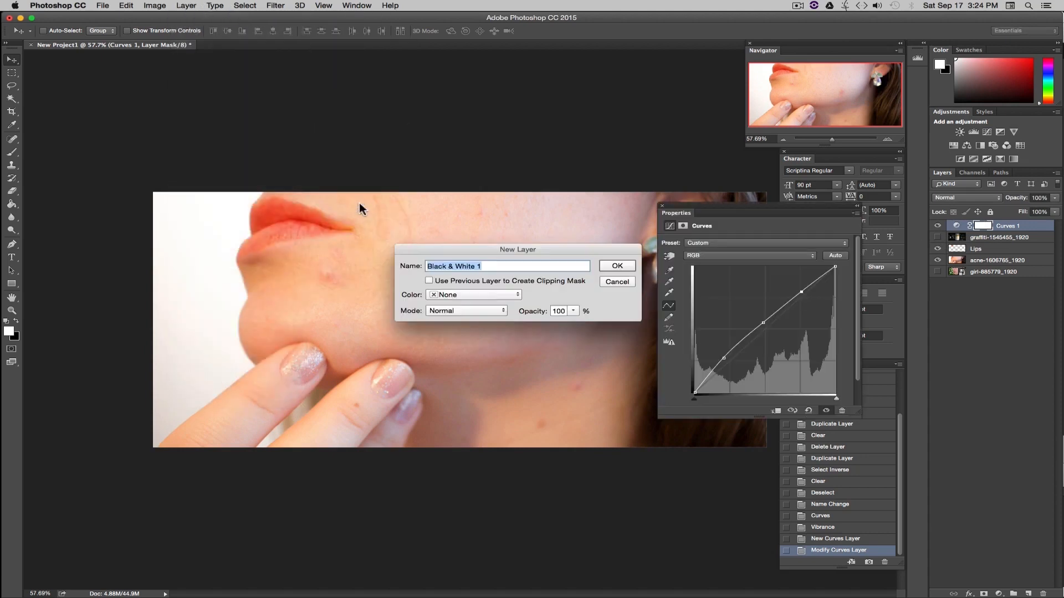
left_click(617, 265)
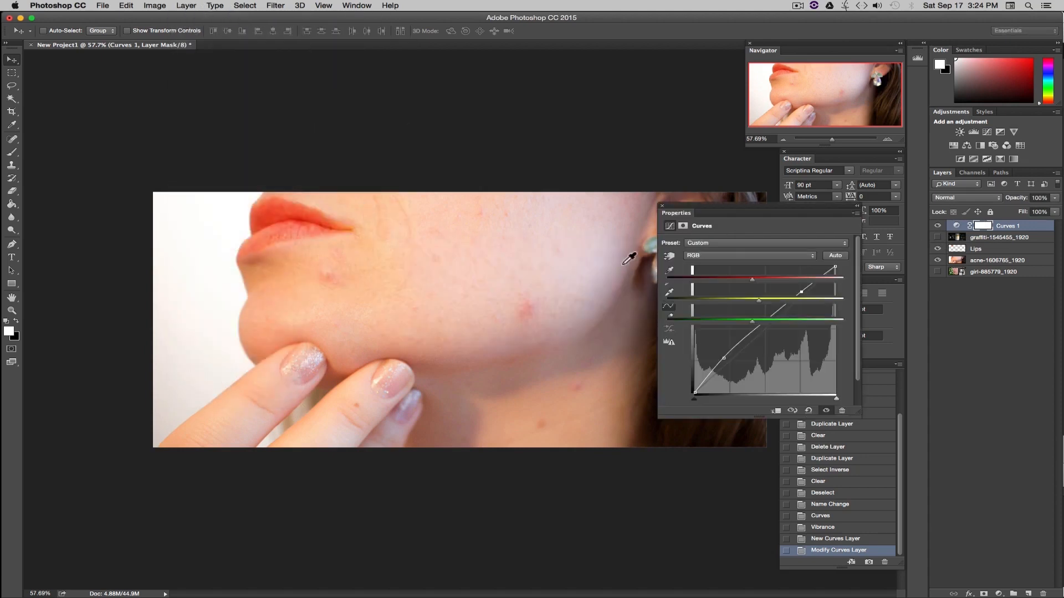
left_click(937, 226)
left_click(938, 226)
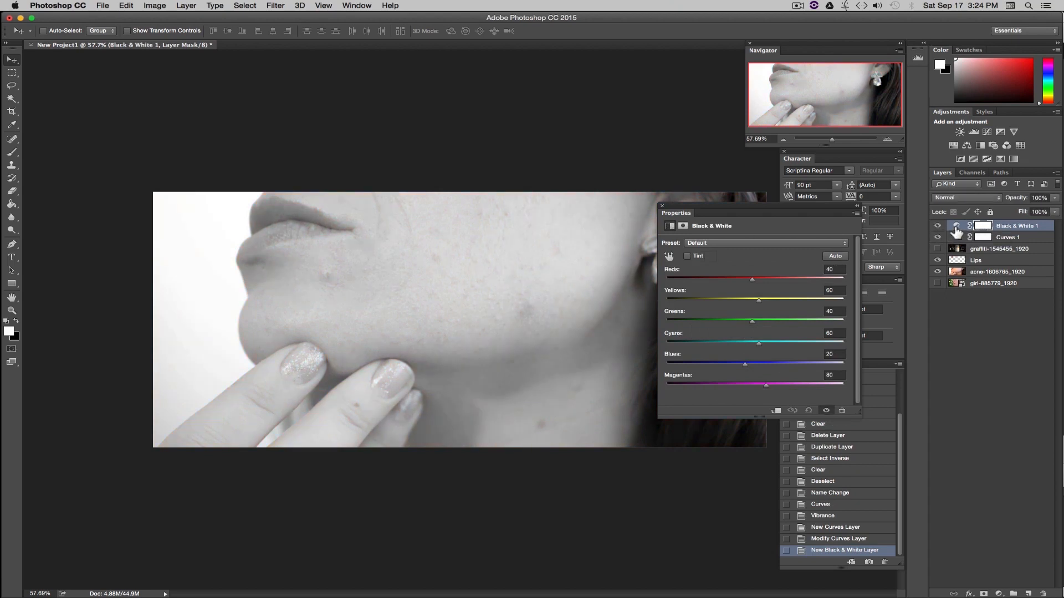
Step: Reduce the Black & White 1 layer's opacity to 74%, and hide both the Black & White 1 and Curves 1 layers
left_click(1054, 198)
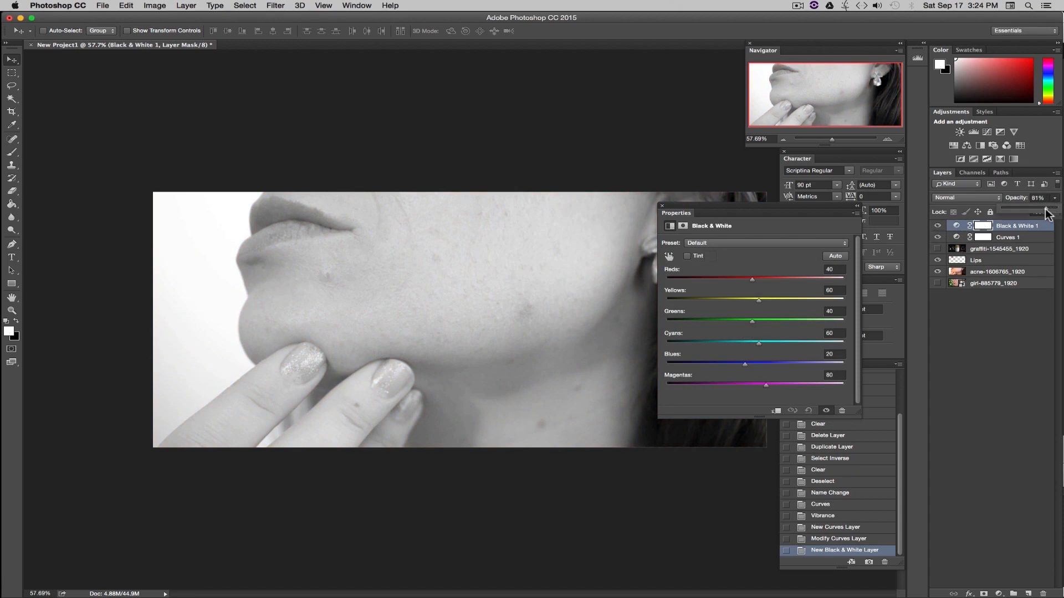
left_click_drag(1045, 215, 1043, 214)
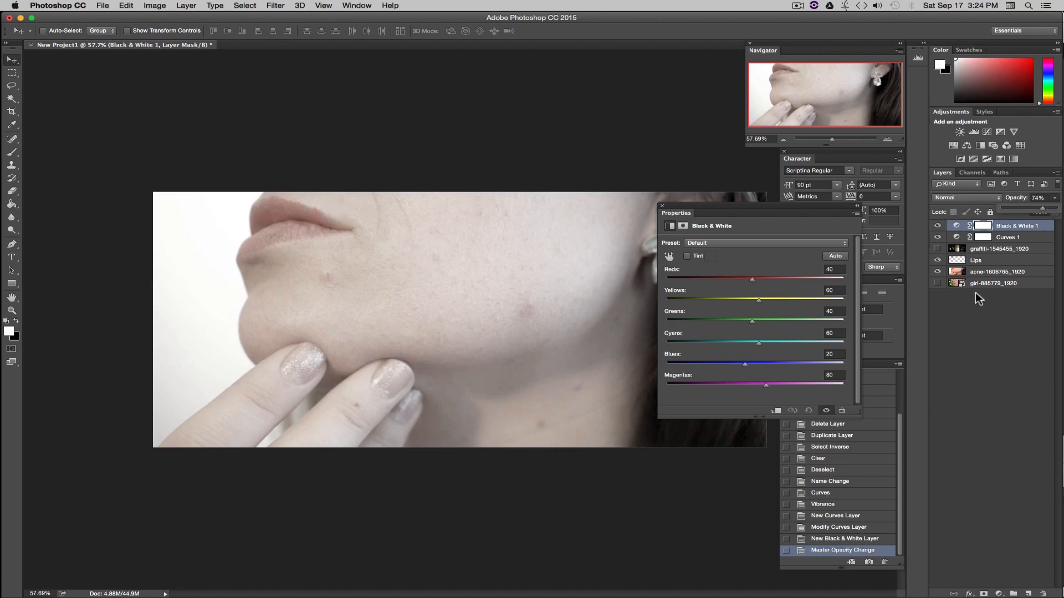
left_click(661, 206)
left_click(937, 226)
left_click(937, 237)
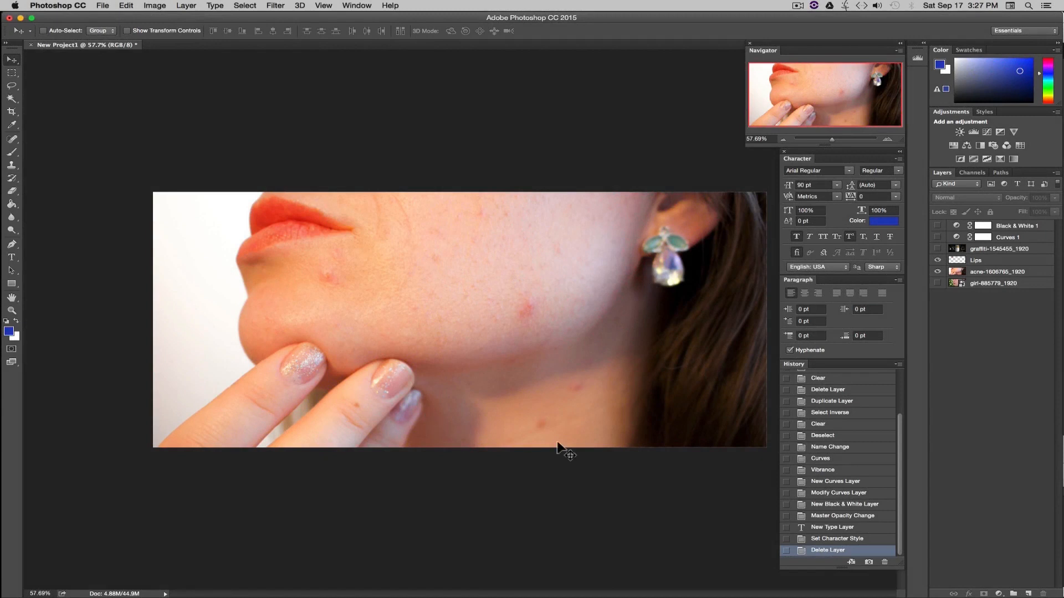
Step: Add a text layer reading "Close Up Of Face" along the jaw, just above the fingertips
left_click(12, 258)
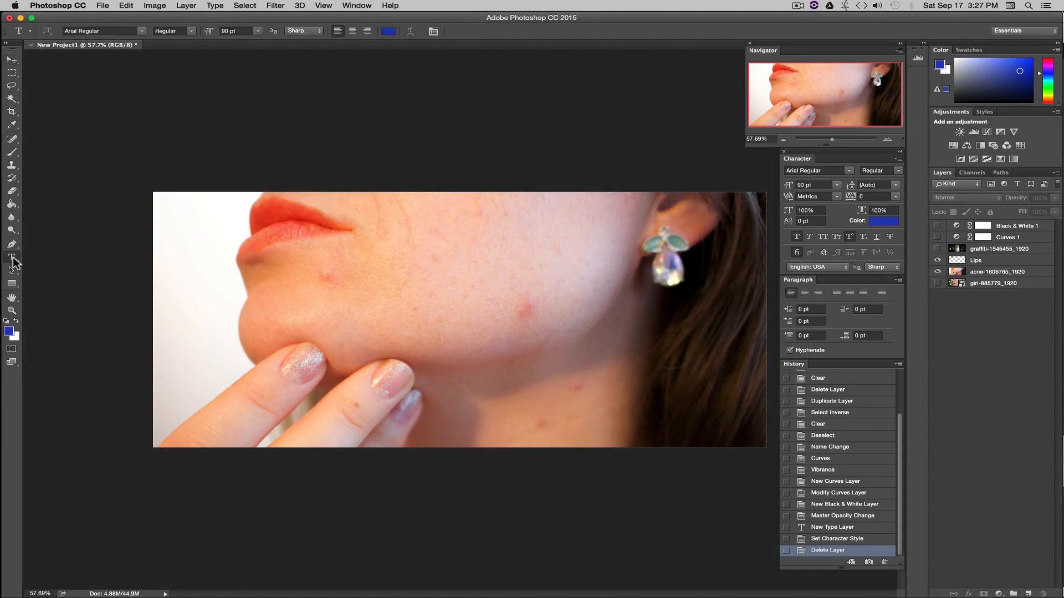
left_click(394, 344)
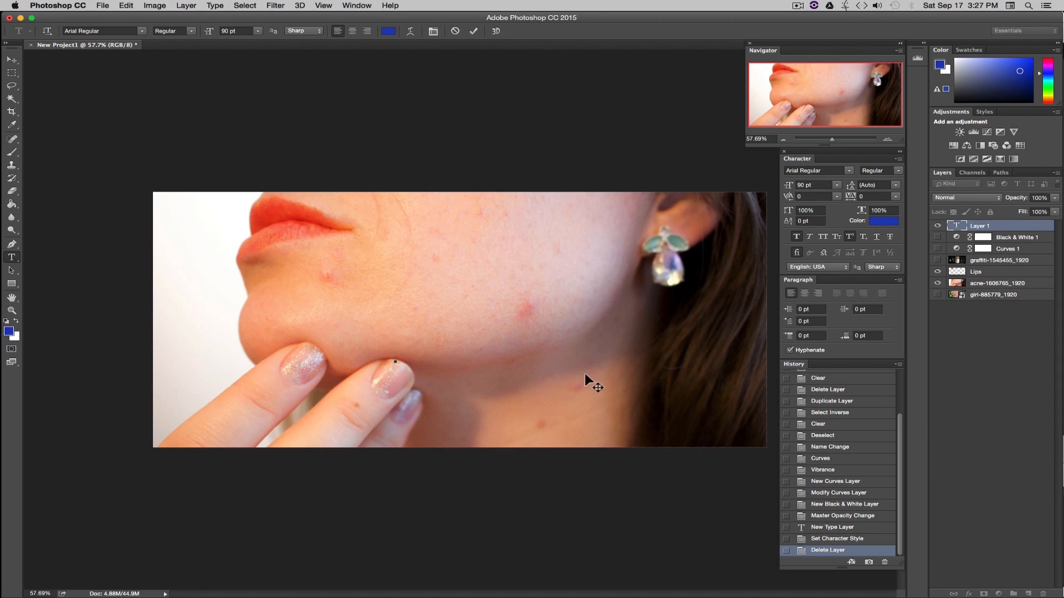
type("Clo")
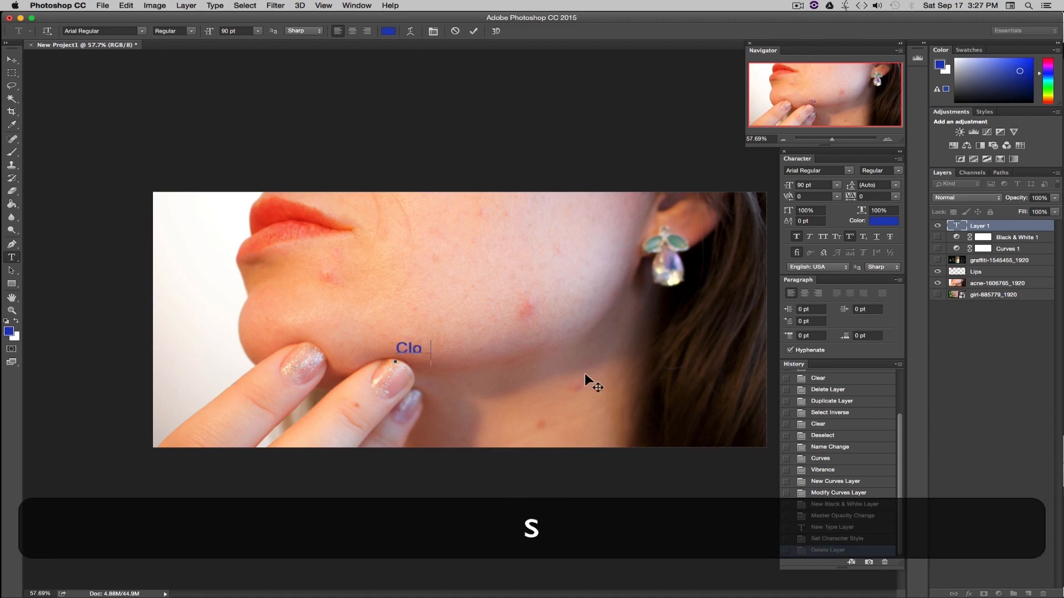
type("se Up Of face")
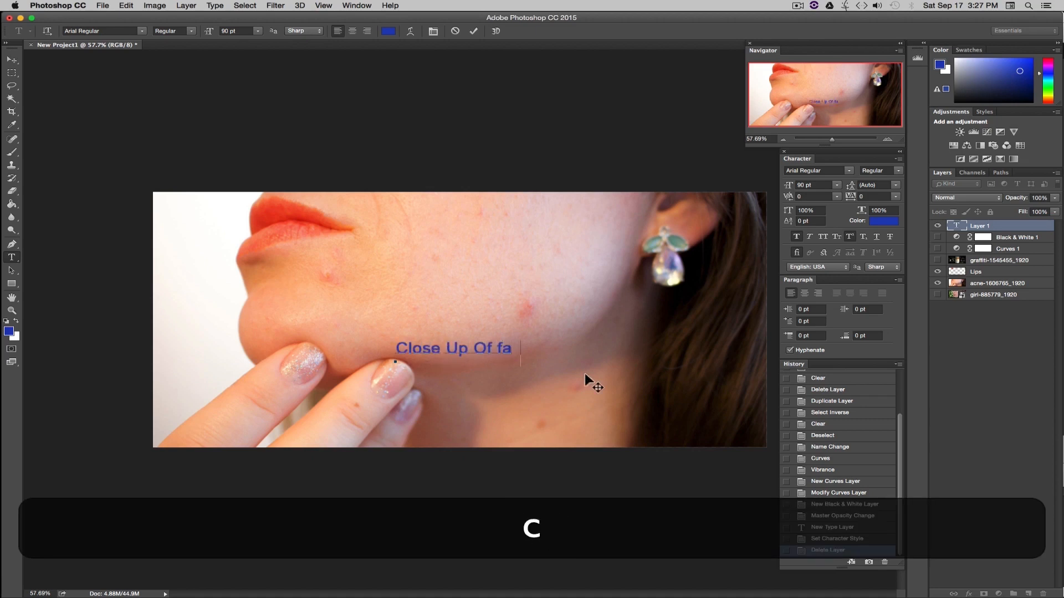
key("BackSpace")
key("BackSpace")
key("BackSpace")
key("BackSpace")
type("Face")
left_click(11, 59)
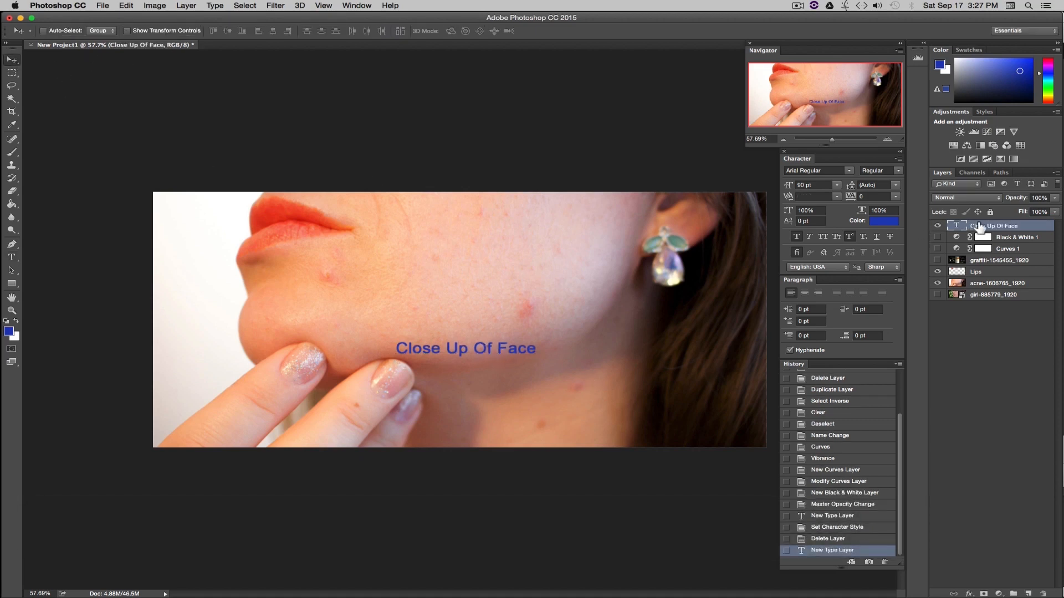
Step: Try moving the text, lips and face layers around the canvas, and revert the history to the newly created text layer
left_click_drag(506, 348, 576, 161)
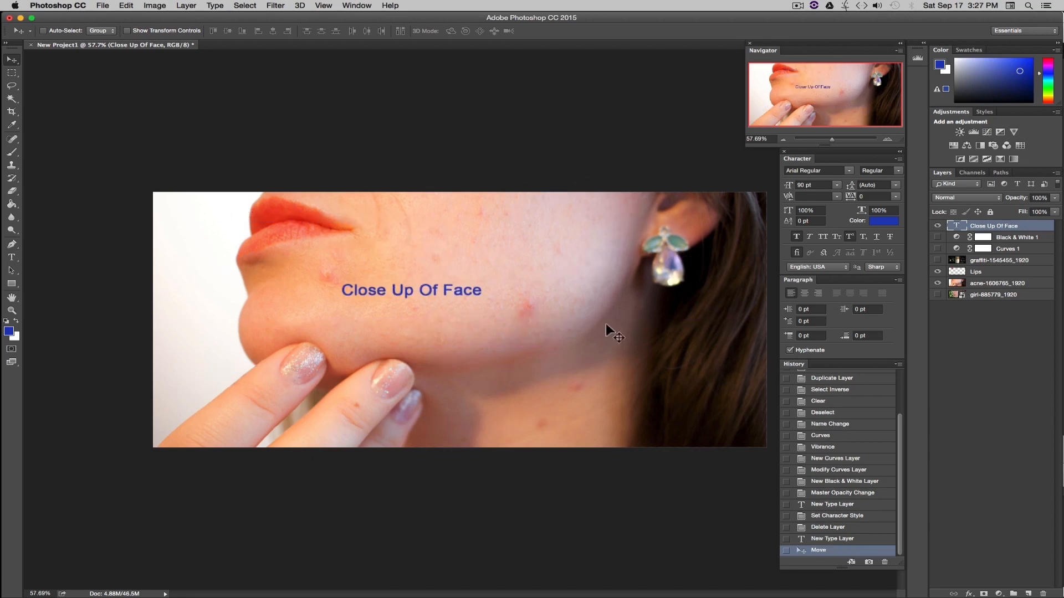
left_click_drag(633, 359, 658, 349)
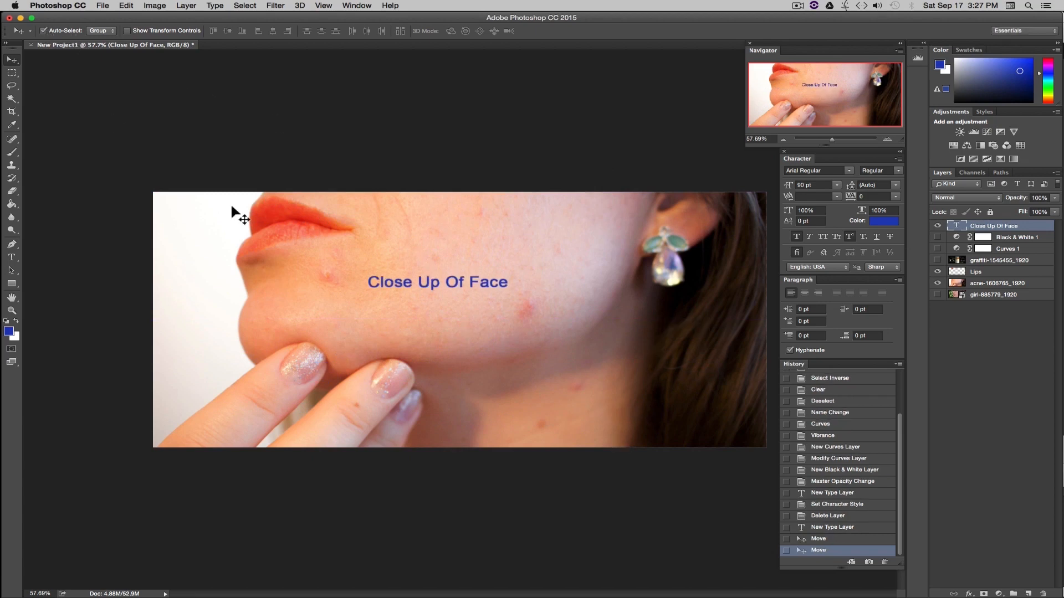
left_click_drag(630, 239, 567, 347)
left_click_drag(303, 218, 418, 240)
left_click_drag(332, 349, 411, 350)
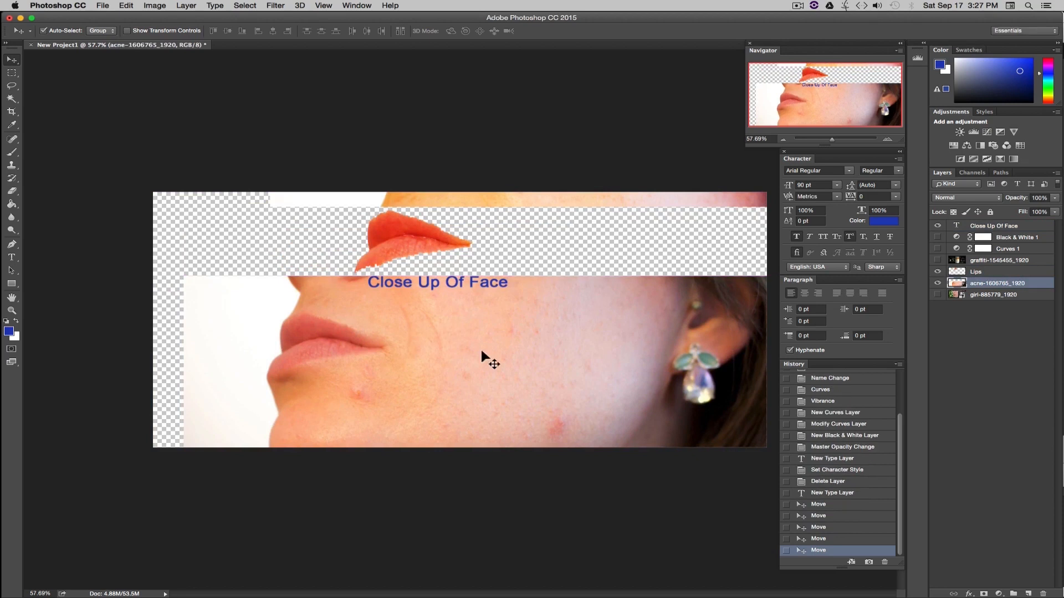
left_click(825, 494)
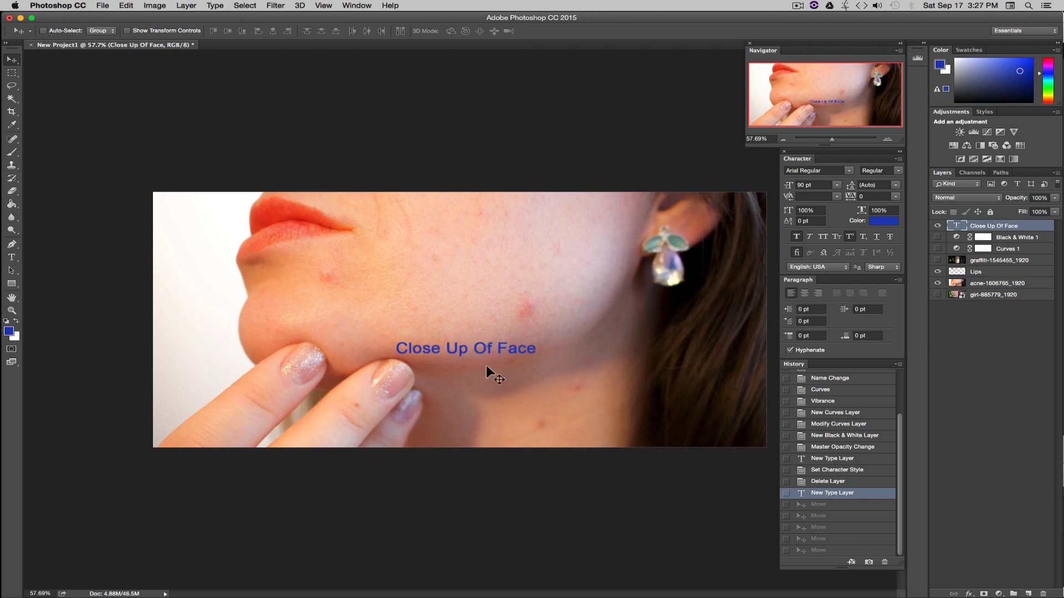
Step: Move the Close Up Of Face text higher on the jaw and delete the word "Of" from it
left_click_drag(513, 351, 513, 379)
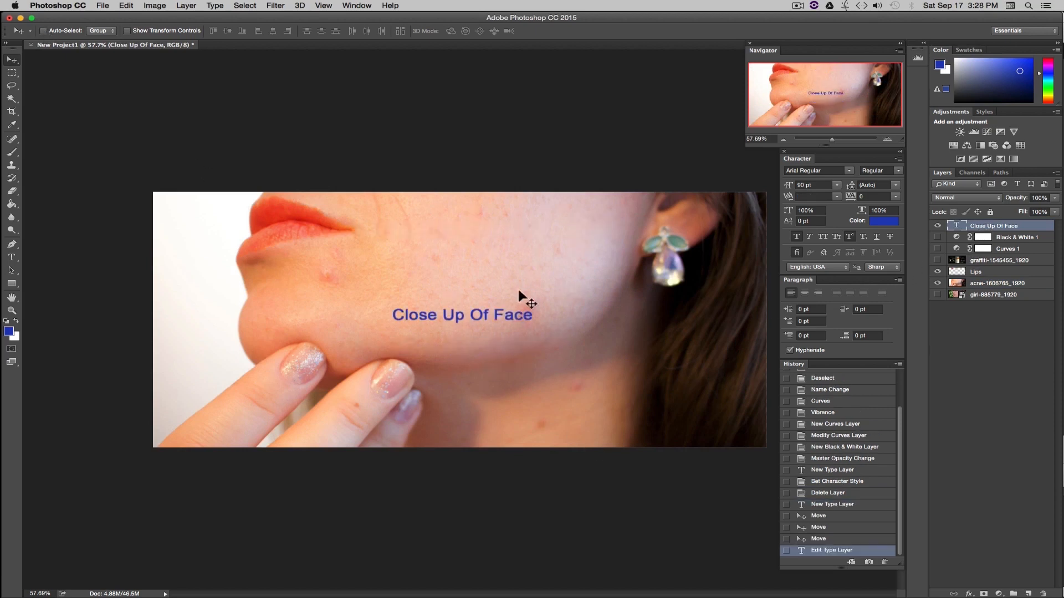
left_click(11, 257)
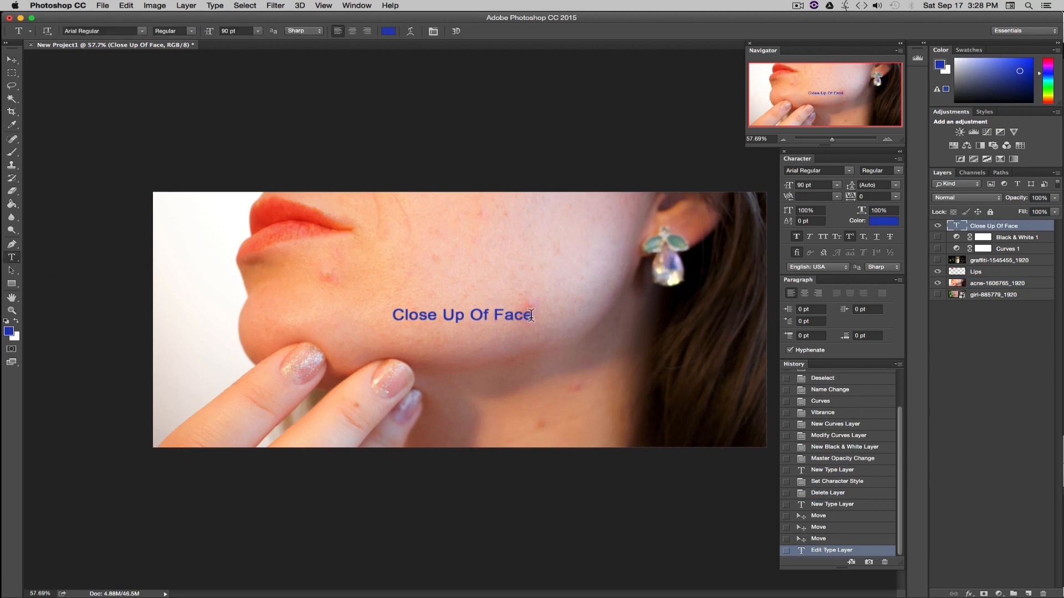
left_click_drag(531, 314, 360, 309)
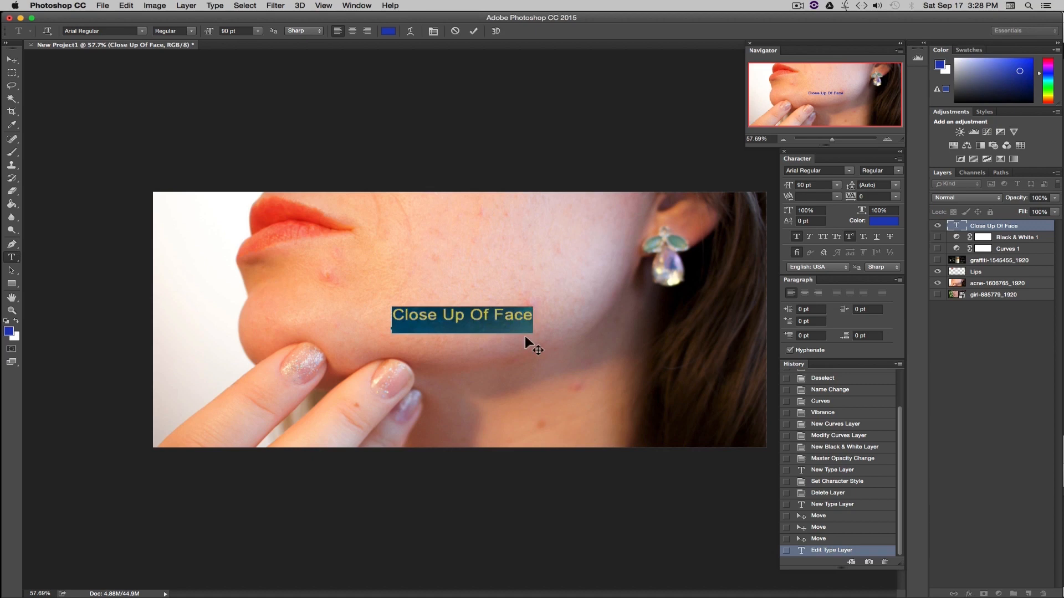
left_click(467, 314)
left_click_drag(494, 312, 466, 313)
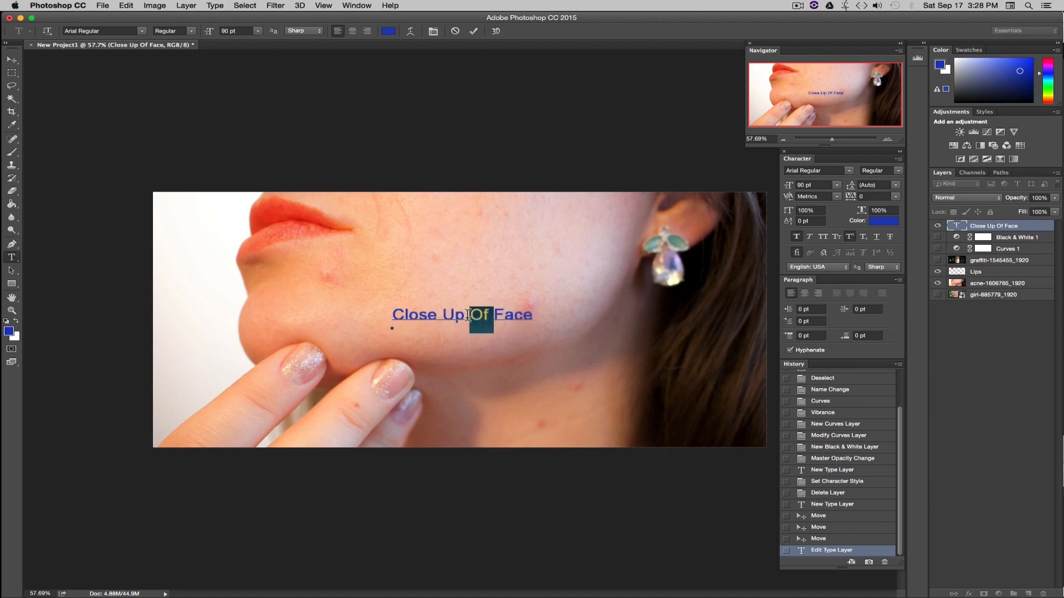
key("BackSpace")
left_click(11, 59)
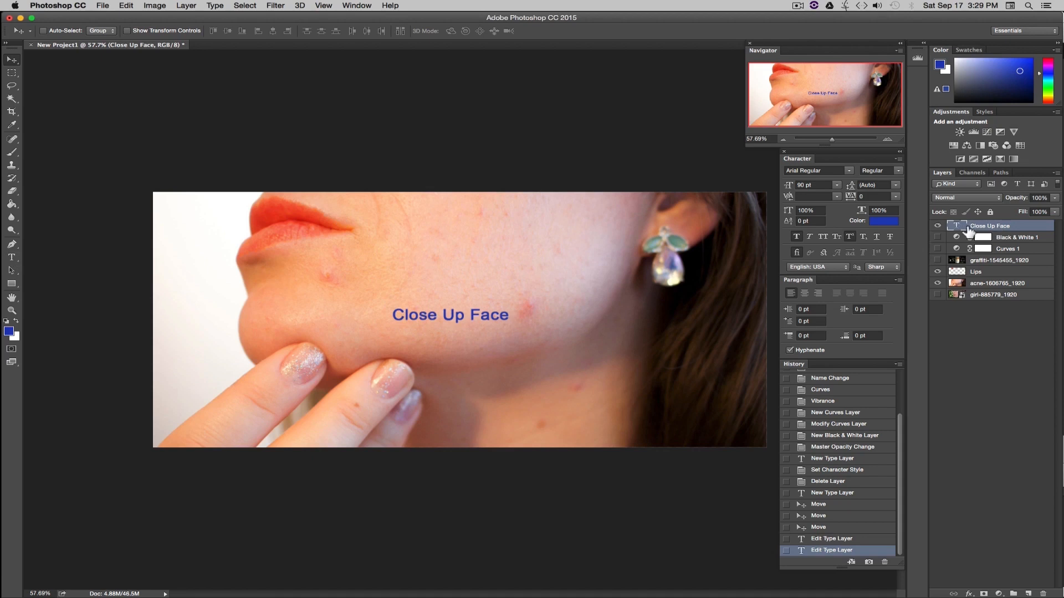
Step: Rasterize the Close Up Face layer, try editing its text with the Type tool, and revert the history to the newly created text layer
right_click(1018, 226)
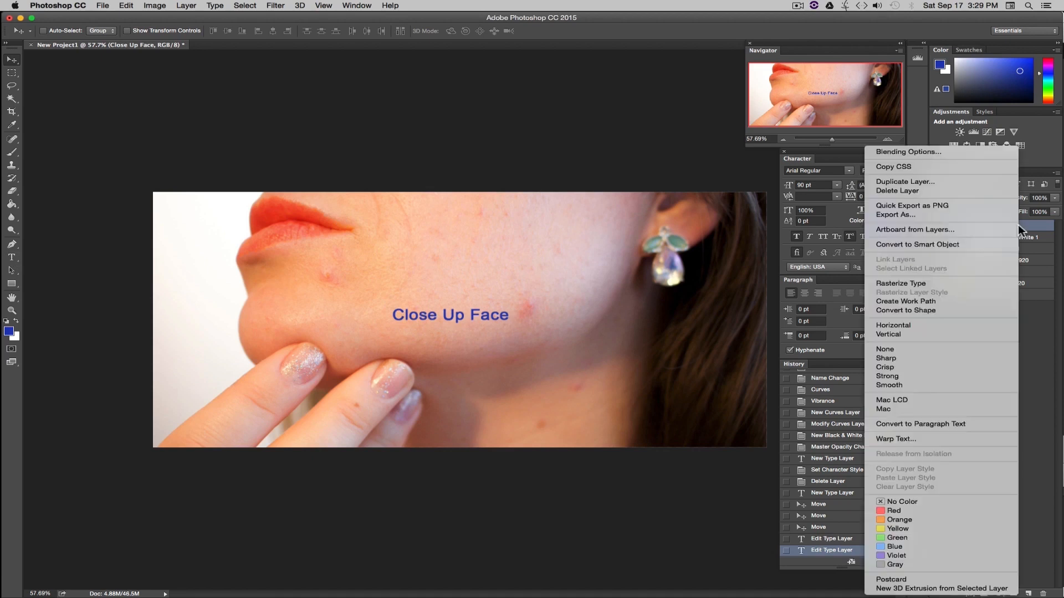
left_click(940, 284)
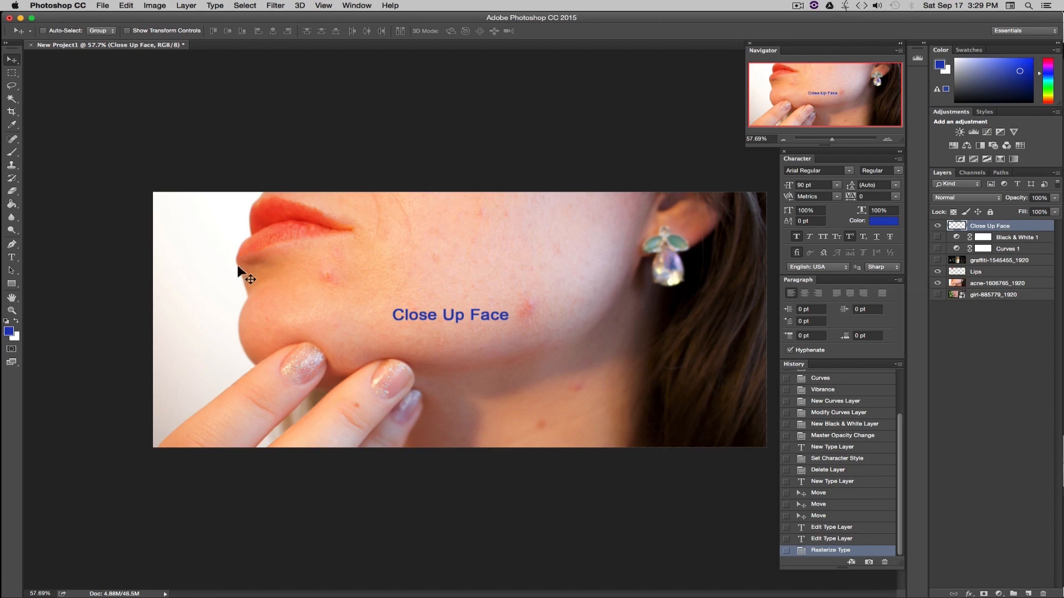
left_click(11, 258)
left_click_drag(398, 314, 521, 322)
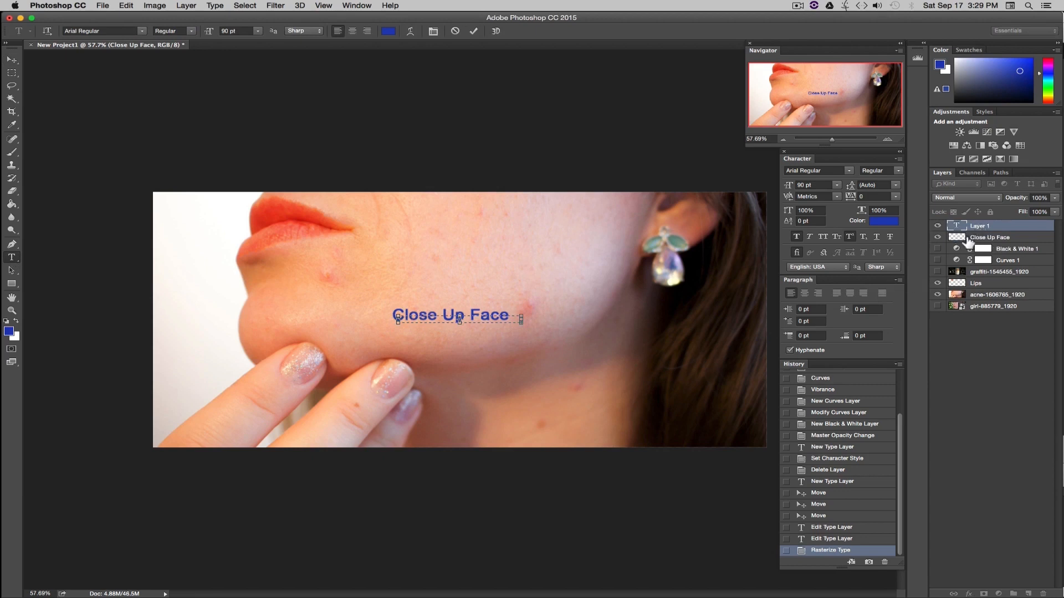
left_click(1004, 229)
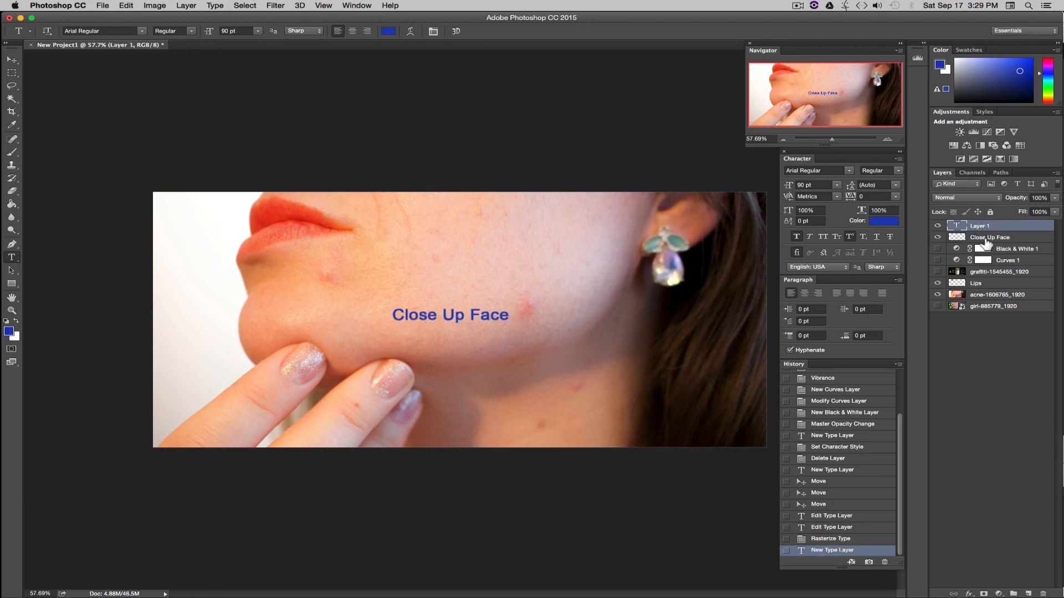
left_click(822, 471)
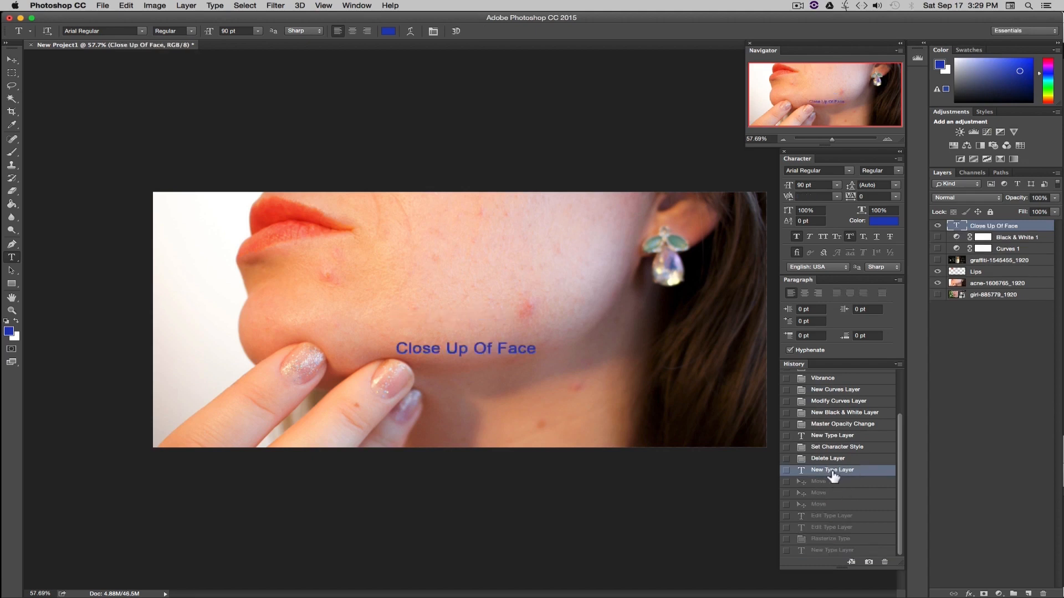
Step: Set the font size of the Close Up Of Face text layer to 36 pt
key("v")
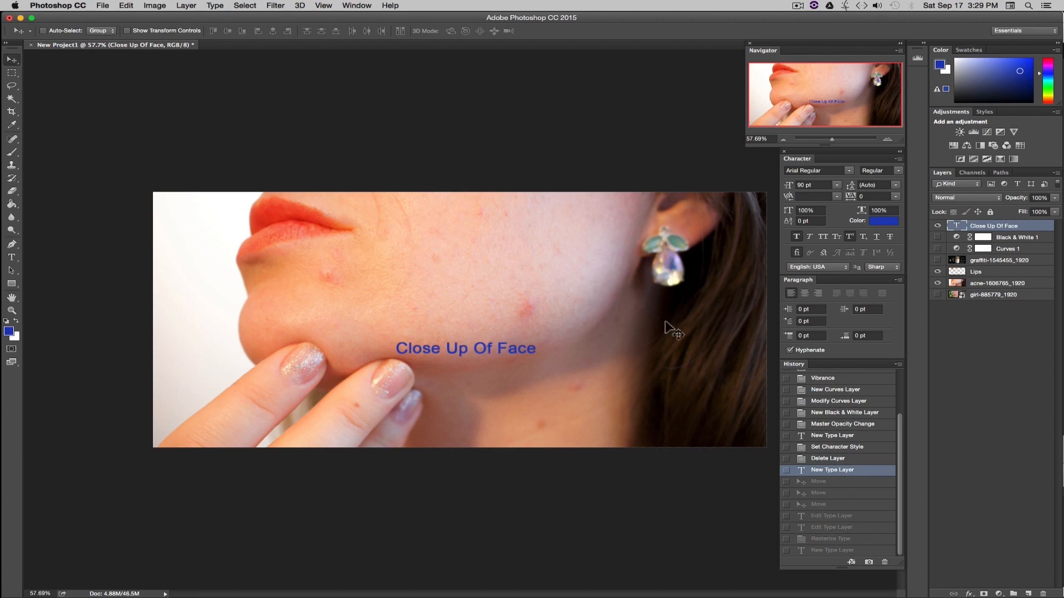
left_click(837, 185)
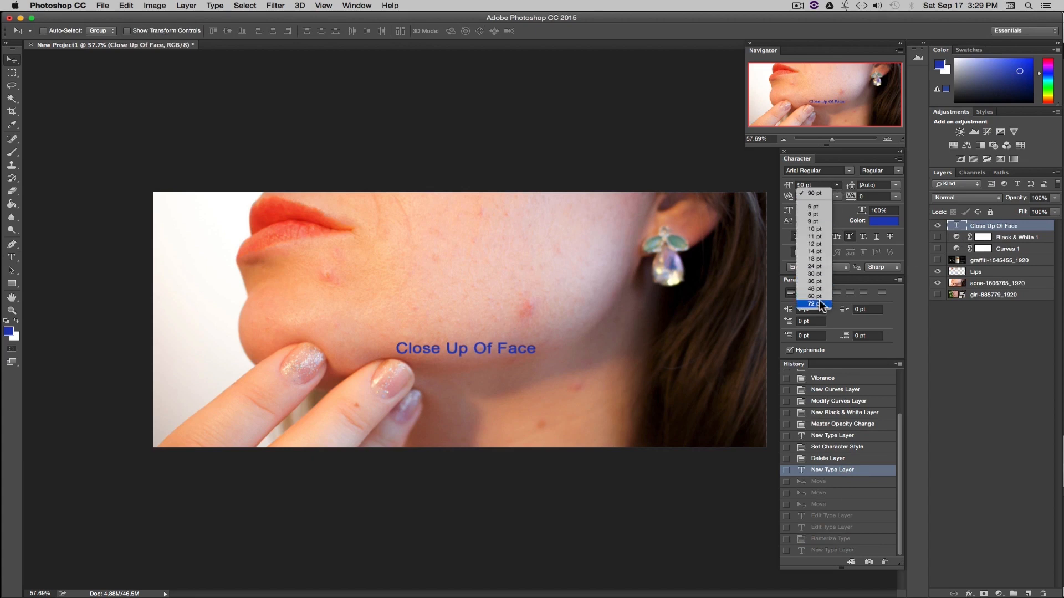
left_click(819, 282)
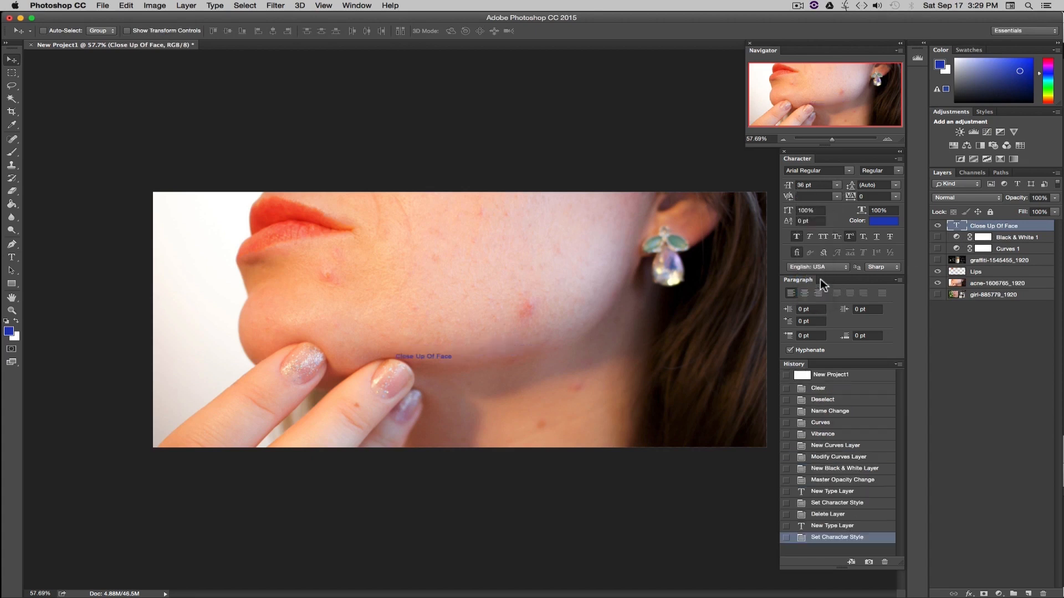
Step: Set the Close Up Of Face text size to 300 pt and move the text across the chin and jaw
type("300")
key("Return")
left_click_drag(673, 305, 528, 311)
left_click_drag(570, 243, 552, 216)
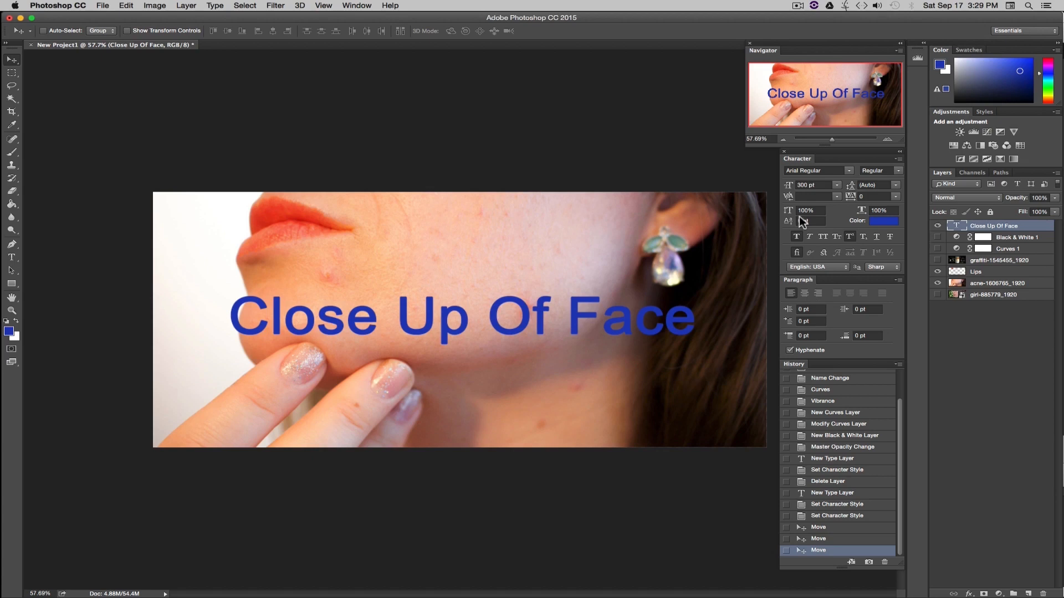
Step: Recolor the Close Up Of Face text to a magenta shade and move it down over the fingers and neck
left_click(877, 225)
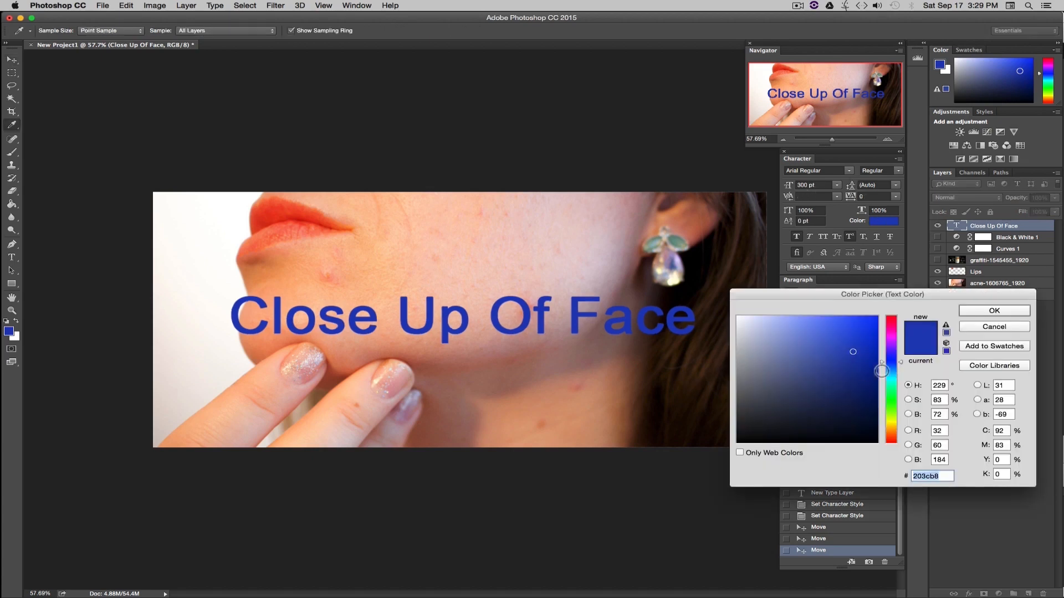
left_click(894, 326)
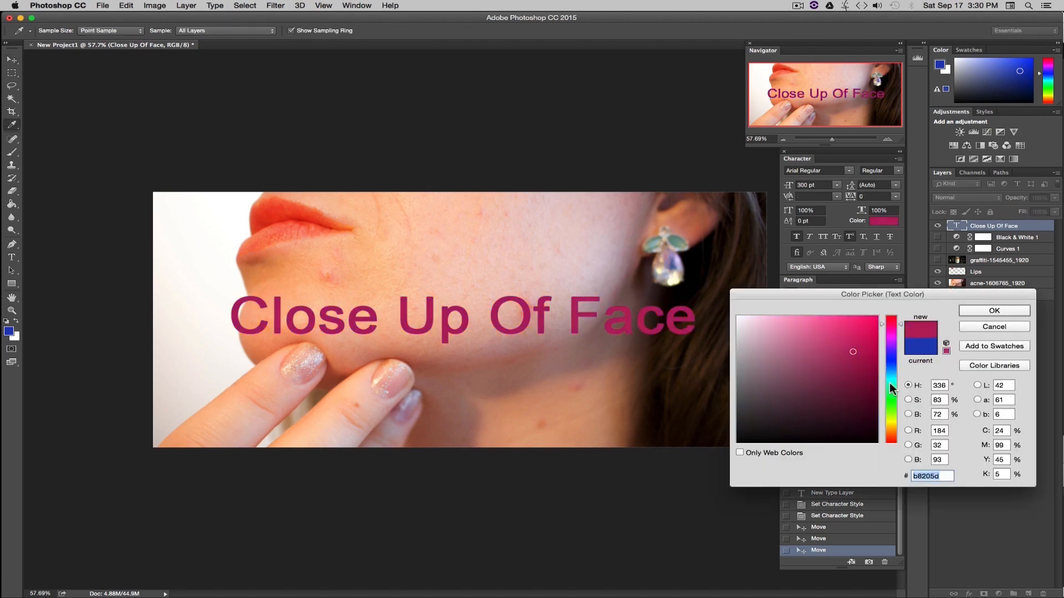
left_click_drag(893, 328, 894, 334)
left_click(984, 311)
left_click_drag(567, 321, 558, 407)
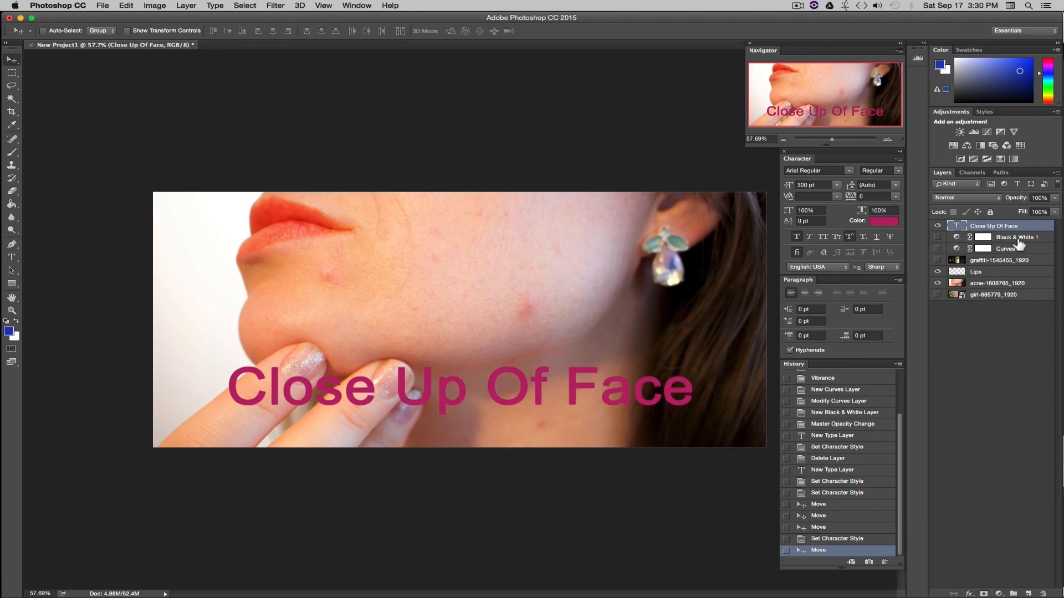
Step: Add a Drop Shadow effect to the Close Up Of Face layer through its blending options and display the shadow settings
double_click(1031, 227)
left_click(663, 262)
right_click(1031, 238)
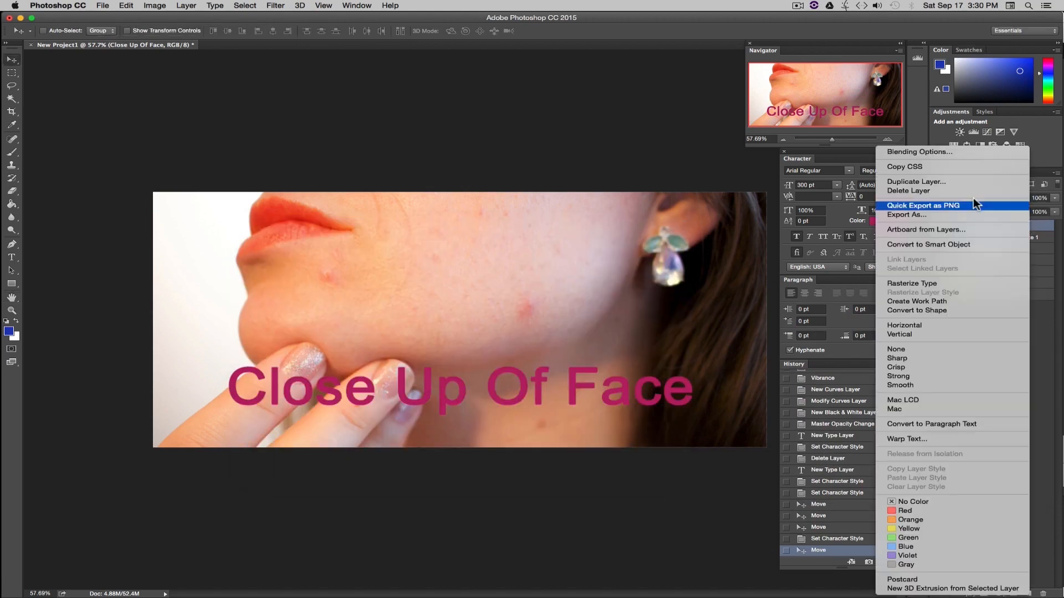
left_click(905, 151)
left_click_drag(486, 230, 496, 49)
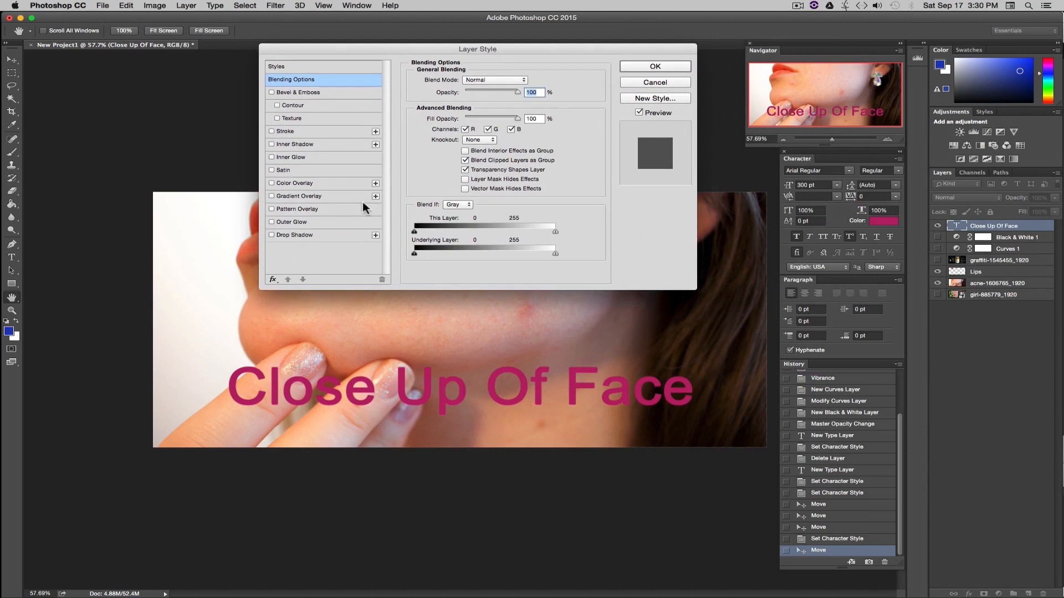
left_click(271, 235)
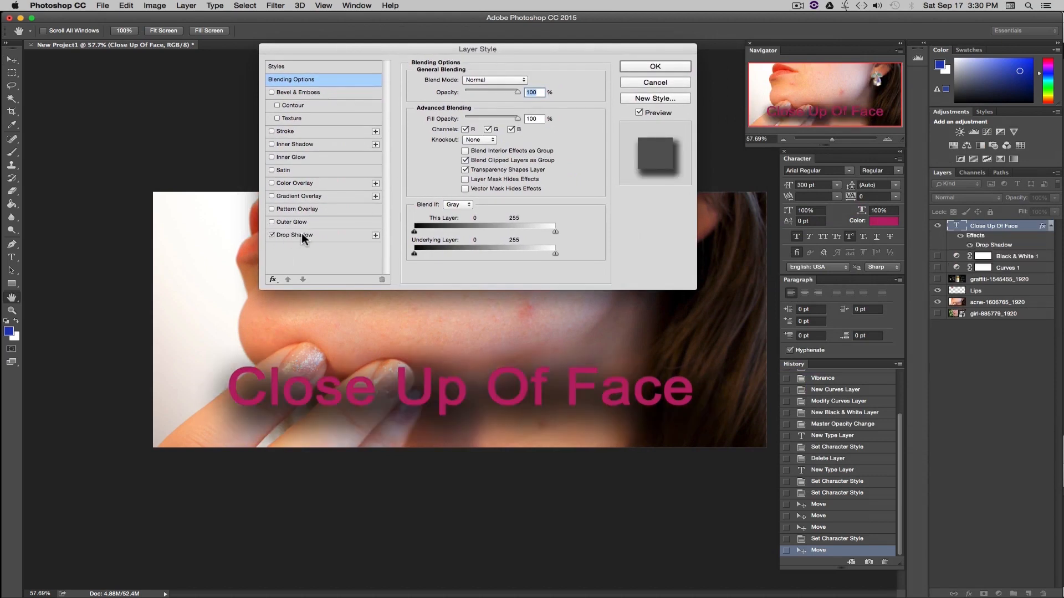
left_click(301, 234)
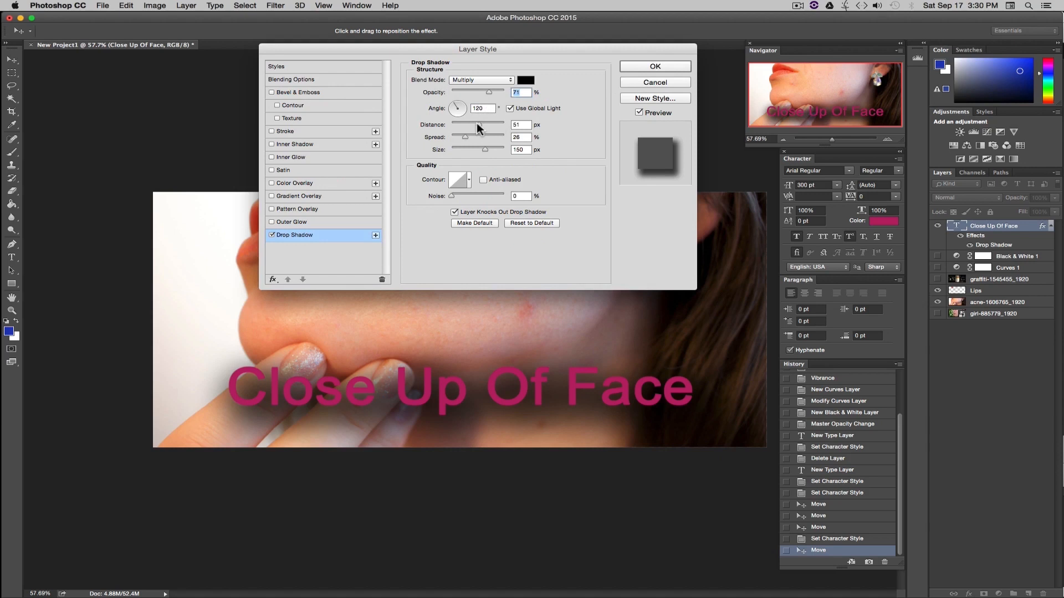
Step: Set the drop shadow's distance to 5 px, spread to 0% and size to 0 px
left_click_drag(478, 123, 454, 126)
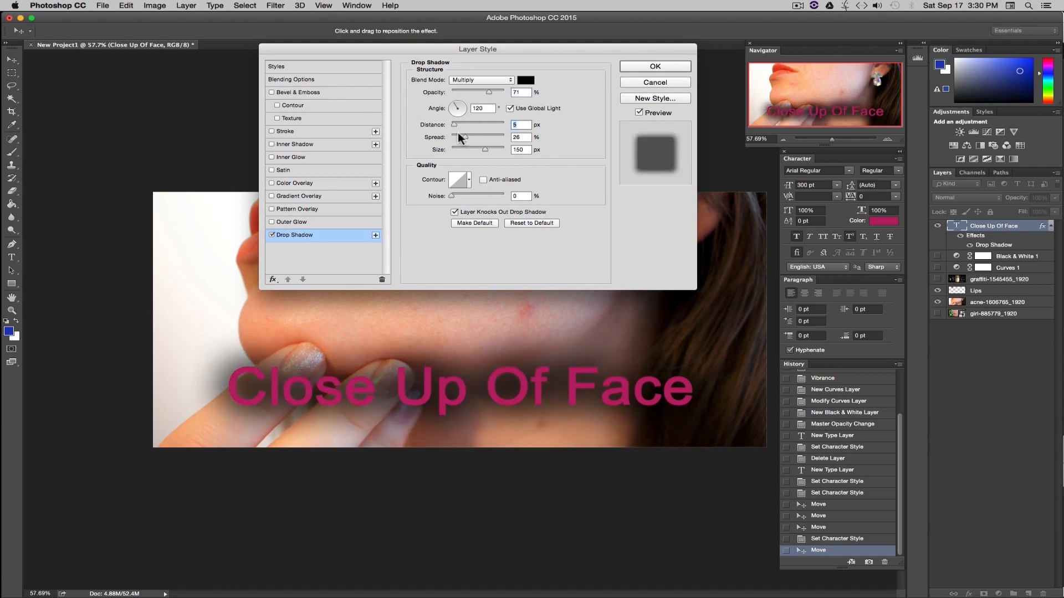
left_click_drag(464, 138, 385, 138)
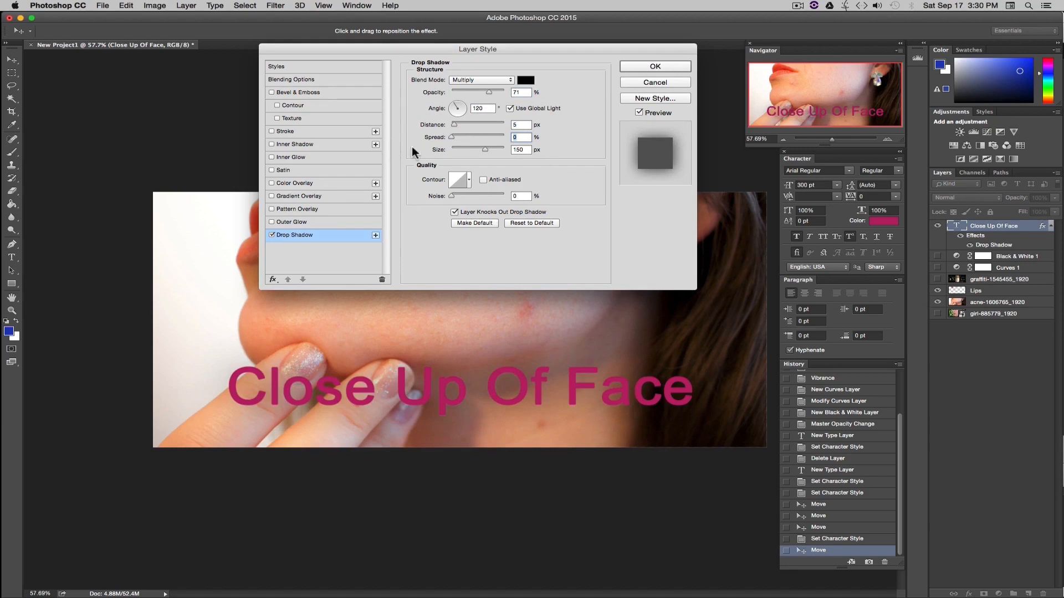
left_click_drag(481, 149, 450, 151)
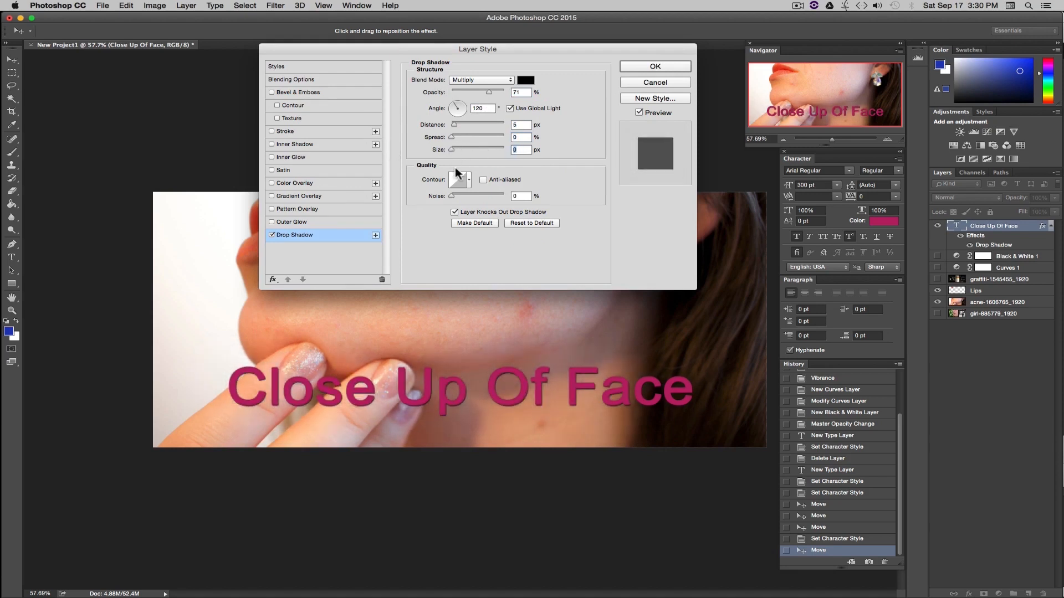
Step: Toggle the drop shadow off and on to compare the text with and without it
left_click(271, 235)
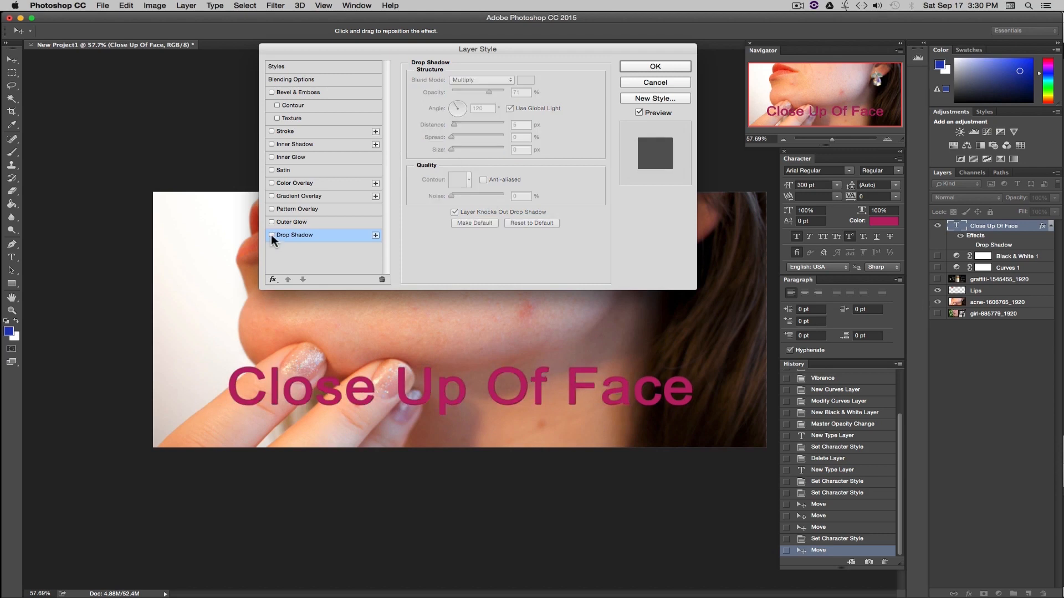
left_click(272, 235)
left_click(271, 235)
left_click(272, 235)
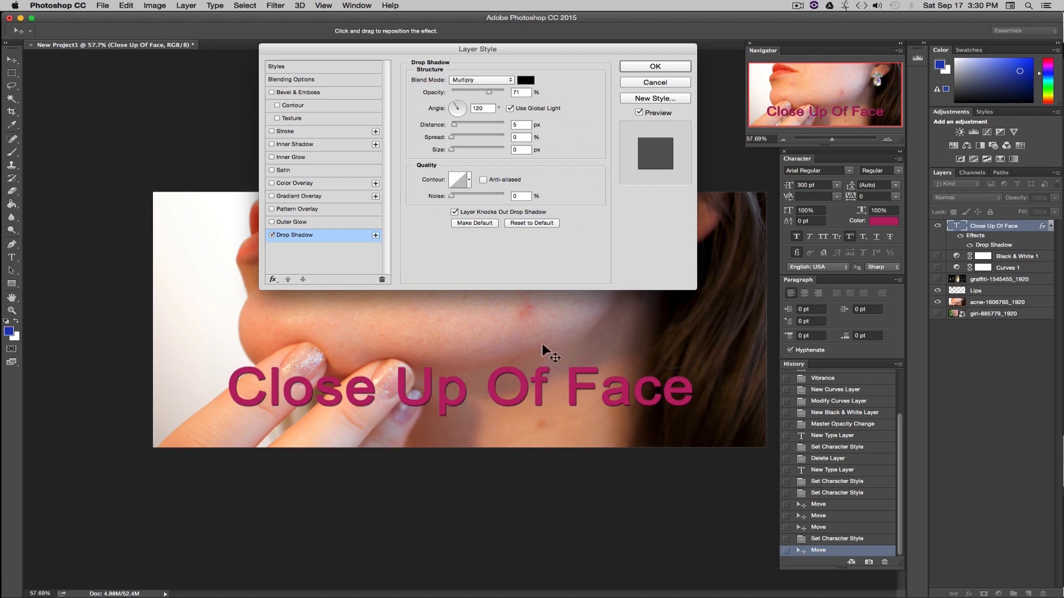
Step: Try the Outer Glow, Inner Shadow and Inner Glow effects on the text, and apply the layer style with only the drop shadow enabled
left_click(272, 223)
left_click(271, 222)
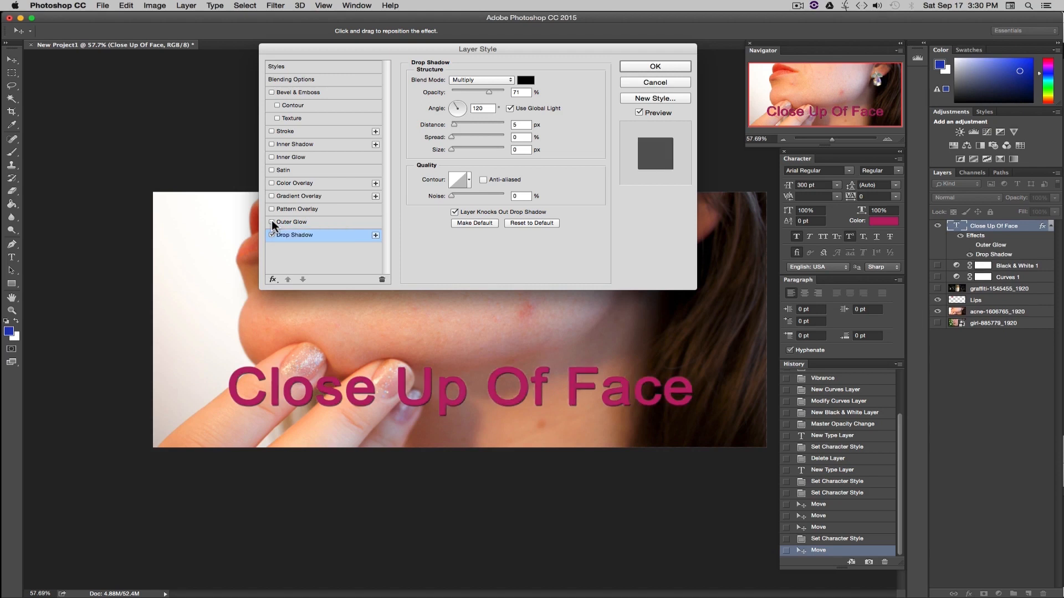
left_click(272, 145)
left_click(271, 158)
left_click(272, 158)
left_click(277, 119)
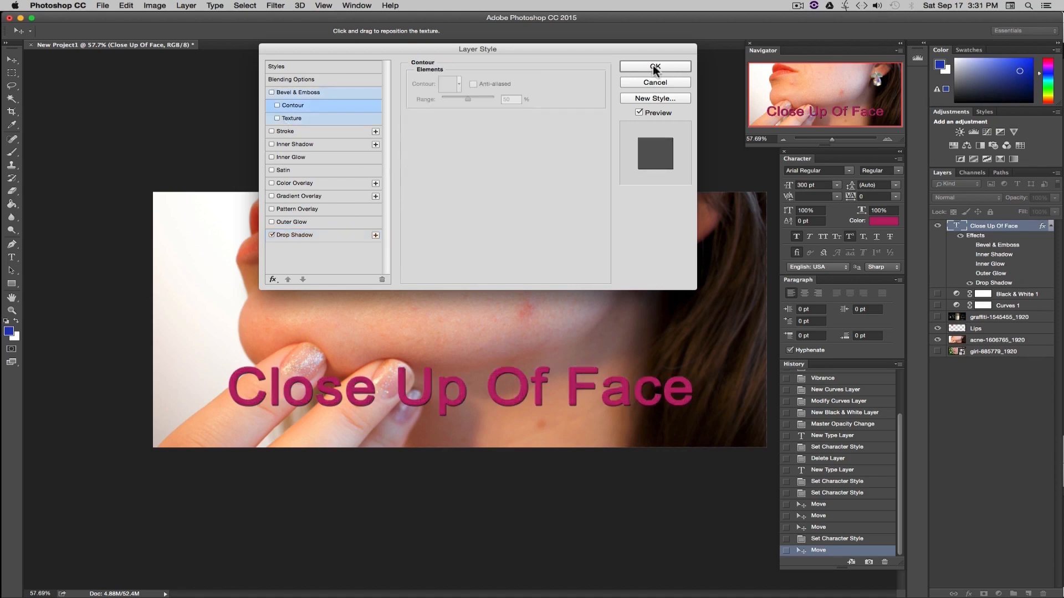
left_click(654, 66)
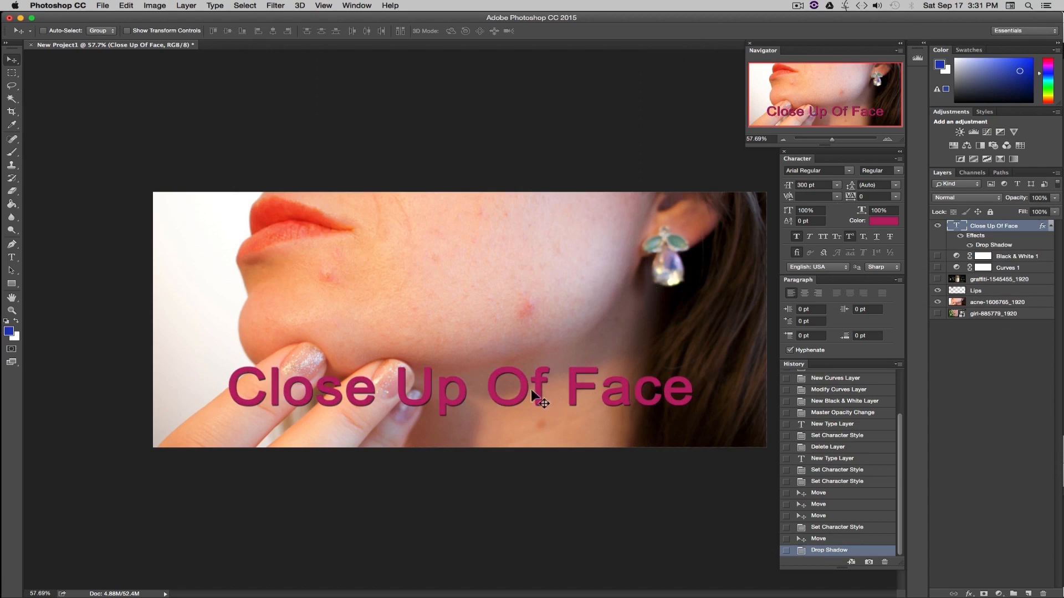
Step: Change the font of the Close Up Of Face text to Helvetica Bold
left_click(829, 173)
type("helv")
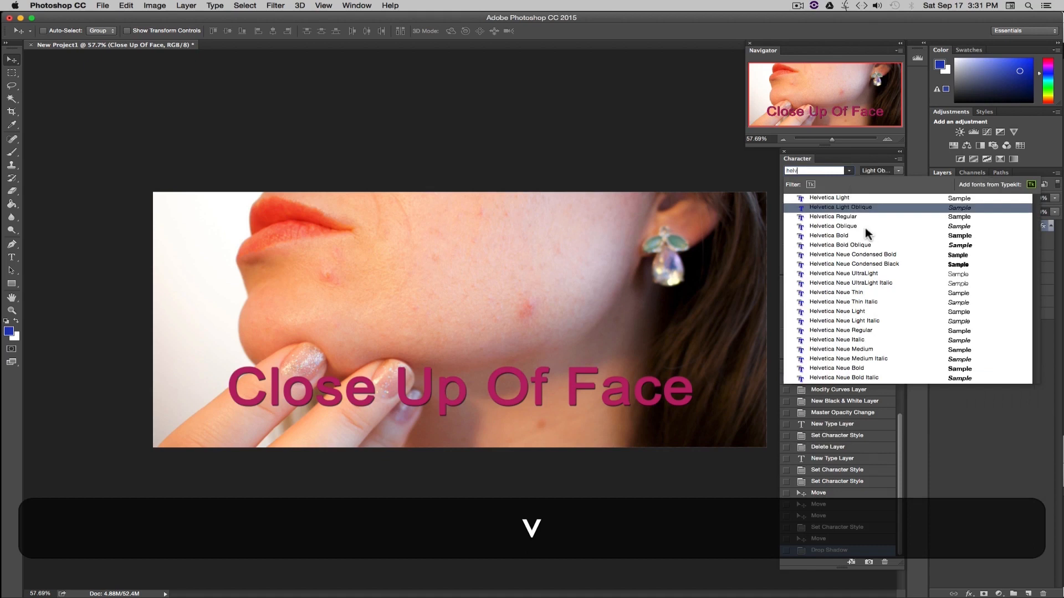
left_click(848, 235)
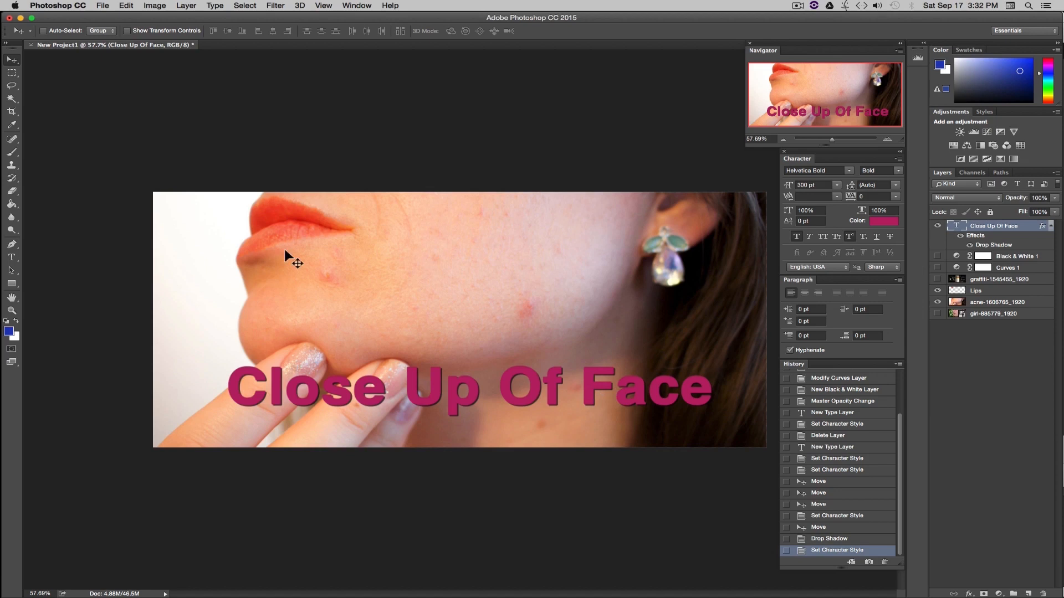
Step: Add a new text layer reading "Acne" on the cheek above the existing text
left_click(11, 258)
left_click(351, 286)
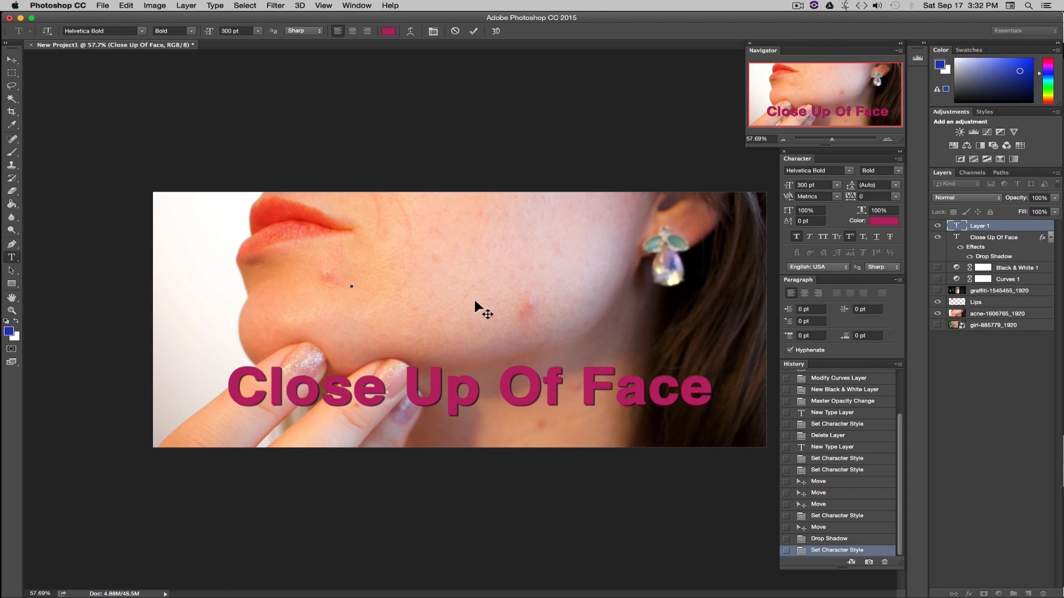
type("Acne")
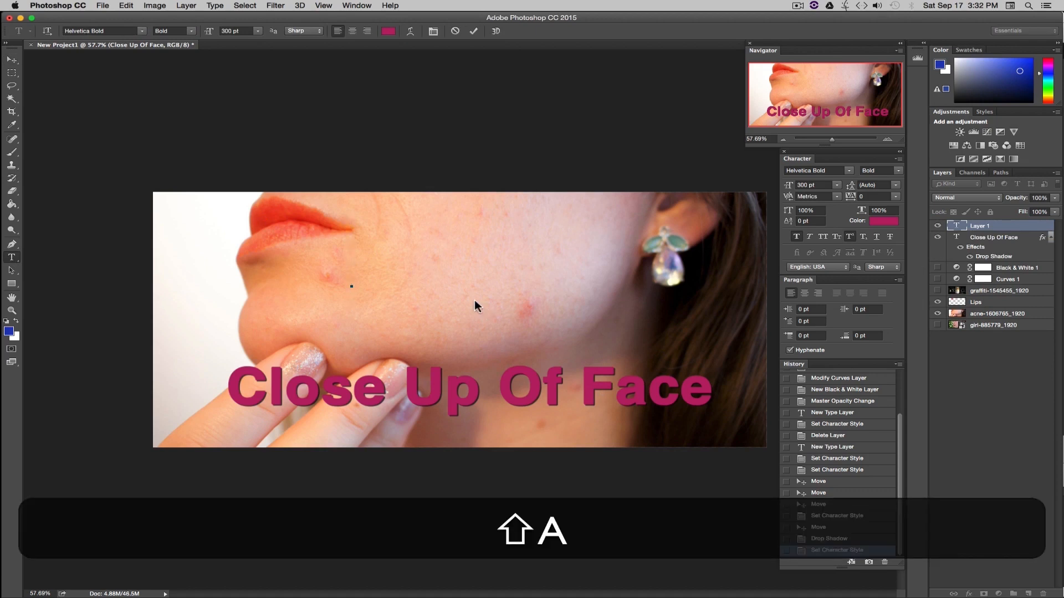
left_click(12, 60)
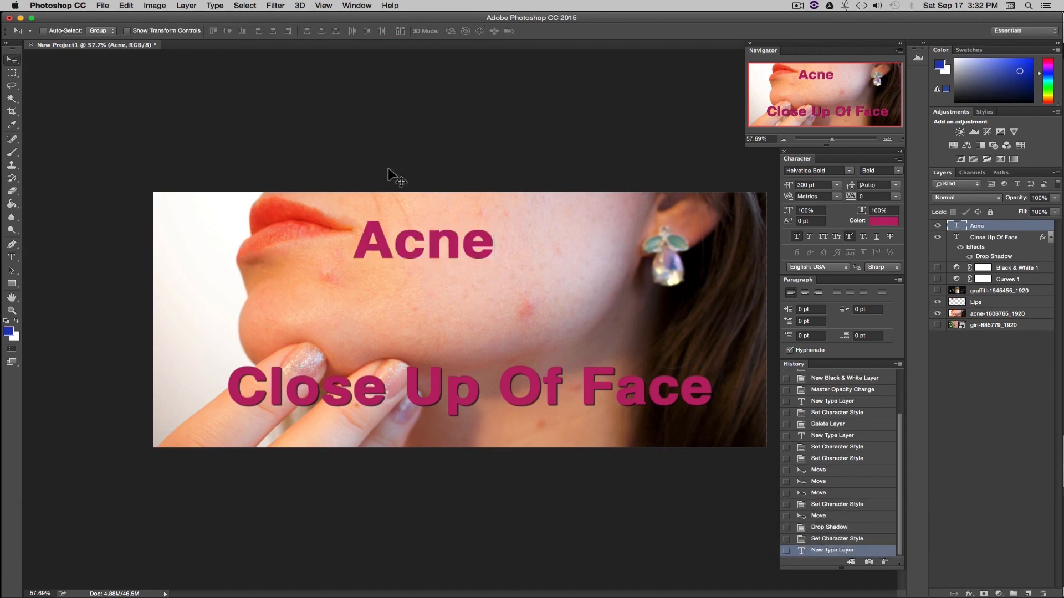
Step: Move the Acne text slightly toward the earring and set its font size to 48 pt
left_click_drag(446, 255, 482, 257)
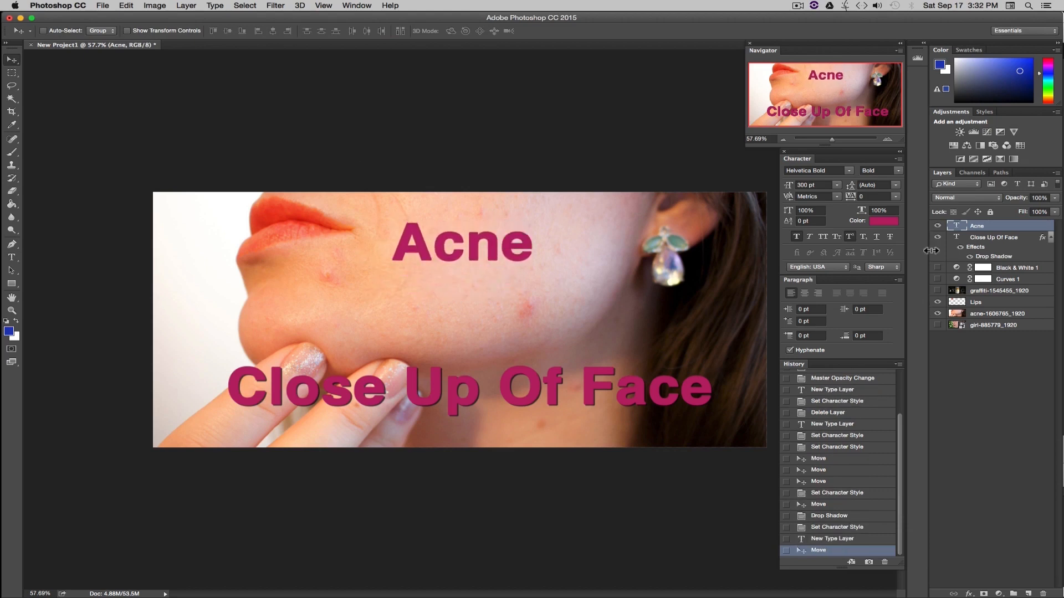
left_click(836, 185)
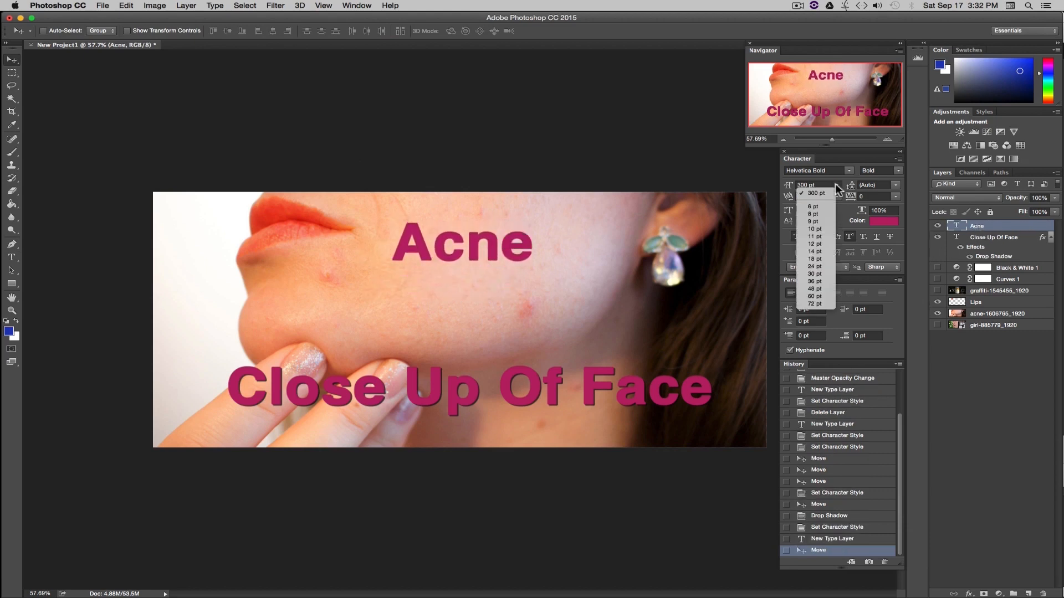
left_click(820, 288)
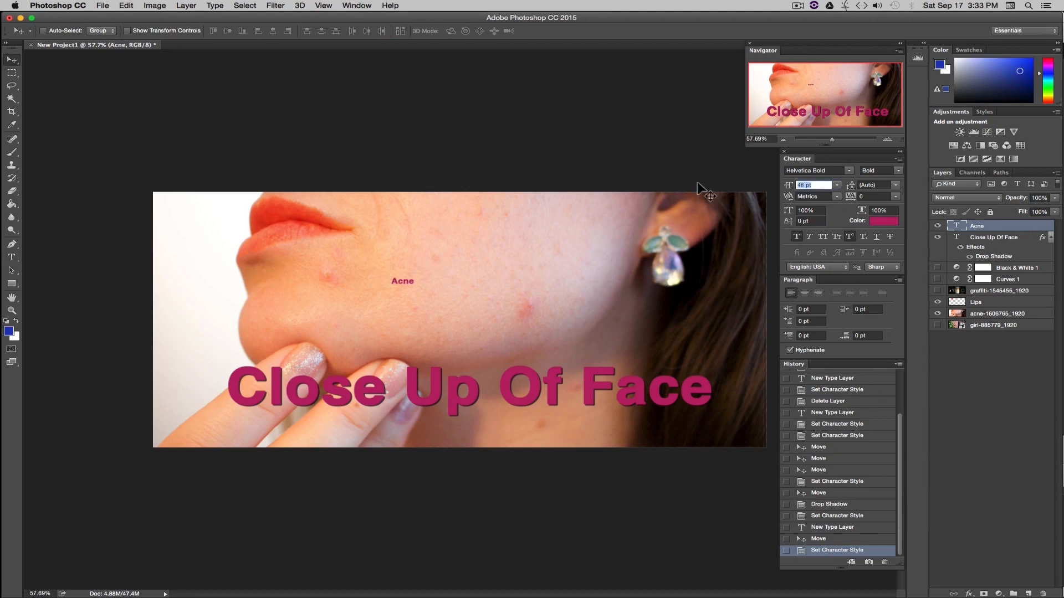
Step: Set the "Acne" text size to 150 pt and move the word up to the upper middle of the photo
type("150")
key("Return")
left_click_drag(495, 244, 538, 210)
Step: Recolour the "Acne" text to blue
left_click(884, 221)
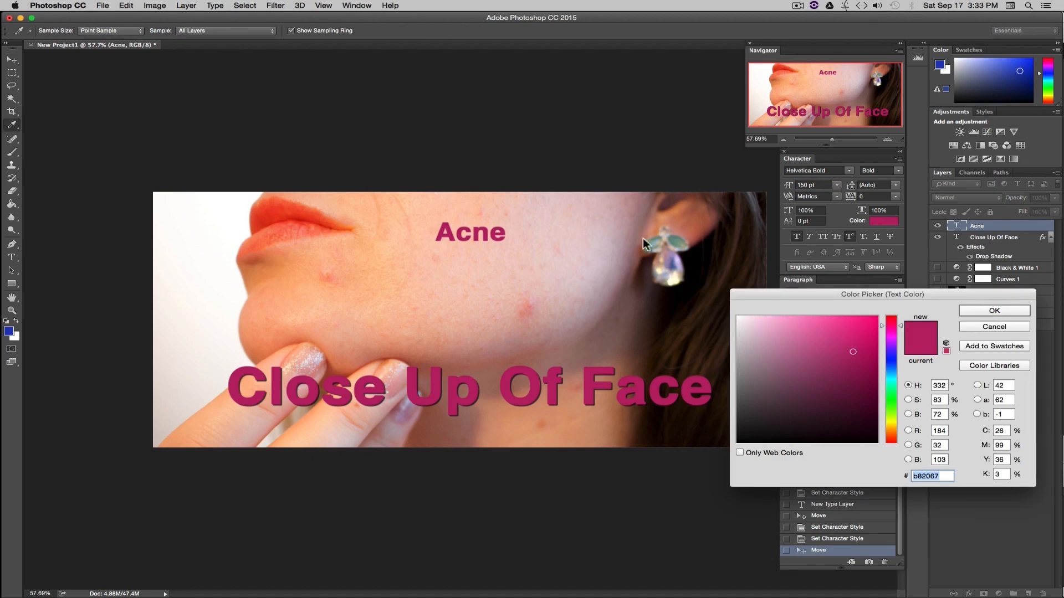
left_click(890, 357)
left_click(981, 311)
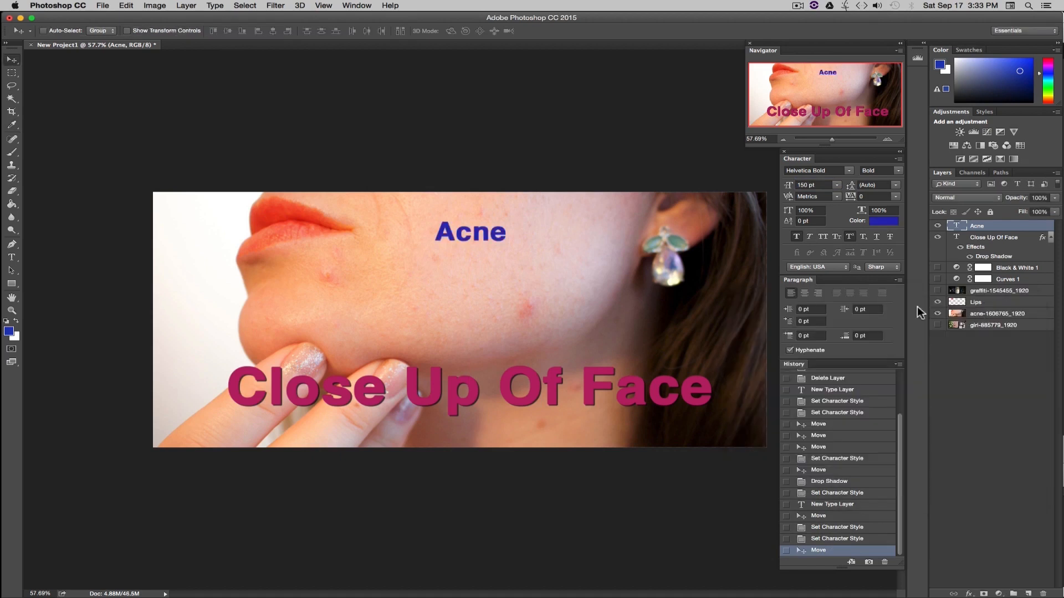
left_click(991, 242)
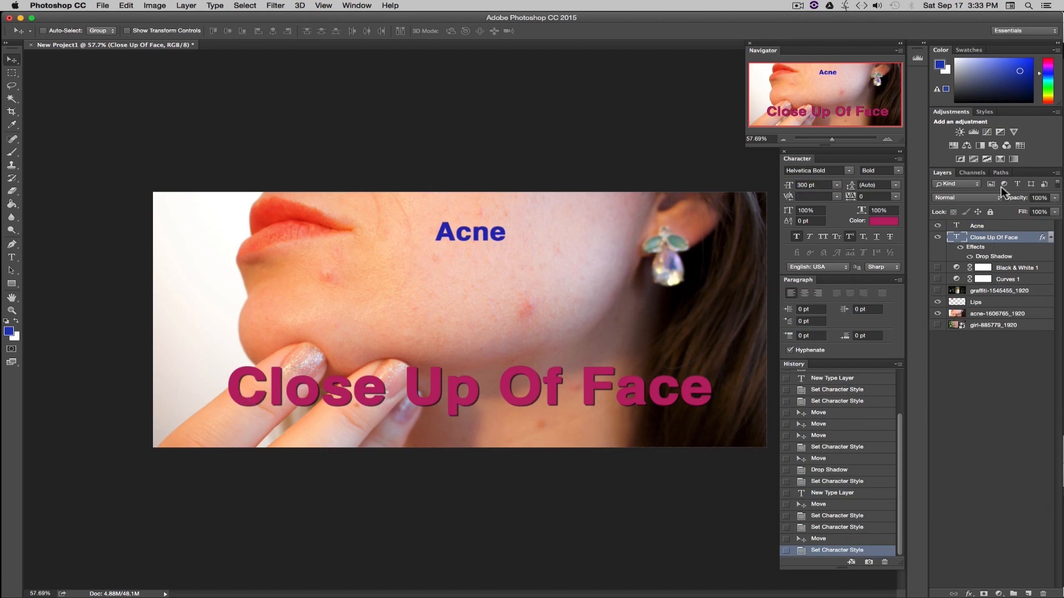
left_click(977, 227)
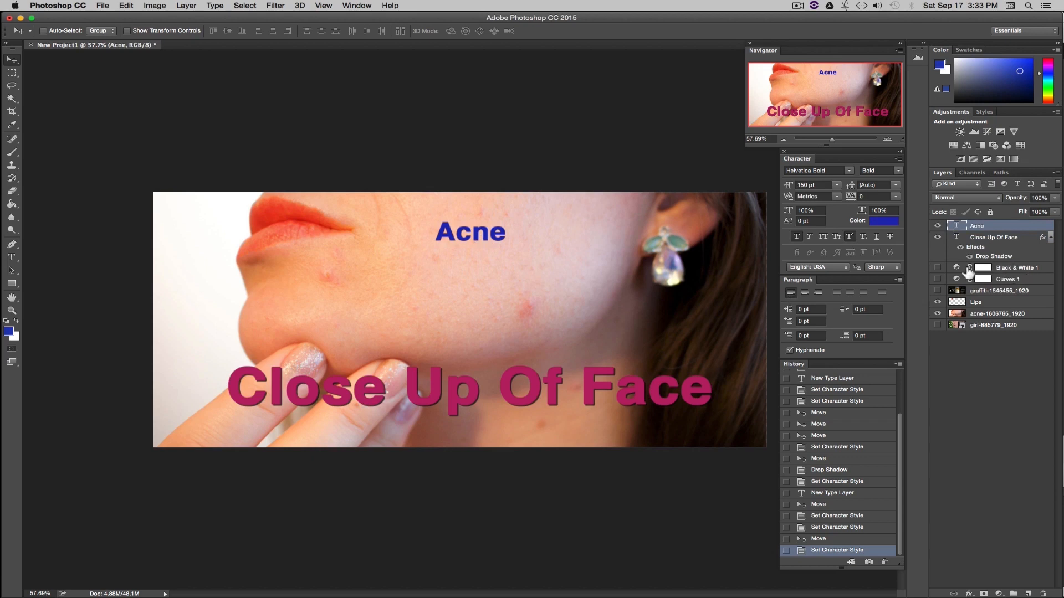
Step: Show the Black & White 1 adjustment layer and move it to the top of the layer stack, above both text layers
left_click(937, 269)
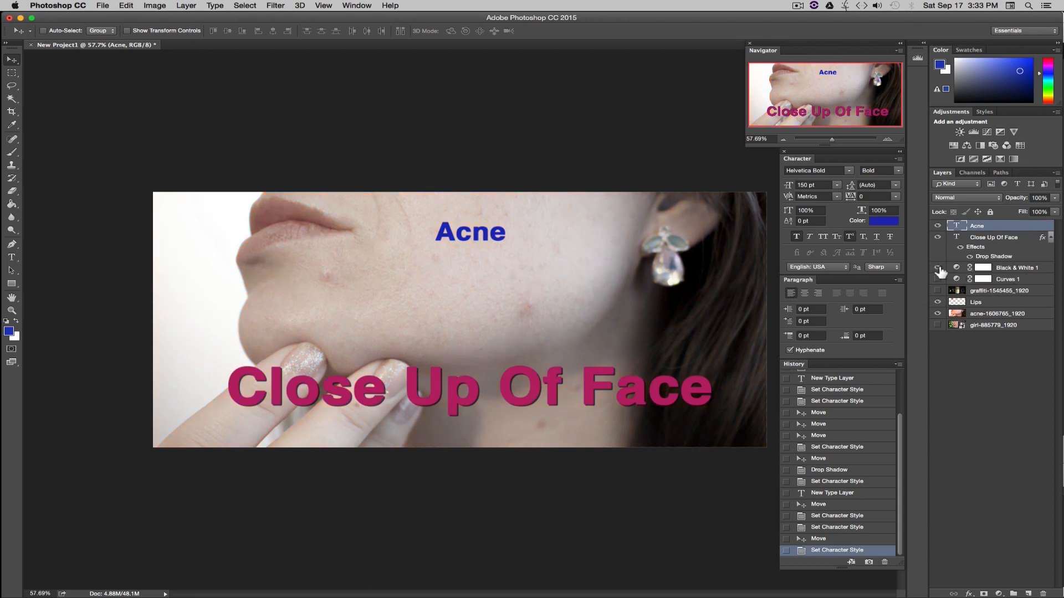
left_click(1012, 269)
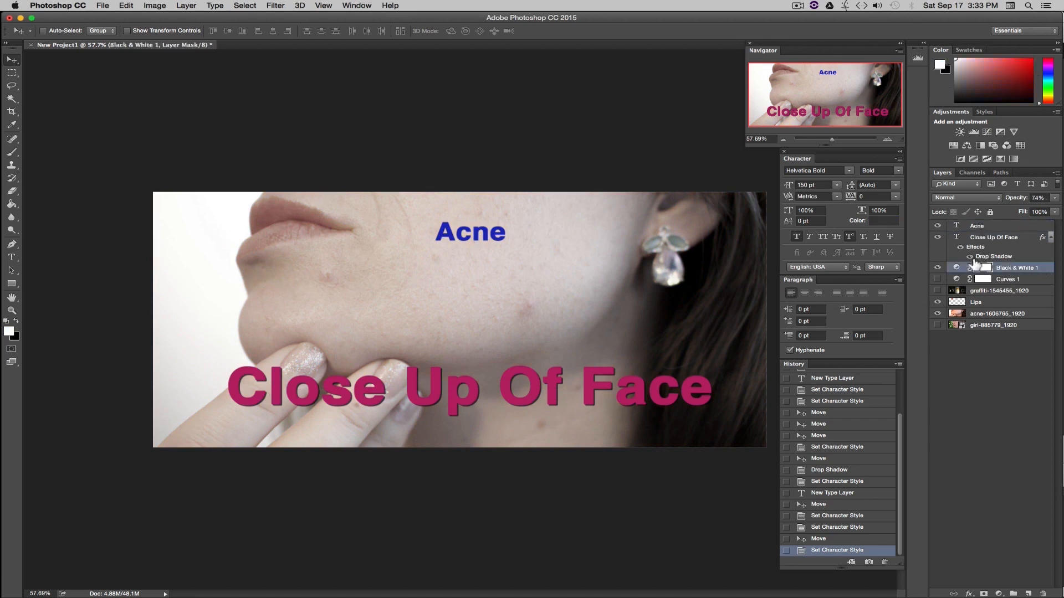
left_click_drag(1039, 271, 1020, 225)
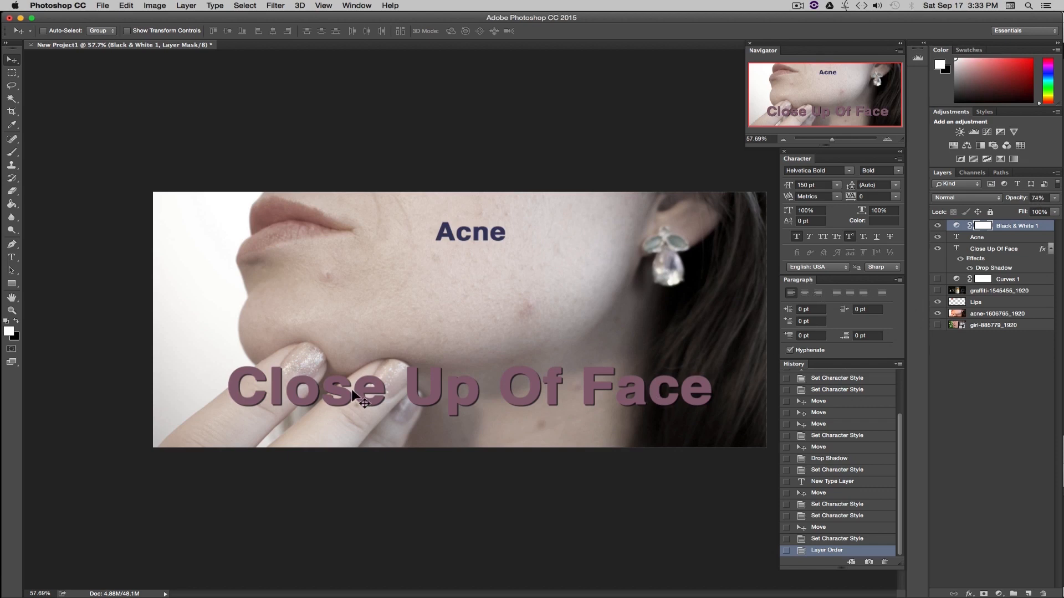
Step: Raise the Black & White 1 layer's opacity to 100% and hide that layer
left_click(1055, 198)
left_click_drag(1041, 208, 1056, 207)
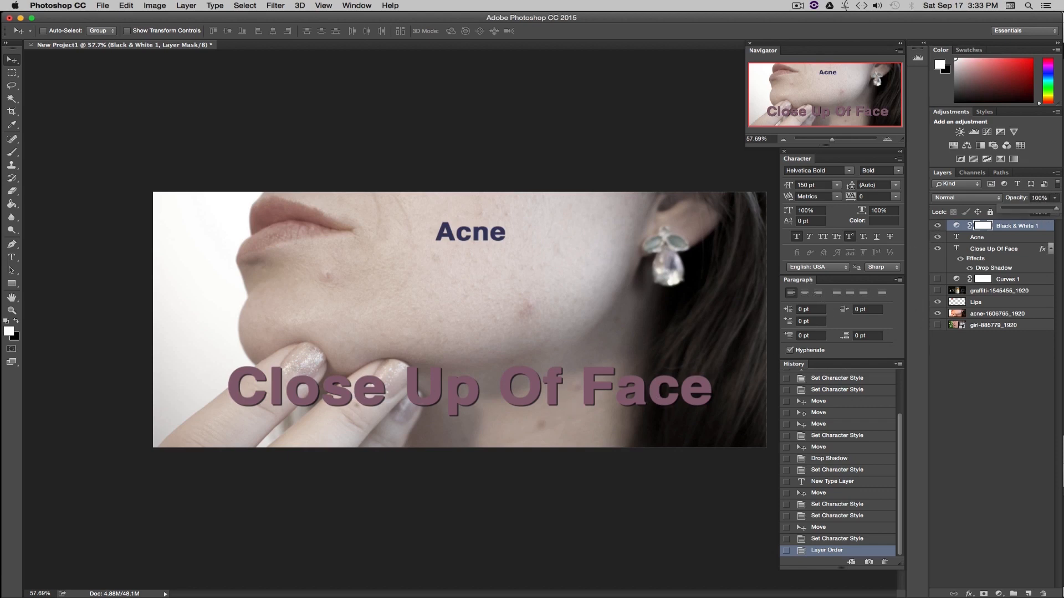
left_click(960, 363)
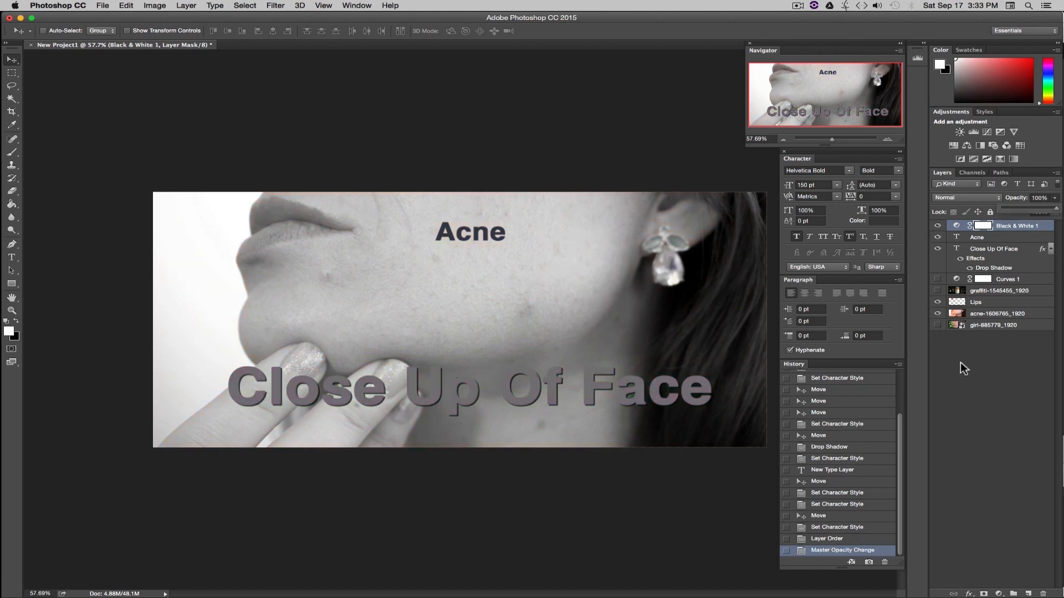
left_click(989, 361)
left_click(938, 225)
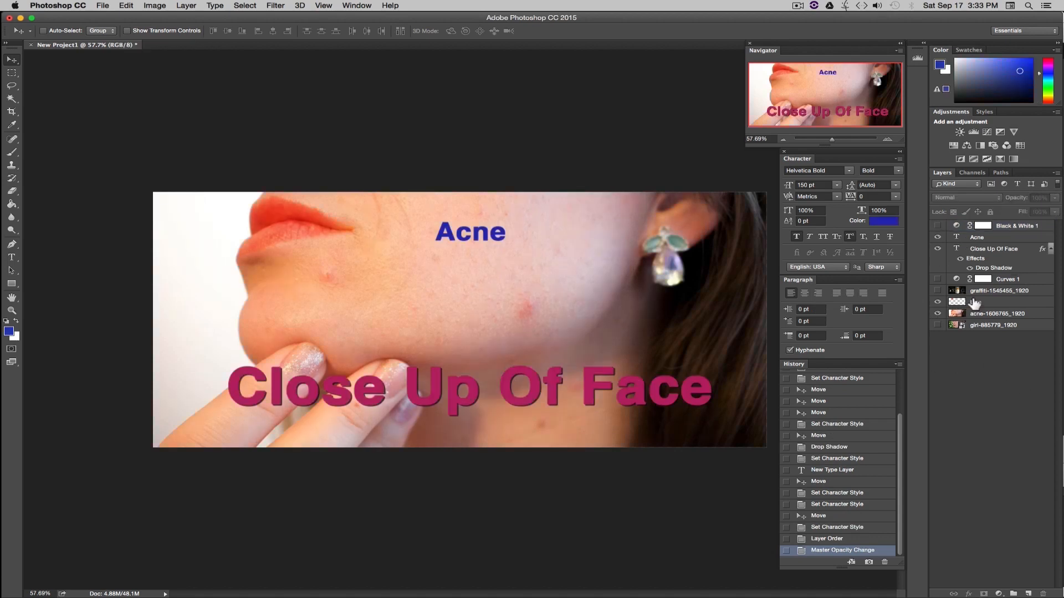
Step: Move the Curves 1 adjustment layer directly below Black & White 1, above the text layers, and toggle its visibility on and off
left_click_drag(1026, 281, 1014, 232)
left_click(937, 237)
left_click(938, 237)
left_click(937, 238)
left_click(938, 237)
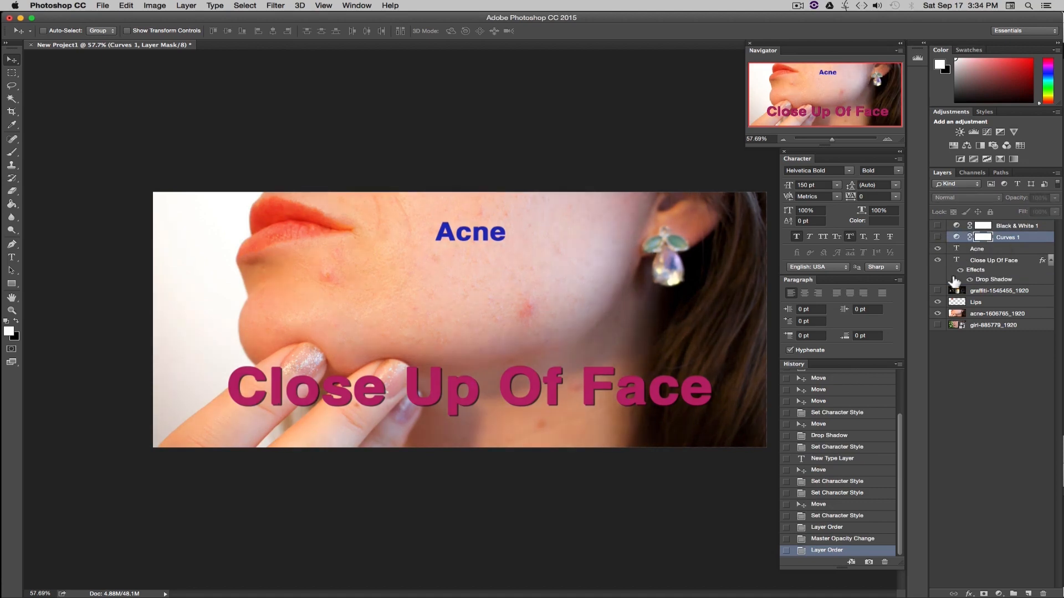
Step: Delete the "Acne" text layer
left_click(989, 249)
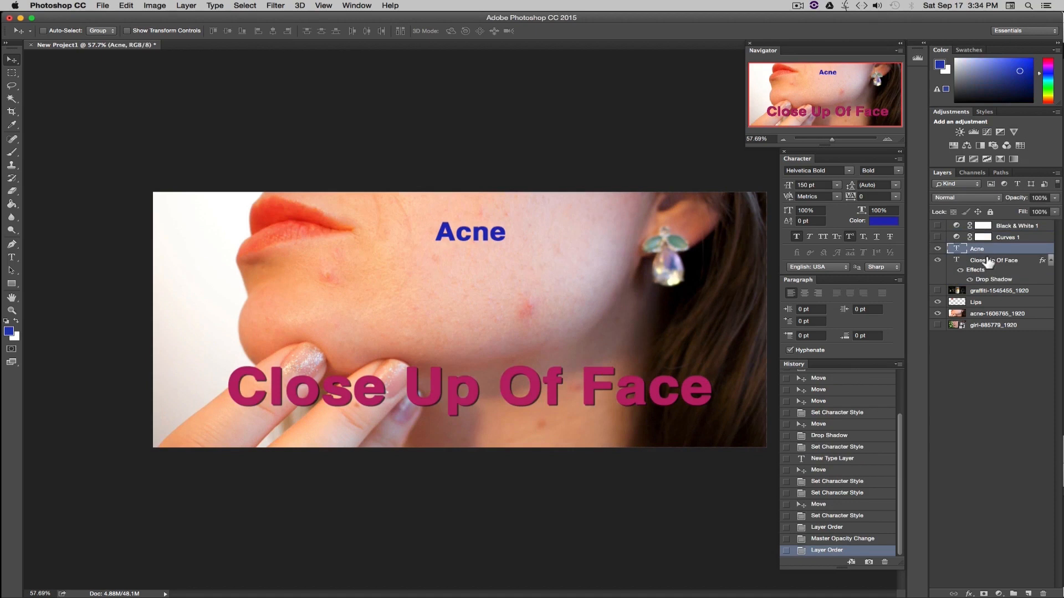
right_click(990, 252)
left_click(866, 190)
left_click(625, 205)
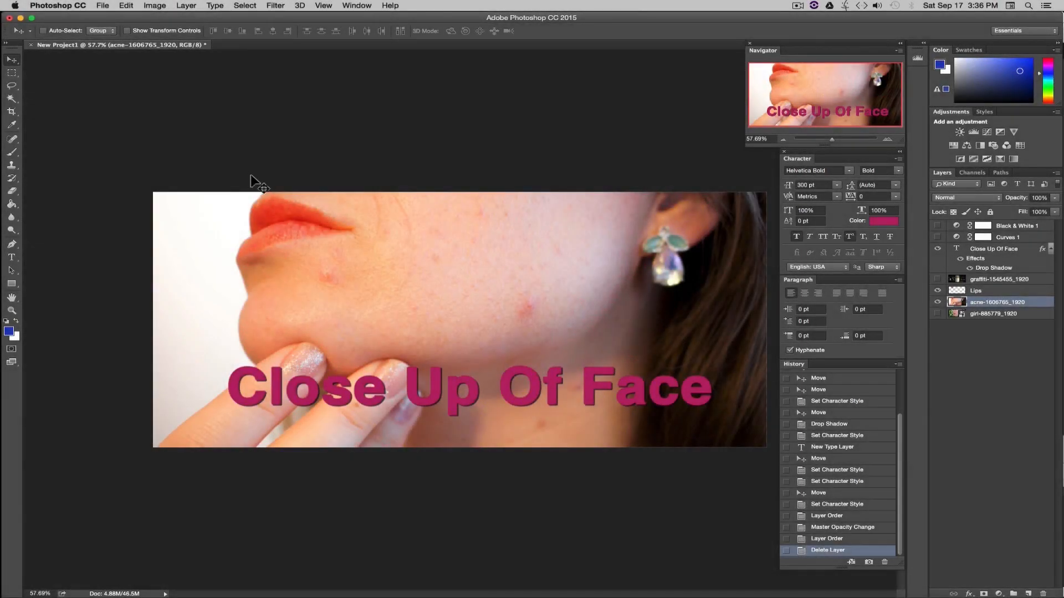
Step: Paint one blue brush stroke along the cheek and jaw on the acne-1606765_1920 layer, and undo it
left_click(13, 153)
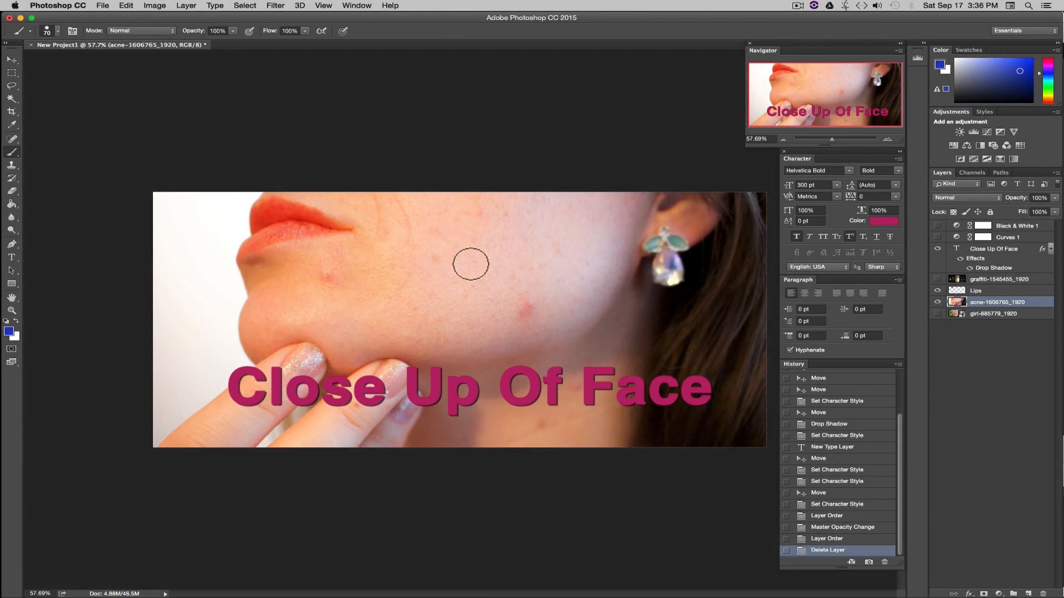
mouse_move(528, 221)
left_mouse_down()
mouse_move(380, 323)
mouse_move(275, 347)
left_mouse_up()
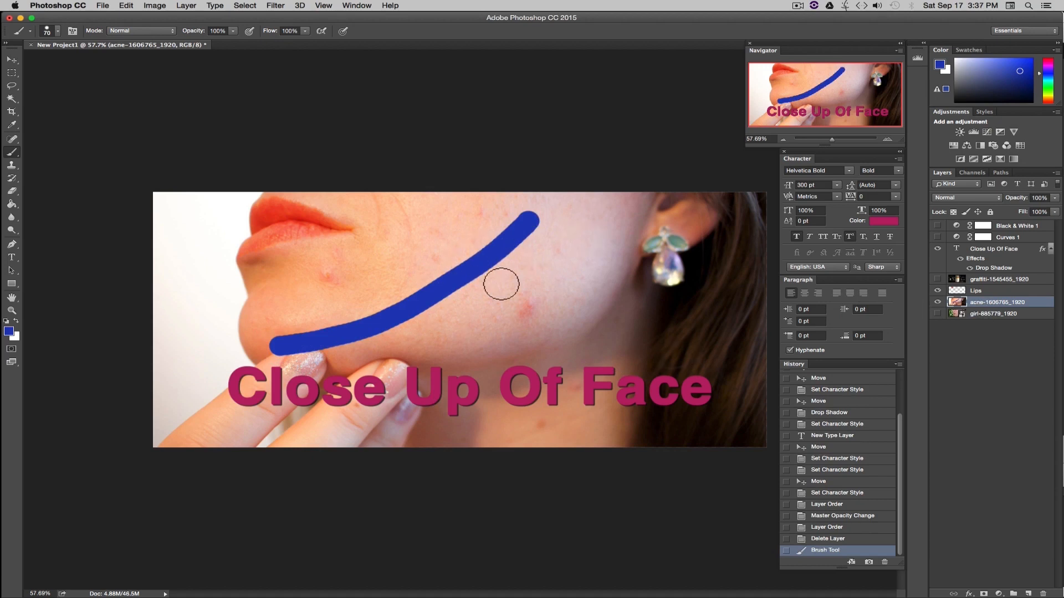
key("super+z")
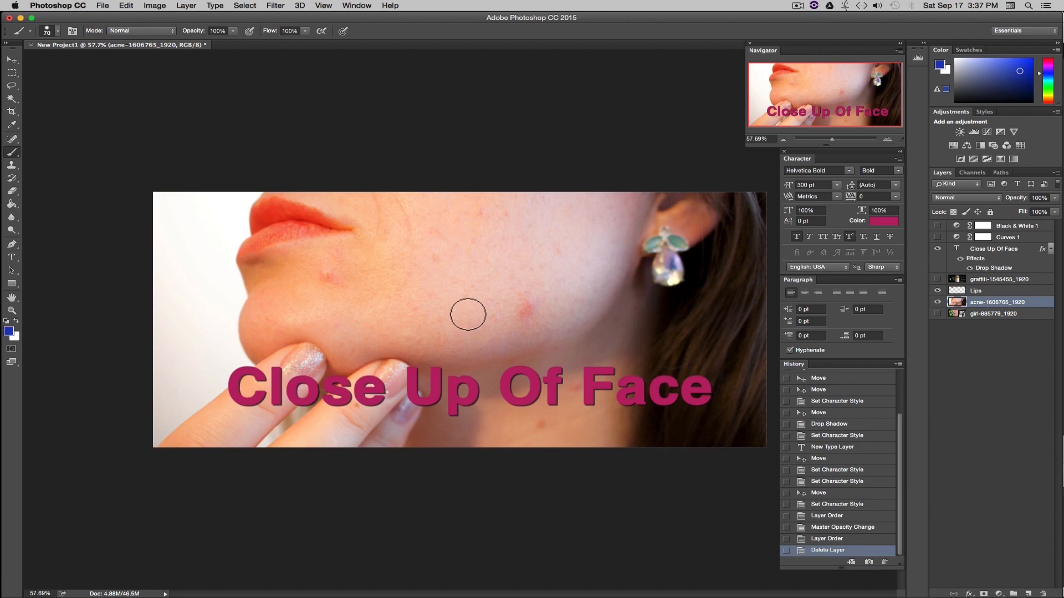
key("super")
key("alt")
Step: Create a new blank layer directly above the acne-1606765_1920 layer
left_click(186, 5)
mouse_move(195, 22)
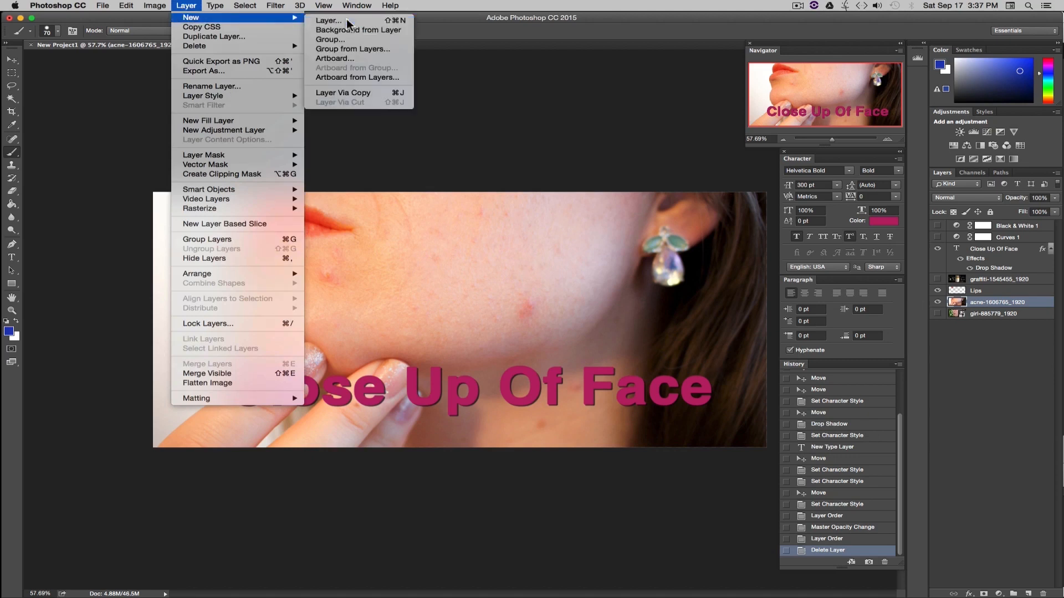
left_click(330, 23)
left_click(619, 266)
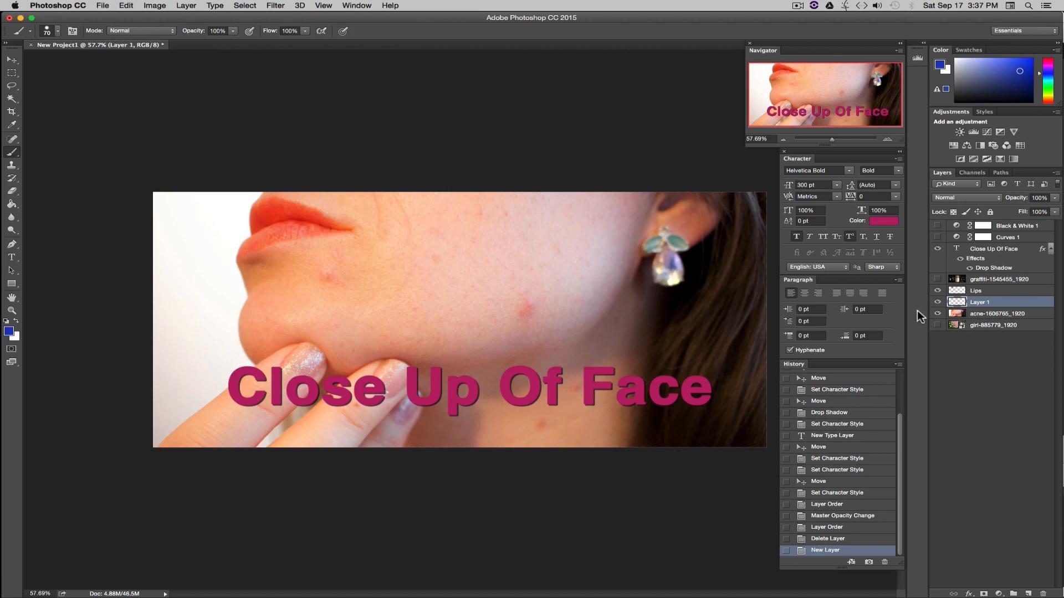
Step: Hide the Close Up Of Face, Lips and acne-1606765_1920 layers
left_click(938, 249)
left_click(938, 290)
left_click(938, 314)
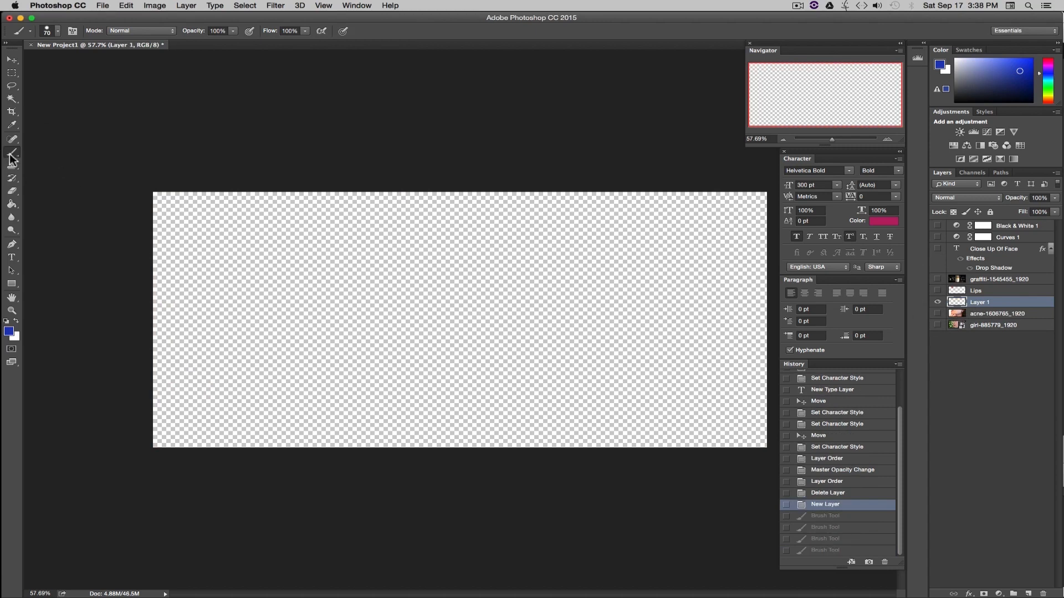
Step: Handwrite the word "Brush" in blue across the blank layer with the Brush tool
mouse_move(219, 238)
left_mouse_down()
mouse_move(221, 393)
mouse_move(295, 334)
mouse_move(275, 278)
mouse_move(199, 232)
left_mouse_up()
mouse_move(323, 341)
left_mouse_down()
mouse_move(352, 324)
mouse_move(444, 354)
mouse_move(452, 321)
left_mouse_up()
mouse_move(541, 324)
left_mouse_down()
mouse_move(477, 335)
mouse_move(507, 396)
left_mouse_up()
mouse_move(606, 237)
left_mouse_down()
mouse_move(665, 347)
mouse_move(679, 402)
left_mouse_up()
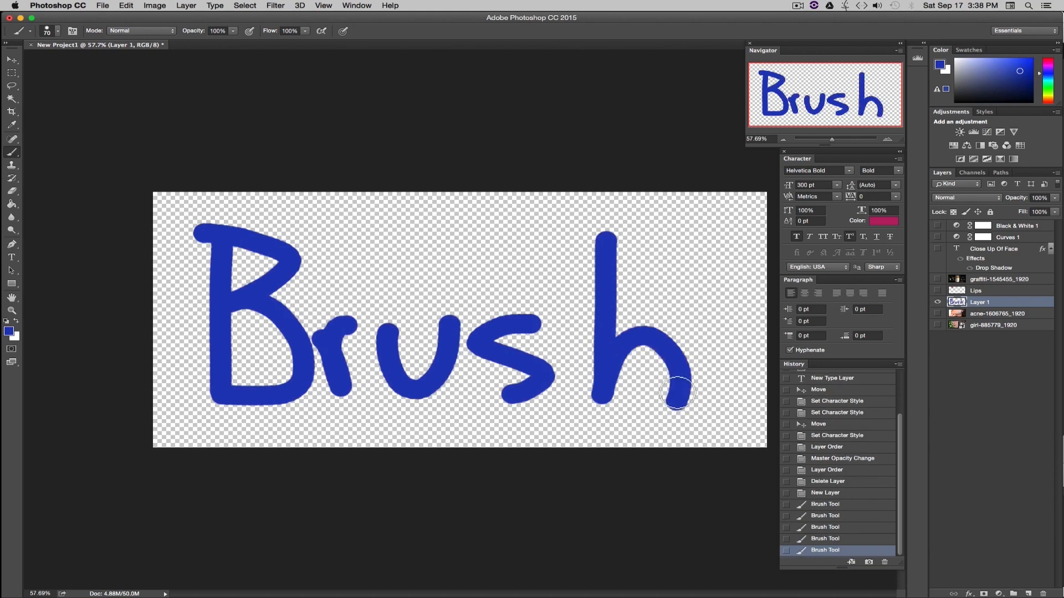
Step: Set the foreground colour to red (b82020) and handwrite "Brush" again over the blue lettering
left_click(9, 333)
left_click(892, 329)
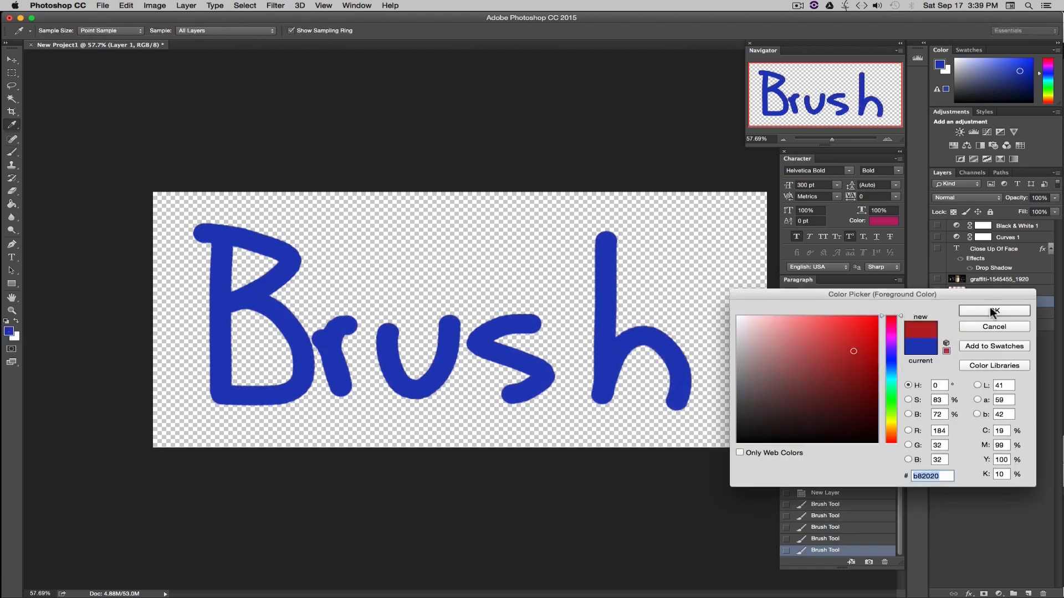
left_click(994, 311)
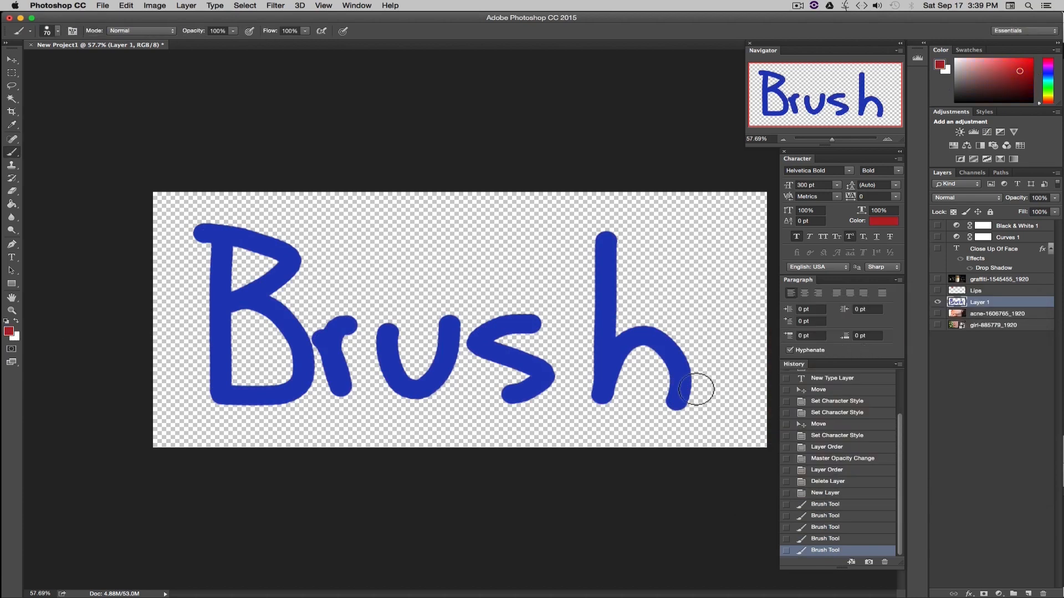
mouse_move(198, 237)
left_mouse_down()
mouse_move(205, 394)
mouse_move(252, 404)
mouse_move(302, 361)
mouse_move(239, 309)
mouse_move(273, 281)
mouse_move(177, 249)
left_mouse_up()
mouse_move(317, 335)
left_mouse_down()
mouse_move(345, 385)
mouse_move(351, 323)
mouse_move(441, 366)
mouse_move(443, 315)
left_mouse_up()
mouse_move(523, 320)
left_mouse_down()
mouse_move(461, 334)
mouse_move(502, 396)
left_mouse_up()
mouse_move(611, 252)
left_mouse_down()
mouse_move(617, 392)
mouse_move(677, 407)
left_mouse_up()
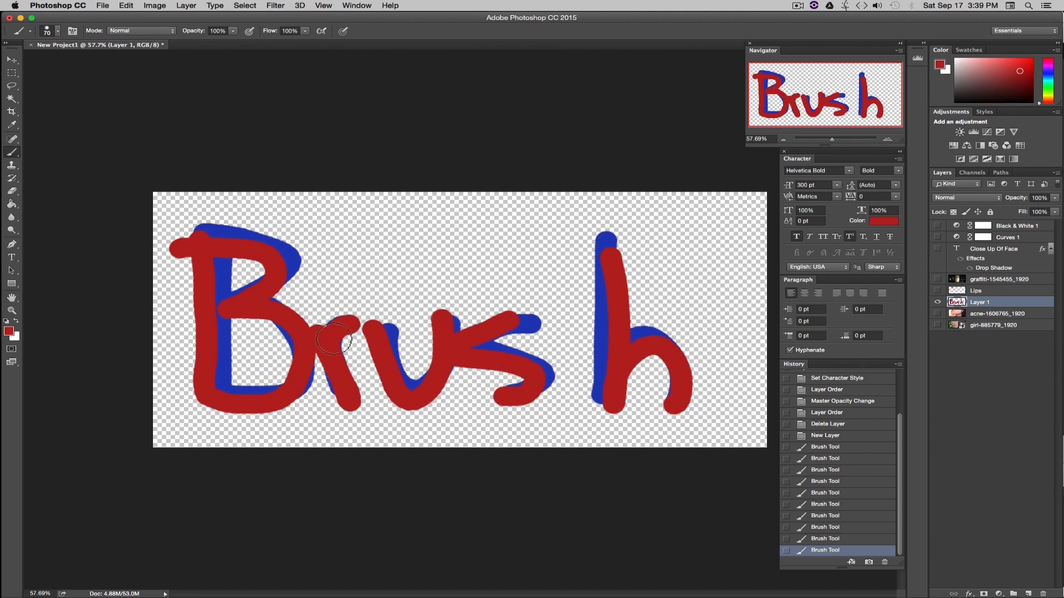
Step: Draw two thin freehand lines with the Pencil tool in the empty area above the middle letters
right_click(12, 152)
left_click(49, 160)
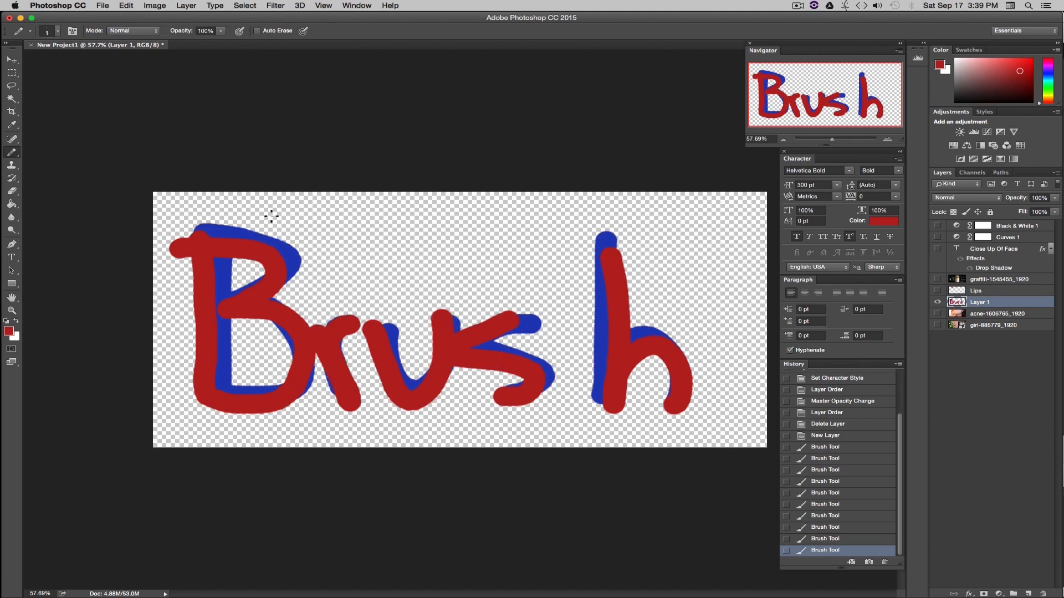
left_click_drag(331, 289, 410, 292)
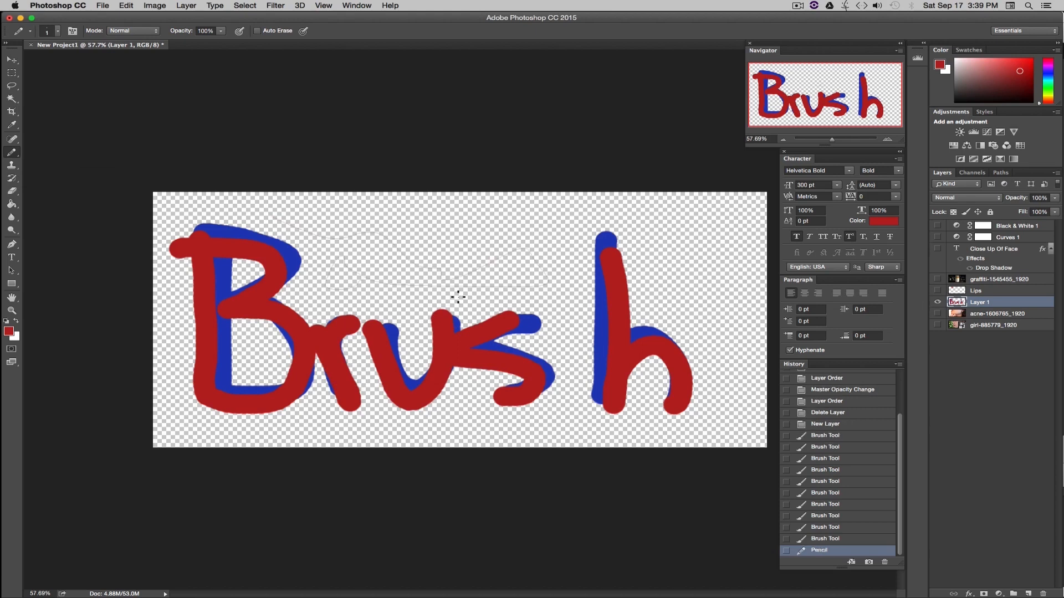
left_click_drag(539, 238, 604, 313)
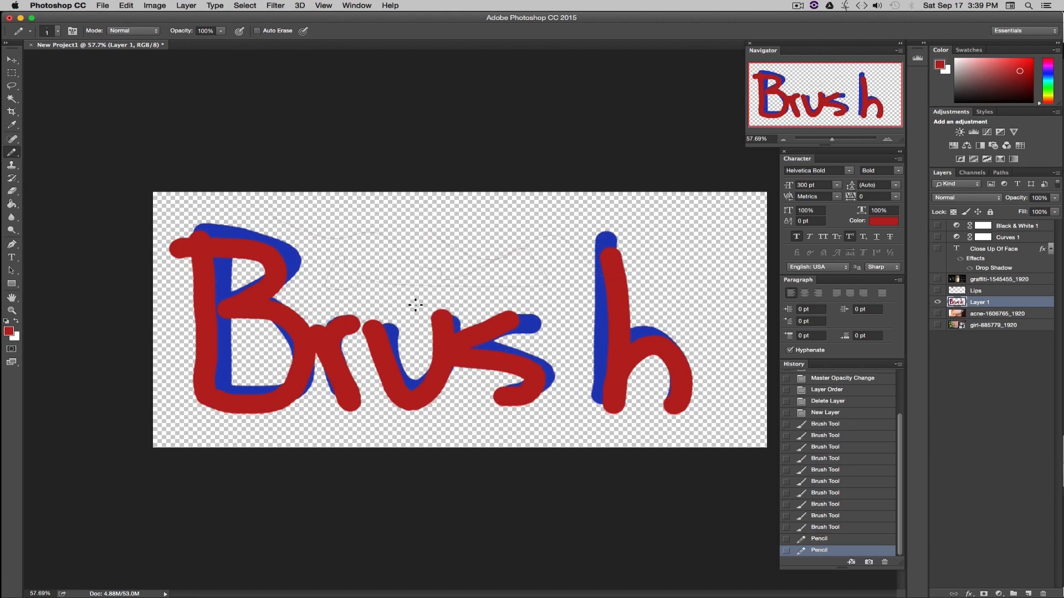
Step: Return to the Brush tool, enlarge it to 444 px and paint a thick red stroke over most of the lettering
right_click(12, 154)
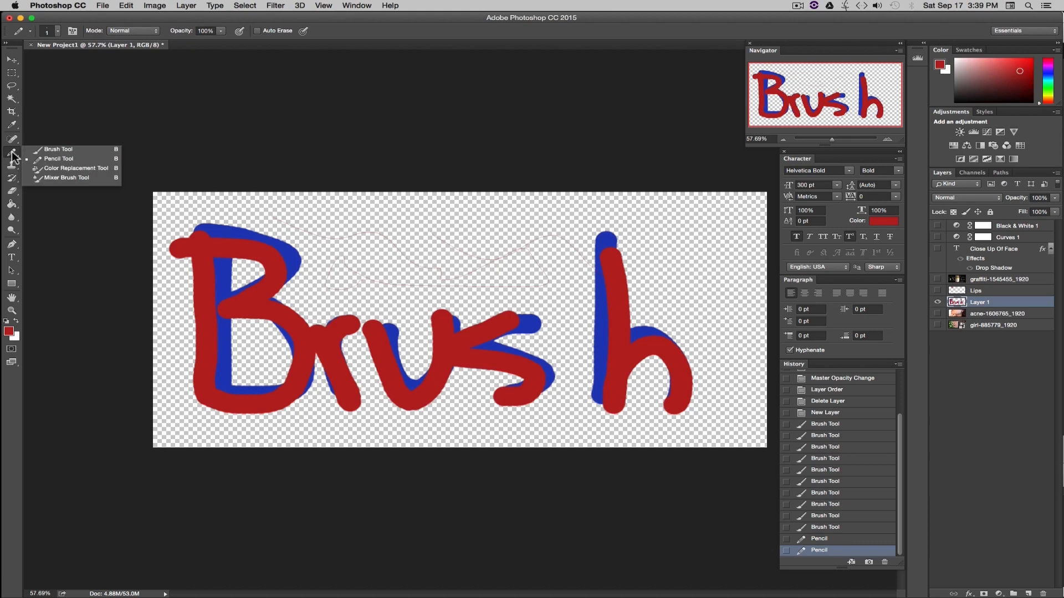
left_click(12, 153)
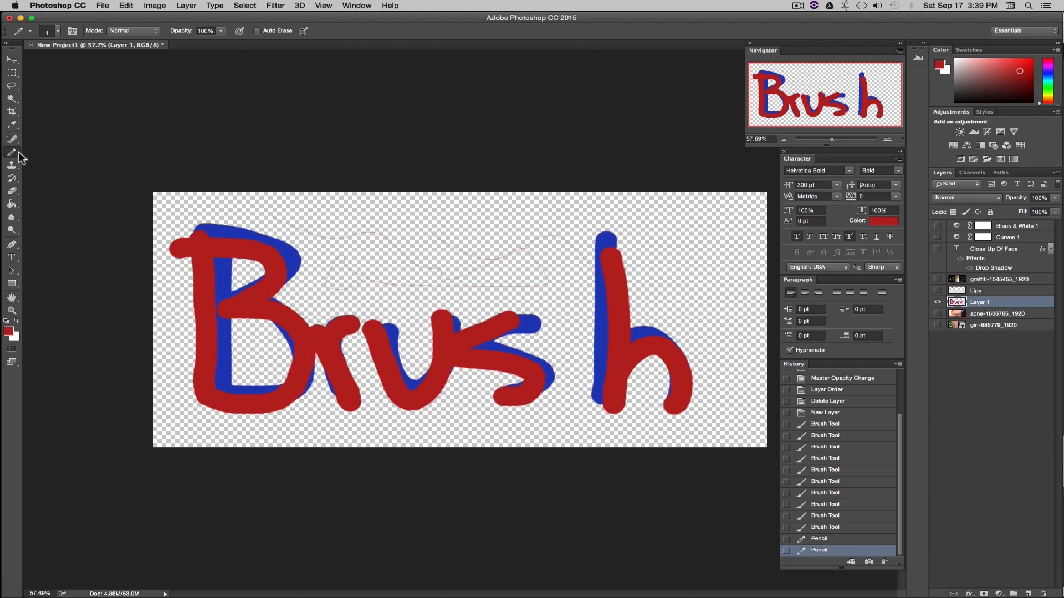
right_click(20, 158)
left_click(50, 153)
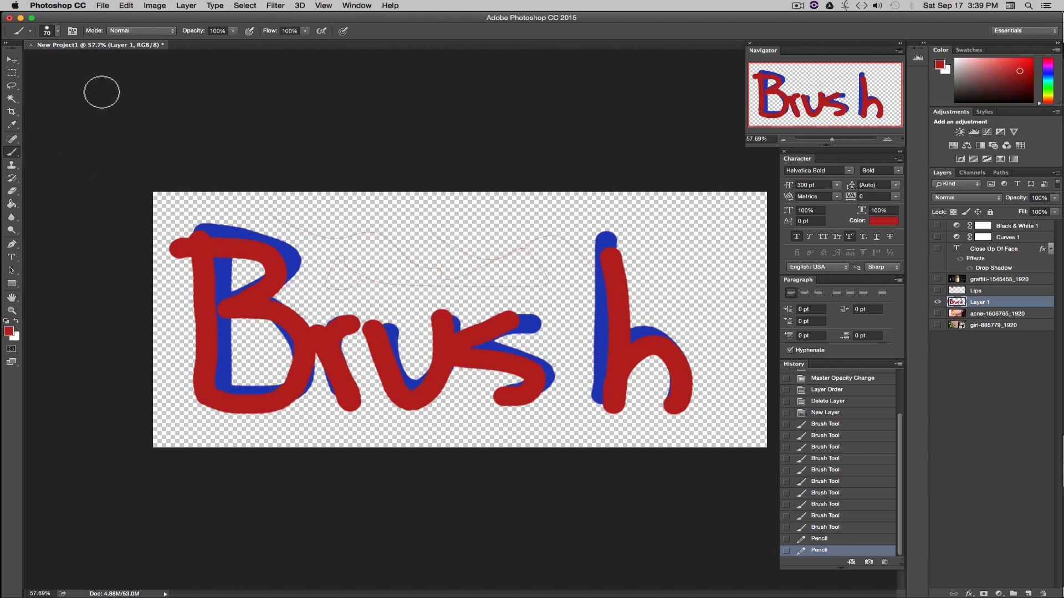
left_click(57, 32)
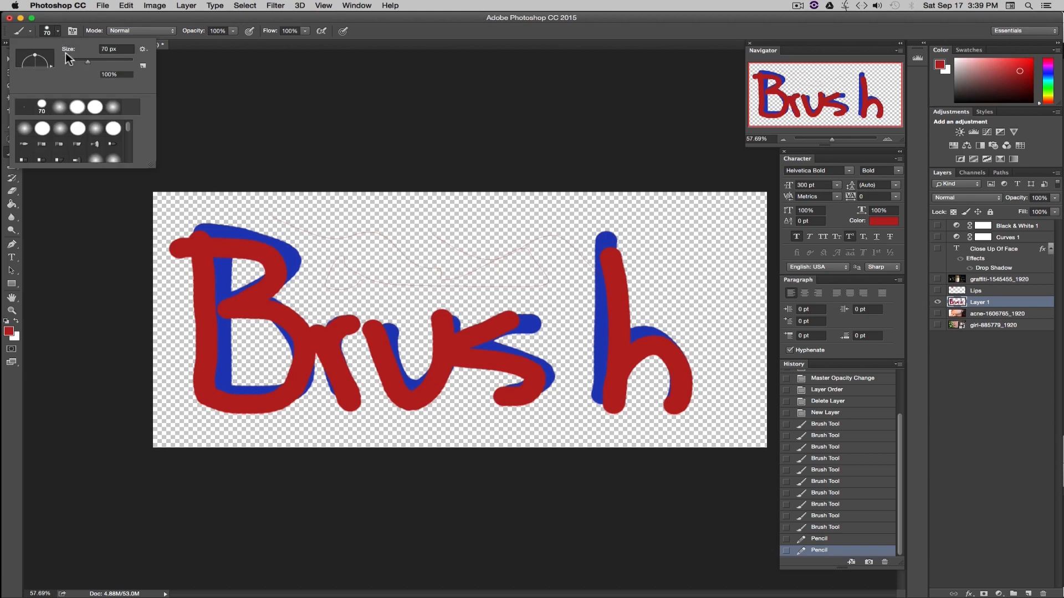
mouse_move(615, 246)
left_mouse_down()
mouse_move(629, 250)
mouse_move(249, 356)
mouse_move(364, 355)
mouse_move(492, 309)
left_mouse_up()
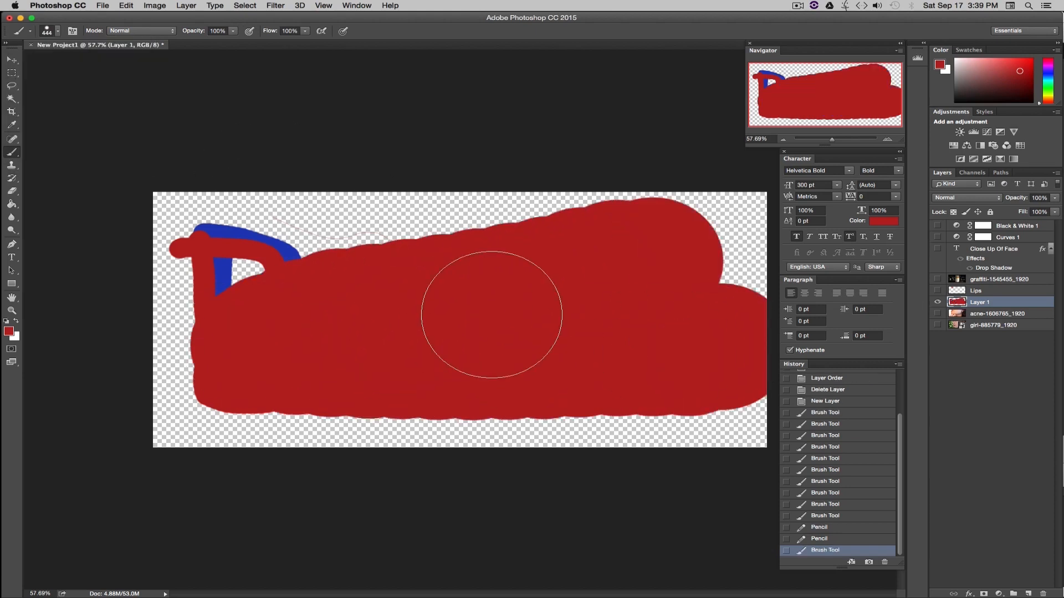
Step: Reduce the brush size to 11 px and paint a short, thin horizontal line above the thick red area
left_click(57, 31)
left_click(70, 60)
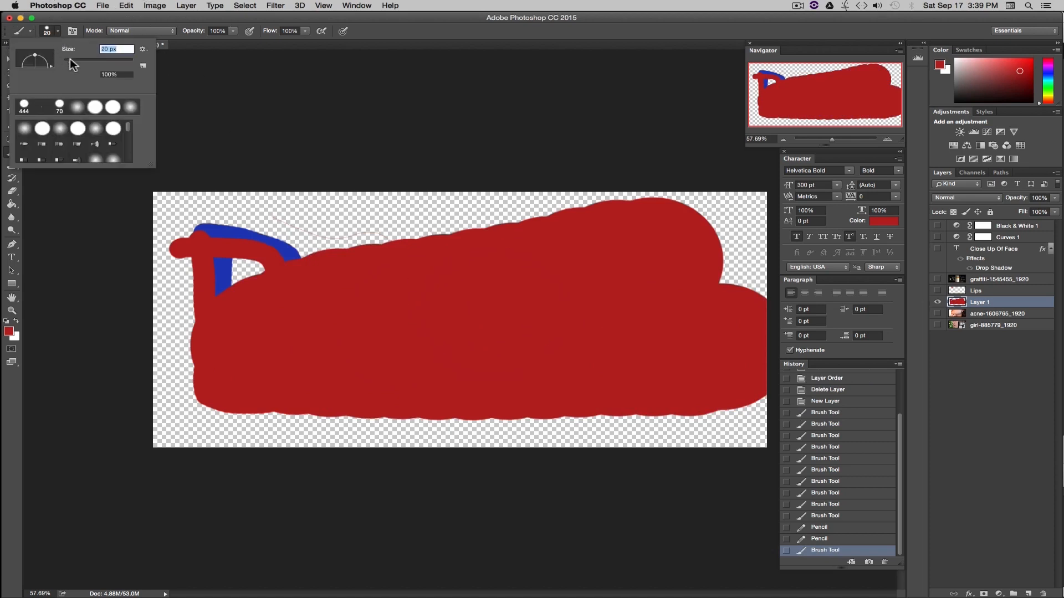
left_click_drag(68, 59, 66, 59)
left_click_drag(286, 213, 369, 214)
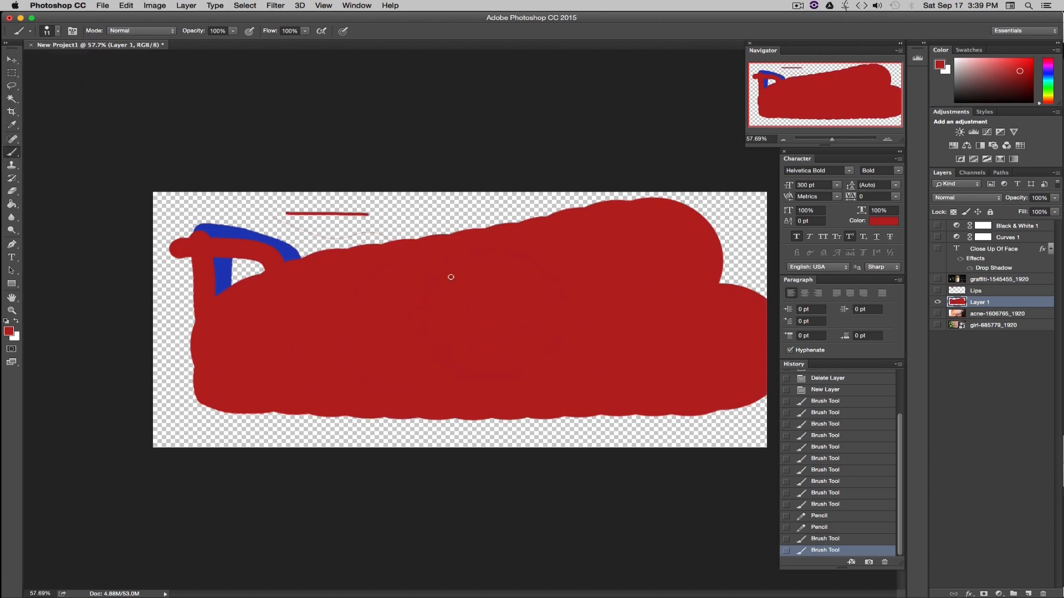
Step: Choose the soft round brush, increase its size and paint soft red strokes along the upper edge of the canvas
left_click(57, 31)
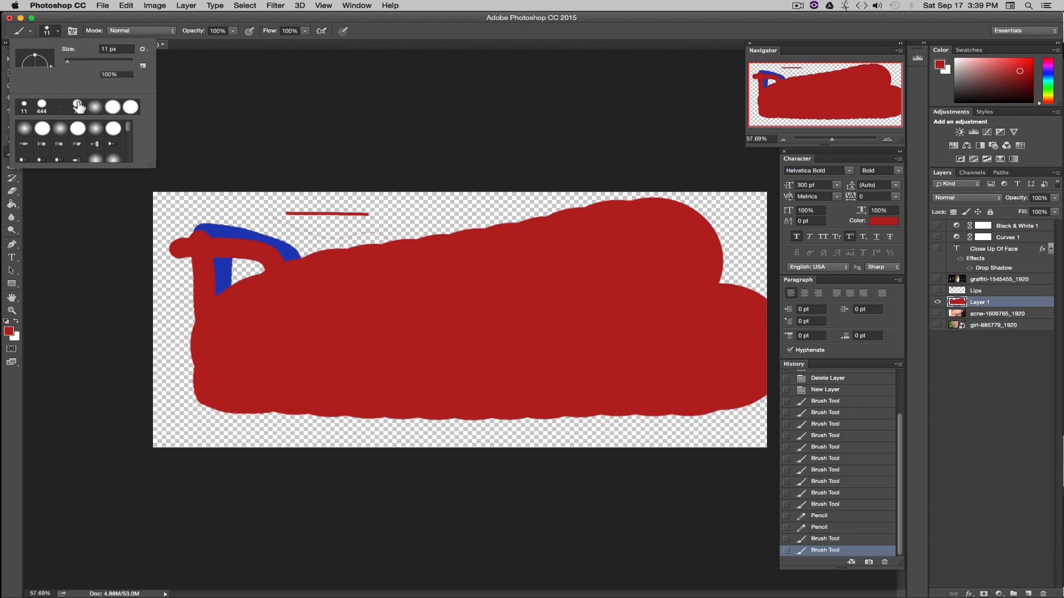
left_click(25, 131)
left_click_drag(69, 60, 81, 61)
left_click_drag(215, 204, 502, 205)
mouse_move(397, 207)
left_mouse_down()
mouse_move(216, 215)
mouse_move(461, 217)
mouse_move(219, 208)
mouse_move(543, 202)
left_mouse_up()
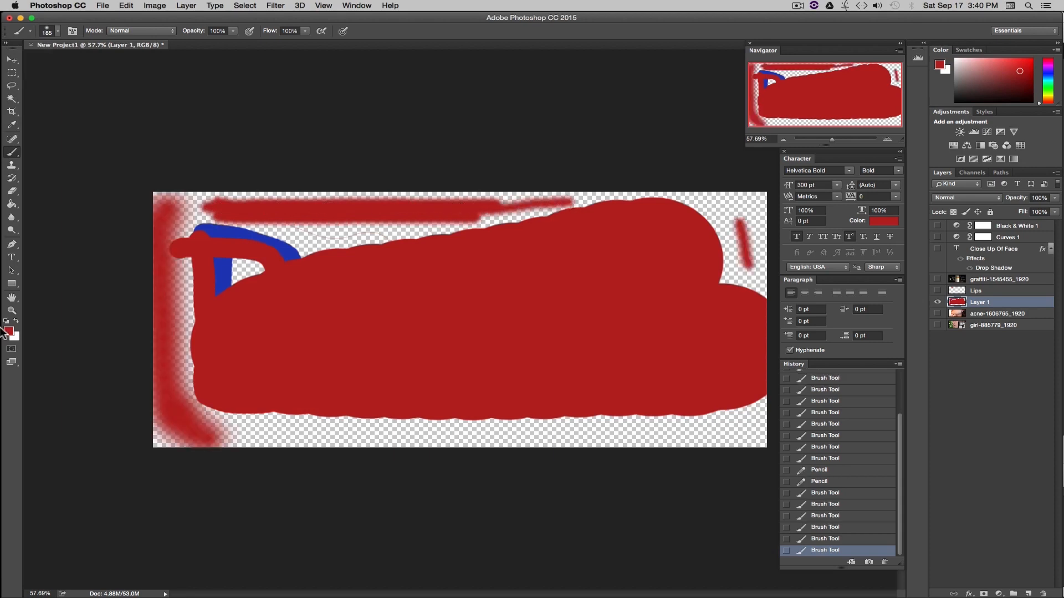
Step: Set the foreground color to blue and paint a soft horizontal stroke across the middle of the red area
left_click(9, 331)
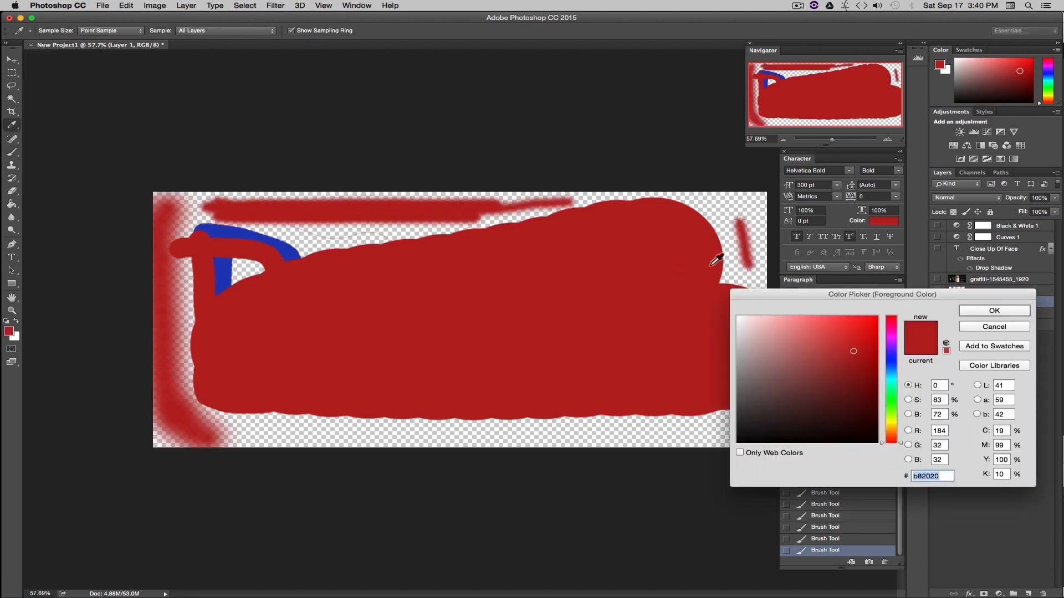
left_click(891, 359)
left_click(993, 311)
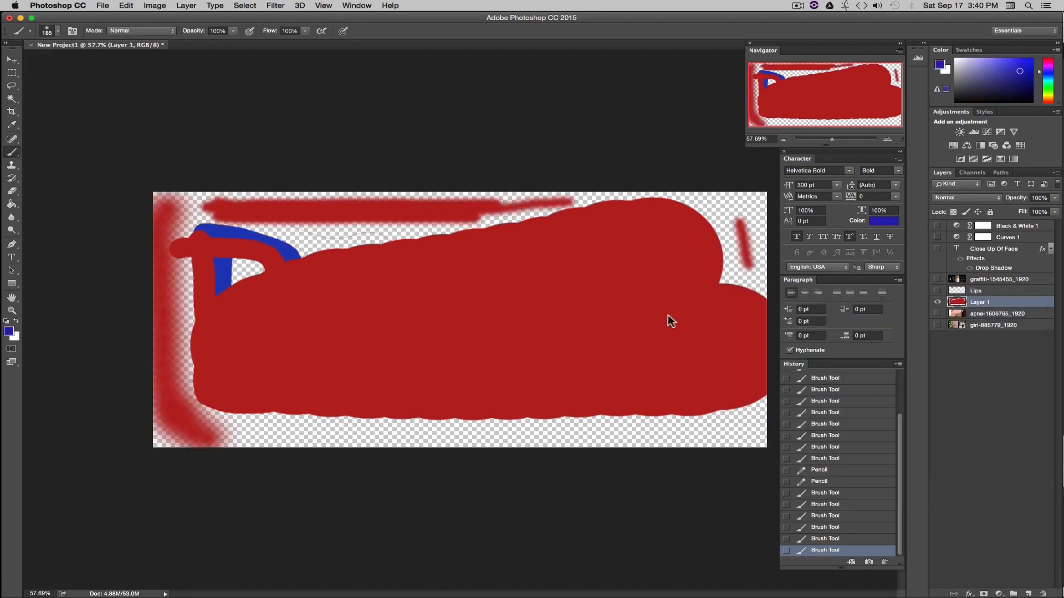
left_click_drag(359, 315, 498, 317)
left_click_drag(585, 318, 607, 318)
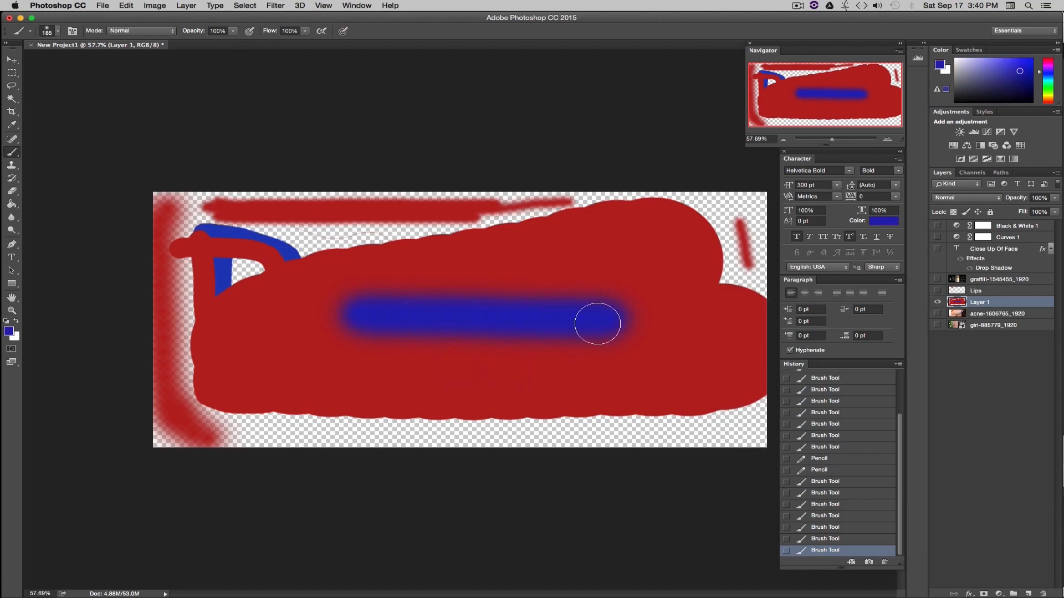
Step: Toggle the visibility of the painted Layer 1 off and on, and delete that layer
left_click(937, 302)
left_click(937, 302)
right_click(985, 397)
left_click(874, 227)
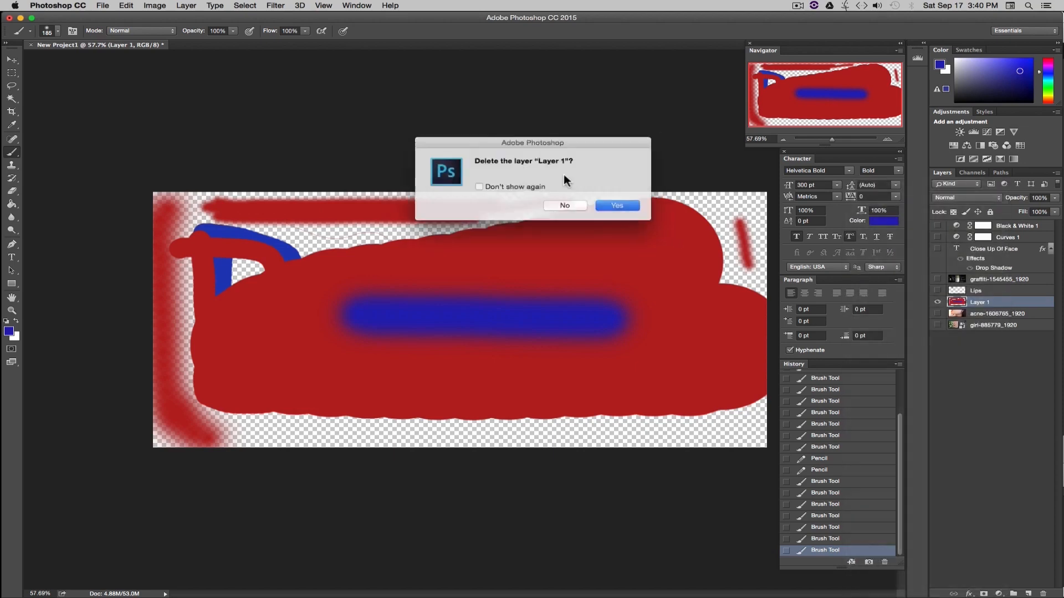
left_click(621, 205)
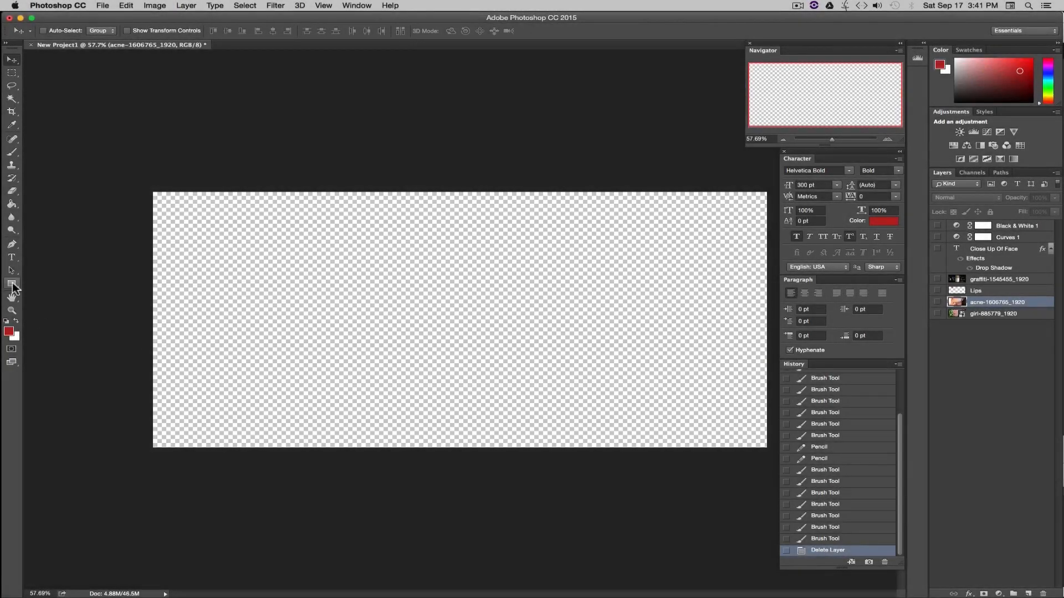
Step: Activate the Rectangle tool and set the foreground color to blue 2040b8 for the shape's fill
left_click(13, 284)
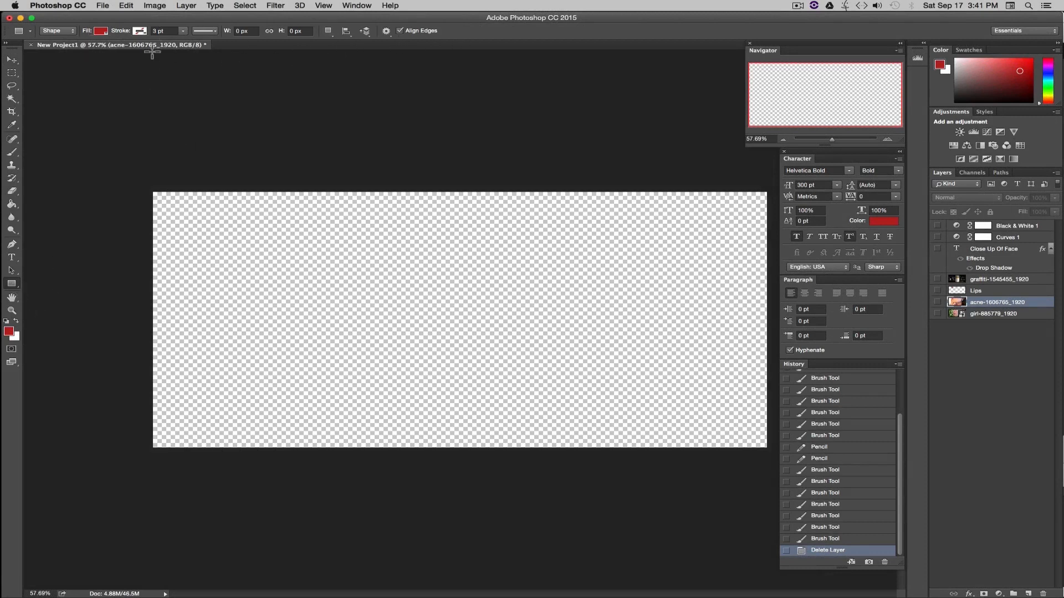
left_click(9, 332)
left_click(893, 363)
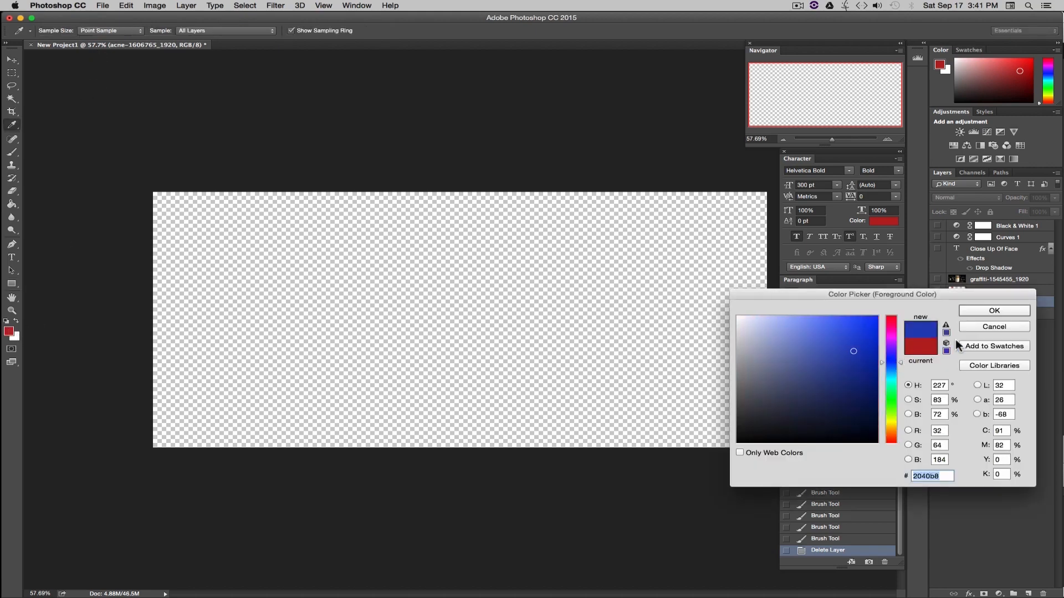
left_click(991, 312)
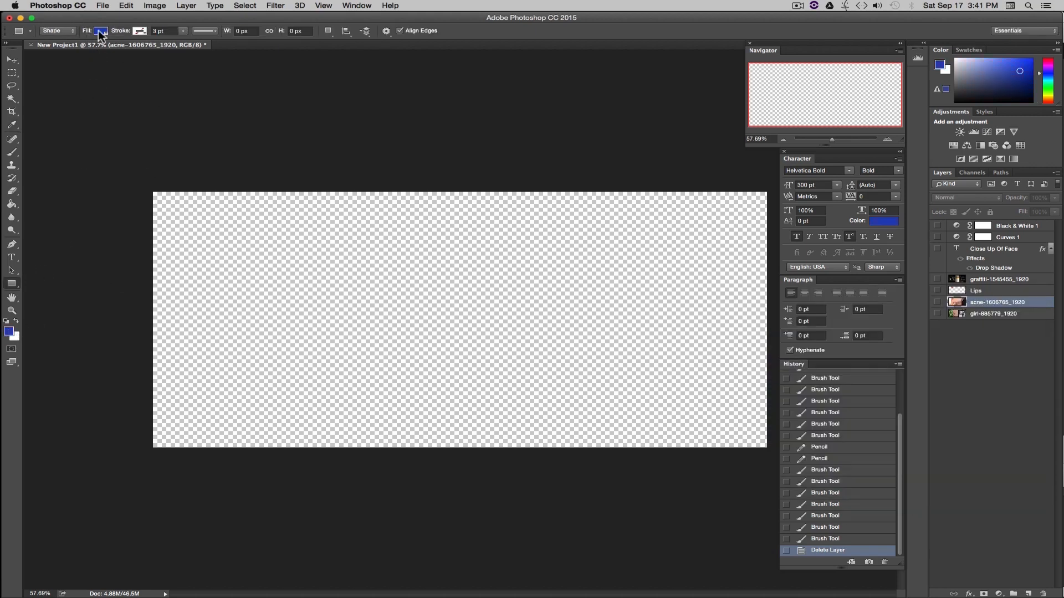
Step: Set the Rectangle tool's stroke to bright green with a width of 10 pt
left_click(143, 31)
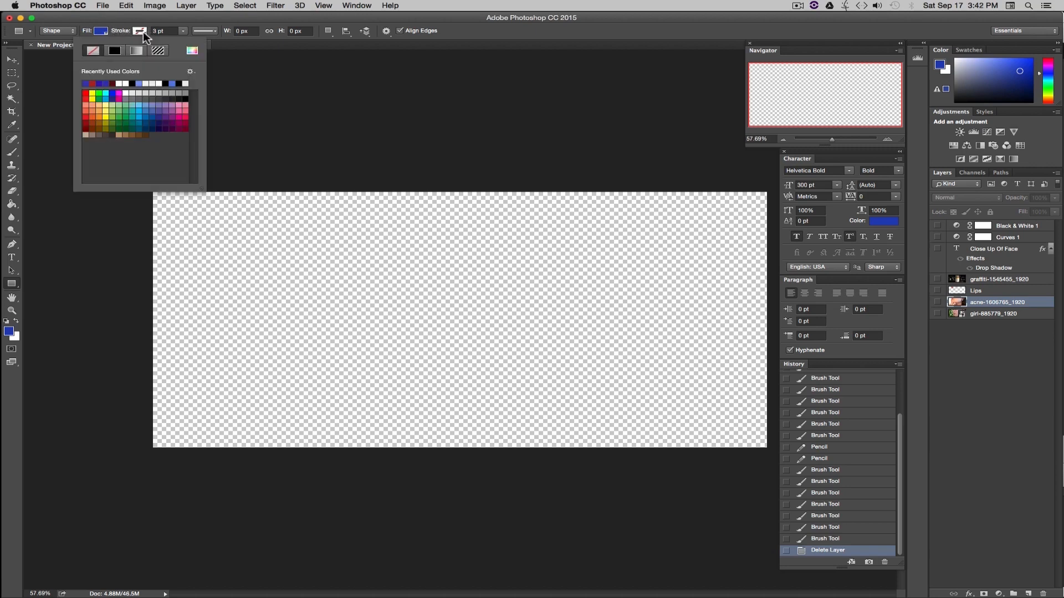
left_click(141, 30)
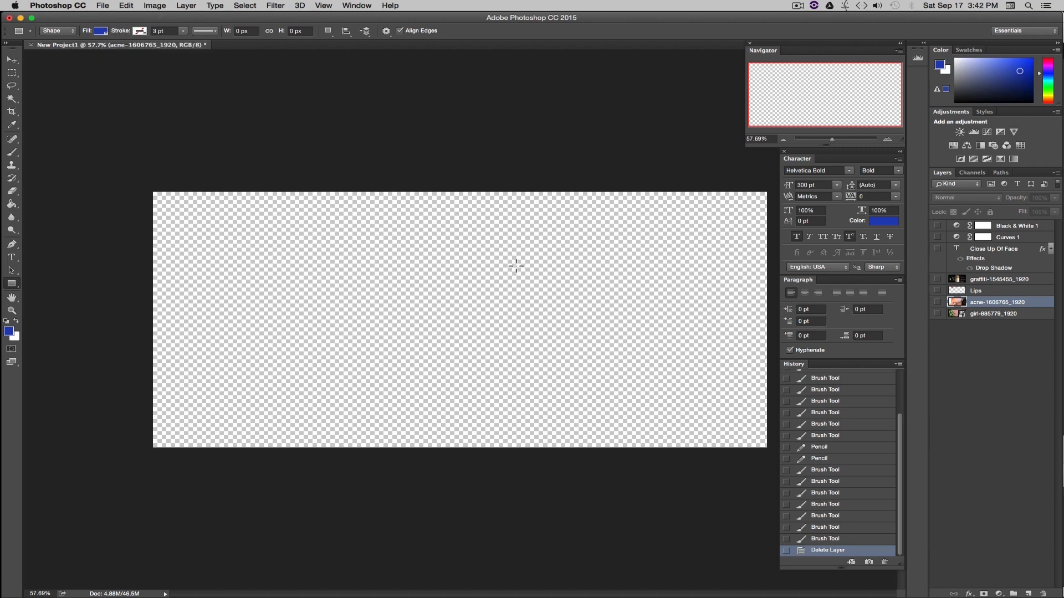
left_click(141, 32)
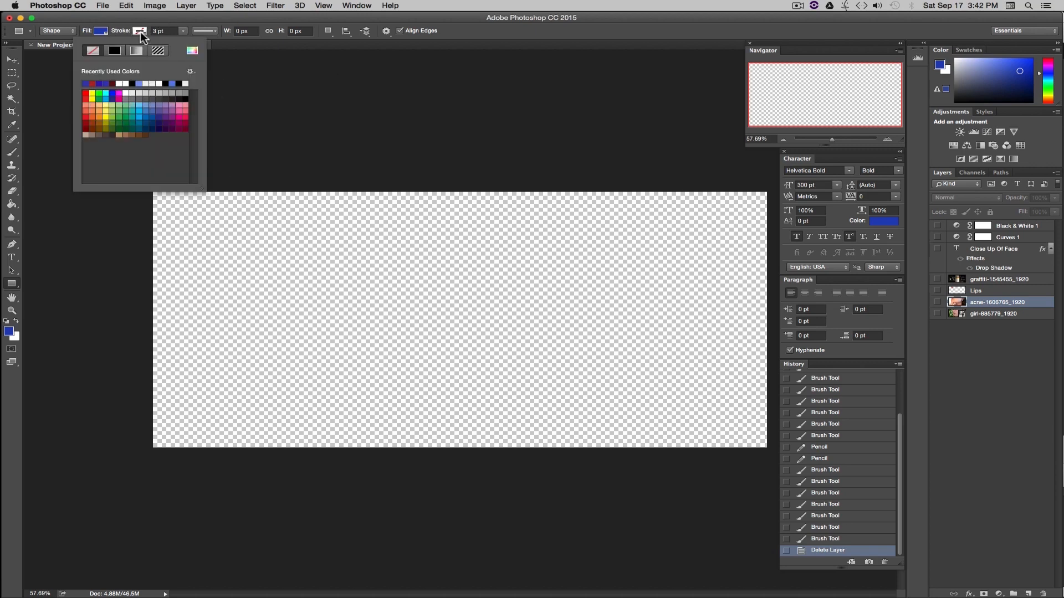
left_click(100, 93)
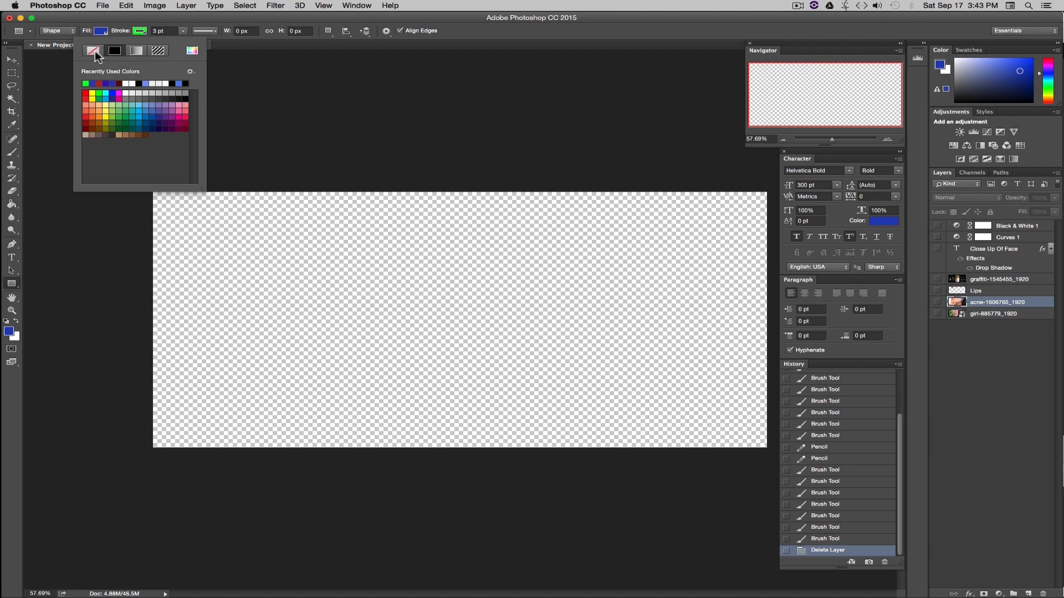
left_click(124, 50)
left_click(162, 30)
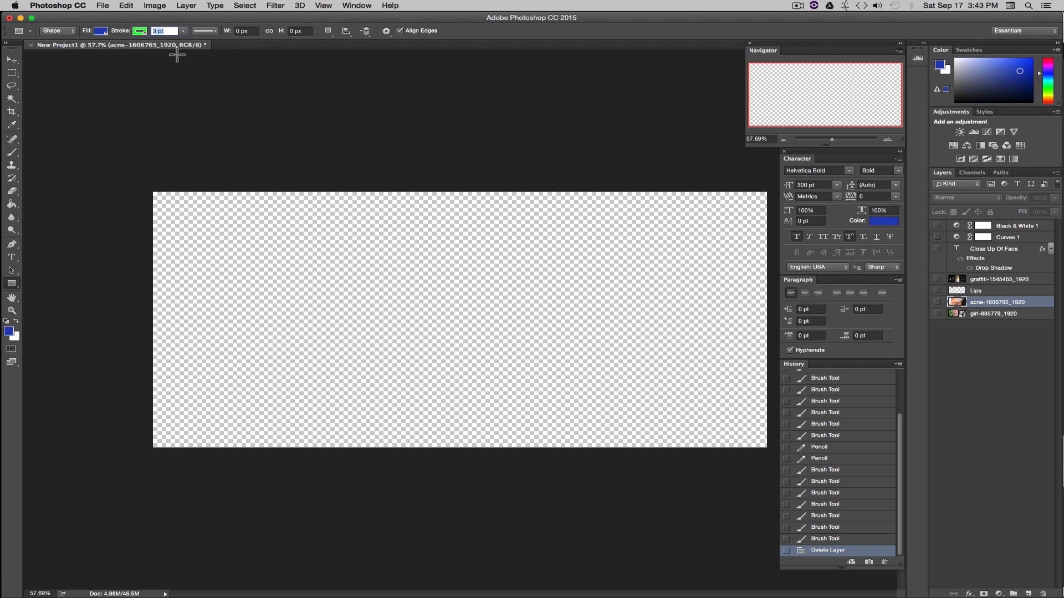
type("10")
key("Return")
Step: Draw a rectangle about 1247 by 394 px in the upper middle of the empty canvas
left_click_drag(238, 239, 636, 352)
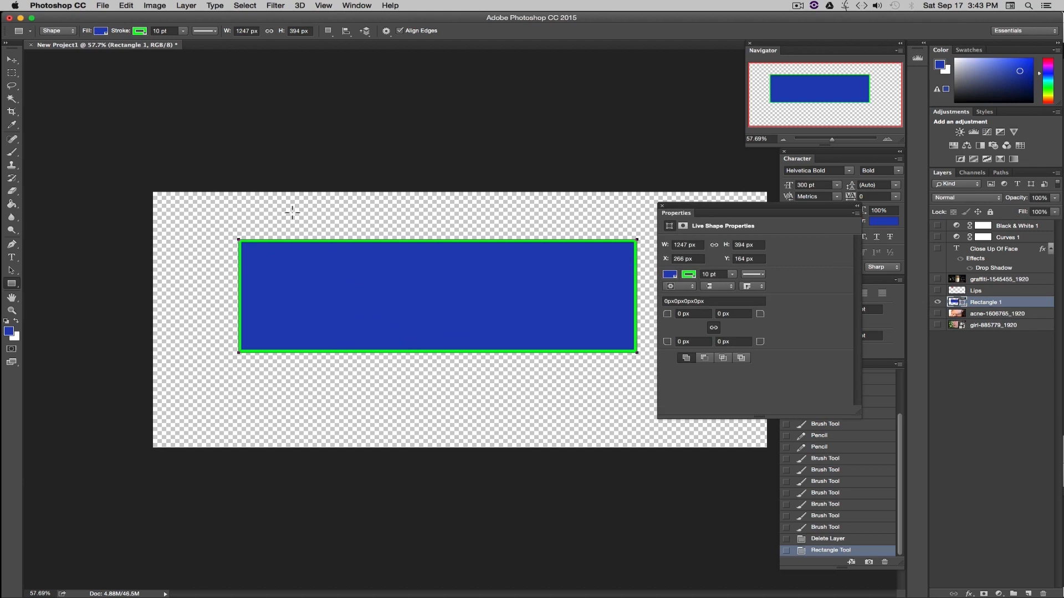
left_click(11, 59)
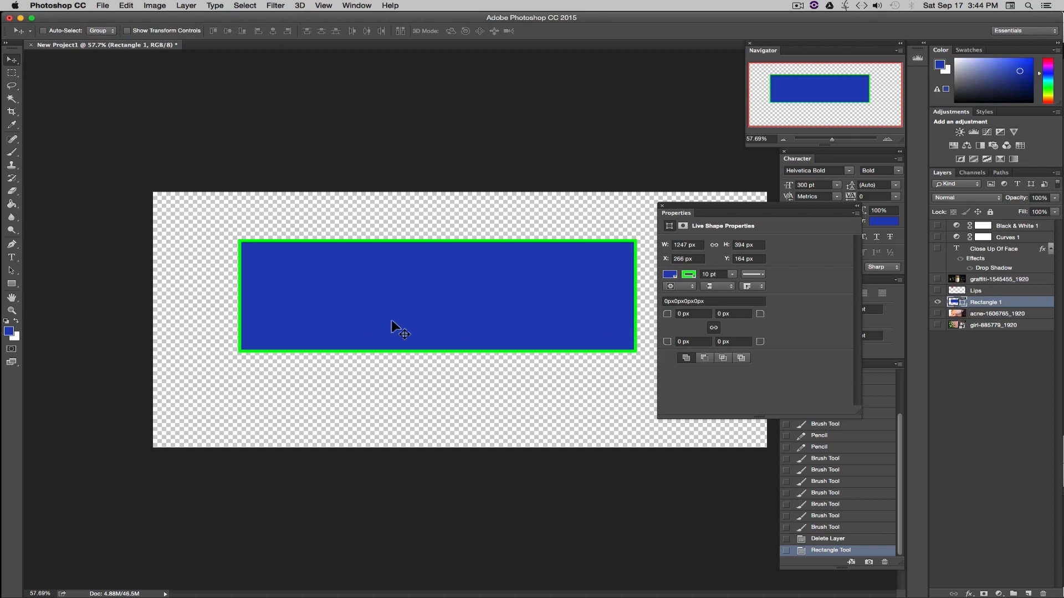
left_click(12, 283)
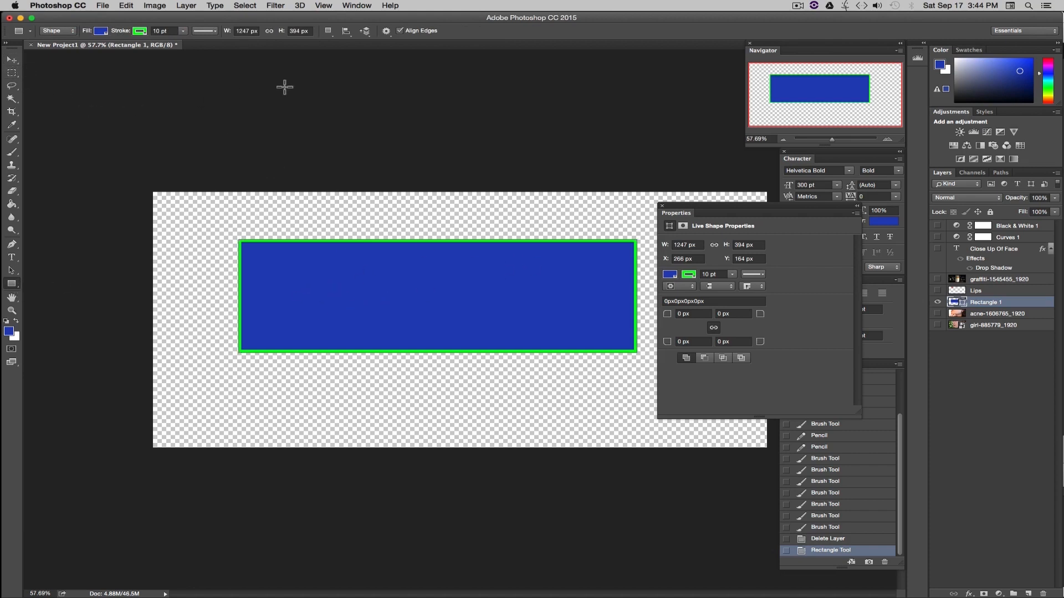
Step: Widen the rectangle's stroke to about 80 pt and set the stroke to no color
left_click(181, 31)
left_click_drag(214, 44, 209, 42)
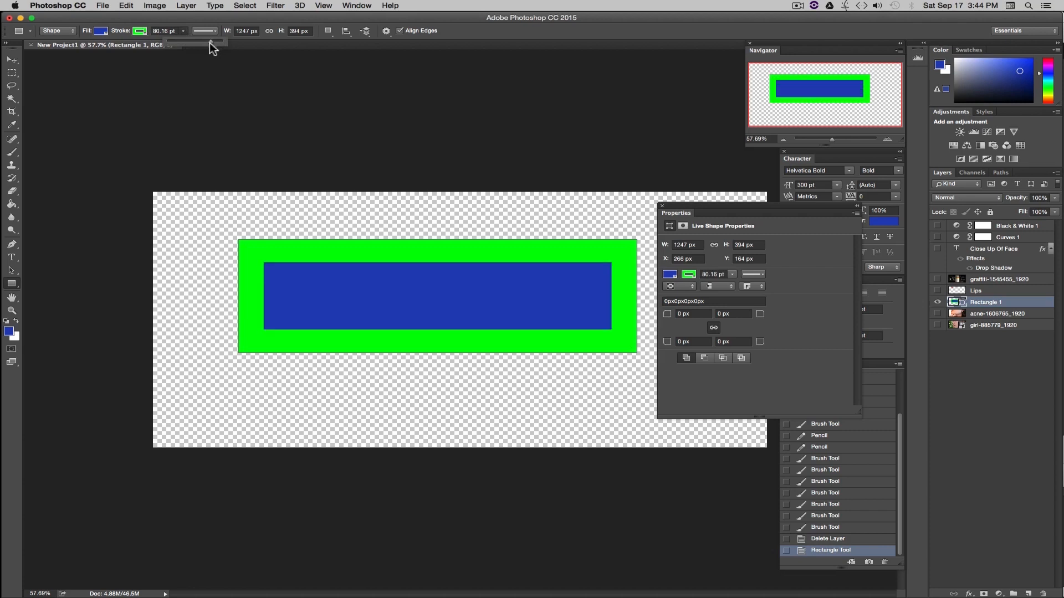
left_click(138, 32)
left_click(92, 50)
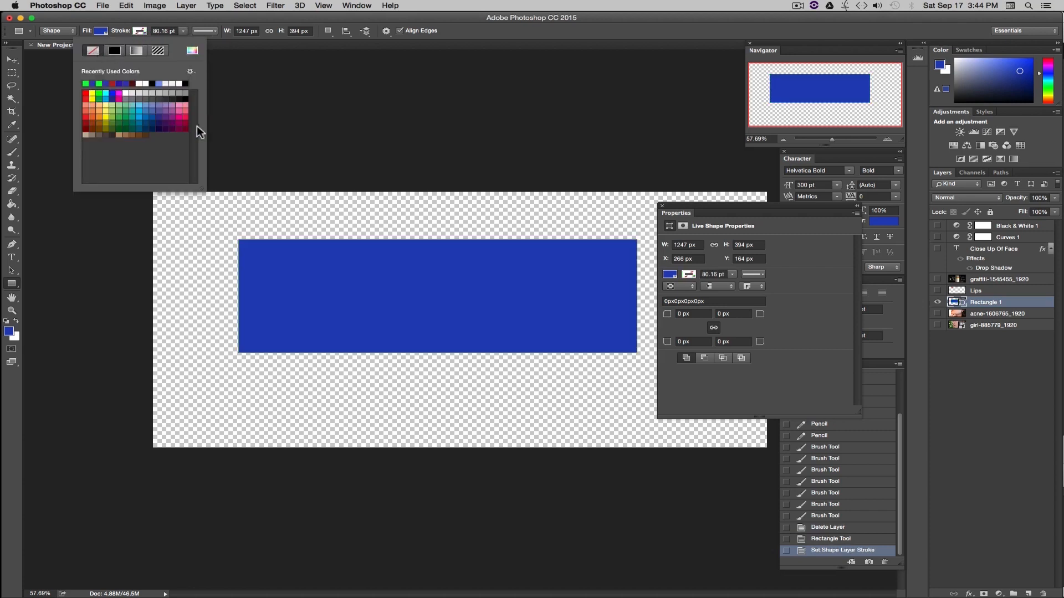
left_click(62, 210)
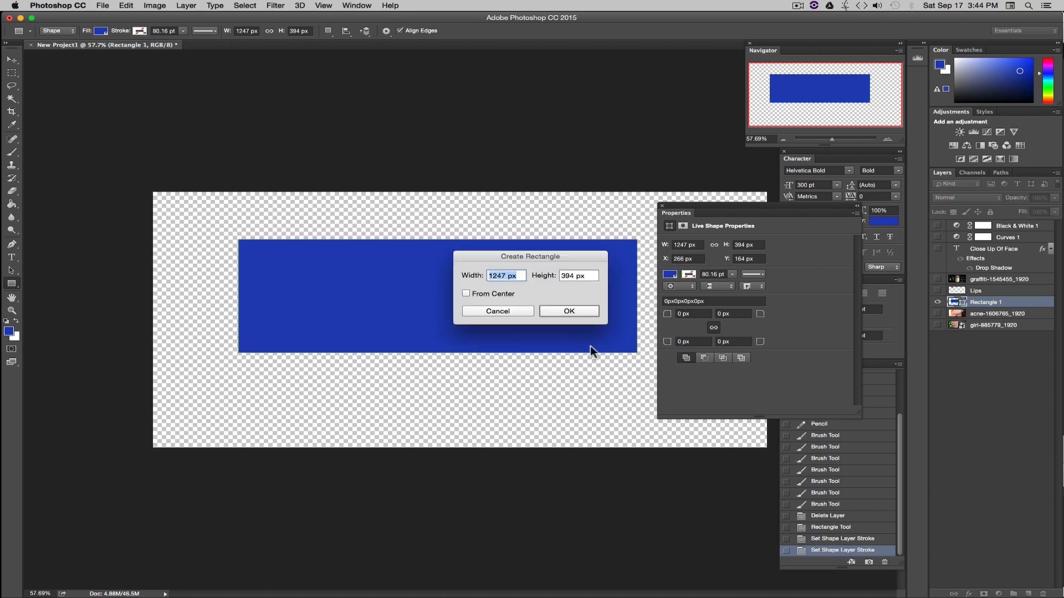
left_click(512, 311)
Step: Change the rectangle's fill to the green swatch 00a651
left_click(102, 32)
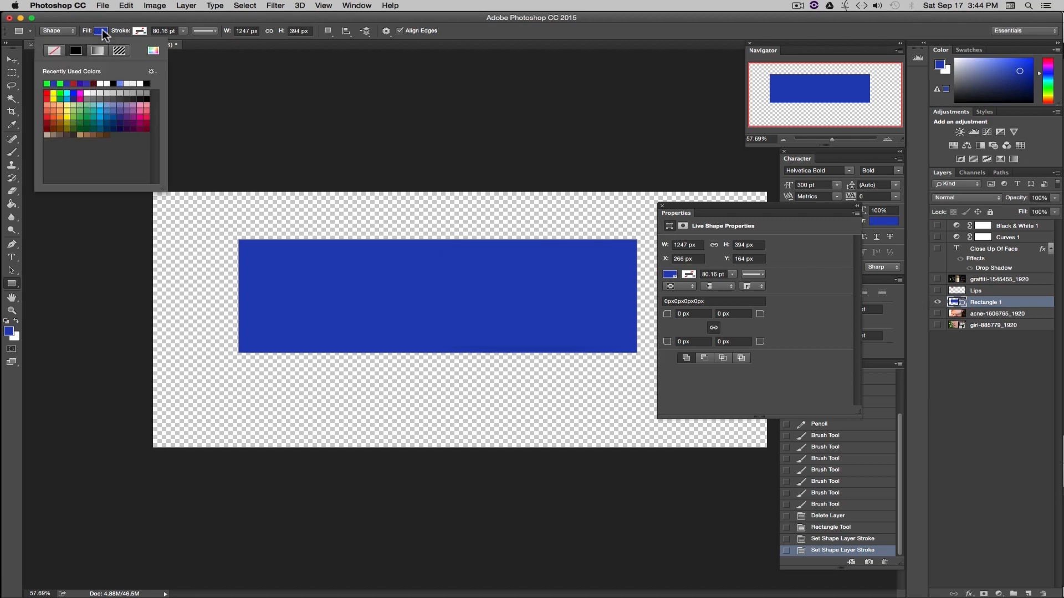
left_click(87, 114)
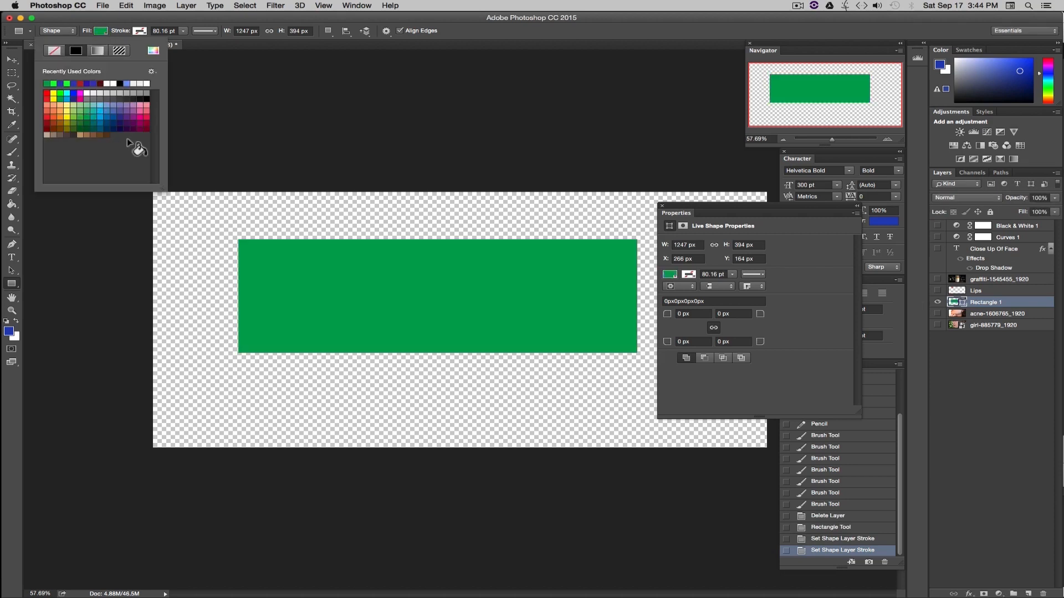
left_click(154, 52)
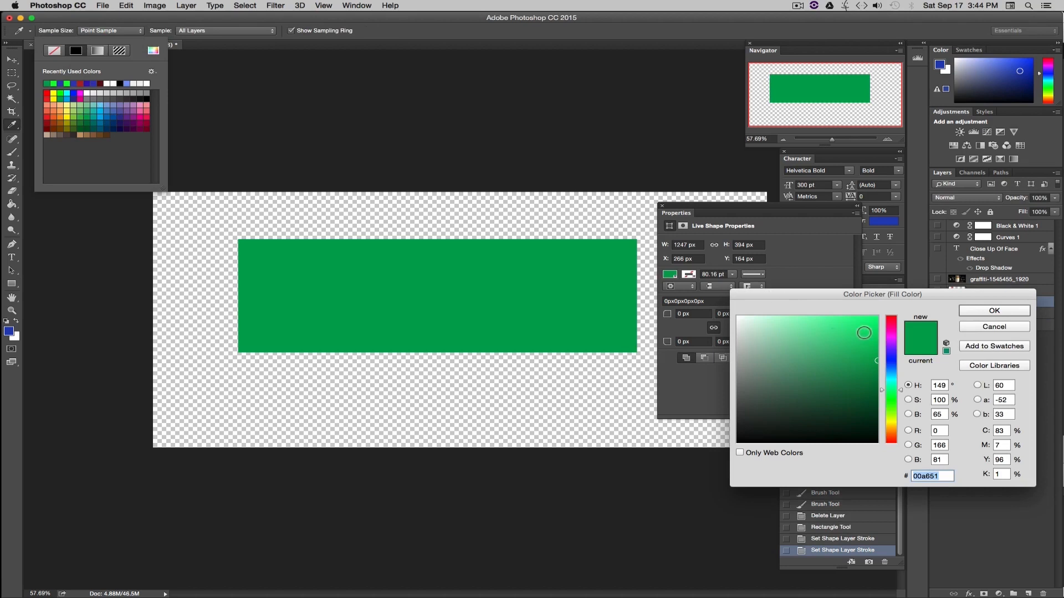
left_click_drag(900, 390, 900, 367)
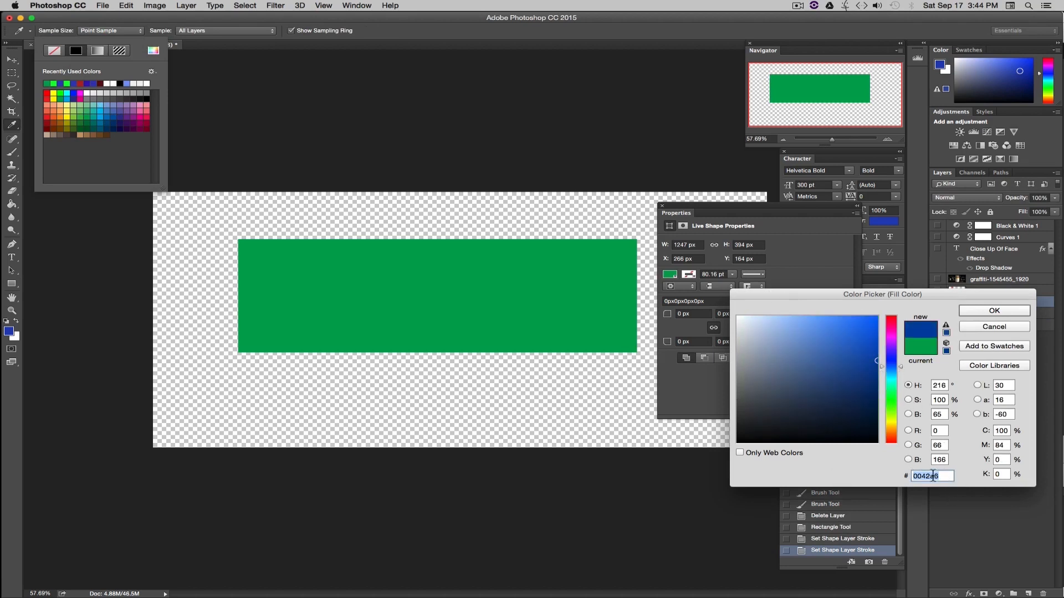
left_click(994, 328)
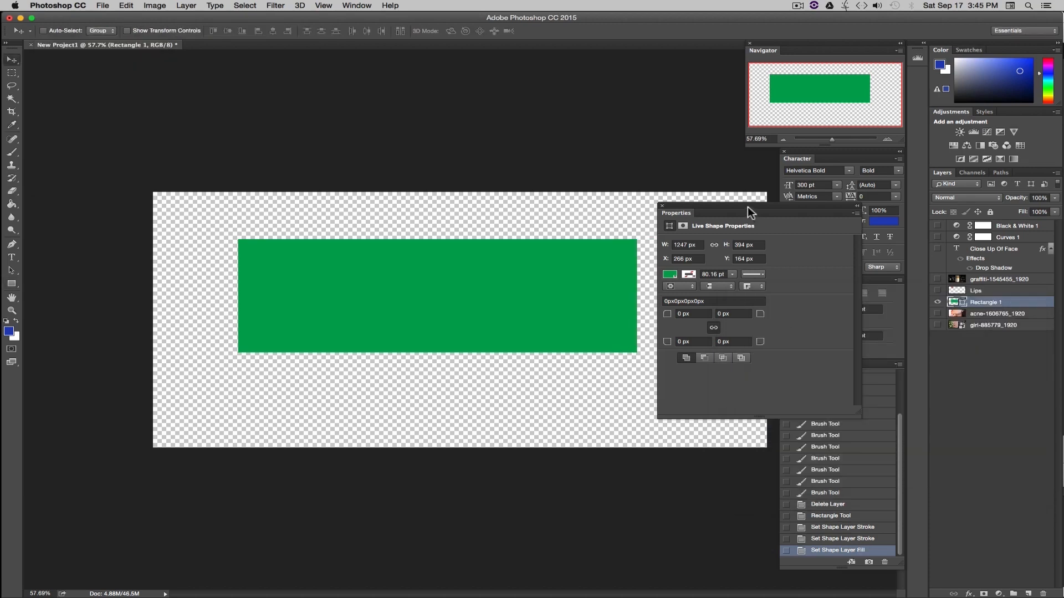
left_click_drag(704, 207, 694, 187)
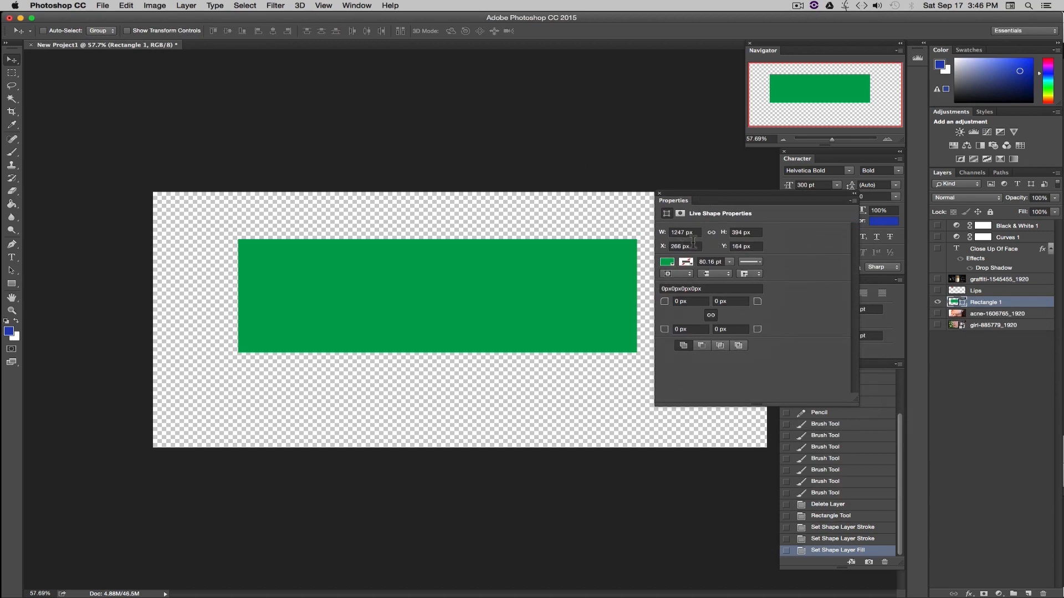
left_click(11, 283)
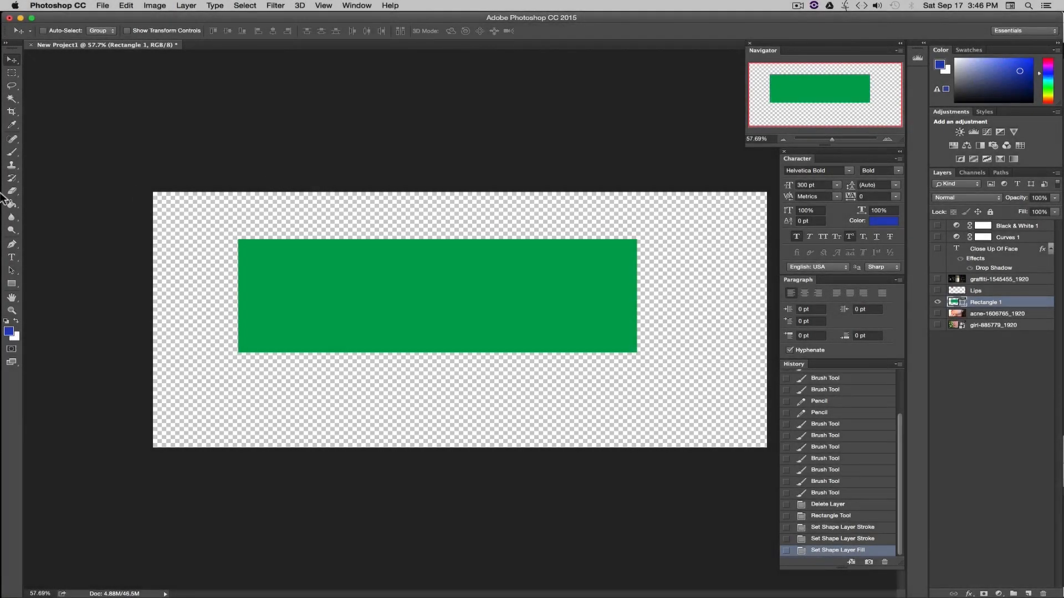
Step: Select the Eraser tool, duplicate the Rectangle 1 layer and rasterize the copy
left_click(11, 192)
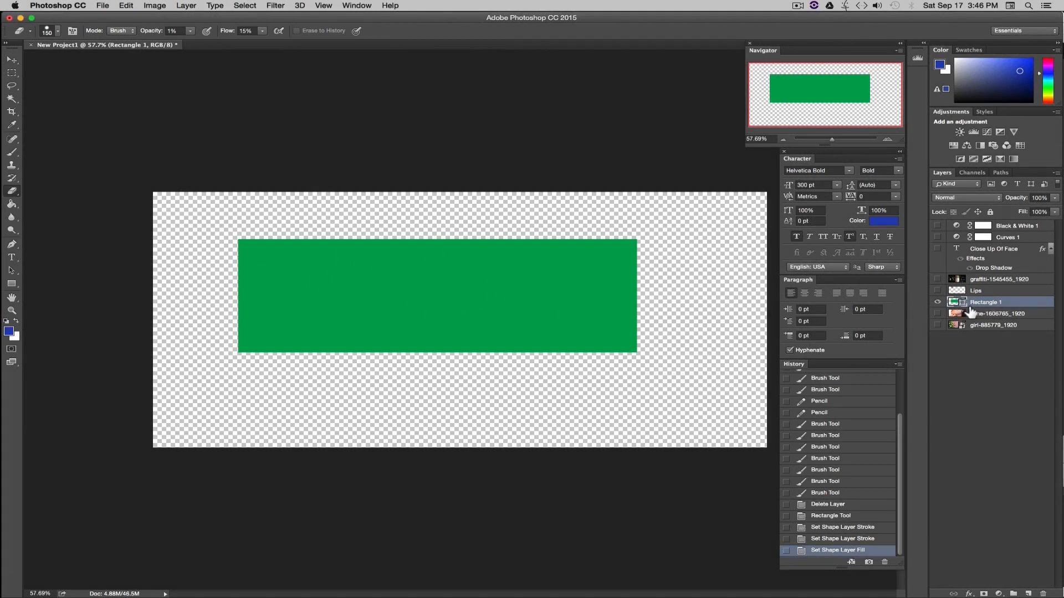
right_click(1018, 303)
left_click(895, 221)
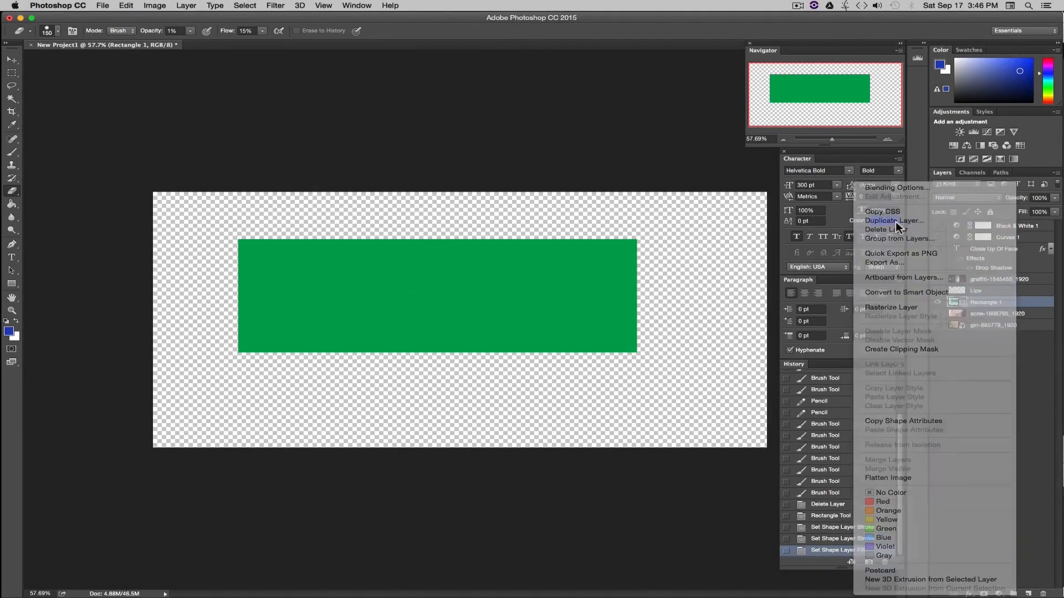
key("Escape")
right_click(1018, 305)
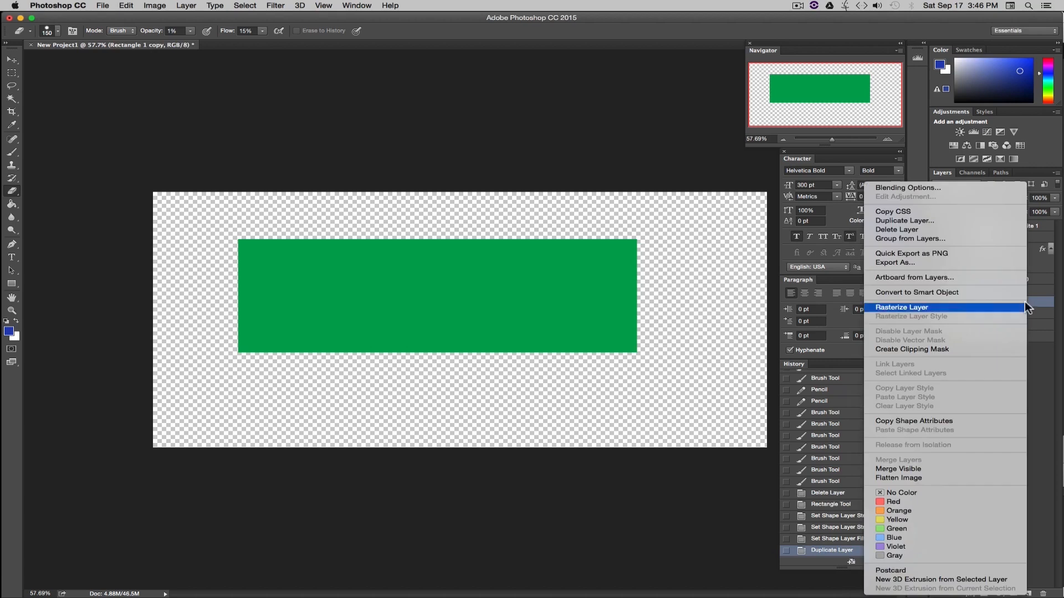
left_click(889, 308)
Step: Hide the original Rectangle 1 layer and move it to the bottom of the layer stack
left_click(938, 313)
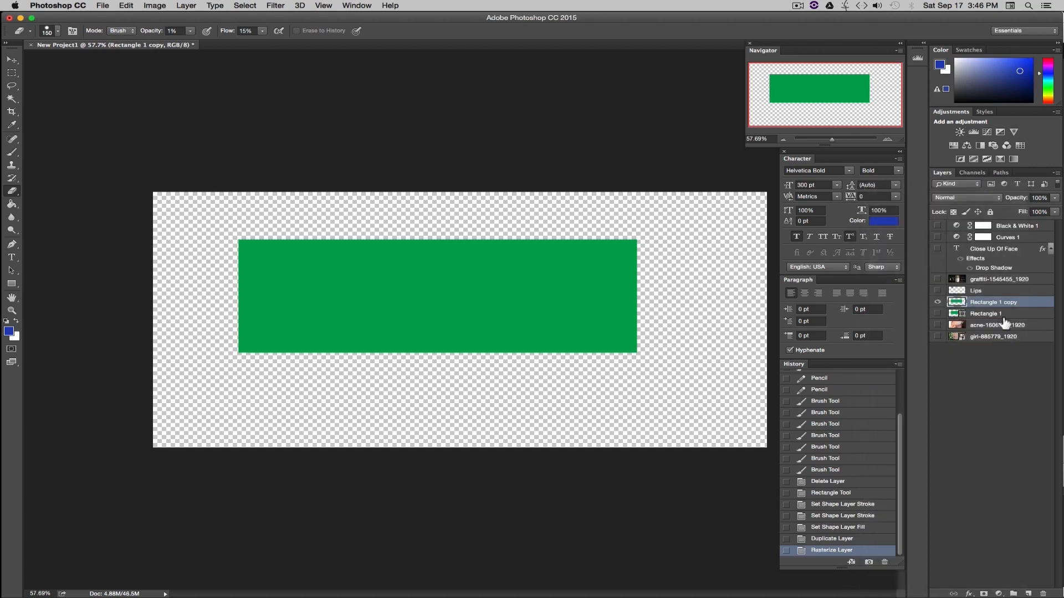
left_click_drag(999, 319, 986, 341)
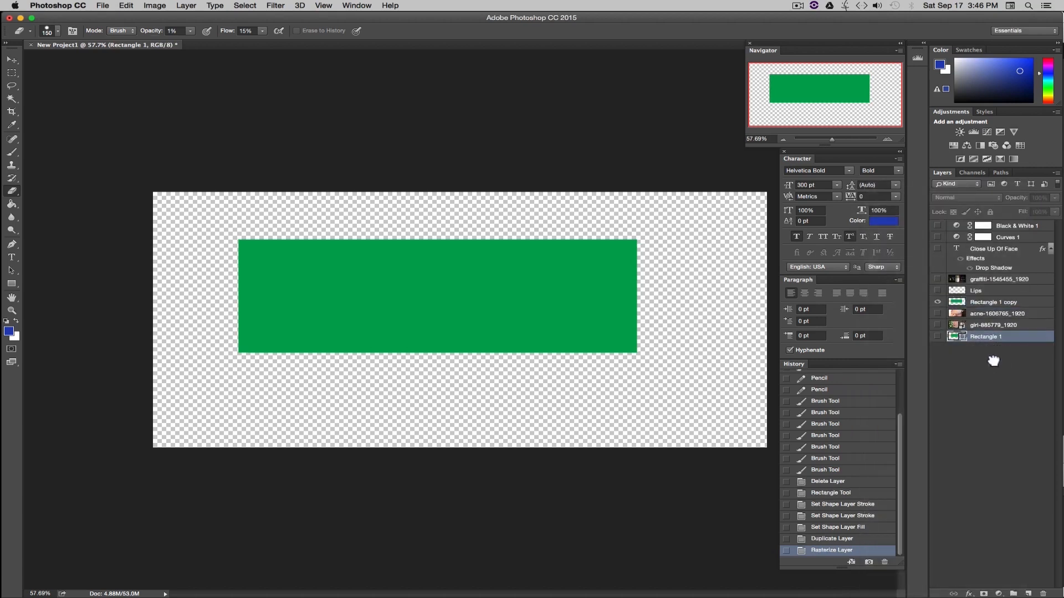
left_click(938, 336)
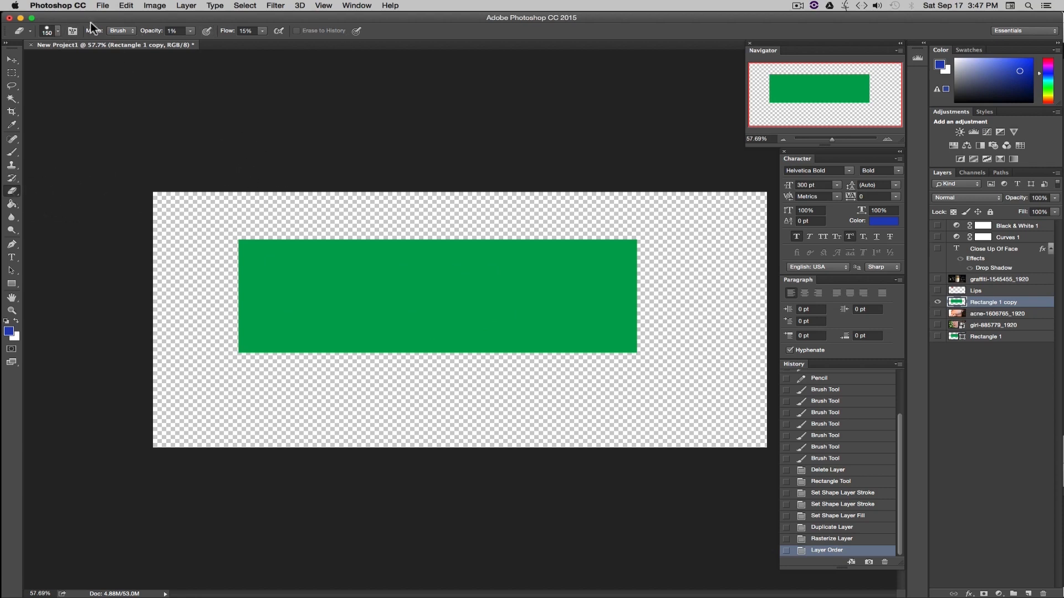
Step: Set the eraser's opacity to 100% and erase a soft vertical stripe down the middle of the green rectangle copy
left_click(189, 31)
left_click_drag(190, 41, 281, 44)
left_click(57, 32)
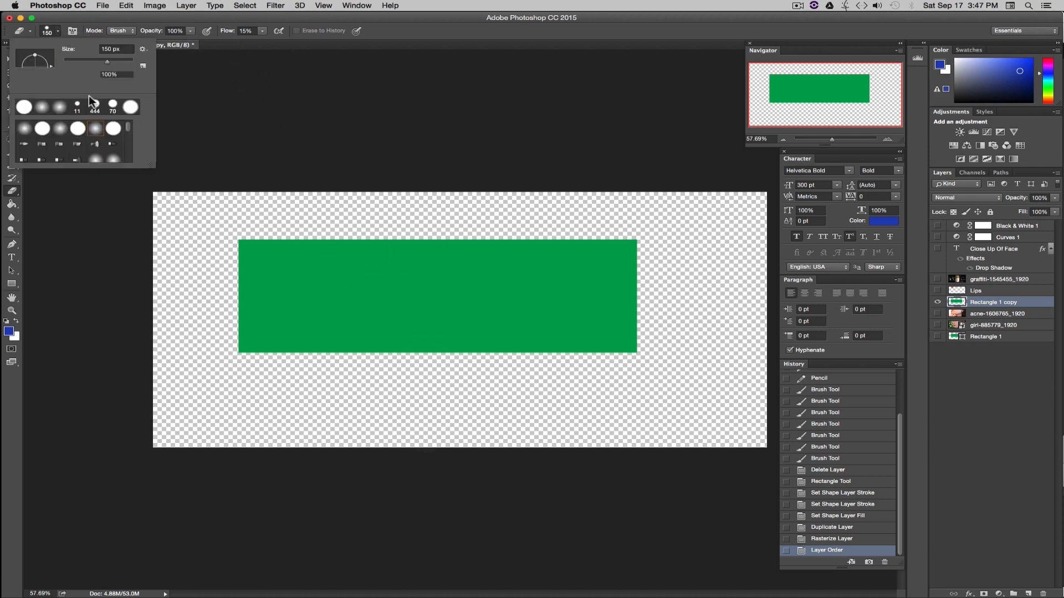
left_click(78, 130)
left_click_drag(425, 233, 431, 341)
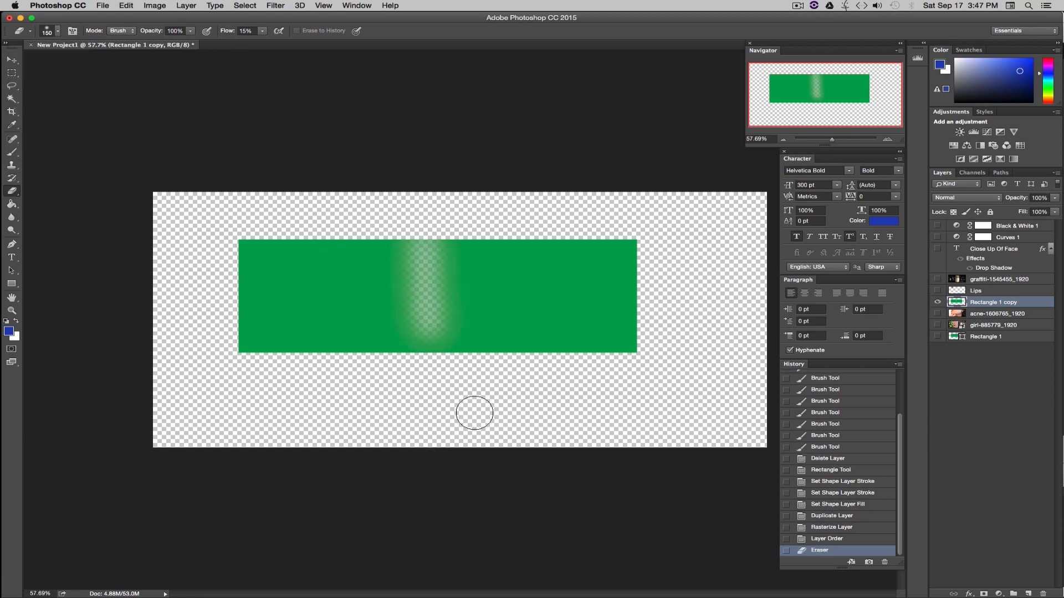
Step: Adjust the eraser's opacity between strokes and erase soft vertical bands on both sides of the middle stripe, ending at 100% opacity
left_click_drag(159, 42, 143, 41)
mouse_move(319, 221)
left_mouse_down()
mouse_move(325, 327)
mouse_move(330, 284)
mouse_move(334, 308)
mouse_move(317, 251)
mouse_move(326, 218)
mouse_move(338, 218)
mouse_move(330, 252)
mouse_move(322, 215)
mouse_move(333, 306)
mouse_move(326, 227)
mouse_move(337, 266)
mouse_move(329, 245)
mouse_move(320, 324)
mouse_move(332, 278)
left_mouse_up()
left_click_drag(190, 31, 308, 49)
mouse_move(512, 240)
left_mouse_down()
mouse_move(527, 334)
mouse_move(540, 314)
mouse_move(538, 250)
mouse_move(553, 281)
mouse_move(556, 246)
mouse_move(564, 255)
mouse_move(571, 370)
mouse_move(571, 214)
mouse_move(592, 370)
mouse_move(605, 235)
mouse_move(618, 266)
left_mouse_up()
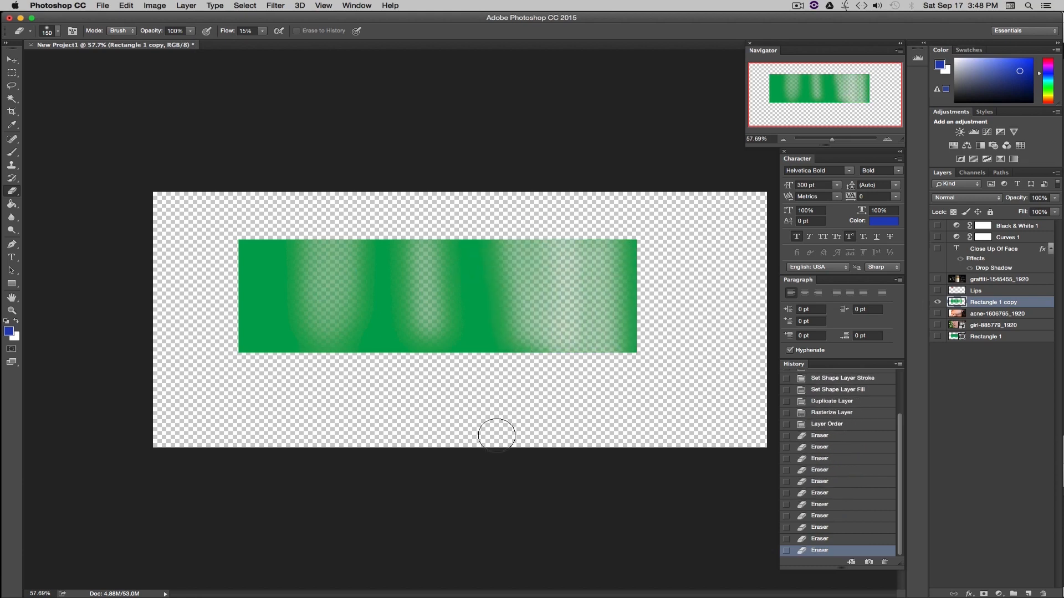
Step: Revert the rectangle copy to its state before any erasing, set the eraser size to 476 px and erase a broad soft diagonal band through it
left_click(824, 426)
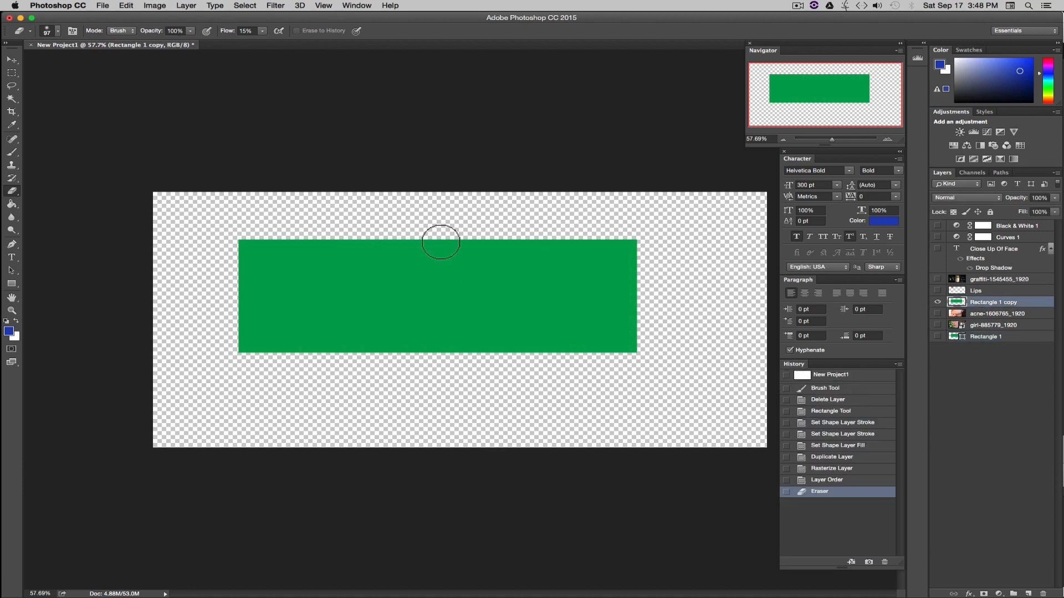
left_click(57, 31)
left_click_drag(95, 59, 125, 61)
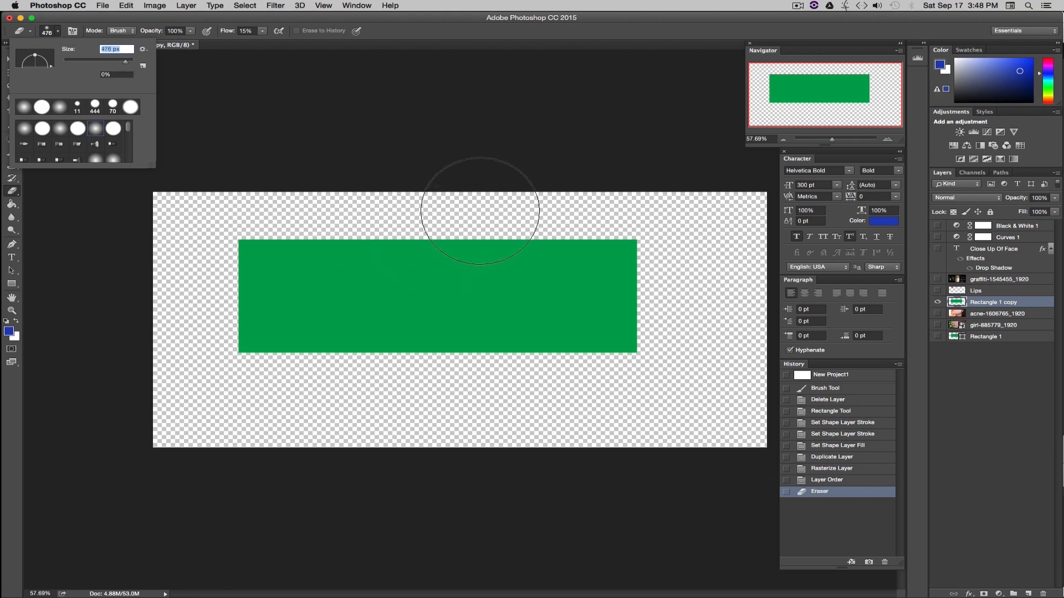
mouse_move(463, 209)
left_mouse_down()
mouse_move(302, 345)
mouse_move(536, 222)
mouse_move(390, 316)
mouse_move(612, 244)
left_mouse_up()
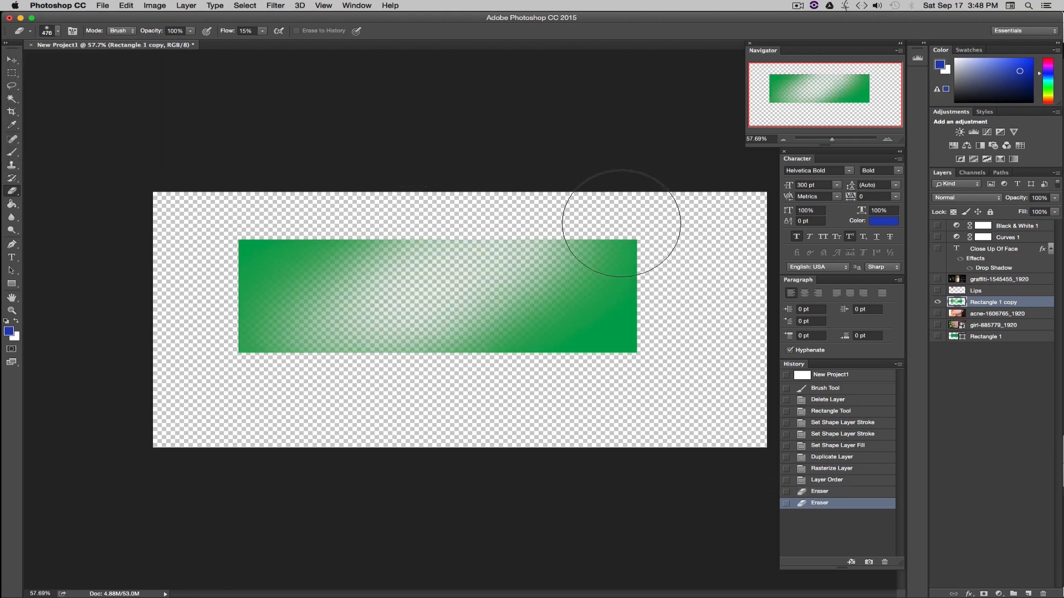
Step: Erase the right end, the lower middle and the upper-left part of the green rectangle copy with the 476 px eraser
left_click(58, 32)
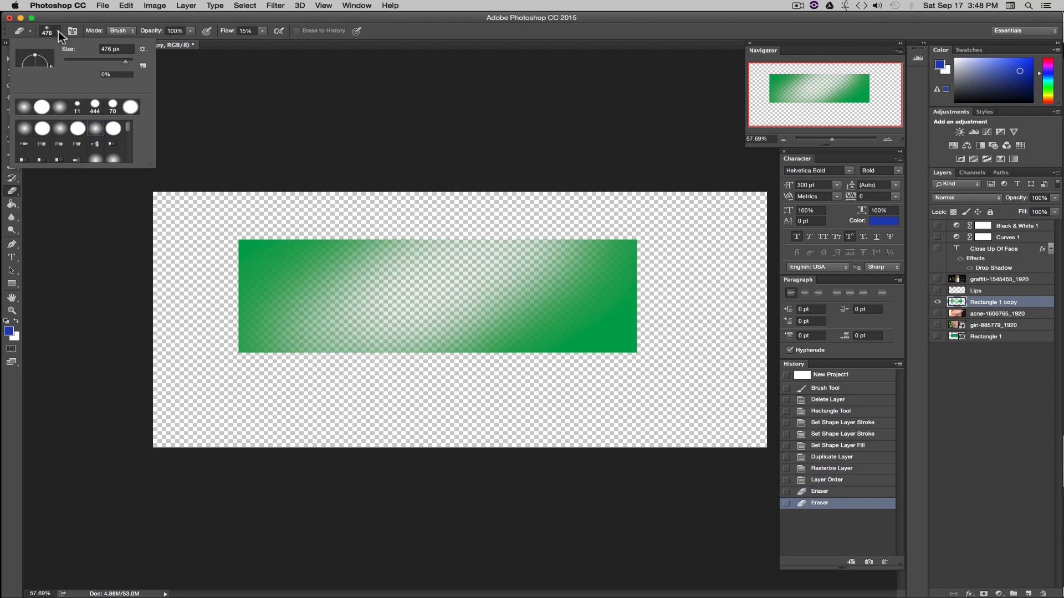
mouse_move(617, 227)
left_mouse_down()
mouse_move(621, 419)
mouse_move(615, 285)
mouse_move(646, 447)
left_mouse_up()
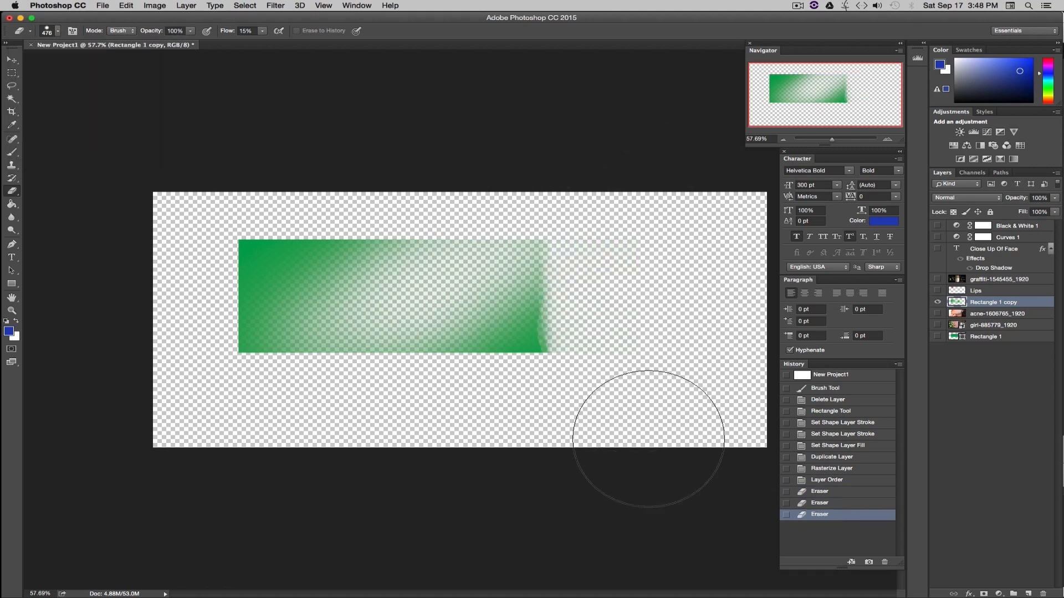
mouse_move(618, 344)
left_mouse_down()
mouse_move(380, 351)
mouse_move(480, 360)
mouse_move(490, 338)
left_mouse_up()
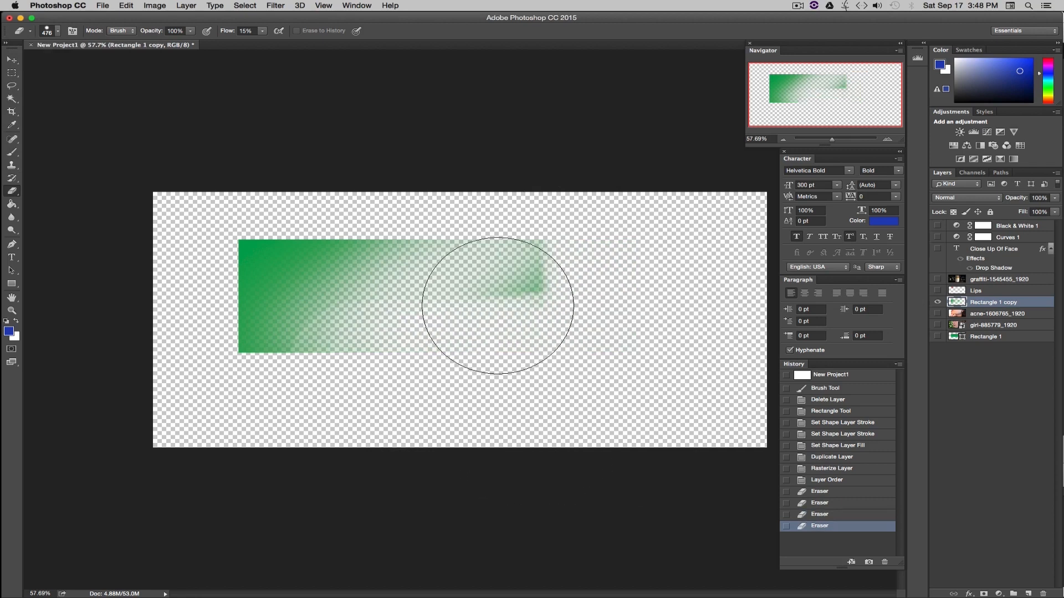
mouse_move(314, 280)
left_mouse_down()
mouse_move(258, 251)
mouse_move(271, 224)
mouse_move(236, 251)
left_mouse_up()
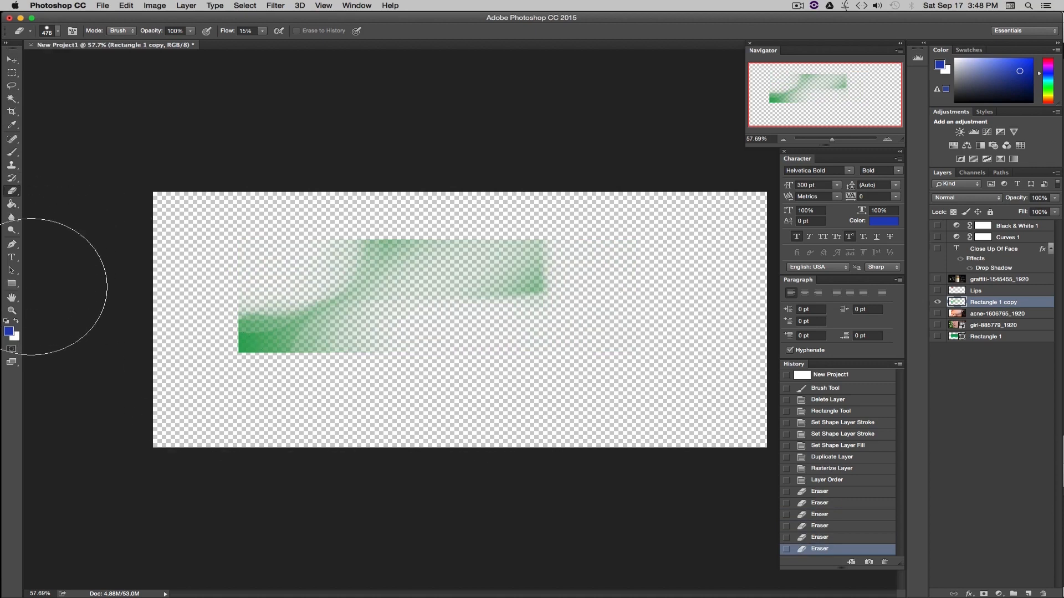
Step: Paint soft blue strokes with the Brush across the lower half of the erased rectangle, and partly erase them with the Eraser
left_click(11, 152)
left_click_drag(443, 318, 582, 324)
left_click_drag(287, 327, 444, 327)
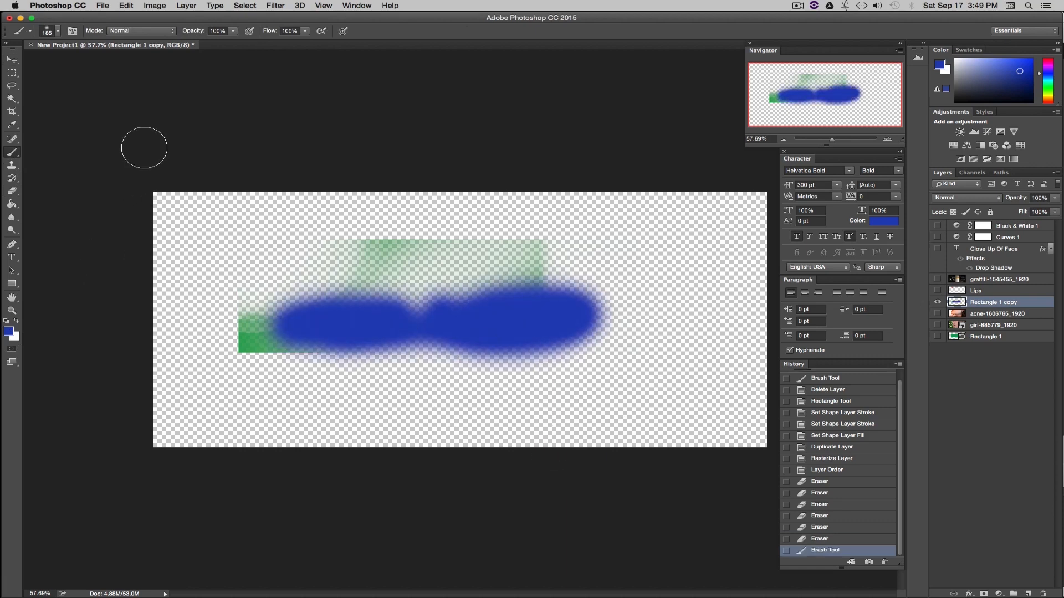
left_click(12, 191)
mouse_move(356, 320)
left_mouse_down()
mouse_move(451, 398)
mouse_move(479, 370)
mouse_move(452, 319)
mouse_move(534, 300)
mouse_move(654, 514)
left_mouse_up()
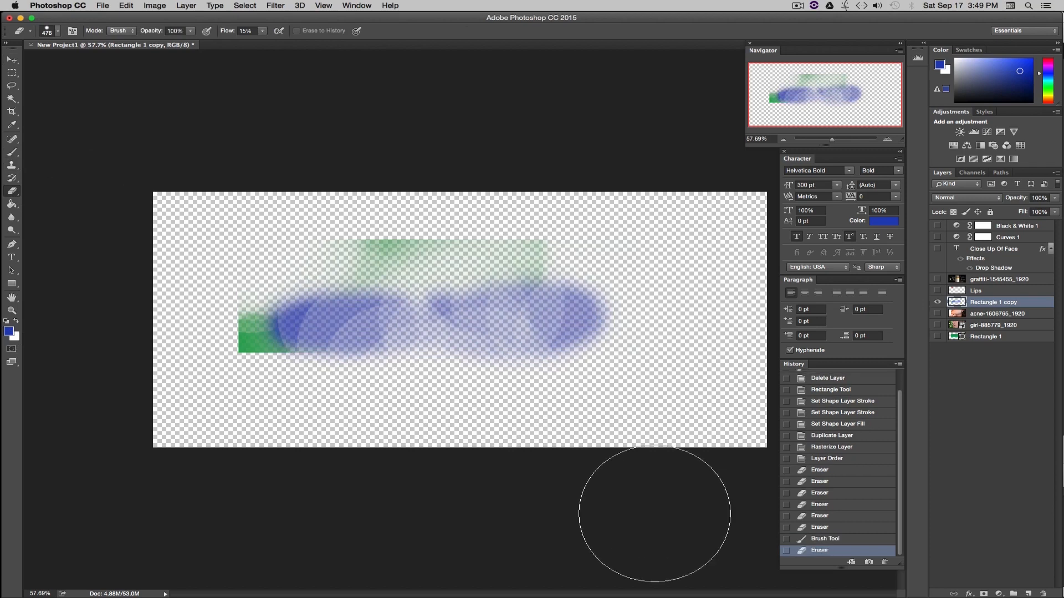
Step: Delete the Rectangle 1 copy layer, and select and show the acne-1606765_1920 layer
key("v")
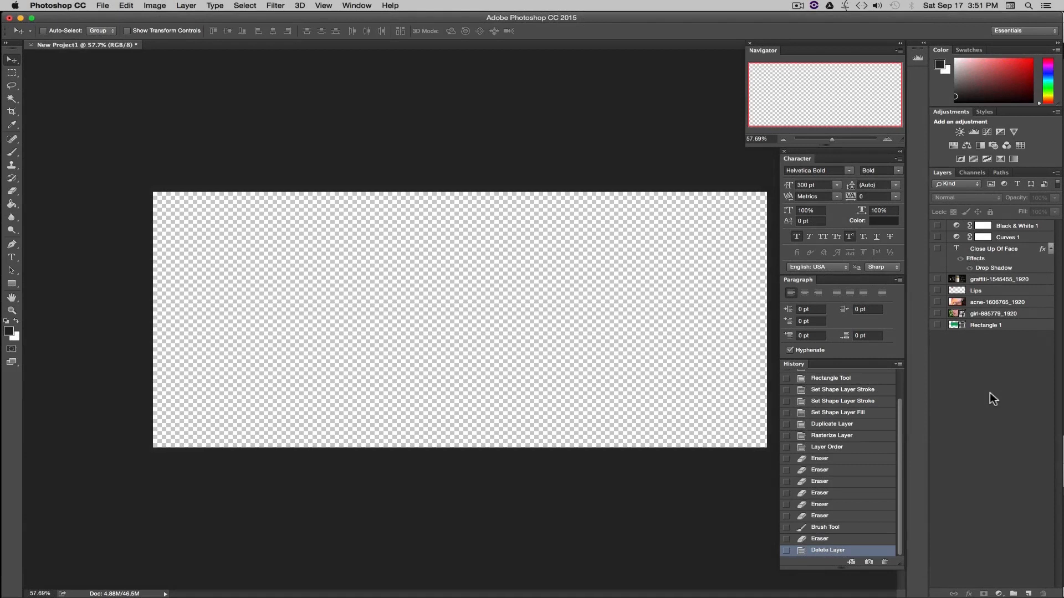
left_click(963, 303)
left_click(937, 302)
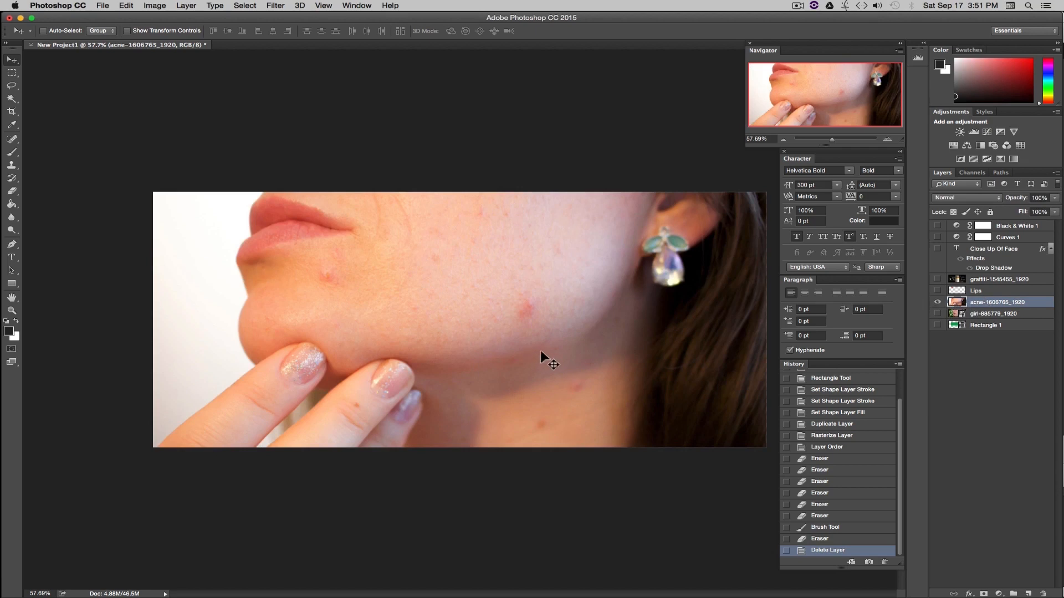
Step: Heal the large red blemish near the jawline using the Spot Healing Brush at 140 px
left_click(13, 140)
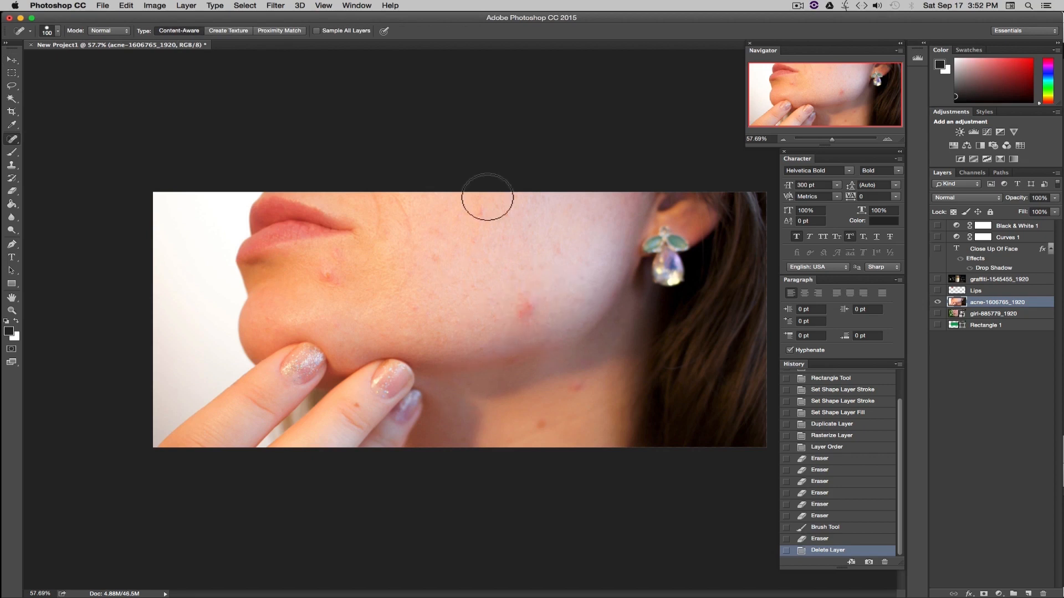
left_click(50, 31)
left_click_drag(71, 58, 87, 65)
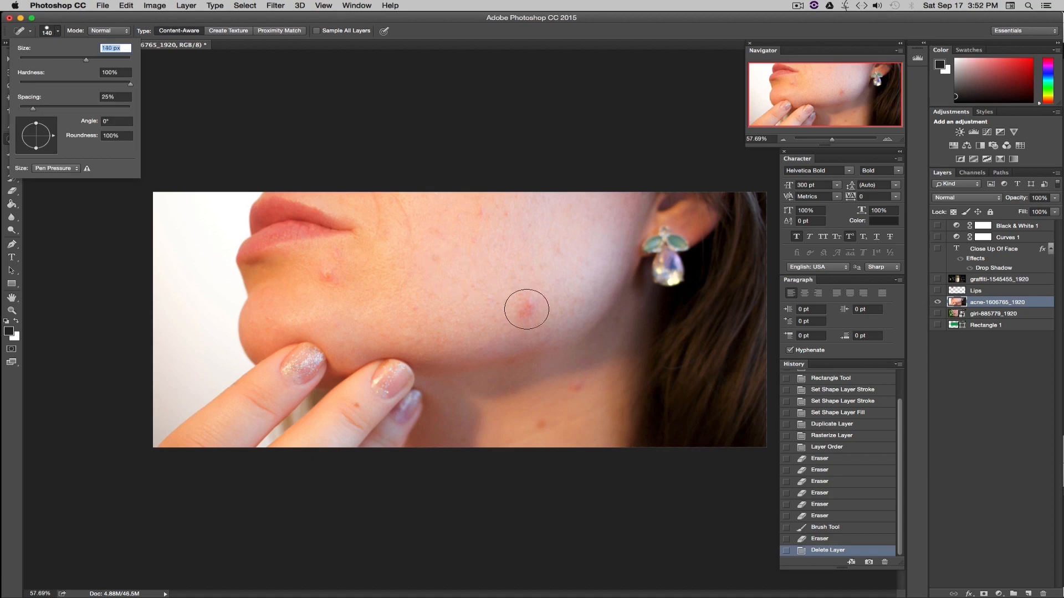
left_click(526, 309)
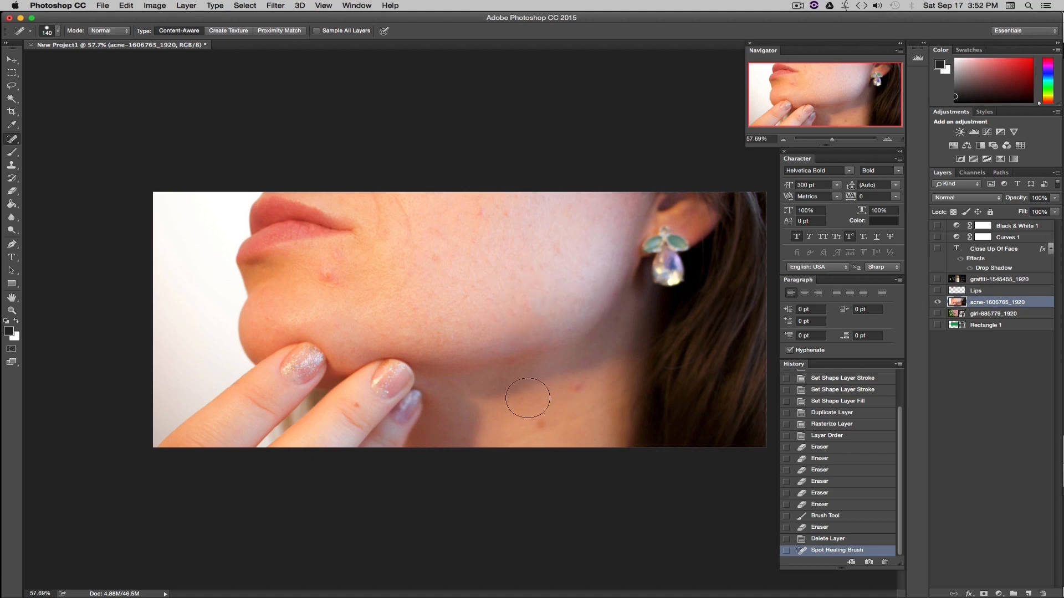
Step: Touch up the healed area near the jawline with the Spot Healing Brush at 32 px and 53 px
left_click(58, 31)
left_click(37, 59)
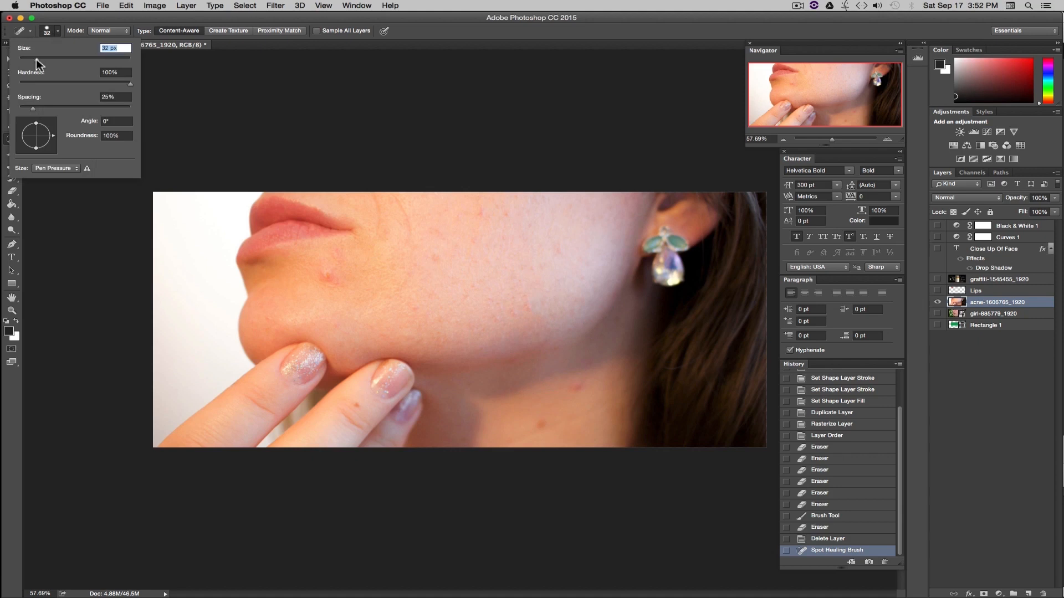
left_click(526, 306)
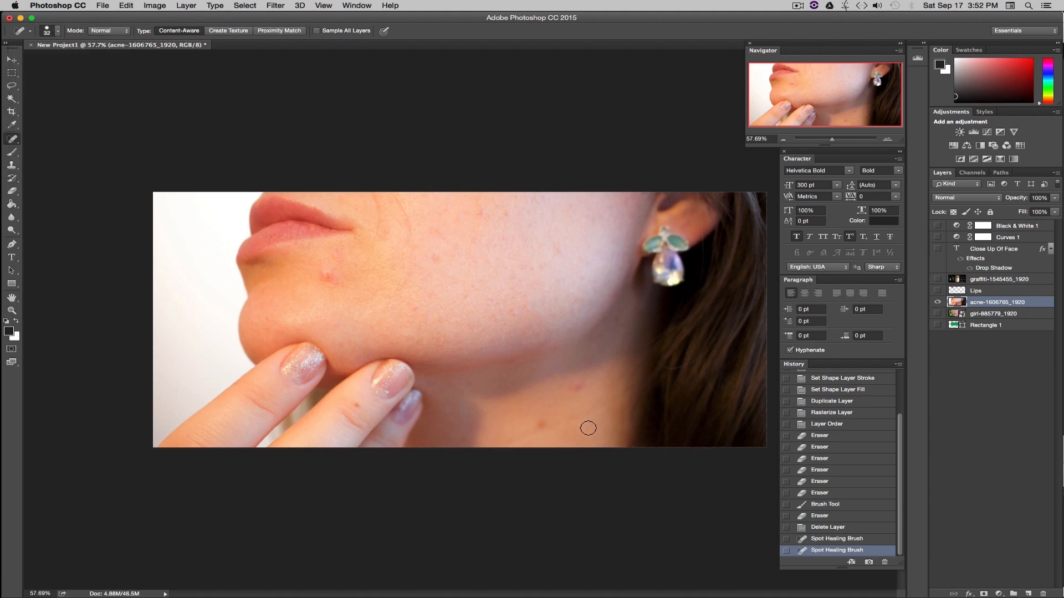
left_click(58, 31)
left_click(49, 59)
left_click(510, 313)
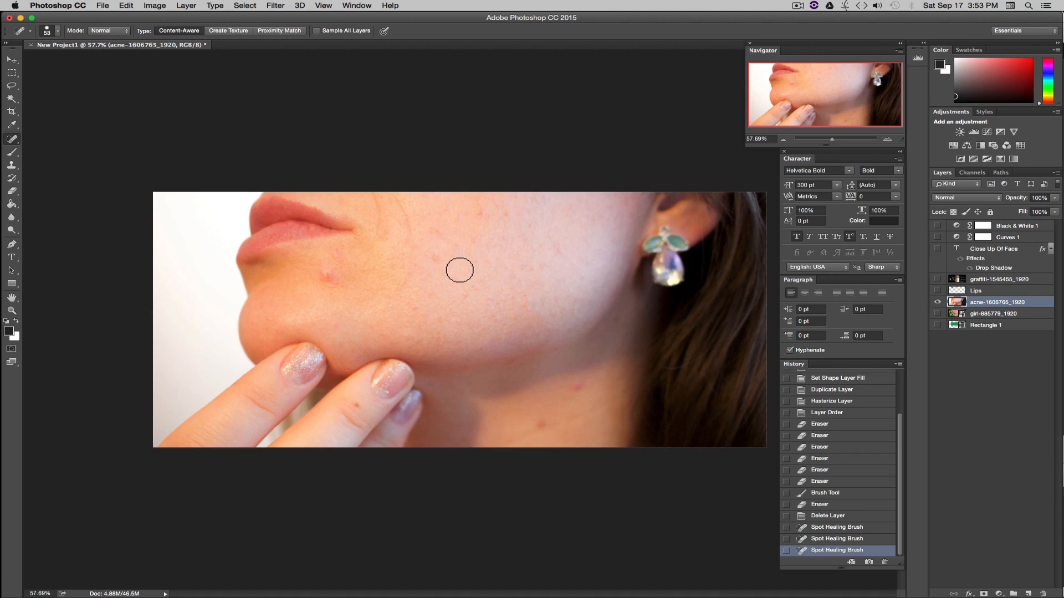
Step: Set the healing brush to 88 px and remove the red blemish below the corner of the mouth and the spot on the cheek
left_click(57, 31)
left_click(65, 58)
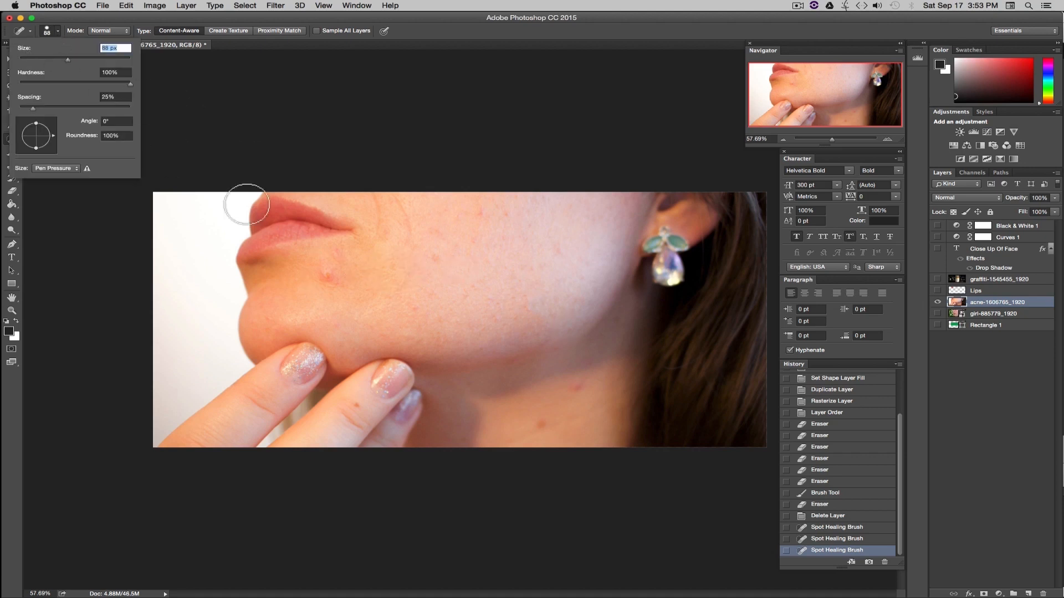
left_click(327, 273)
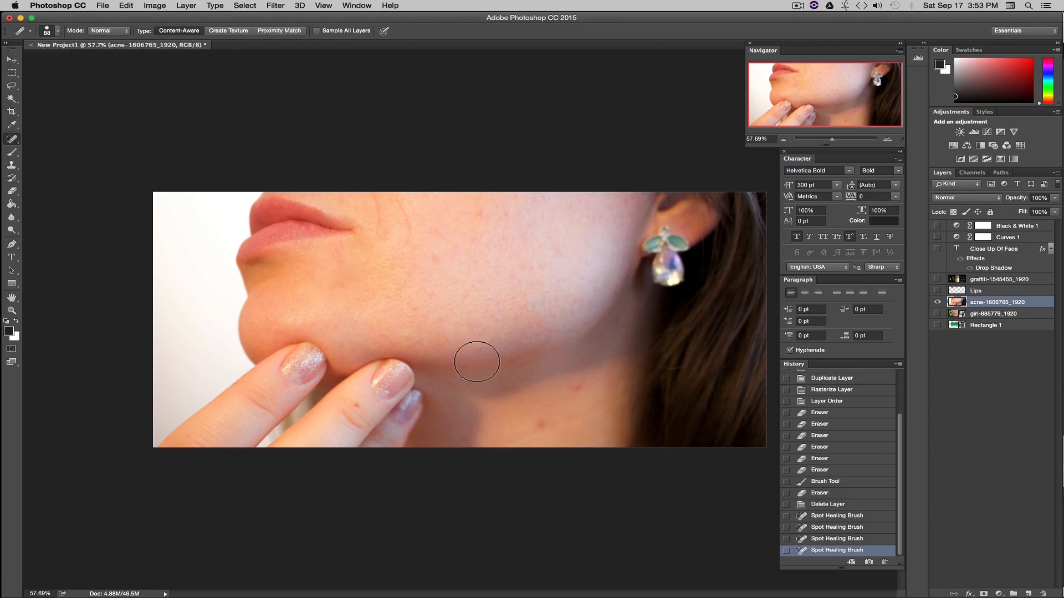
left_click(437, 260)
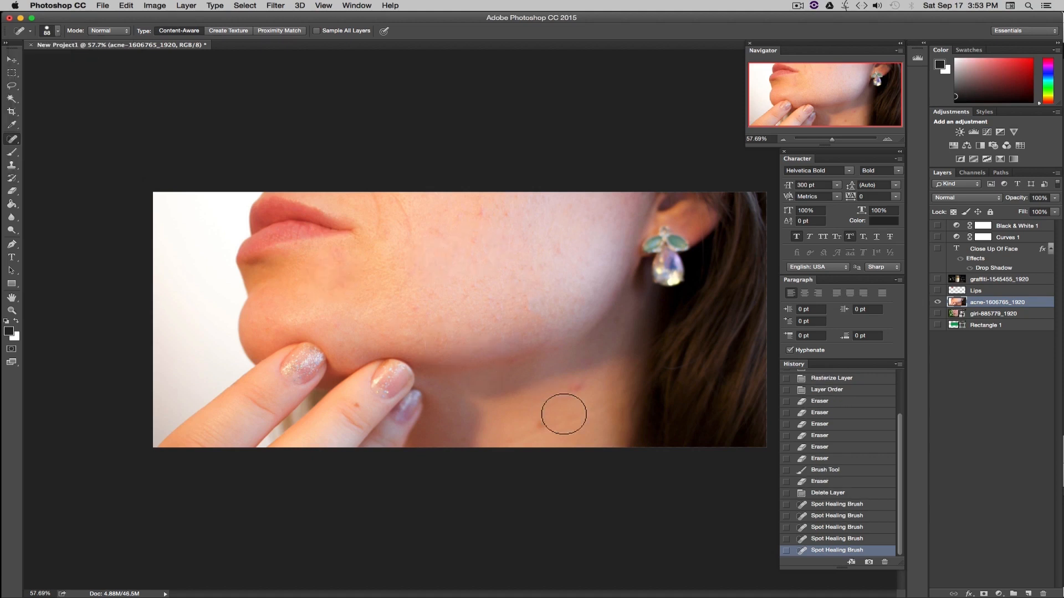
Step: Set the healing brush to 36 px and remove the small spots on the upper cheek and along the jaw
left_click(53, 32)
left_click_drag(66, 53, 48, 58)
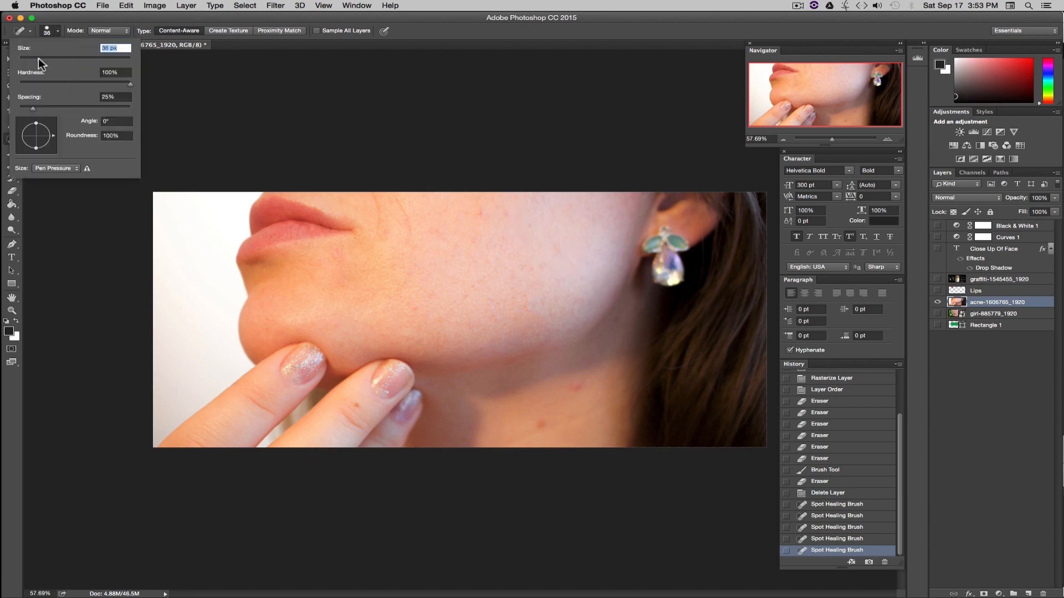
left_click(506, 215)
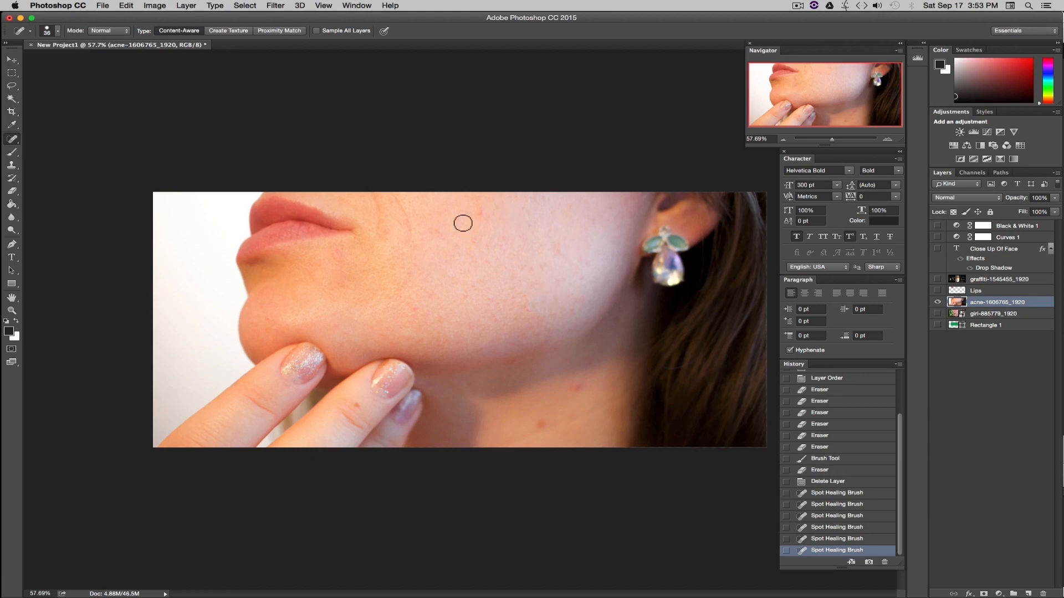
left_click(480, 213)
left_click(496, 319)
left_click(471, 288)
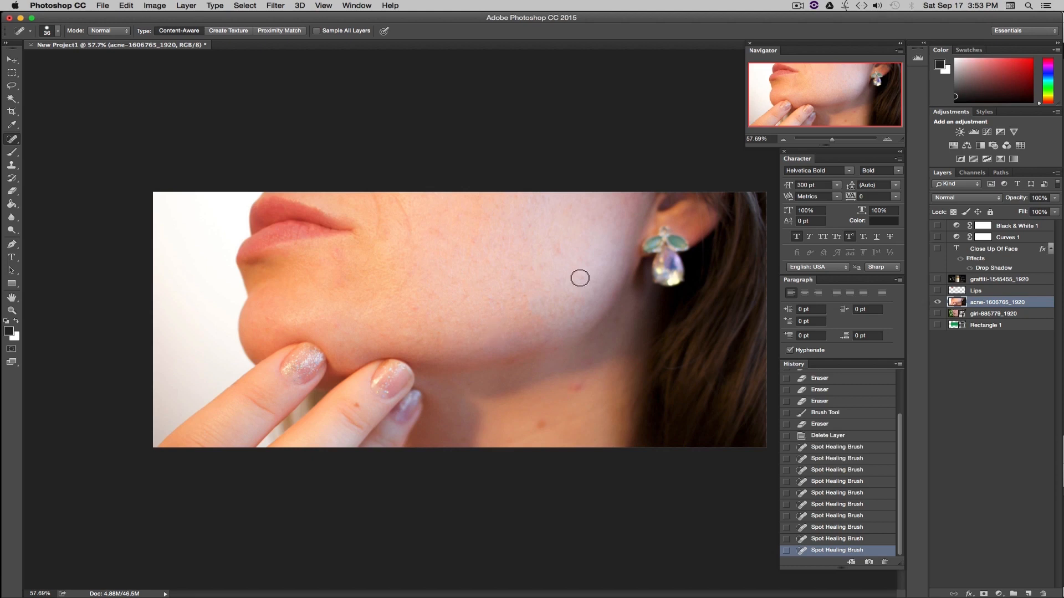
Step: Set the healing brush to 67 px and remove the two red spots on the neck
left_click(58, 32)
left_click_drag(50, 58, 56, 58)
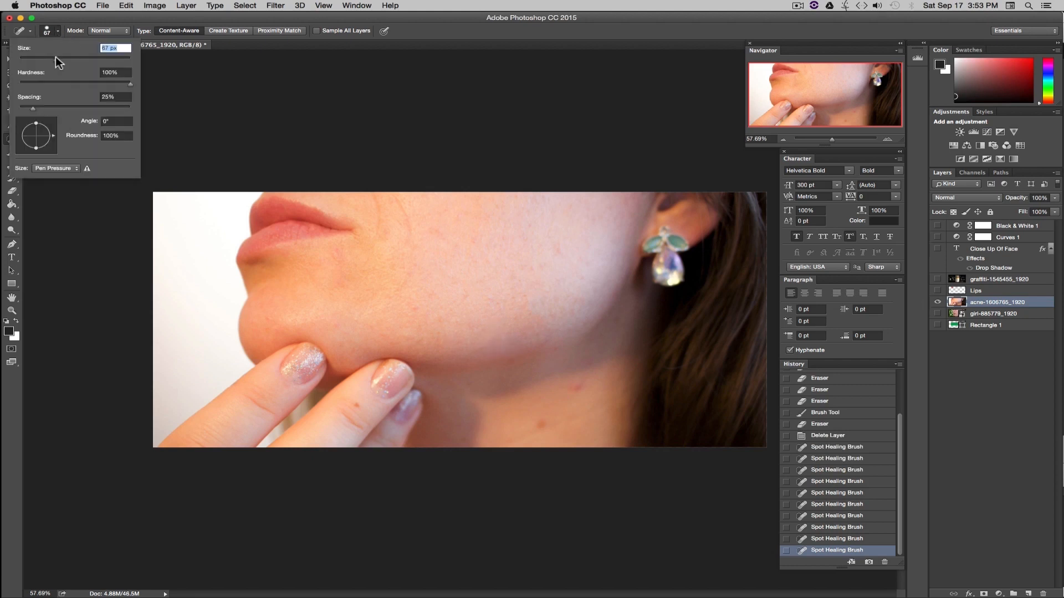
left_click(577, 387)
left_click(542, 425)
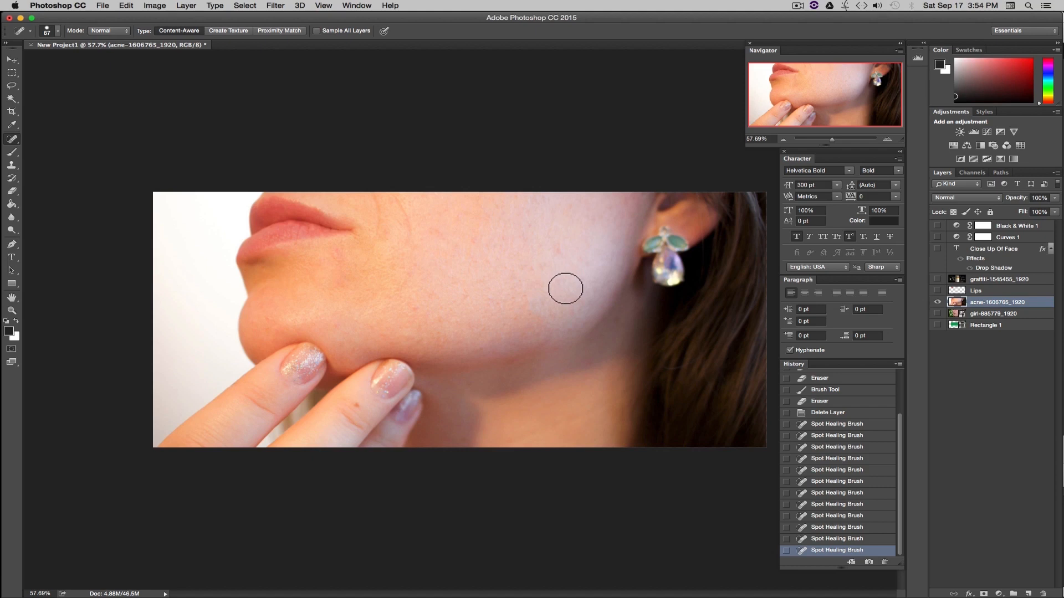
Step: Heal the remaining marks and the fine crease on the cheek, around the mouth and on the chin with the 67 px healing brush
left_click(419, 327)
left_click(373, 248)
left_click(340, 256)
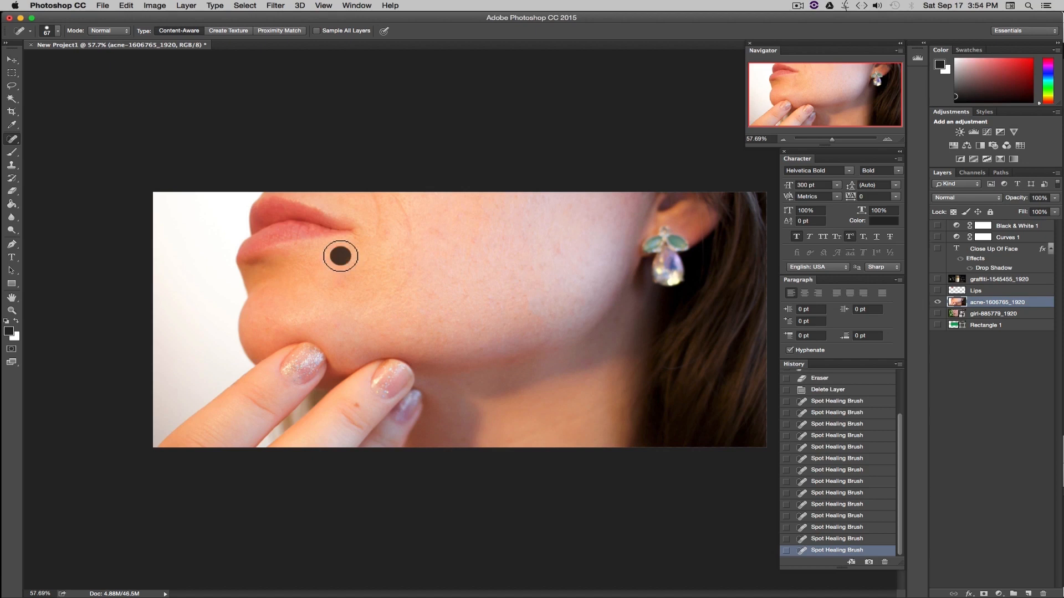
left_click(440, 233)
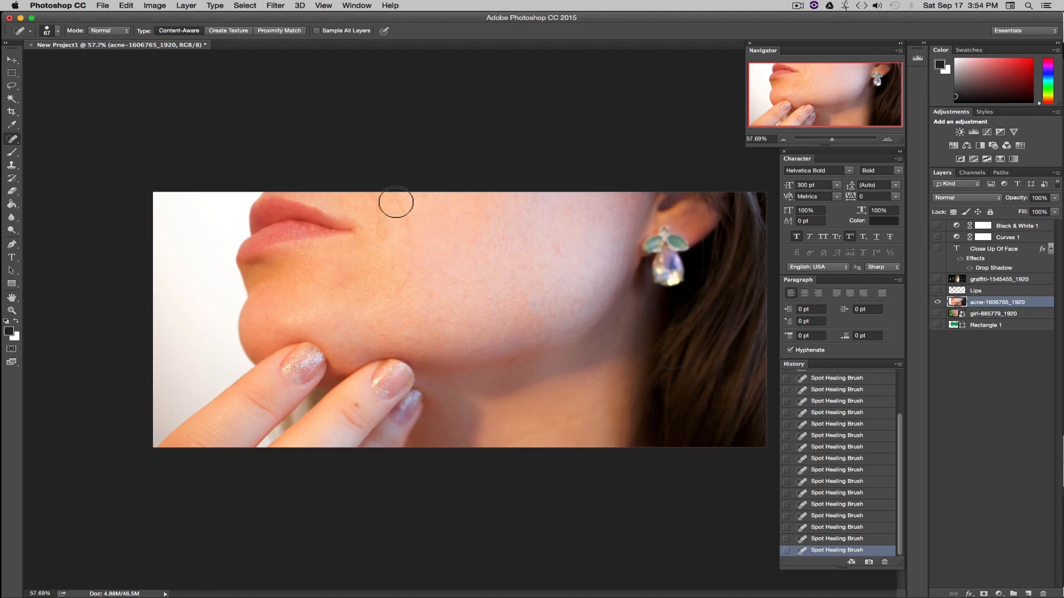
left_click(411, 242)
mouse_move(410, 241)
left_mouse_down()
mouse_move(394, 199)
mouse_move(376, 233)
mouse_move(374, 197)
left_mouse_up()
left_click(406, 207)
left_click(267, 317)
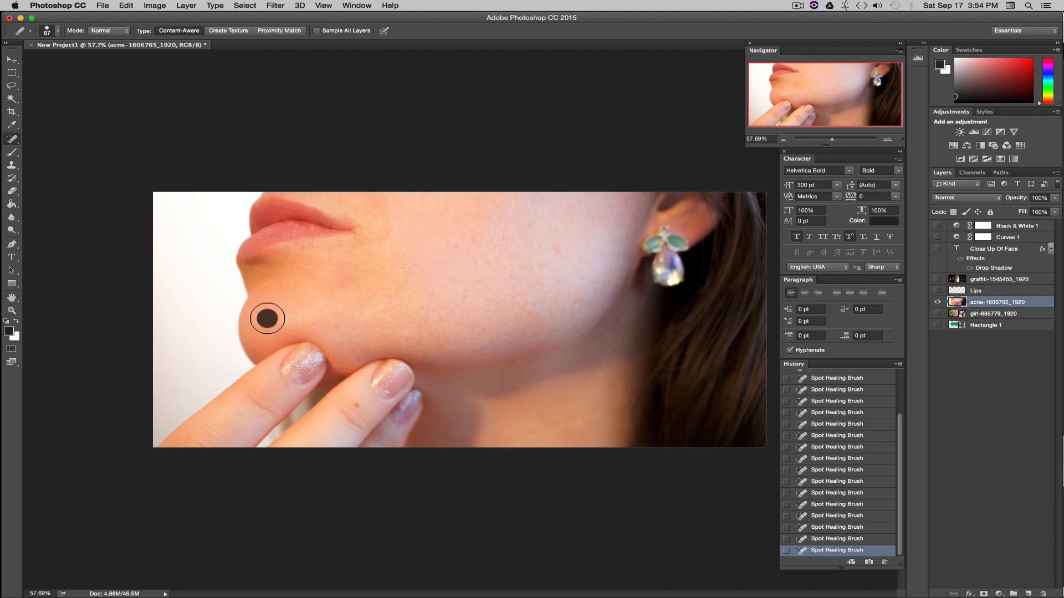
Step: Undo the 67 px heal on the finger, set the brush to 35 px, and heal the finger's red spot and the skin by the mouth corner
left_click(357, 406)
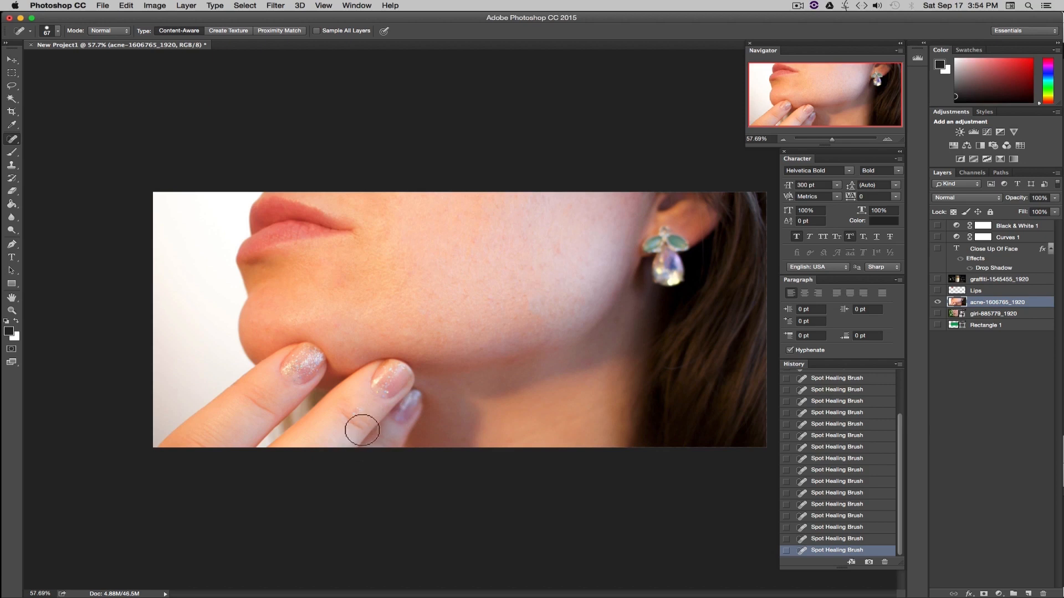
key("super+z")
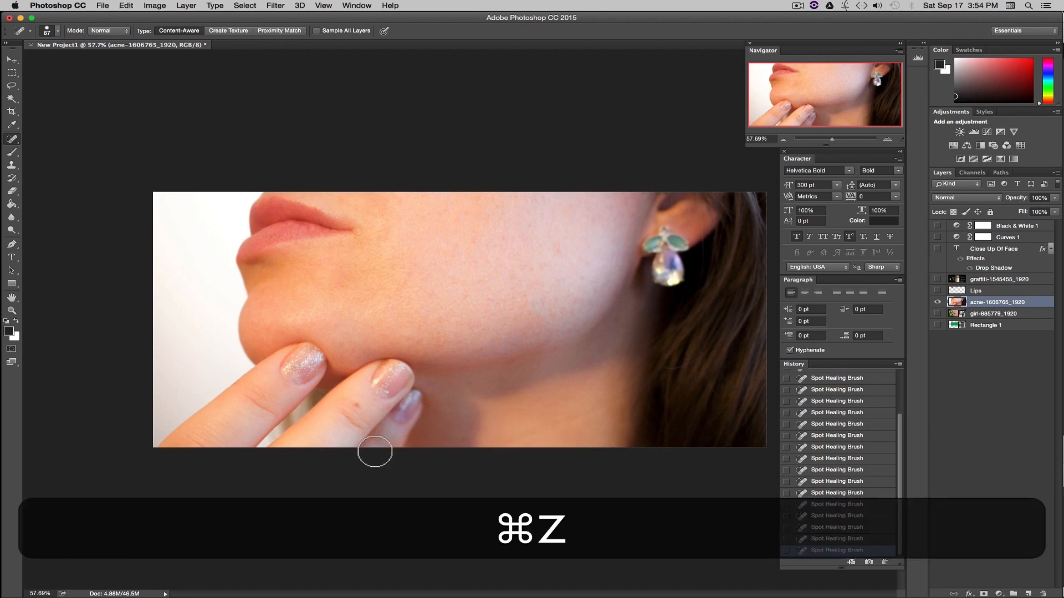
left_click(58, 31)
left_click_drag(45, 58, 39, 58)
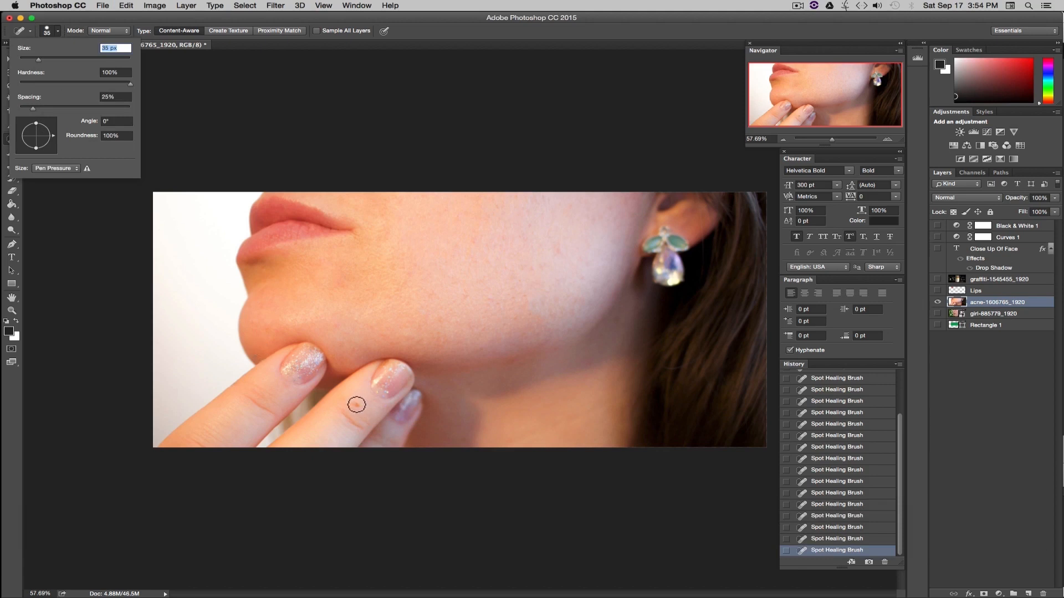
left_click(357, 406)
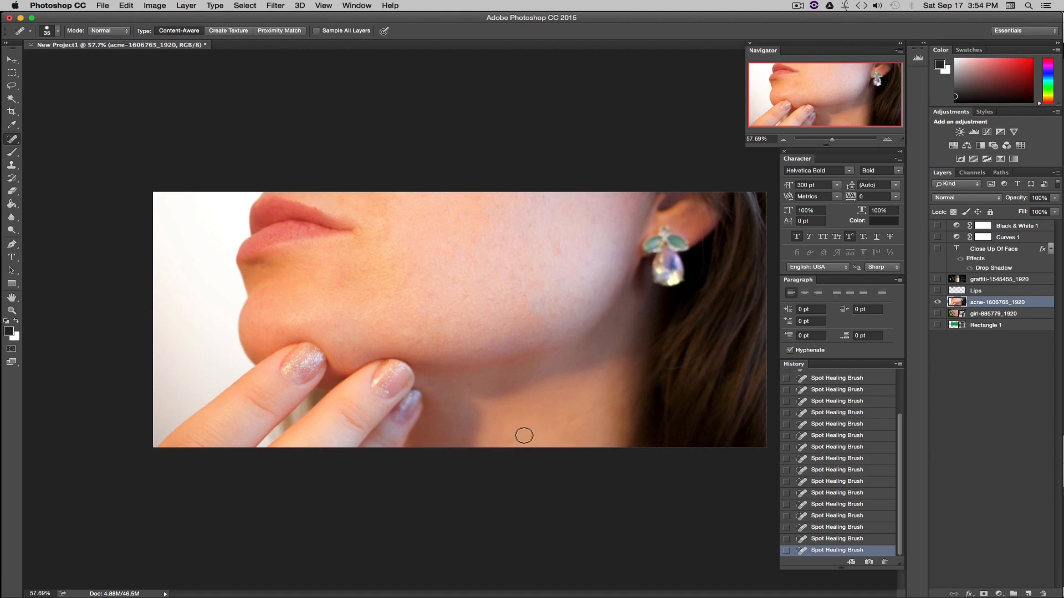
left_click(356, 236)
left_click_drag(831, 138, 837, 140)
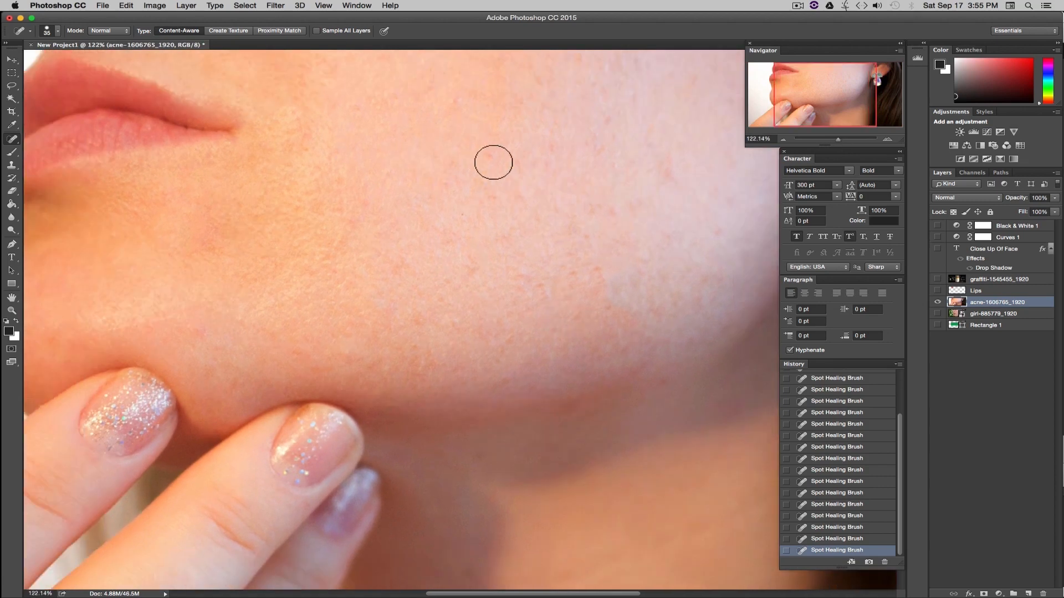
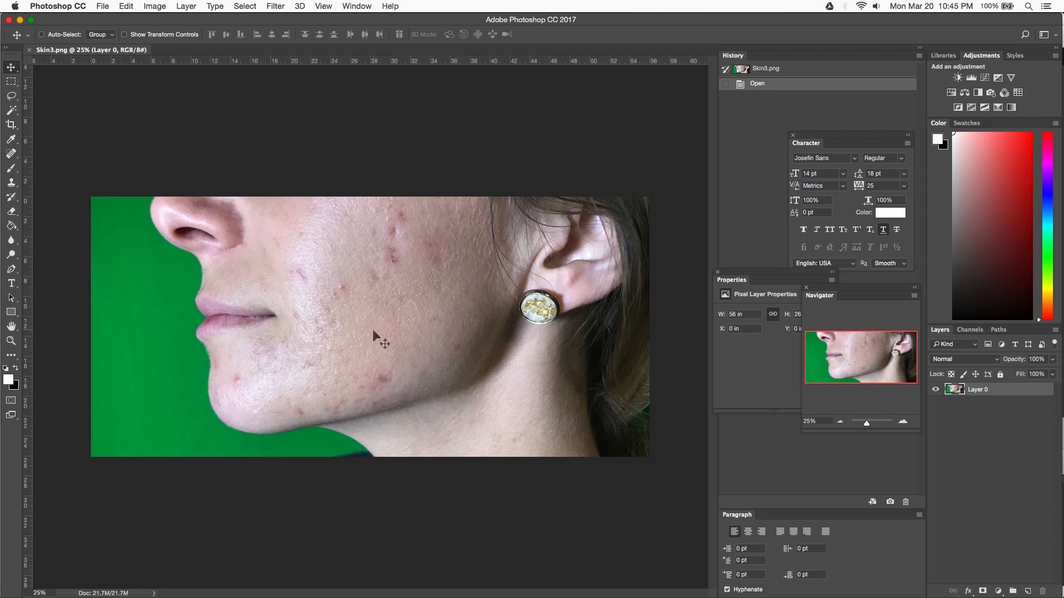
Step: Duplicate Layer 0 within Skin3.png and name the copy Face Effect
right_click(997, 391)
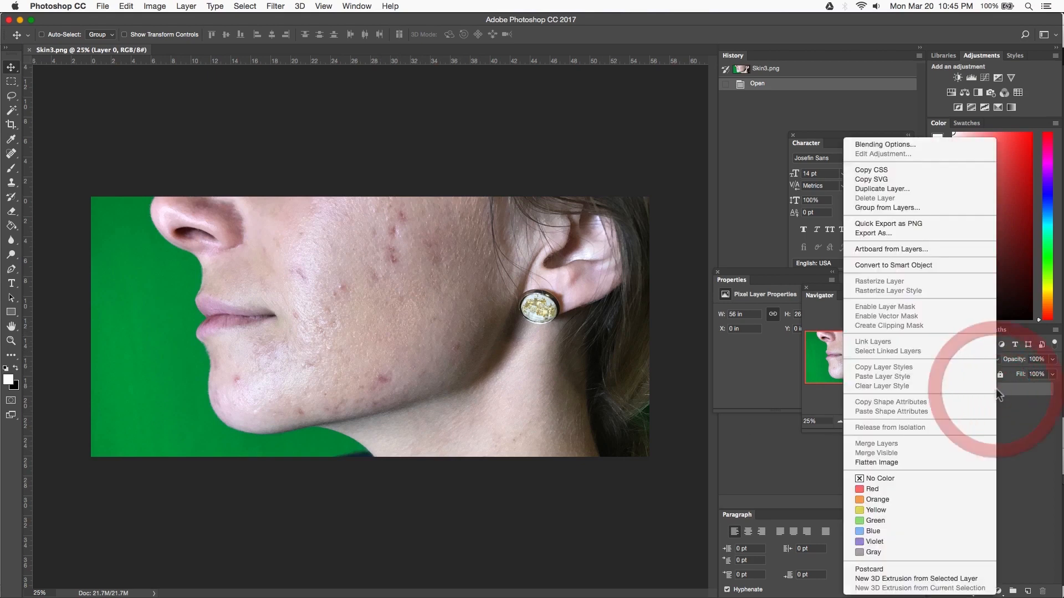
left_click(882, 188)
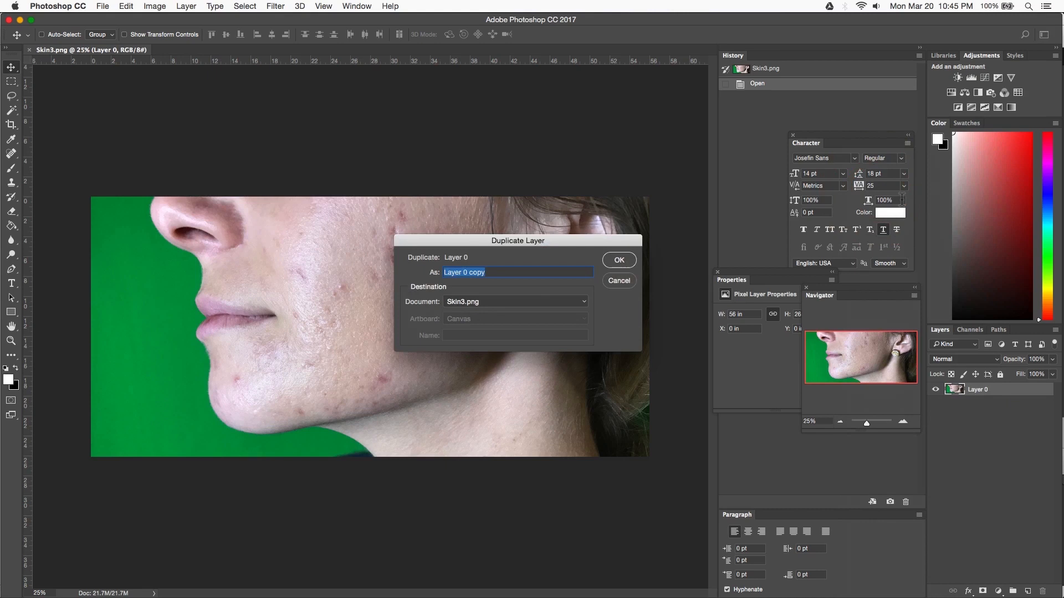
type("Face Effect")
key("Return")
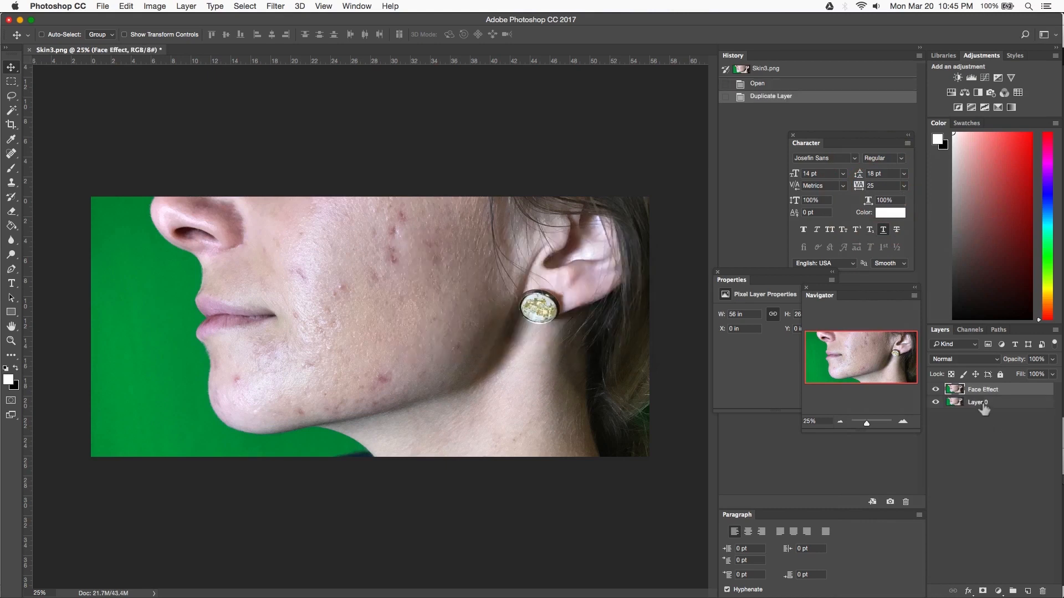
Step: Rename the original layer Face, hide it, and select the Face Effect layer for editing
left_click(995, 406)
double_click(980, 403)
type("Face")
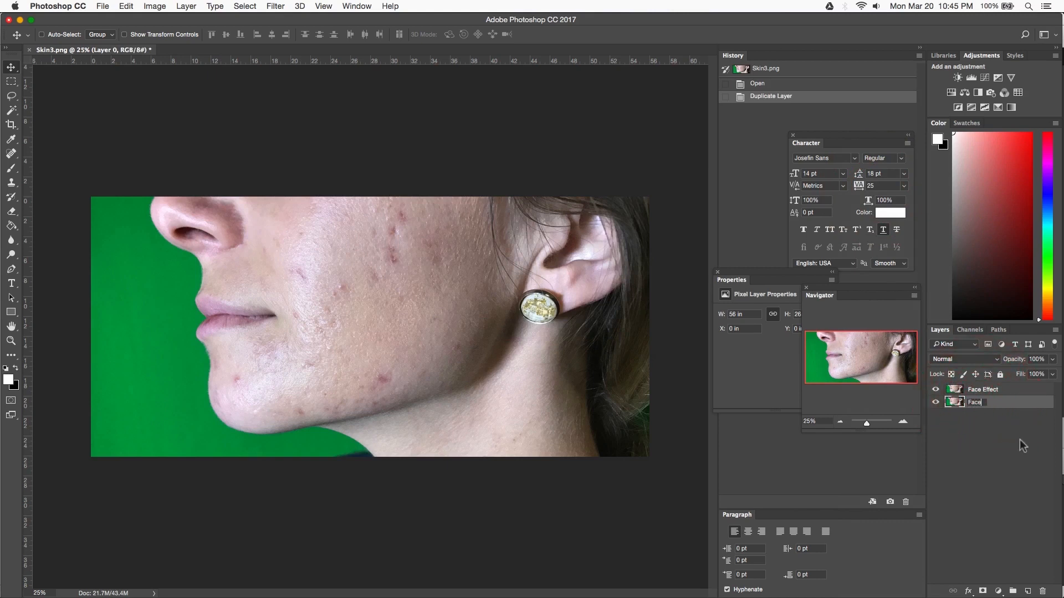
left_click(1022, 445)
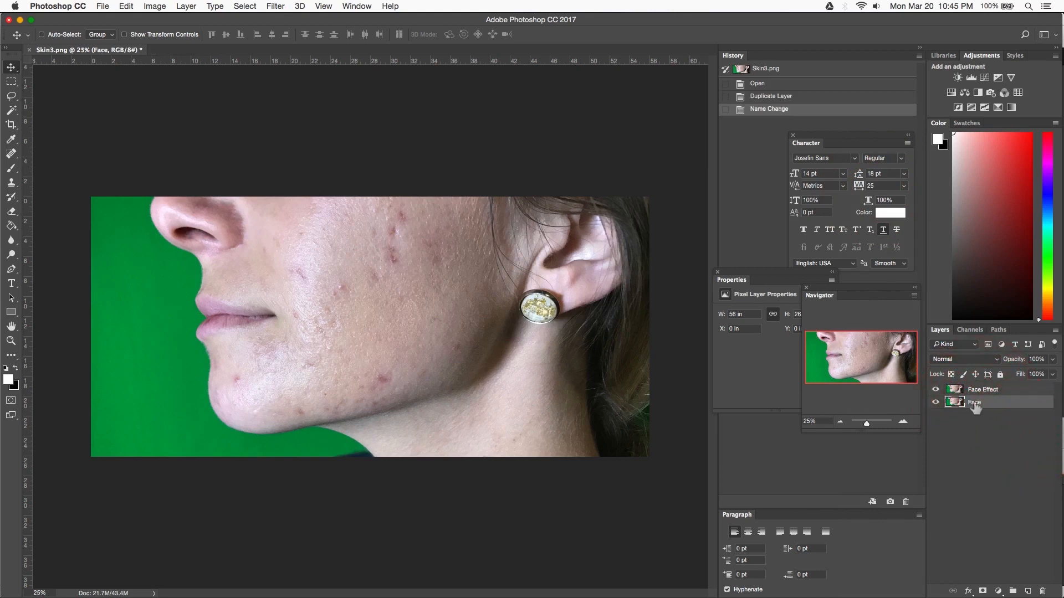
left_click(936, 404)
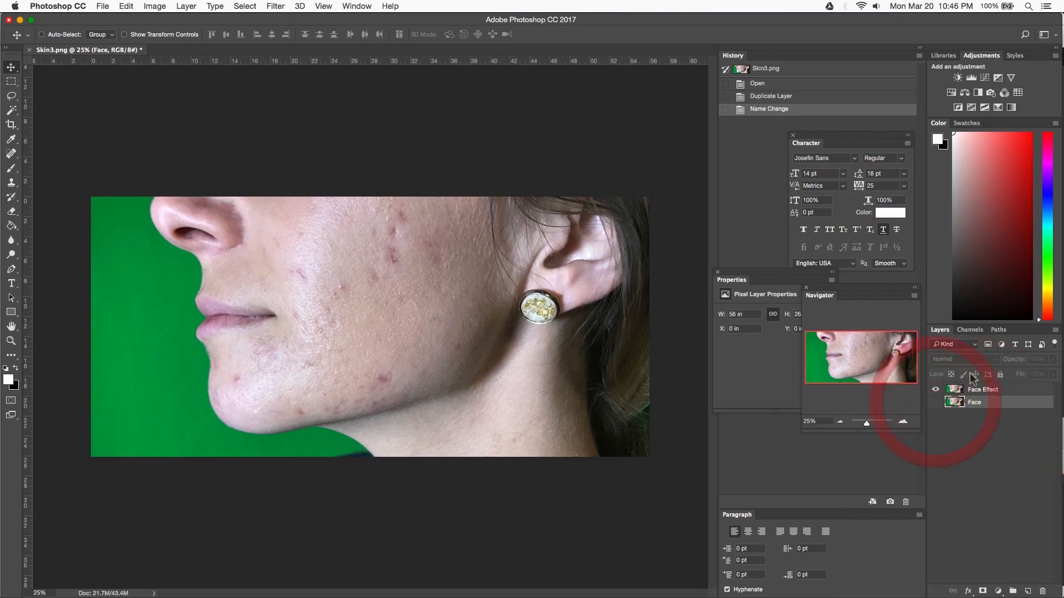
left_click(1004, 390)
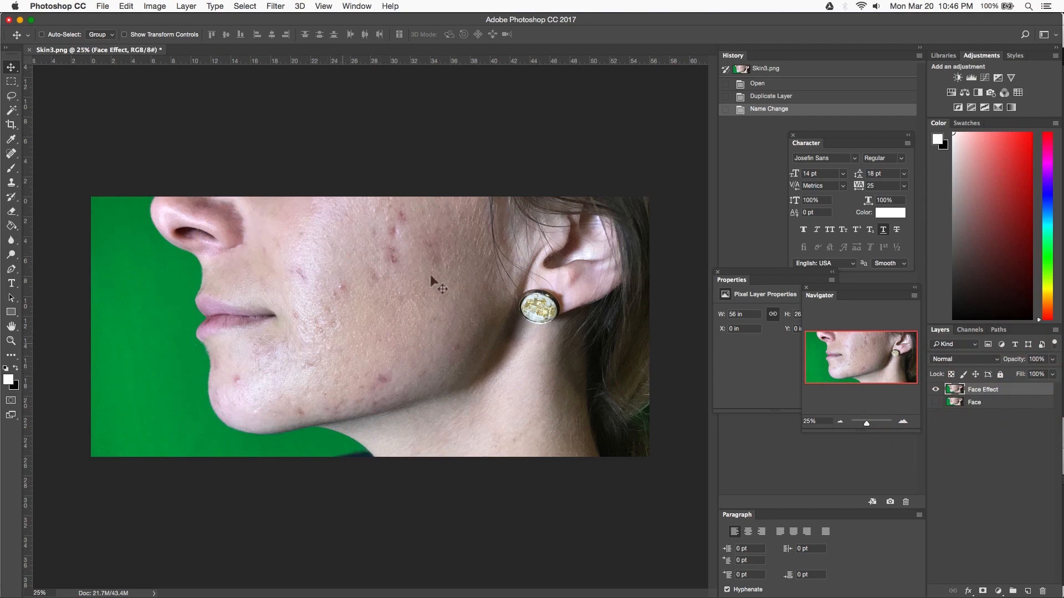
Step: Set the foreground colour to the light skin tone d0b8b2 by sampling the middle of the cheek
left_click(7, 380)
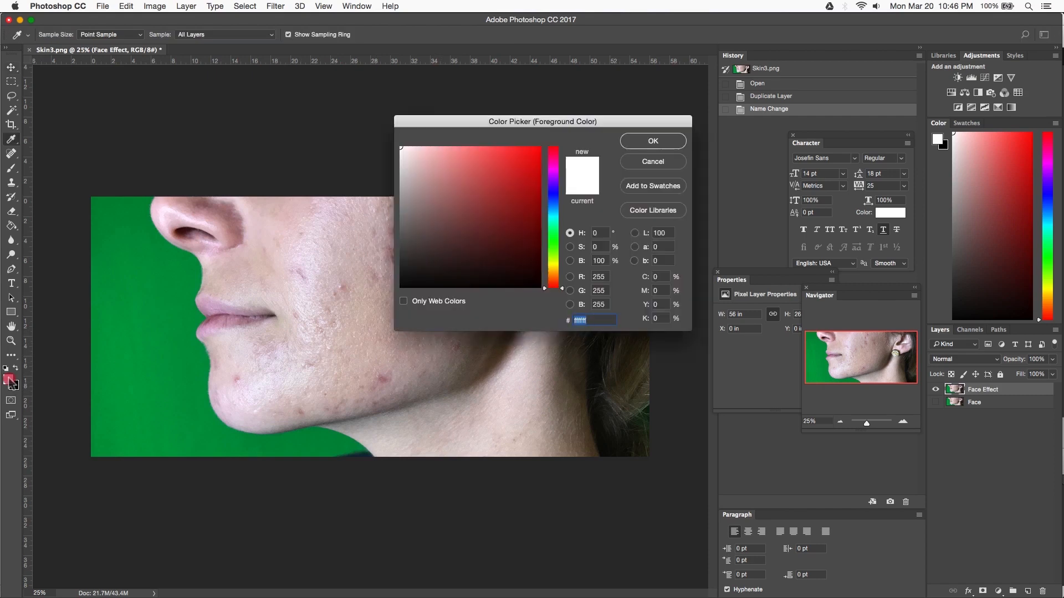
left_click_drag(565, 123, 600, 146)
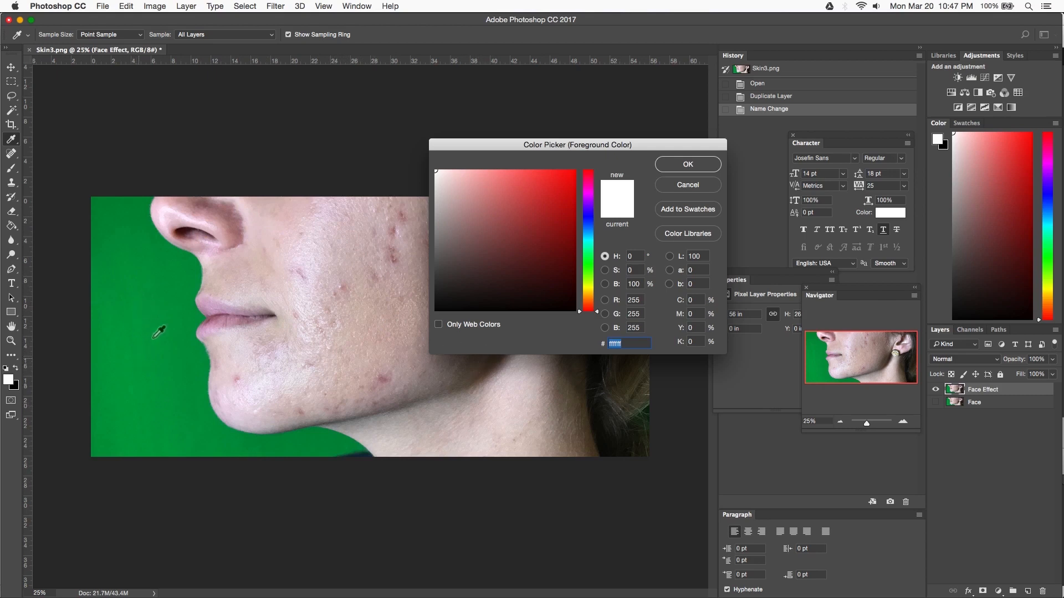
left_click(366, 293)
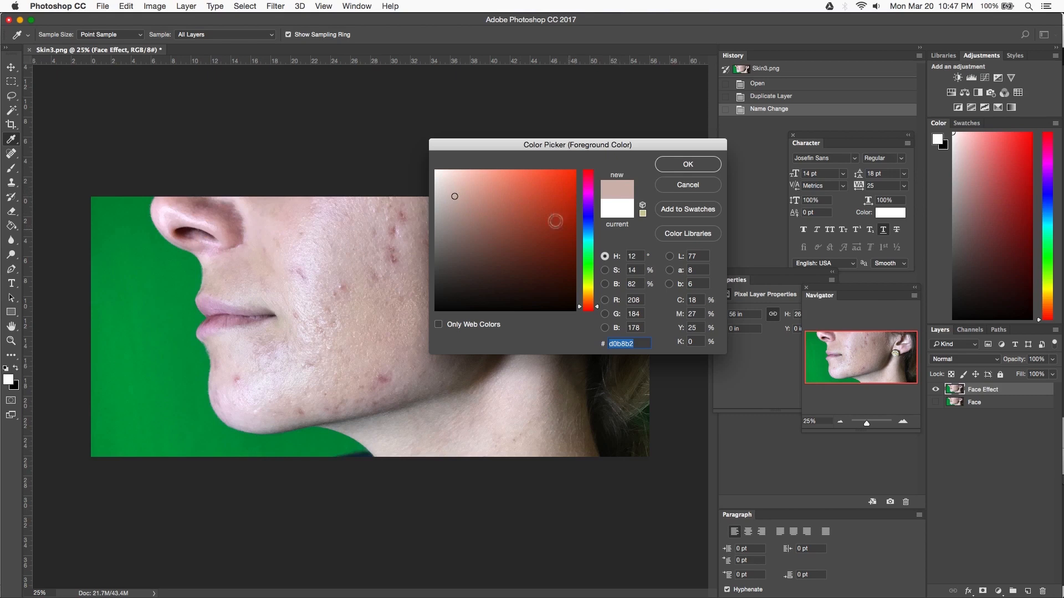
left_click(688, 164)
key("v")
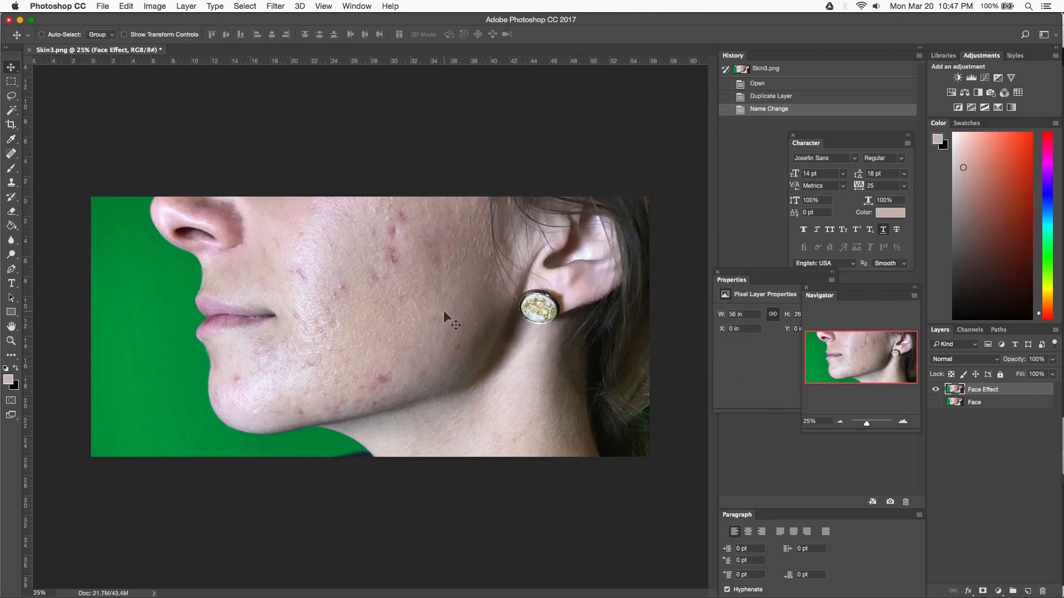
Step: Set up a soft round Brush at 500 px, 0% hardness and 25% opacity
left_click(11, 169)
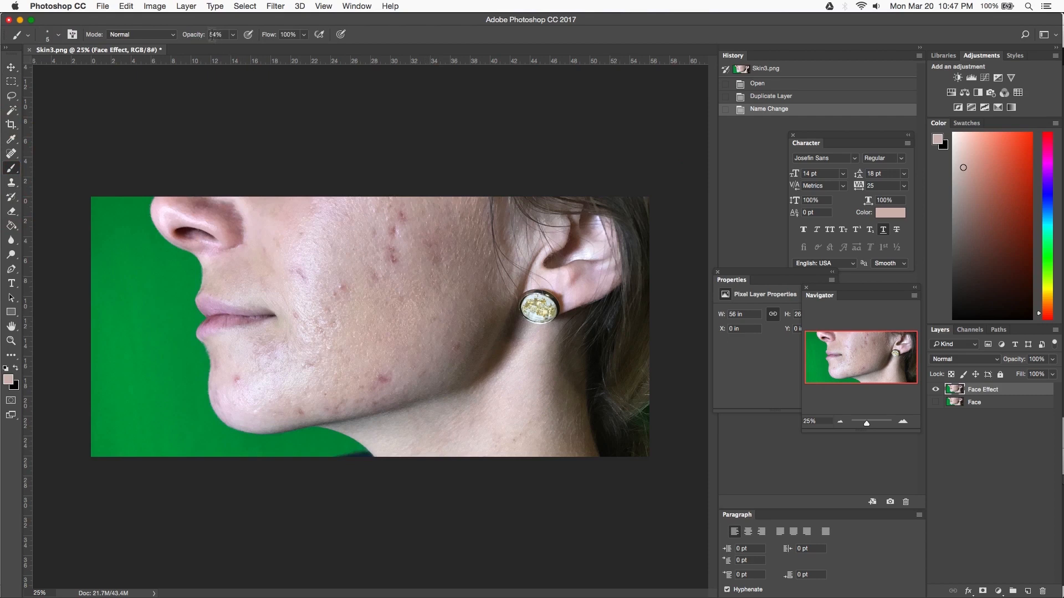
left_click(233, 35)
left_click_drag(232, 48, 209, 51)
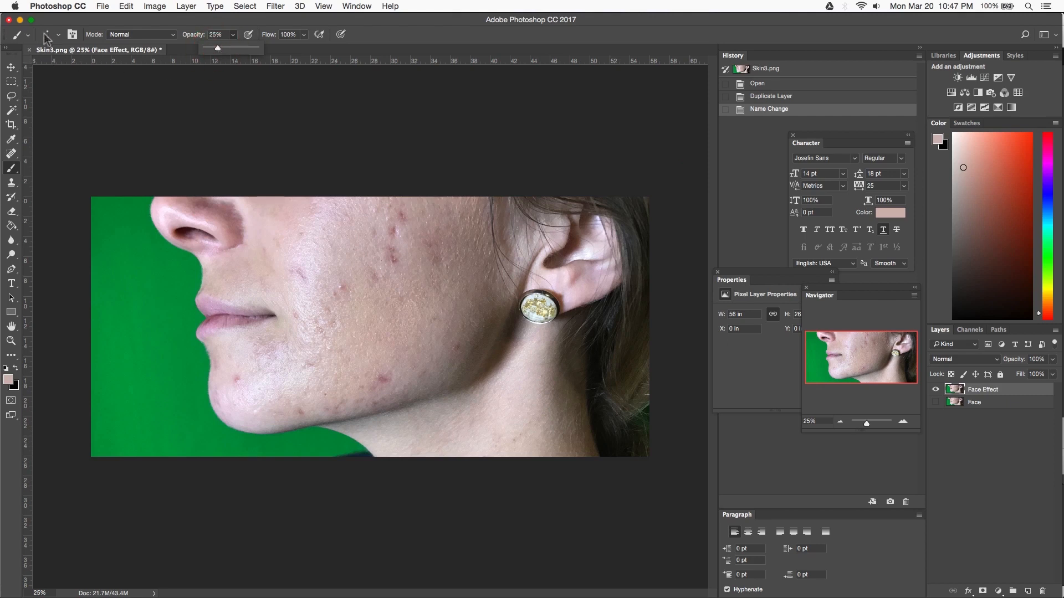
left_click(342, 36)
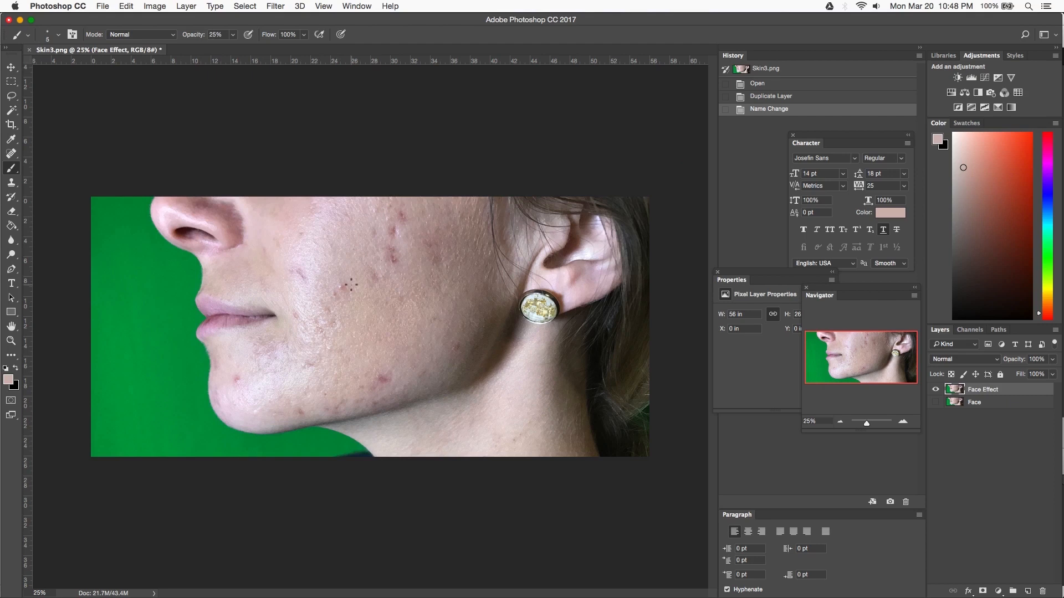
left_click(59, 35)
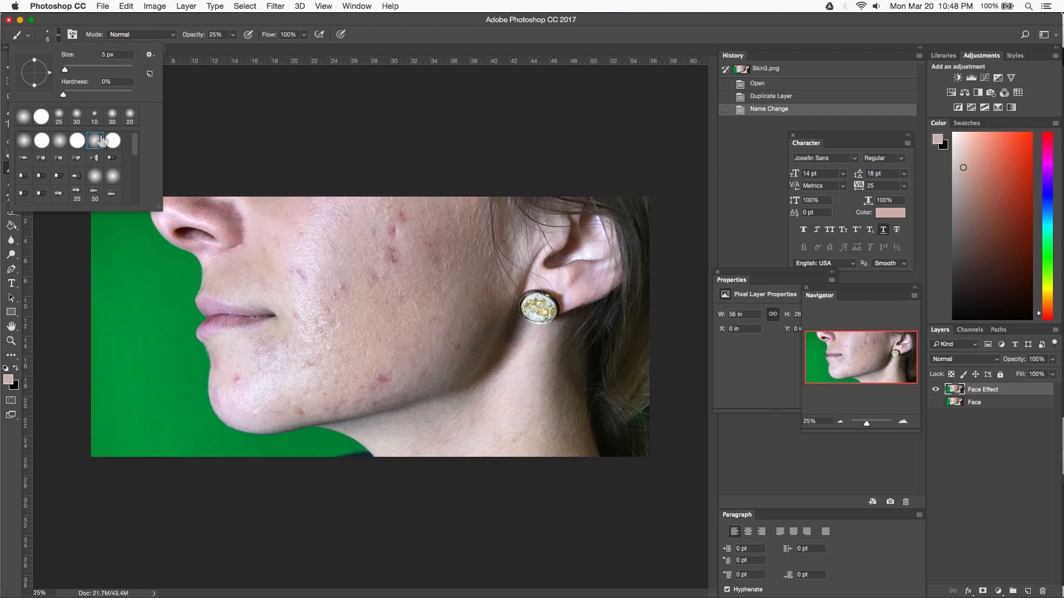
left_click(96, 141)
left_click(72, 55)
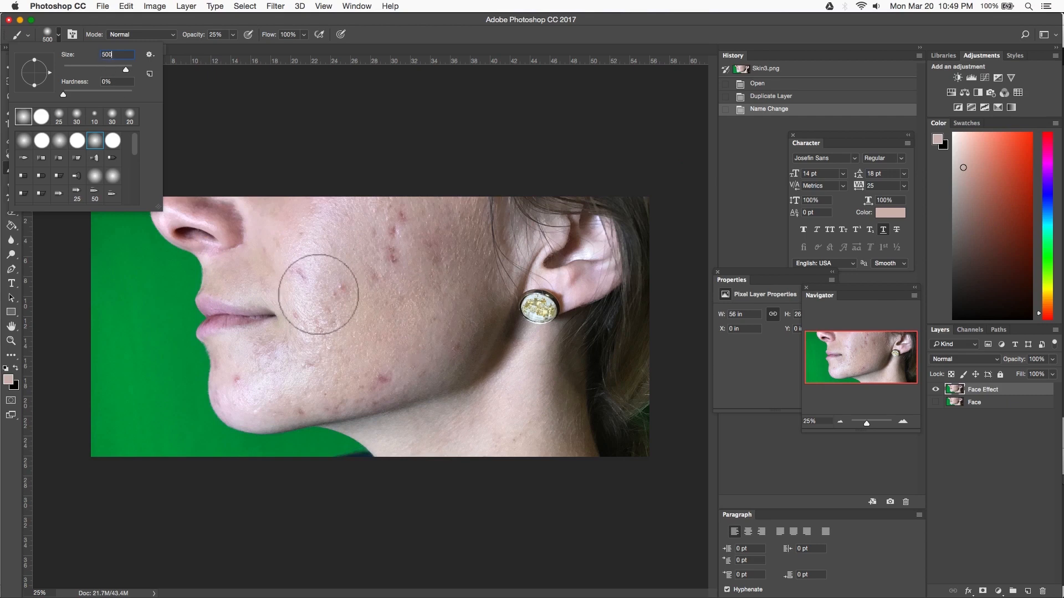
left_click(434, 38)
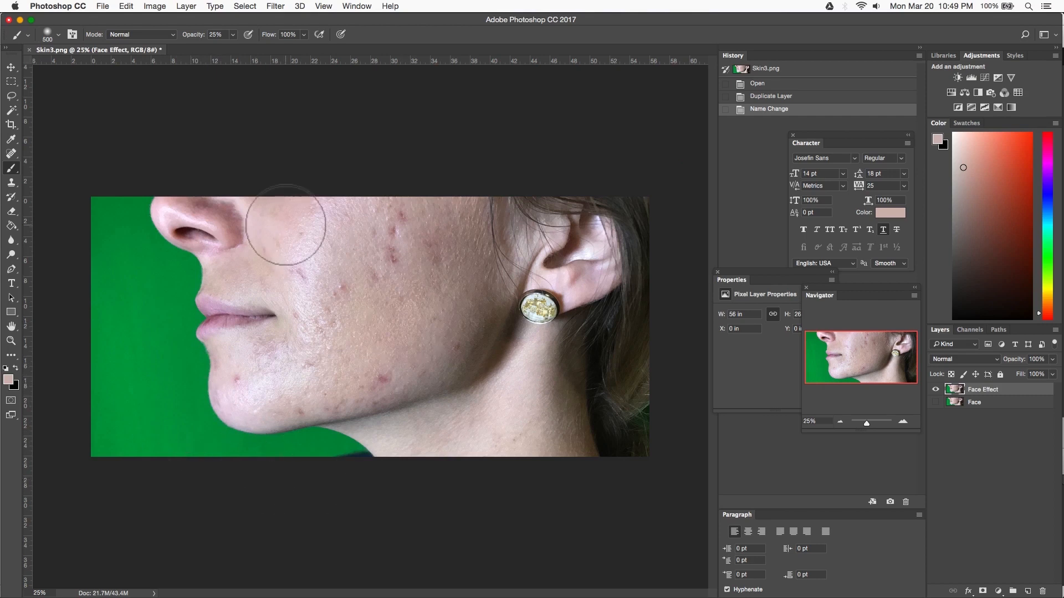
Step: Paint a first coat of the sampled skin tone across the cheek, jaw and chin and beside the mouth
left_click_drag(286, 223, 454, 220)
left_click_drag(273, 238, 468, 250)
left_click_drag(277, 275, 471, 271)
mouse_move(252, 275)
left_mouse_down()
mouse_move(288, 287)
mouse_move(470, 302)
left_mouse_up()
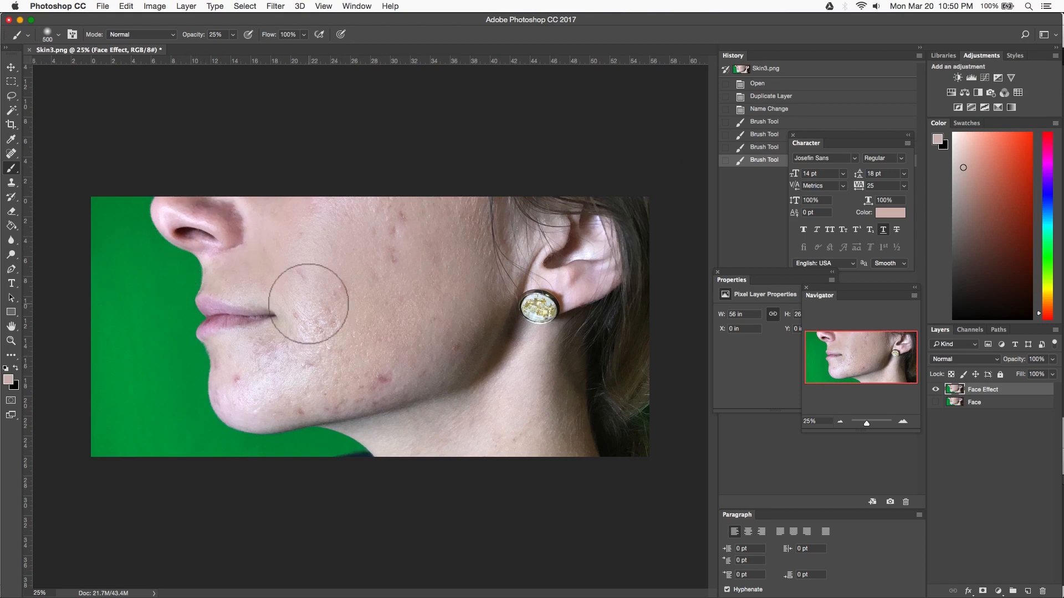
left_click_drag(316, 297, 461, 332)
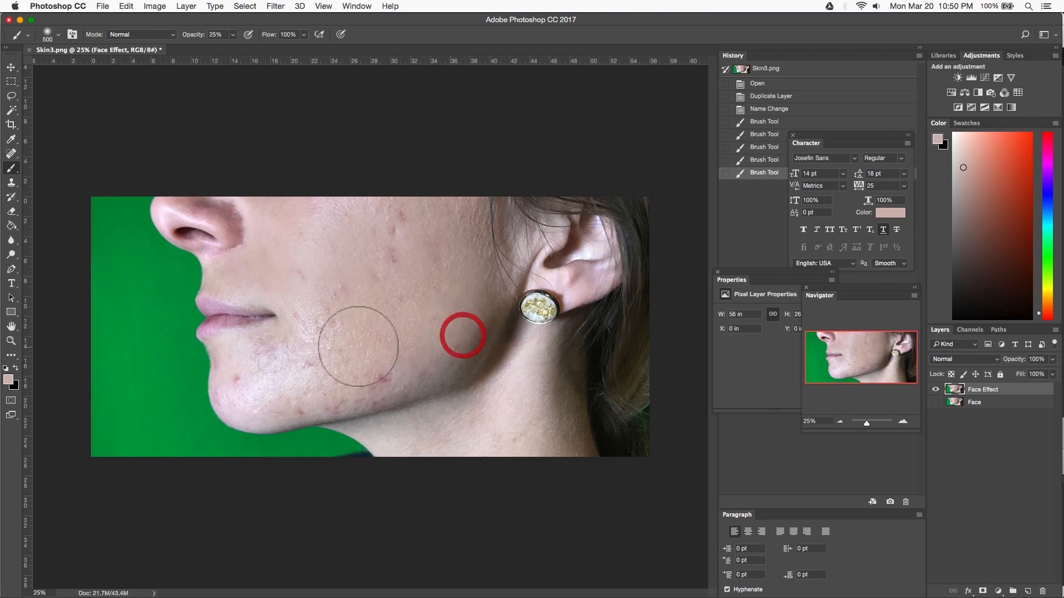
left_click_drag(361, 350, 416, 372)
left_click_drag(278, 357, 377, 389)
mouse_move(249, 380)
left_mouse_down()
mouse_move(297, 388)
mouse_move(234, 359)
mouse_move(244, 381)
mouse_move(281, 404)
left_mouse_up()
mouse_move(293, 229)
left_mouse_down()
mouse_move(282, 224)
mouse_move(442, 227)
mouse_move(301, 233)
mouse_move(266, 251)
mouse_move(321, 266)
mouse_move(463, 257)
mouse_move(245, 283)
left_mouse_up()
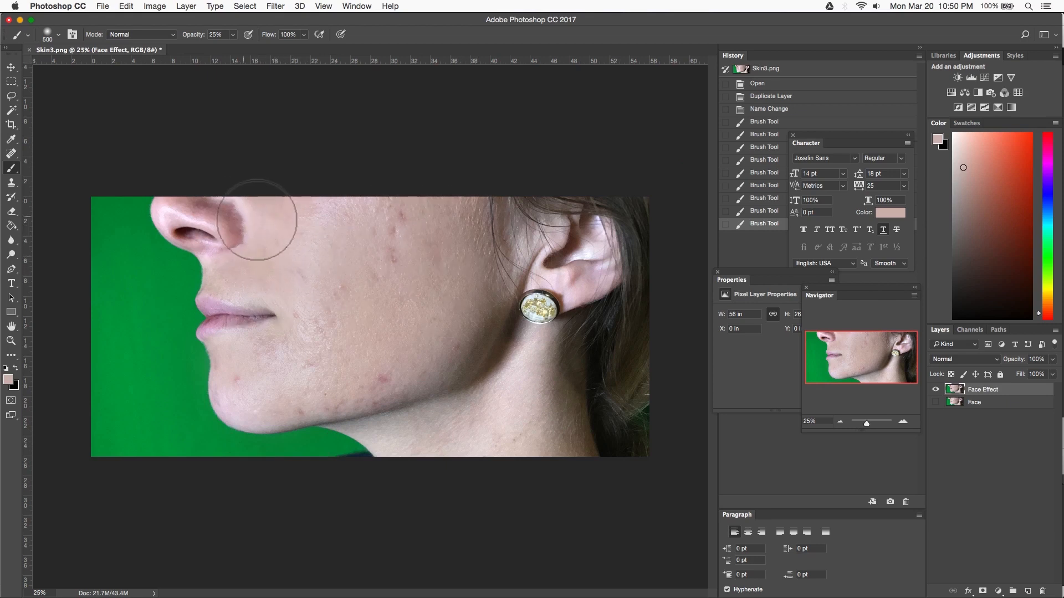
Step: Brush a second coat of skin tone over the cheek, along the jawline and across the chin
mouse_move(283, 223)
left_mouse_down()
mouse_move(475, 218)
mouse_move(452, 209)
left_mouse_up()
mouse_move(267, 250)
left_mouse_down()
mouse_move(349, 247)
mouse_move(457, 264)
left_mouse_up()
left_click_drag(249, 271, 475, 308)
left_click_drag(226, 277, 468, 340)
left_click_drag(379, 367, 413, 371)
left_click_drag(311, 377, 378, 388)
mouse_move(288, 373)
left_mouse_down()
mouse_move(305, 391)
mouse_move(361, 396)
left_mouse_up()
mouse_move(248, 379)
left_mouse_down()
mouse_move(260, 402)
mouse_move(308, 409)
left_mouse_up()
mouse_move(231, 354)
left_mouse_down()
mouse_move(240, 396)
mouse_move(268, 415)
mouse_move(269, 406)
left_mouse_up()
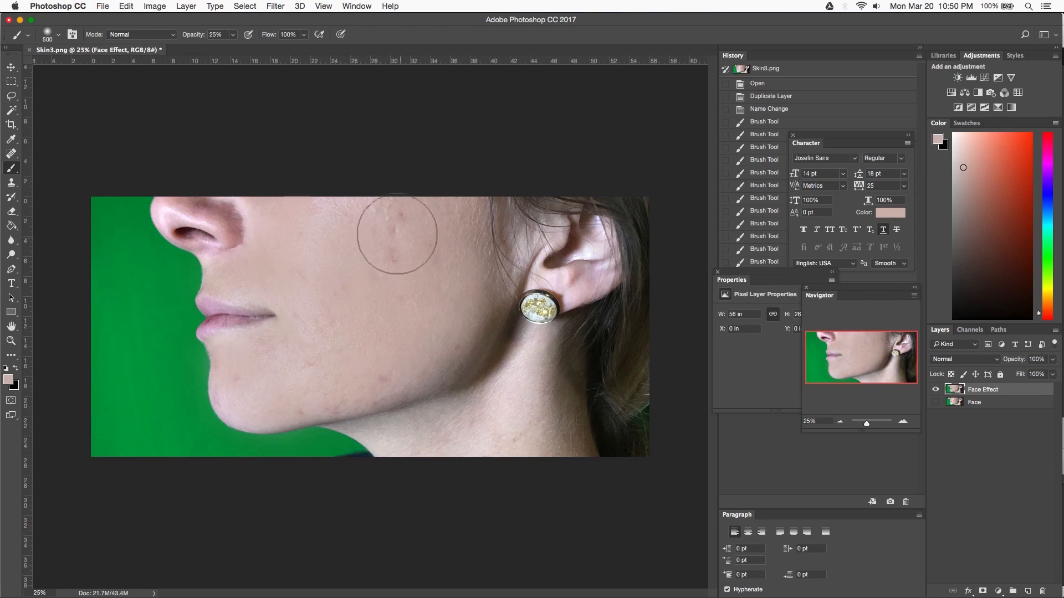
Step: Paint over the remaining marks on the upper cheek and dab skin tone along the lower jaw
mouse_move(274, 216)
left_mouse_down()
mouse_move(461, 211)
mouse_move(451, 194)
left_mouse_up()
mouse_move(251, 271)
left_mouse_down()
mouse_move(427, 277)
mouse_move(388, 259)
mouse_move(392, 226)
left_mouse_up()
left_click(384, 384)
left_click(430, 375)
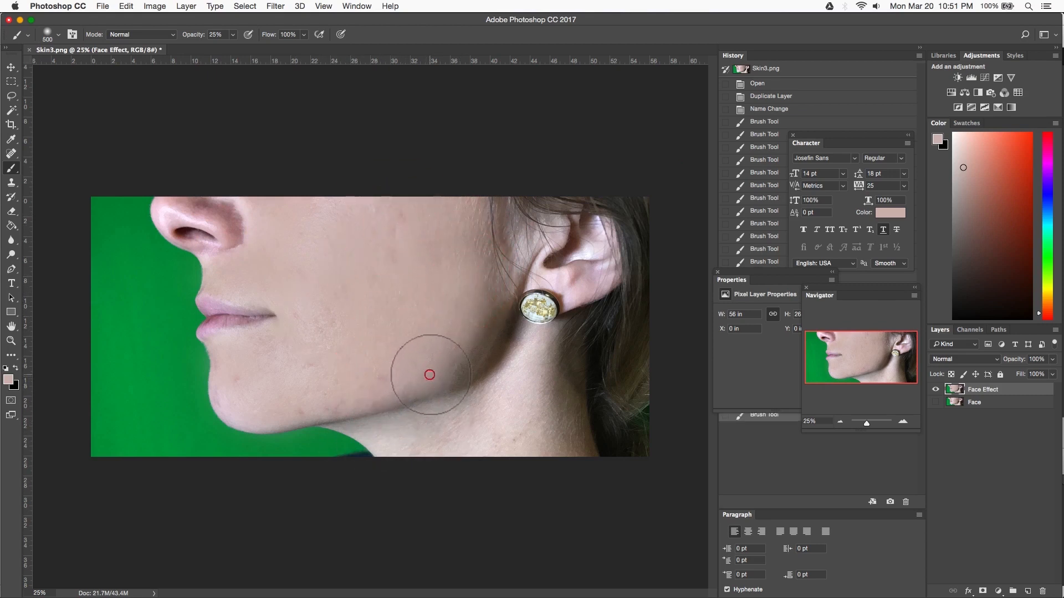
left_click(313, 368)
left_click(337, 397)
left_click(380, 387)
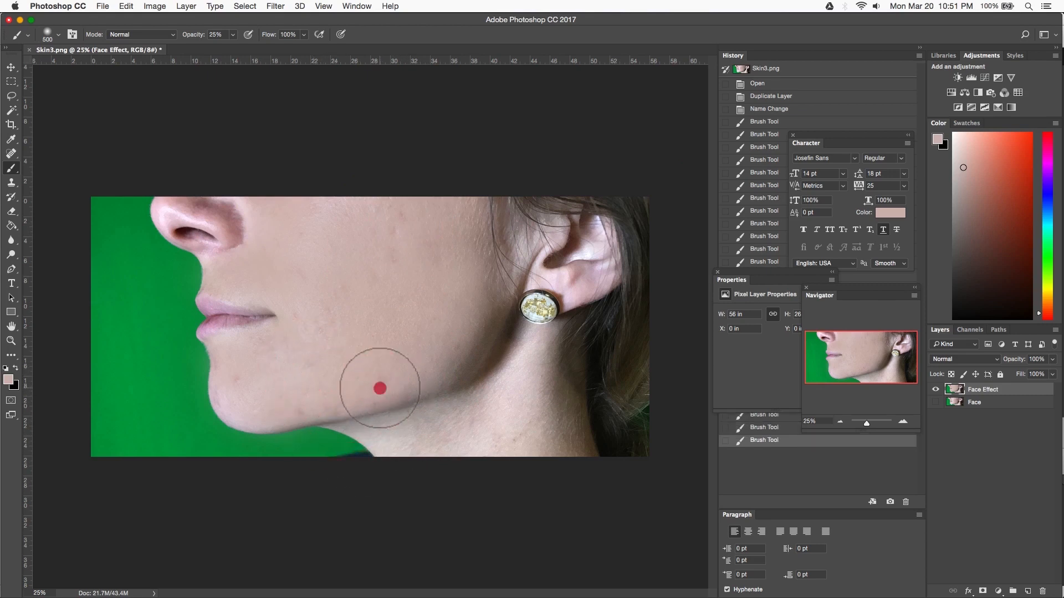
Step: Brush skin tone over the neck below the ear and along the underside of the jaw
left_click(458, 422)
mouse_move(458, 421)
left_mouse_down()
mouse_move(497, 403)
mouse_move(532, 353)
left_mouse_up()
left_click(505, 397)
left_click_drag(506, 398, 530, 353)
mouse_move(472, 449)
left_mouse_down()
mouse_move(550, 442)
mouse_move(532, 367)
mouse_move(536, 450)
left_mouse_up()
left_click(520, 453)
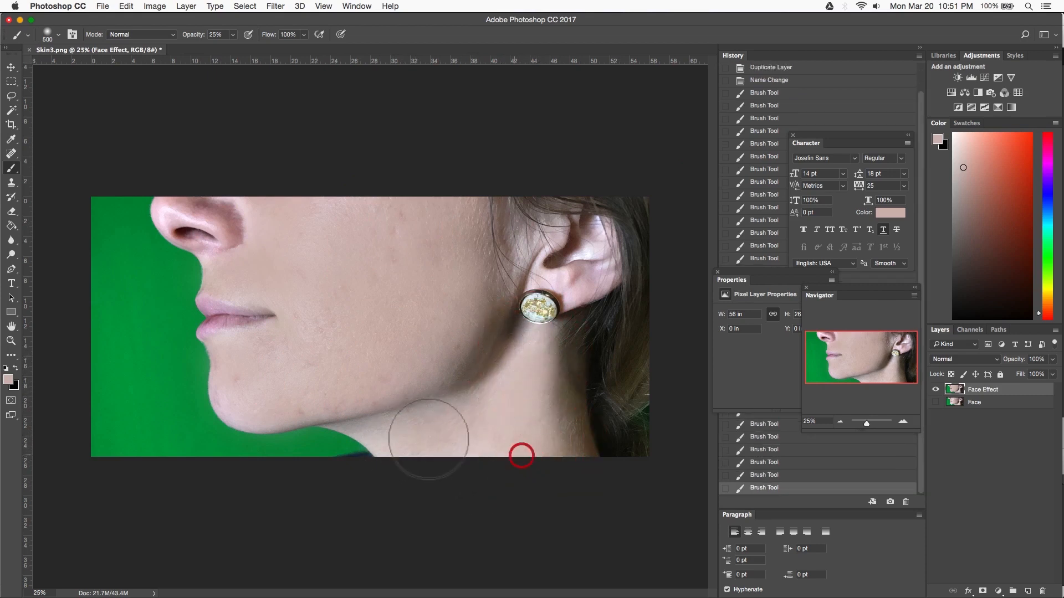
mouse_move(379, 410)
left_mouse_down()
mouse_move(435, 401)
mouse_move(452, 381)
mouse_move(464, 382)
mouse_move(462, 398)
mouse_move(493, 365)
left_mouse_up()
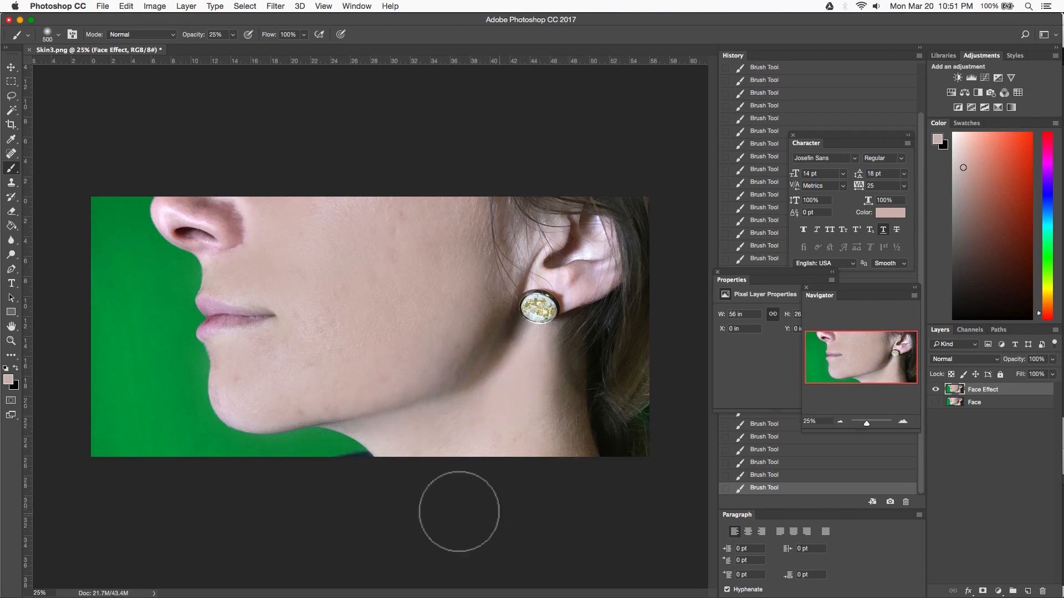
Step: Dab skin tone onto the chin, below the mouth corner and above the upper lip
left_click(232, 396)
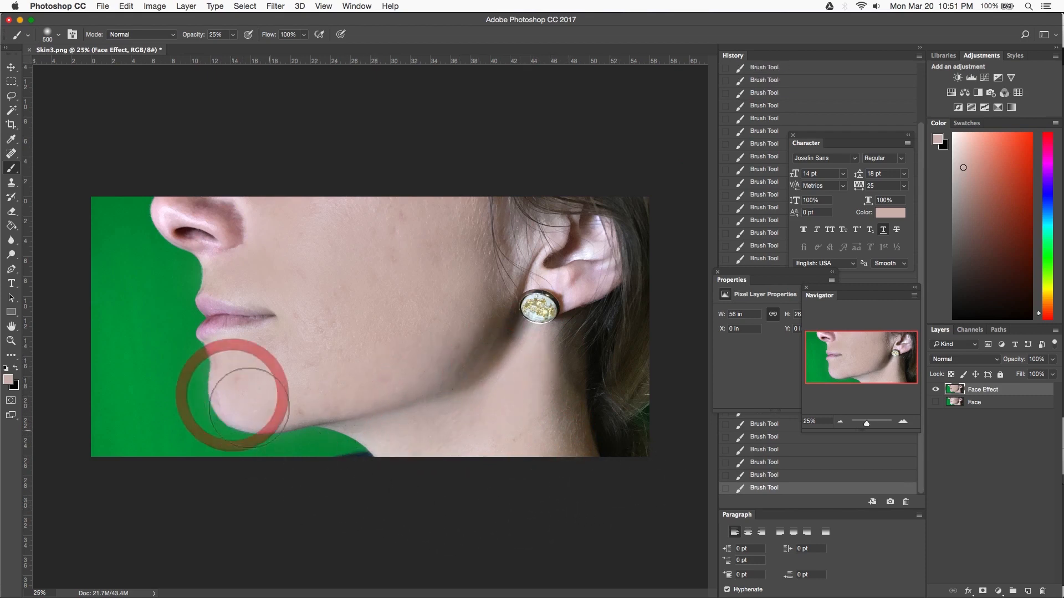
left_click(239, 364)
left_click(274, 351)
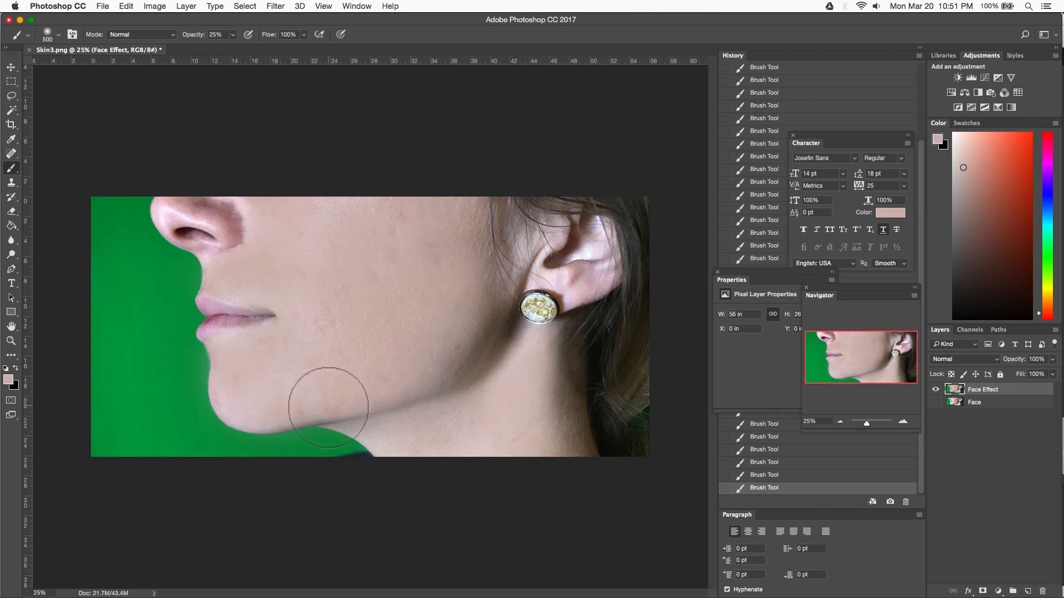
left_click(227, 279)
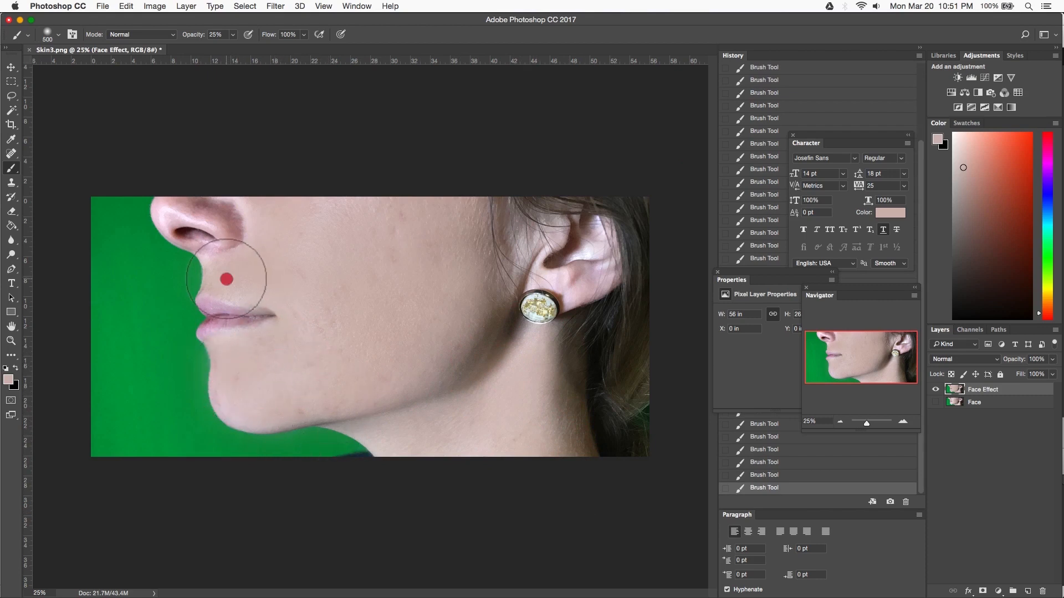
Step: Set the brush size to 250 px and paint skin tone from above the upper lip down past the mouth
left_click(55, 35)
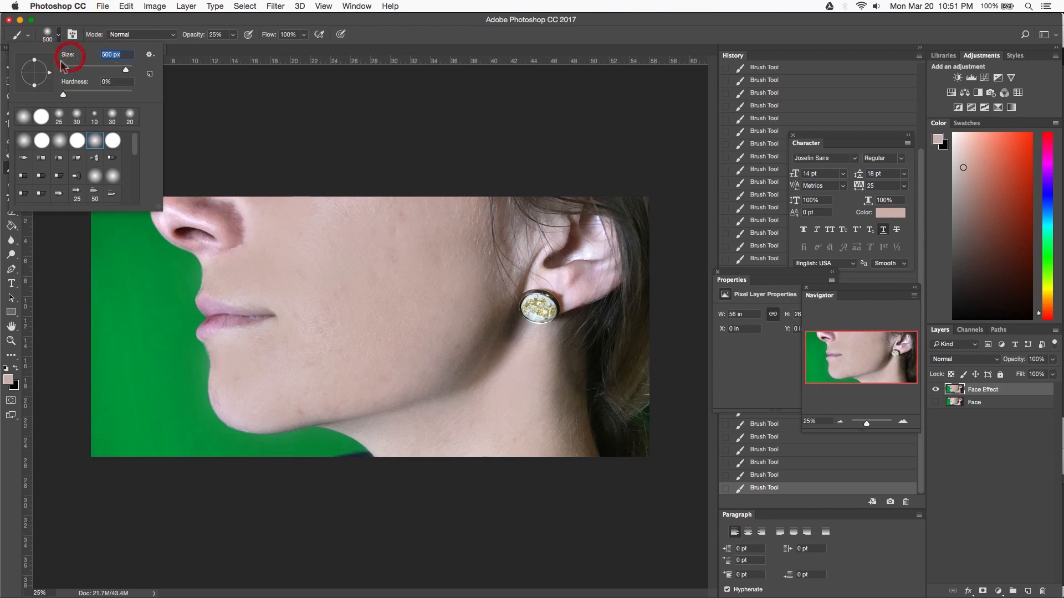
type("250")
left_click(390, 35)
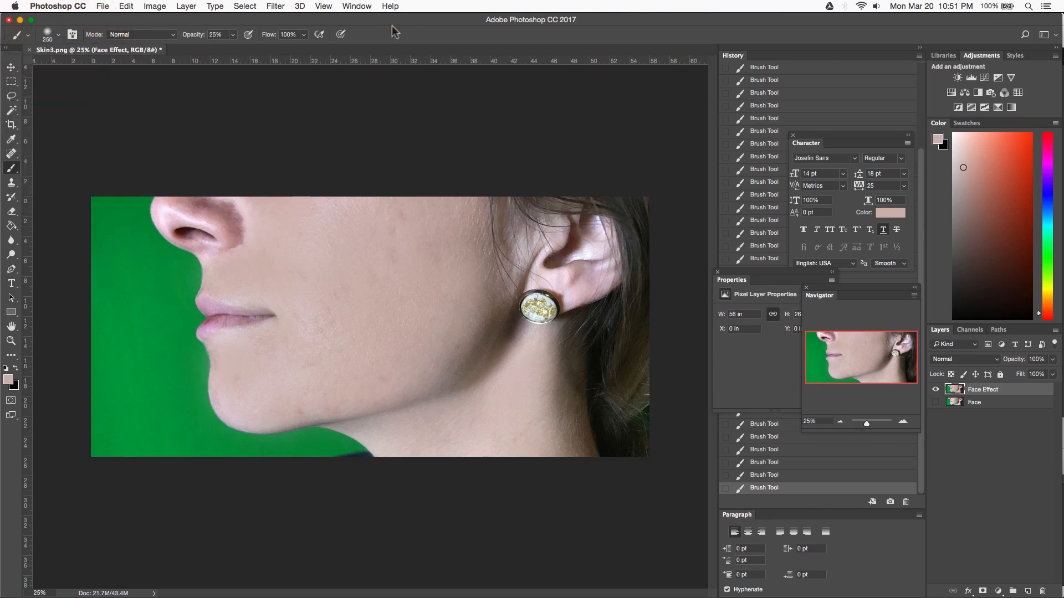
mouse_move(215, 263)
left_mouse_down()
mouse_move(213, 290)
mouse_move(258, 301)
mouse_move(262, 335)
mouse_move(215, 339)
left_mouse_up()
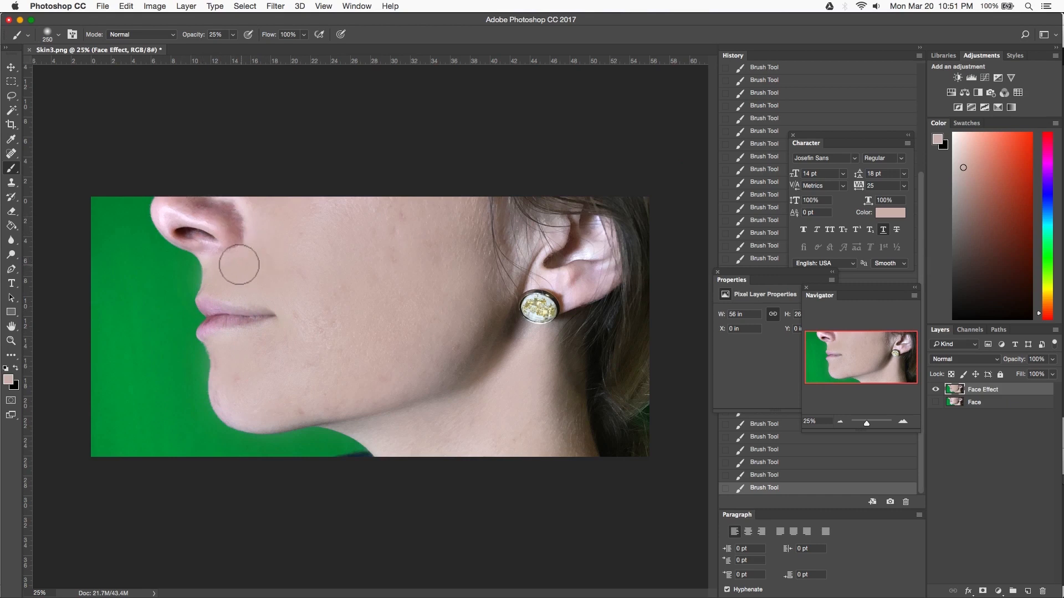
Step: Sample the pinkish tone bf9295 from the nose as foreground colour and brush it over the nose
left_click(9, 380)
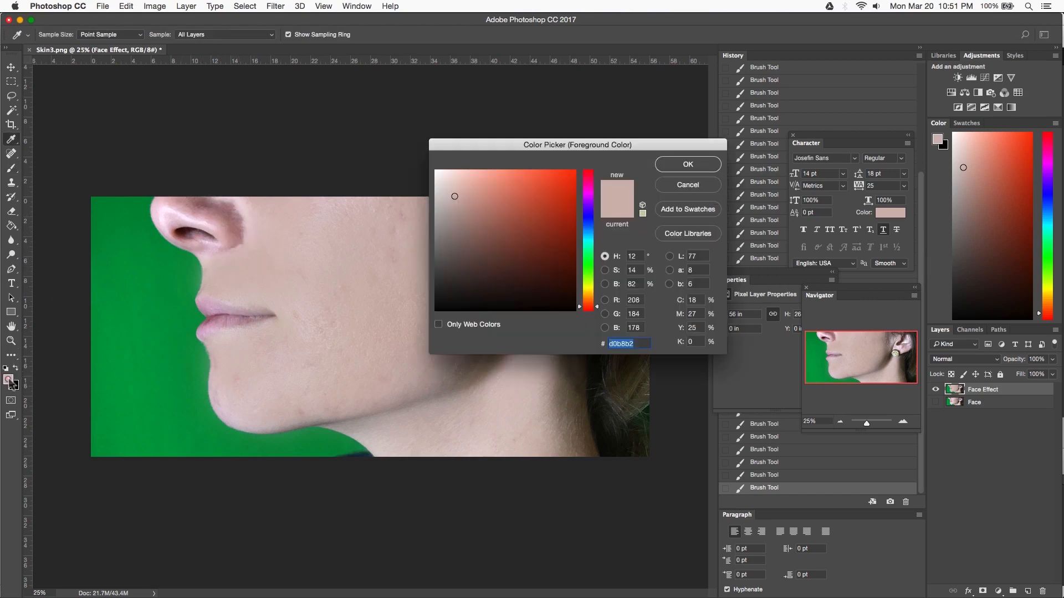
left_click(220, 218)
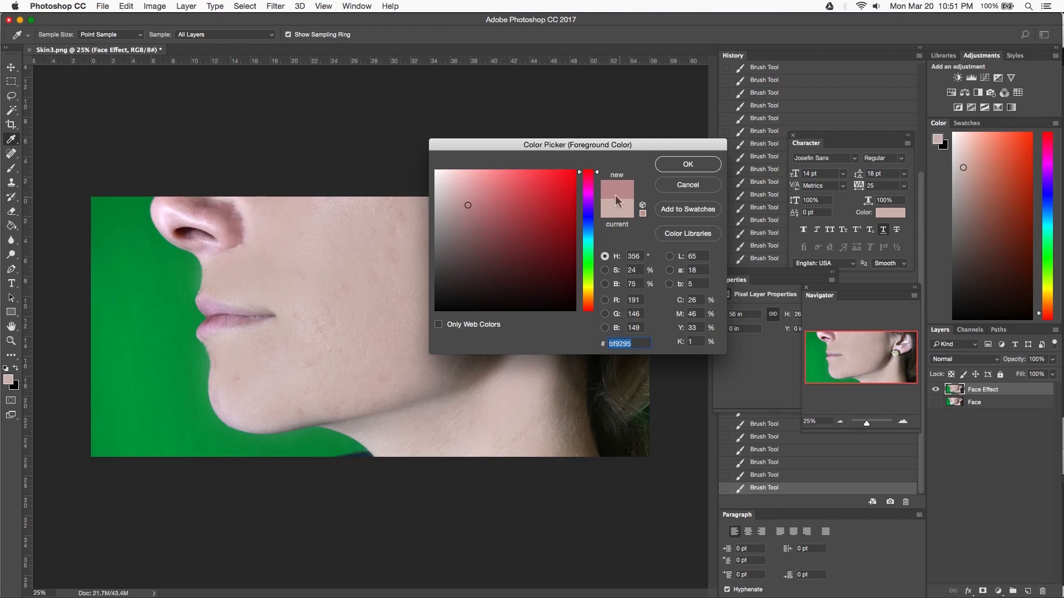
left_click(682, 165)
mouse_move(227, 226)
left_mouse_down()
mouse_move(232, 237)
mouse_move(221, 211)
mouse_move(184, 202)
mouse_move(228, 226)
mouse_move(194, 204)
mouse_move(202, 228)
mouse_move(225, 221)
mouse_move(209, 209)
mouse_move(235, 241)
mouse_move(223, 214)
mouse_move(167, 220)
left_mouse_up()
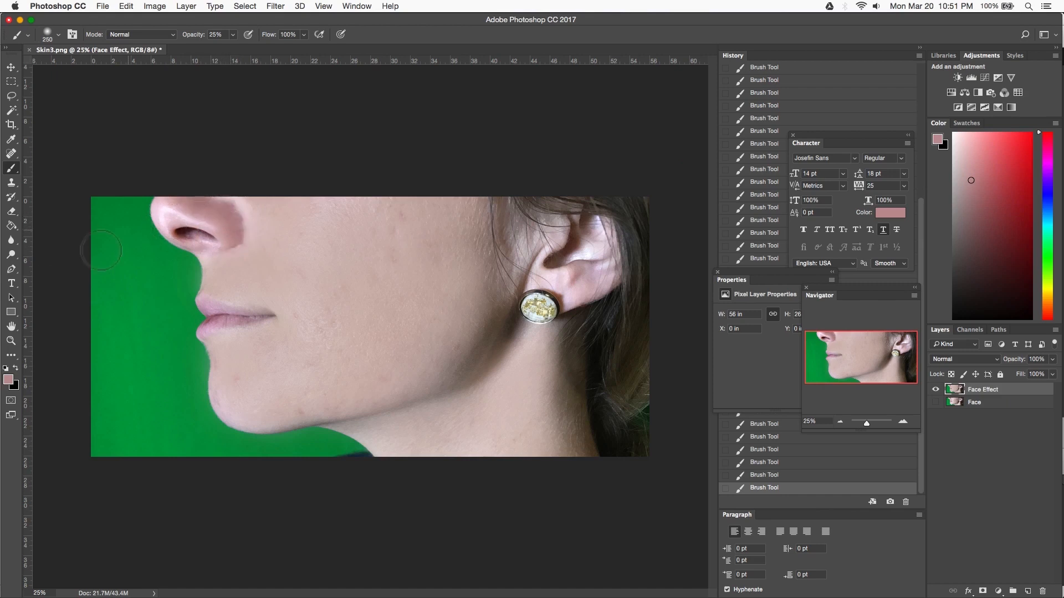
Step: Sample light pink from the nose tip, set the brush size to 100 px and brush the colour over the nose
left_click(9, 380)
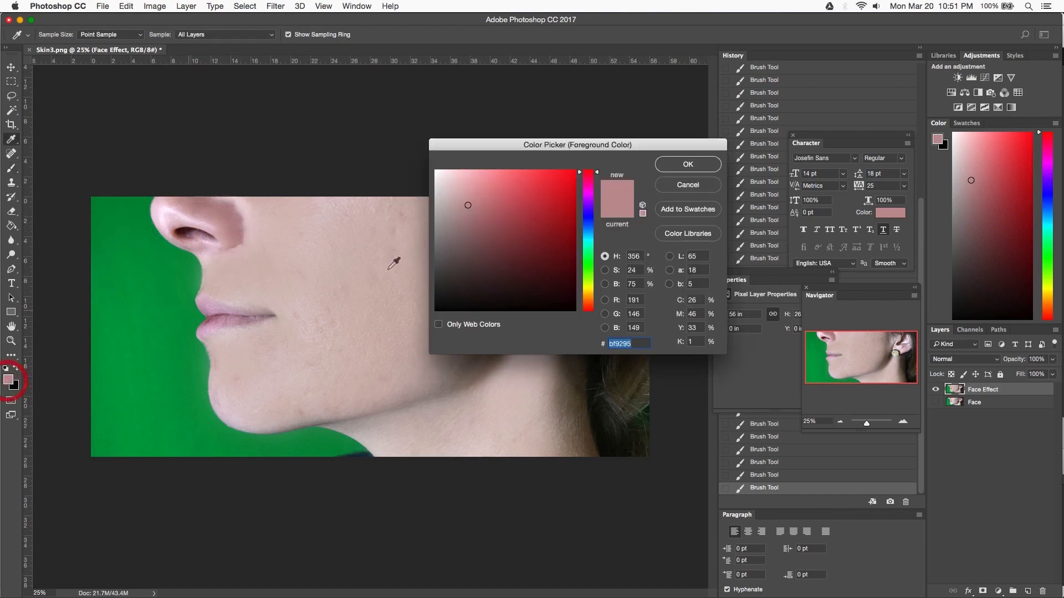
left_click(159, 222)
left_click(688, 164)
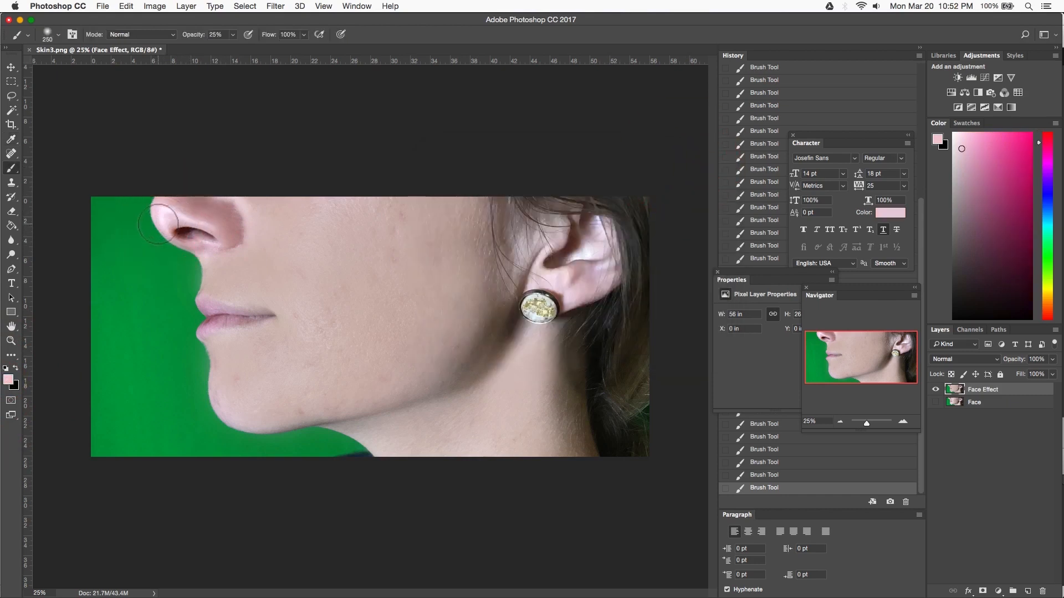
left_click(59, 35)
left_click(119, 54)
type("100")
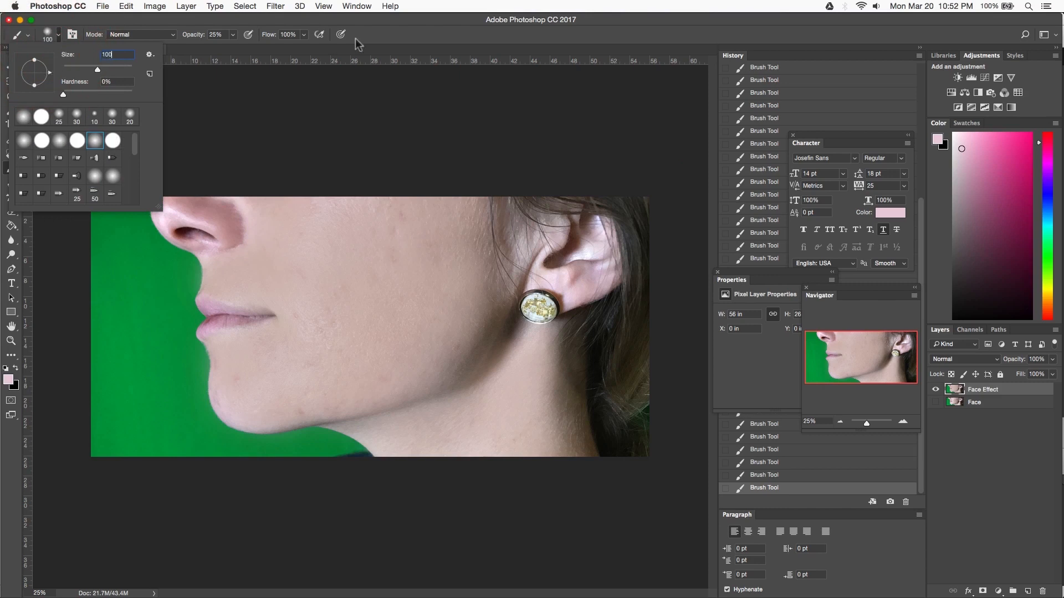
left_click(388, 34)
mouse_move(160, 217)
left_mouse_down()
mouse_move(164, 229)
mouse_move(193, 224)
mouse_move(205, 246)
mouse_move(167, 237)
mouse_move(225, 252)
mouse_move(244, 240)
mouse_move(244, 216)
mouse_move(224, 200)
left_mouse_up()
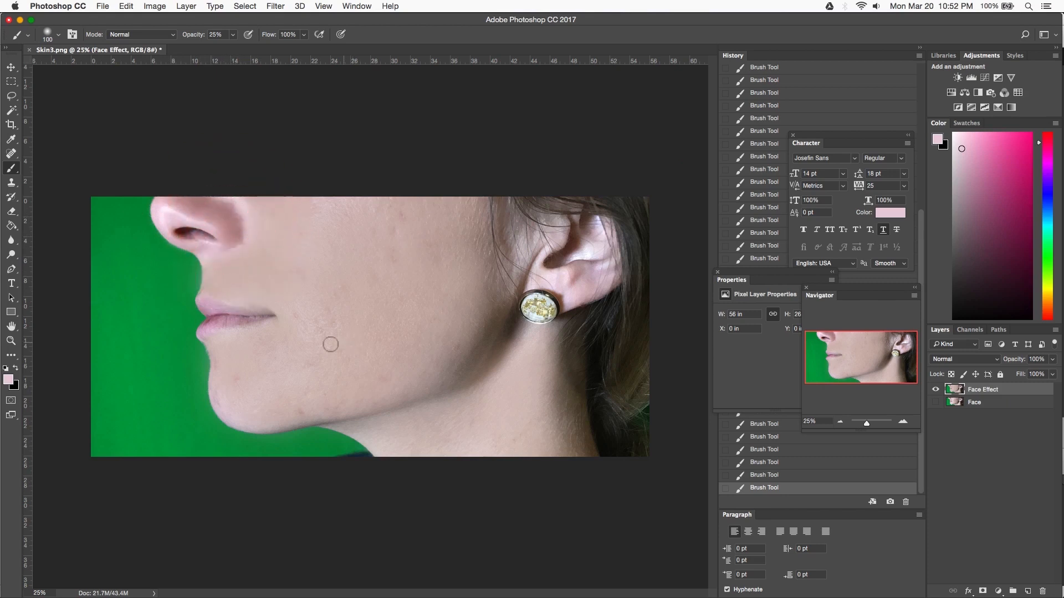
Step: Set the foreground to dark reddish brown 351517, based on a nostril sample, and dab it inside the nostril
left_click(8, 380)
left_click(434, 306)
left_click_drag(434, 305, 436, 285)
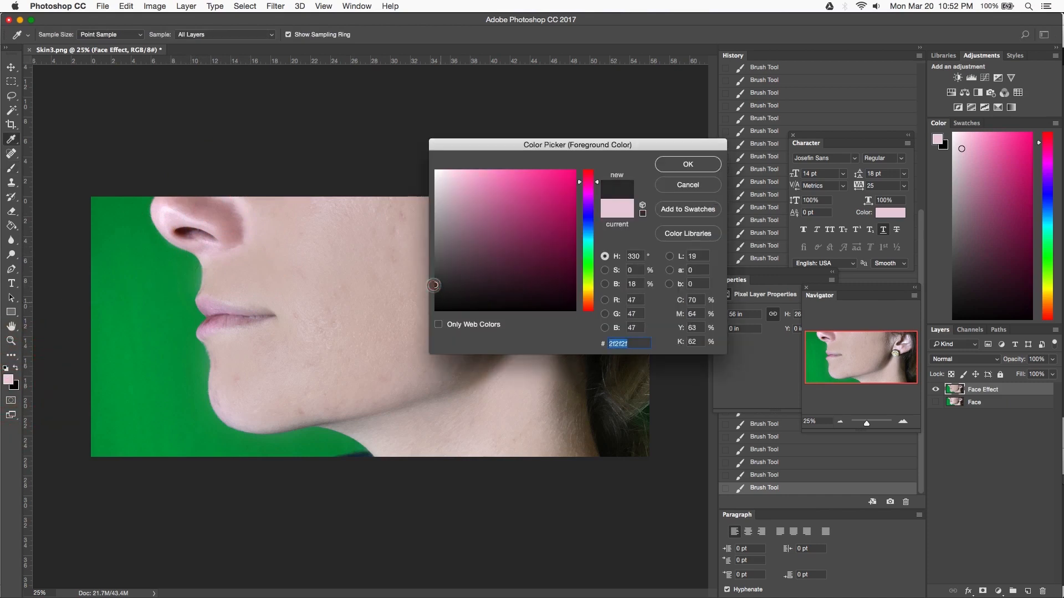
left_click(184, 233)
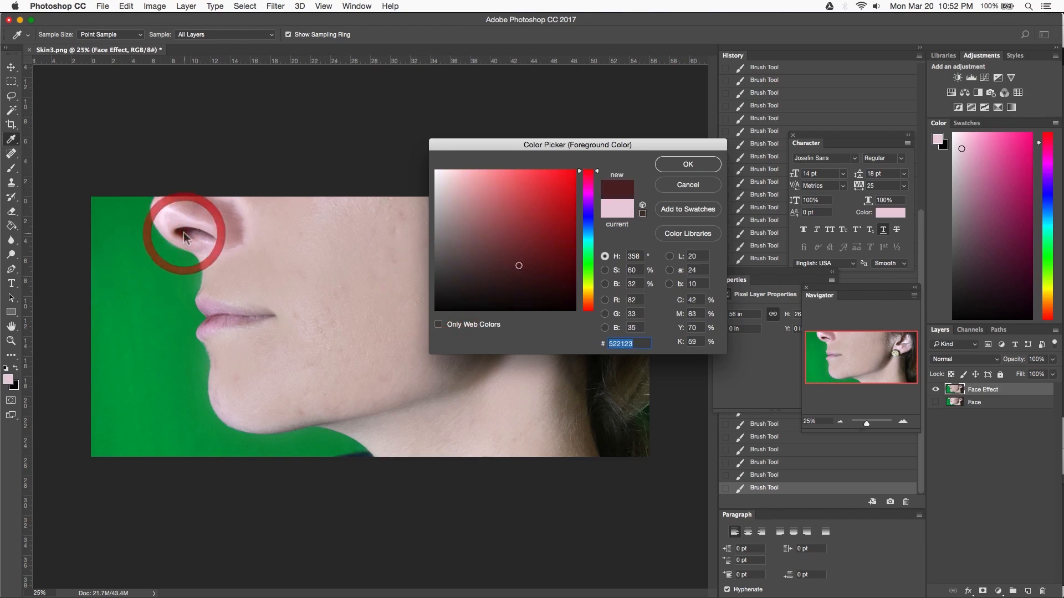
left_click_drag(520, 279, 519, 279)
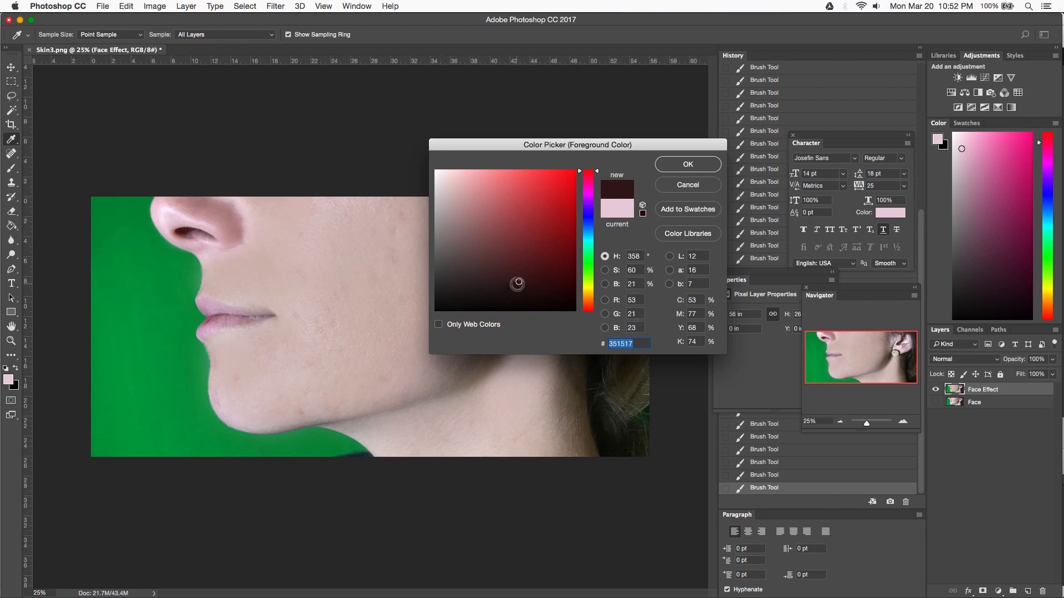
left_click(687, 164)
key("b")
left_click(192, 232)
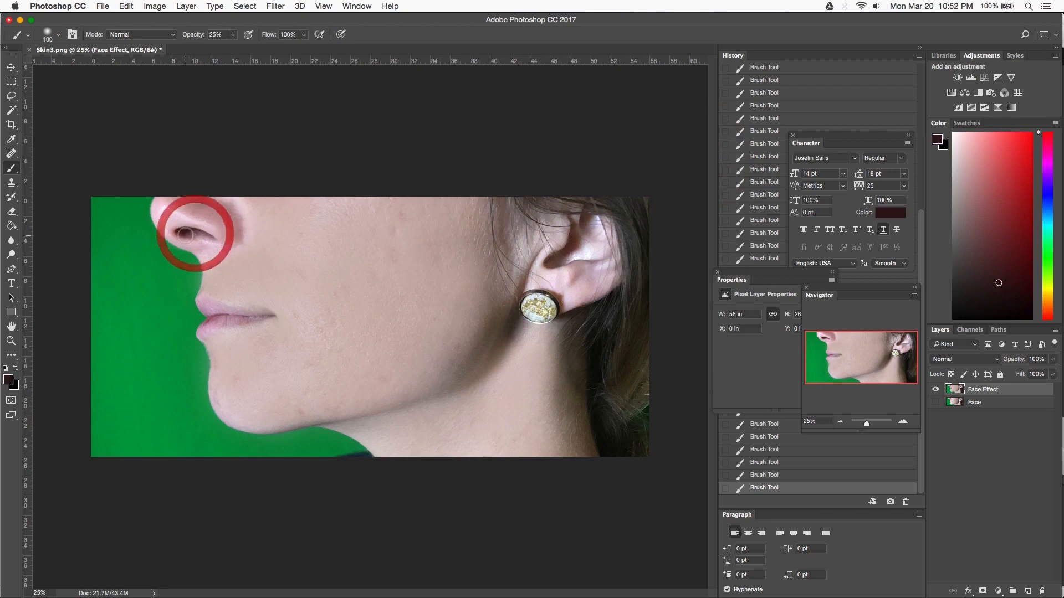
left_click(197, 239)
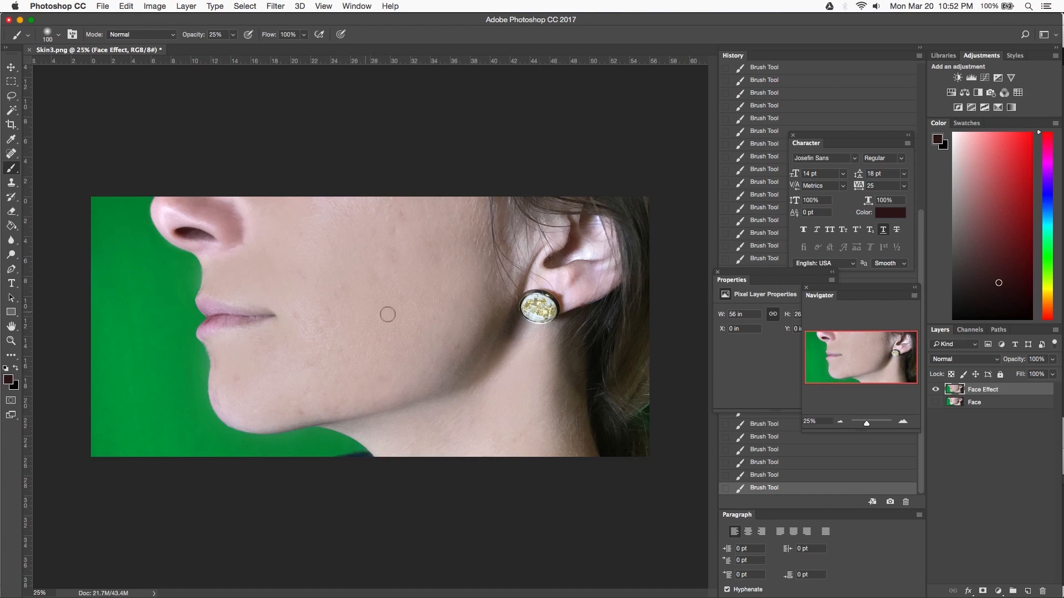
Step: Show the Face layer and toggle the Face Effect layer to compare original and retouched skin, leaving Face Effect hidden
left_click(10, 67)
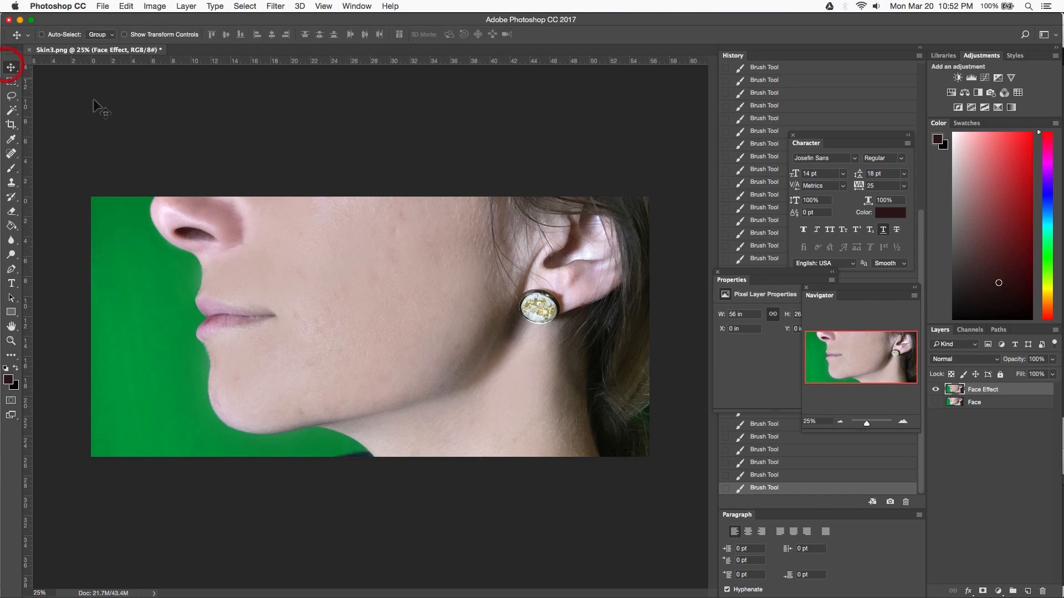
left_click(936, 403)
left_click(936, 391)
left_click(936, 390)
left_click(936, 390)
left_click(936, 390)
left_click(936, 390)
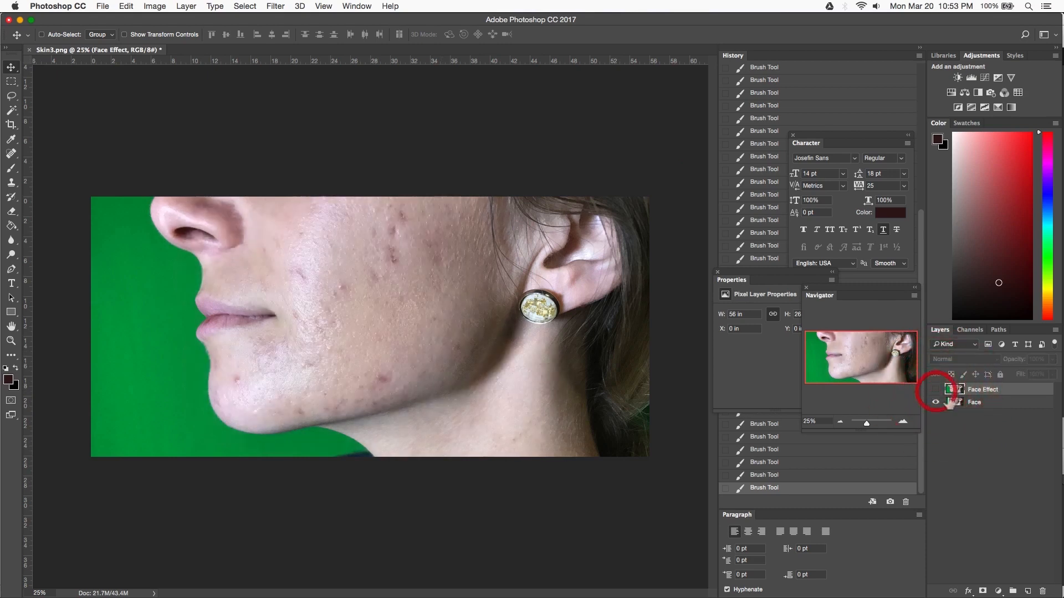
Step: On the Face layer, heal the upper cheek blemishes using a 175 px Spot Healing Brush
left_click(971, 406)
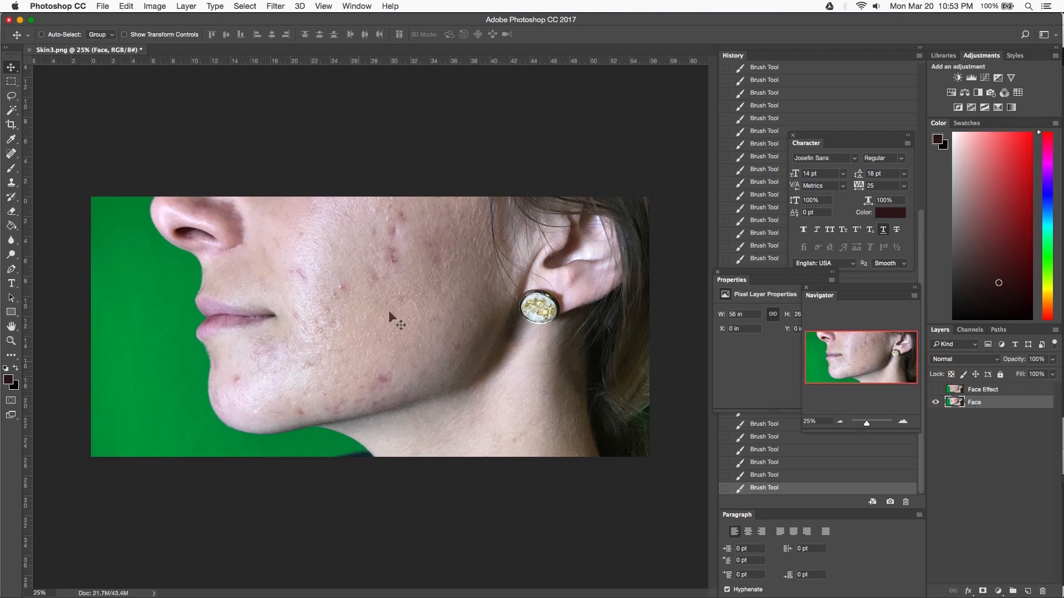
left_click(11, 155)
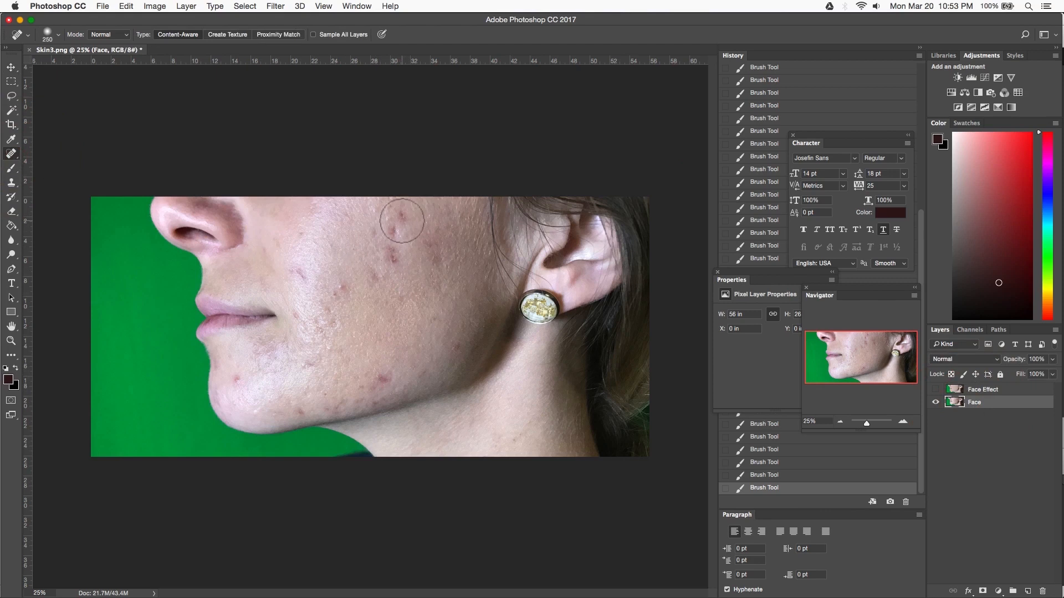
key("bracketleft")
key("bracketleft")
key("bracketright")
key("bracketleft")
left_click(399, 219)
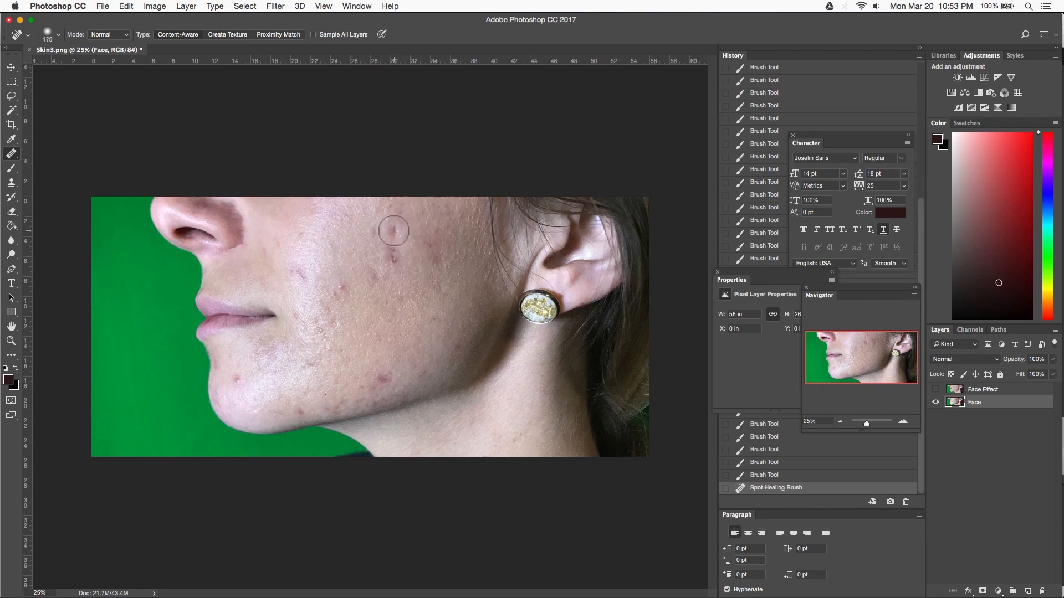
left_click(396, 256)
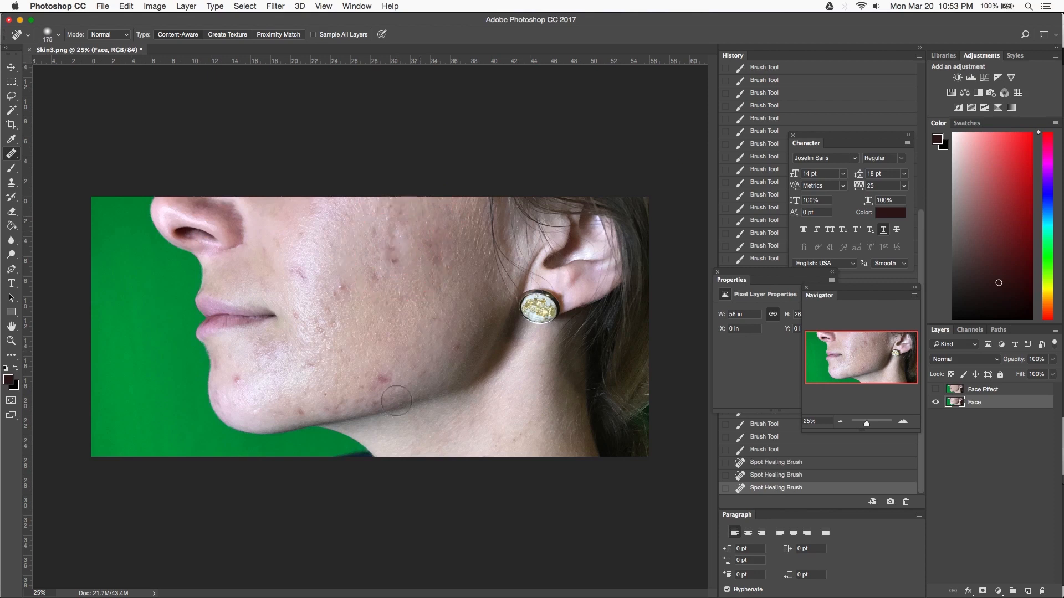
Step: Heal the remaining blemishes across the cheek, chin and jawline of the Face layer with the Spot Healing Brush
left_click(386, 382)
left_click(341, 287)
left_click(301, 275)
left_click(235, 380)
left_click(300, 411)
left_click(370, 392)
left_click(375, 403)
left_click(308, 364)
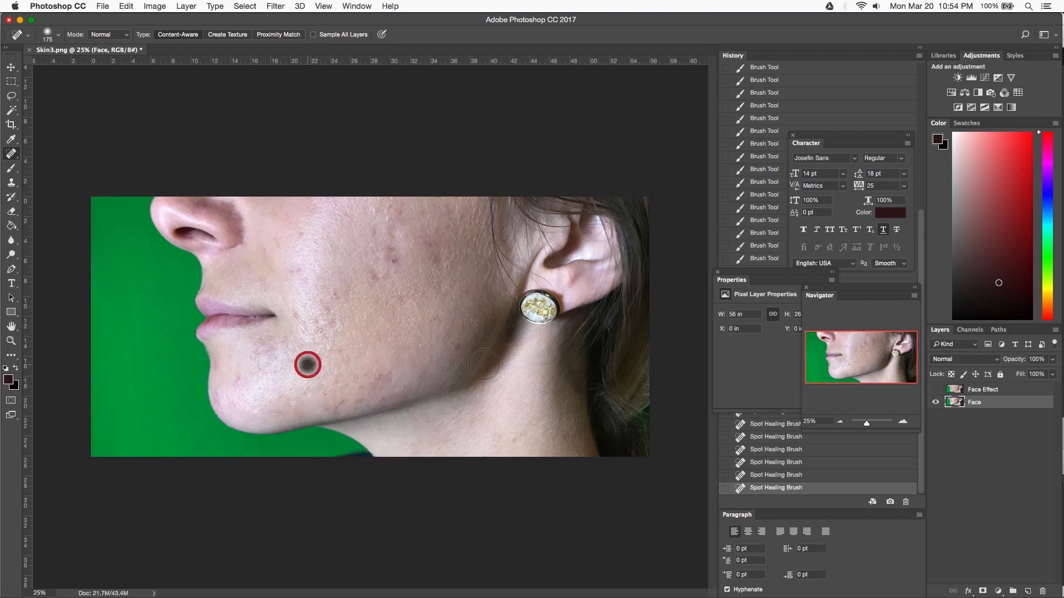
left_click(462, 348)
left_click(398, 262)
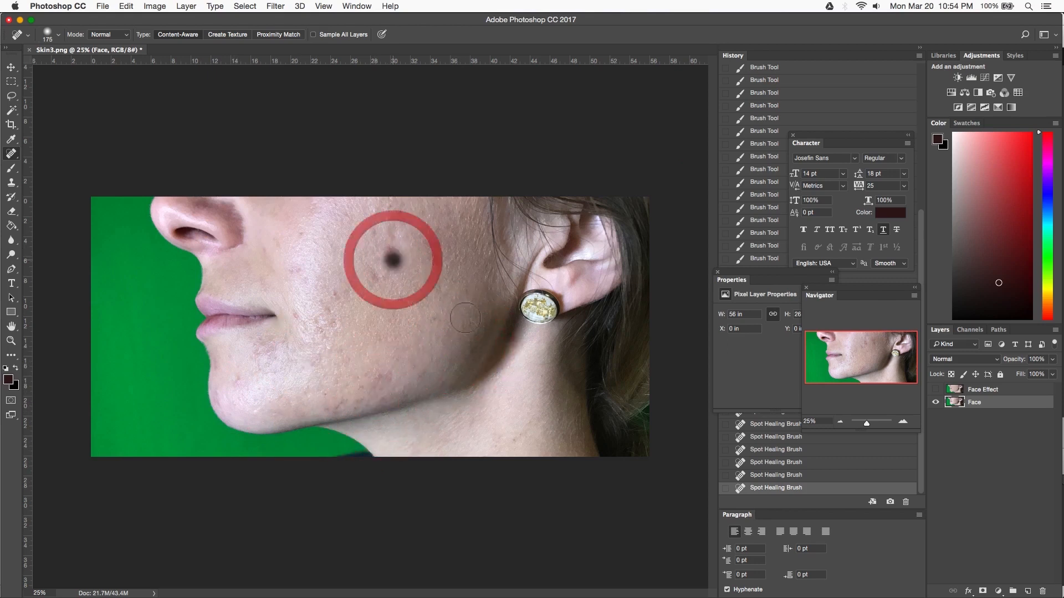
Step: Set the healing brush size to 250 px and heal discoloured patches on the upper cheek, chin and lower jaw
key("bracketright")
key("bracketright")
left_click(391, 246)
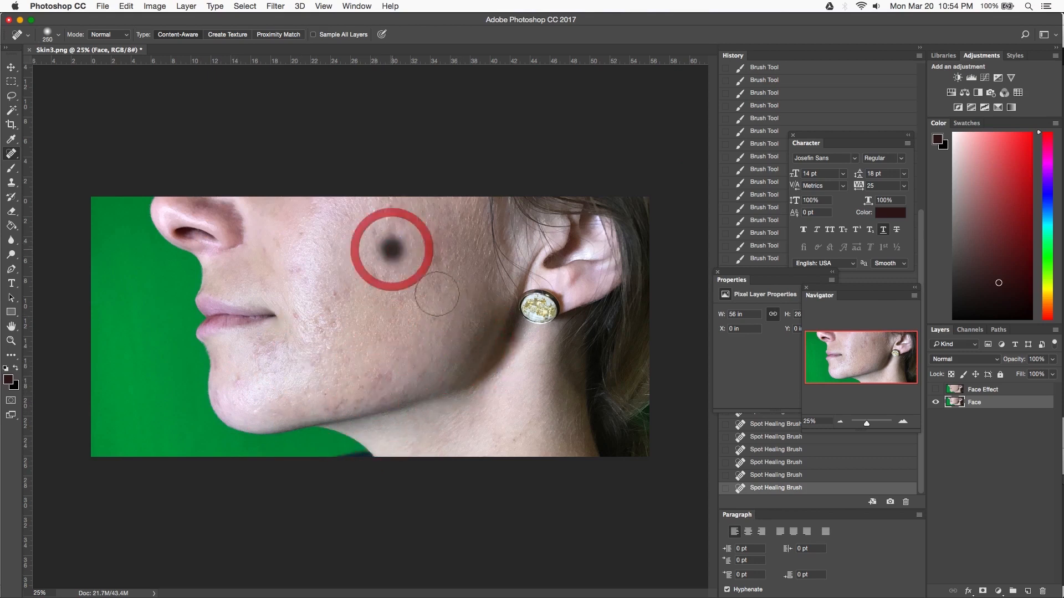
left_click(376, 233)
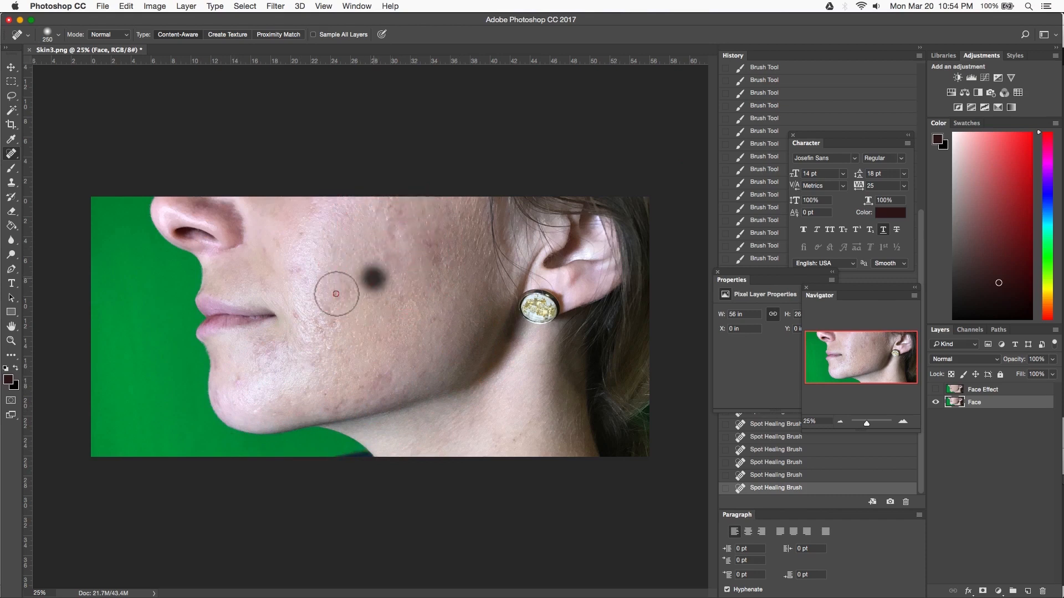
left_click(237, 380)
left_click(386, 378)
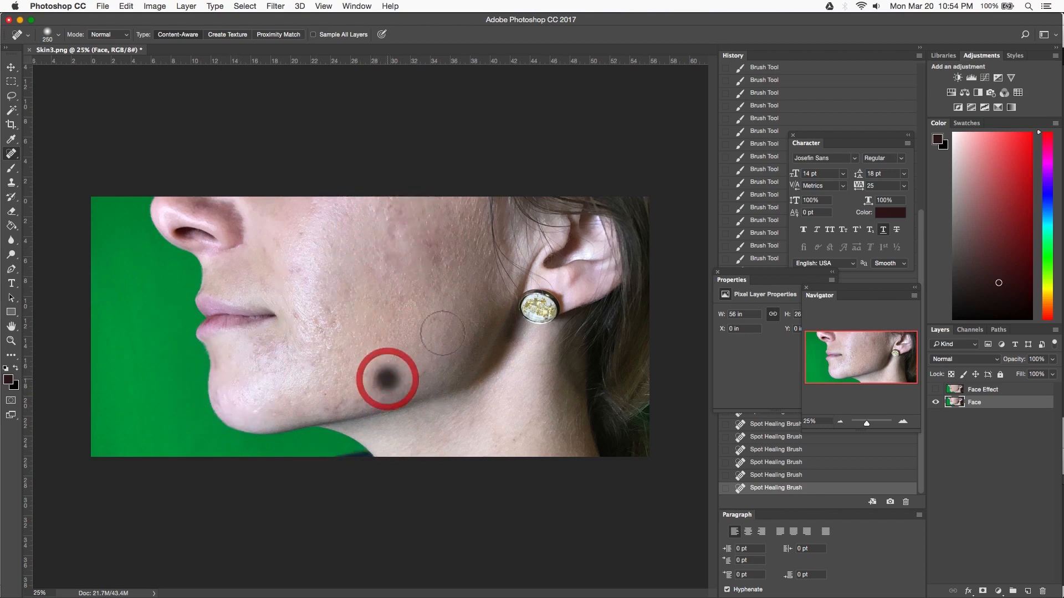
Step: Heal uneven patches on the rear and upper cheek, beside the nose, above the mouth corner and along the jaw
left_click(435, 324)
left_click(433, 250)
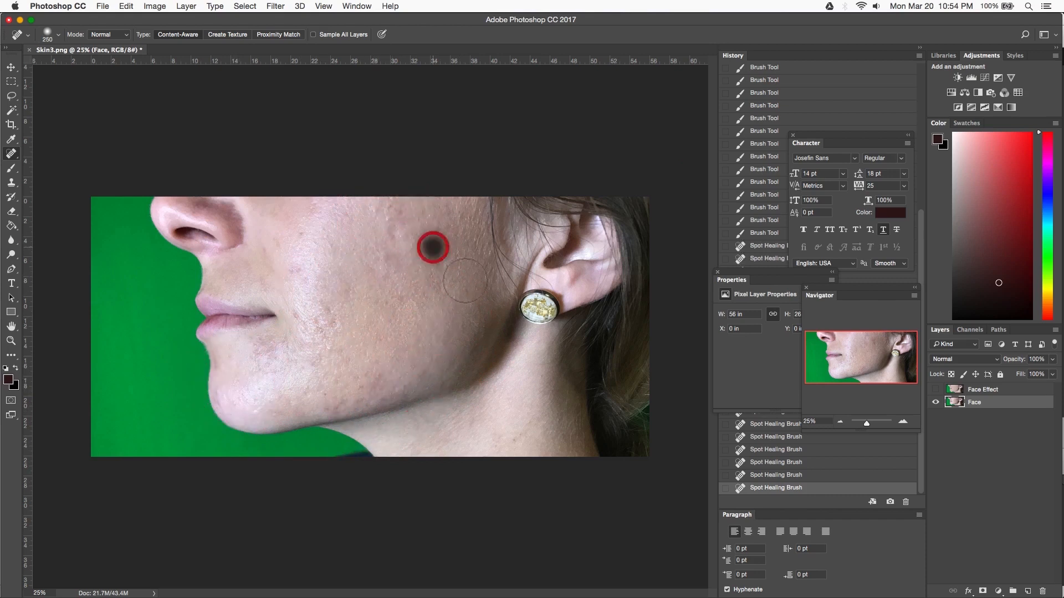
left_click(405, 214)
left_click(305, 232)
left_click(296, 267)
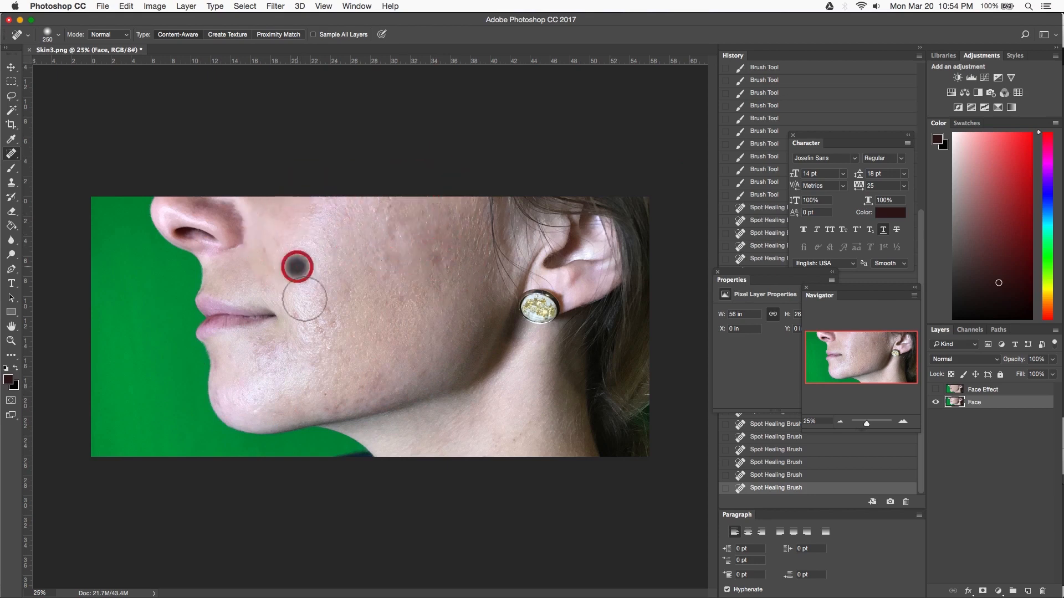
left_click(382, 384)
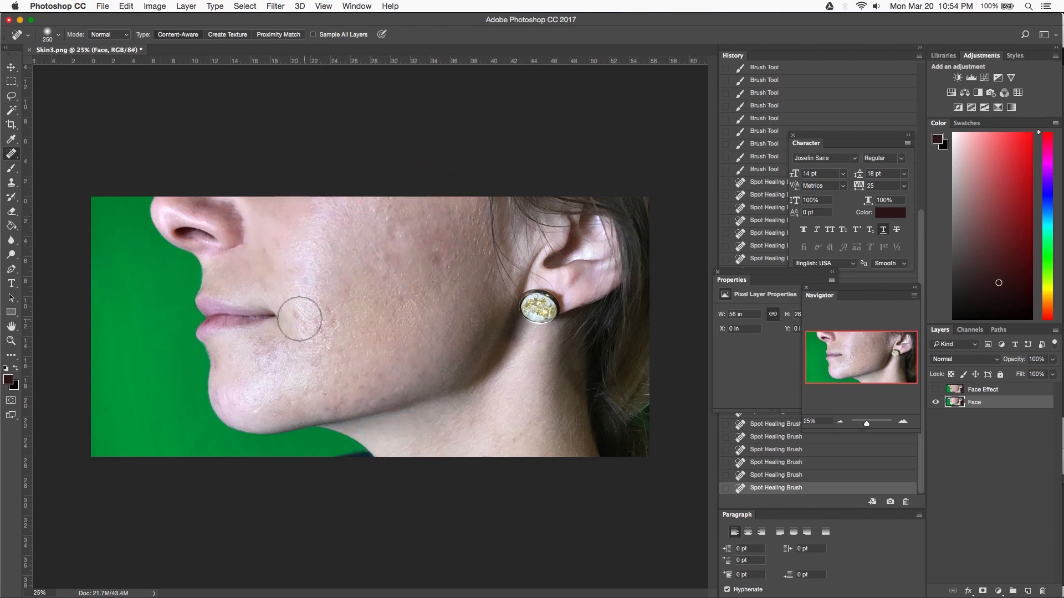
left_click(331, 388)
Step: Heal small spots along the jaw and rear cheek with a smaller brush, and set its size to 200 px
key("bracketleft")
key("bracketleft")
key("bracketleft")
left_click(327, 411)
left_click(425, 373)
left_click(436, 258)
key("bracketright")
key("bracketright")
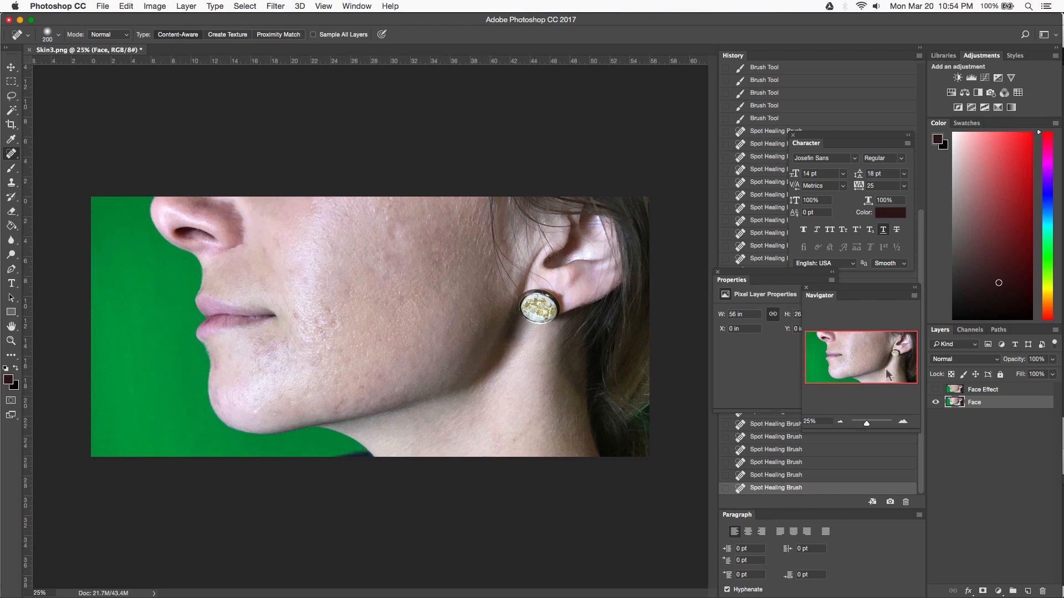
Step: Show and hide the Face Effect layer to compare the painted retouch with the healed Face layer
left_click(11, 67)
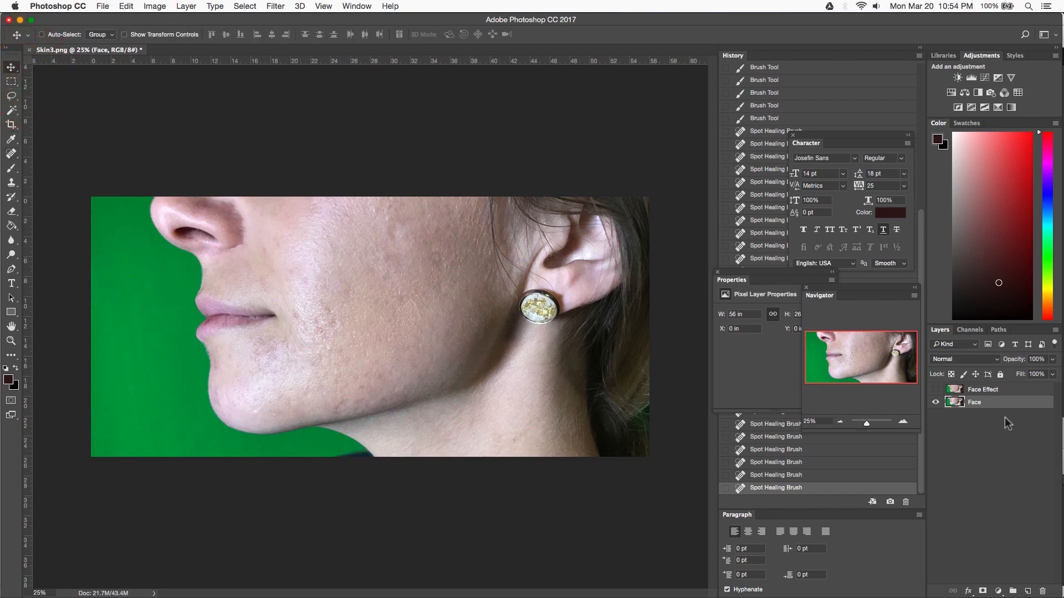
left_click(937, 391)
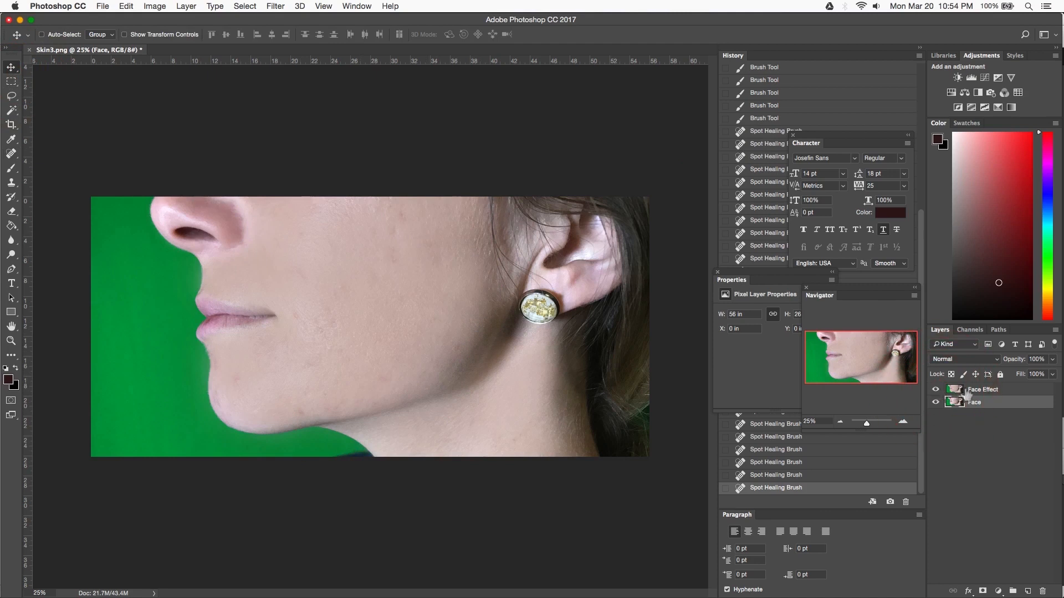
left_click(979, 389)
left_click(975, 403)
left_click(935, 390)
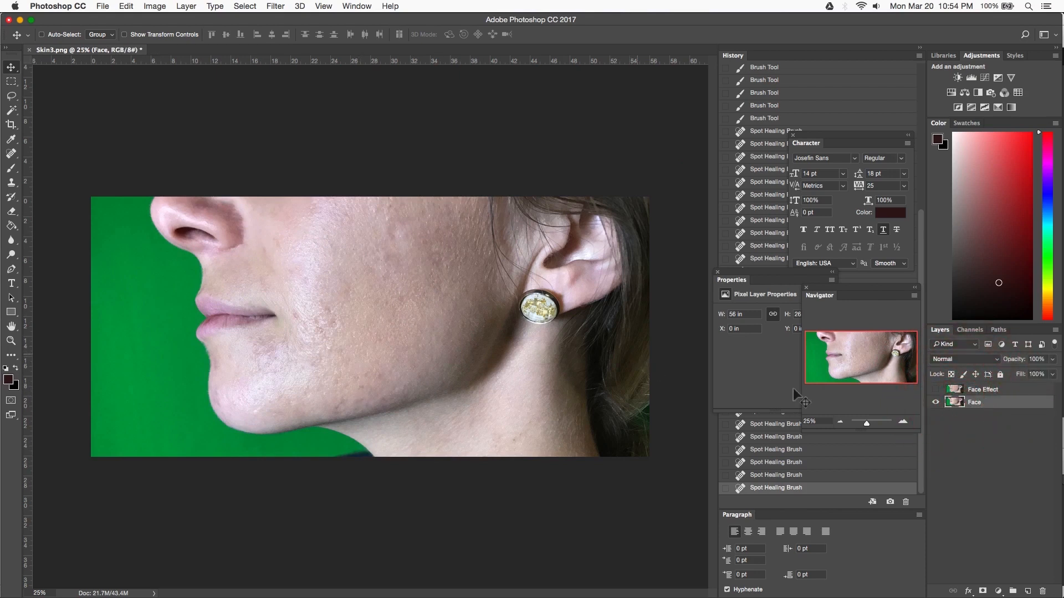
Step: Make the Face Effect layer visible and set its opacity to 74%
left_click(963, 390)
left_click(935, 389)
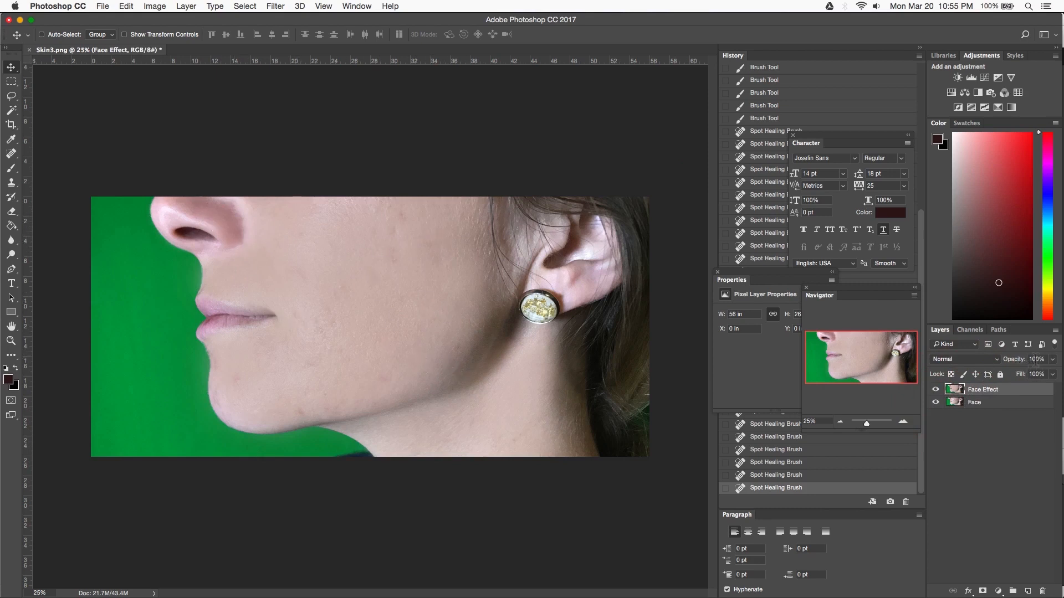
left_click(1052, 360)
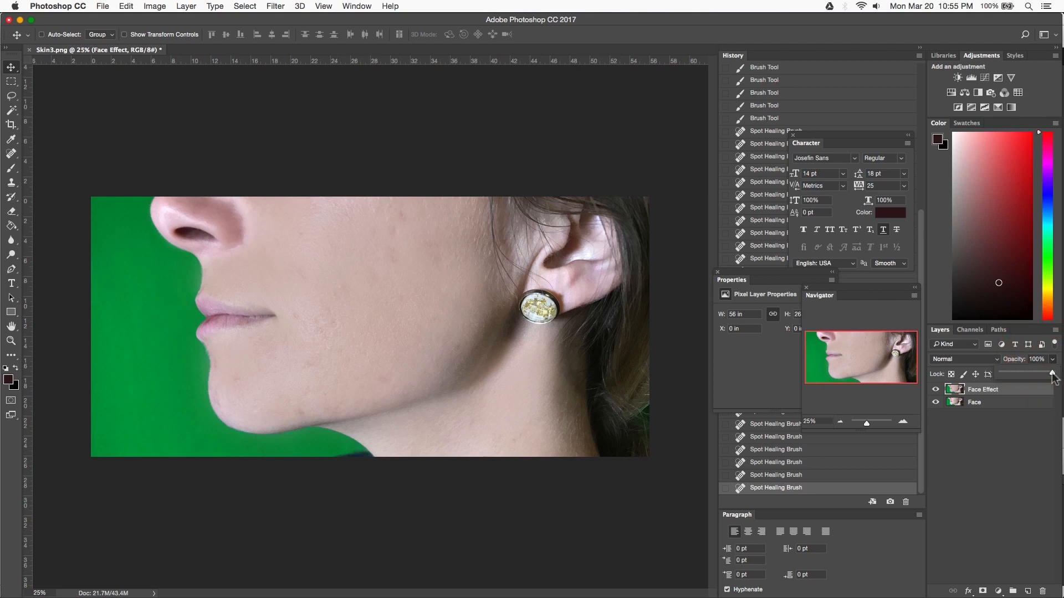
left_click_drag(1051, 377, 1037, 378)
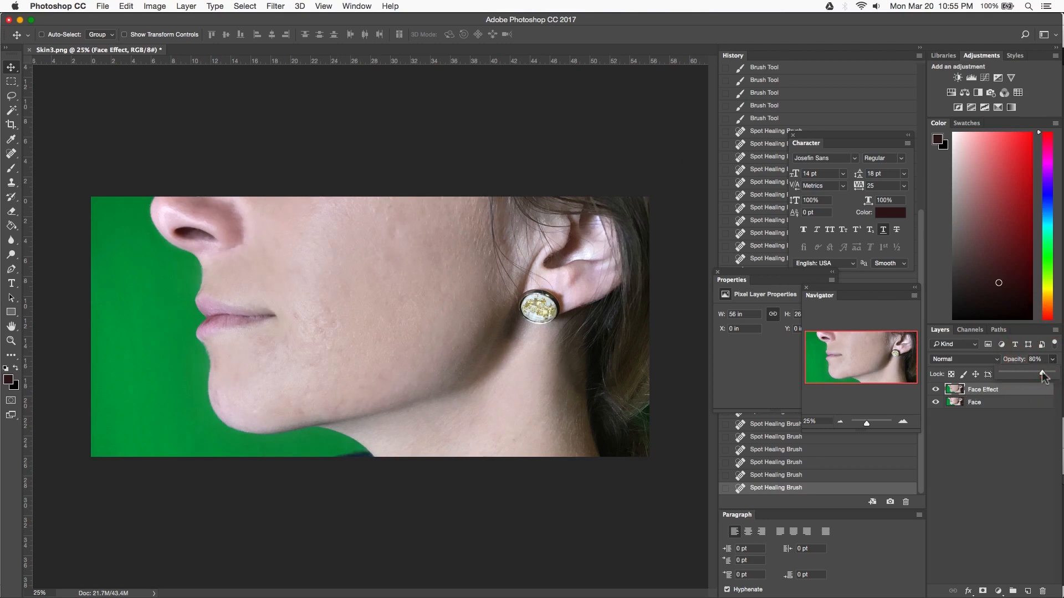
left_click_drag(1042, 372, 1039, 375)
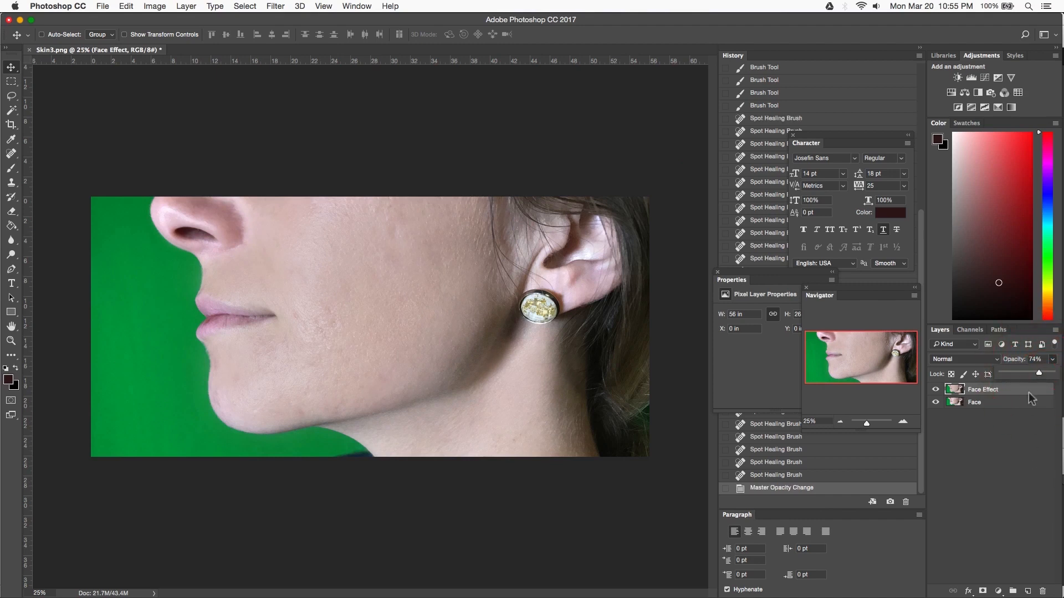
left_click(1026, 452)
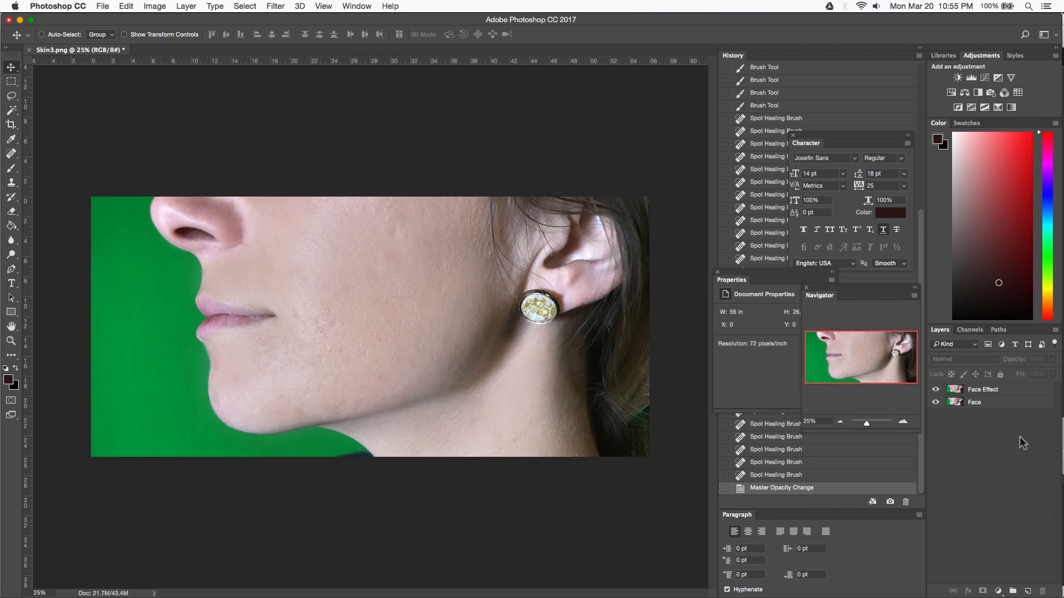
Step: Toggle the Face Effect layer's visibility repeatedly to compare the face with and without the semi-transparent retouch
left_click(988, 392)
left_click(976, 441)
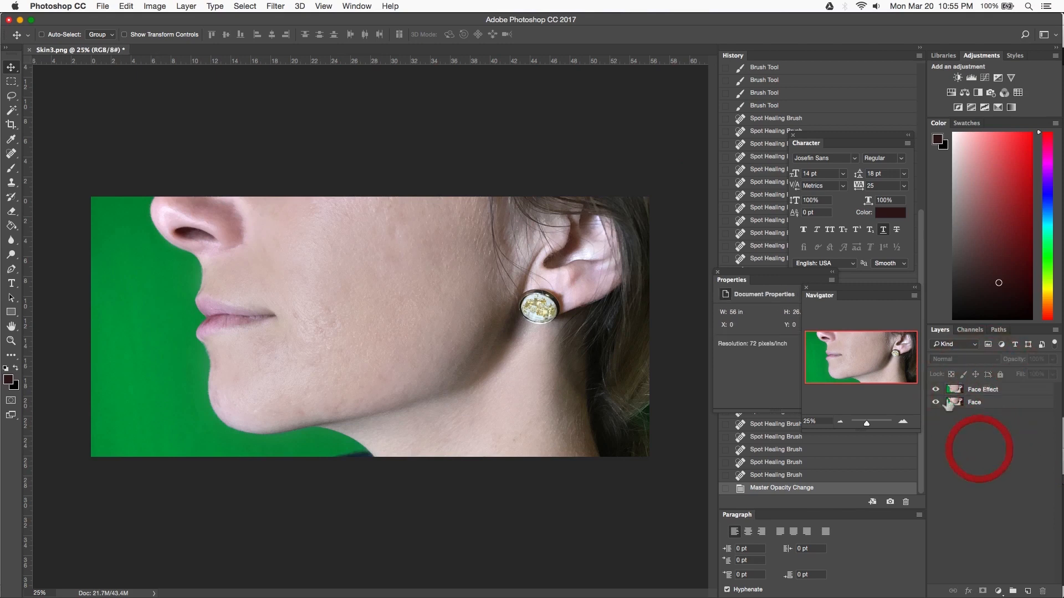
left_click(936, 390)
left_click(936, 390)
left_click(936, 391)
left_click(935, 390)
left_click(936, 390)
left_click(936, 390)
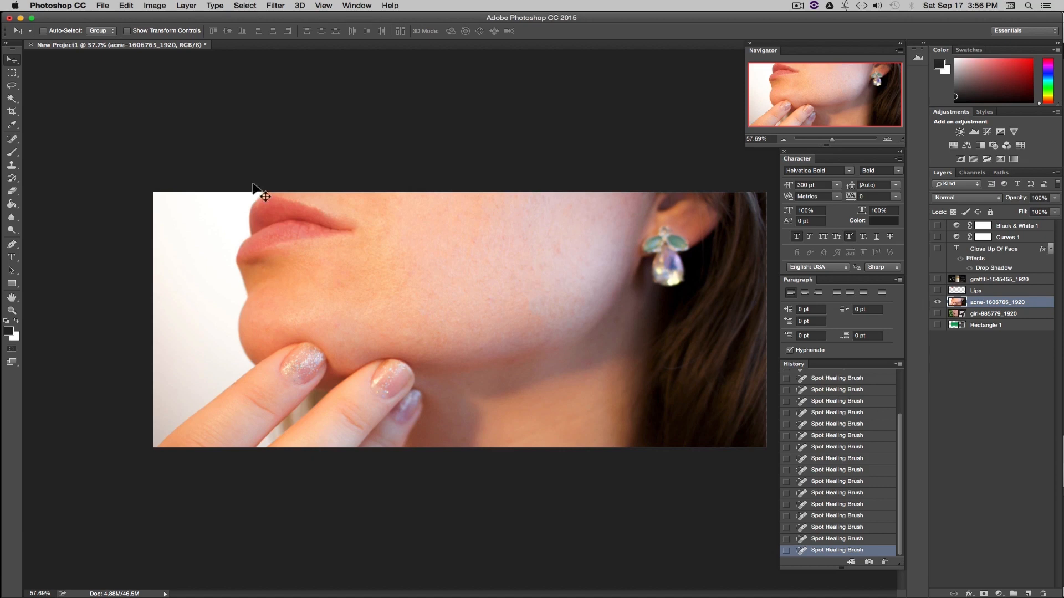
Step: Open the acne photo layer in the Liquify filter and set the Forward Warp brush size to 163
left_click(273, 6)
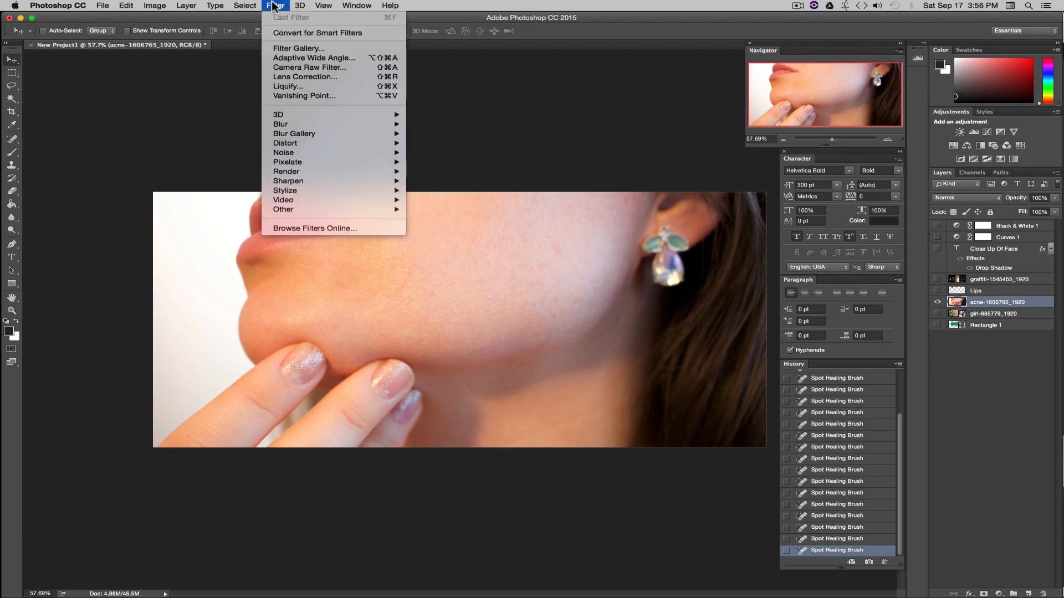
left_click(287, 86)
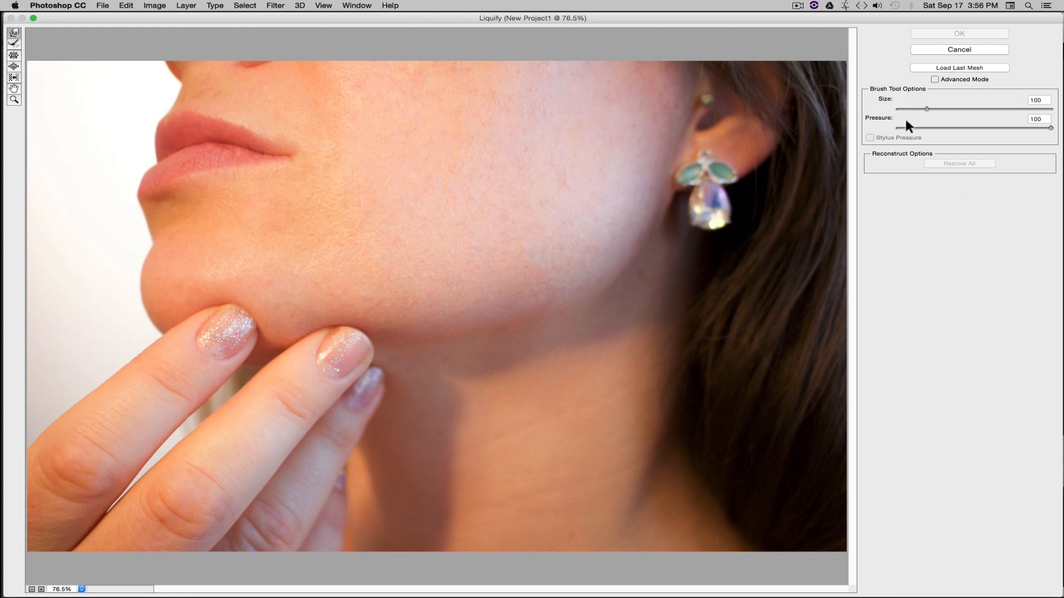
left_click_drag(1004, 117, 942, 111)
Step: Warp the chin's outline with short strokes, changing the brush size to 278 for the last one
left_click_drag(149, 262, 145, 287)
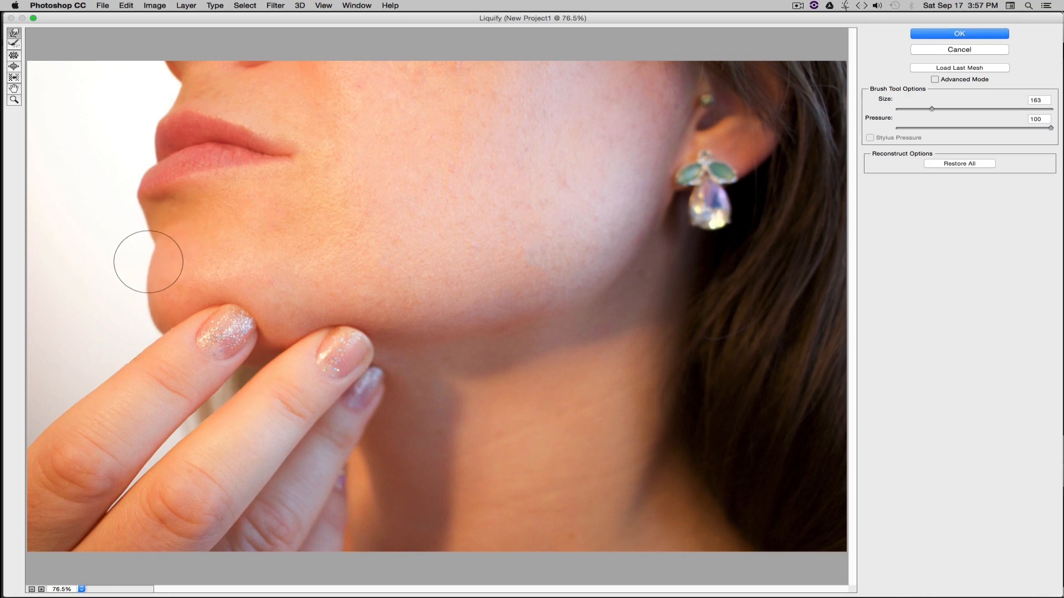
left_click_drag(146, 300, 150, 311)
left_click_drag(934, 110, 911, 109)
left_click(998, 109)
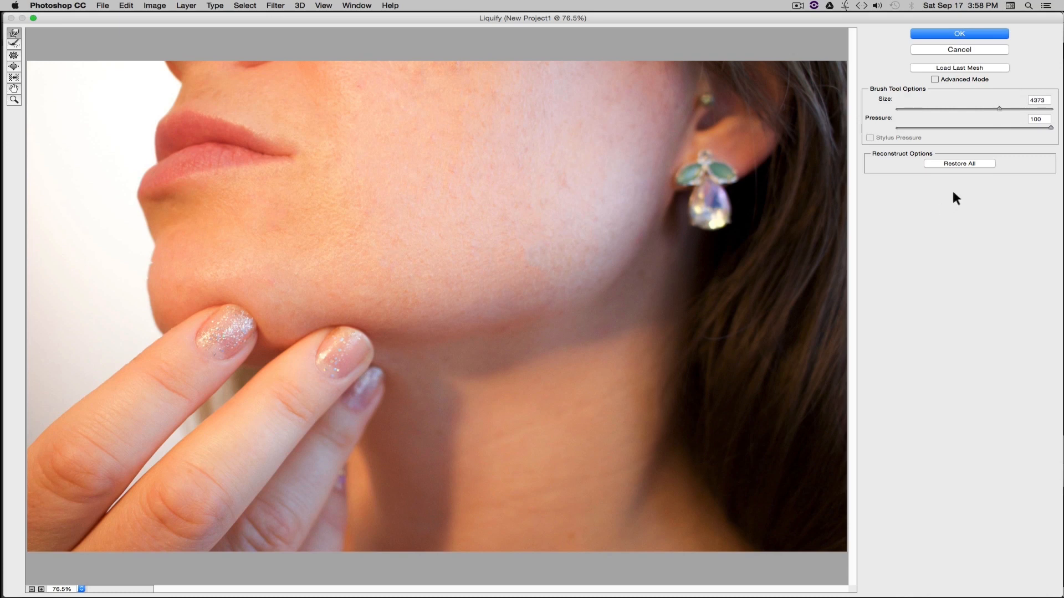
left_click_drag(940, 113, 935, 113)
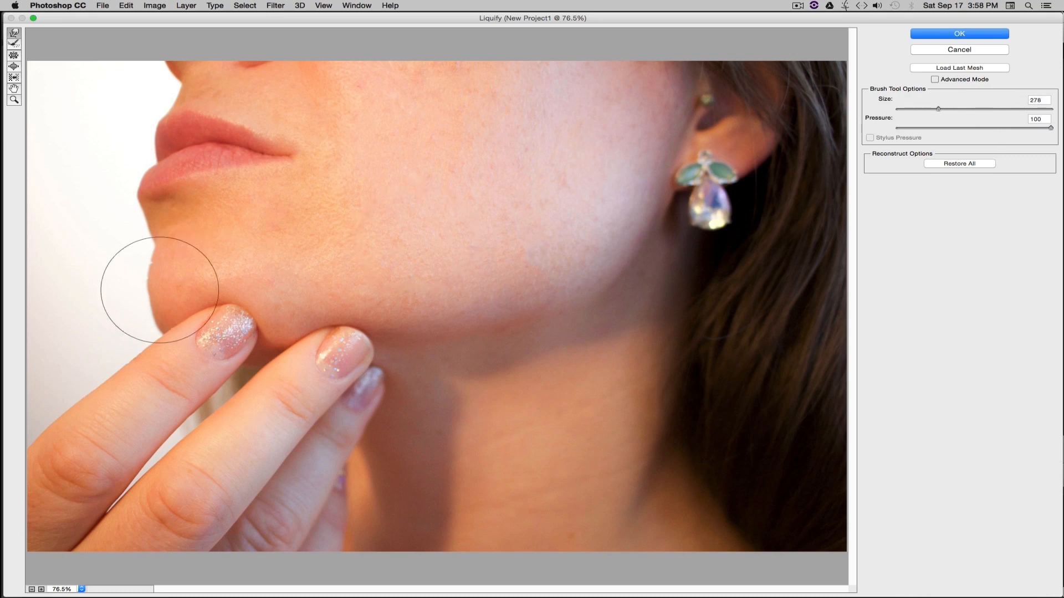
left_click_drag(150, 278, 142, 285)
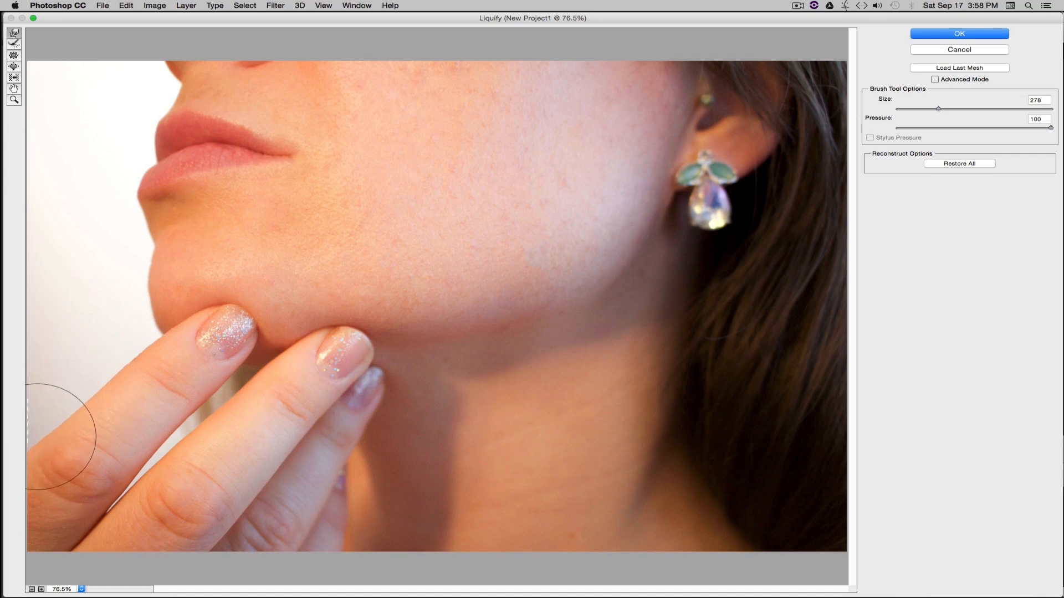
Step: Warp the photo's left edge inward beside the fingers, and pull the corner of the mouth outward along the cheek
mouse_move(41, 437)
left_mouse_down()
mouse_move(32, 397)
mouse_move(42, 398)
mouse_move(28, 398)
mouse_move(61, 386)
mouse_move(59, 354)
mouse_move(72, 353)
mouse_move(72, 316)
left_mouse_up()
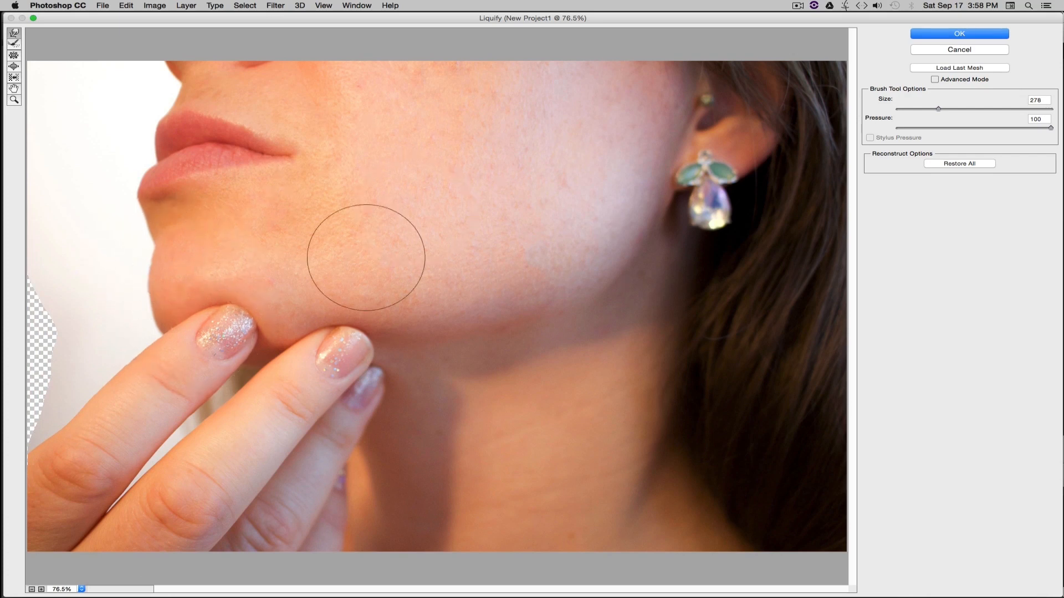
left_click_drag(287, 155, 299, 155)
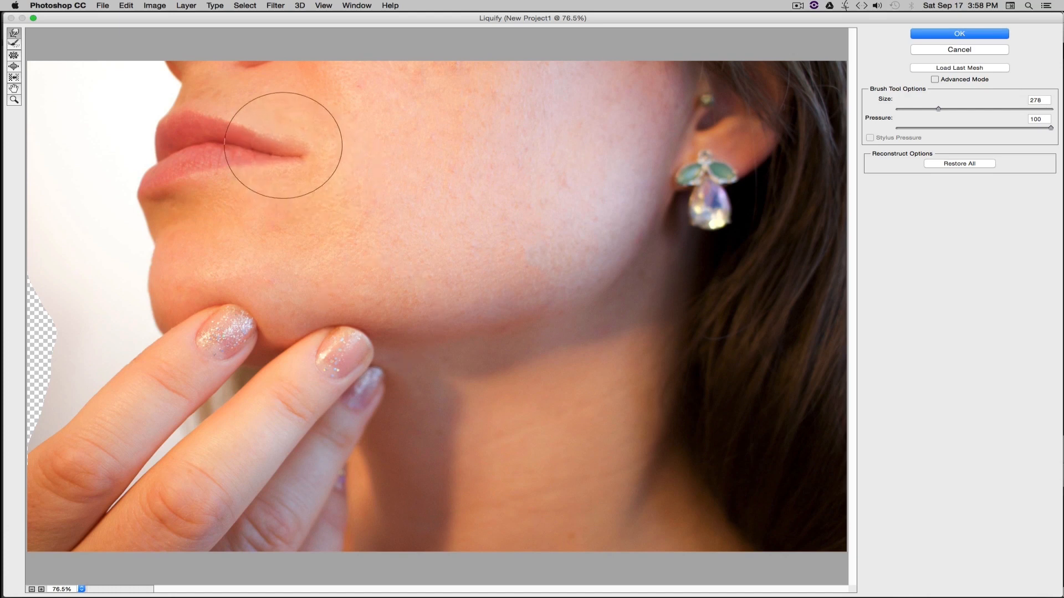
mouse_move(297, 152)
left_mouse_down()
mouse_move(310, 148)
mouse_move(291, 170)
mouse_move(267, 151)
left_mouse_up()
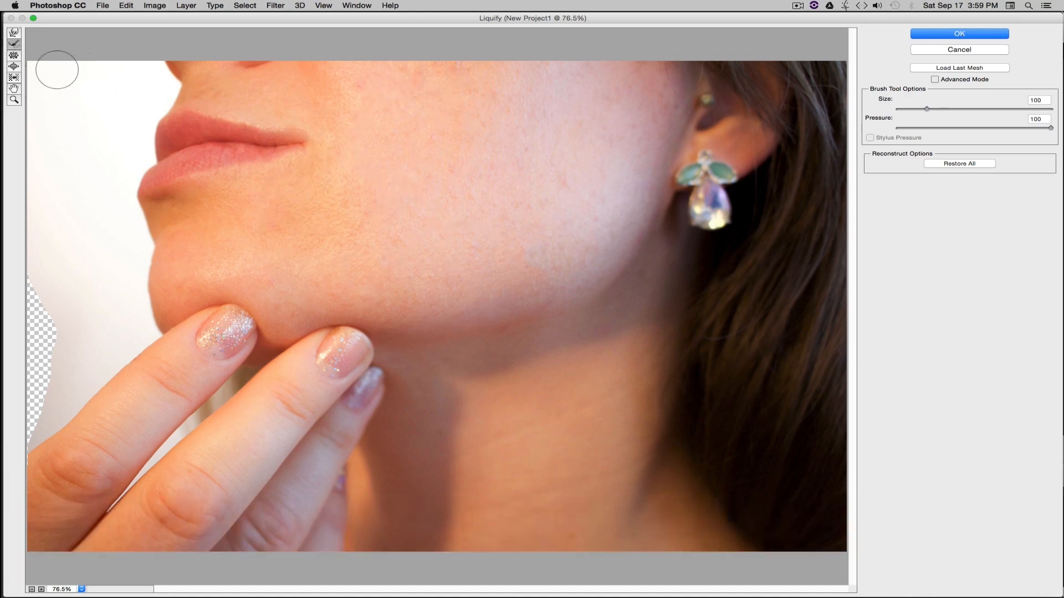
Step: Restore the chin, the photo's left edge and the mouth corner with the Reconstruct tool at brush size 100
mouse_move(152, 250)
left_mouse_down()
mouse_move(118, 324)
mouse_move(141, 373)
mouse_move(151, 340)
mouse_move(136, 357)
mouse_move(136, 294)
left_mouse_up()
mouse_move(46, 303)
left_mouse_down()
mouse_move(41, 355)
mouse_move(32, 270)
mouse_move(45, 373)
mouse_move(37, 317)
left_mouse_up()
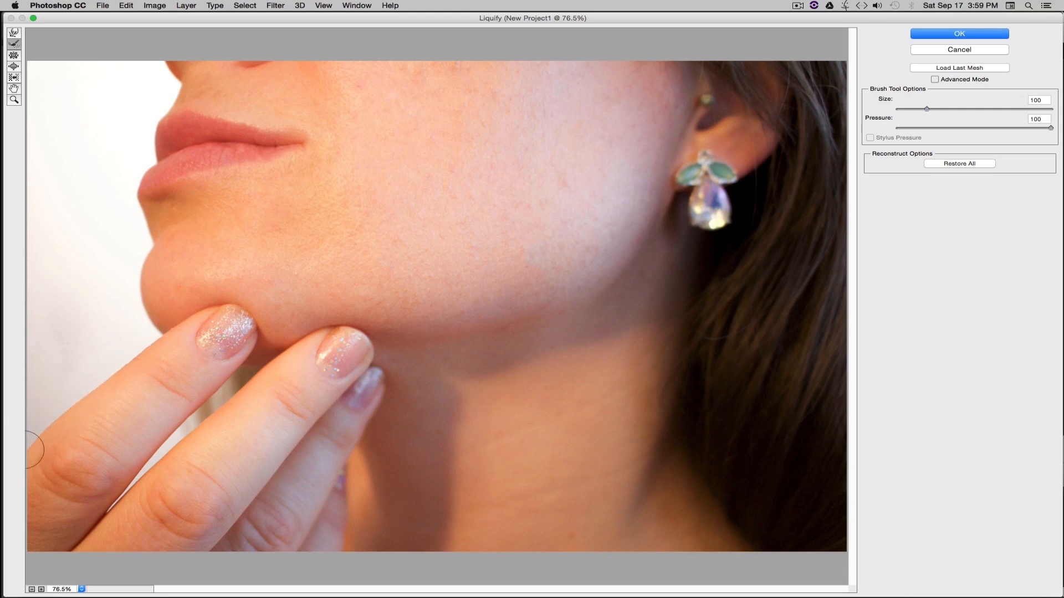
mouse_move(316, 90)
left_mouse_down()
mouse_move(268, 131)
mouse_move(235, 136)
left_mouse_up()
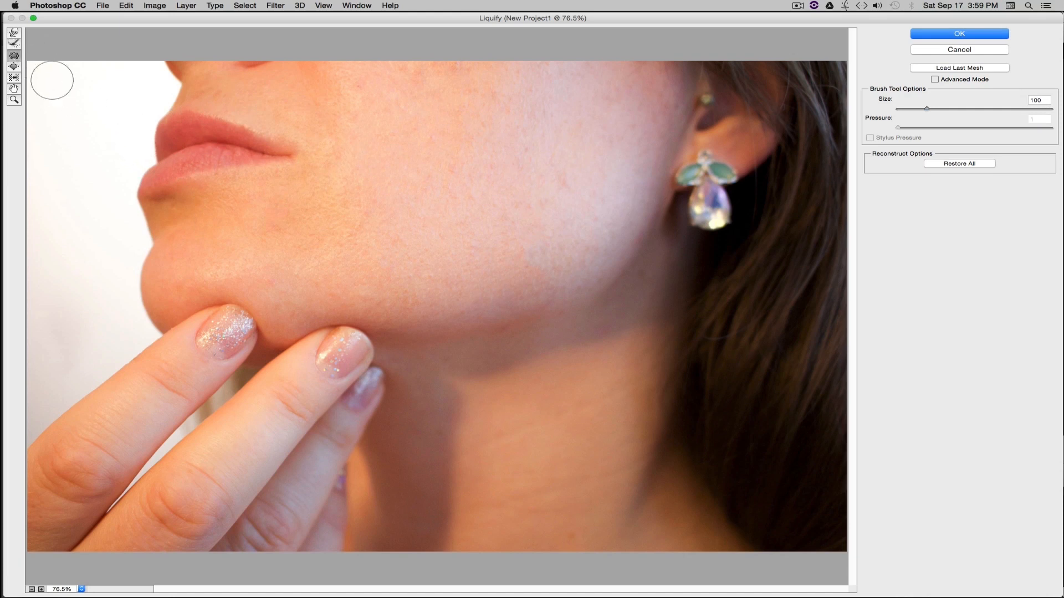
Step: Shrink the chin area and the earring's drop stone with the Pucker tool at brush size 206
left_click(14, 56)
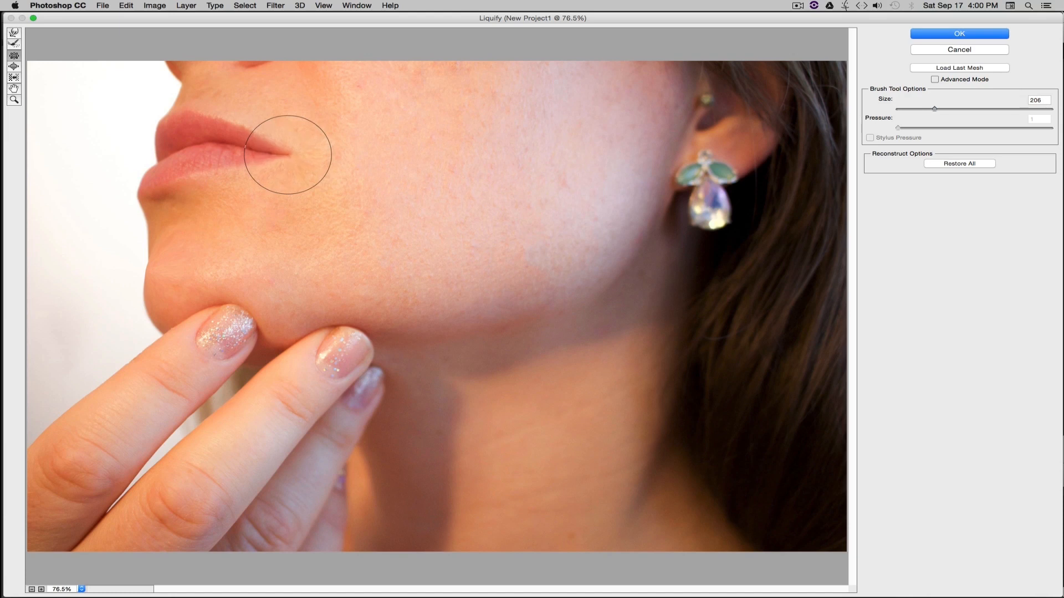
left_click_drag(701, 206, 711, 208)
left_click(714, 208)
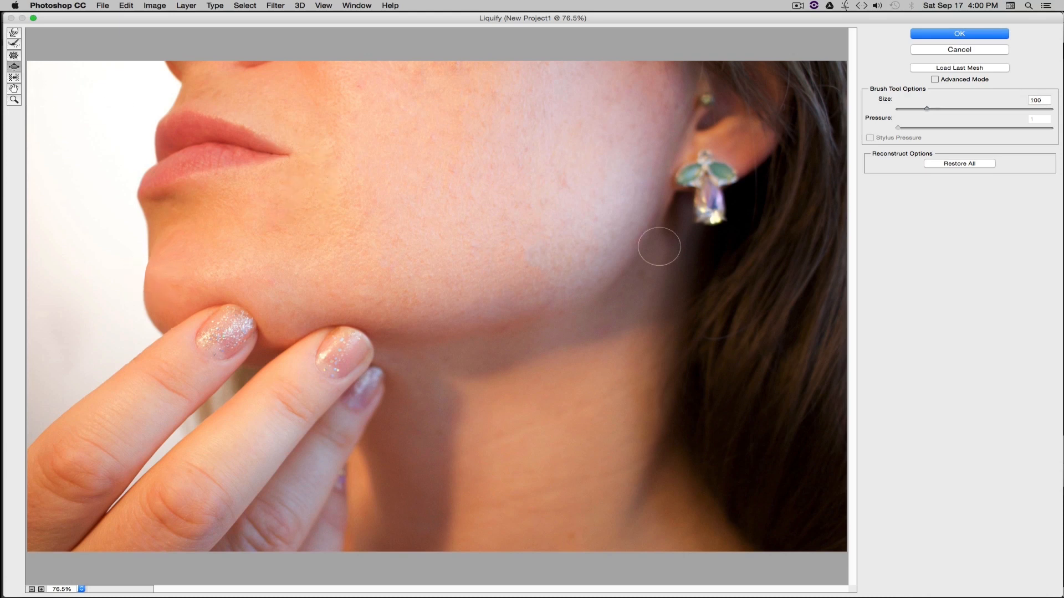
Step: Enlarge the earring's drop stone with the Bloat tool at brush size 163
left_click(931, 109)
left_click(707, 209)
left_click(712, 209)
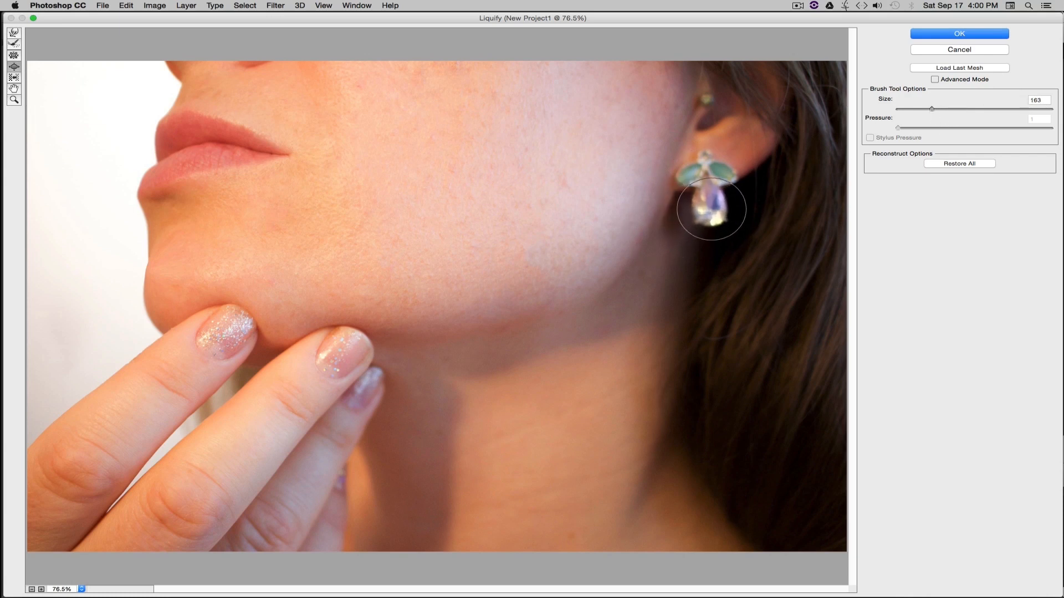
left_click(708, 206)
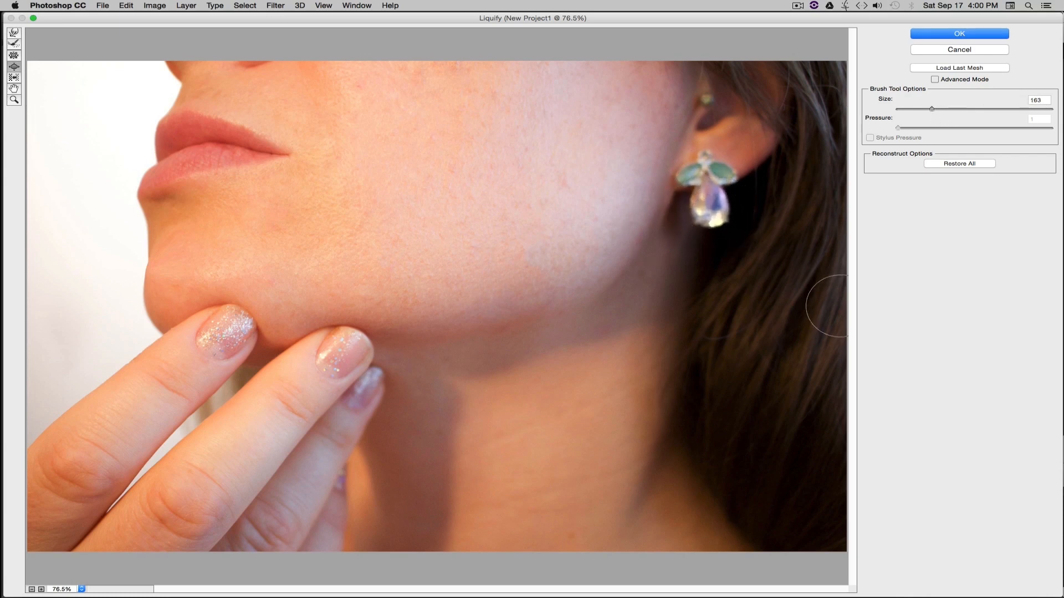
Step: Try a Push Left stroke at brush size 409 from the fingertips across the neck, and undo it
left_click(14, 78)
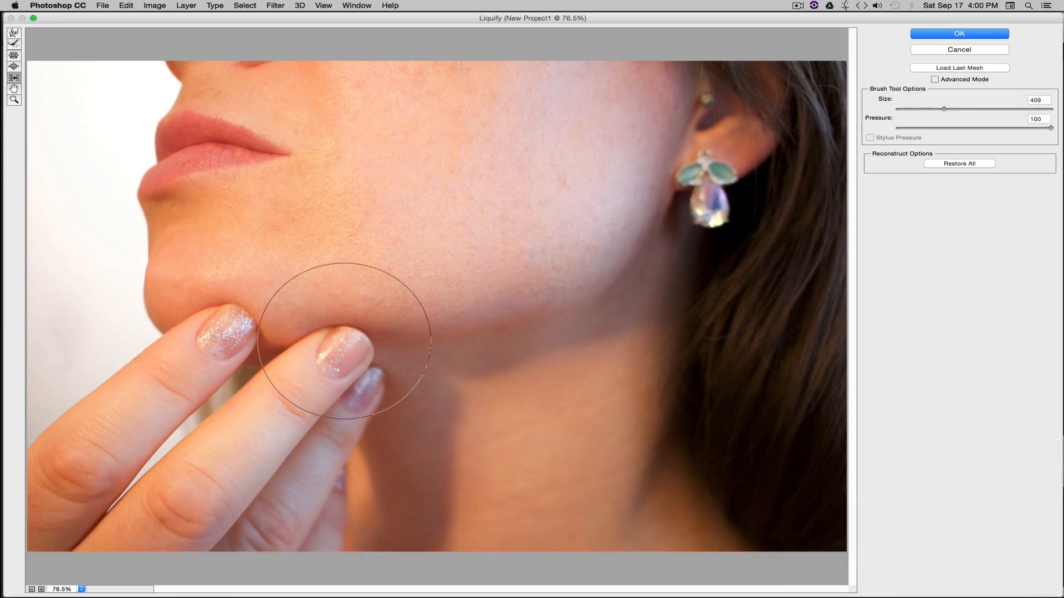
mouse_move(334, 345)
left_mouse_down()
mouse_move(490, 345)
mouse_move(233, 346)
mouse_move(530, 329)
mouse_move(196, 355)
mouse_move(522, 338)
mouse_move(634, 369)
mouse_move(656, 411)
mouse_move(675, 394)
mouse_move(640, 305)
mouse_move(500, 270)
mouse_move(267, 273)
mouse_move(200, 365)
mouse_move(216, 408)
mouse_move(549, 343)
mouse_move(665, 418)
mouse_move(483, 326)
mouse_move(257, 387)
mouse_move(230, 348)
mouse_move(529, 367)
mouse_move(615, 429)
mouse_move(506, 317)
mouse_move(213, 374)
mouse_move(193, 398)
mouse_move(463, 375)
mouse_move(658, 379)
mouse_move(679, 398)
mouse_move(680, 342)
mouse_move(338, 314)
mouse_move(257, 364)
mouse_move(525, 377)
mouse_move(617, 392)
left_mouse_up()
key("super+z")
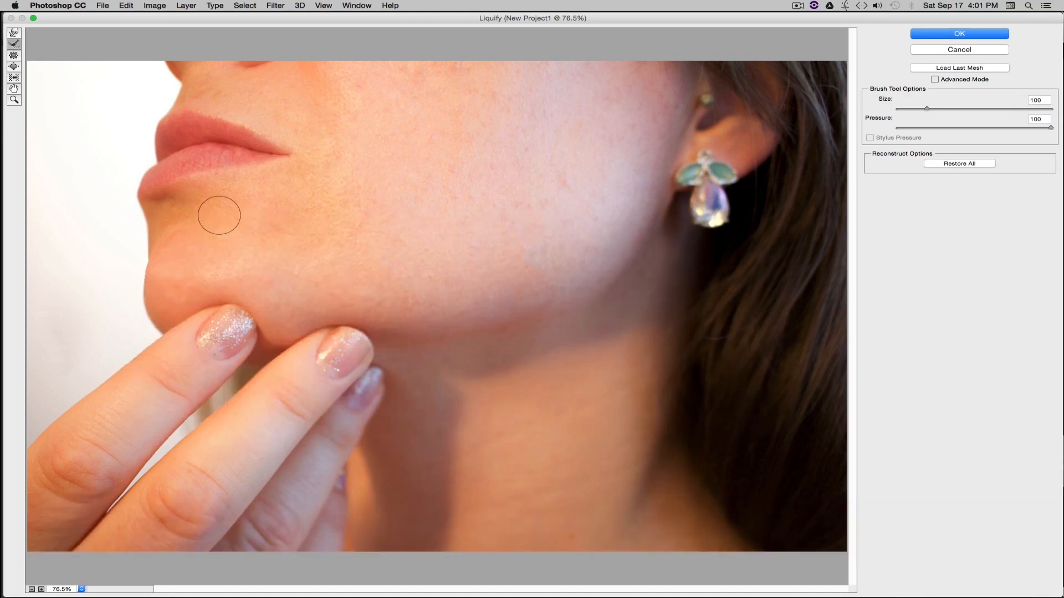
Step: Reconstruct the distorted areas of the photo with a brush size of 1717 and apply the Liquify filter
left_click_drag(927, 108, 972, 108)
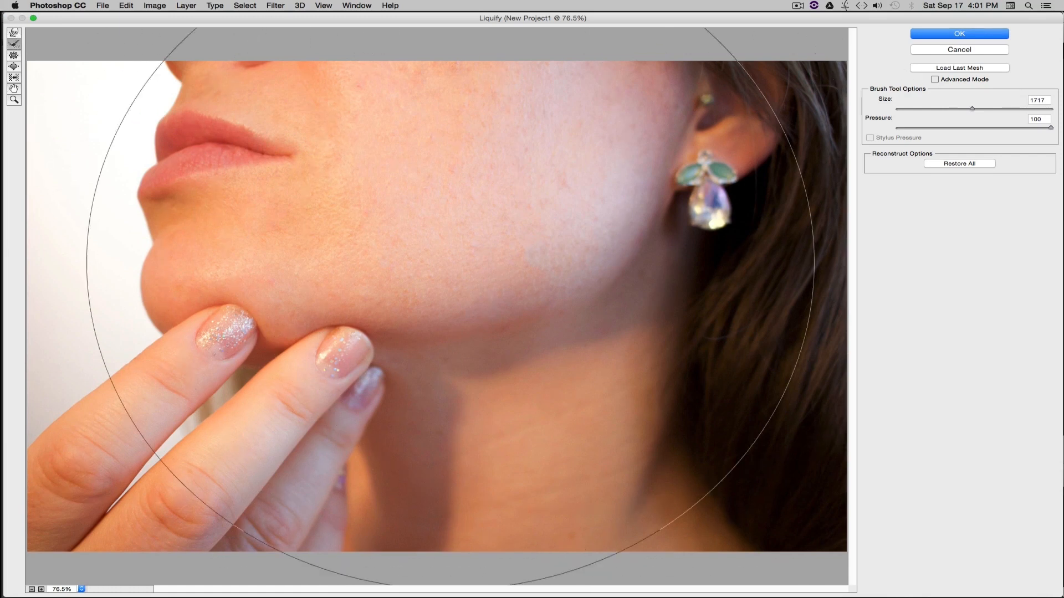
left_click(960, 33)
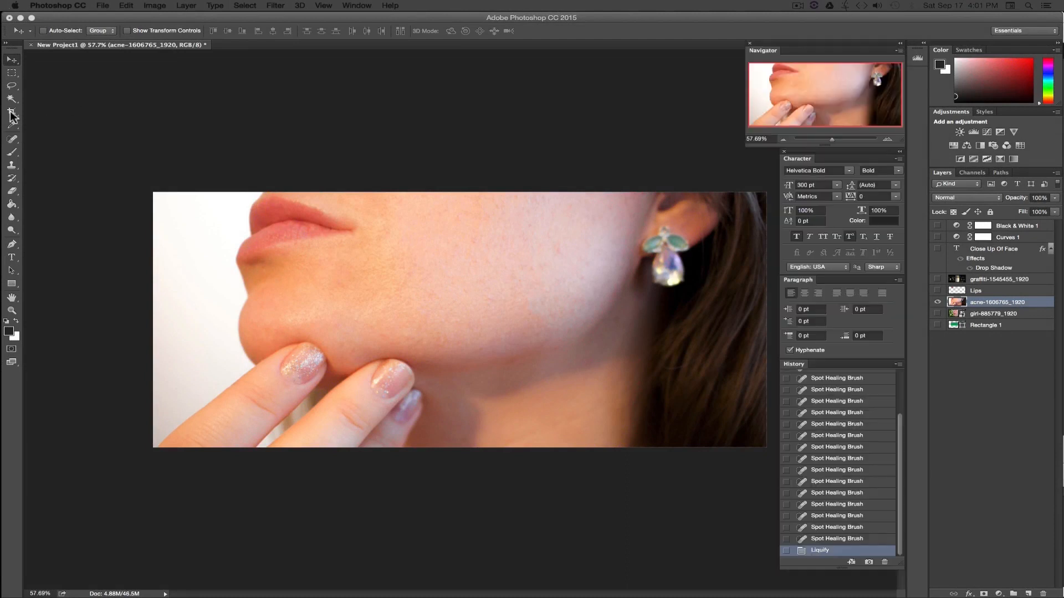
Step: Extend the canvas slightly past the photo's hair-side edge with the Crop tool
left_click(11, 111)
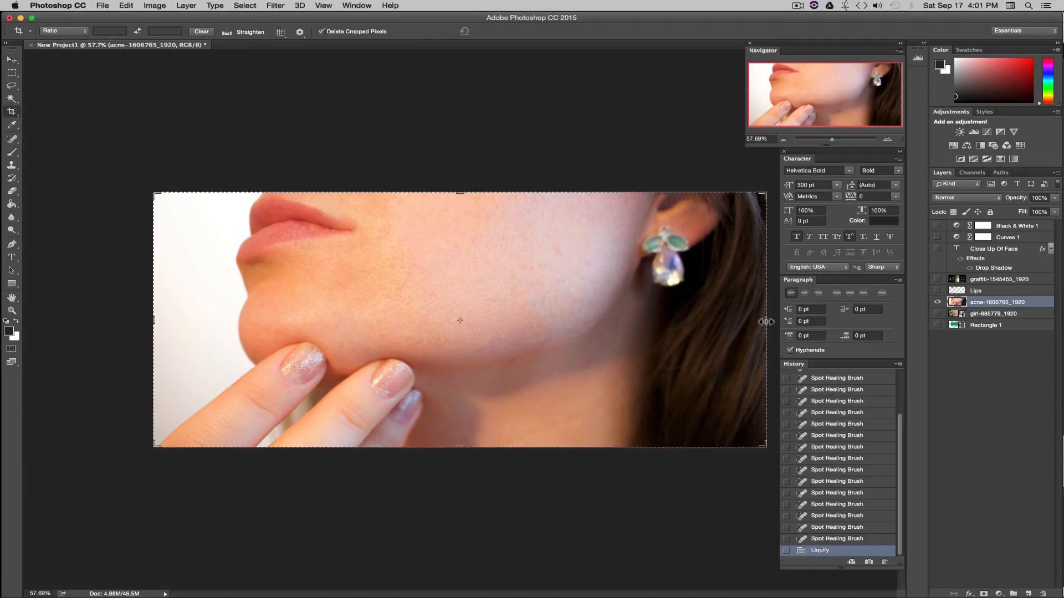
left_click_drag(765, 320, 781, 321)
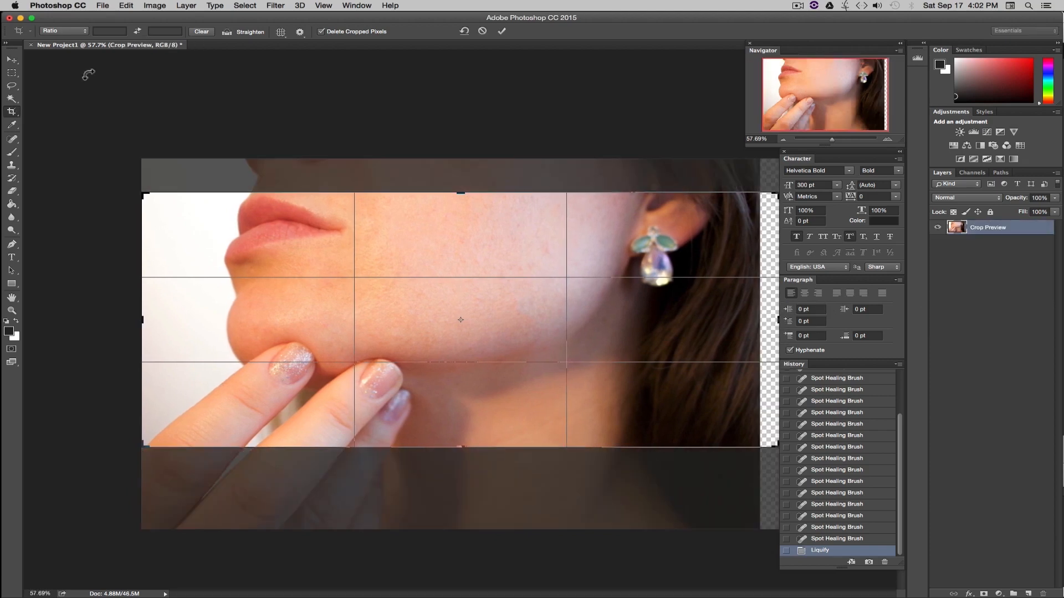
key("Return")
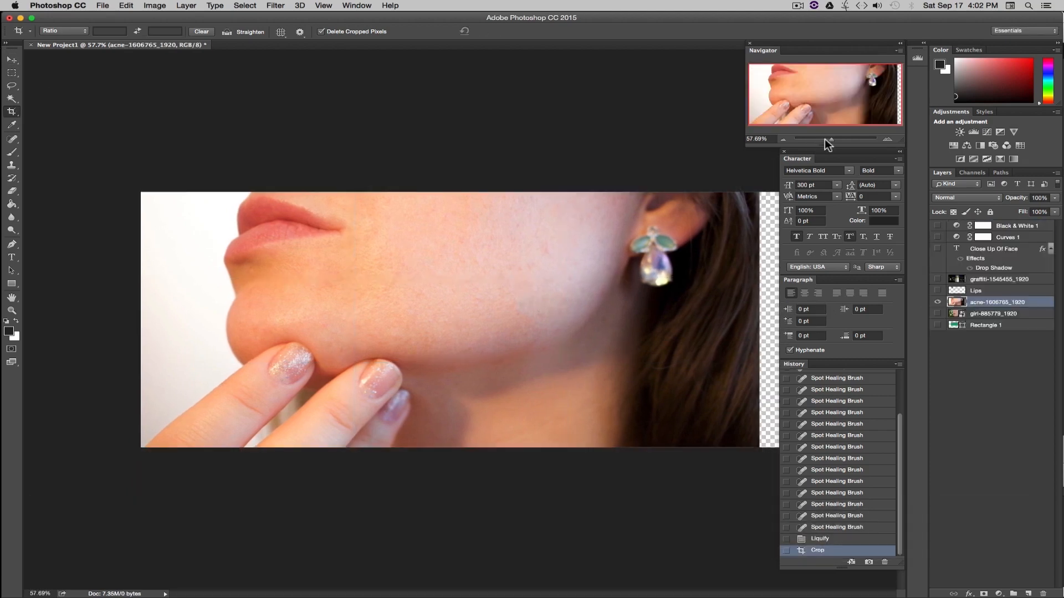
left_click_drag(827, 139, 831, 140)
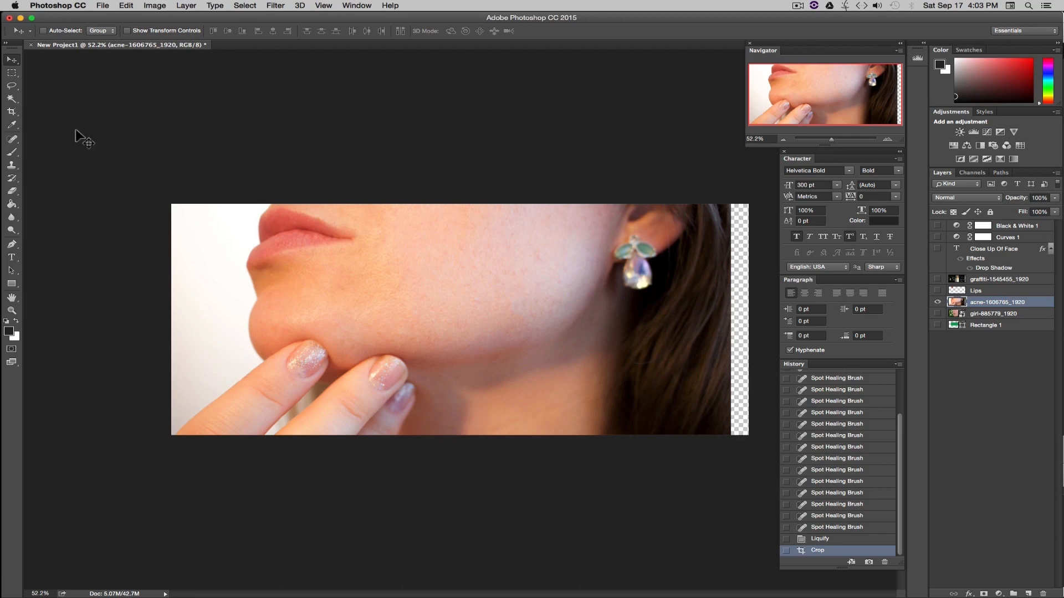
Step: Select the transparent strip beside the hair, fill it using Content-Aware at 100% opacity, and deselect it
left_click(11, 74)
left_click_drag(749, 204, 729, 446)
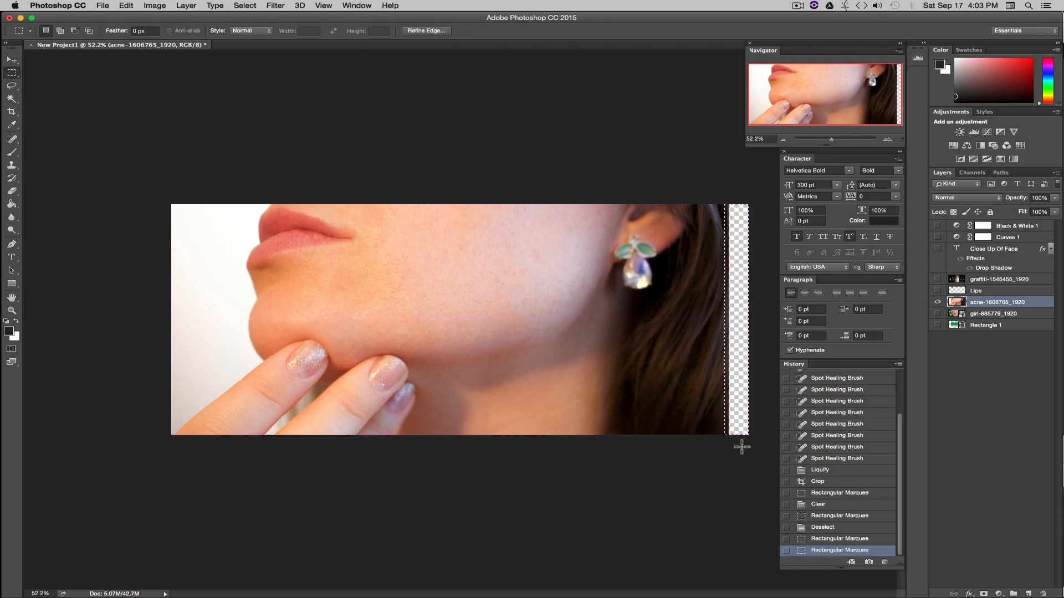
key("shift+BackSpace")
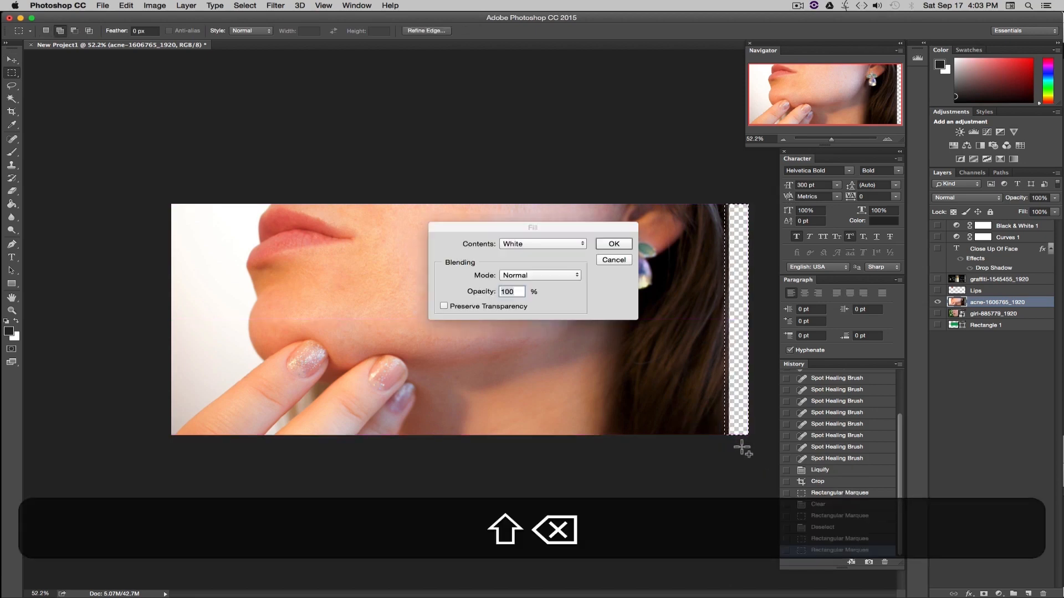
left_click(525, 244)
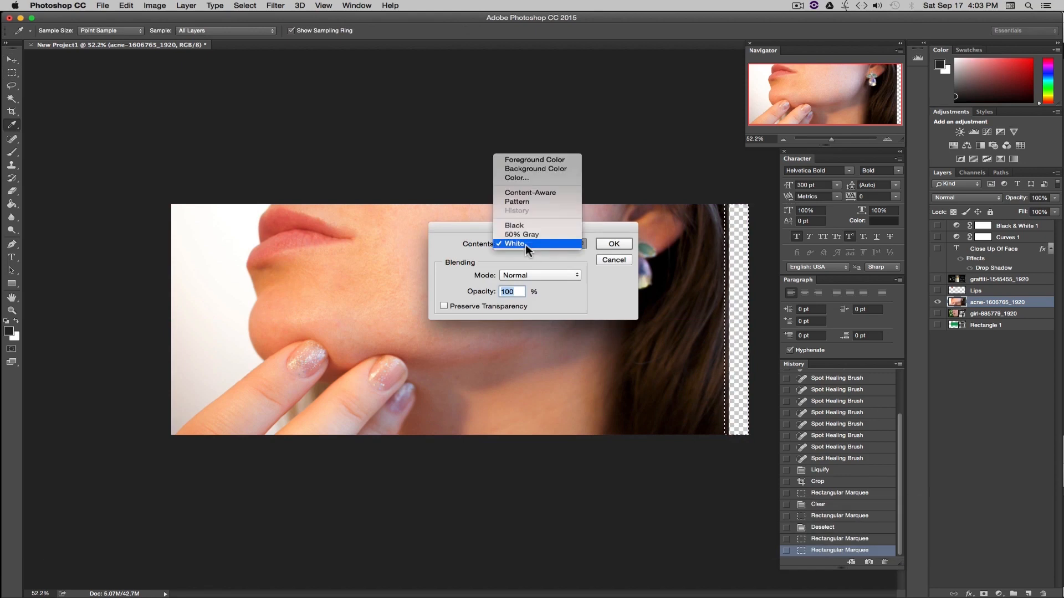
left_click(546, 192)
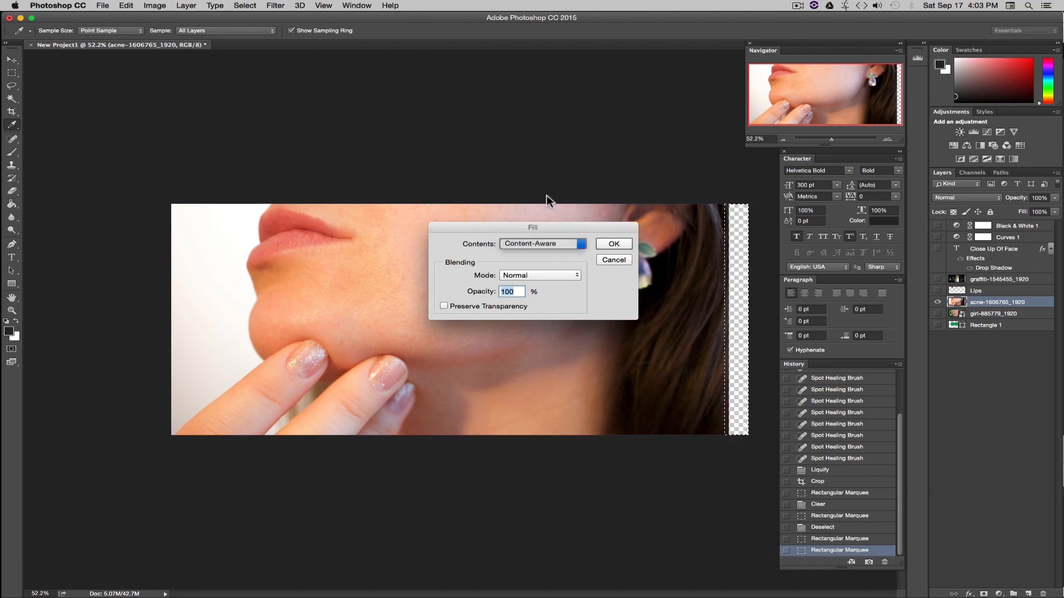
left_click(614, 245)
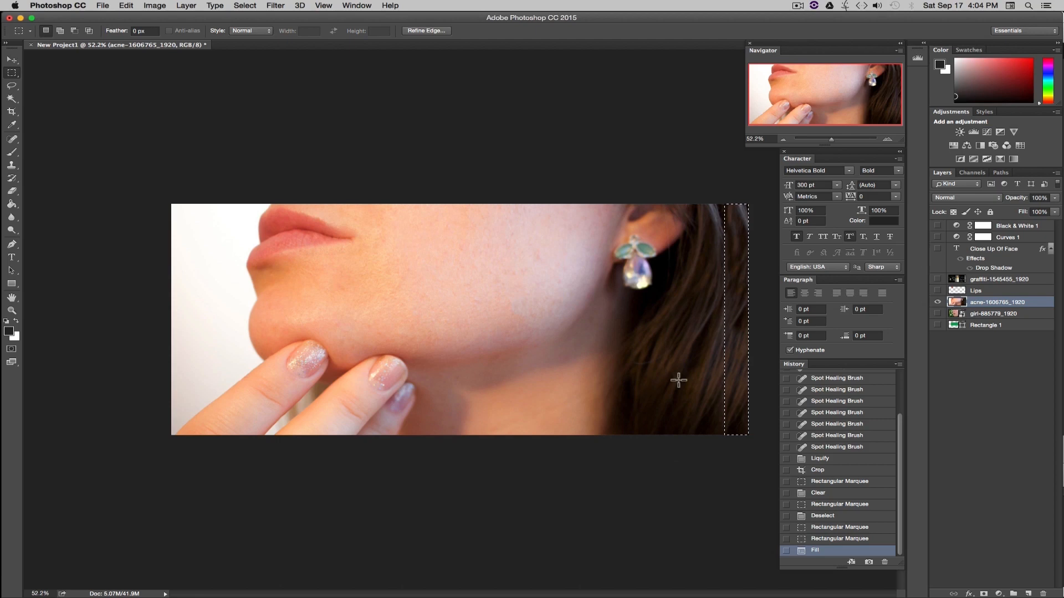
key("super+d")
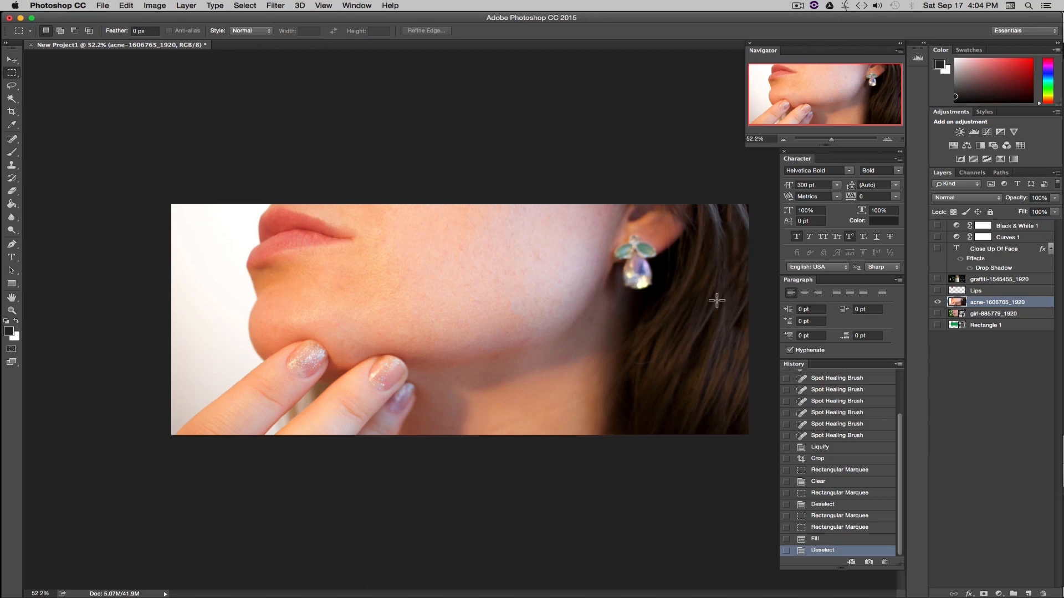
Step: Select the upper hair corner of the photo, refill it with Content-Aware, and clear the selection
left_click_drag(723, 247, 751, 201)
key("shift+BackSpace")
left_click(615, 243)
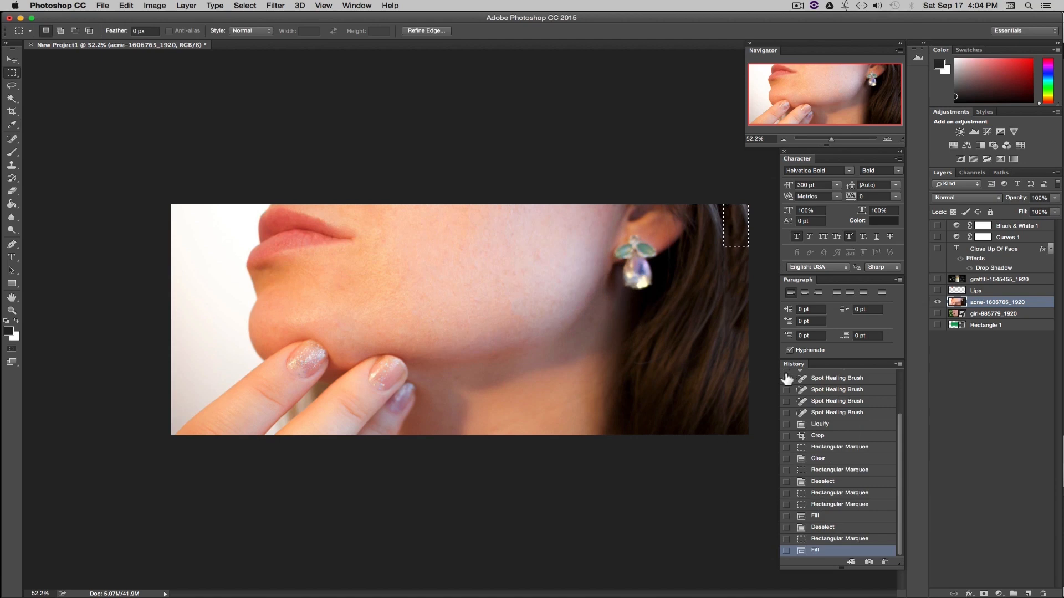
key("super+d")
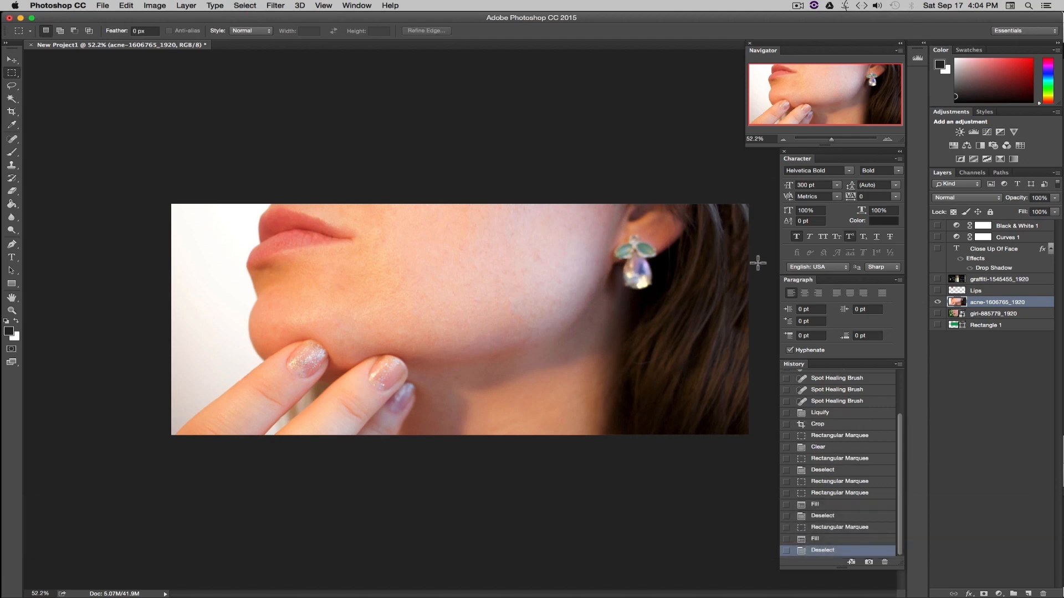
Step: Refill a tall rectangular patch over the hair seam below the corner with Content-Aware, and deselect it
left_click_drag(738, 242, 713, 336)
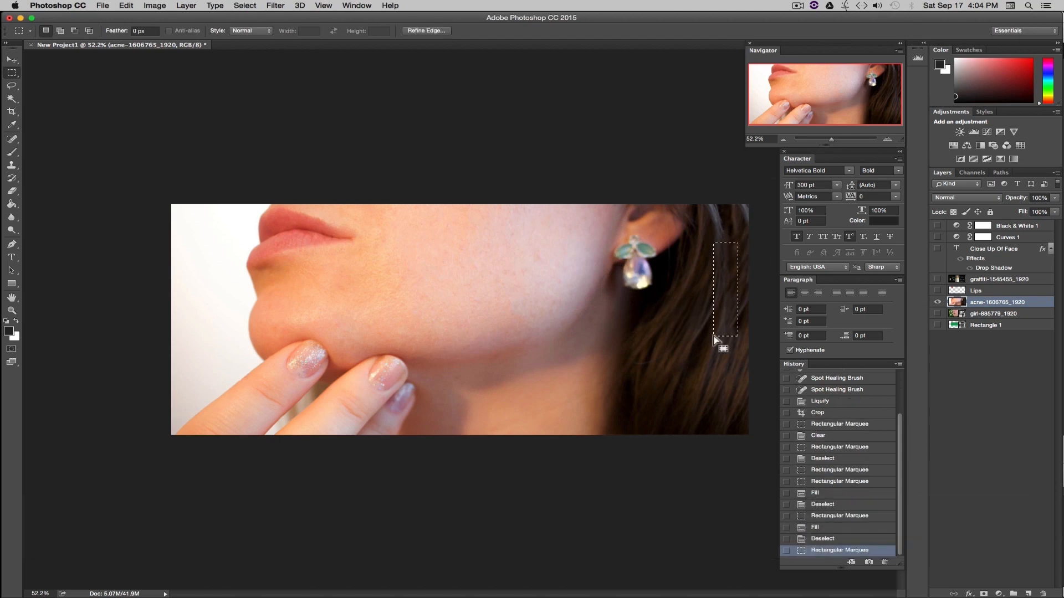
key("shift+BackSpace")
key("shift+Return")
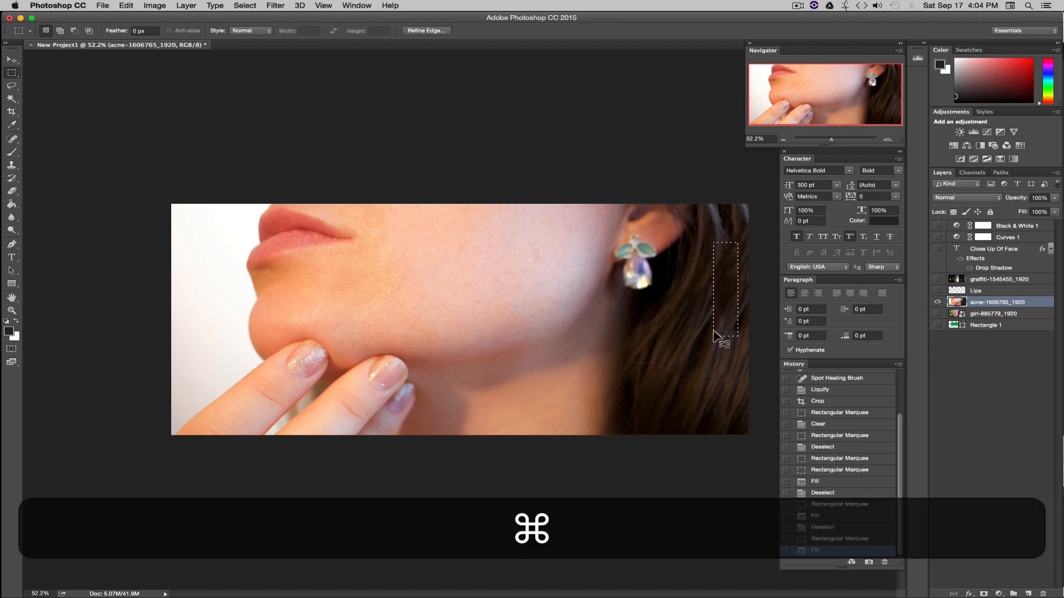
key("super+d")
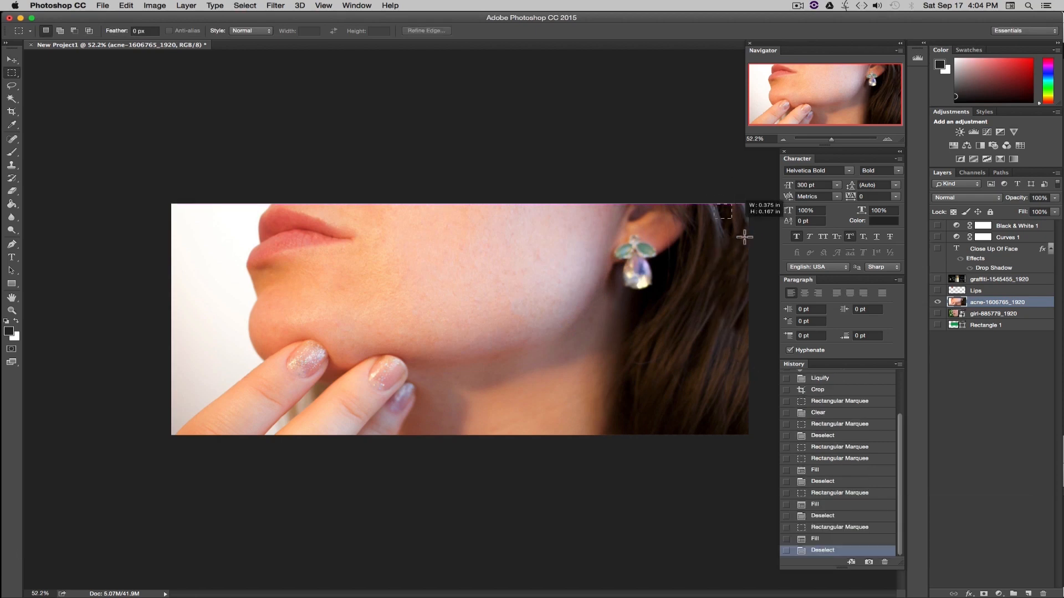
Step: Select a slightly wider rectangle in the upper hair corner and apply another Content-Aware fill
left_click_drag(748, 244, 713, 203)
key("shift+BackSpace")
left_click(618, 249)
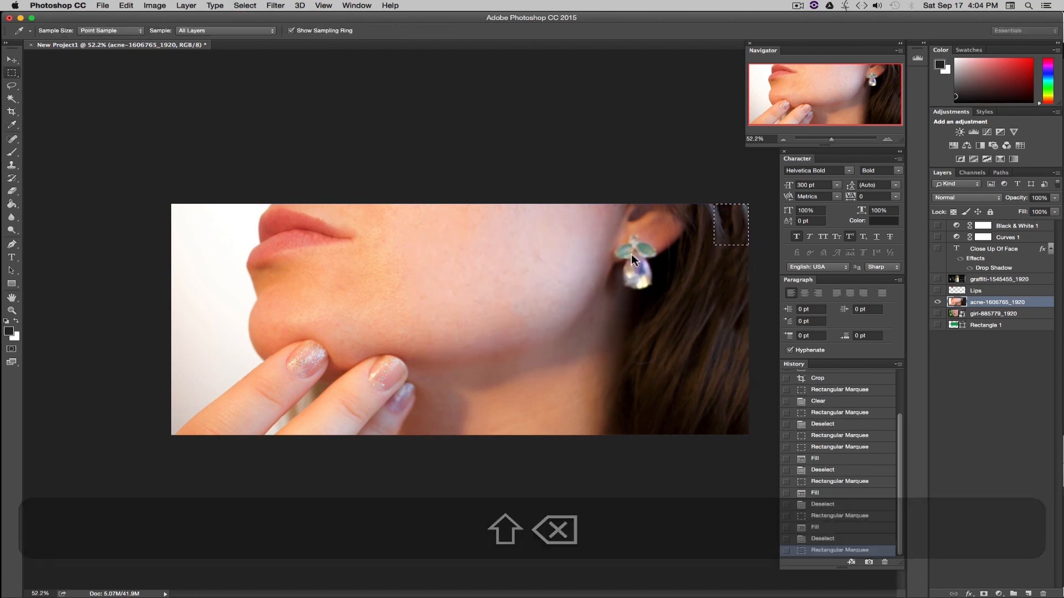
Step: Clear the hair-corner selection and extend the canvas below the photo by a thin strip with the Crop tool
key("super+d")
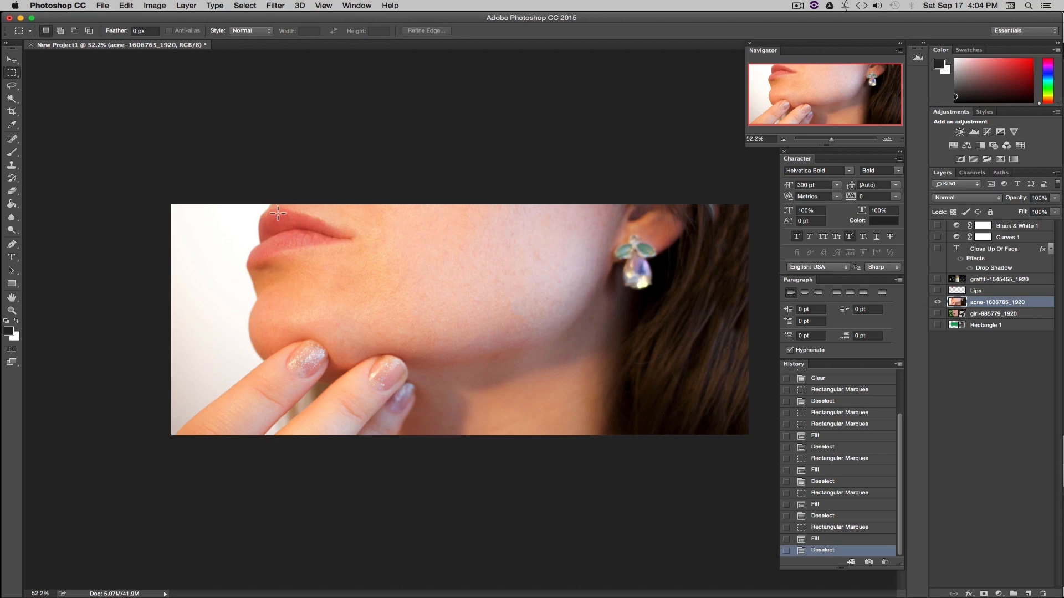
key("c")
left_click_drag(461, 435, 461, 441)
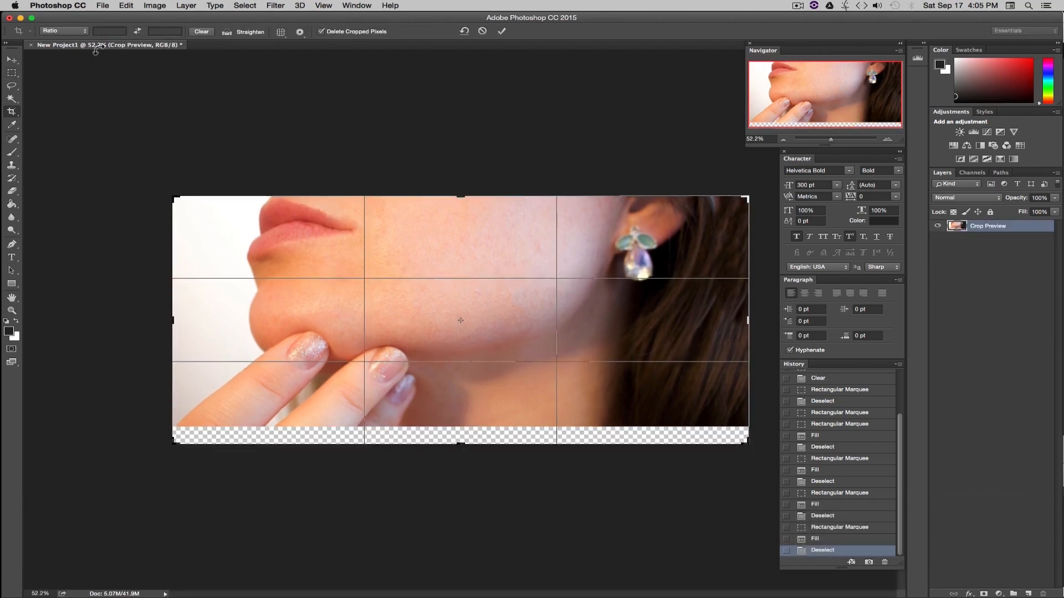
left_click(12, 60)
left_click(624, 202)
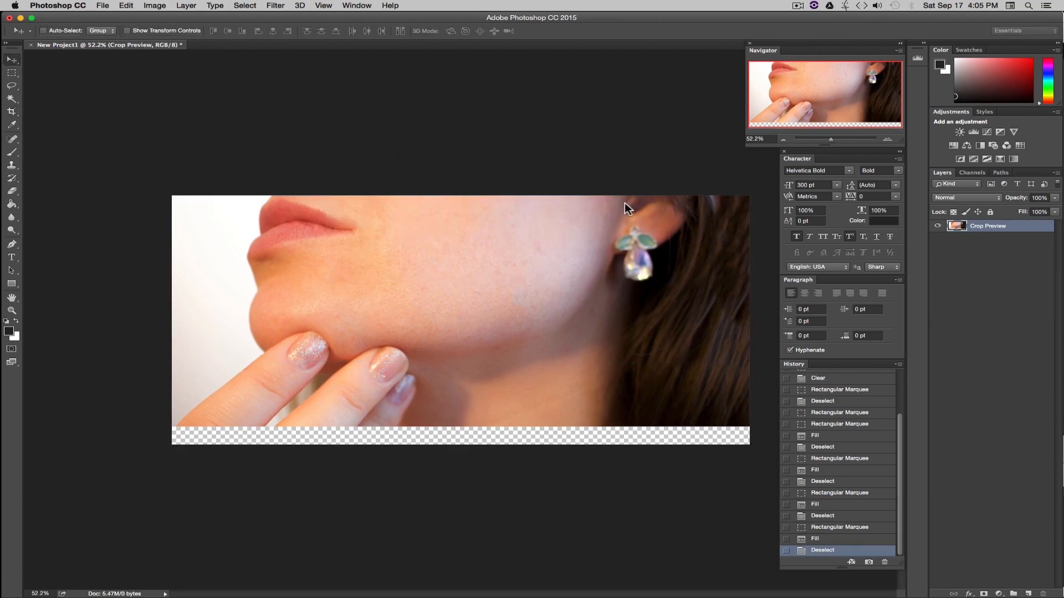
Step: Select the transparent strip below the photo, fill it using Content-Aware at 100% opacity, and deselect it
left_click(12, 73)
left_click_drag(749, 453, 151, 425)
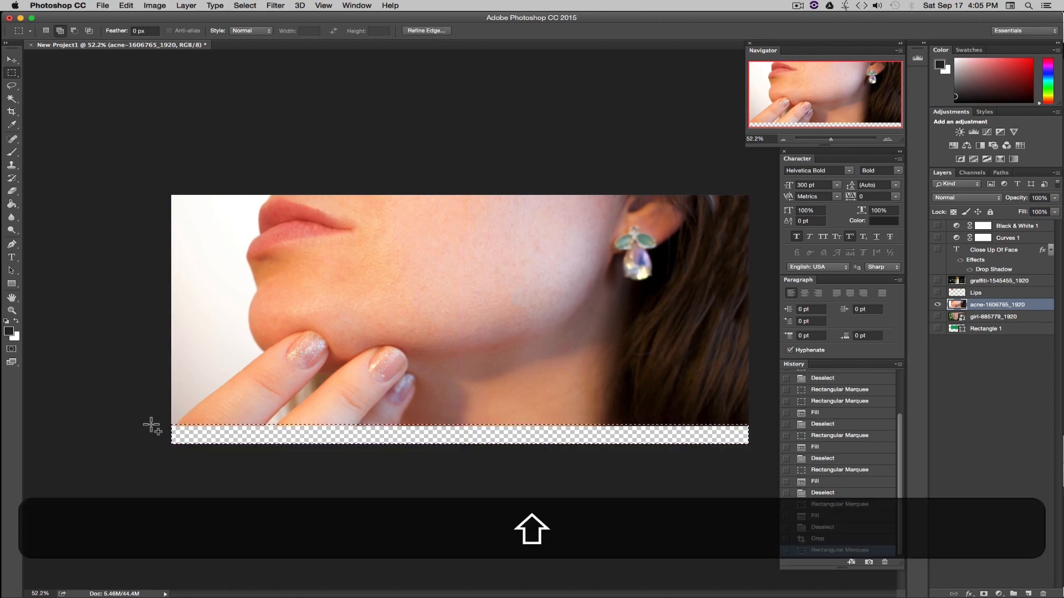
key("shift+BackSpace")
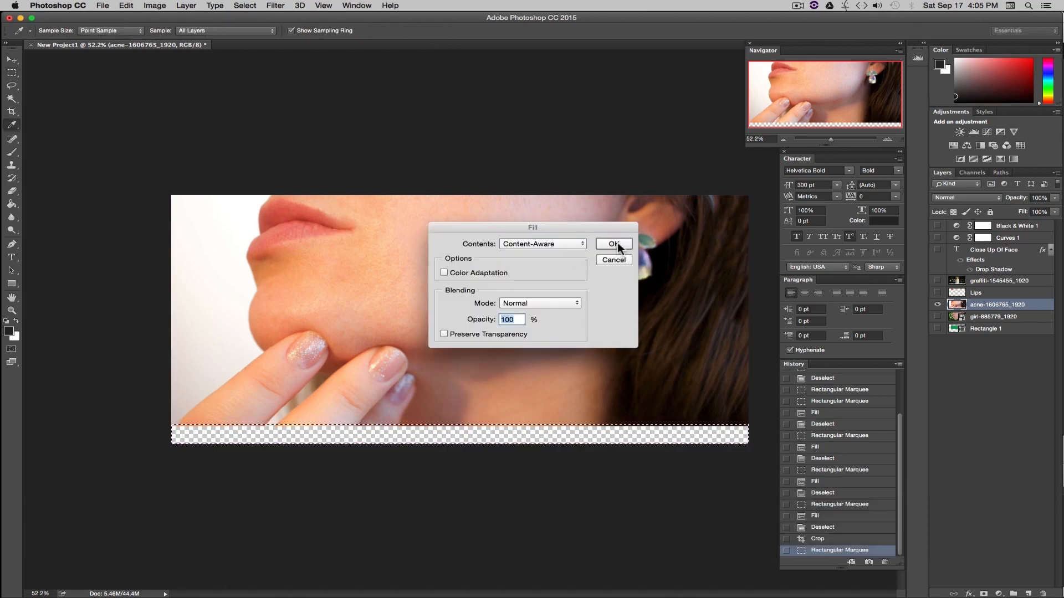
left_click(614, 244)
key("super+d")
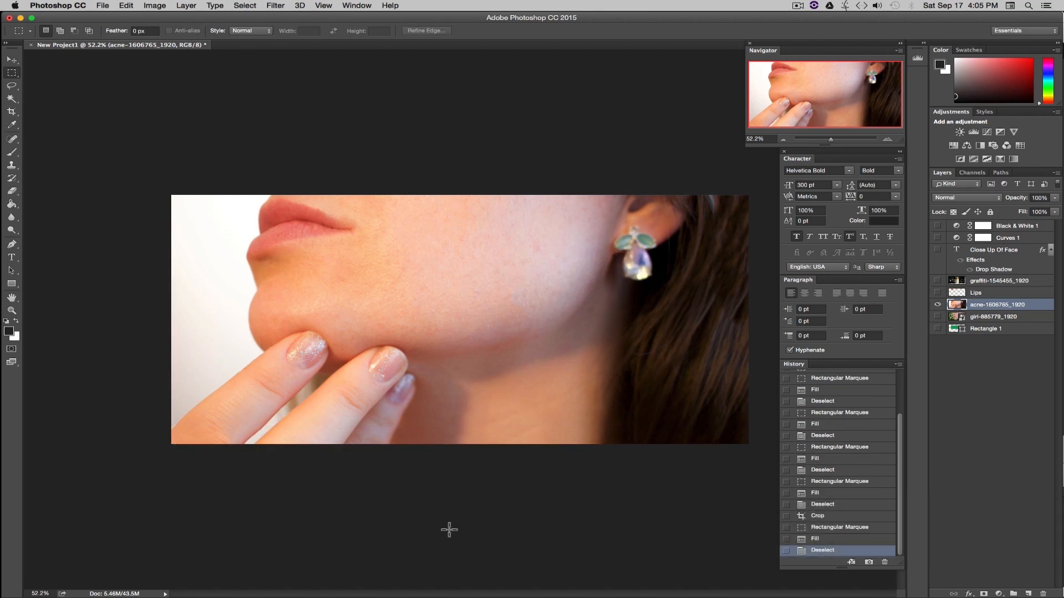
Step: Compare the lower strip before and after the Content-Aware fill using the history states, and clear the selection
key("super+z")
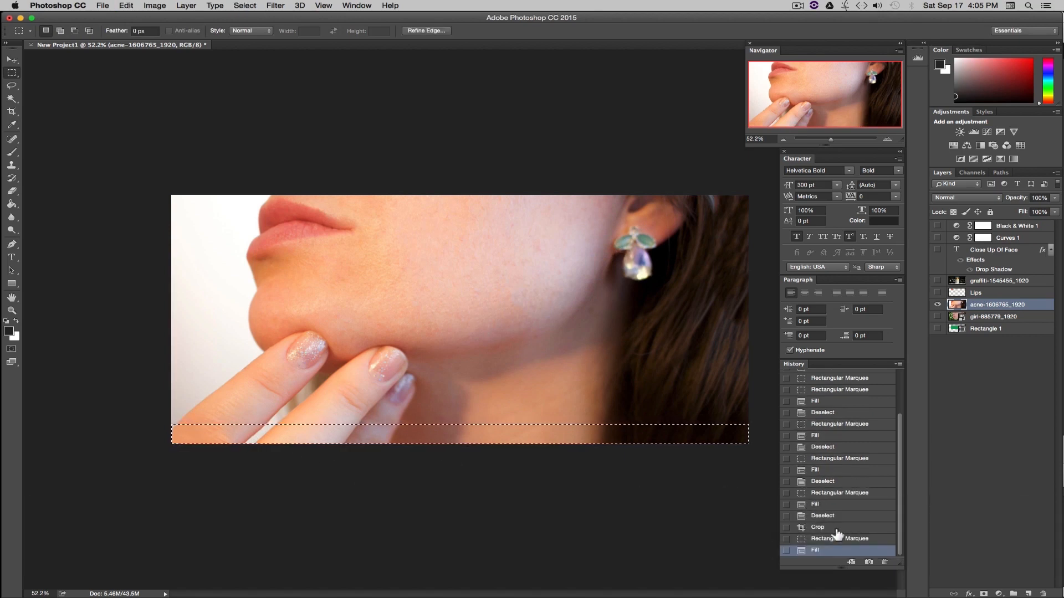
left_click(836, 539)
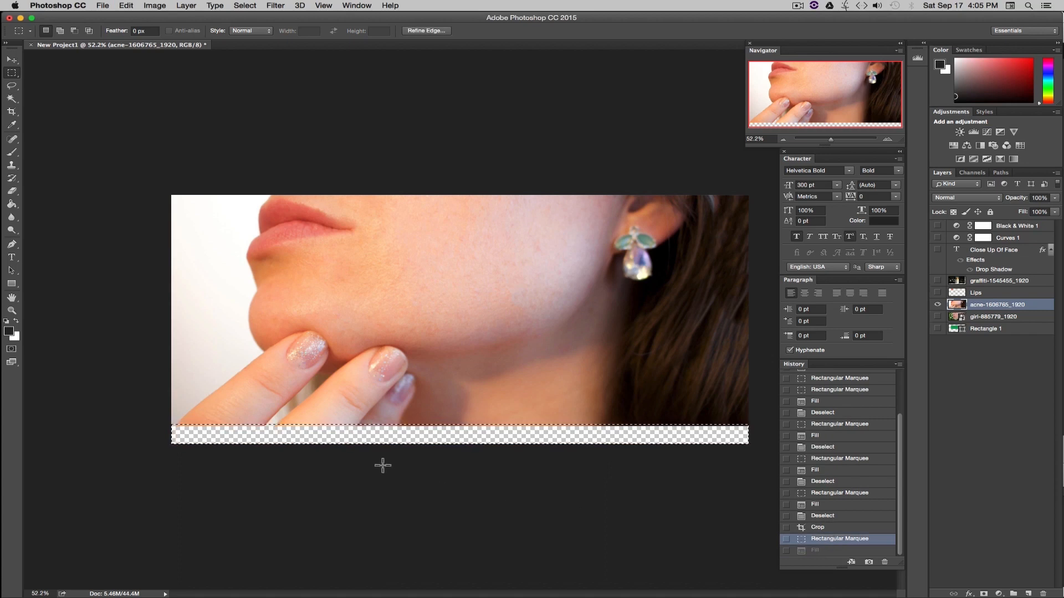
left_click(821, 552)
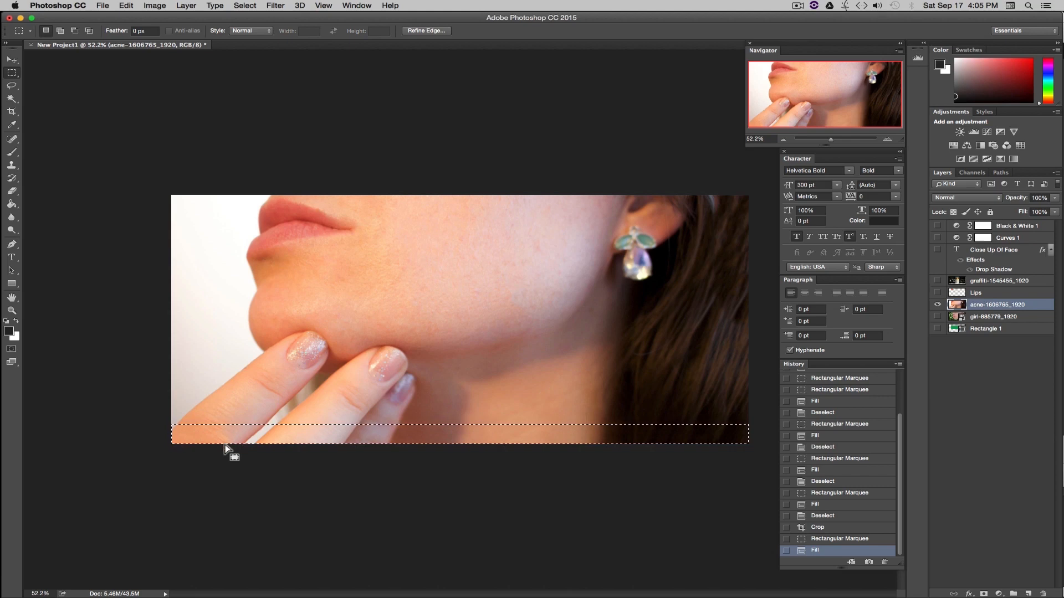
left_click(367, 438)
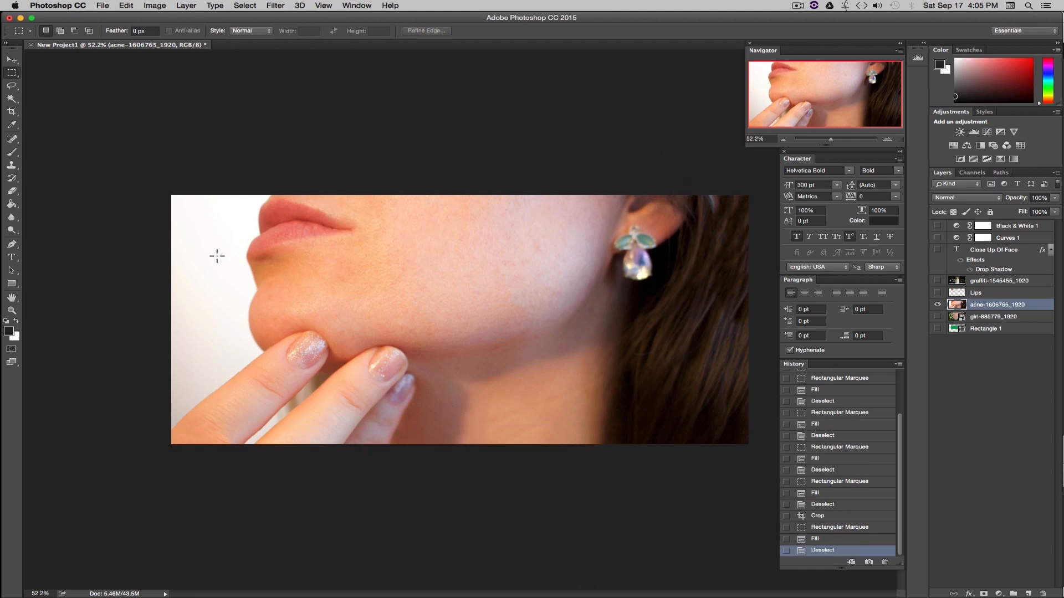
Step: Extend the canvas by a narrow vertical strip on the side the lips face with the Crop tool
key("c")
mouse_move(172, 319)
left_mouse_down()
mouse_move(149, 320)
mouse_move(162, 320)
left_mouse_up()
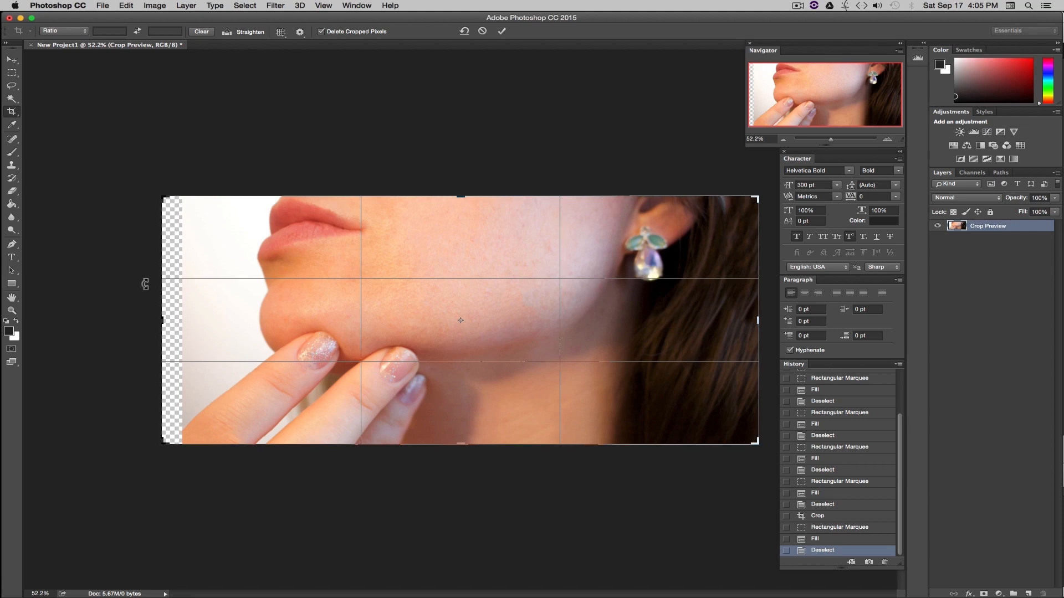
key("Return")
Step: Select the transparent vertical strip beside the white background, fill it using Content-Aware, and deselect it
left_click(11, 73)
left_click_drag(161, 195, 183, 460)
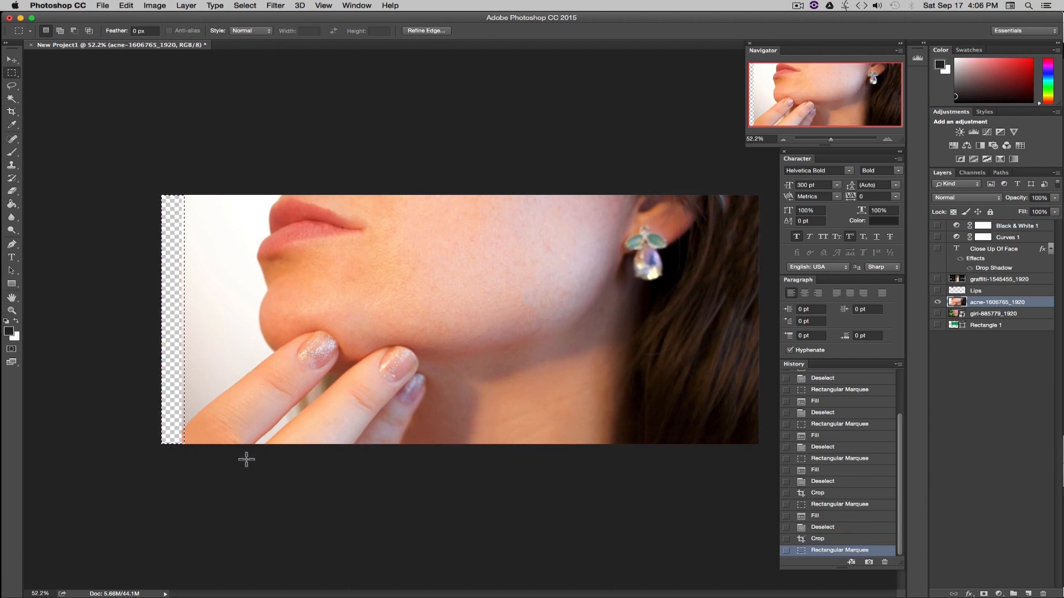
key("shift+BackSpace")
left_click(612, 241)
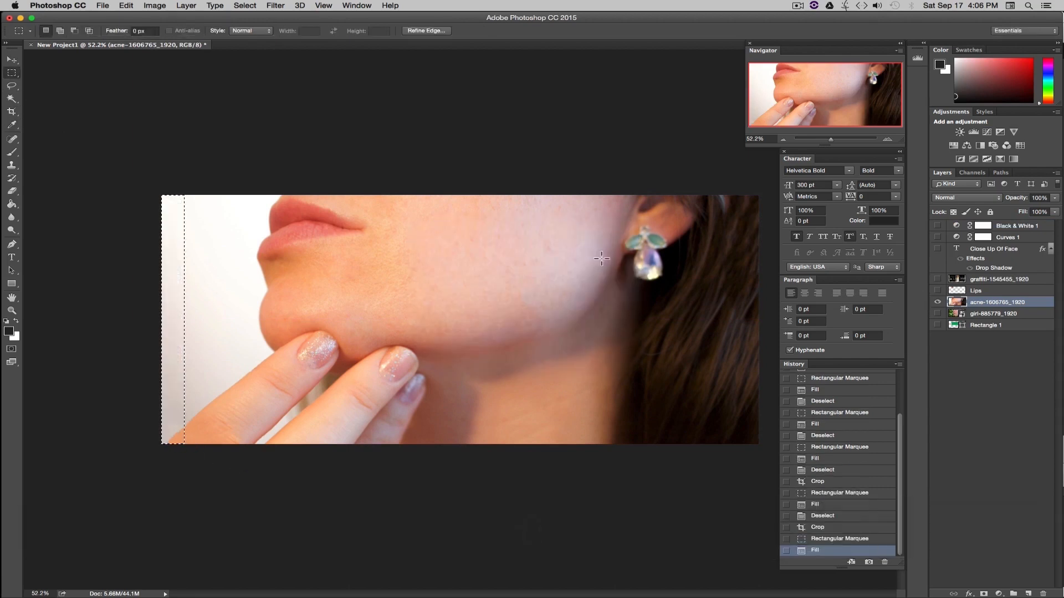
key("super+d")
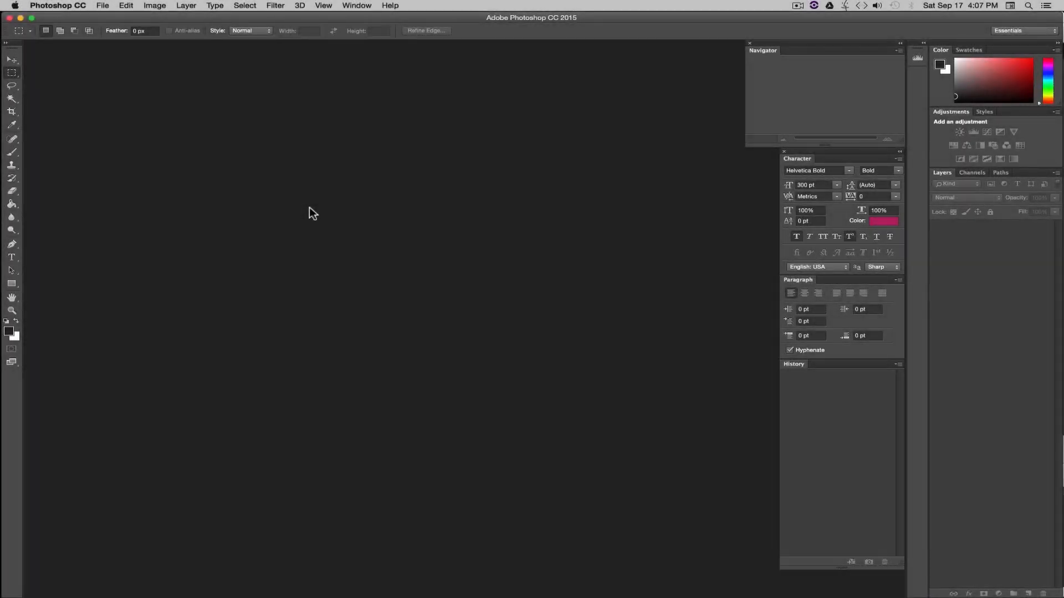
Step: Create a white 1920 x 1080 pixel RGB document at 72 pixels/inch and convert its Background into an editable layer
left_click(103, 5)
left_click(112, 16)
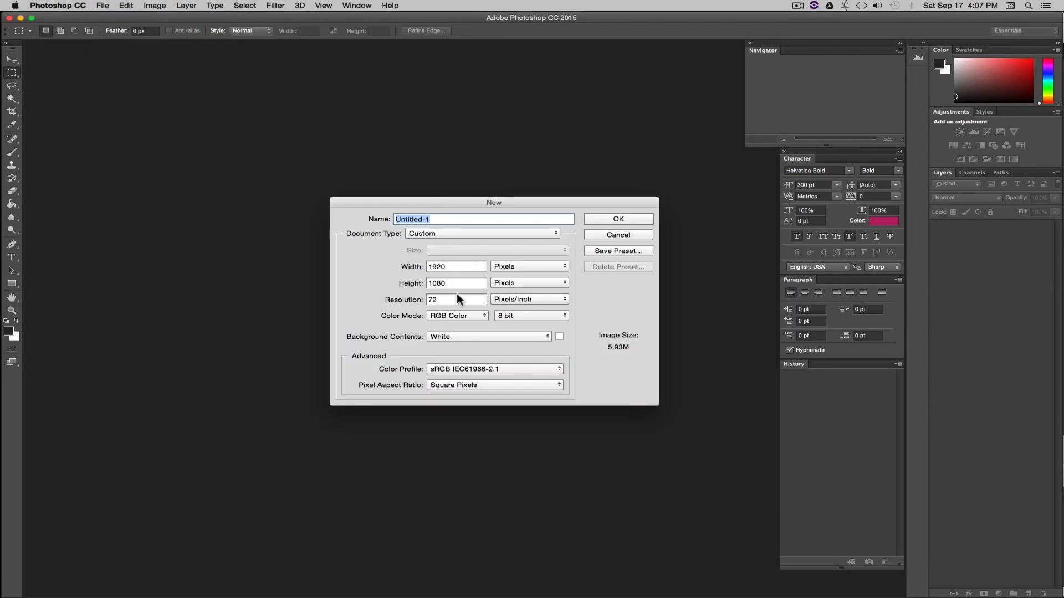
left_click(611, 219)
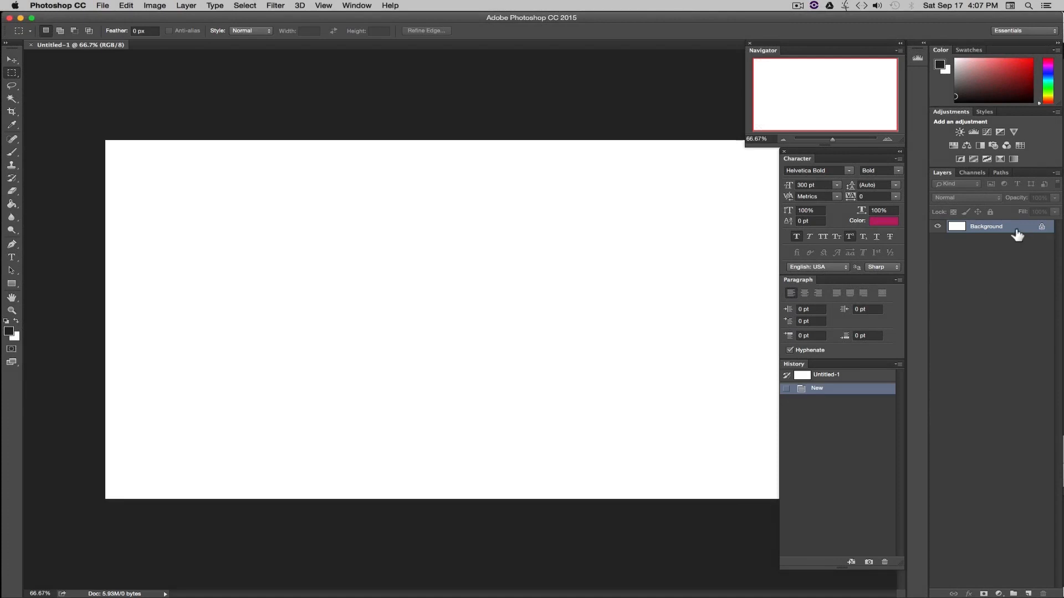
left_click(1042, 229, "alt")
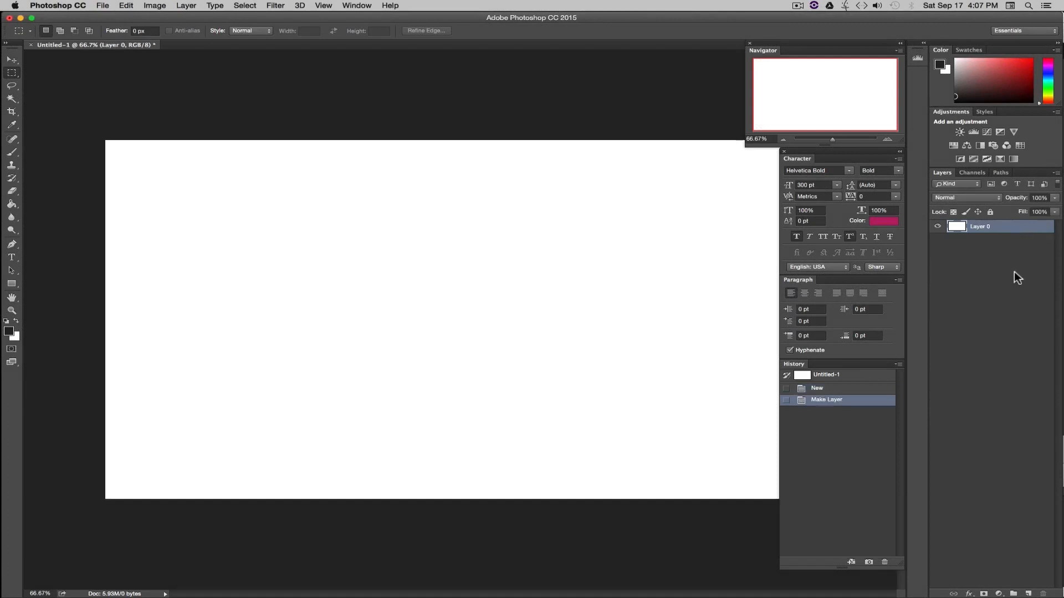
left_click_drag(833, 142, 831, 140)
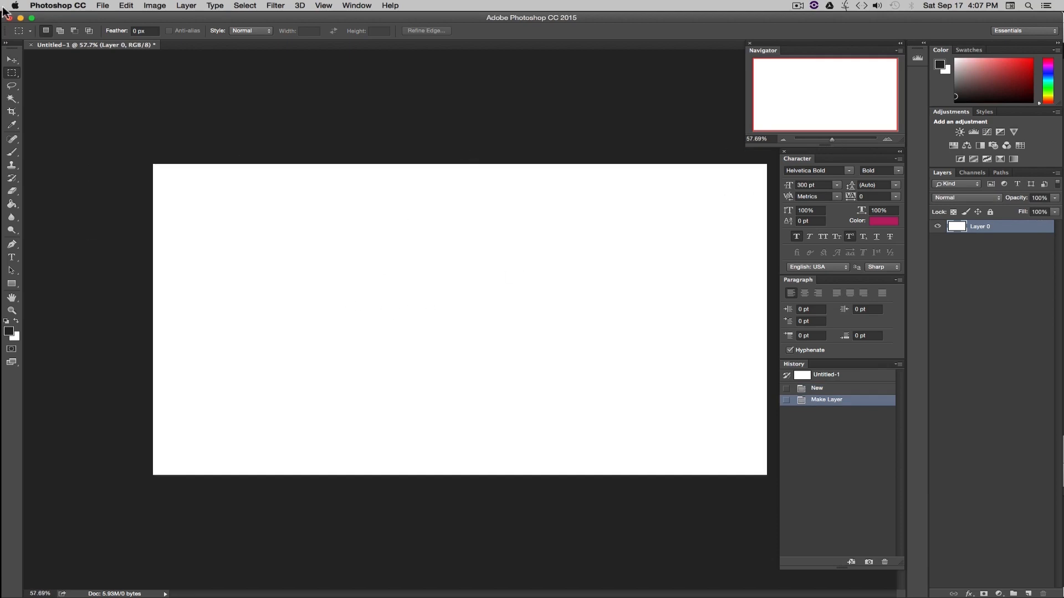
Step: Switch to Finder, collapse the Images folder, and expand the Logos folder in Photoshop Course Training
key("super+Tab")
key("super+Tab")
key("super+Tab")
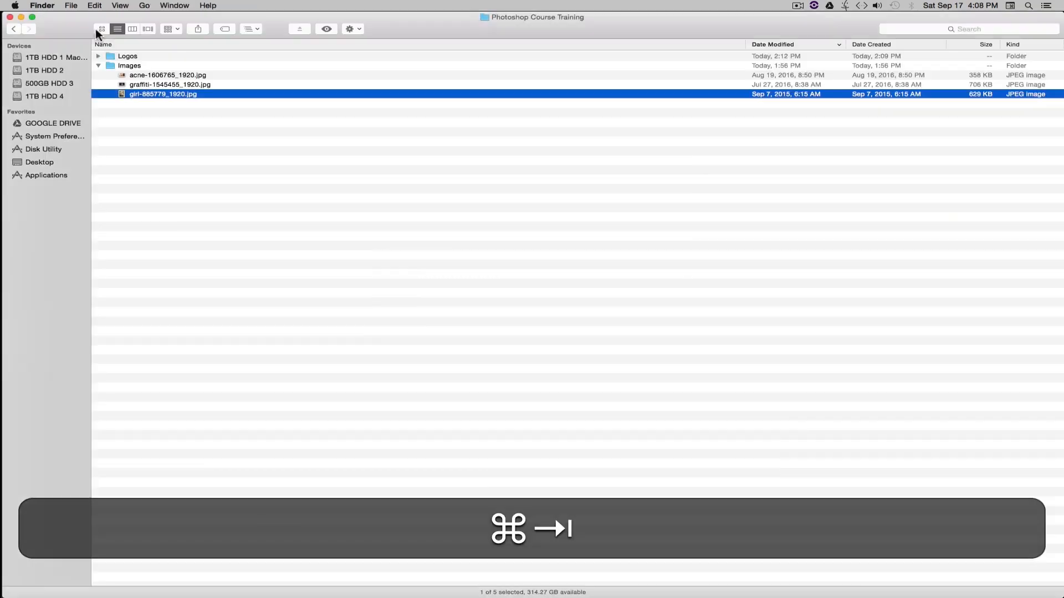
left_click(98, 65)
left_click(99, 56)
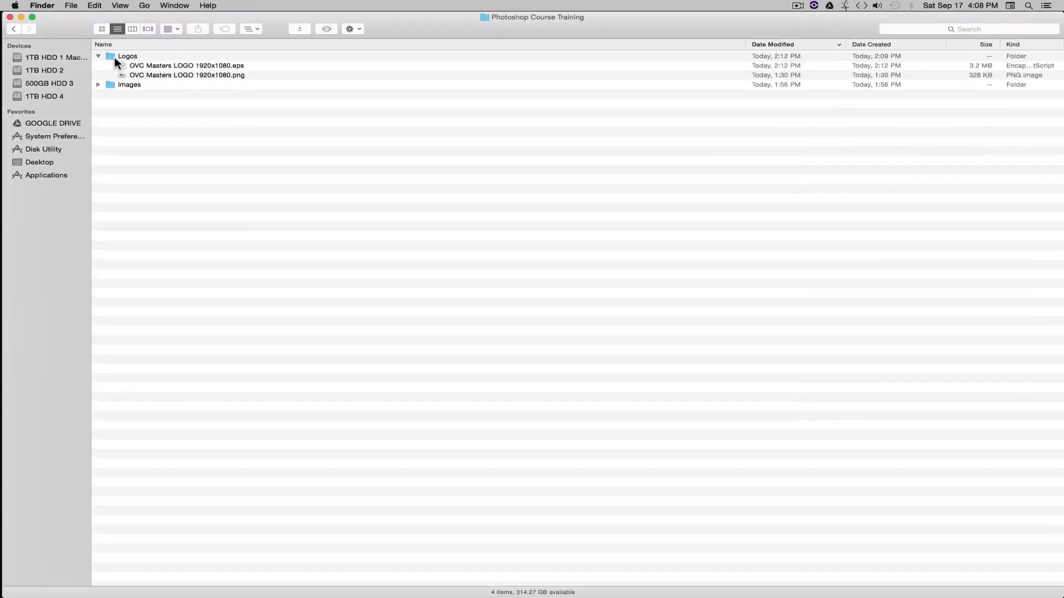
Step: Place OVC Masters LOGO 1920x1080.png from Finder into the untitled Photoshop document, centered on the canvas
left_click(251, 76)
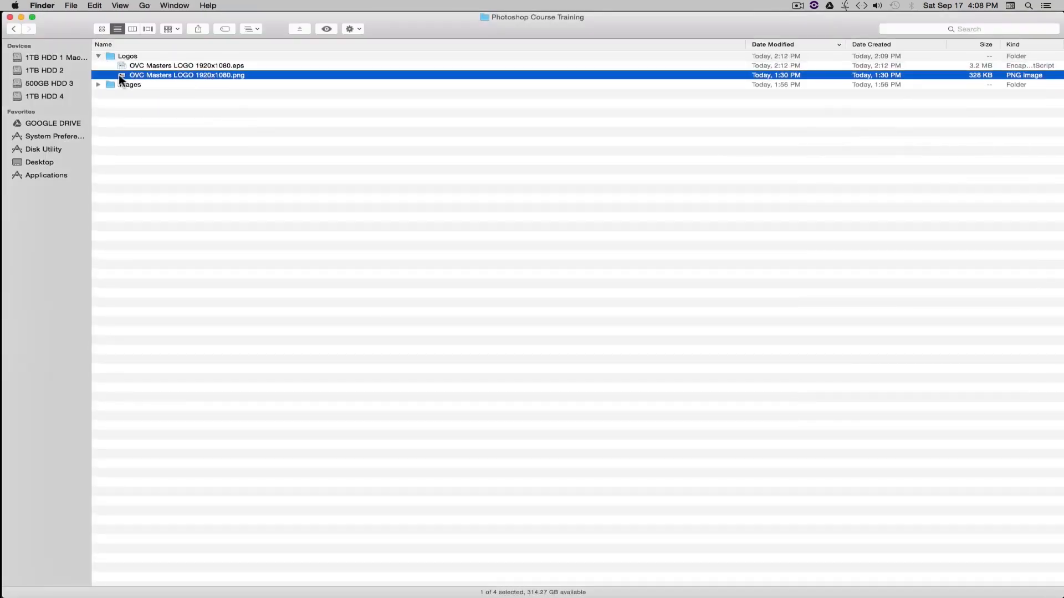
left_click_drag(120, 73, 540, 314)
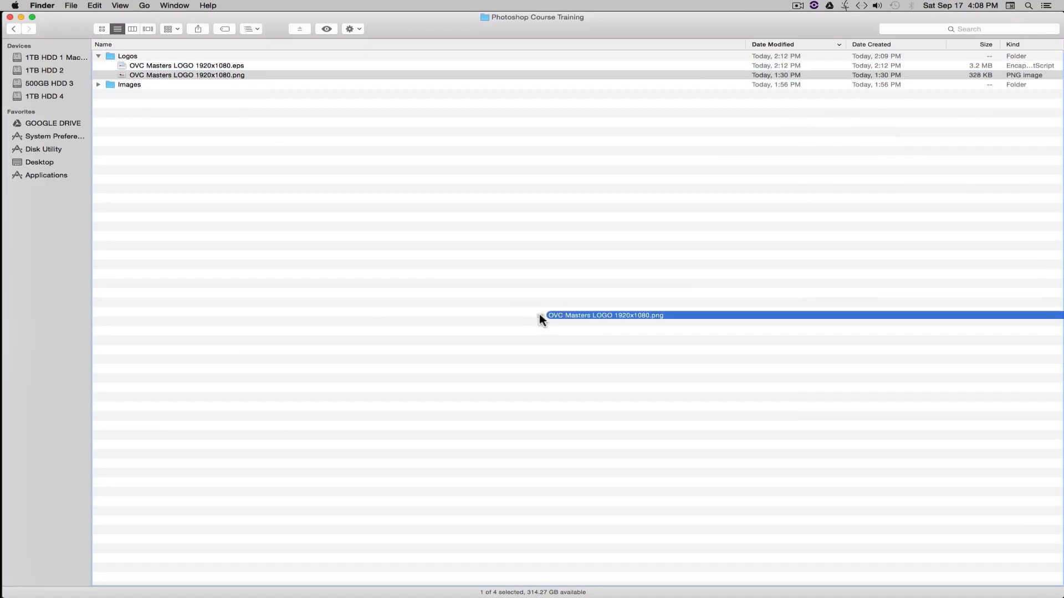
key("super+Tab")
left_click_drag(540, 313, 490, 349)
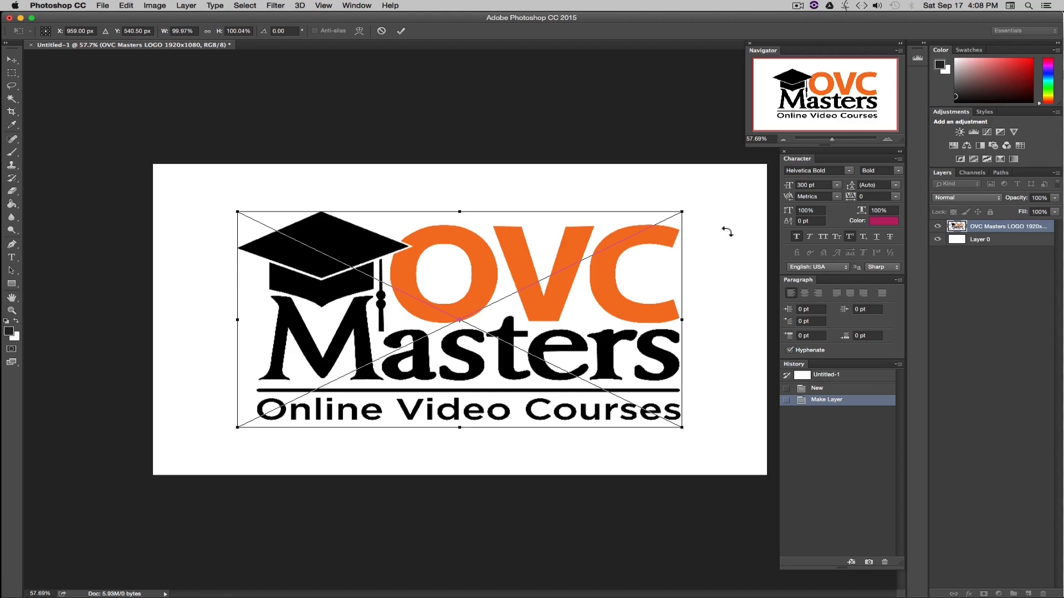
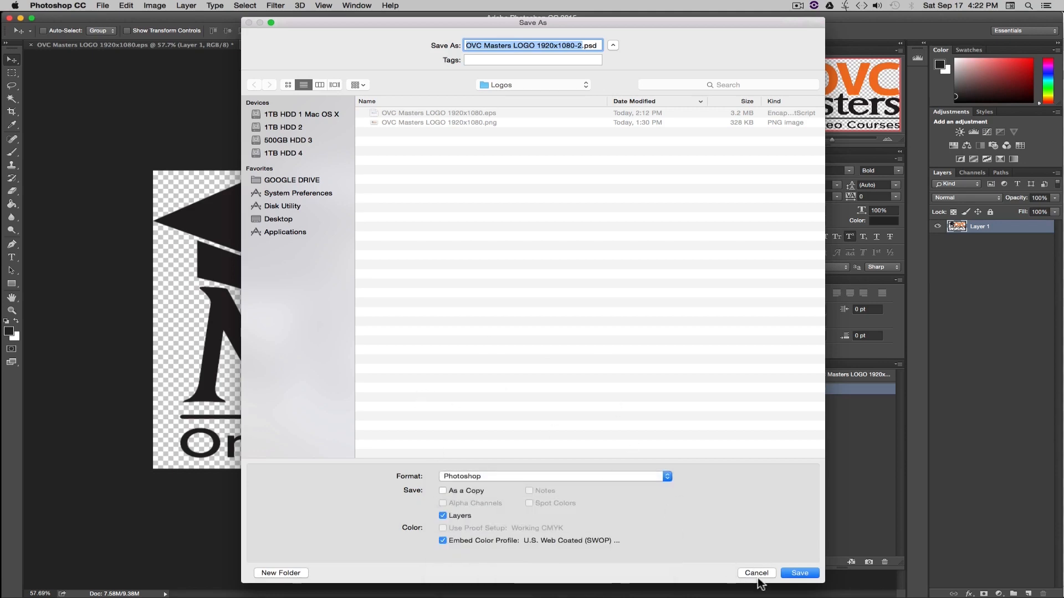
left_click(756, 573)
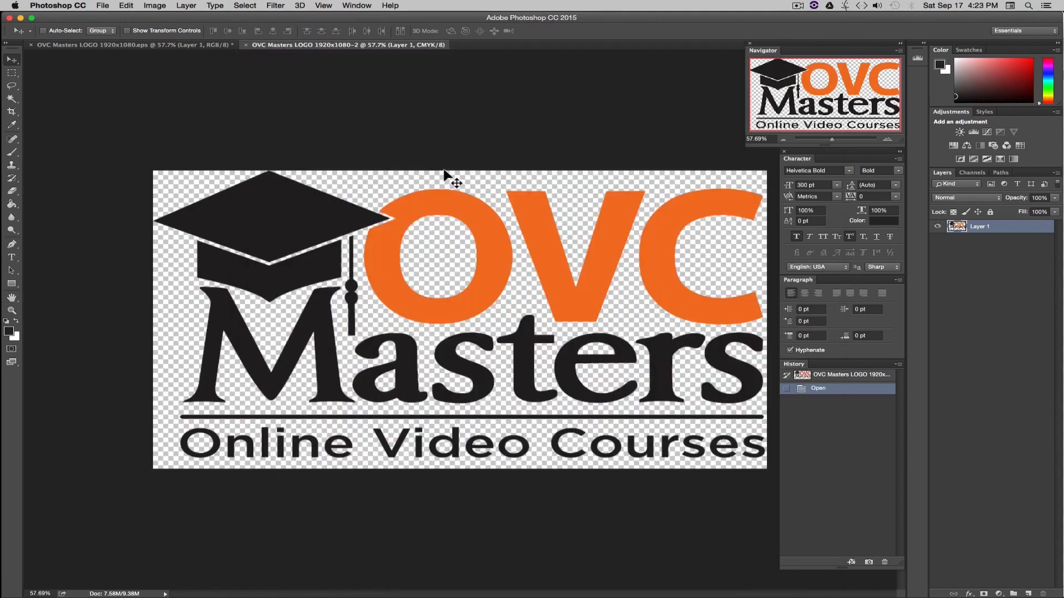
left_click(108, 7)
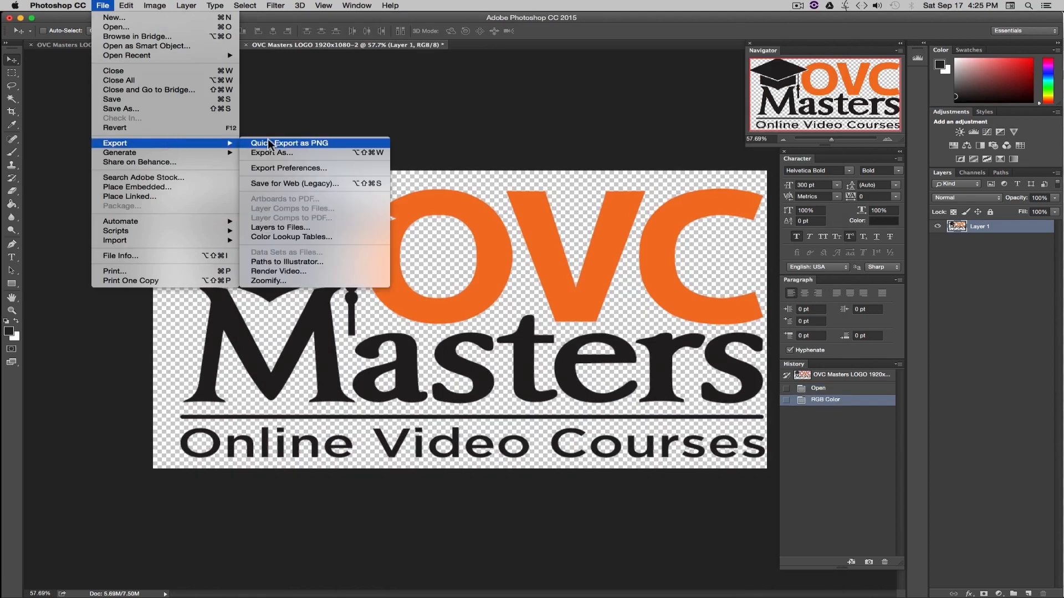
left_click(322, 145)
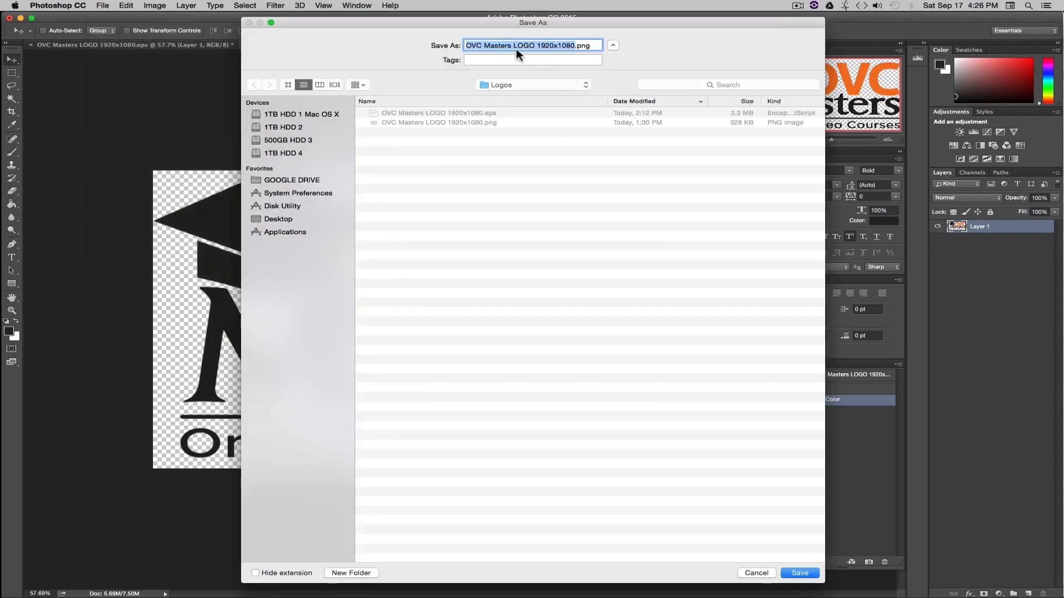
left_click(759, 575)
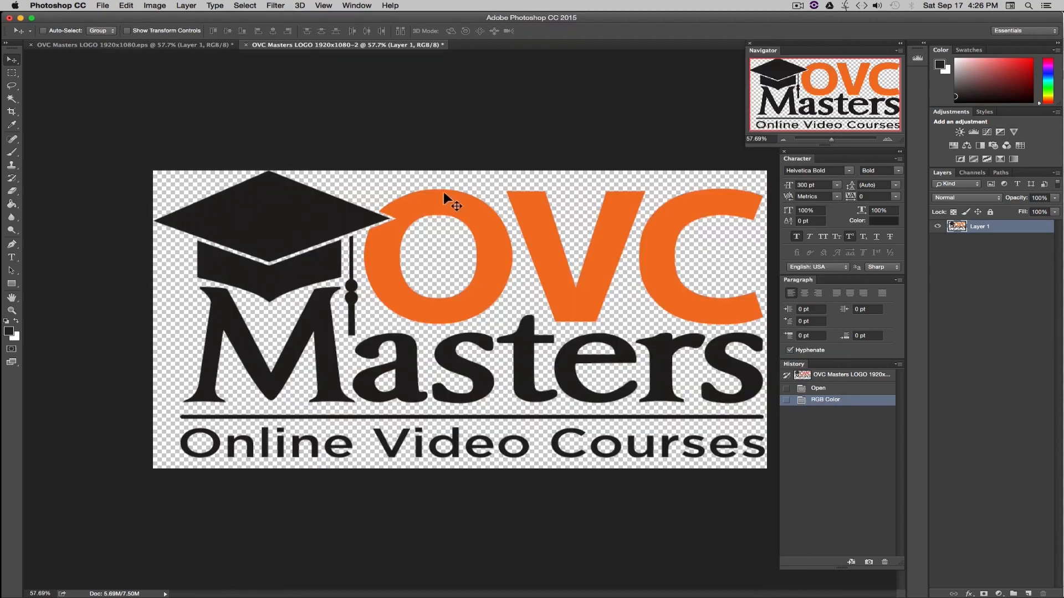
Step: Export the logo with Export As as a PNG with transparency, 1920 x 1035 px at 100% scale
left_click(105, 5)
mouse_move(165, 145)
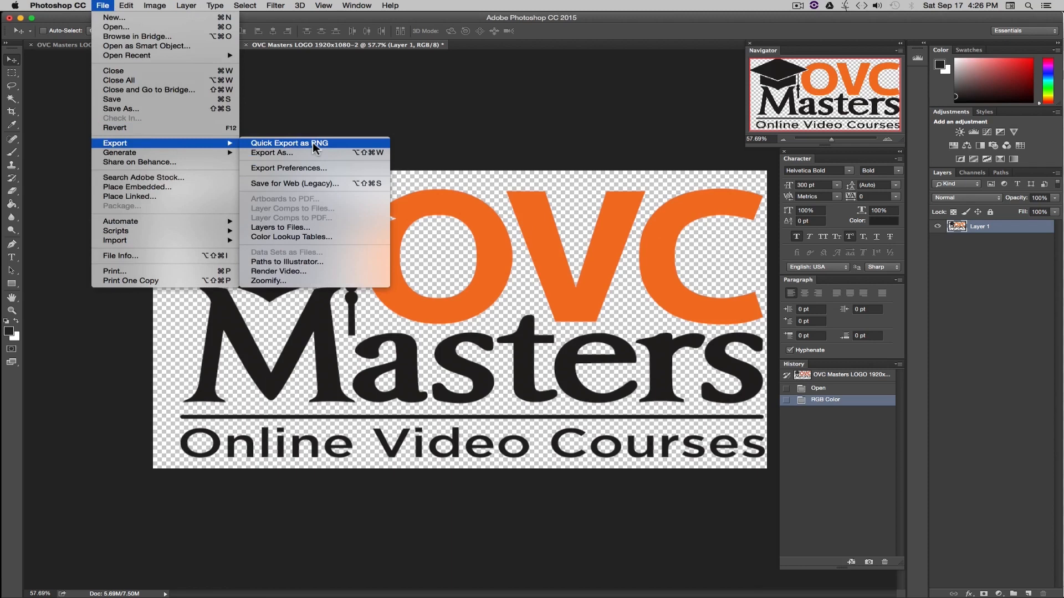
left_click(302, 157)
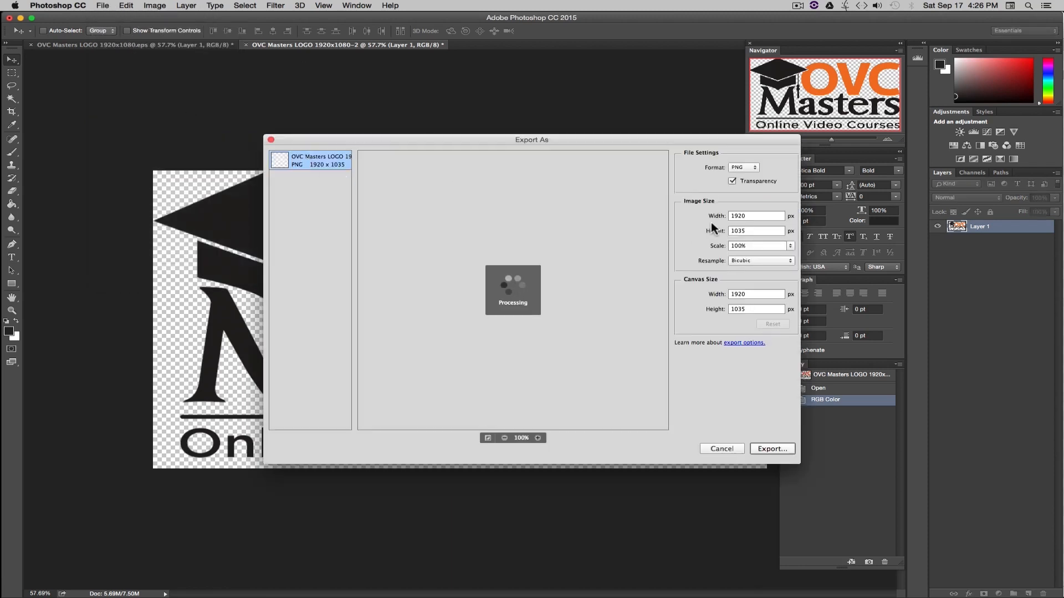
left_click(745, 167)
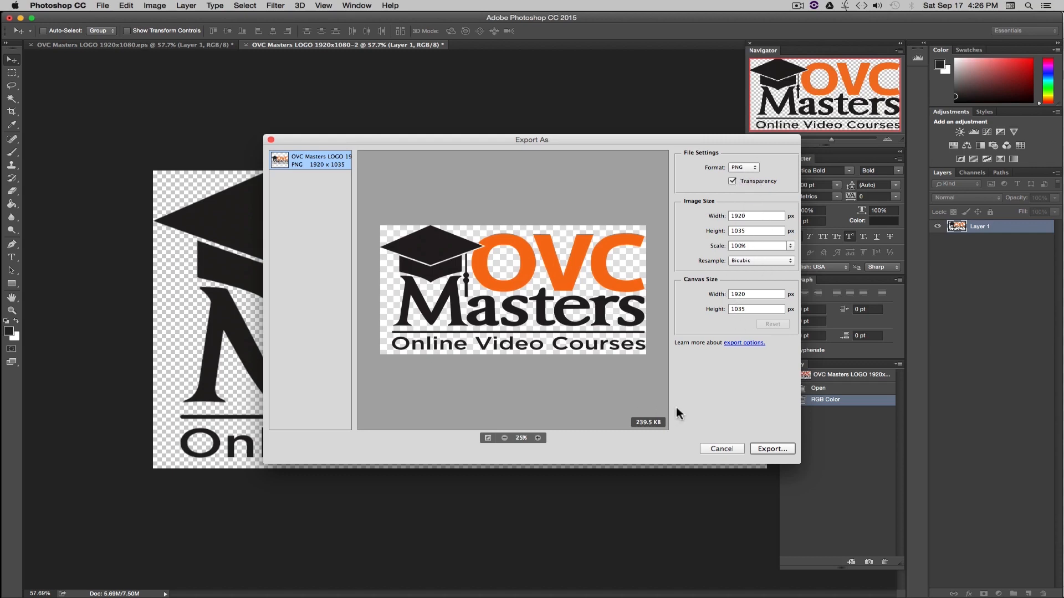
left_click(774, 449)
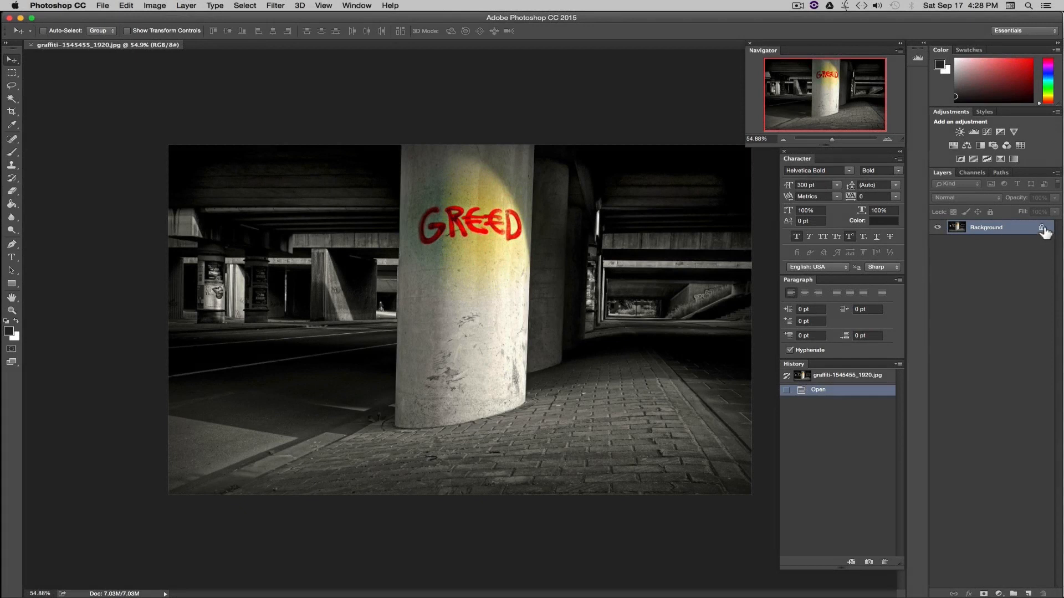
Step: Convert the graffiti photo's Background into an editable layer
key("alt")
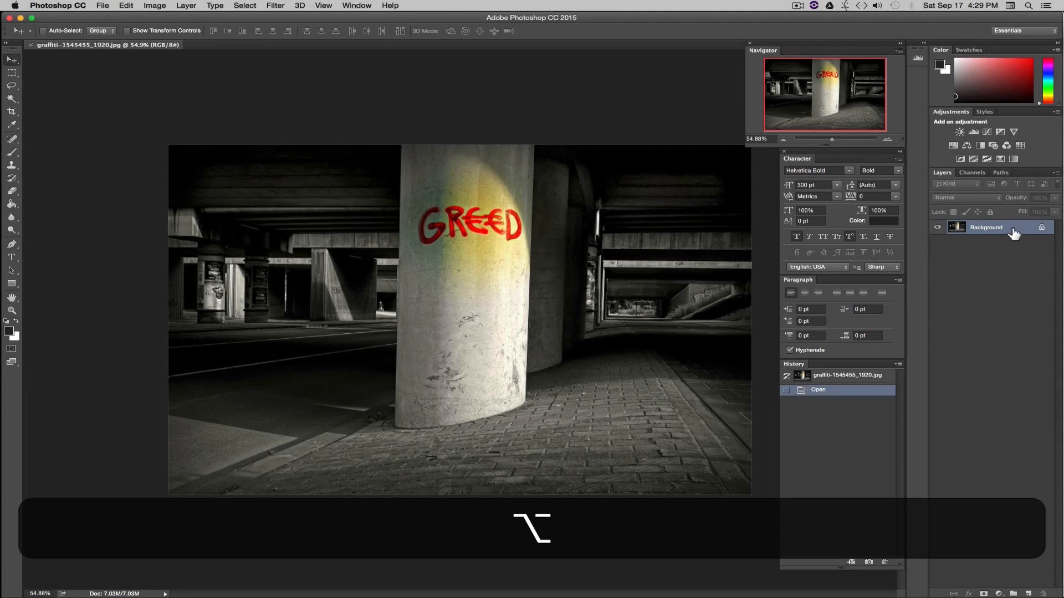
double_click(1012, 230, "alt")
Step: Try the Crystallize filter with a reduced cell size on the graffiti photo, and undo it
left_click(275, 6)
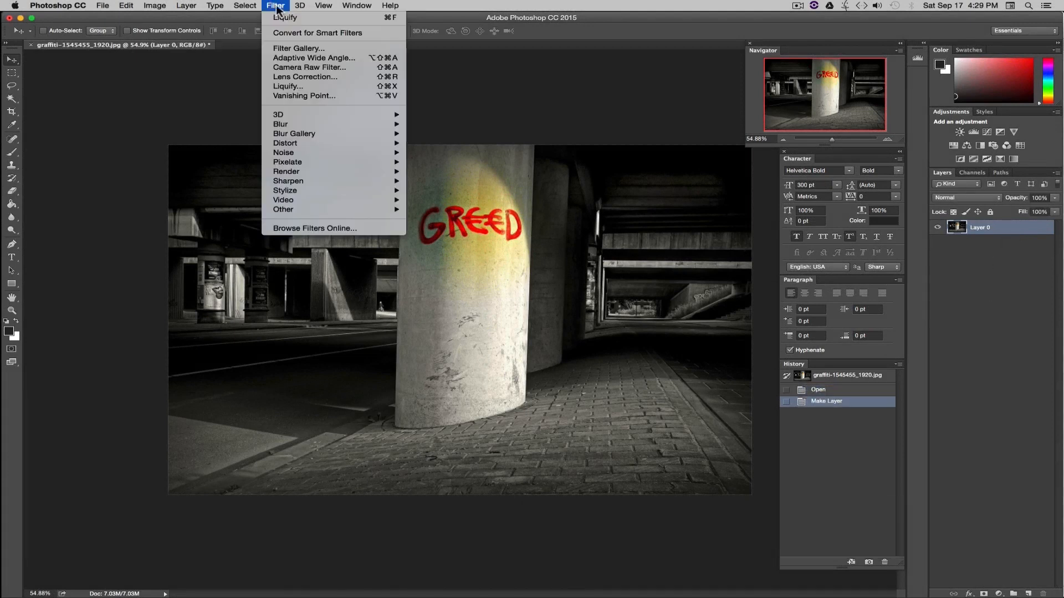
mouse_move(296, 210)
mouse_move(284, 181)
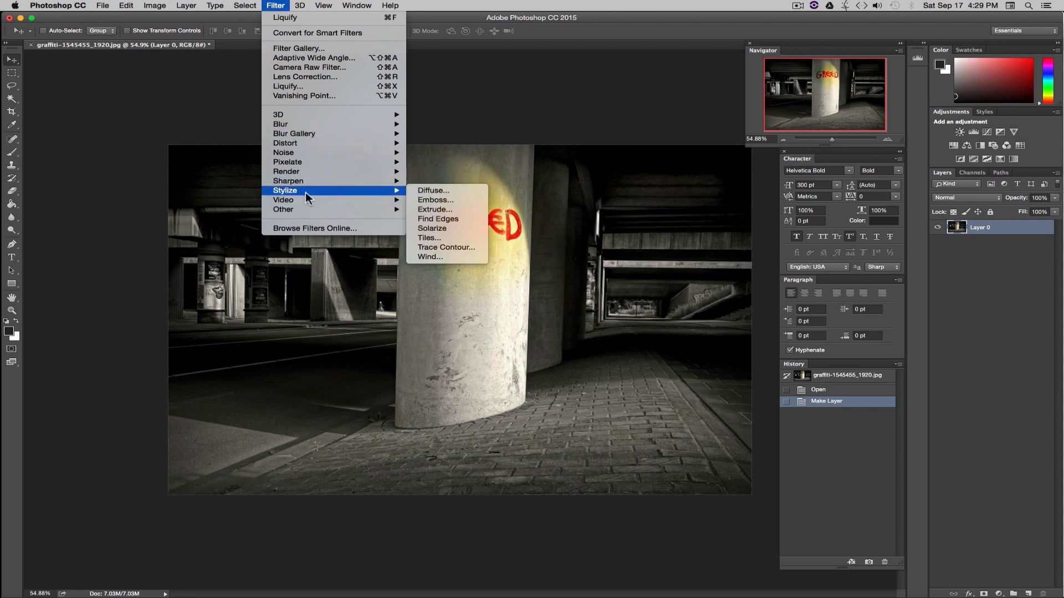
mouse_move(294, 161)
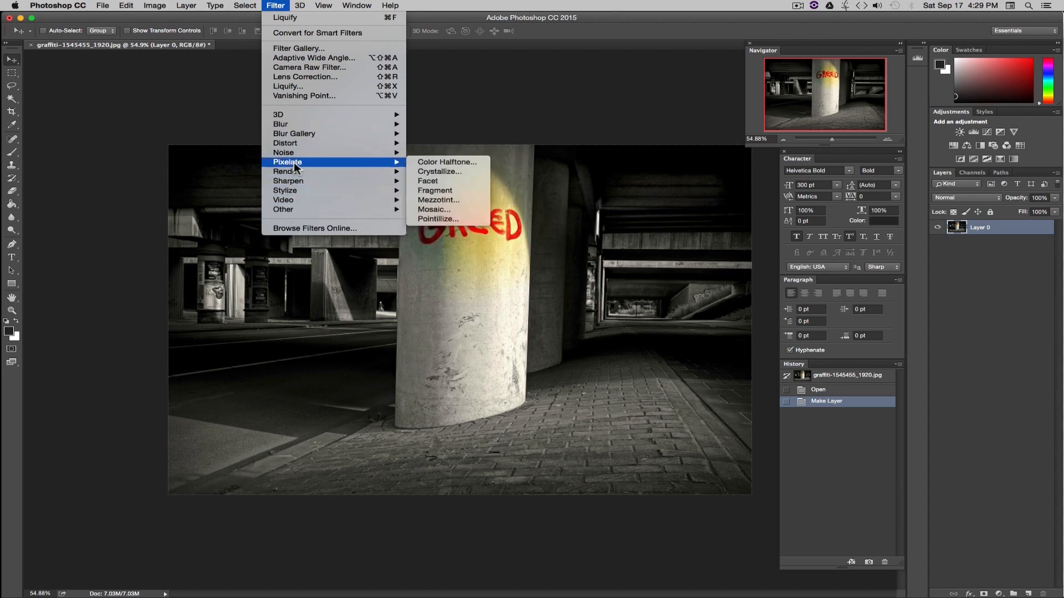
left_click(462, 170)
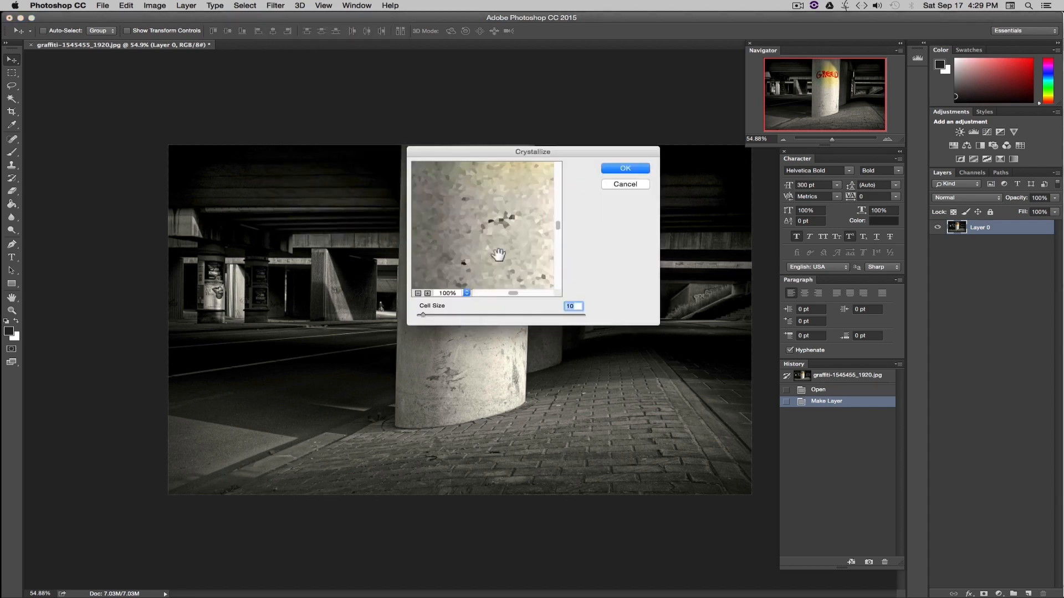
left_click_drag(421, 316, 418, 316)
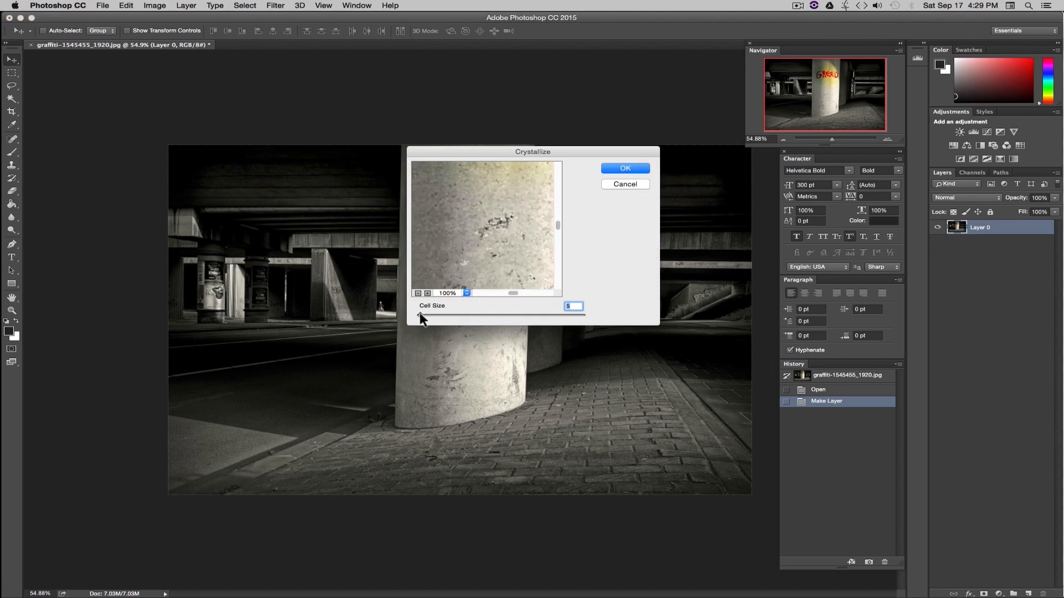
left_click(636, 170)
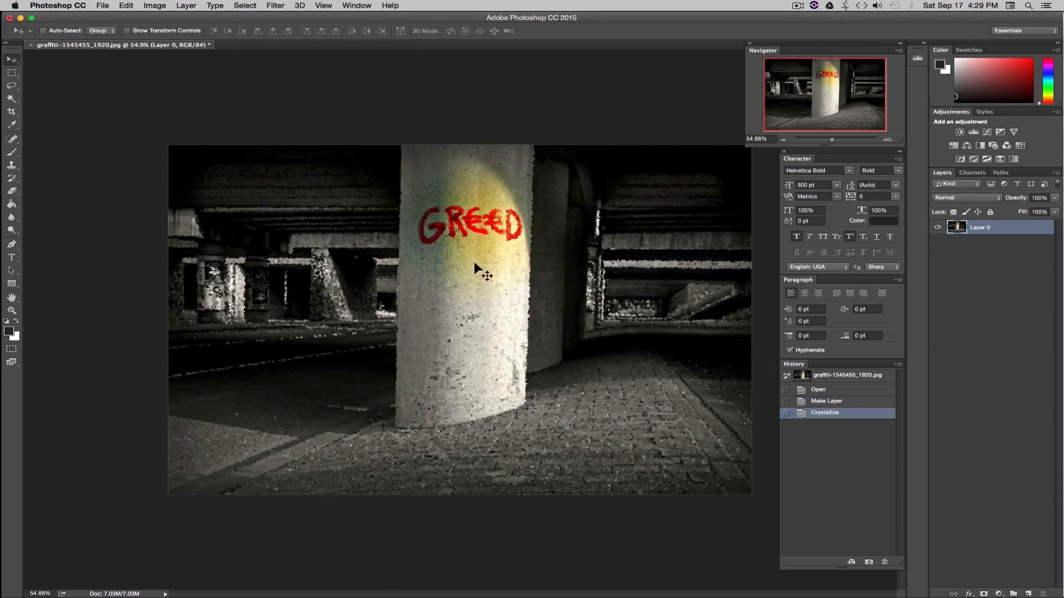
key("super+z")
Step: Try the Mosaic filter with an adjusted cell size on the graffiti photo, and undo it
left_click(276, 6)
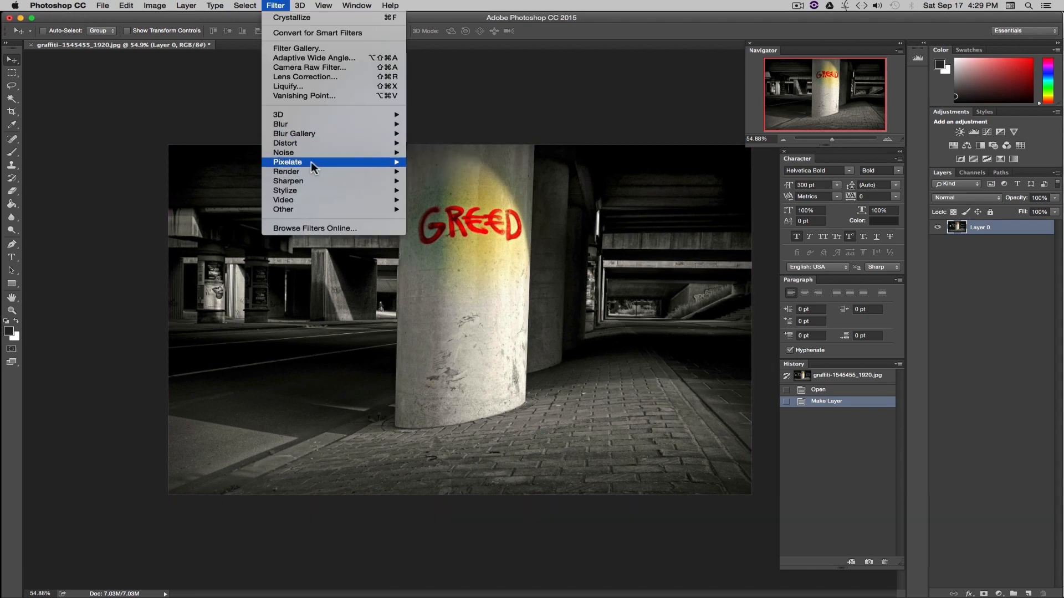
mouse_move(311, 162)
left_click(447, 208)
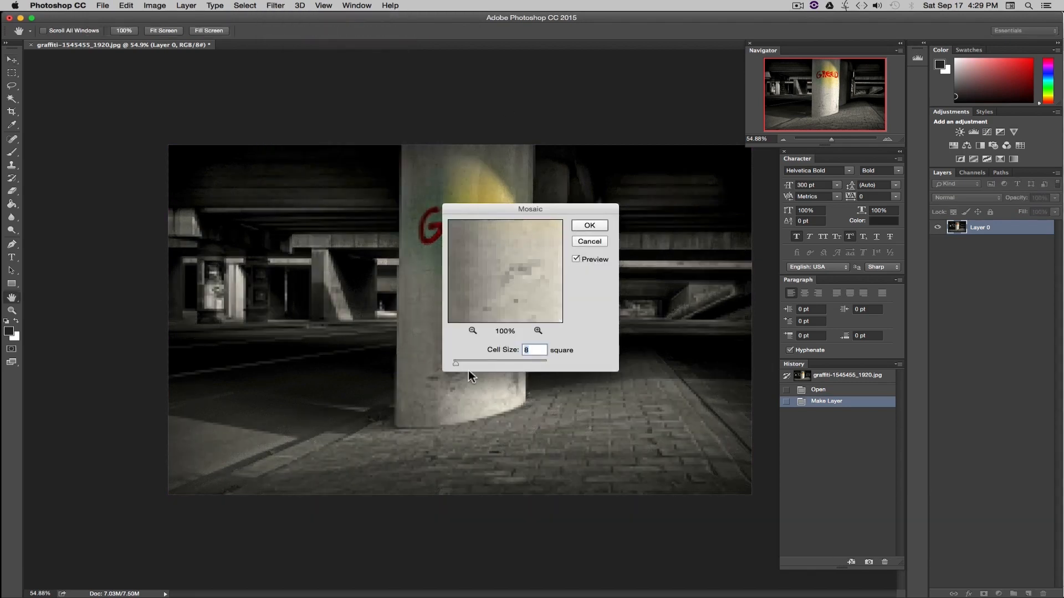
left_click_drag(459, 361, 462, 362)
key("Return")
key("super+z")
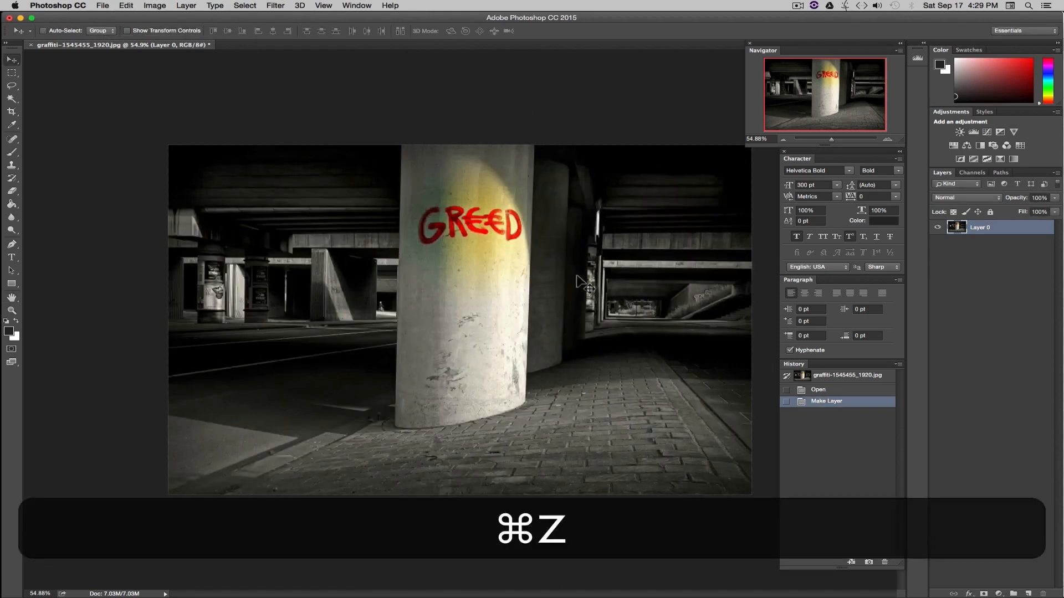
Step: Try the Box Blur filter on the graffiti photo with an adjusted radius
left_click(273, 5)
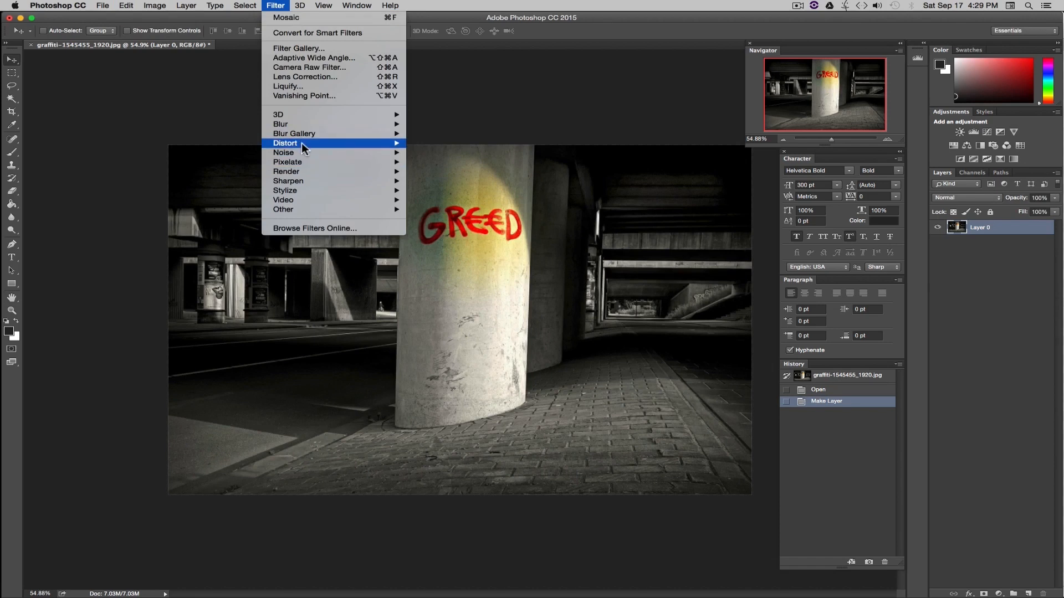
mouse_move(306, 135)
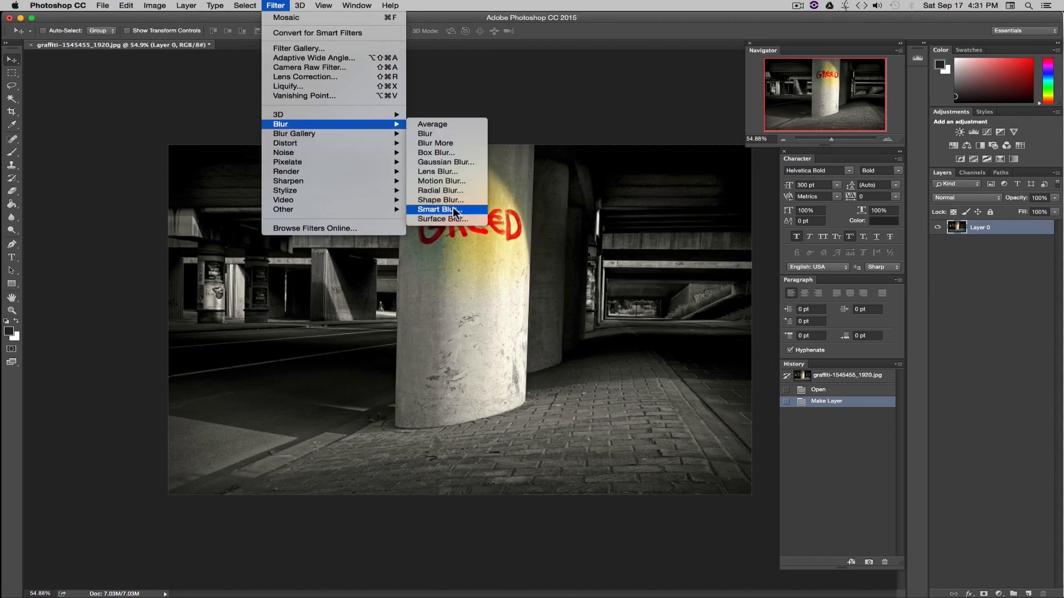
left_click(432, 152)
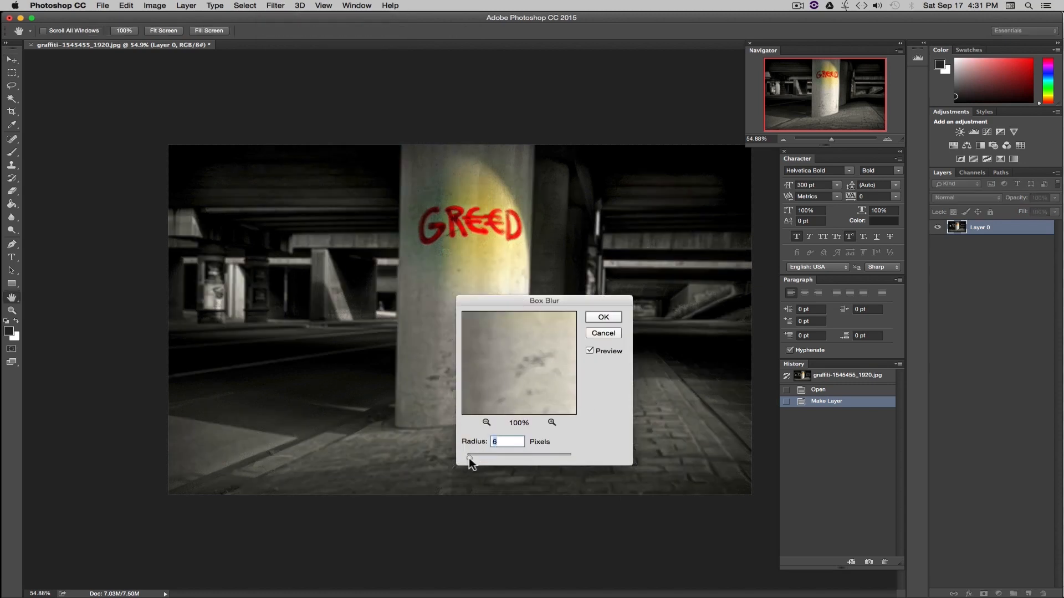
mouse_move(488, 460)
left_mouse_down()
mouse_move(524, 460)
mouse_move(480, 457)
left_mouse_up()
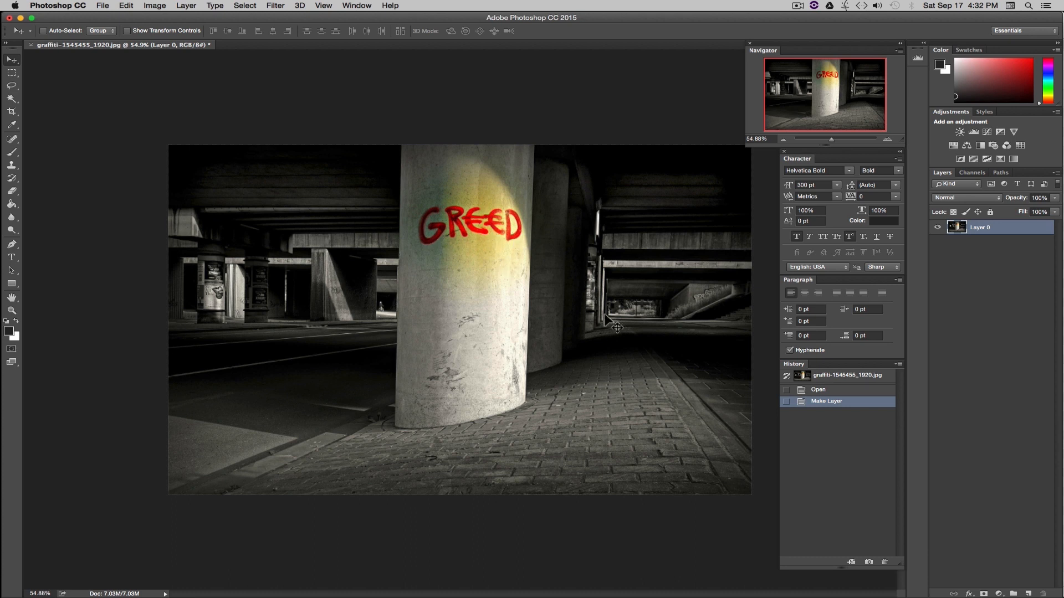
Step: Try to shift the graffiti photo layer on the canvas, and undo the last move
left_click_drag(832, 139, 842, 138)
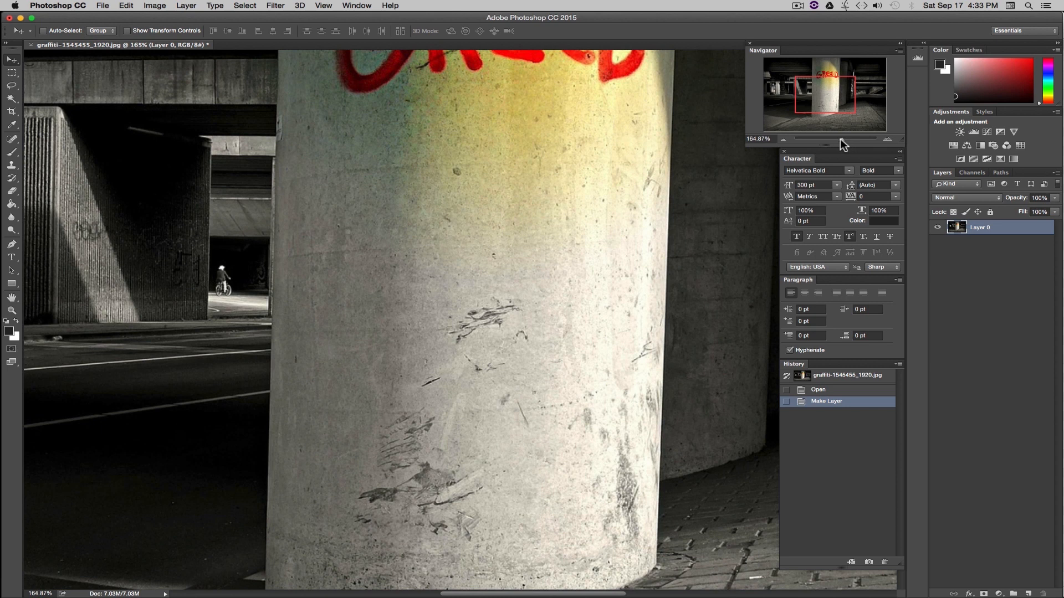
left_click_drag(515, 174, 427, 375)
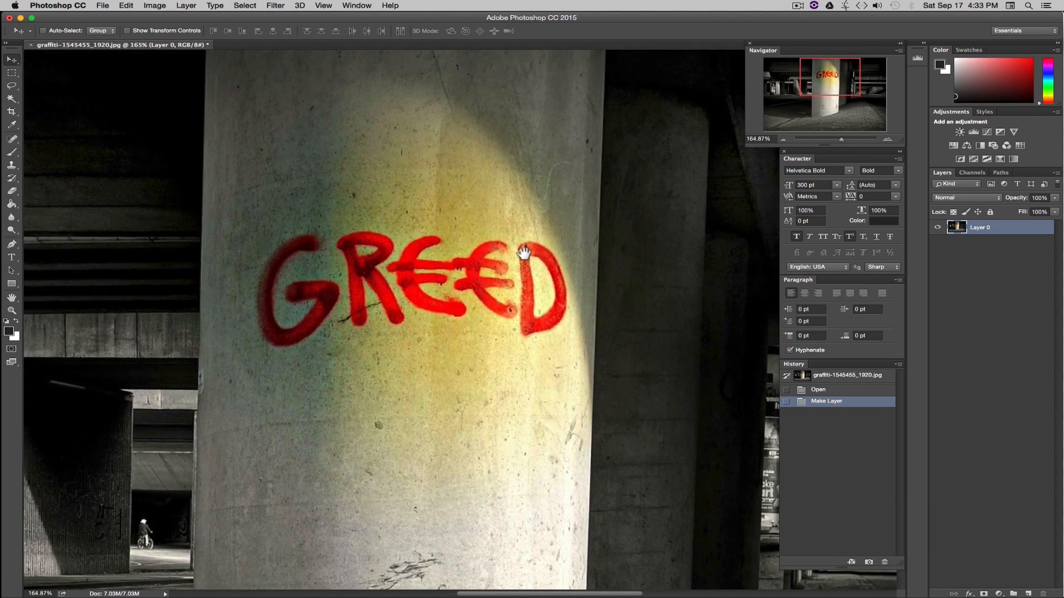
left_click_drag(575, 210, 538, 291)
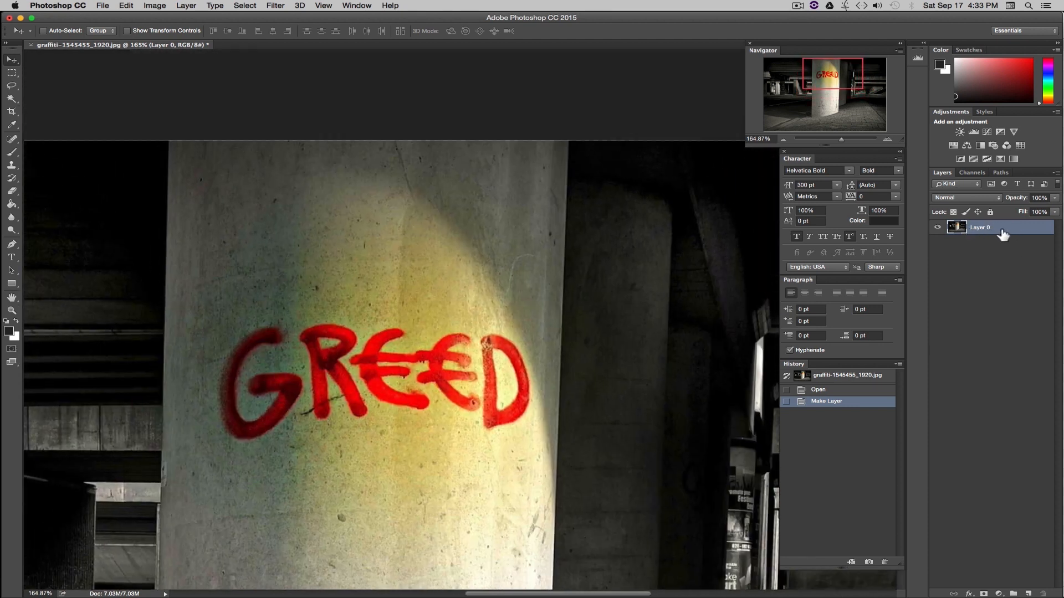
left_click_drag(349, 243, 314, 326)
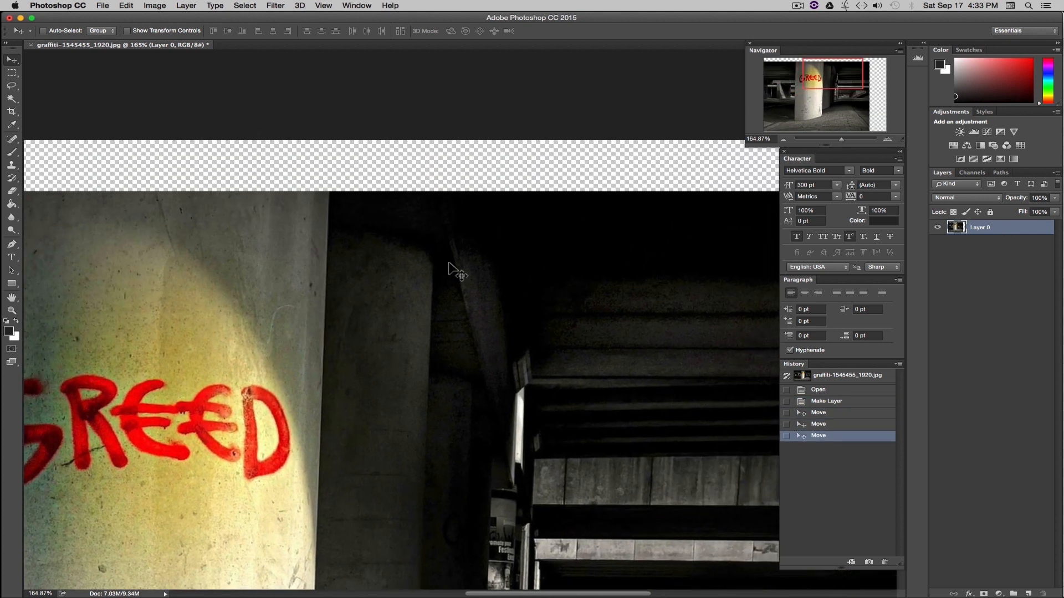
key("super+z")
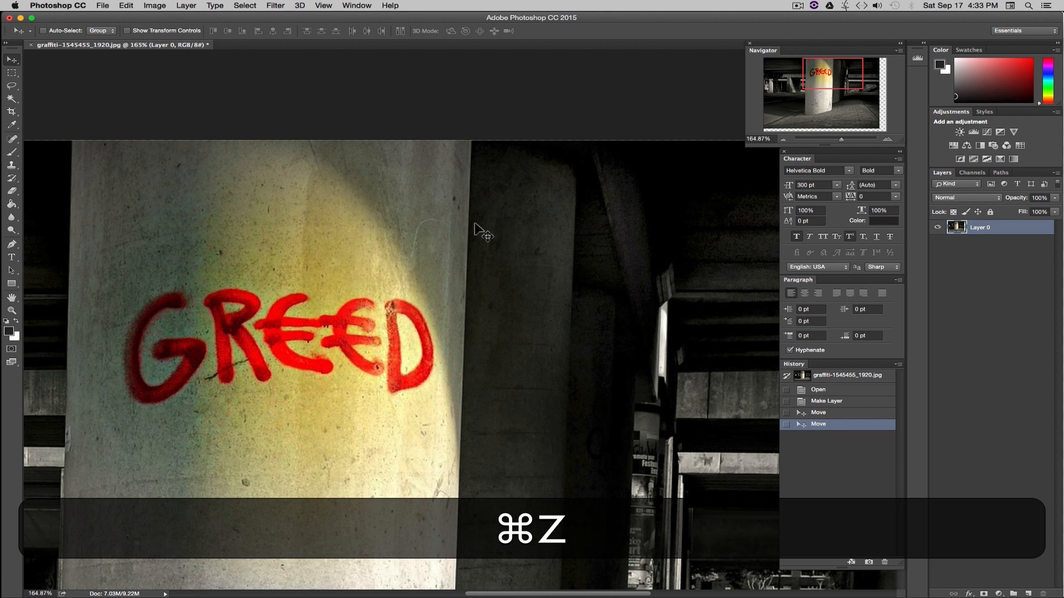
Step: Select the red GREED lettering with a rectangular marquee, replace it using Content-Aware Fill in Normal mode at 100% opacity, and deselect
key("space")
left_click_drag(478, 210, 534, 351)
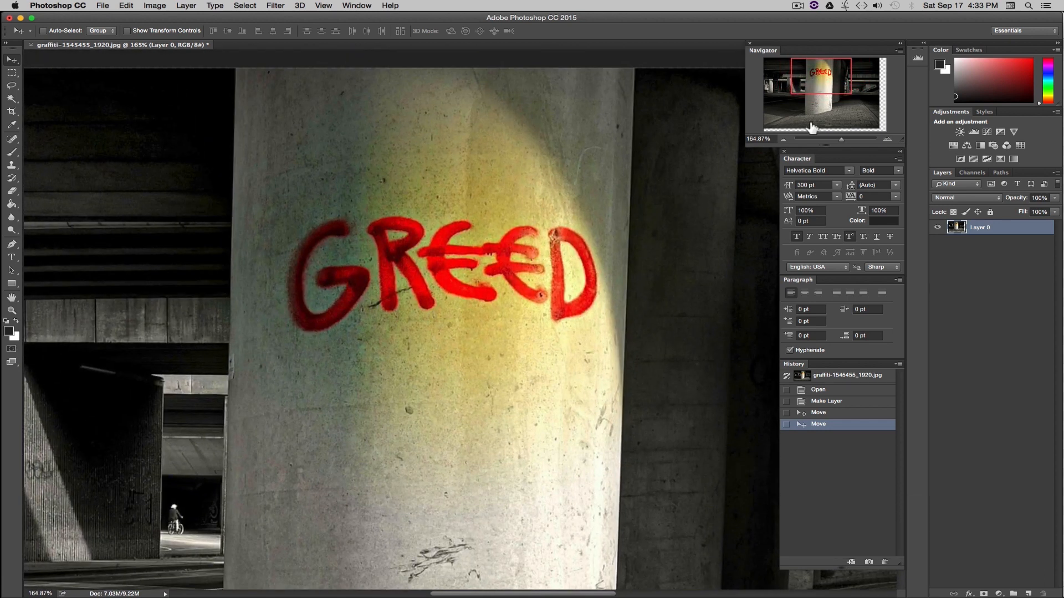
mouse_move(809, 80)
left_mouse_down()
mouse_move(839, 111)
mouse_move(802, 110)
mouse_move(817, 92)
left_mouse_up()
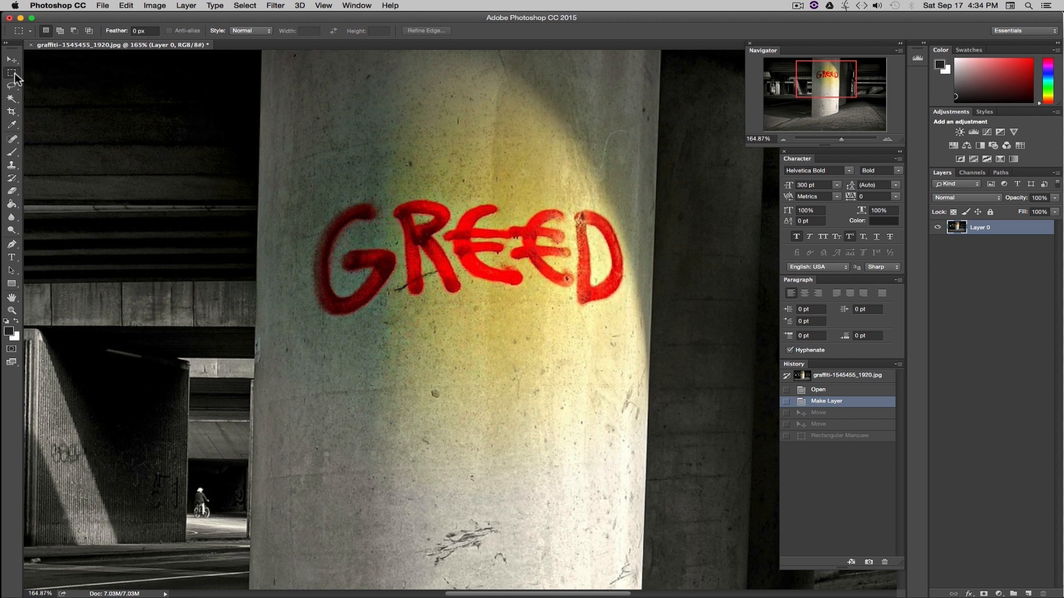
left_click_drag(289, 181, 628, 328)
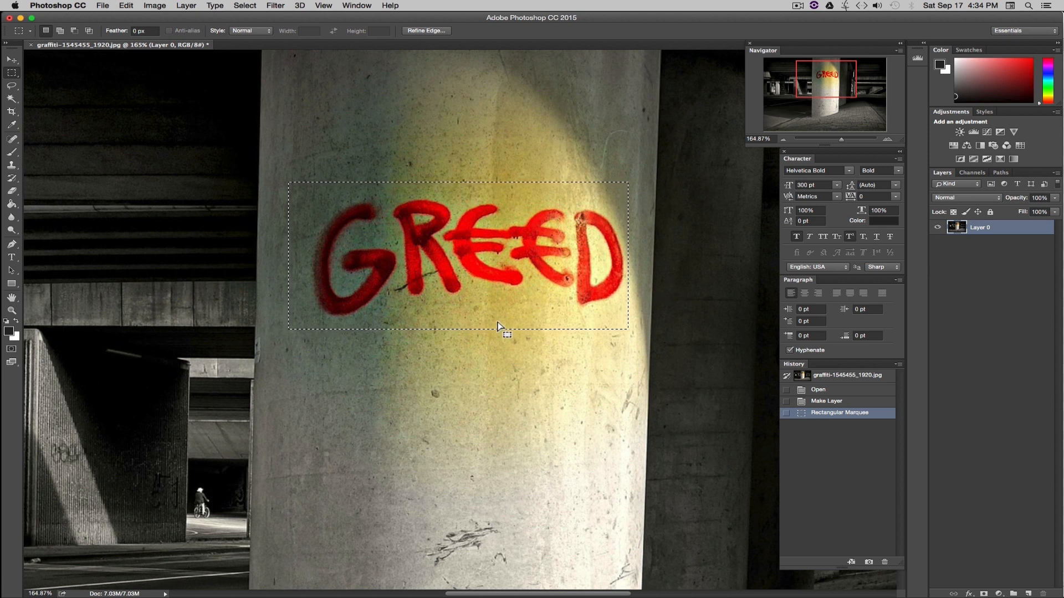
key("shift")
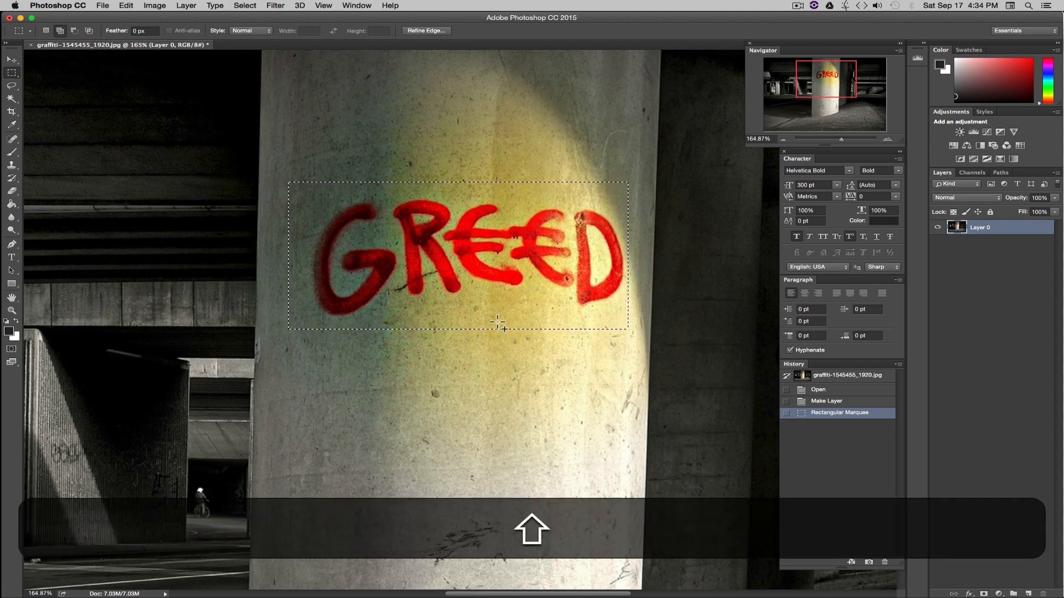
key("shift+BackSpace")
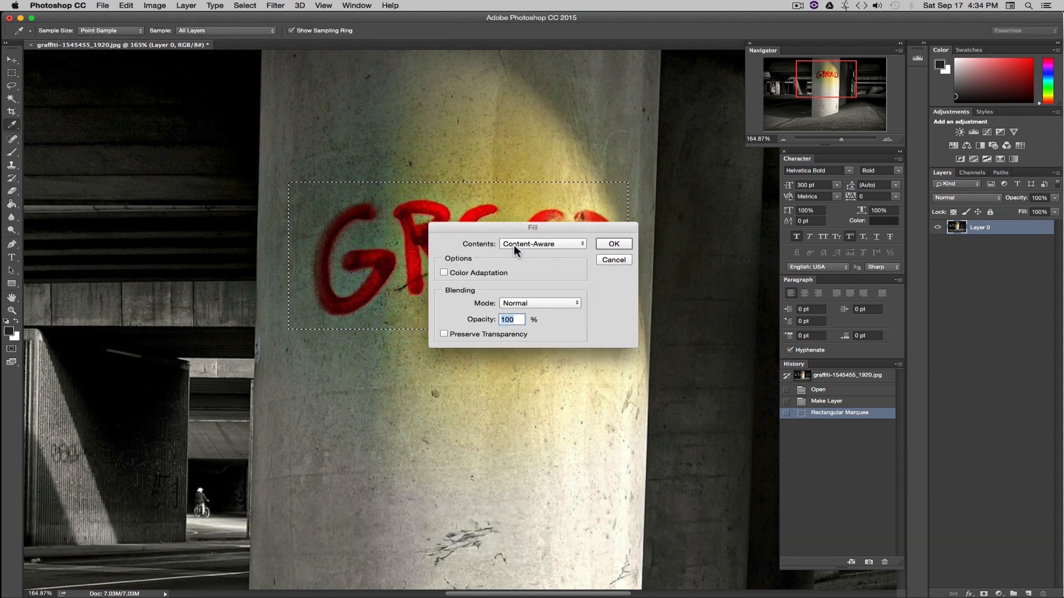
left_click(613, 244)
key("super+d")
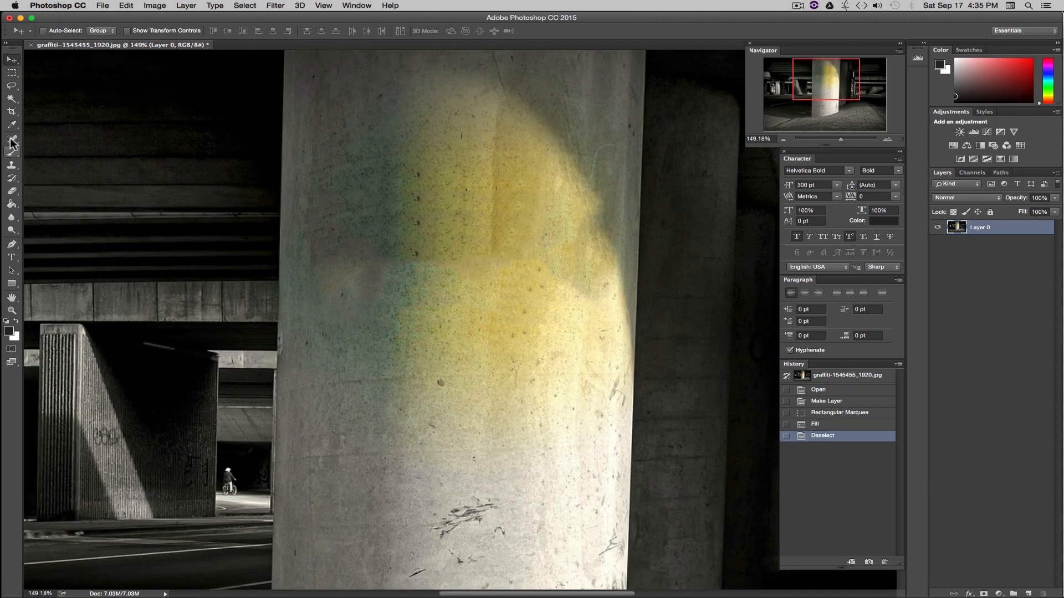
Step: Try to heal the dark specks along the pillar's yellow area with the Spot Healing Brush, and undo the stroke
left_click(11, 140)
left_click_drag(420, 172, 421, 252)
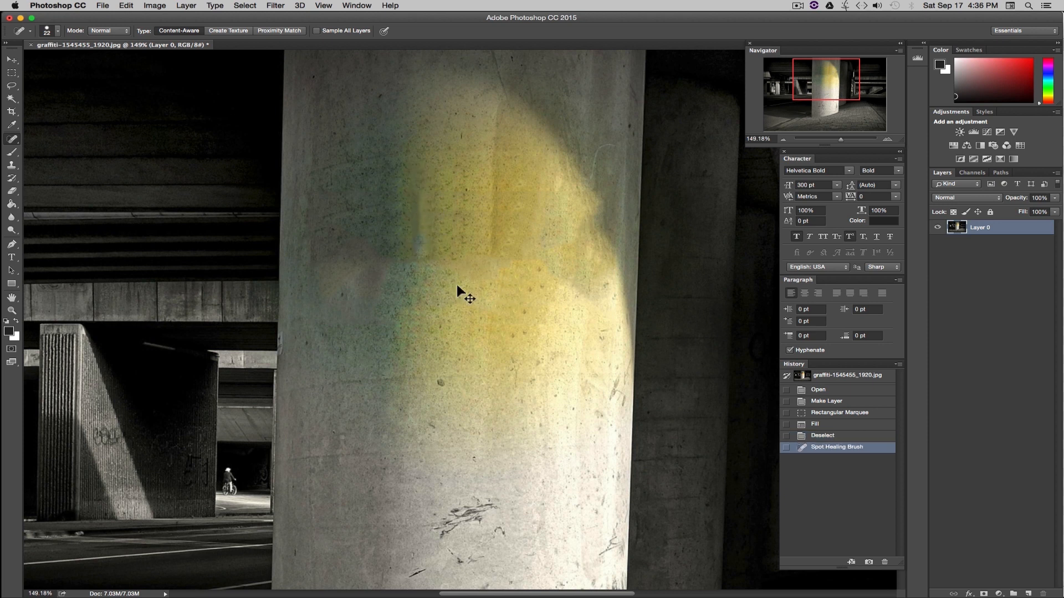
key("super+z")
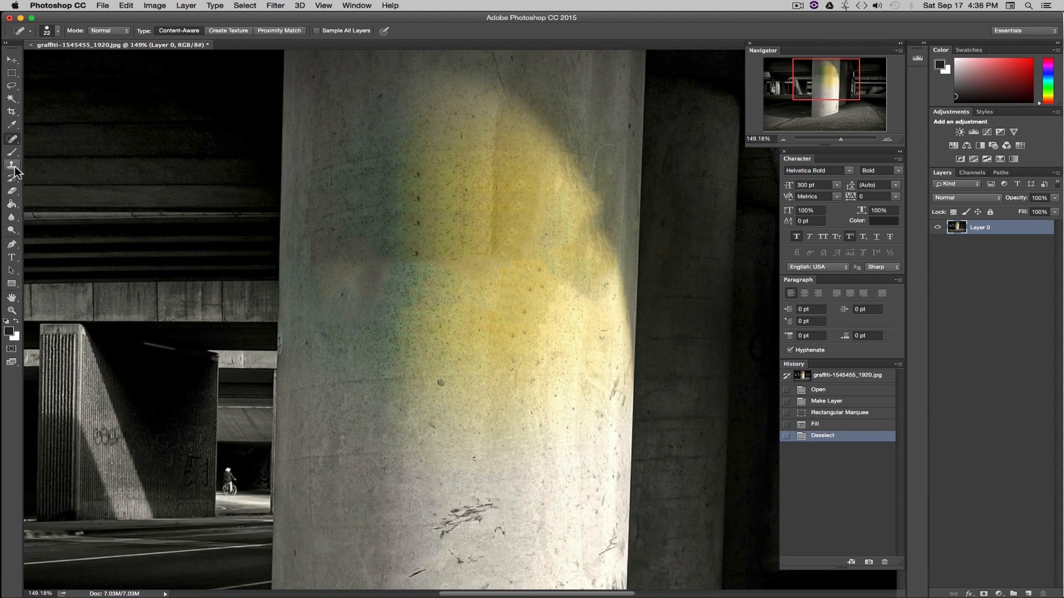
Step: Try cloning the pillar's yellow texture onto the dark wall beside it with the Clone Stamp, and undo the strokes
left_click(11, 165)
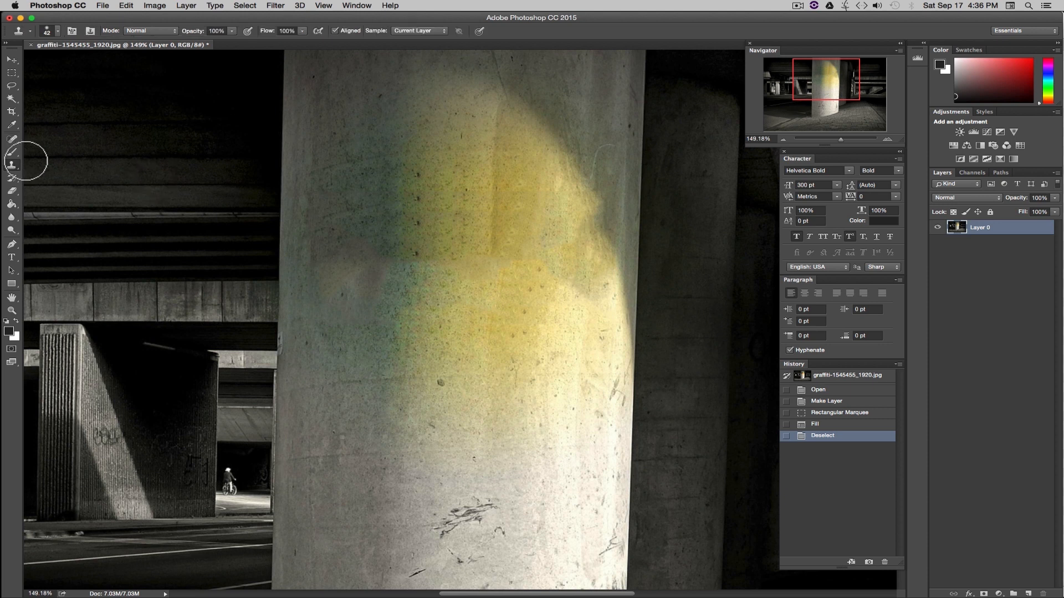
right_click(12, 167)
left_click(63, 162)
key("alt")
key("alt")
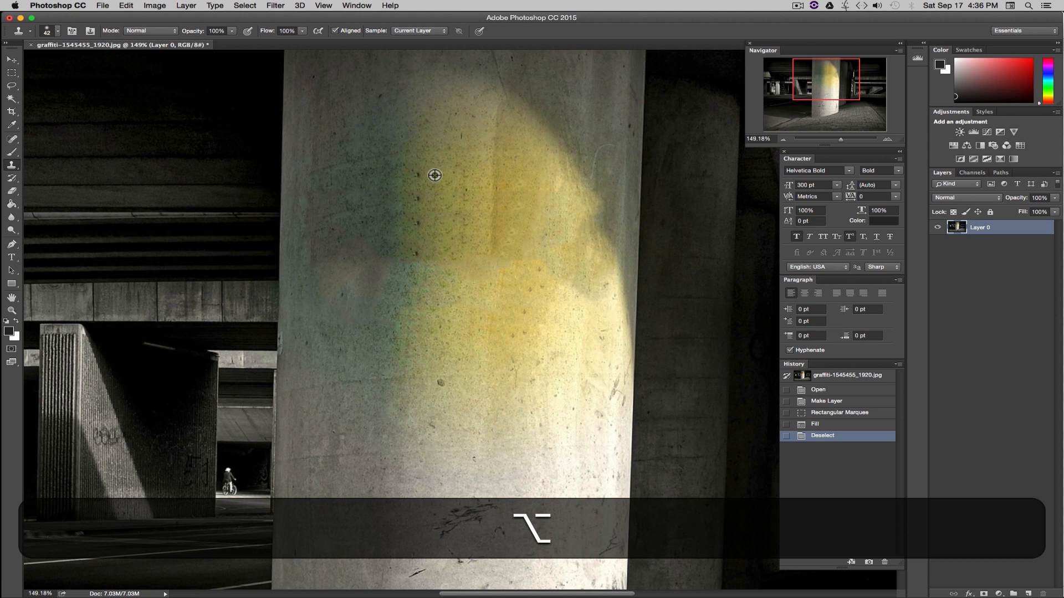
left_click(435, 175, "alt")
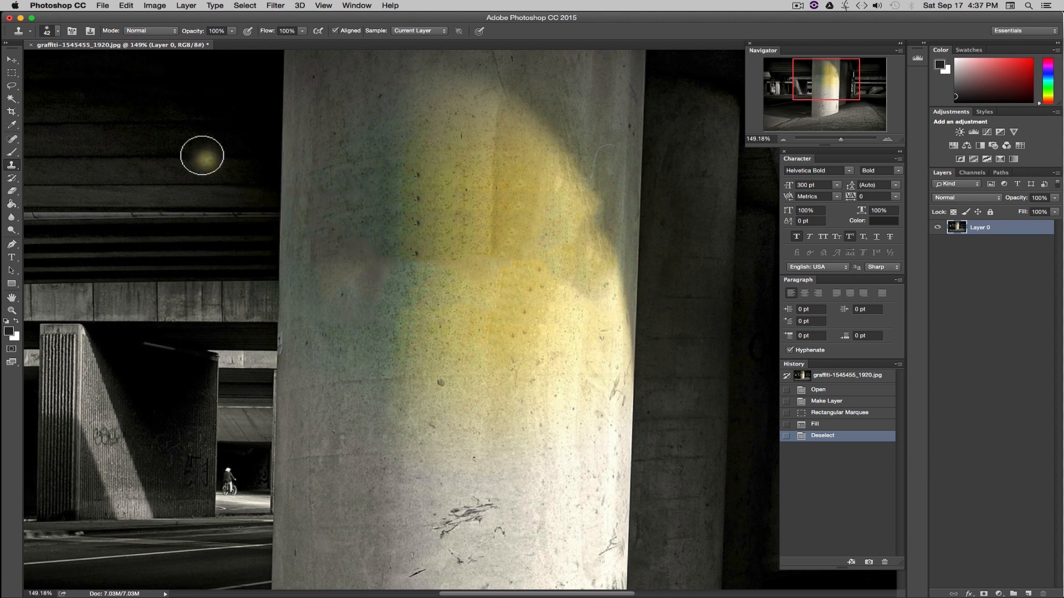
mouse_move(196, 148)
left_mouse_down()
mouse_move(203, 252)
mouse_move(205, 176)
mouse_move(138, 184)
mouse_move(263, 186)
mouse_move(146, 187)
mouse_move(174, 174)
mouse_move(194, 136)
mouse_move(135, 184)
mouse_move(214, 235)
mouse_move(197, 157)
mouse_move(122, 207)
mouse_move(202, 242)
left_mouse_up()
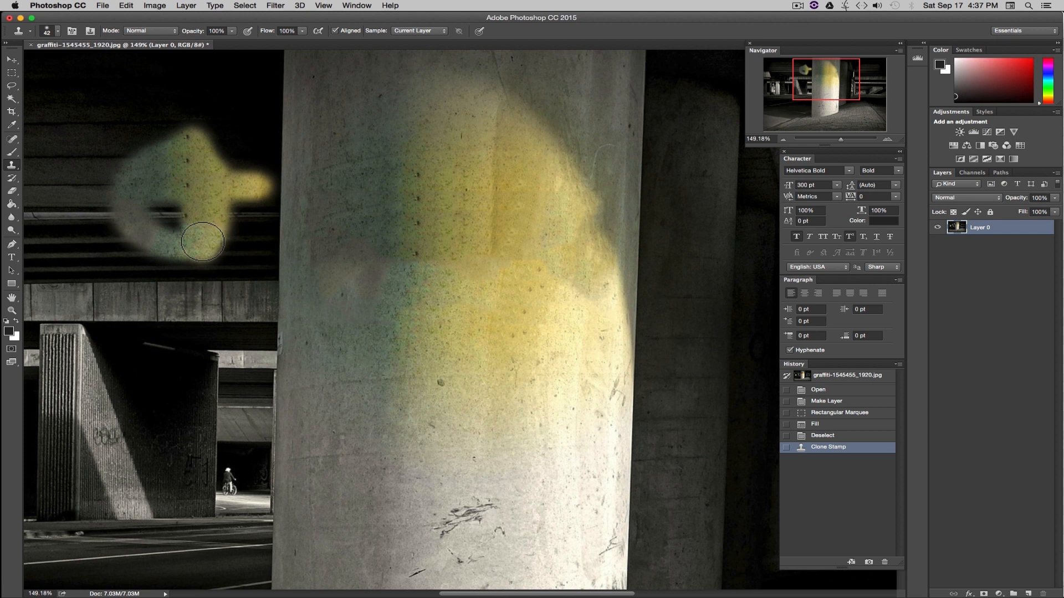
key("super+z")
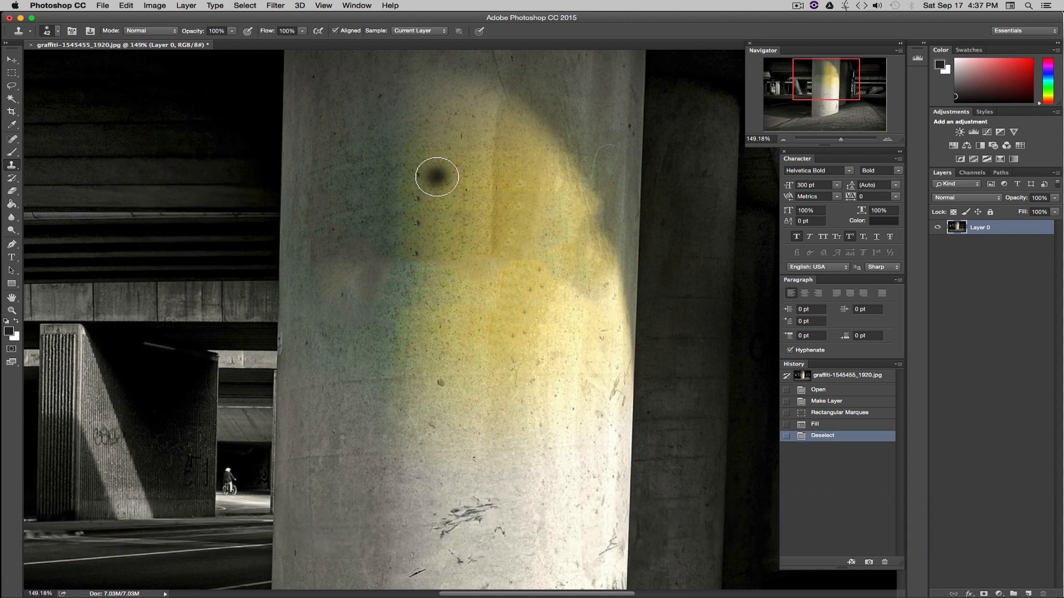
Step: Clone clean yellow texture over the column of dark specks on the pillar with the Clone Stamp, and return to the Move tool
key("alt")
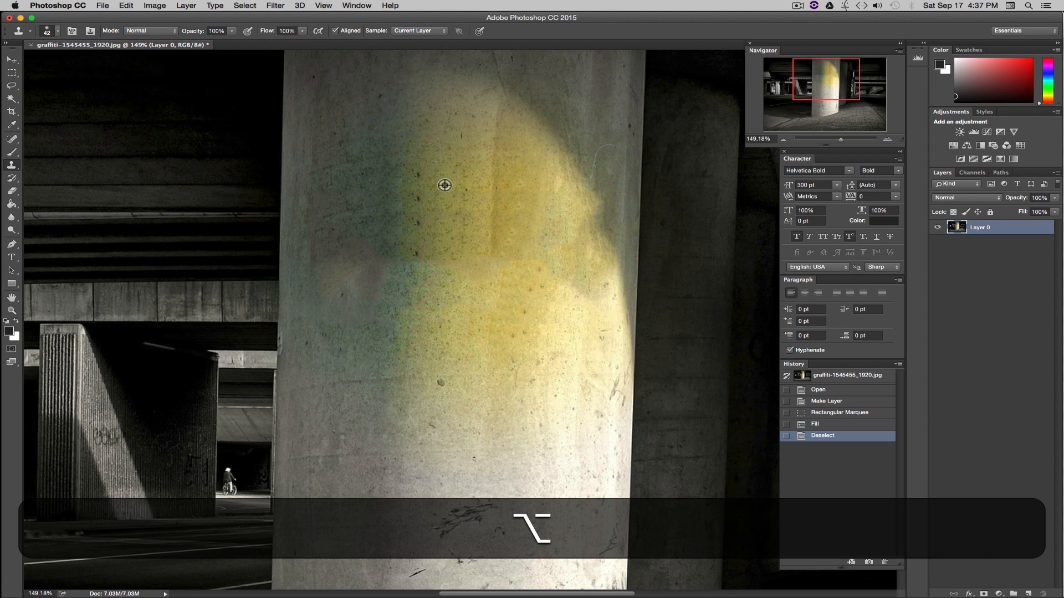
left_click_drag(417, 176, 417, 249)
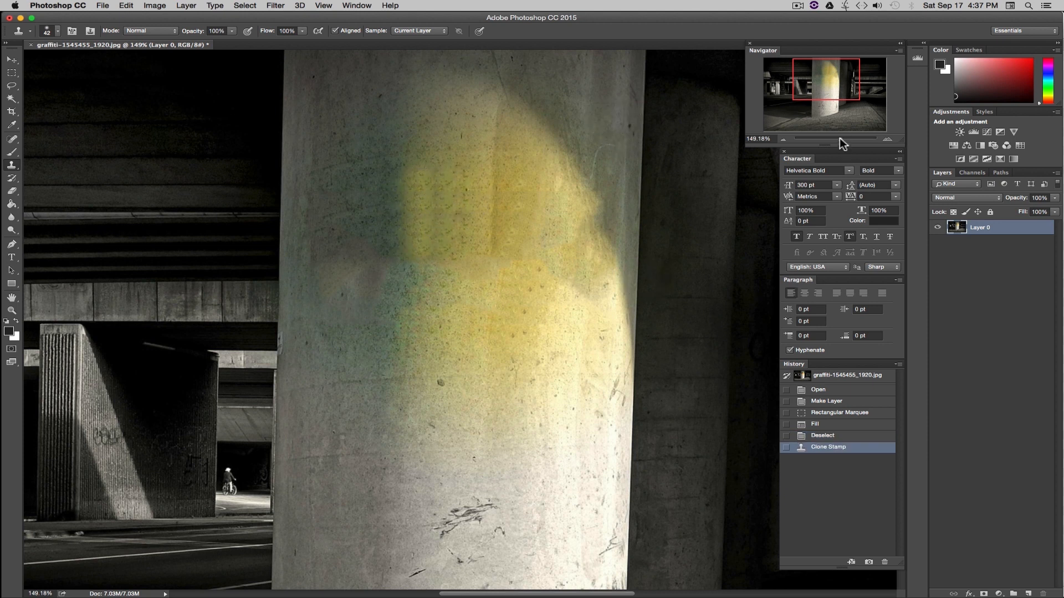
left_click_drag(842, 143, 835, 142)
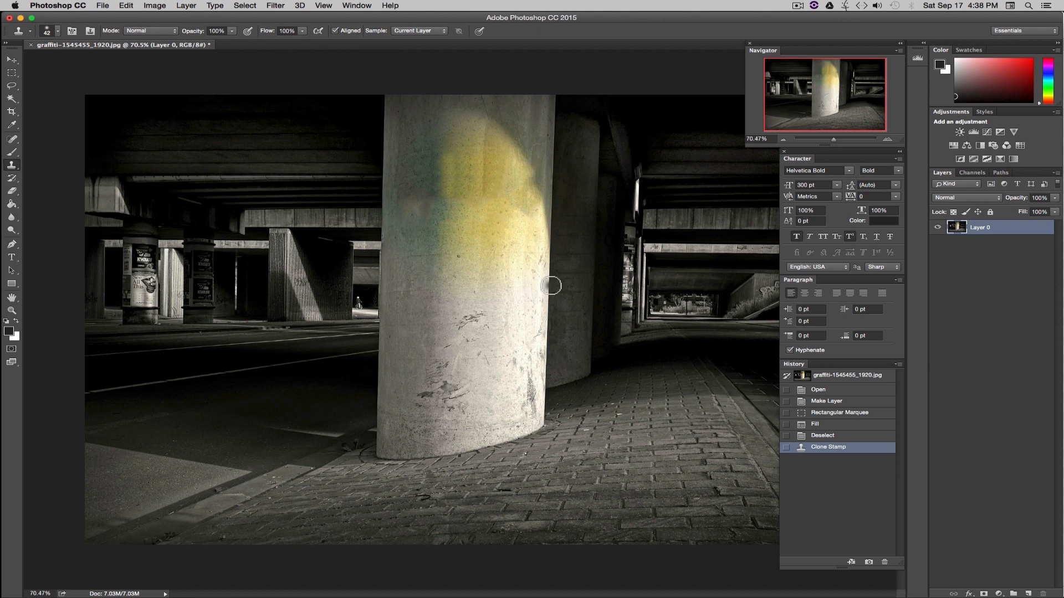
key("v")
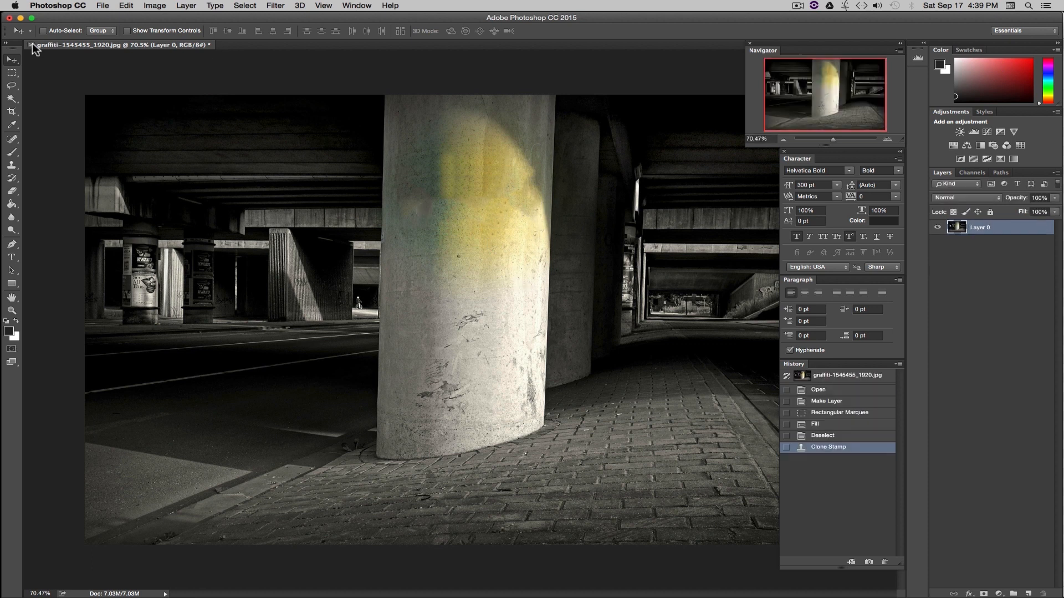
Step: Discard the edited version, reopen the original graffiti-1545455_1920.jpg, and convert its background into a regular layer
left_click(32, 44)
left_click(491, 203)
key("super+Tab")
left_click_drag(154, 84, 356, 221)
key("super+Tab")
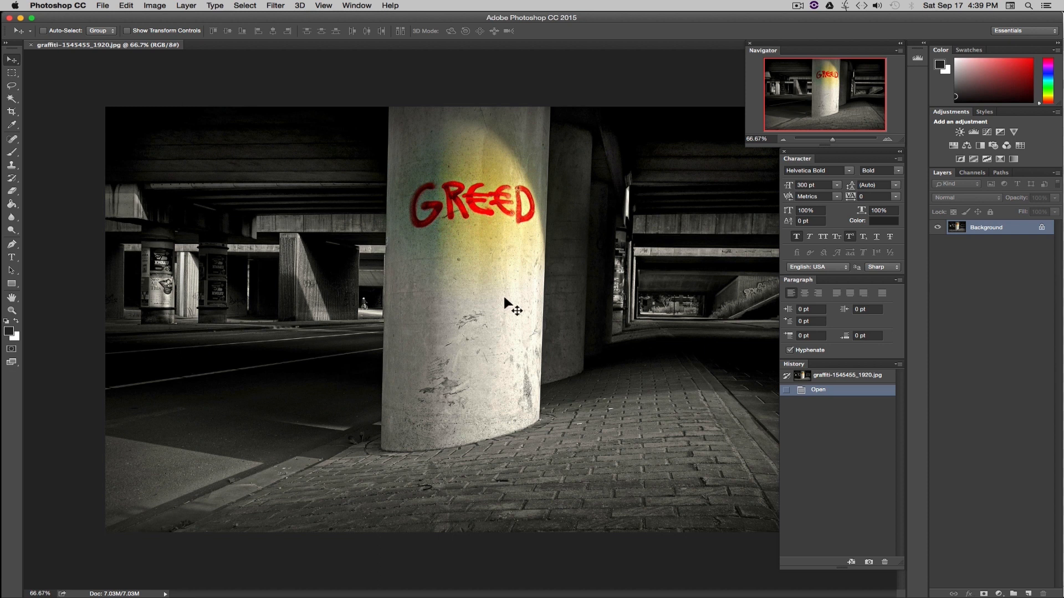
double_click(1021, 232, "alt")
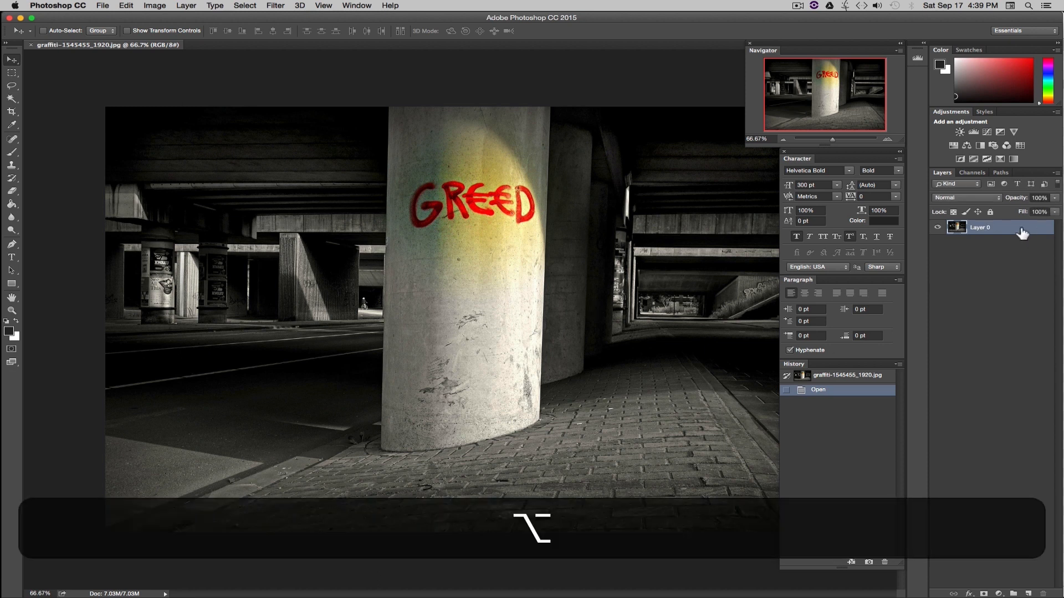
Step: Set up the Clone Stamp with a 35 px brush for close-up work on the GREED lettering
left_click_drag(832, 139, 839, 142)
key("space")
left_click_drag(587, 168, 535, 349)
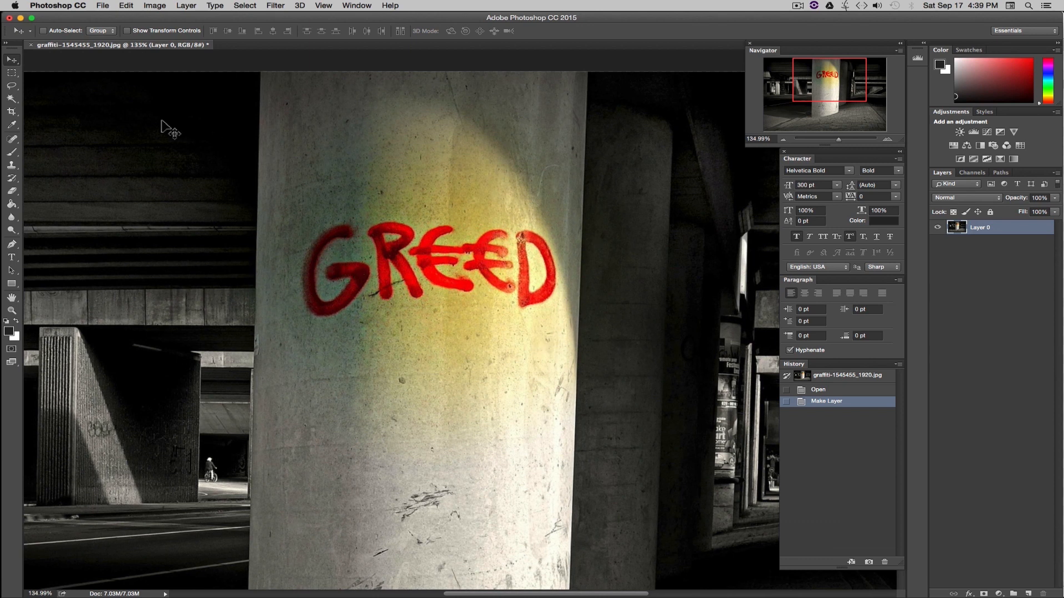
left_click(12, 167)
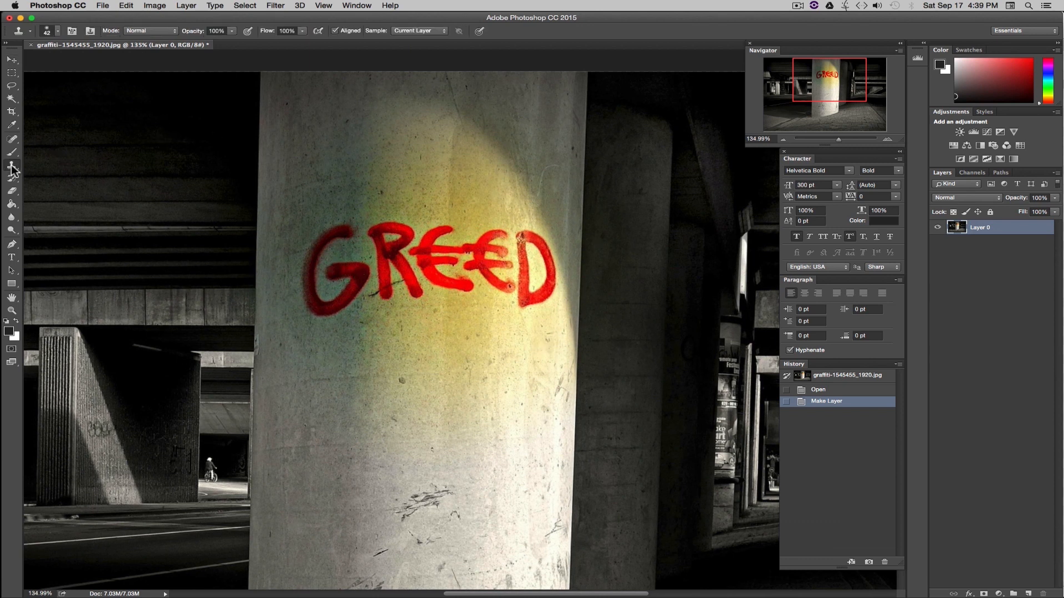
left_click_drag(839, 139, 846, 140)
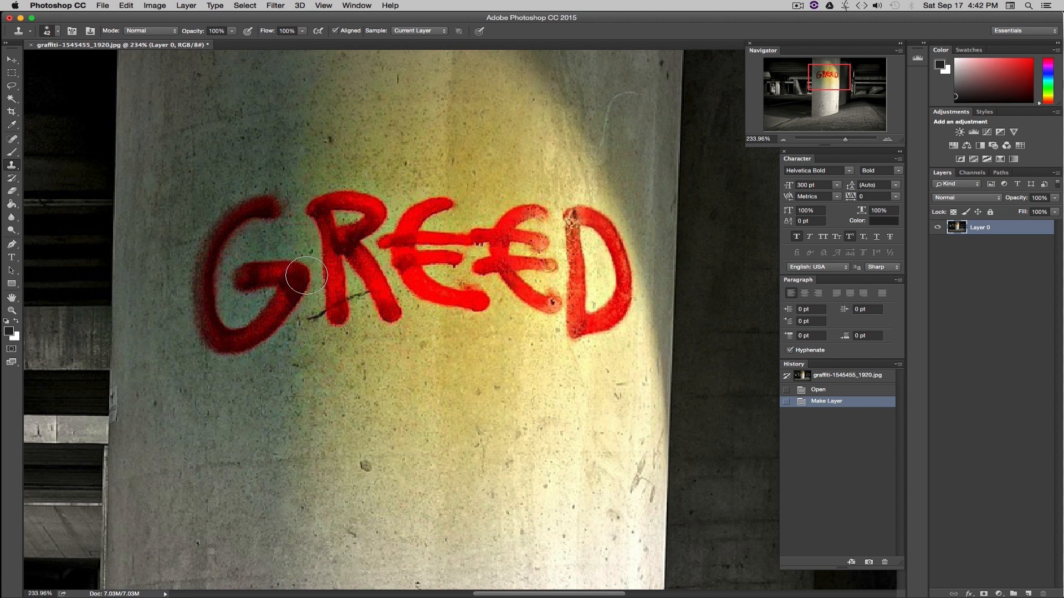
left_click(53, 30)
mouse_move(91, 62)
left_mouse_down()
mouse_move(101, 61)
mouse_move(80, 59)
left_mouse_up()
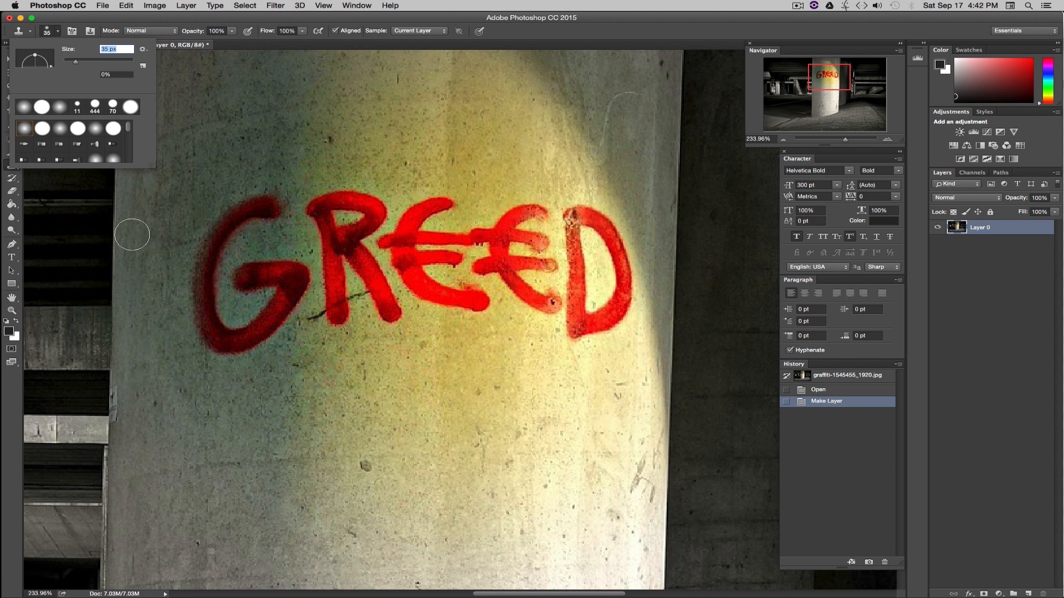
left_click(205, 51)
Step: Clone the clean grey-green concrete over the left part of the letter G with repeated vertical strokes
key("alt")
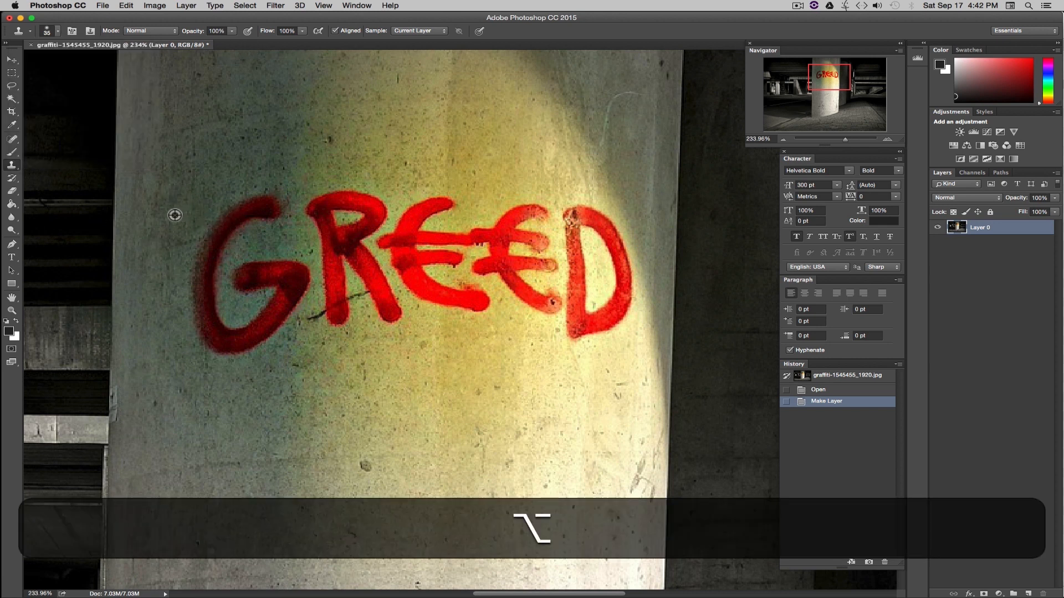
left_click(175, 215, "alt")
mouse_move(202, 214)
left_mouse_down()
mouse_move(195, 349)
mouse_move(208, 352)
left_mouse_up()
key("alt")
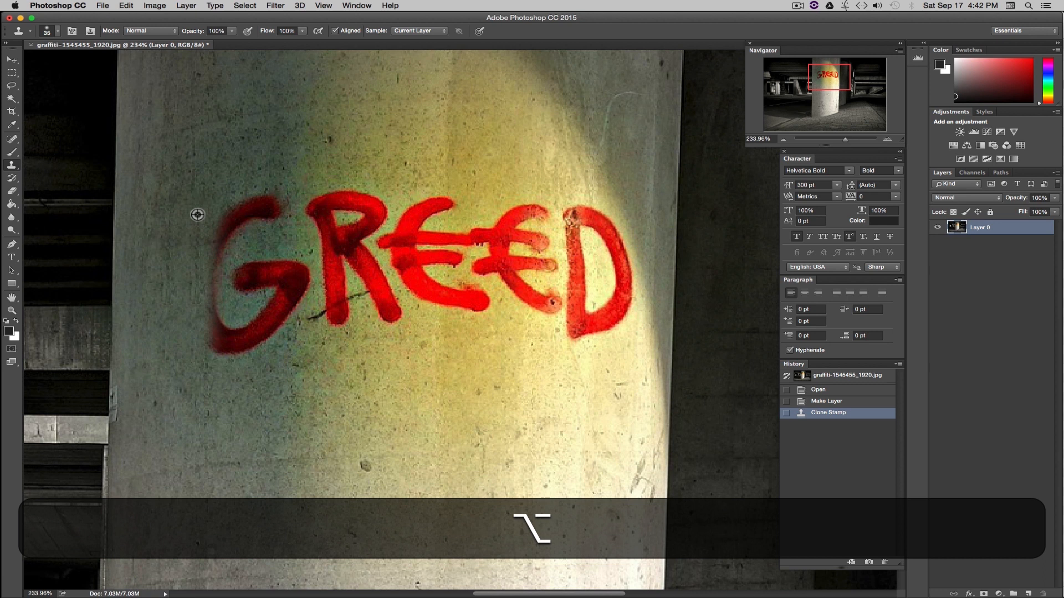
left_click_drag(218, 209, 219, 355)
key("alt")
left_click(196, 227, "alt")
left_click_drag(212, 222, 216, 352)
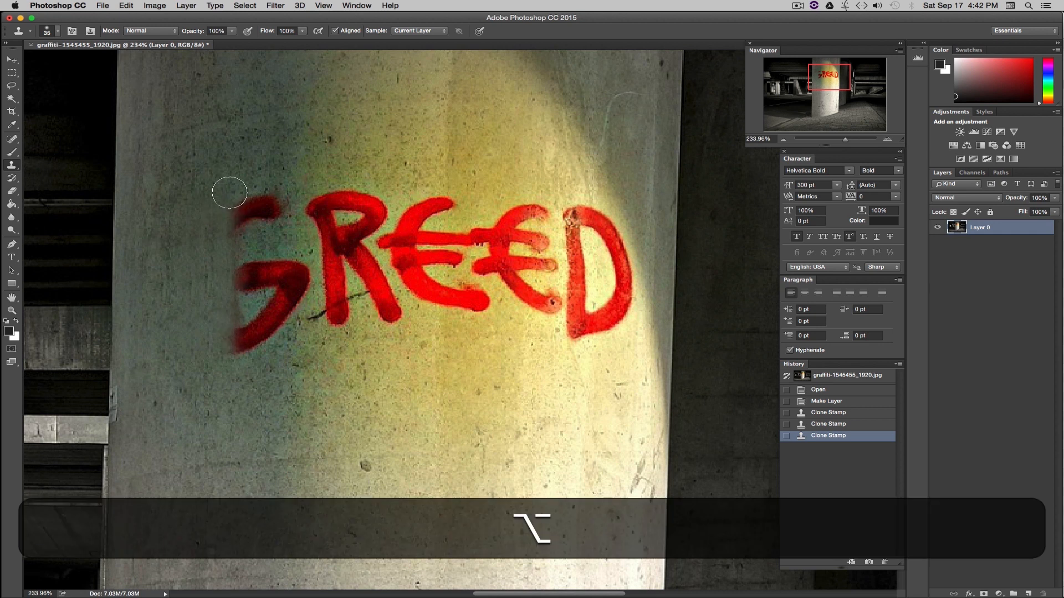
left_click_drag(238, 185, 228, 349)
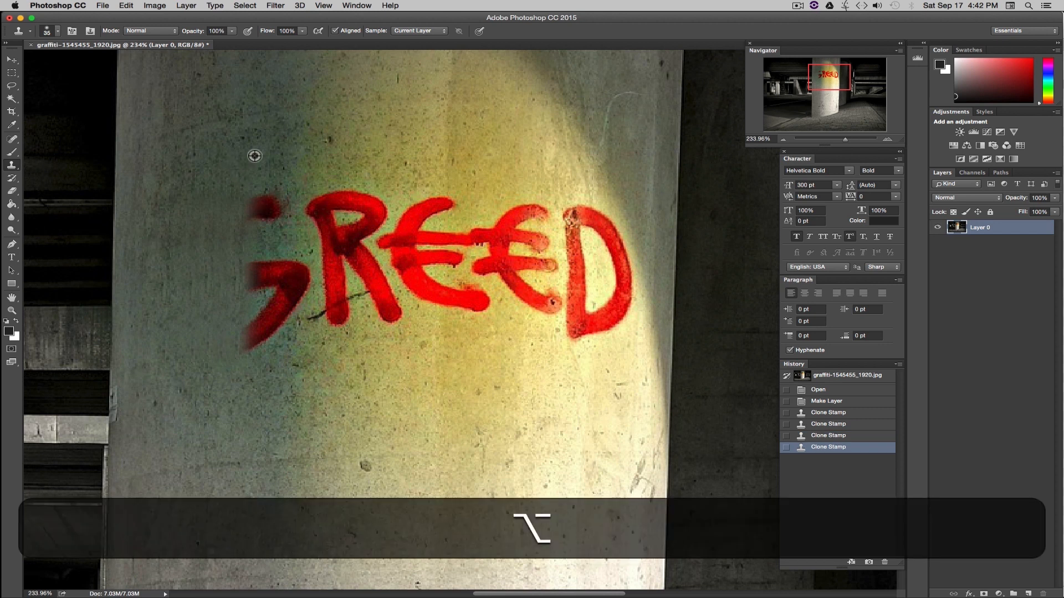
left_click_drag(254, 176, 244, 363)
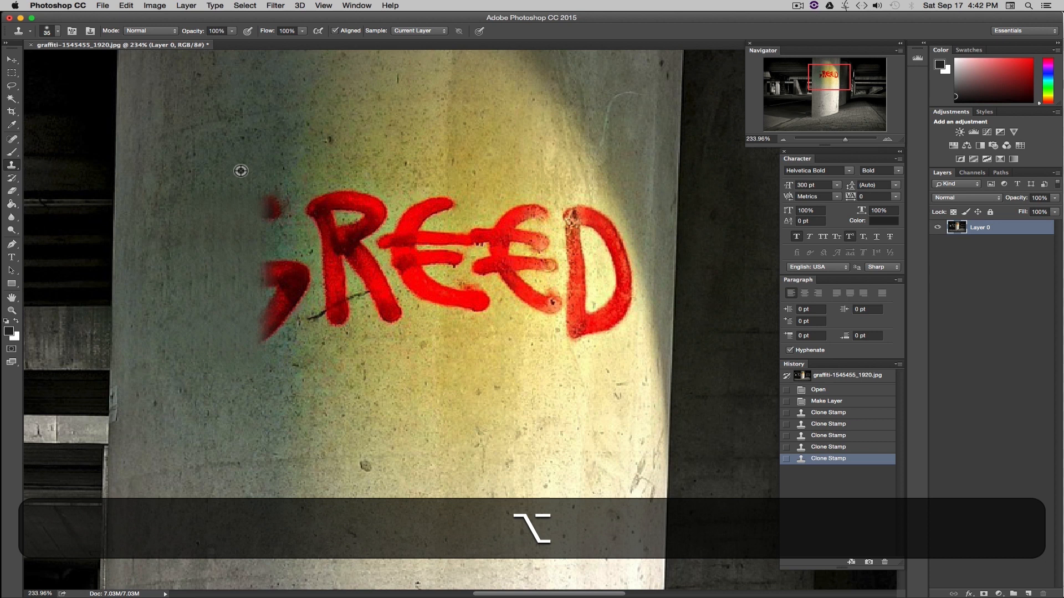
Step: Clone nearby concrete over most of the remaining G and blend the grey-to-yellow transition above and below it
left_click(243, 159, "alt")
left_click_drag(272, 205, 261, 363)
left_click(239, 163, "alt")
left_click_drag(280, 190, 274, 368)
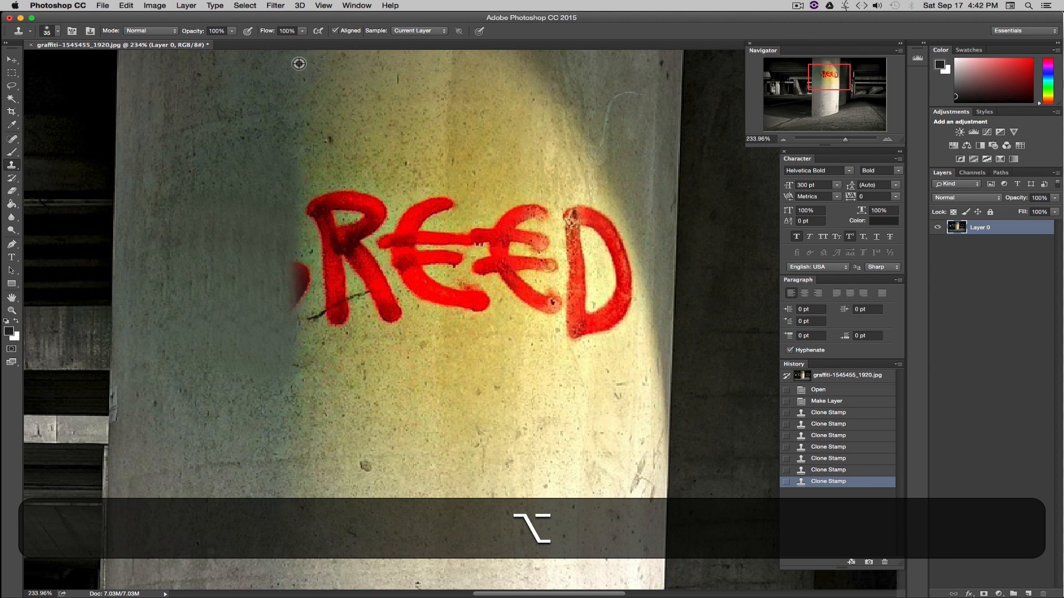
left_click_drag(297, 119, 291, 244)
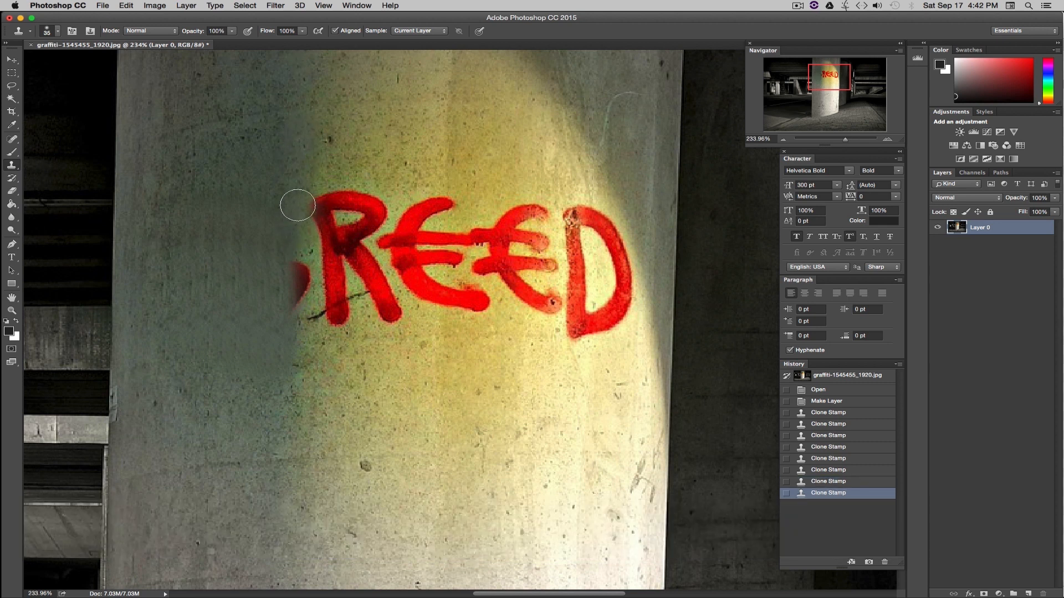
mouse_move(291, 374)
left_mouse_down()
mouse_move(288, 338)
mouse_move(292, 376)
mouse_move(285, 308)
left_mouse_up()
left_click(290, 367, "alt")
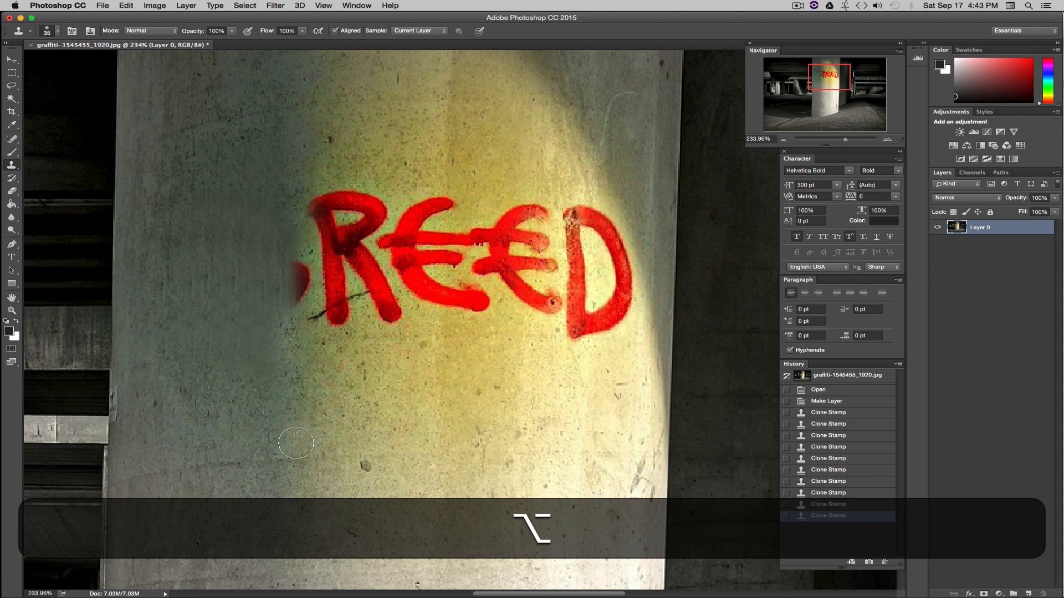
left_click(273, 432, "alt")
left_click(266, 363)
left_click(279, 403, "alt")
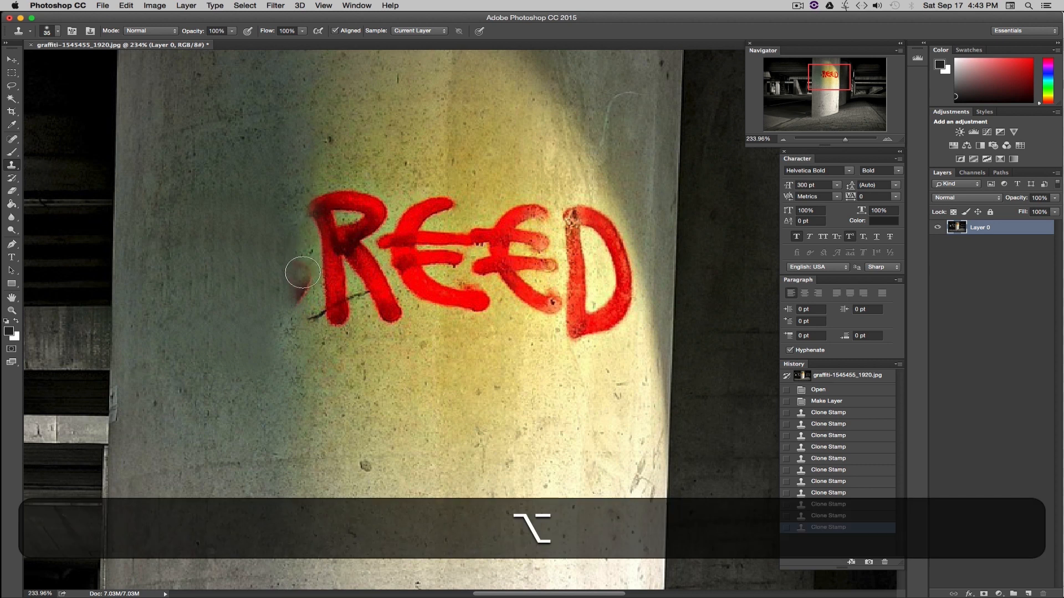
Step: Try to clone over the red remnant of the G beside the R, and undo the stray strokes
left_click(297, 254, "alt")
left_click_drag(304, 332, 390, 397)
key("super+alt+z")
key("super+alt+z")
key("super+alt+z")
key("super+alt+z")
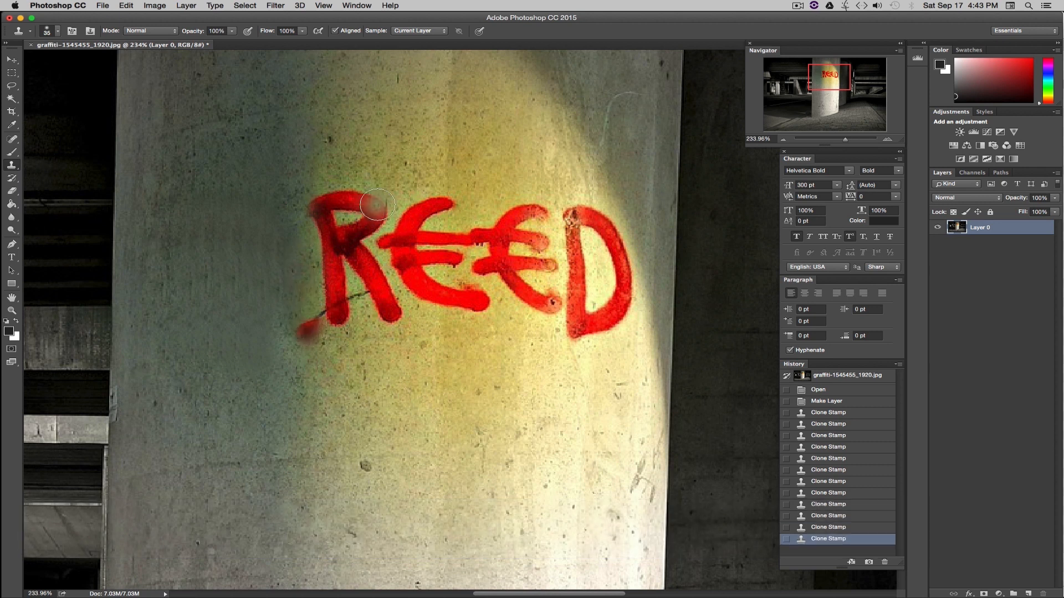
key("super+z")
key("super+alt+z")
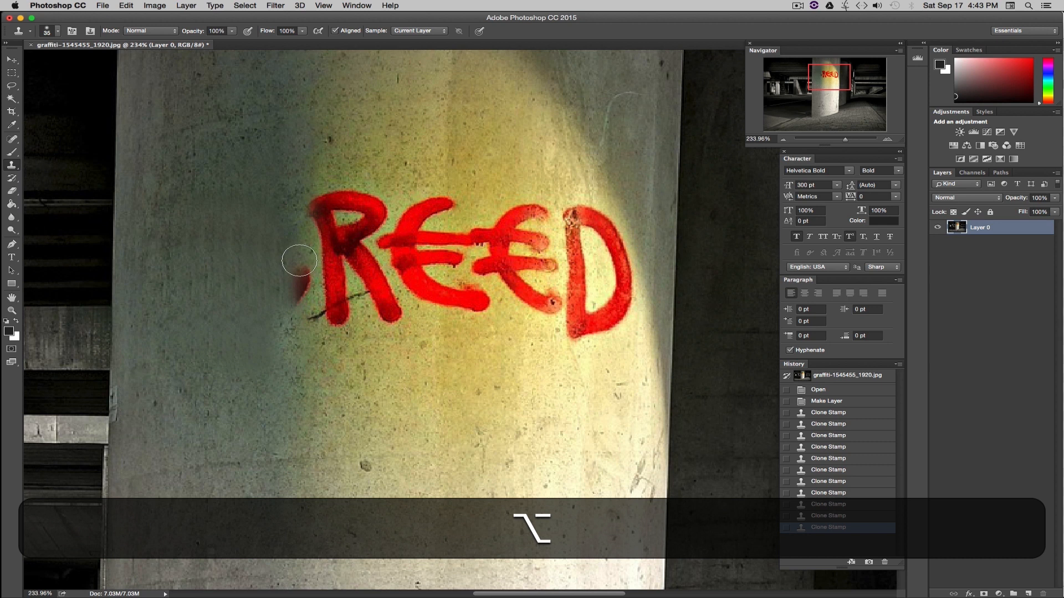
Step: Clone clean concrete over the last trace of the G and over the tops of the R and both E letters
left_click_drag(302, 259, 302, 317)
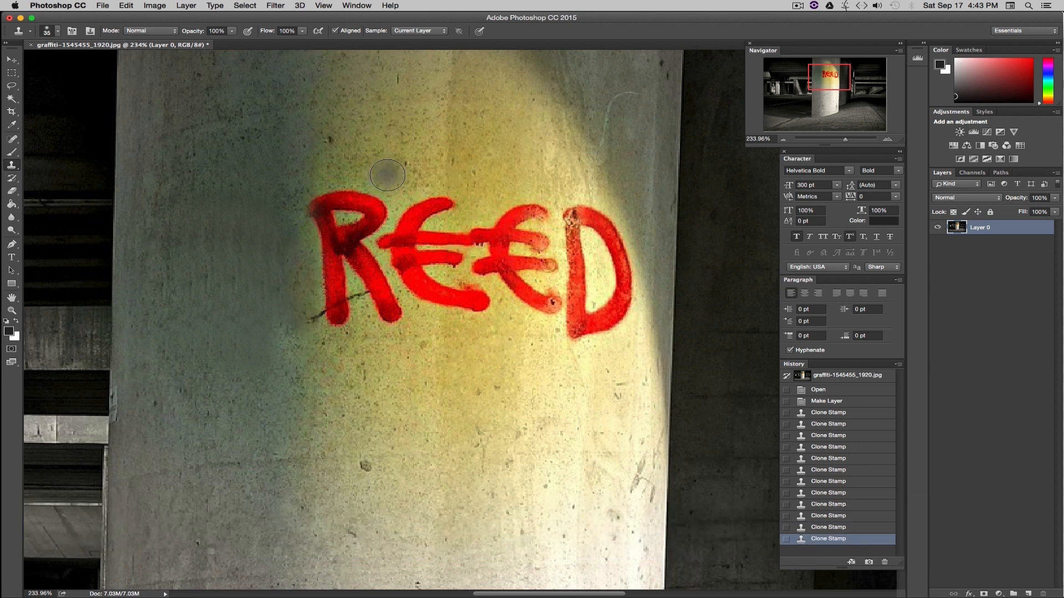
key("alt")
mouse_move(328, 188)
left_mouse_down()
mouse_move(369, 190)
mouse_move(381, 203)
mouse_move(360, 203)
mouse_move(382, 205)
mouse_move(363, 218)
mouse_move(474, 203)
left_mouse_up()
left_click(346, 162, "alt")
left_click(335, 167, "alt")
left_click(359, 198, "alt")
key("alt")
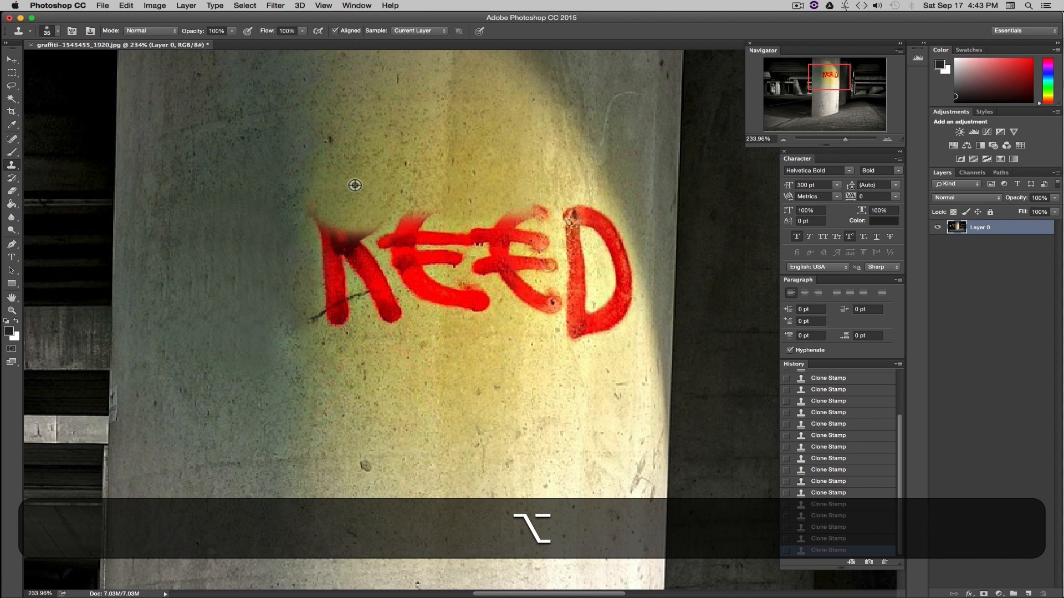
left_click(344, 169, "alt")
left_click_drag(329, 220, 535, 220)
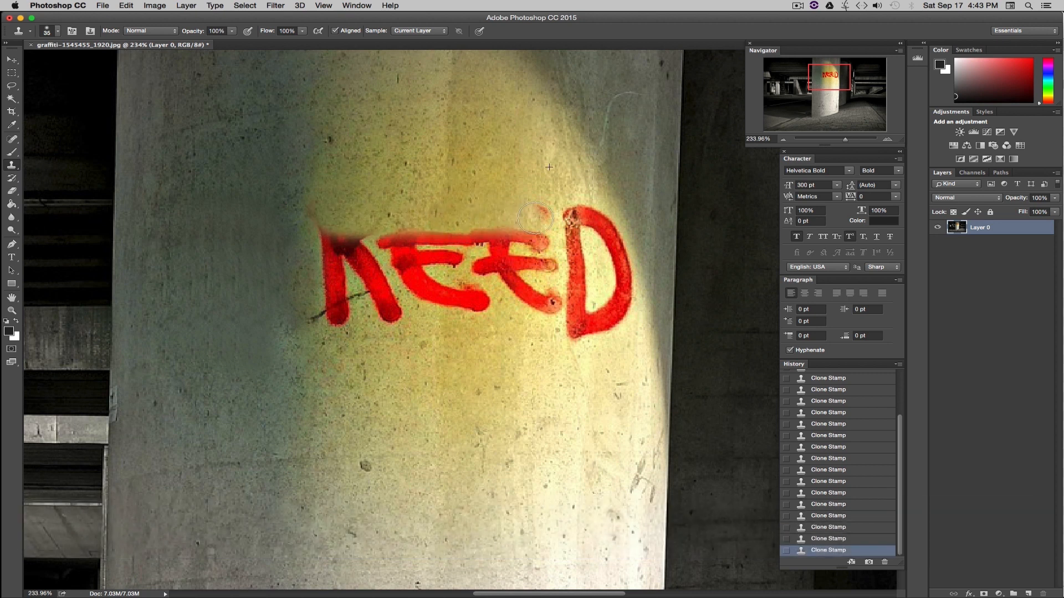
Step: Clone the grey-to-yellow transition texture down along the left edge of the R's stem
left_click(370, 161, "alt")
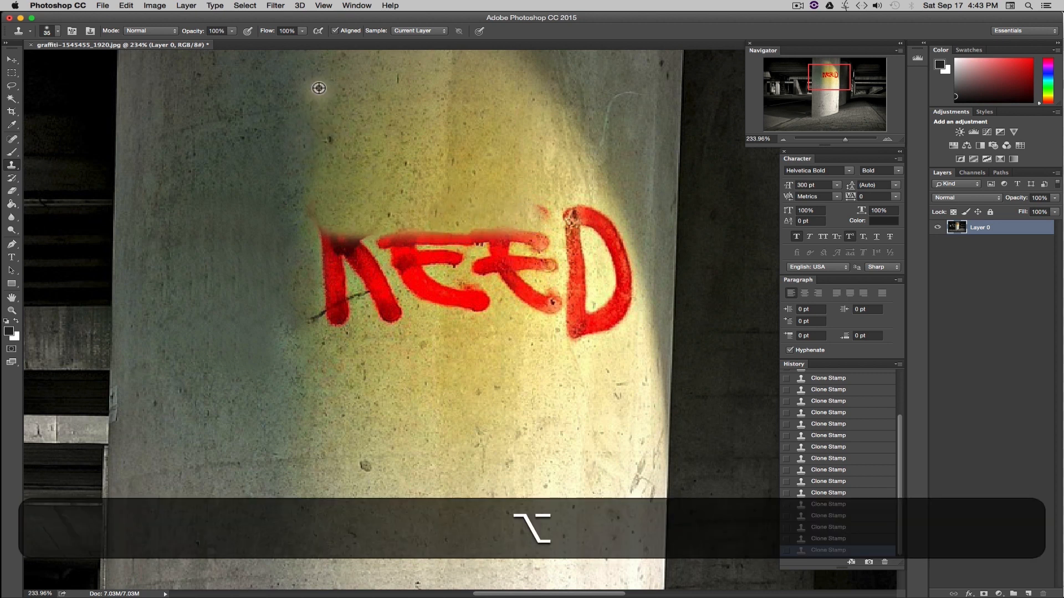
left_click_drag(309, 174, 305, 339)
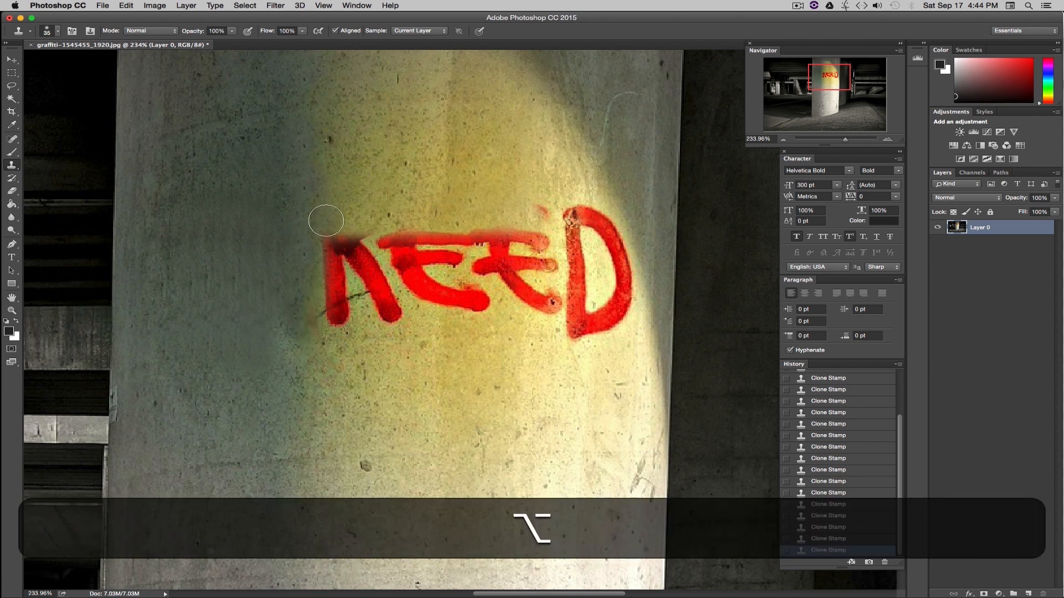
left_click_drag(313, 219, 318, 339)
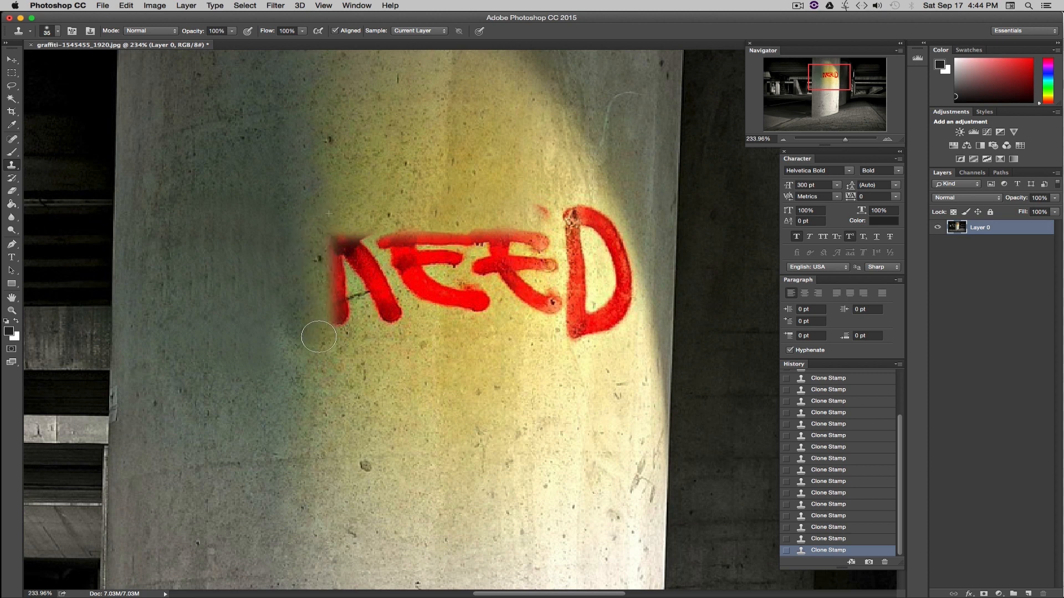
Step: Enlarge the Clone Stamp brush to 60 px and clone yellow texture across the upper remains of the R and E letters
left_click(59, 32)
left_click_drag(79, 61, 85, 62)
key("alt")
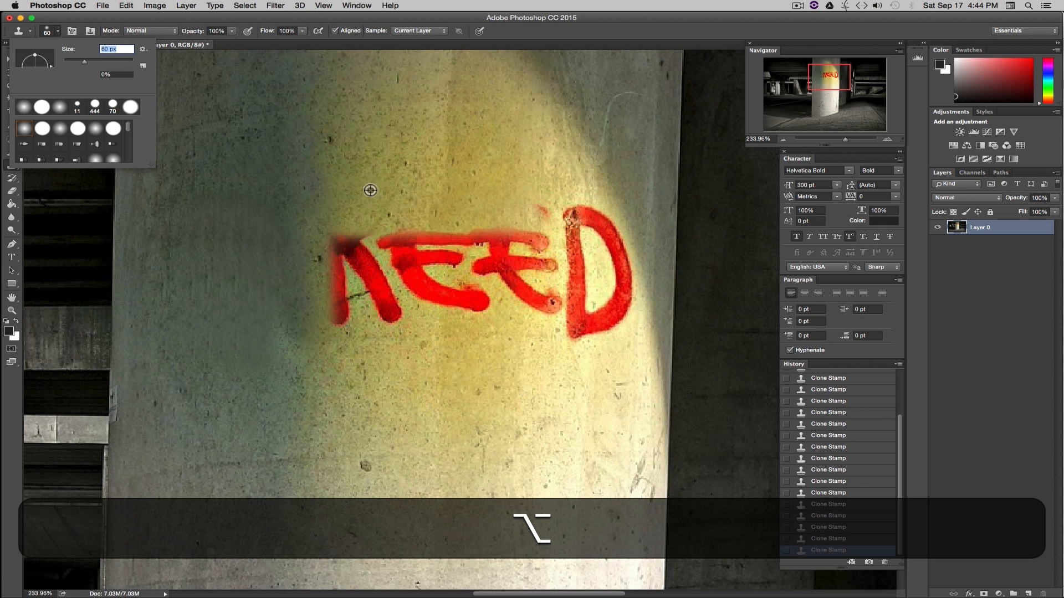
left_click(319, 184, "alt")
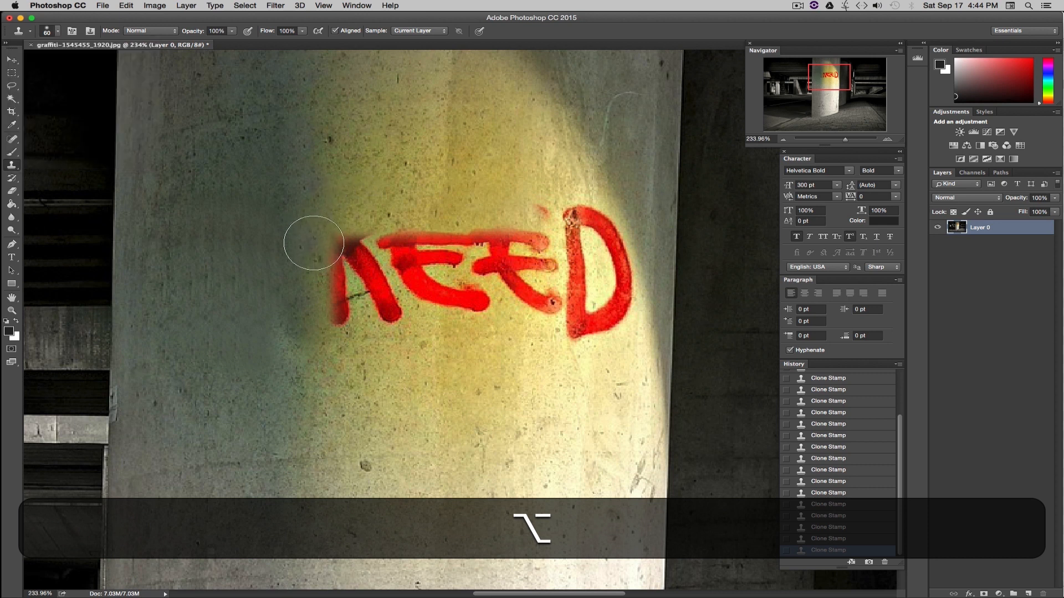
left_click_drag(314, 241, 495, 239)
key("super+alt+z")
key("super+alt+z")
key("super+alt+z")
key("super+alt+z")
key("super+alt+z")
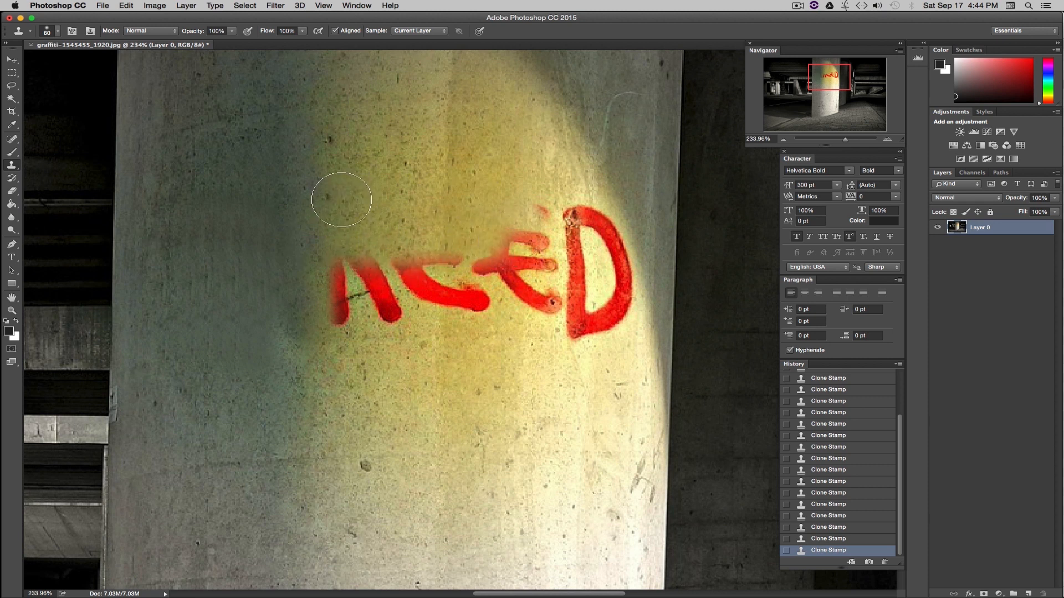
Step: Clone yellow concrete over the remaining lower parts of the R and the first E
key("alt")
left_click(315, 184, "alt")
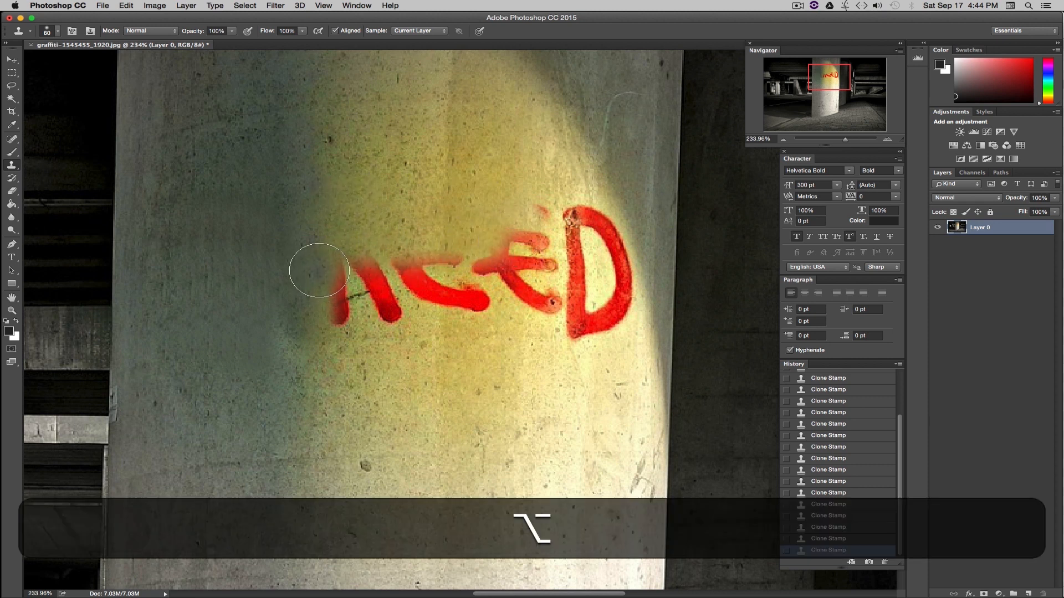
mouse_move(310, 271)
left_mouse_down()
mouse_move(485, 271)
mouse_move(499, 265)
mouse_move(488, 258)
left_mouse_up()
key("alt")
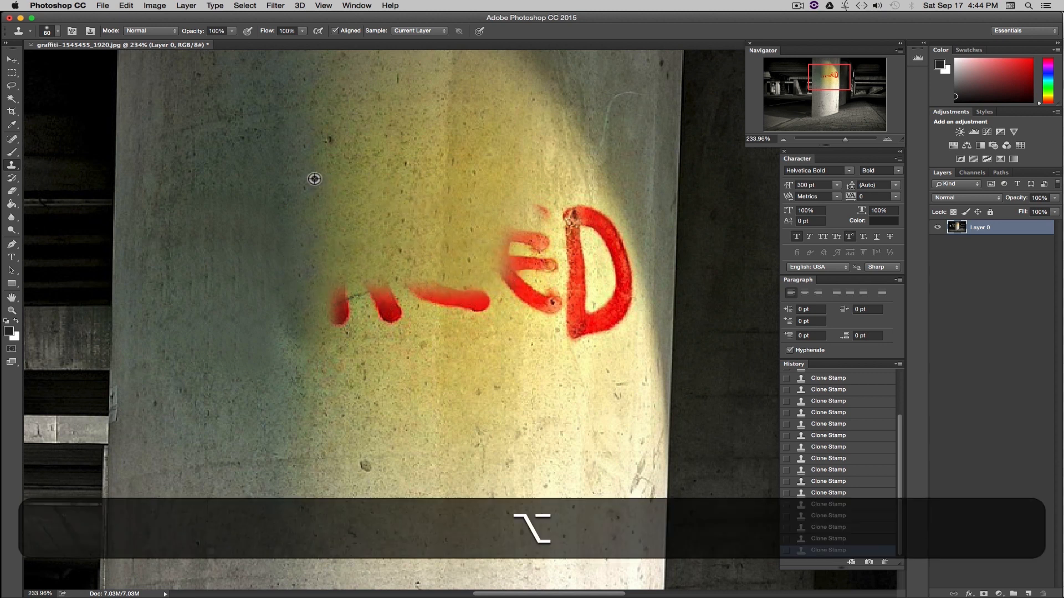
left_click(309, 302, "alt")
left_click_drag(308, 301, 499, 308)
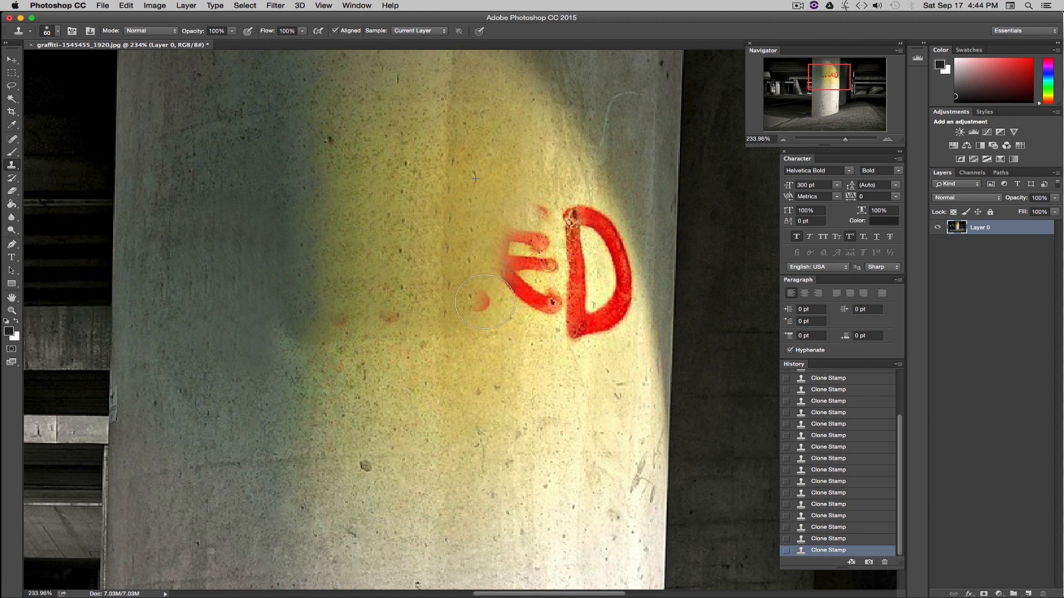
key("alt")
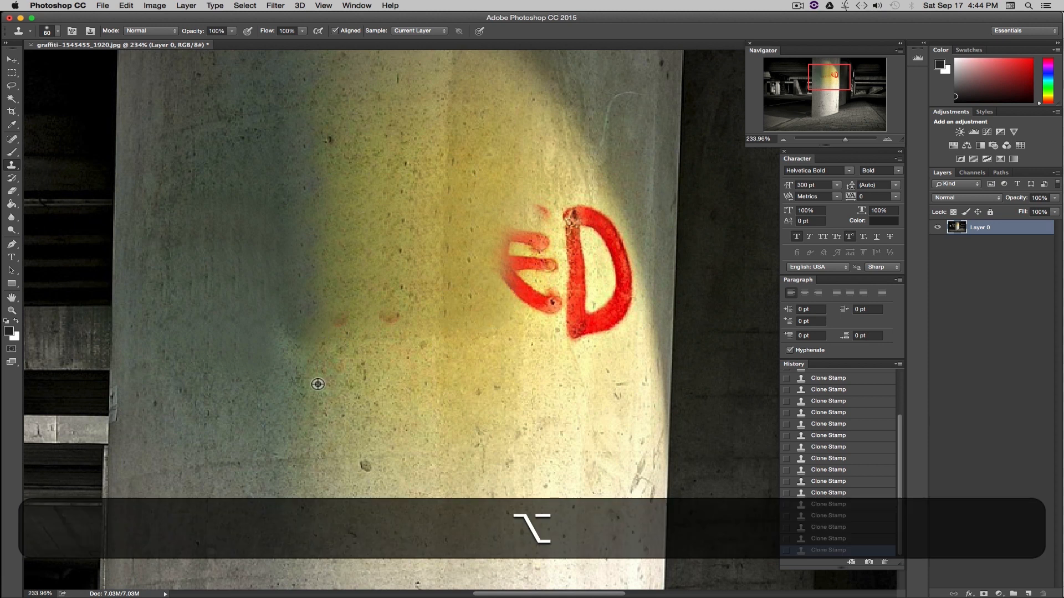
left_click(306, 336, "alt")
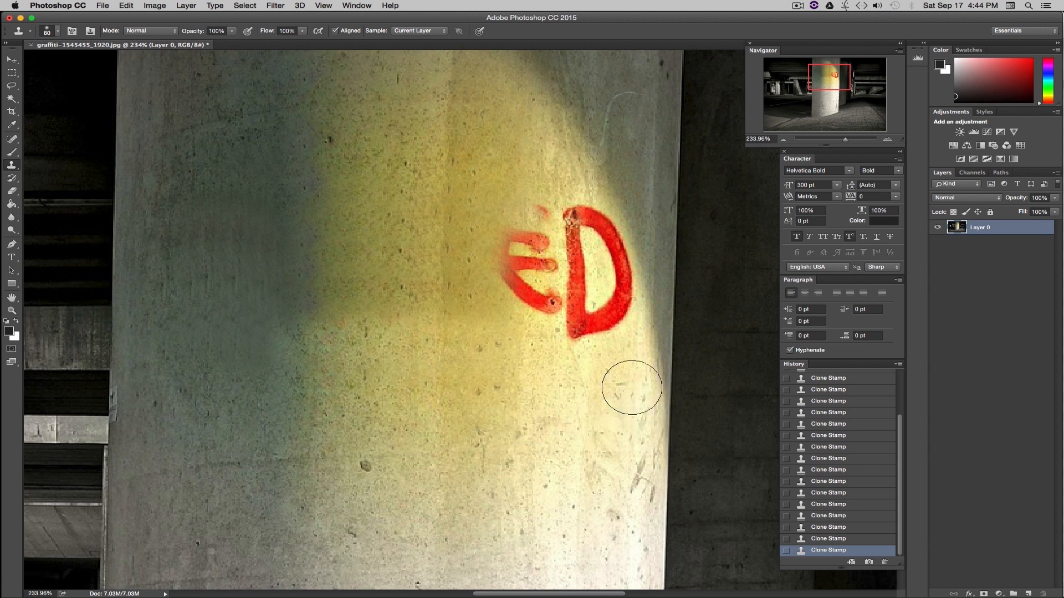
Step: Clone the surrounding yellow and pale concrete over the second E, up to the edge of the D
key("alt")
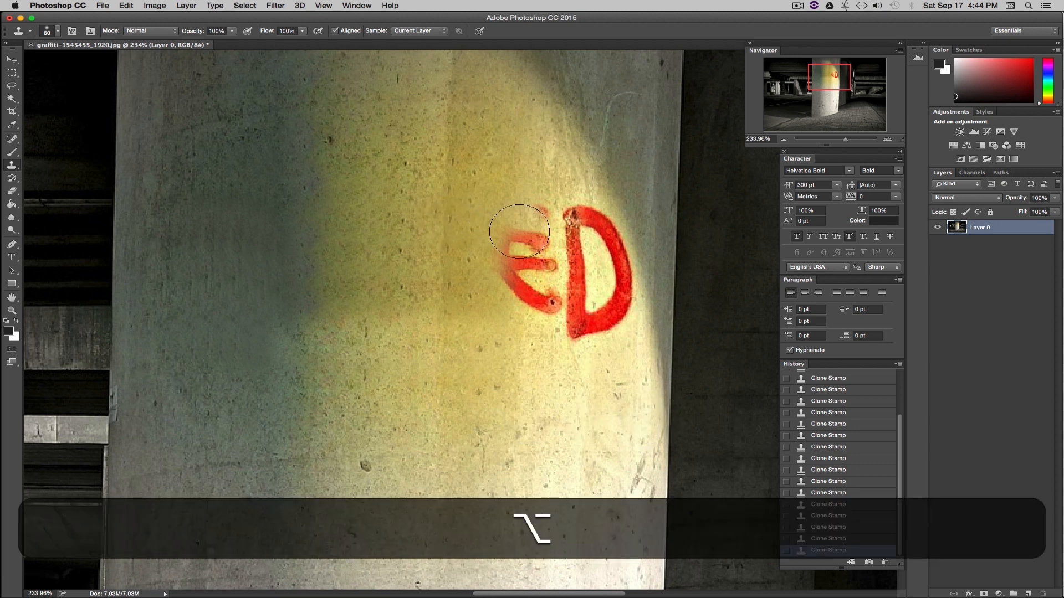
key("alt")
mouse_move(505, 225)
left_mouse_down()
mouse_move(526, 274)
mouse_move(518, 266)
mouse_move(516, 324)
left_mouse_up()
key("alt")
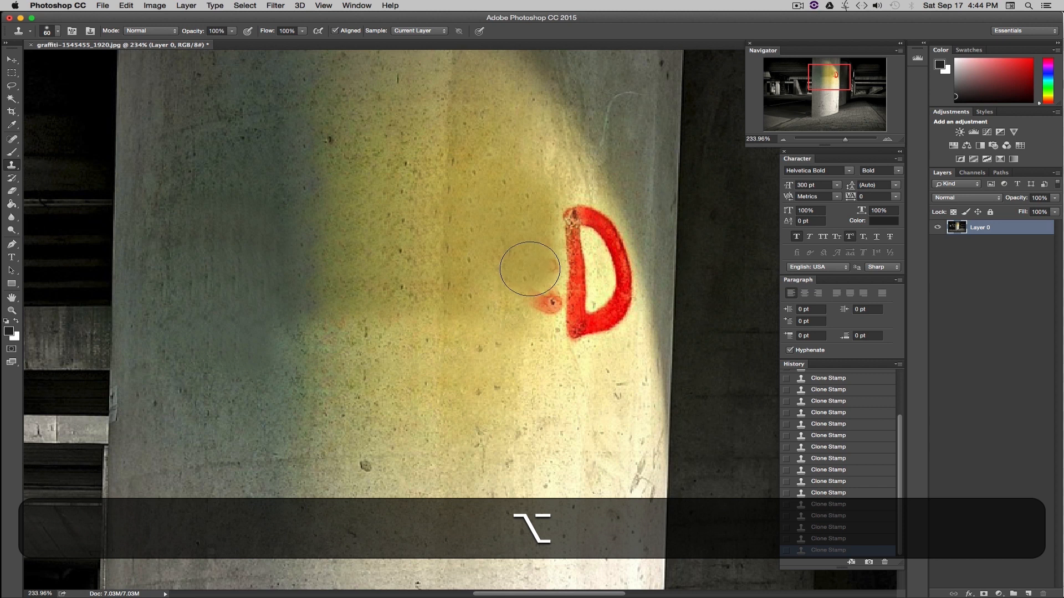
key("alt")
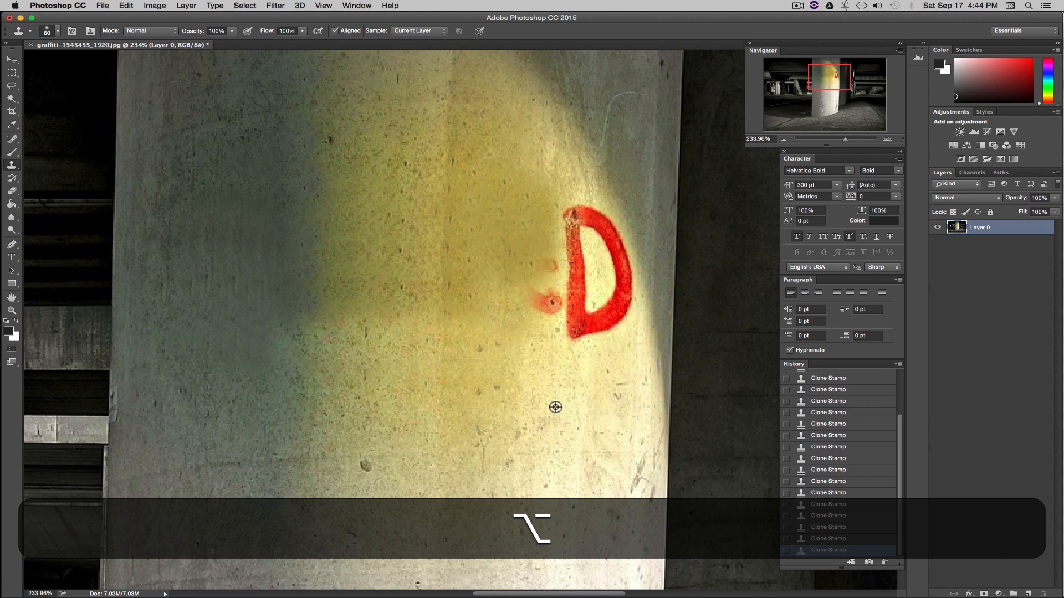
left_click(519, 424, "alt")
mouse_move(542, 356)
left_mouse_down()
mouse_move(535, 295)
mouse_move(549, 272)
left_mouse_up()
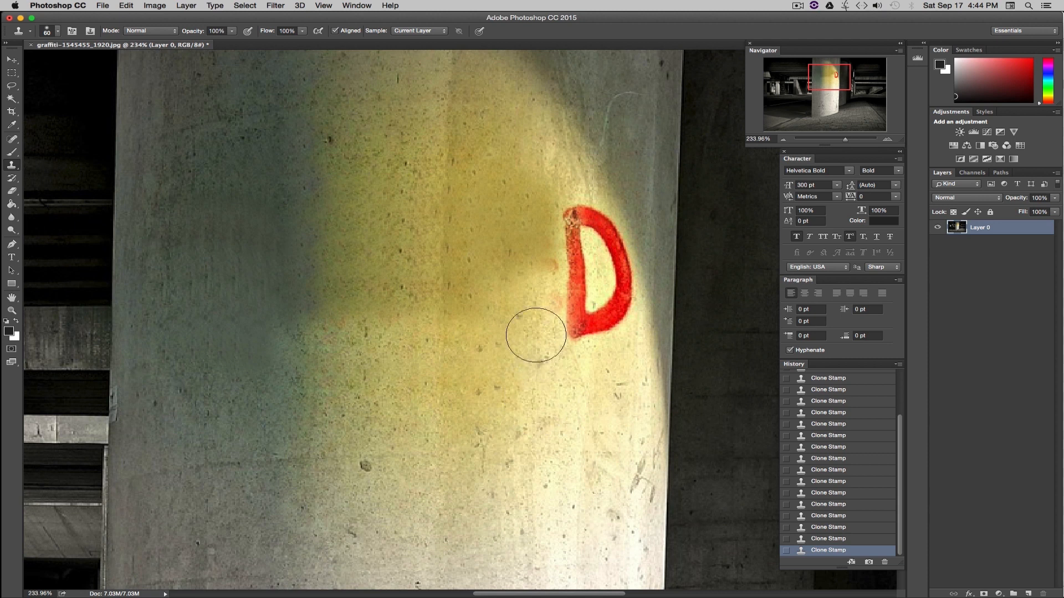
Step: Clone pale concrete over the strip beside the D and over the D's lower half
left_click(512, 392, "alt")
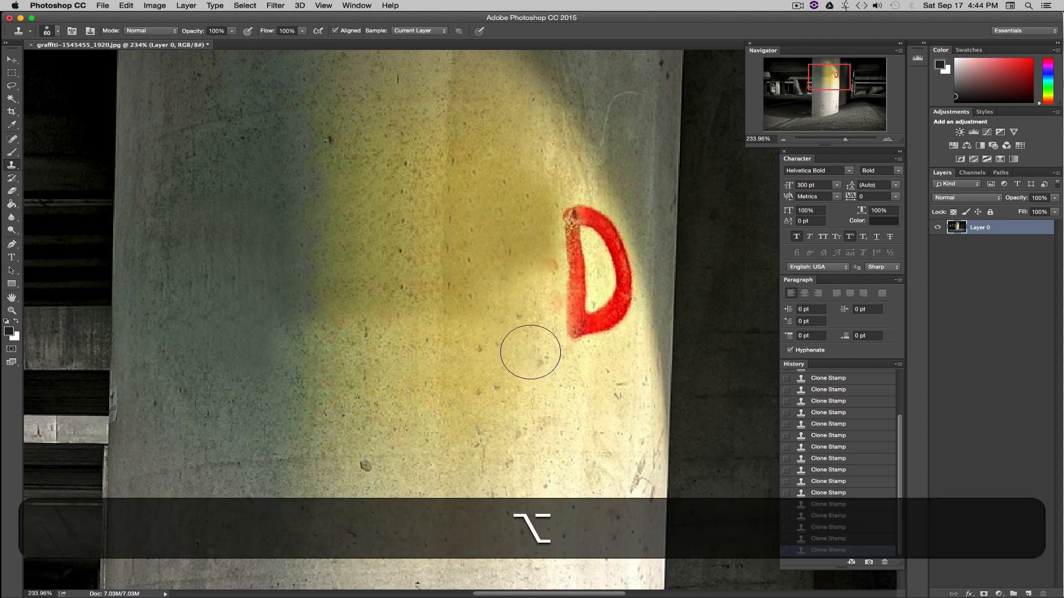
left_click_drag(532, 338, 532, 197)
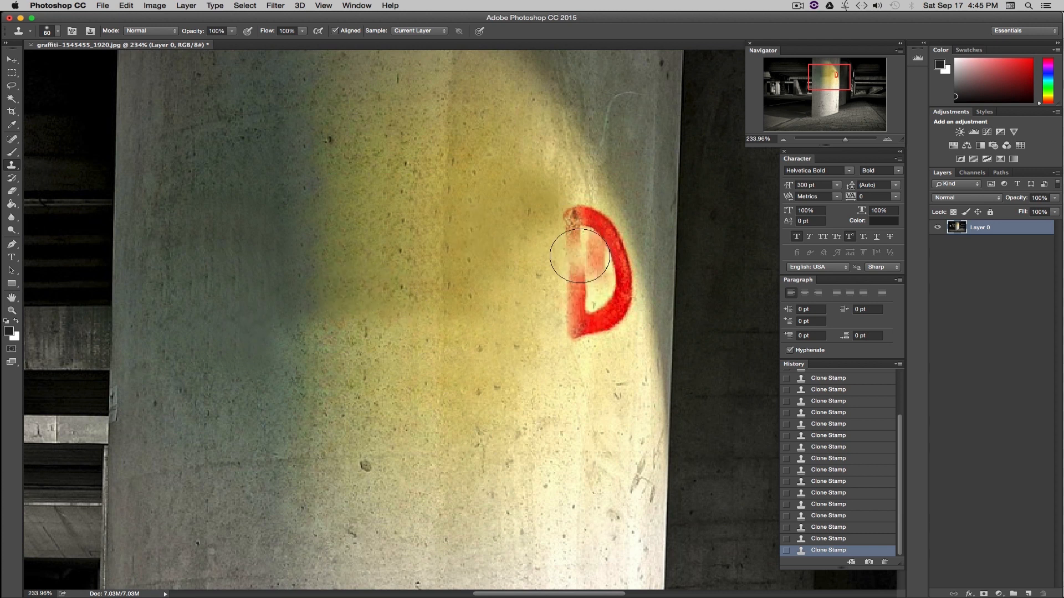
key("alt")
left_click(599, 412, "alt")
left_click_drag(584, 340, 567, 294)
left_click(590, 414, "alt")
mouse_move(608, 360)
left_mouse_down()
mouse_move(595, 288)
mouse_move(616, 277)
left_mouse_up()
Step: Clone clean pale concrete over the remaining upper part of the D's stem
left_click(609, 391, "alt")
left_click(601, 382, "alt")
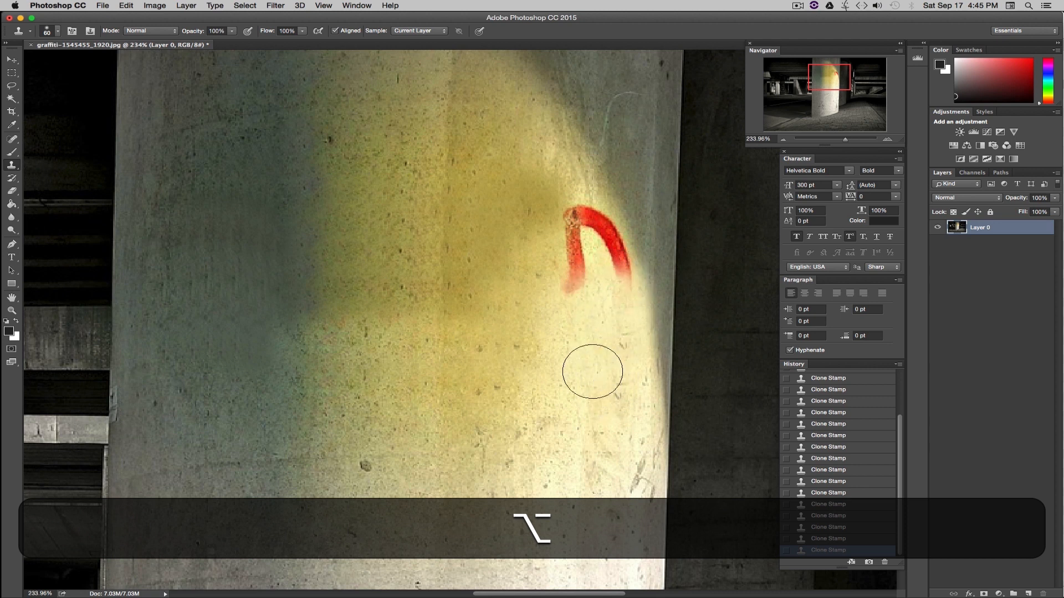
left_click(603, 373, "alt")
left_click_drag(575, 285, 565, 238)
left_click(593, 351, "alt")
left_click(652, 328, "alt")
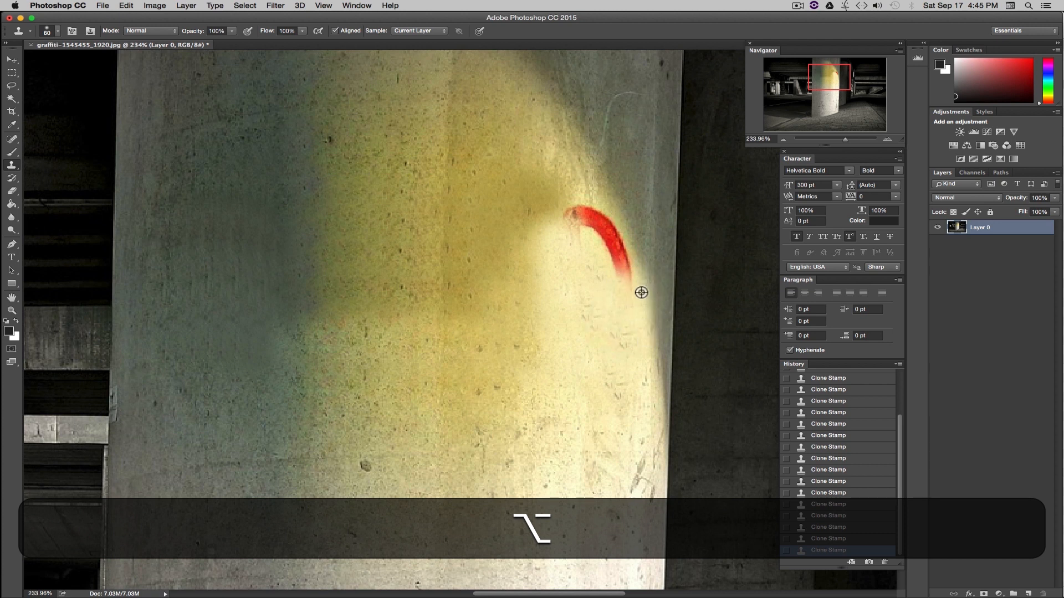
Step: Reduce the Clone Stamp brush size and clone pale concrete over the D's top corner and the lower part of its remaining curve
left_click(58, 29)
left_click_drag(73, 61, 73, 62)
left_click(574, 254, "alt")
left_click(575, 221)
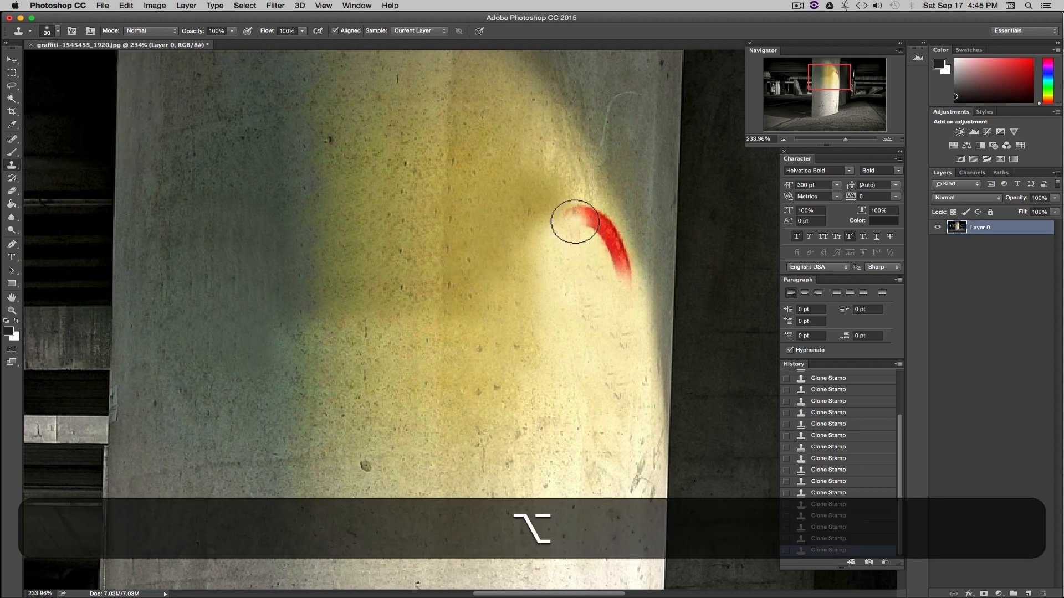
left_click(596, 302, "alt")
left_click_drag(619, 294, 602, 245)
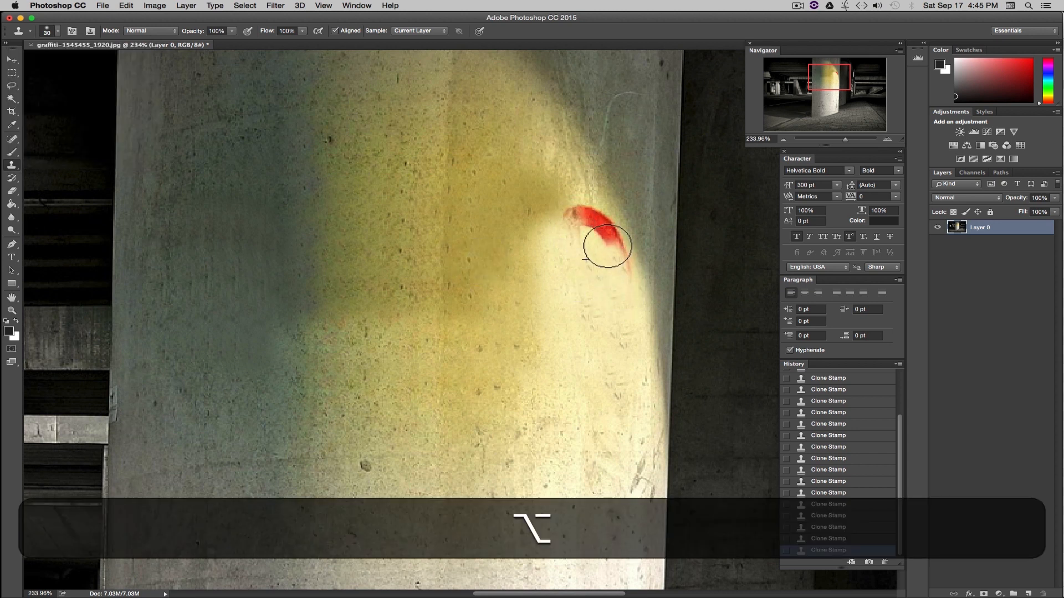
left_click_drag(629, 283, 604, 241)
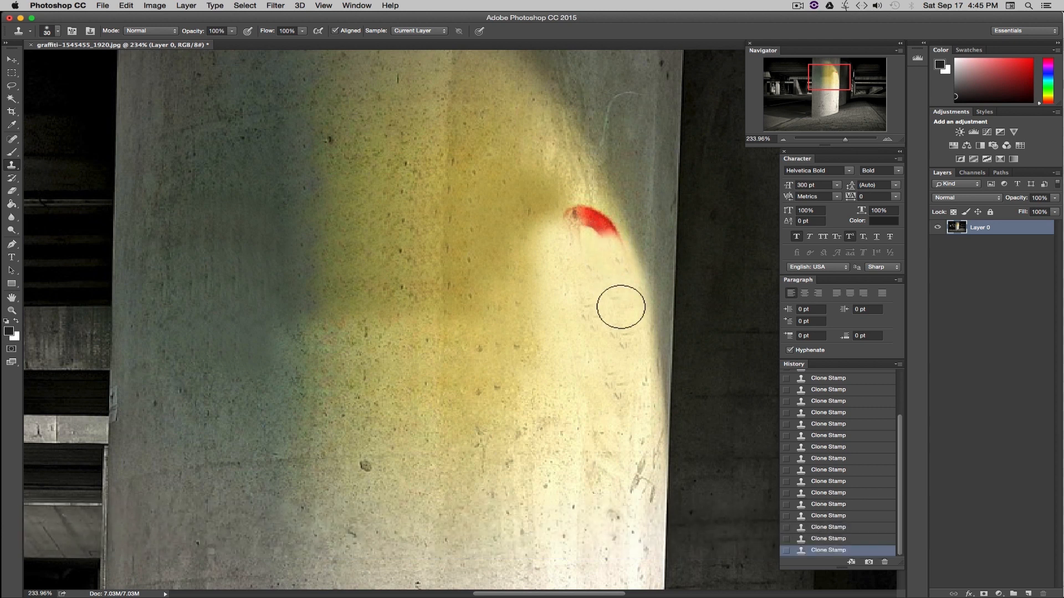
Step: Clone pale concrete over the last red section at the top of the D's curve
left_click_drag(633, 256, 595, 187)
left_click(595, 275, "alt")
left_click(600, 277, "alt")
left_click(600, 222)
left_click(587, 277, "alt")
left_click(578, 216)
left_click(600, 278, "alt")
left_click(600, 230)
Step: Clone yellow texture from above over the last traces along the D's top edge
left_click(568, 174, "alt")
left_click(573, 207)
left_click(549, 161, "alt")
left_click(581, 197)
left_click(598, 228)
left_click(583, 195, "alt")
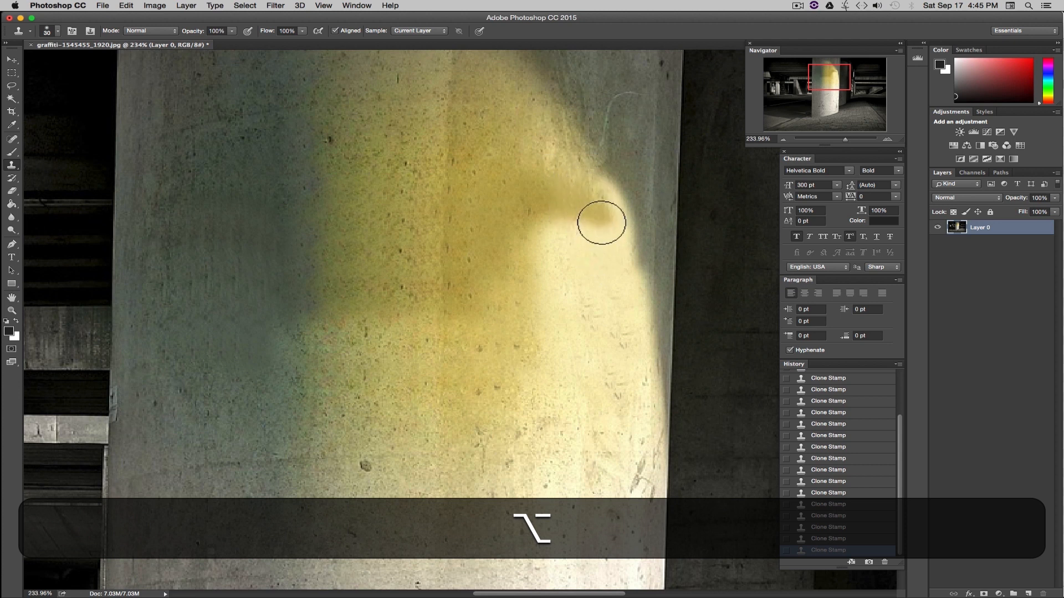
left_click(603, 212)
Step: Clone the grey shadow edge down along the D's former curve, undoing the misplaced yellow stroke
left_click(570, 114, "alt")
mouse_move(592, 159)
left_mouse_down()
mouse_move(625, 242)
mouse_move(646, 254)
left_mouse_up()
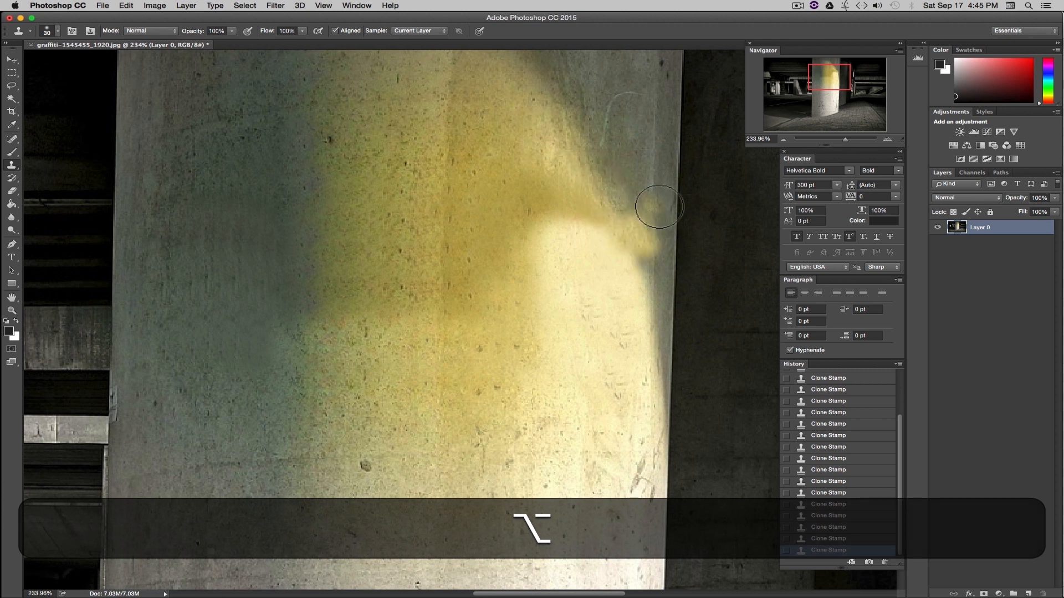
key("alt+super+z")
left_click(601, 168, "alt")
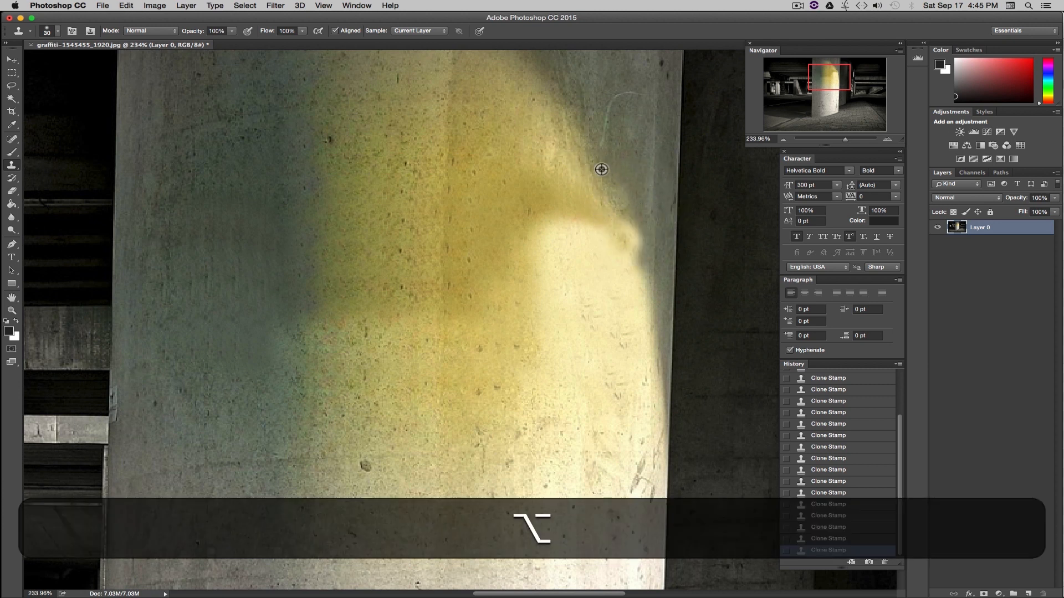
left_click_drag(622, 222, 639, 250)
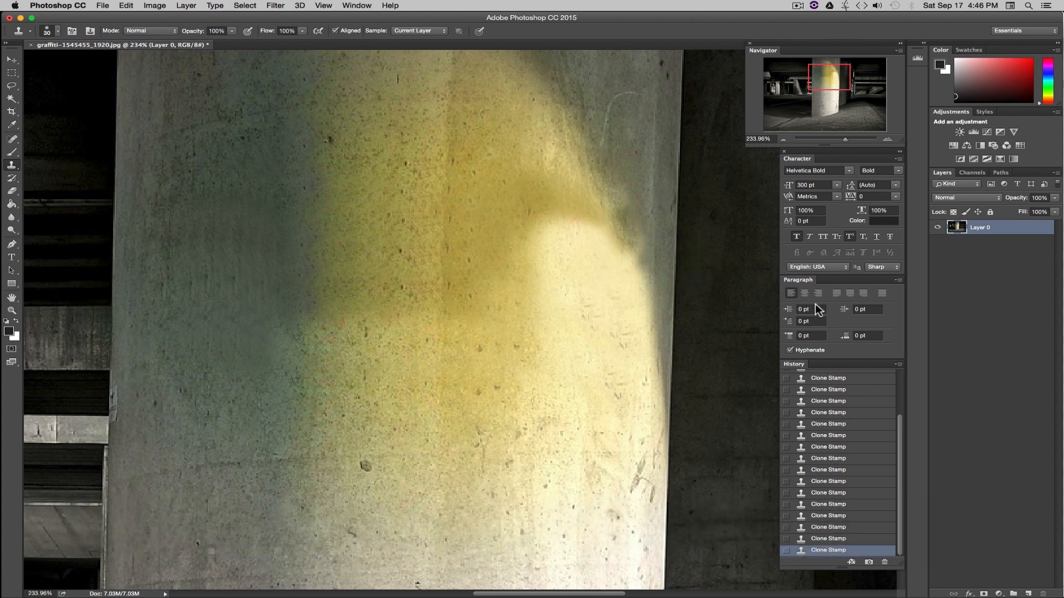
Step: Enlarge the Clone Stamp brush to 60 px and clone yellow texture over the pale patch where the D was
left_click(58, 30)
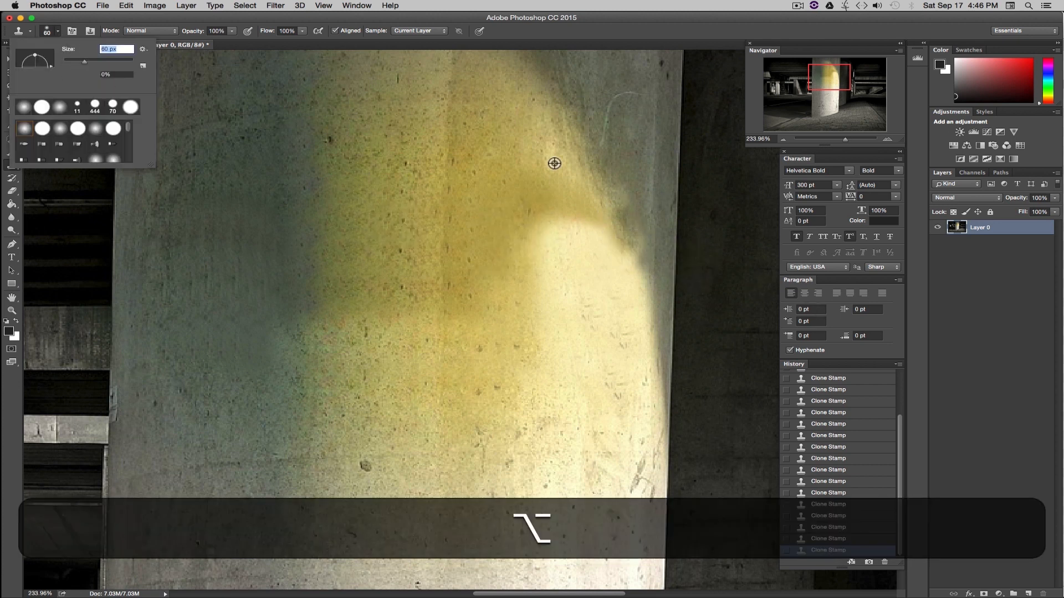
left_click(549, 154, "alt")
mouse_move(541, 223)
left_mouse_down()
mouse_move(544, 185)
mouse_move(589, 276)
left_mouse_up()
left_click(506, 95, "alt")
mouse_move(529, 239)
left_mouse_down()
mouse_move(556, 306)
mouse_move(578, 212)
mouse_move(630, 339)
mouse_move(608, 273)
mouse_move(629, 363)
mouse_move(524, 311)
mouse_move(534, 346)
left_mouse_up()
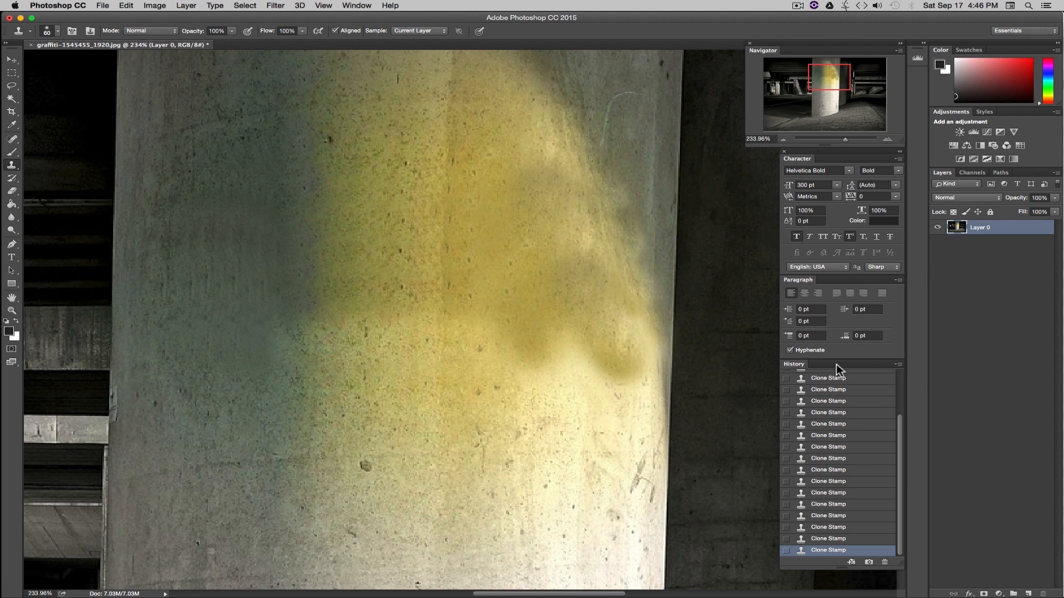
Step: Clone dark grey-green texture from the pillar's upper part down over its shaded left side
key("alt")
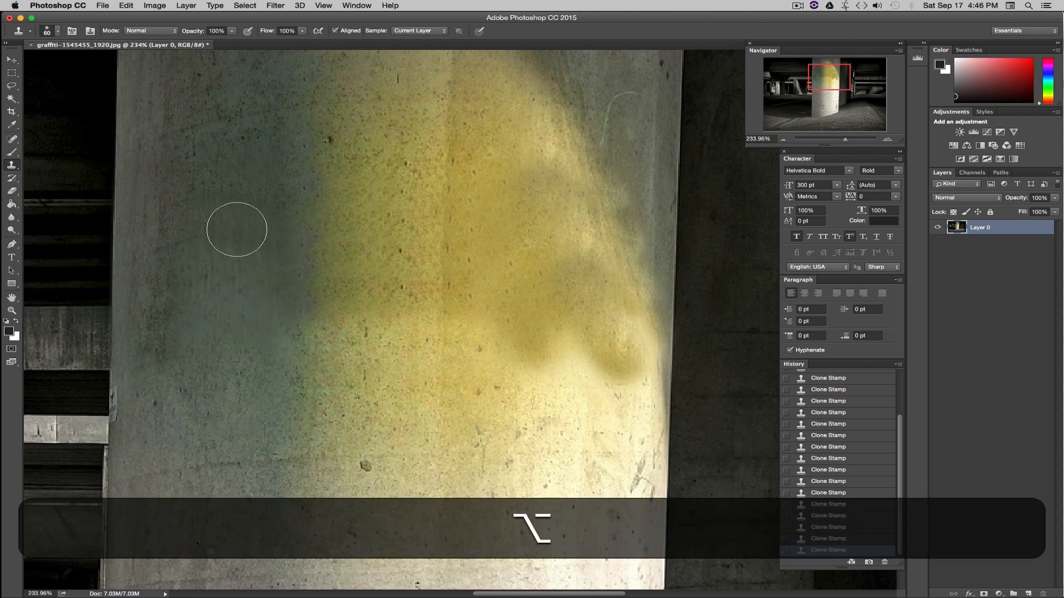
left_click(235, 99, "alt")
left_click_drag(195, 290, 235, 331)
left_click(259, 117, "alt")
left_click_drag(259, 273, 250, 357)
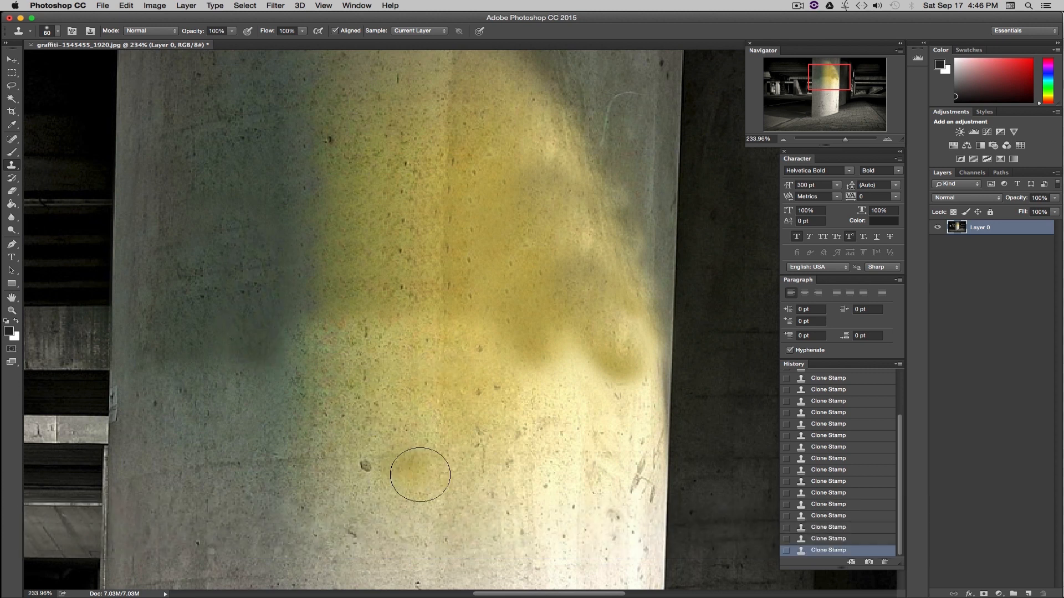
left_click(367, 133, "alt")
left_click_drag(404, 180, 406, 198)
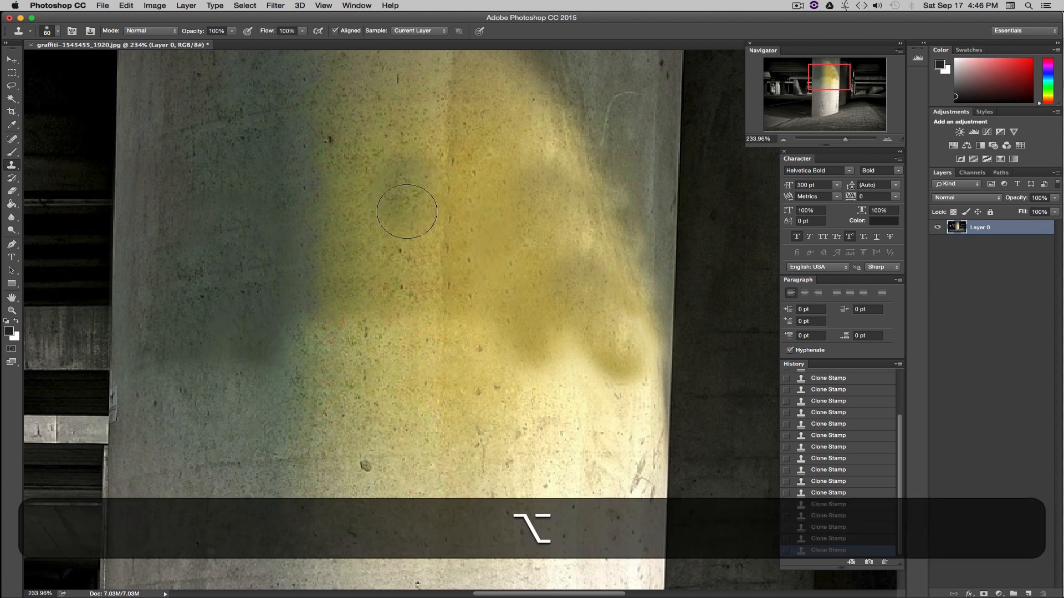
key("alt+super+z")
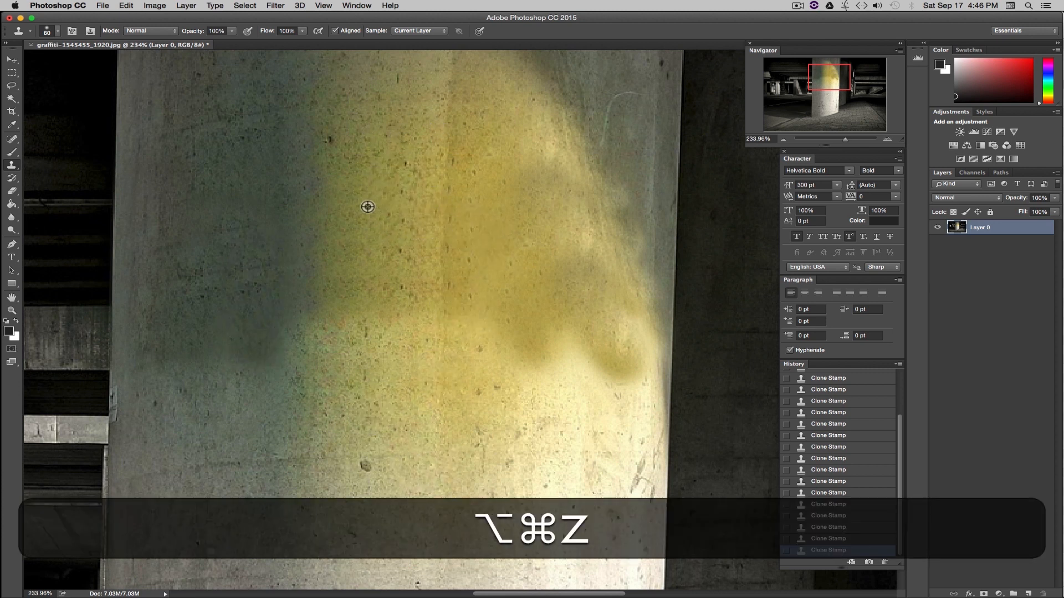
Step: Reduce the Clone Stamp brush to 41 px, blend yellow texture across the pillar's middle, and view the whole image
left_click(58, 31)
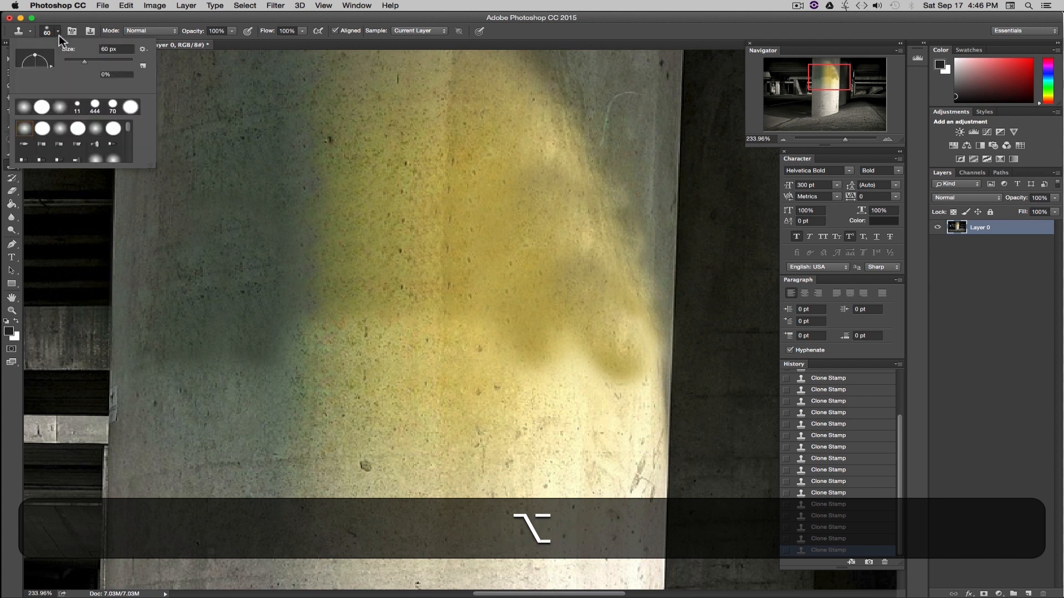
left_click_drag(81, 62, 77, 61)
left_click(427, 181, "alt")
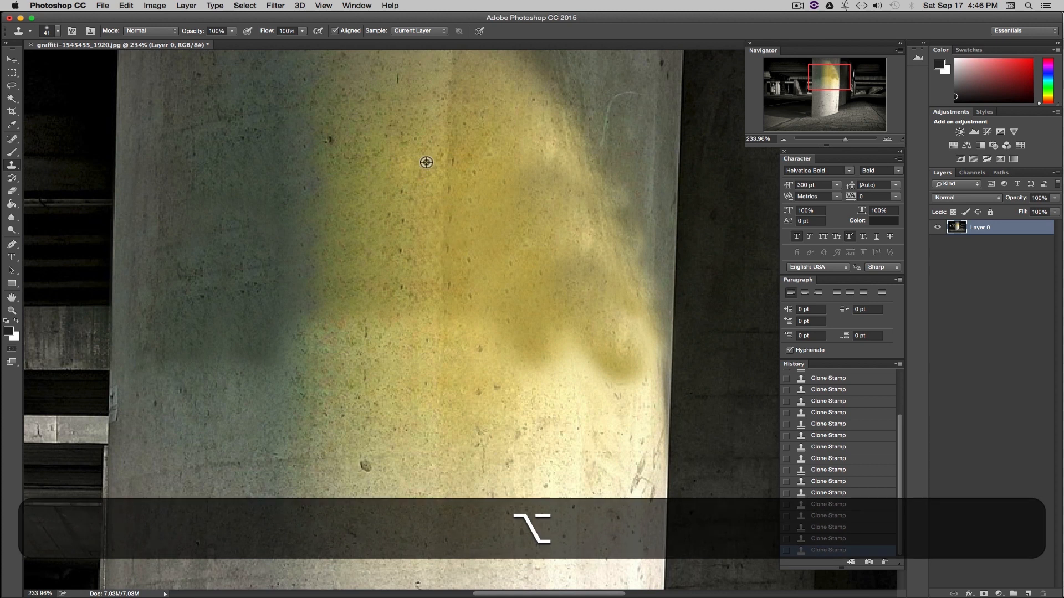
left_click_drag(406, 193, 402, 219)
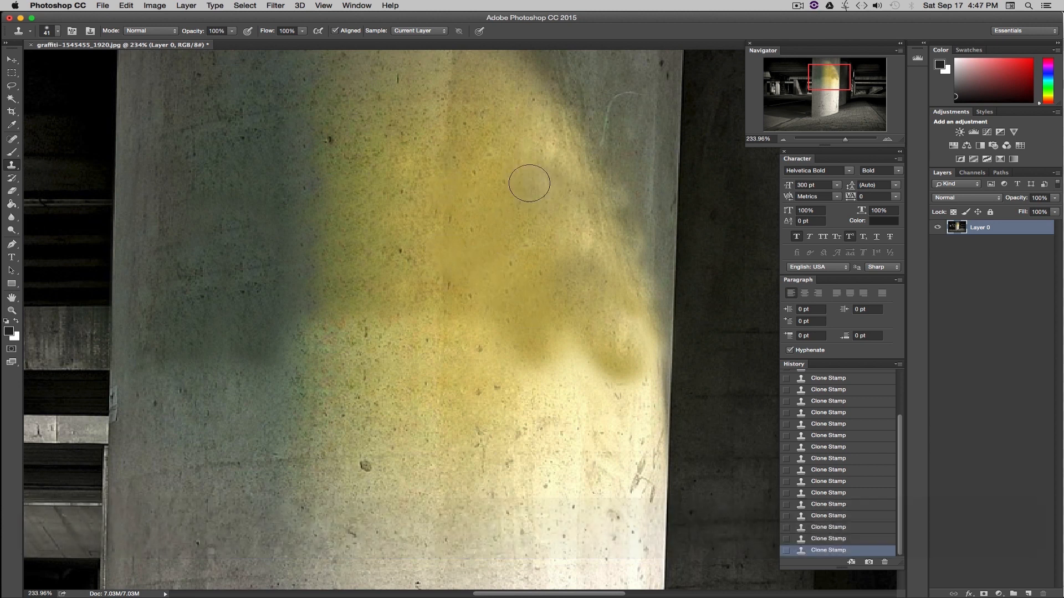
left_click(427, 314)
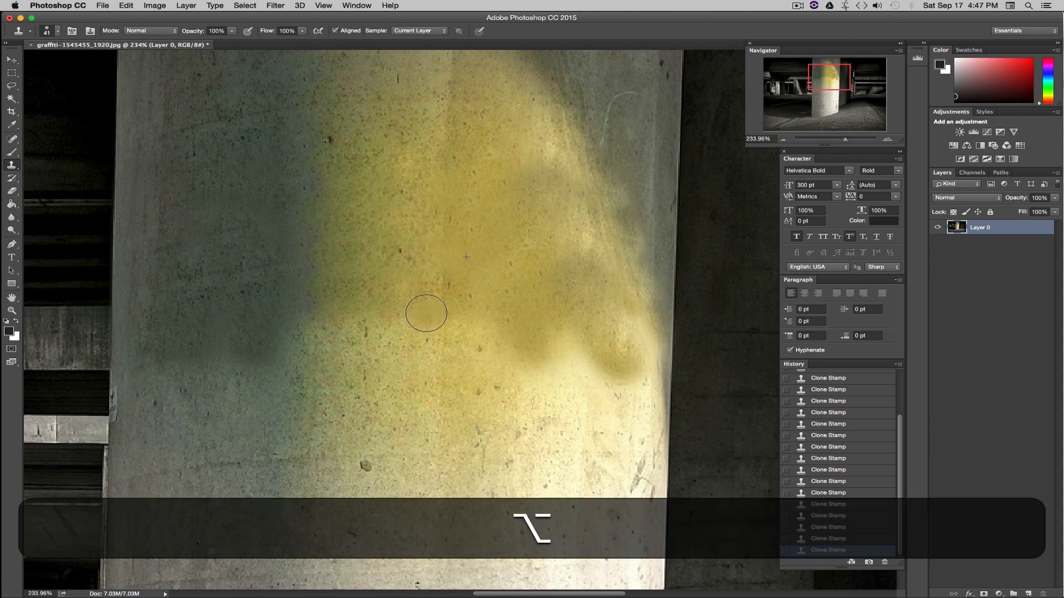
left_click(368, 301, "alt")
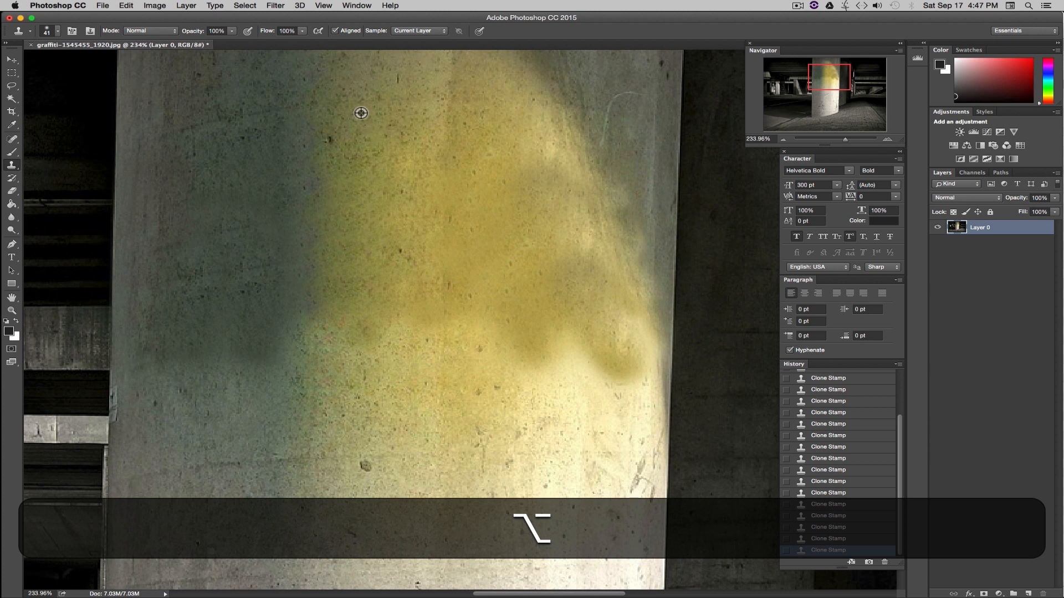
left_click_drag(845, 139, 833, 141)
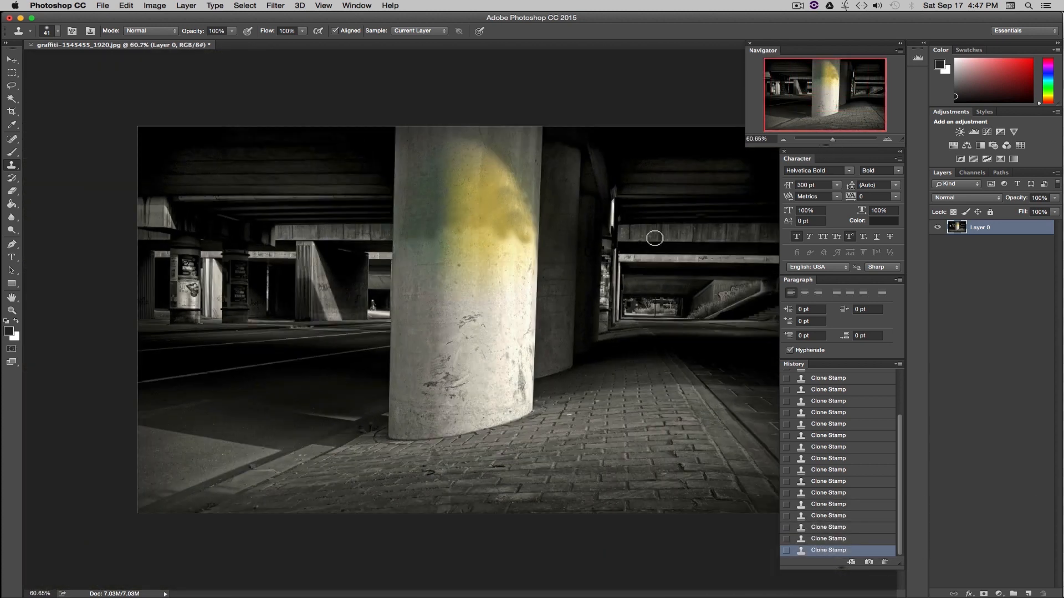